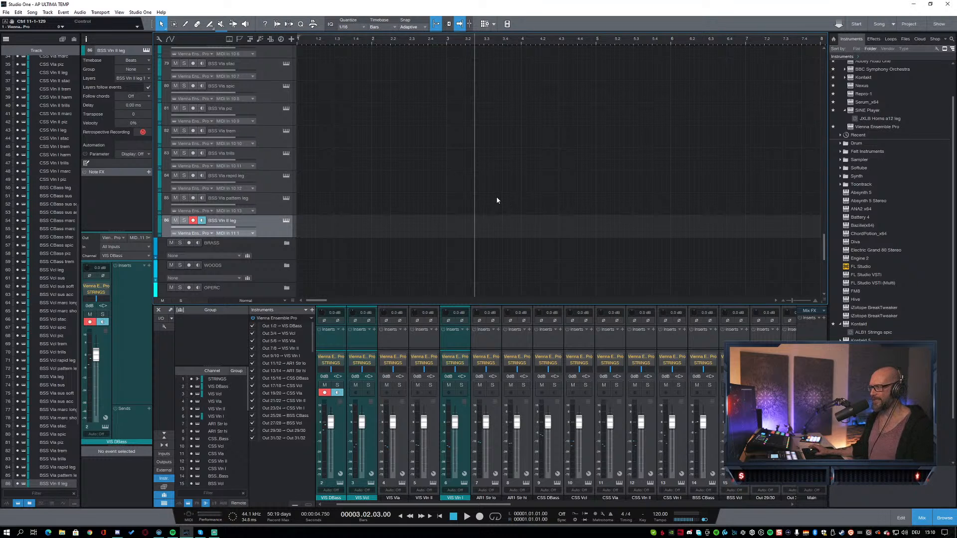
# Step: Look through the STRINGS folder's tracks and the Vienna Ensemble Pro output channels in the mixer
pyautogui.scroll(8, 493, 205)
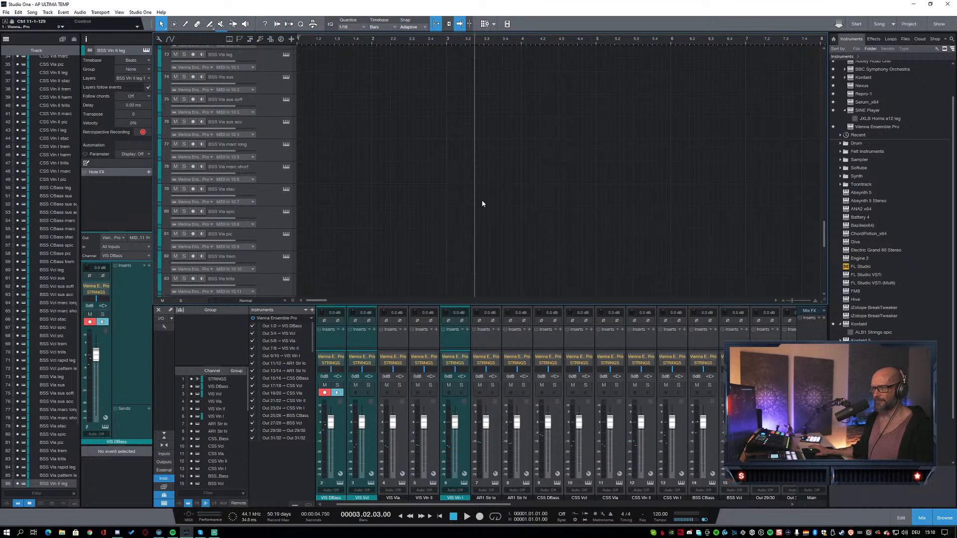
pyautogui.scroll(14, 477, 207)
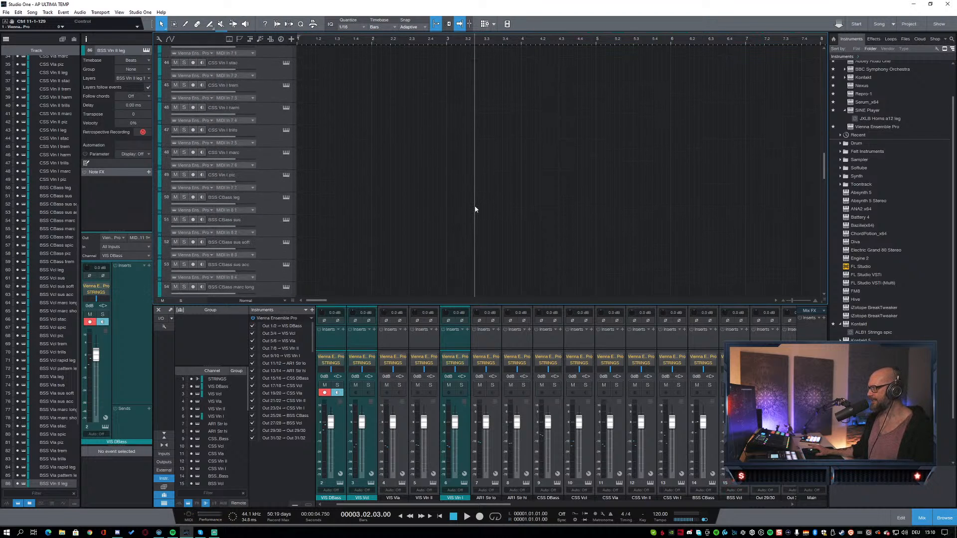
pyautogui.scroll(11, 475, 210)
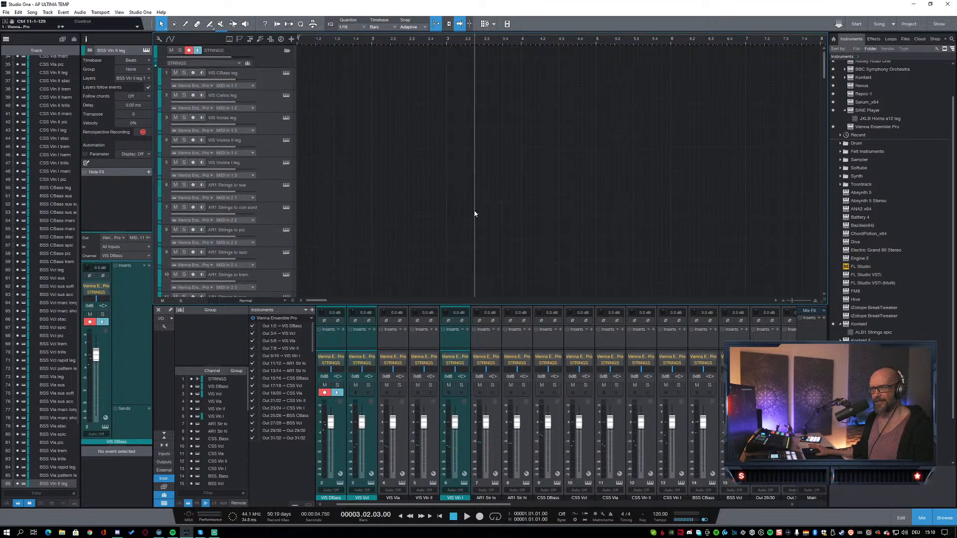
pyautogui.scroll(-2, 422, 188)
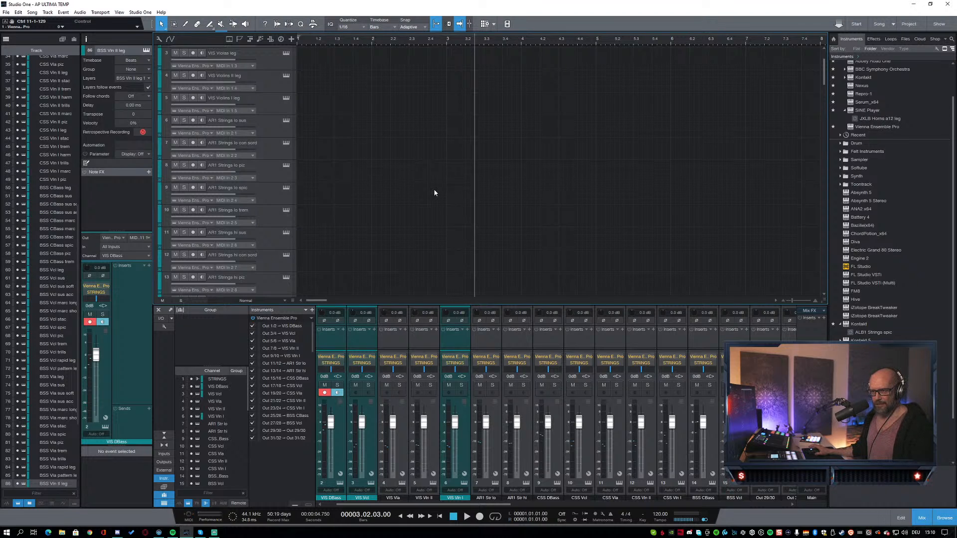
pyautogui.press('F3')
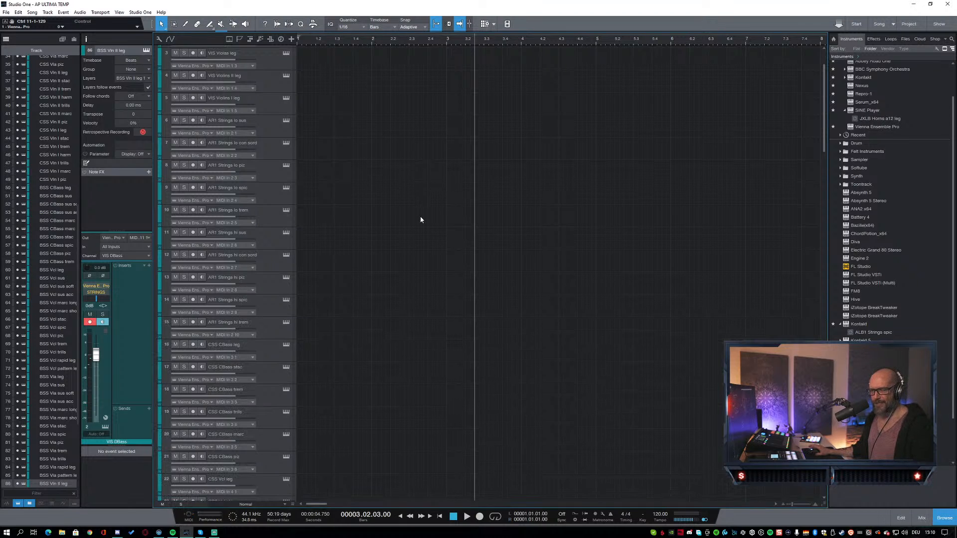
pyautogui.press('F3')
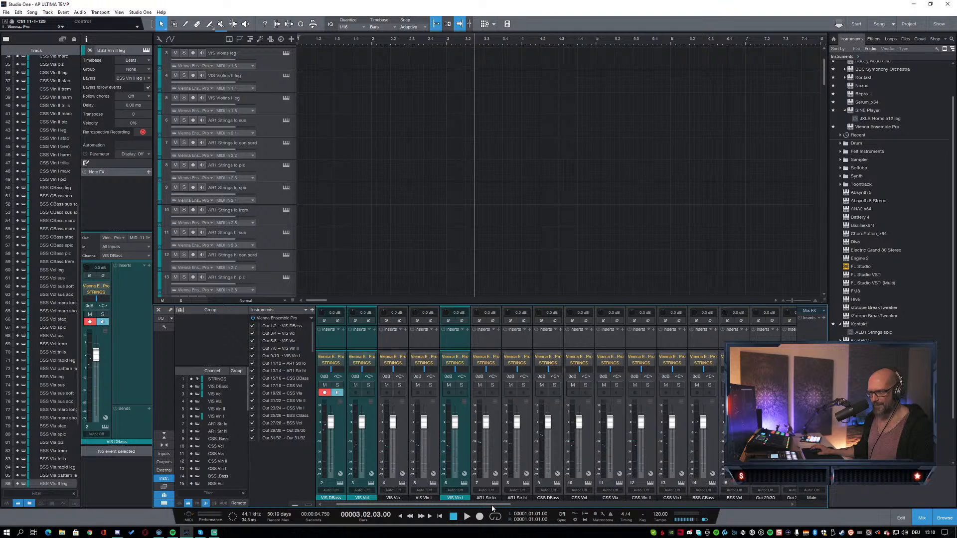
pyautogui.moveTo(492, 506); pyautogui.dragTo(557, 513)
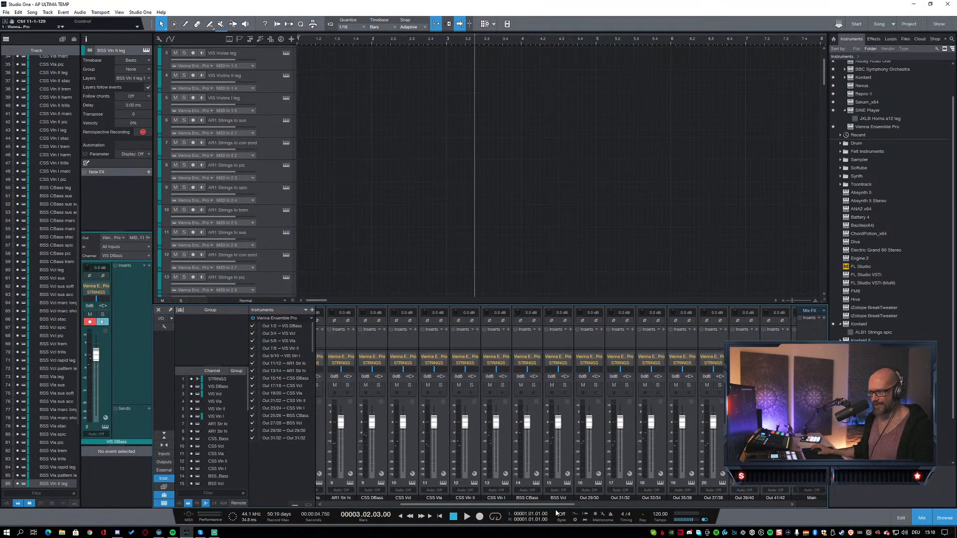
pyautogui.scroll(3, 407, 185)
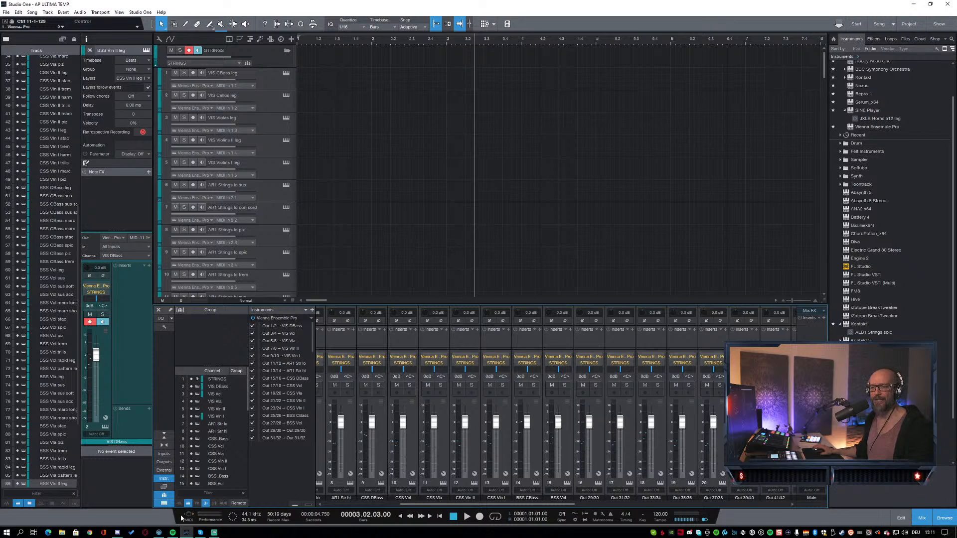
# Step: Review the STRINGS instance's channel list in a maximized Vienna Ensemble Pro Server window and return to Studio One
pyautogui.moveTo(159, 533)
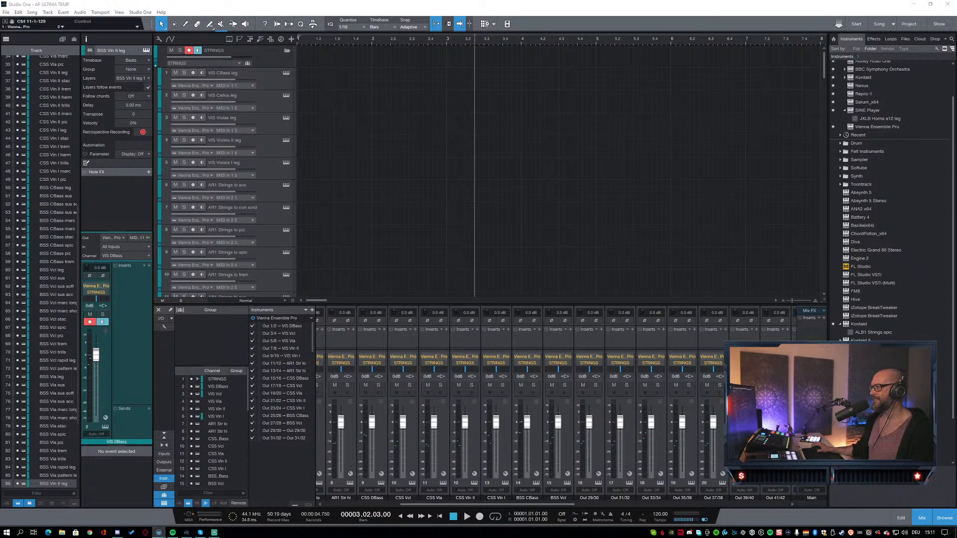
pyautogui.moveTo(956, 56)
pyautogui.mouseDown()
pyautogui.moveTo(956, 45)
pyautogui.moveTo(954, 72)
pyautogui.mouseUp()
pyautogui.moveTo(668, 72); pyautogui.dragTo(478, 45)
pyautogui.doubleClick(477, 45)
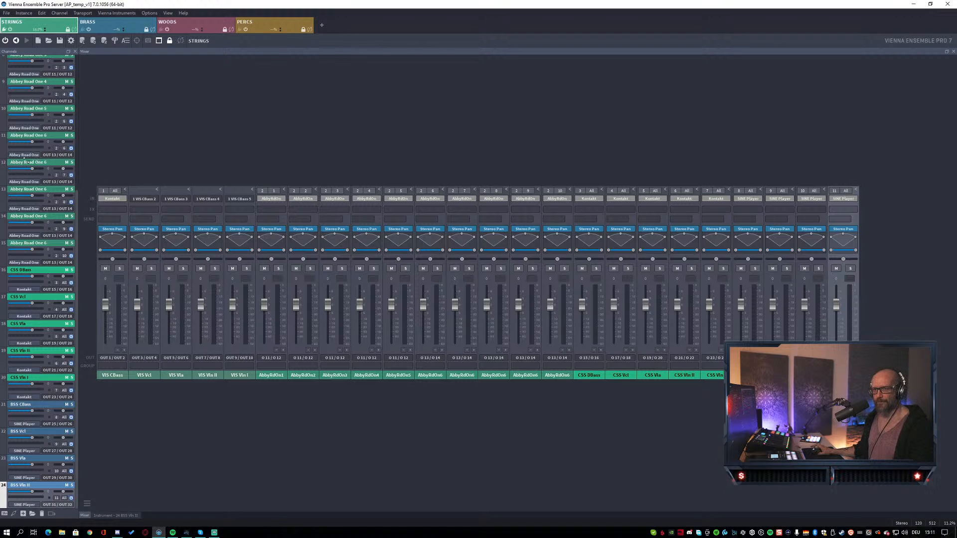
pyautogui.scroll(4, 24, 149)
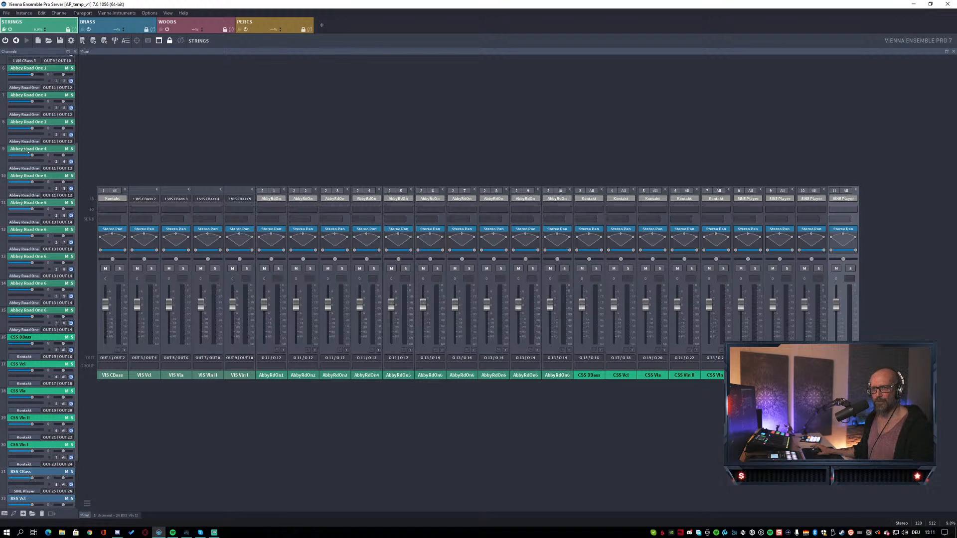
pyautogui.scroll(3, 25, 150)
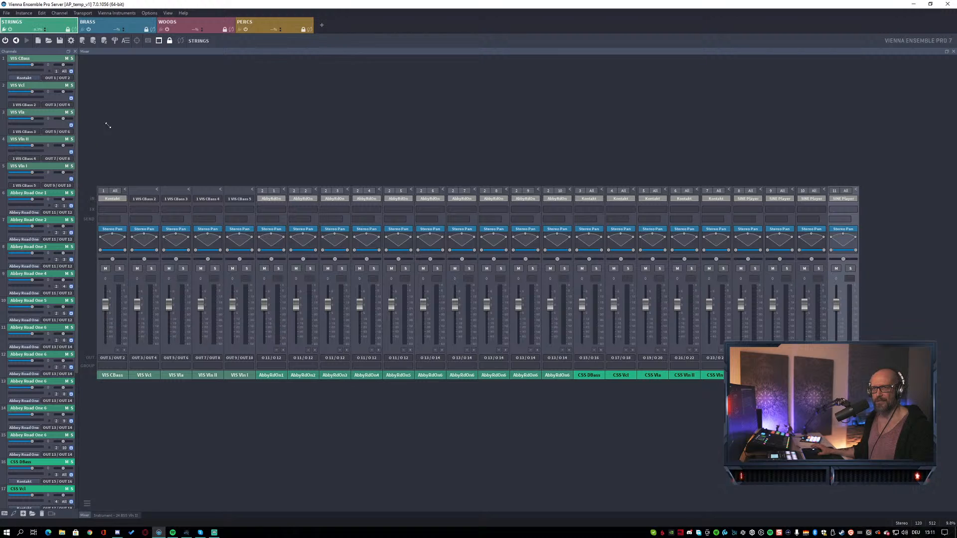
pyautogui.click(914, 4)
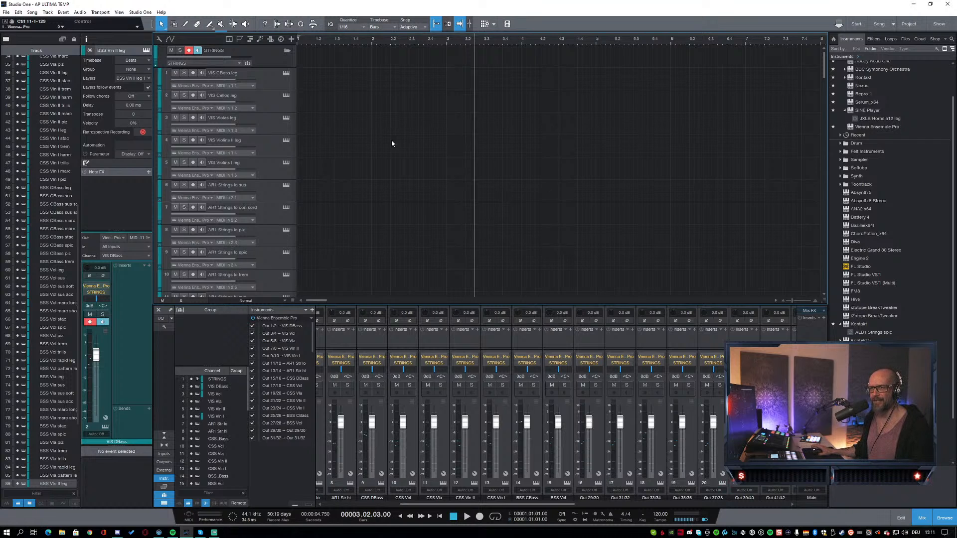
# Step: Look over the STRINGS tracks down to BSS Vln II leg and save the song
pyautogui.scroll(-3, 398, 147)
pyautogui.scroll(-2, 825, 100)
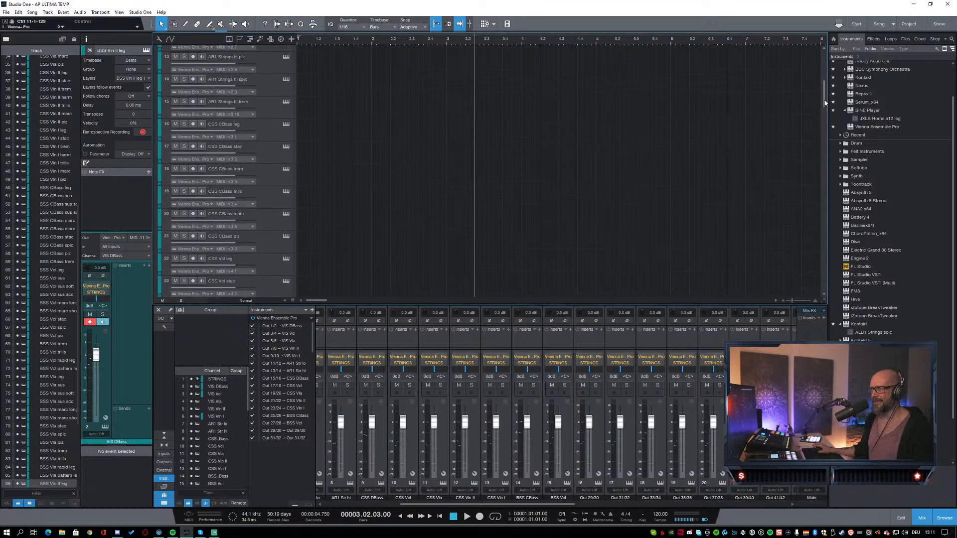
pyautogui.moveTo(825, 102); pyautogui.dragTo(812, 248)
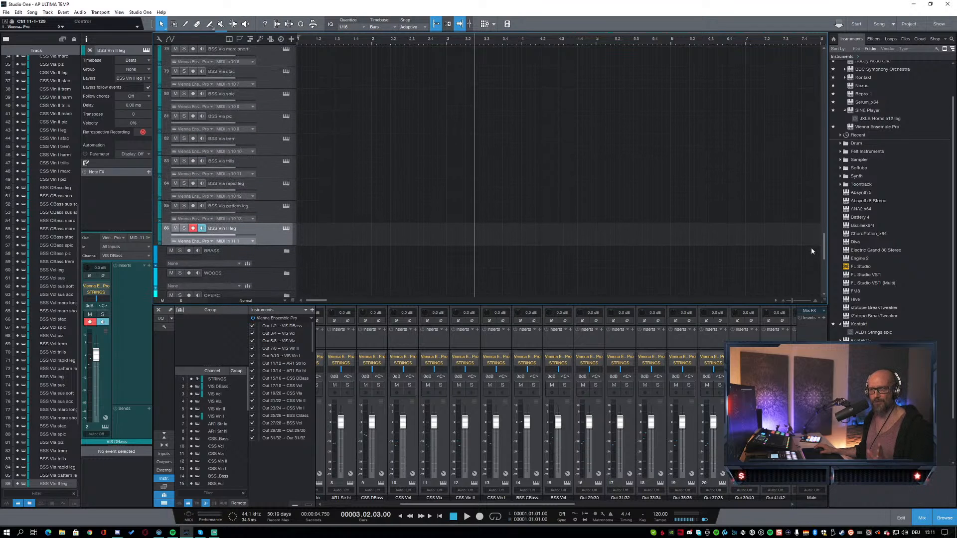
pyautogui.scroll(2, 812, 249)
pyautogui.moveTo(809, 248); pyautogui.dragTo(818, 145)
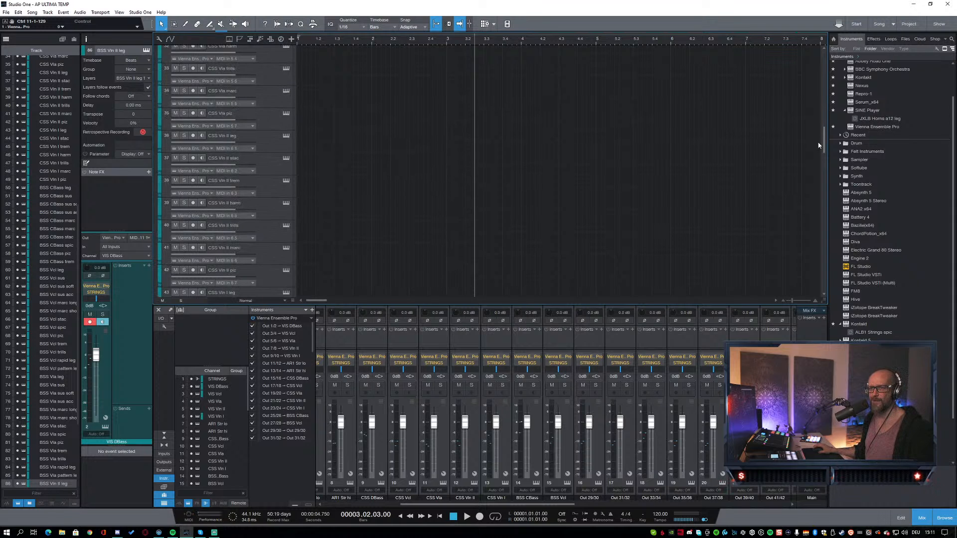
pyautogui.moveTo(818, 145); pyautogui.dragTo(830, 56)
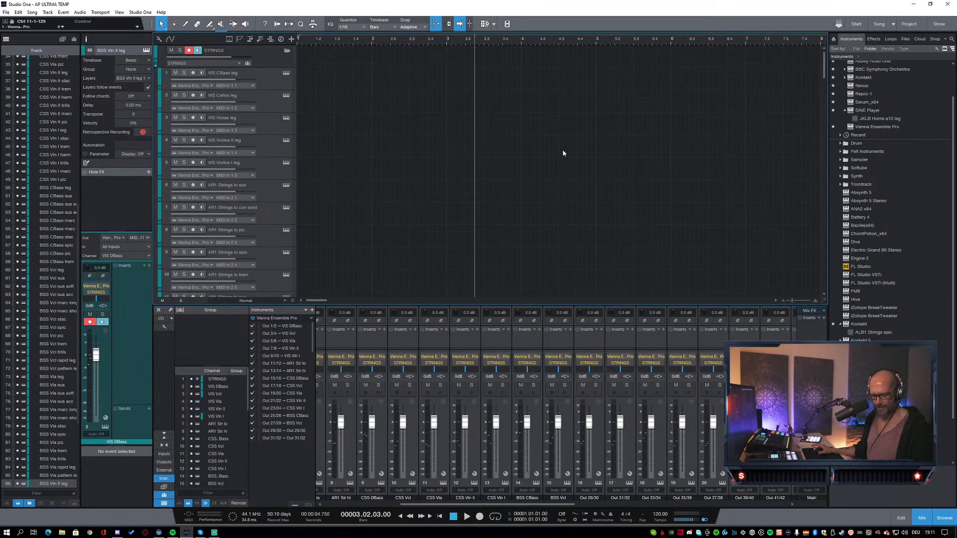
pyautogui.hotkey('ctrl', 's')
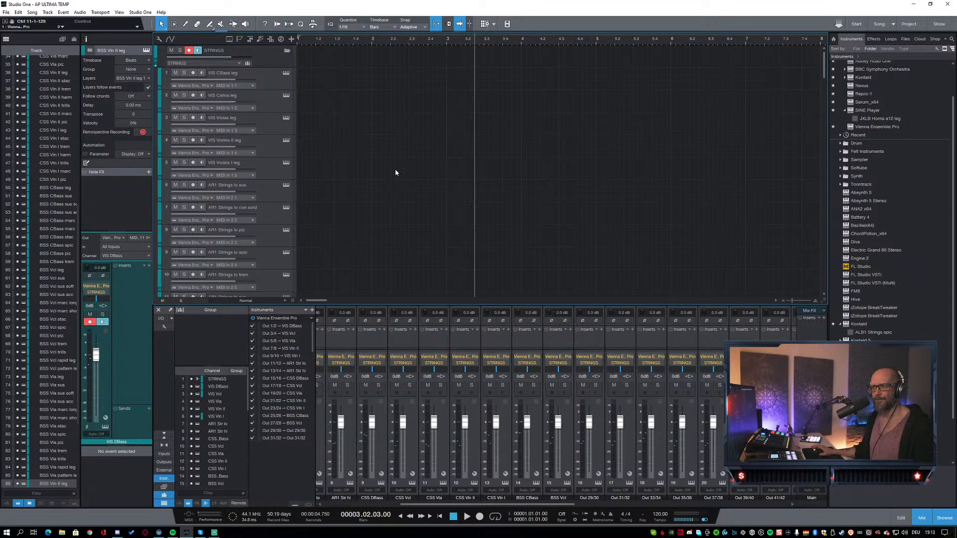
# Step: Examine how the VIS, AR1, CSS and BSS articulation tracks are arranged in the STRINGS folder
pyautogui.scroll(-5, 395, 172)
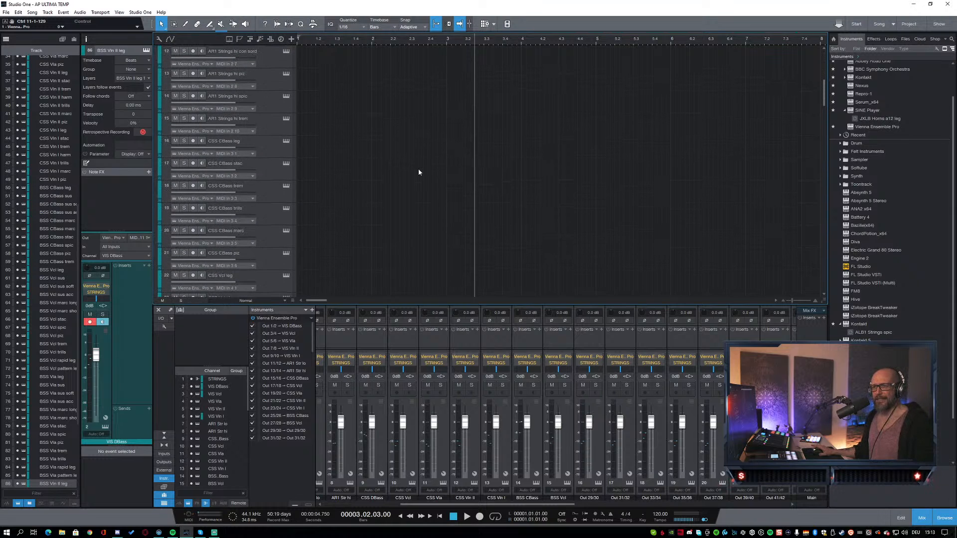
pyautogui.scroll(6, 418, 172)
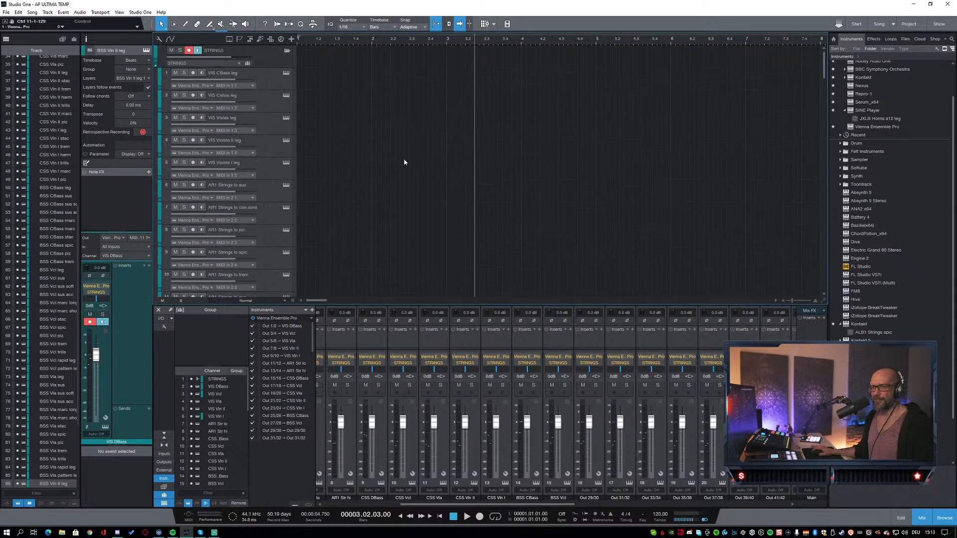
pyautogui.scroll(-3, 406, 162)
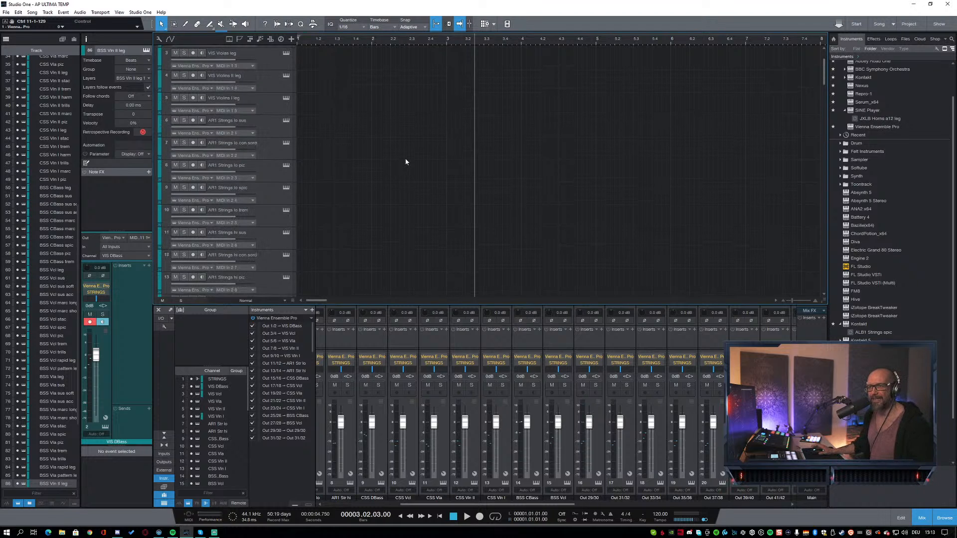
pyautogui.scroll(3, 402, 160)
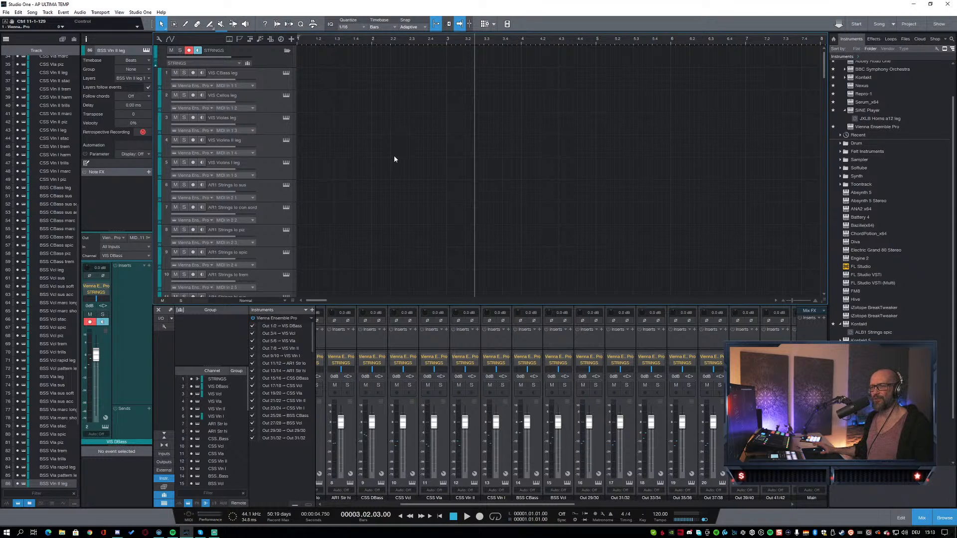
pyautogui.scroll(-5, 447, 188)
pyautogui.scroll(-11, 446, 189)
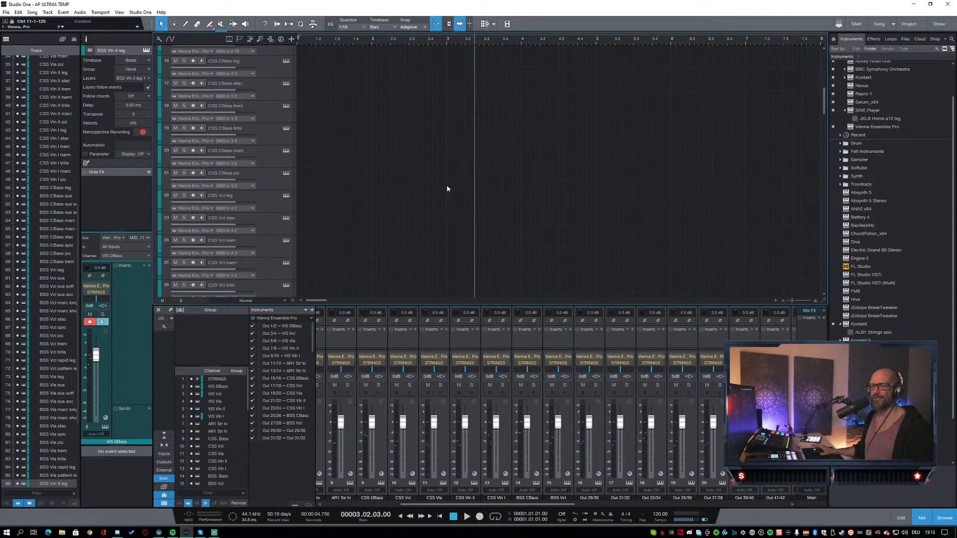
pyautogui.scroll(-9, 448, 190)
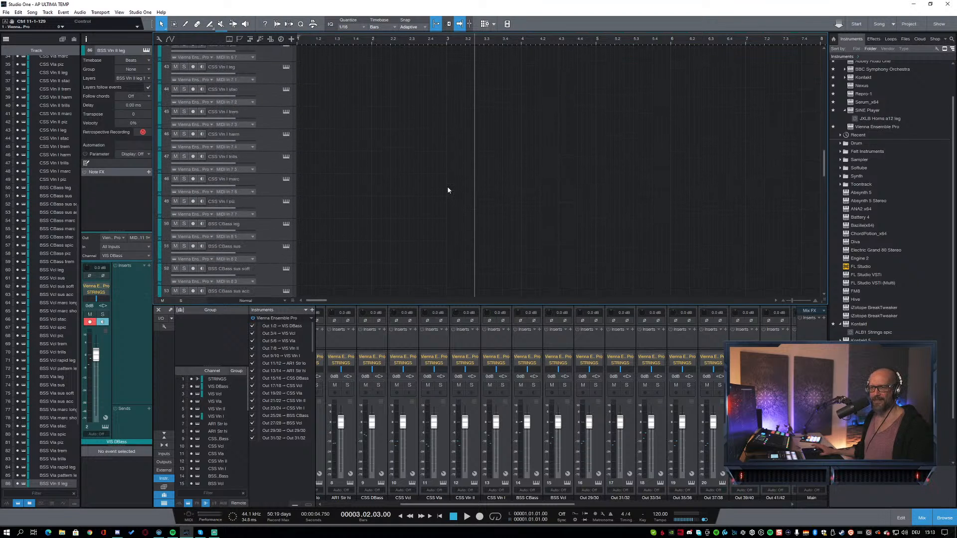
pyautogui.scroll(-4, 448, 190)
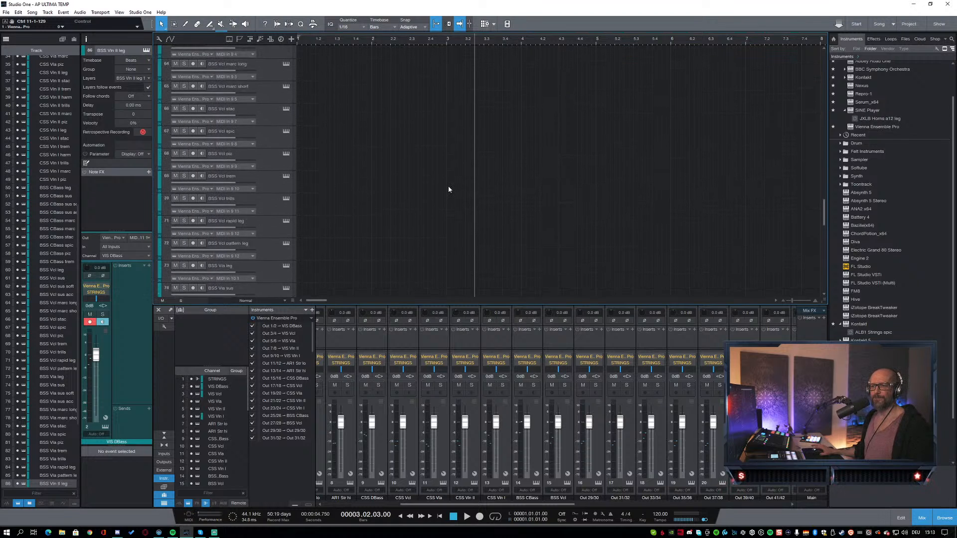
pyautogui.scroll(14, 453, 185)
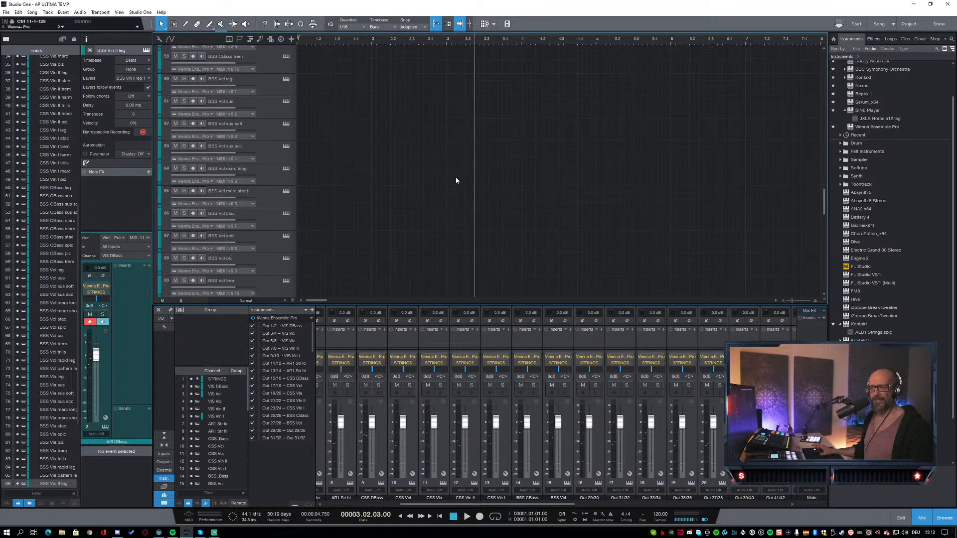
pyautogui.scroll(11, 458, 173)
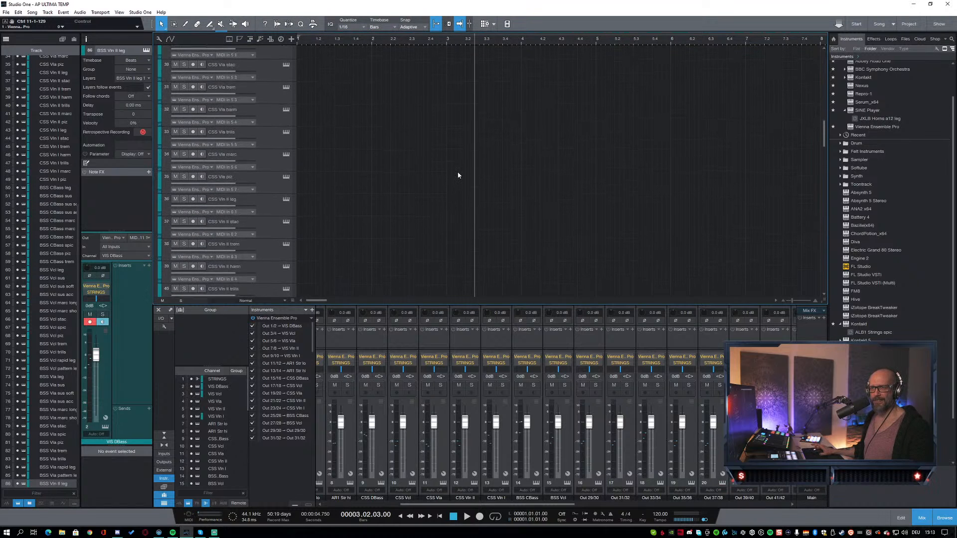
pyautogui.scroll(4, 460, 174)
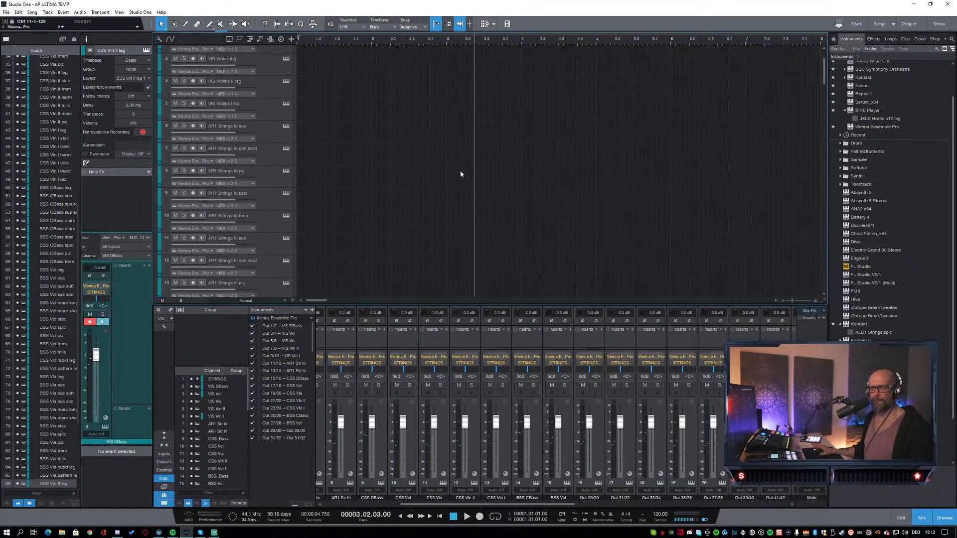
# Step: Select the VIS CBass leg track and the VIS Cellos leg track one after the other
pyautogui.click(278, 87)
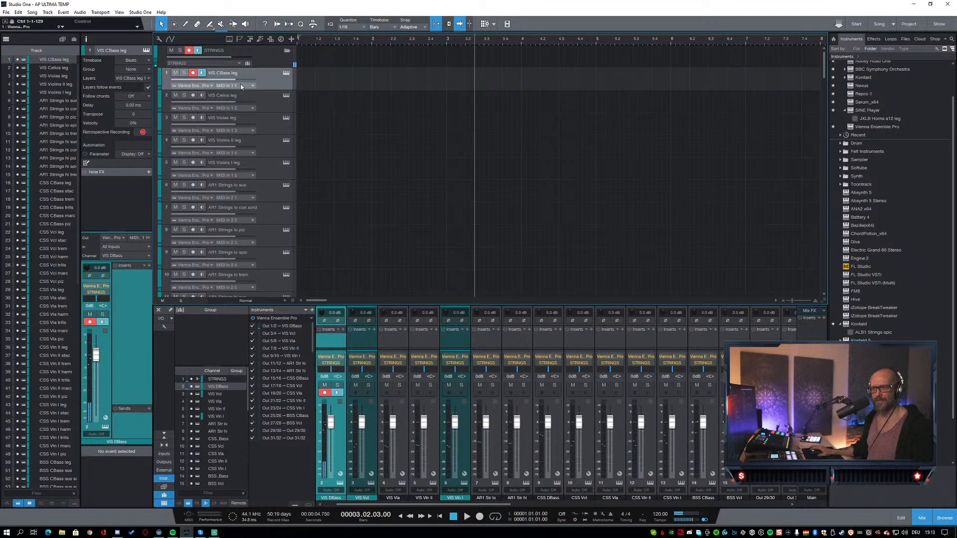
pyautogui.click(276, 106)
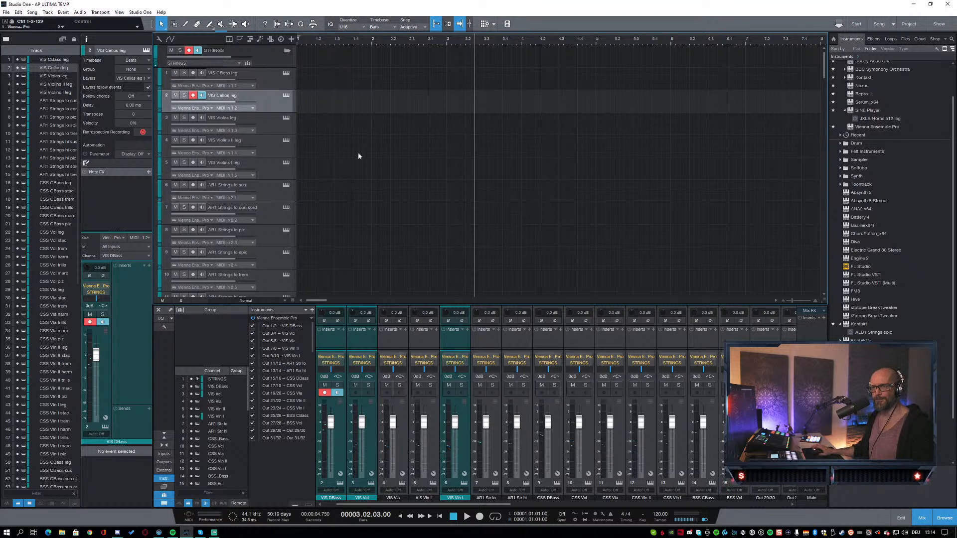
# Step: Select the BSS Vln II leg track at the end of the STRINGS folder and switch to Vienna Ensemble Pro Server
pyautogui.scroll(-10, 417, 152)
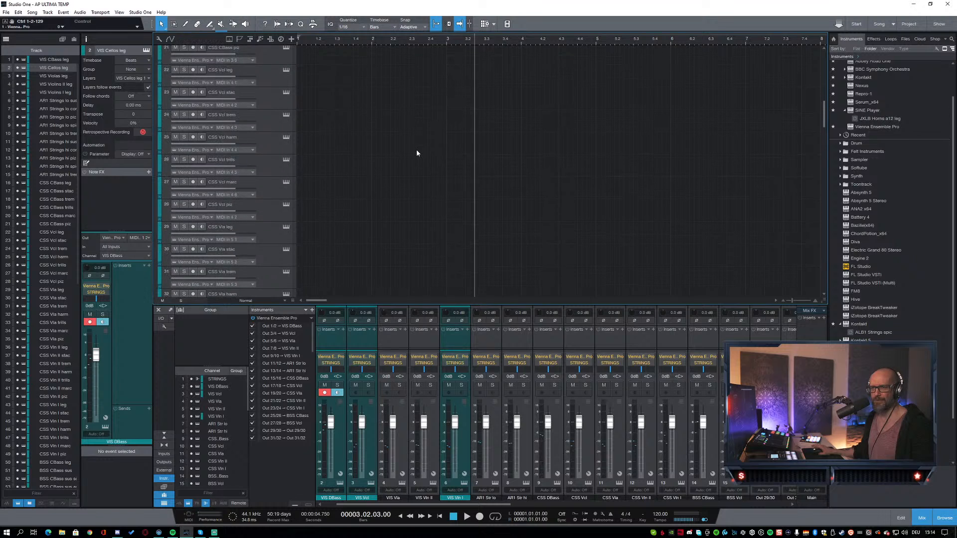
pyautogui.scroll(-20, 416, 153)
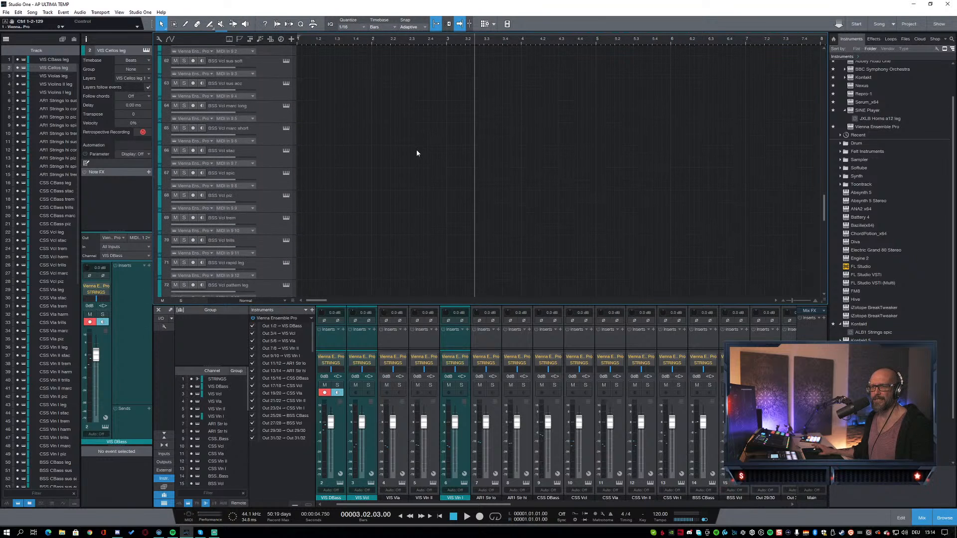
pyautogui.scroll(-12, 417, 153)
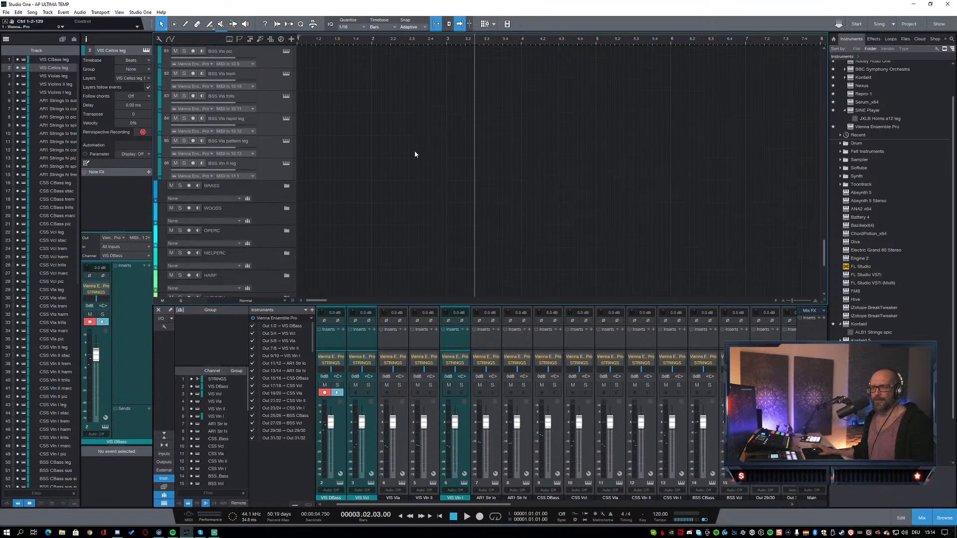
pyautogui.click(268, 169)
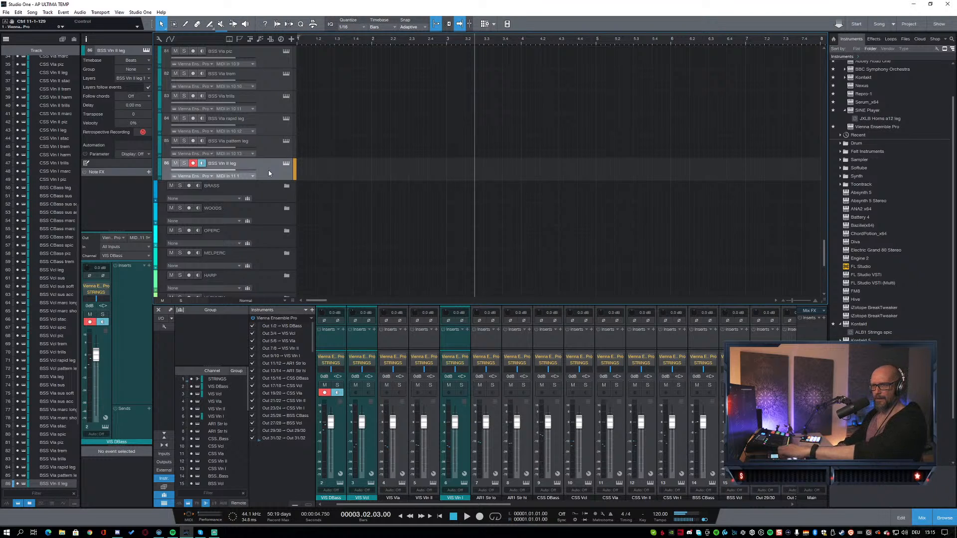
pyautogui.click(159, 532)
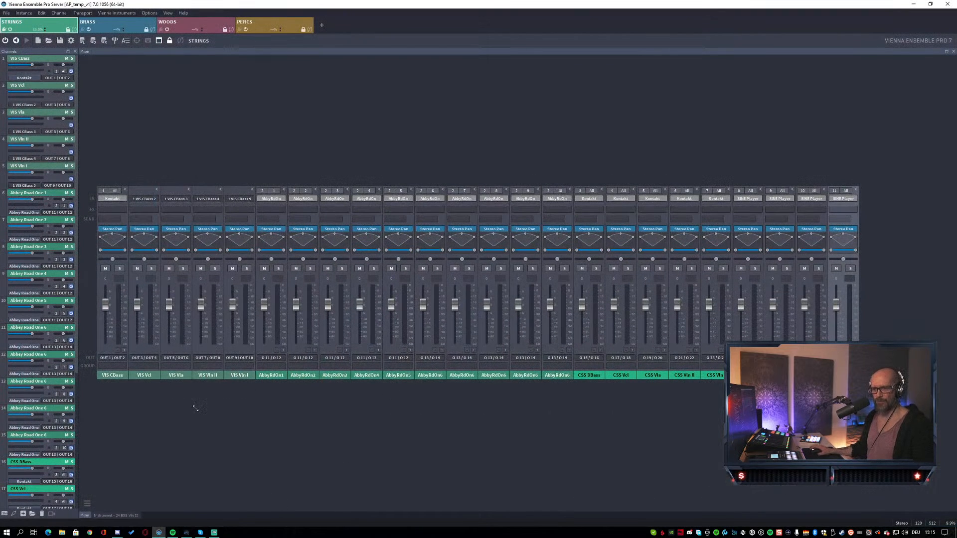
# Step: Open the SINE Player of the BSS Vln II channel and look through its articulation list
pyautogui.scroll(-3, 19, 482)
pyautogui.scroll(-5, 19, 482)
pyautogui.doubleClick(34, 485)
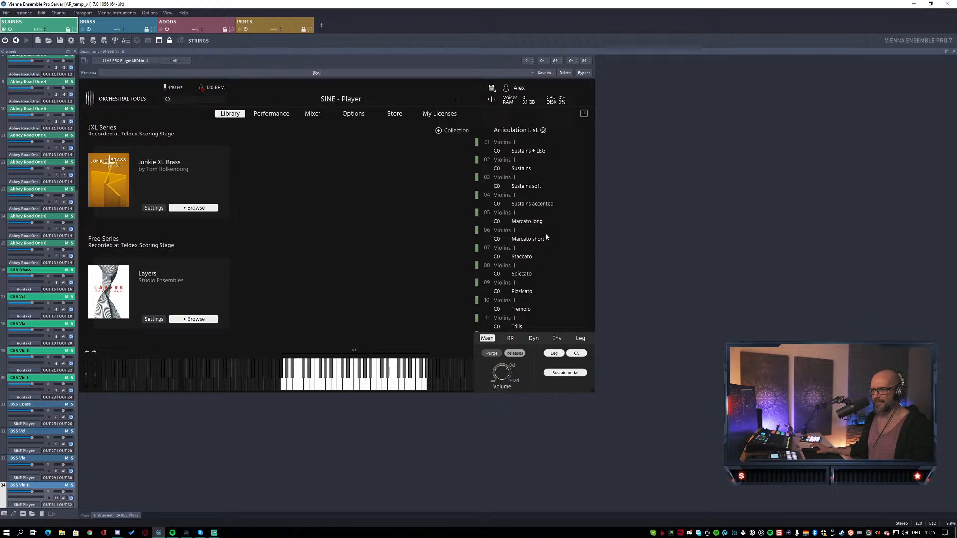
pyautogui.scroll(-1, 546, 233)
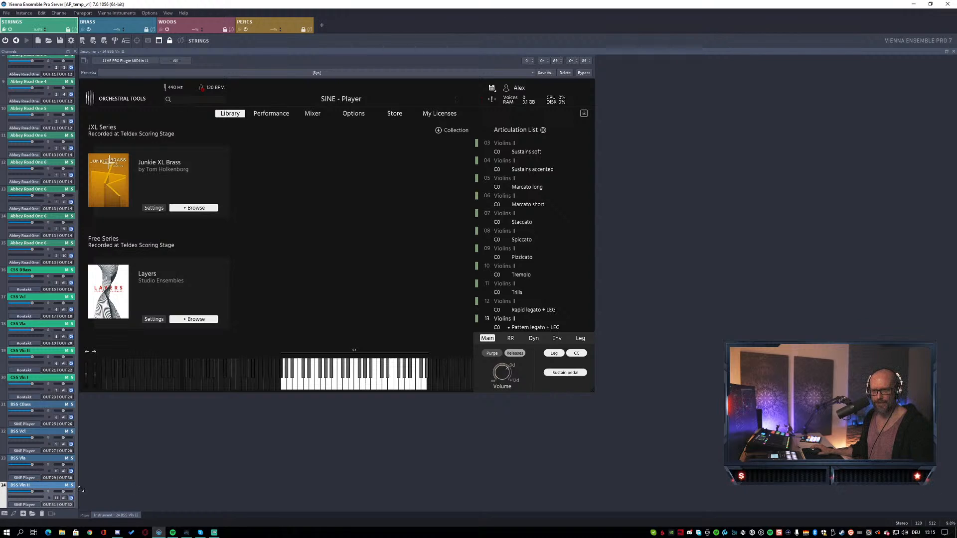
# Step: Select VE PRO Plugin MIDI In 11 as the BSS Vln II channel's MIDI input and switch to Studio One
pyautogui.click(56, 498)
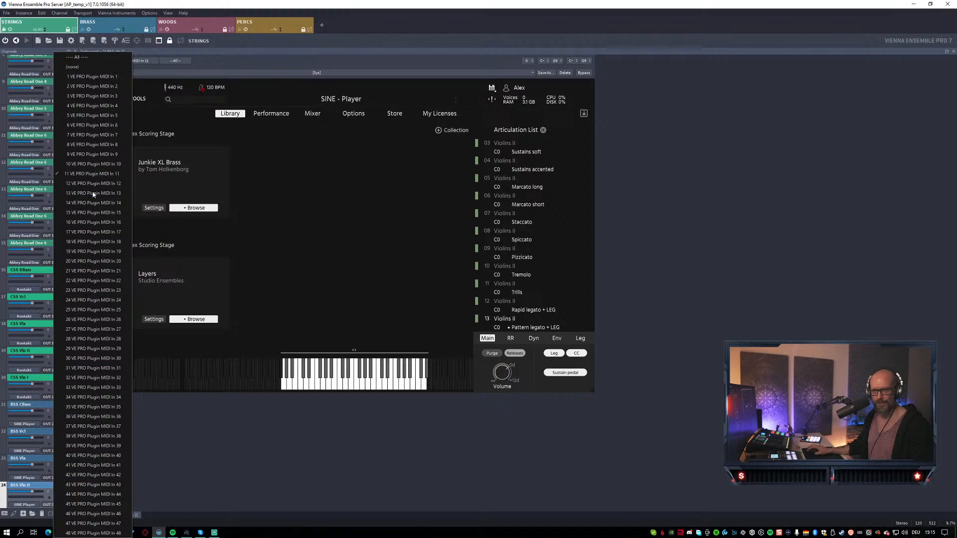
pyautogui.click(88, 175)
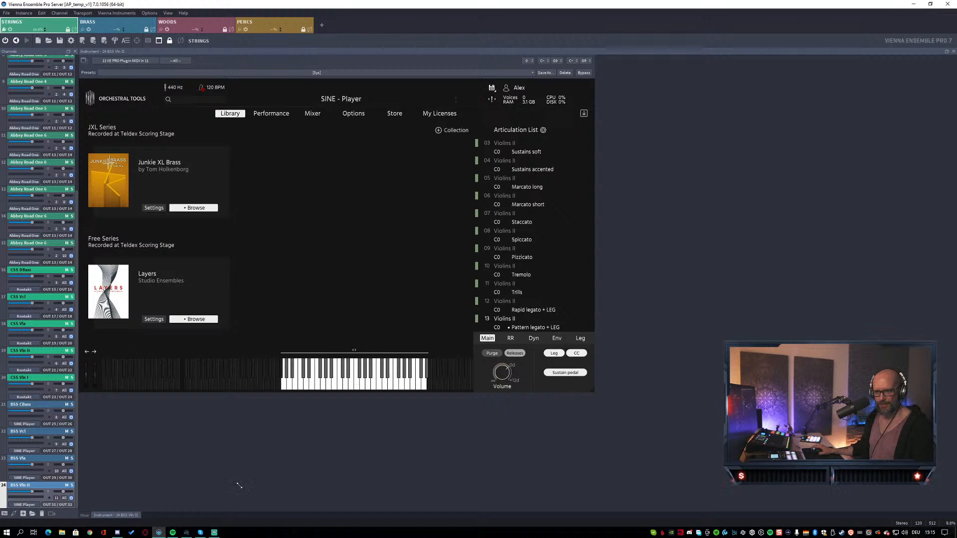
pyautogui.click(187, 534)
pyautogui.scroll(-1, 273, 157)
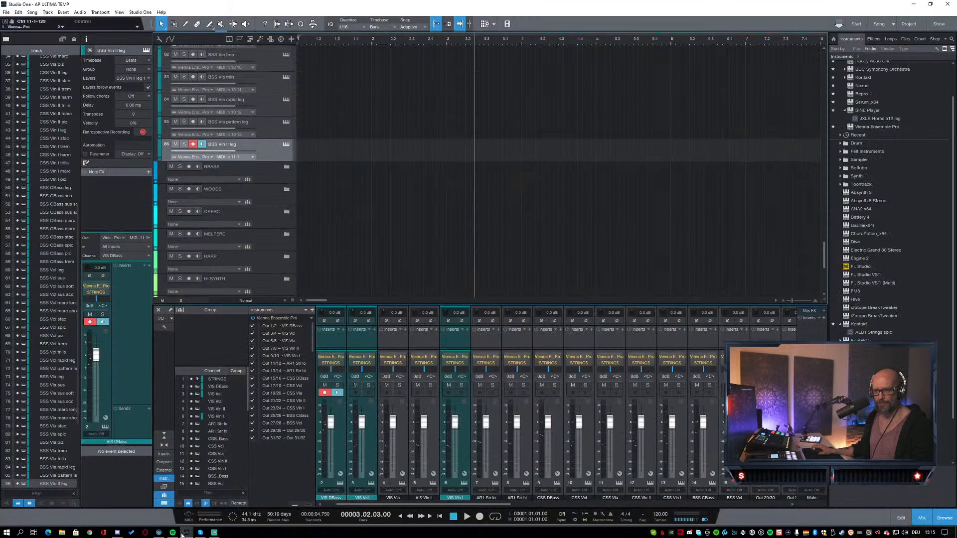
# Step: Switch to Vienna Ensemble Pro, then shrink and place its window so the articulation list sits beside Studio One's track list
pyautogui.click(159, 533)
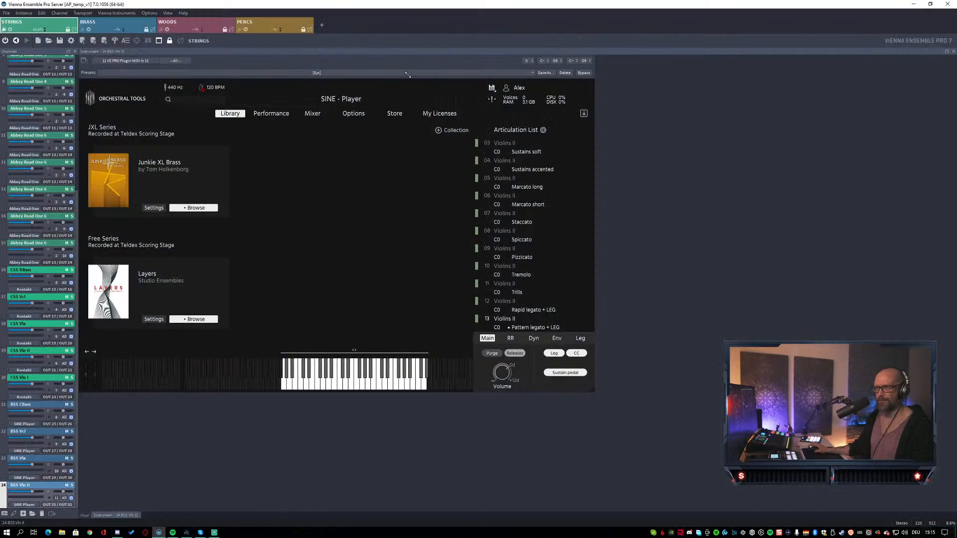
pyautogui.moveTo(407, 4); pyautogui.dragTo(613, 40)
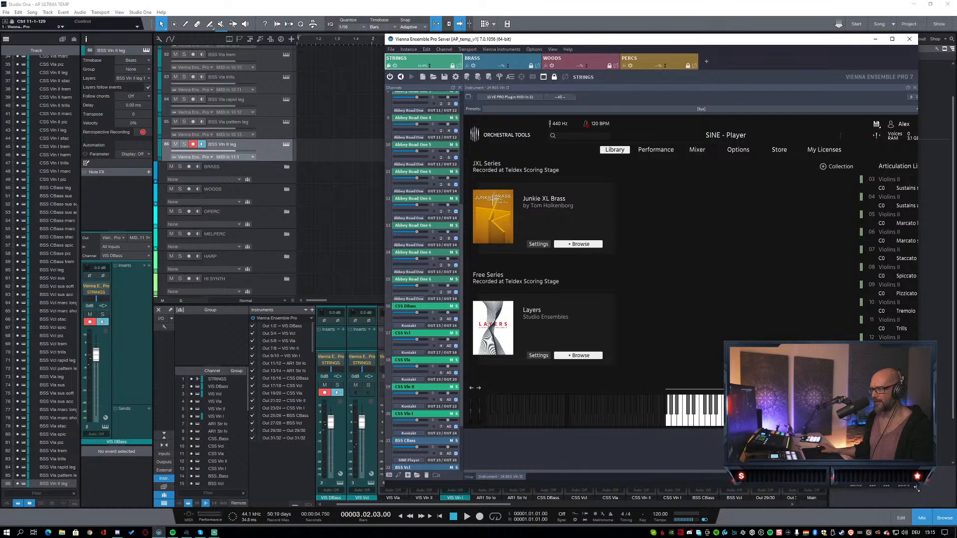
pyautogui.moveTo(916, 489); pyautogui.dragTo(947, 509)
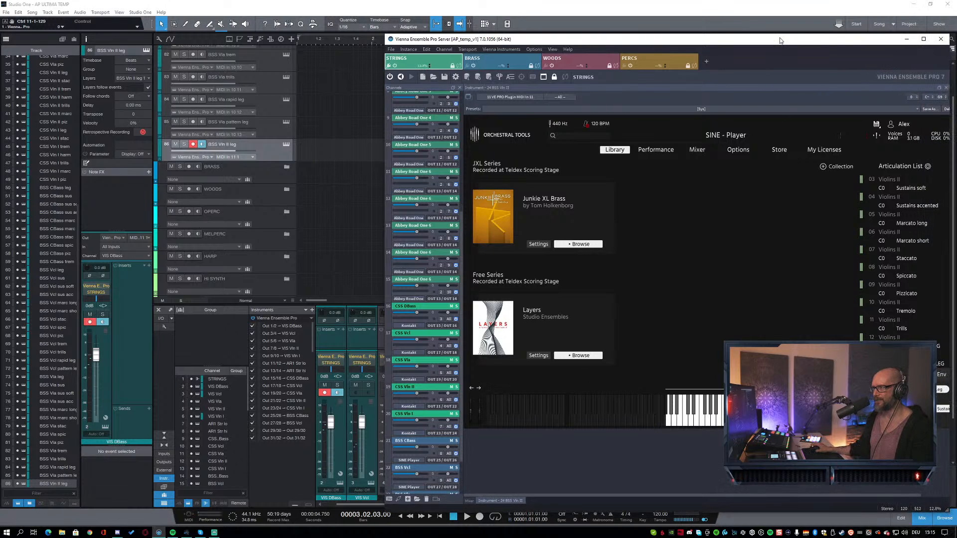
pyautogui.moveTo(781, 41); pyautogui.dragTo(765, 40)
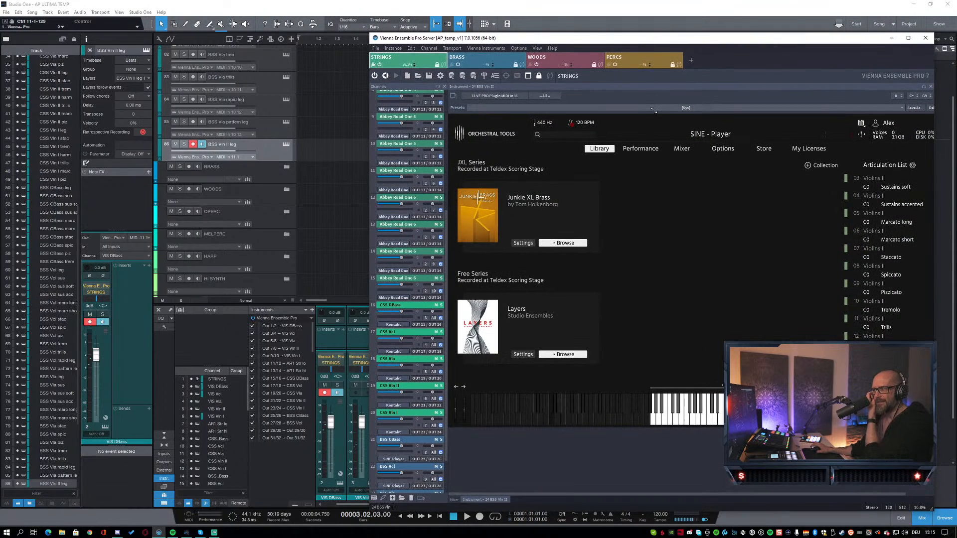
pyautogui.scroll(1, 907, 239)
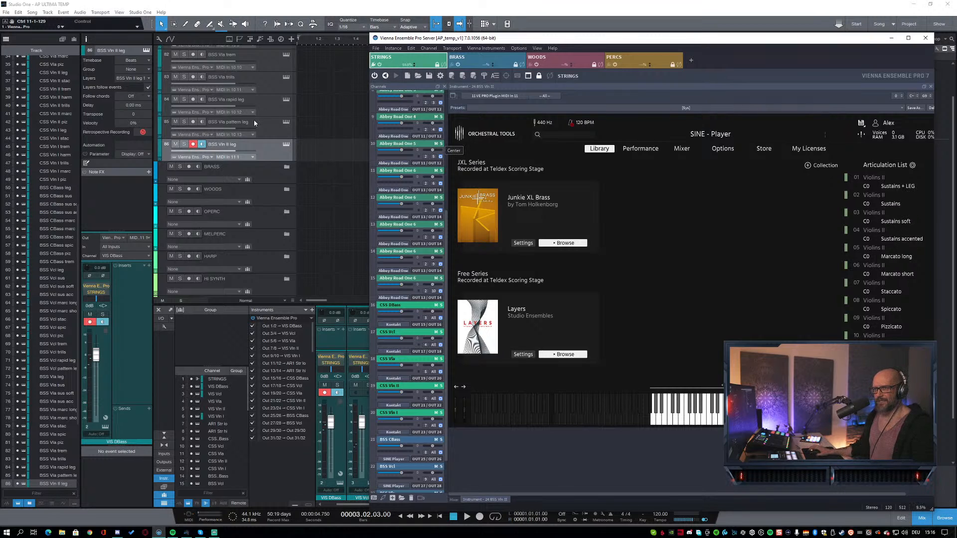
# Step: Duplicate the BSS Vln II leg track, keeping the copy's default name
pyautogui.click(273, 156)
pyautogui.rightClick(273, 156)
pyautogui.click(264, 148)
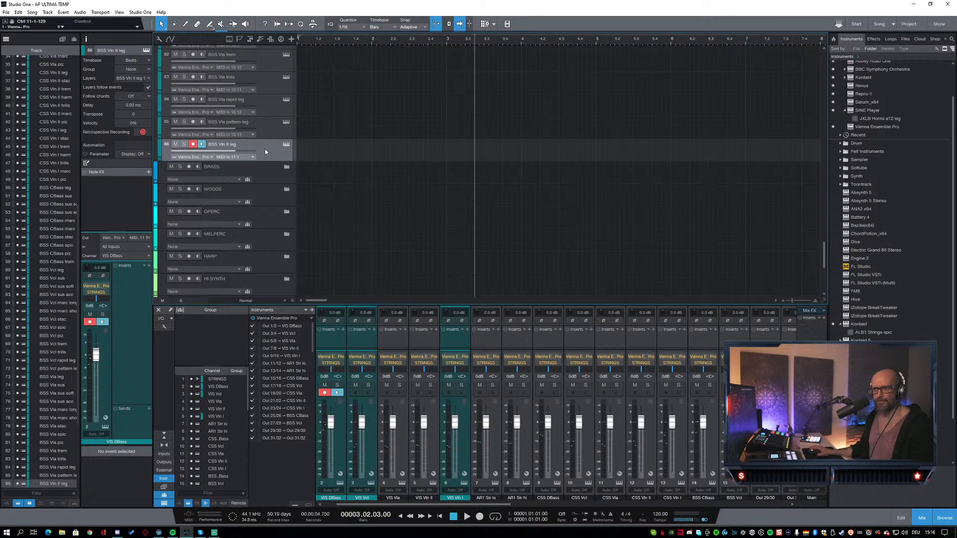
pyautogui.hotkey('shift', 'd')
pyautogui.doubleClick(235, 167)
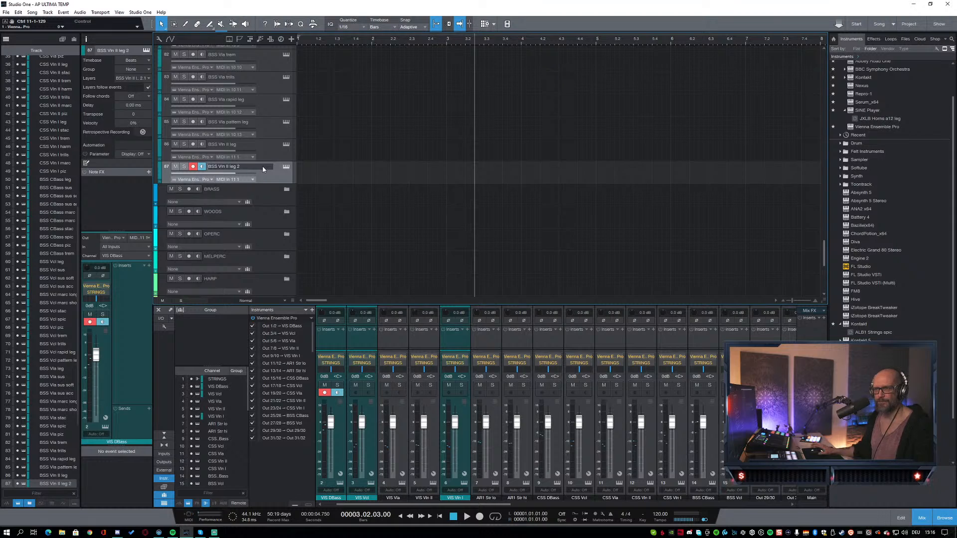
pyautogui.press('Return')
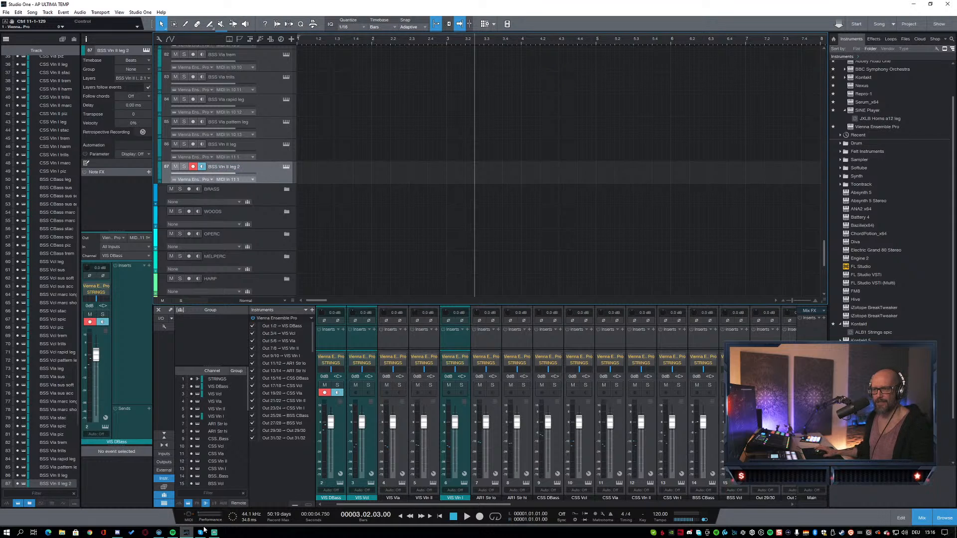
# Step: Check the Violins II articulations in Vienna Ensemble Pro and duplicate the copied track eight more times in Studio One
pyautogui.click(159, 532)
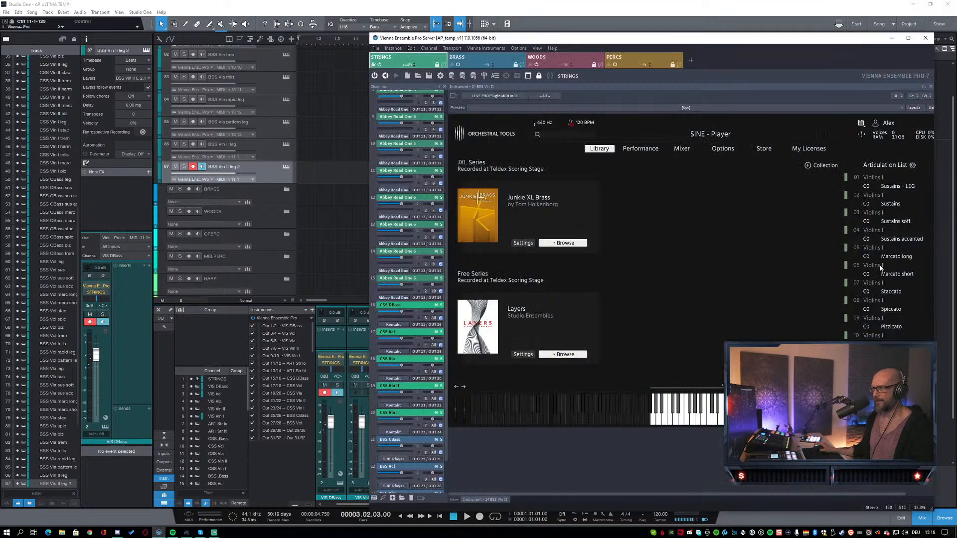
pyautogui.click(320, 216)
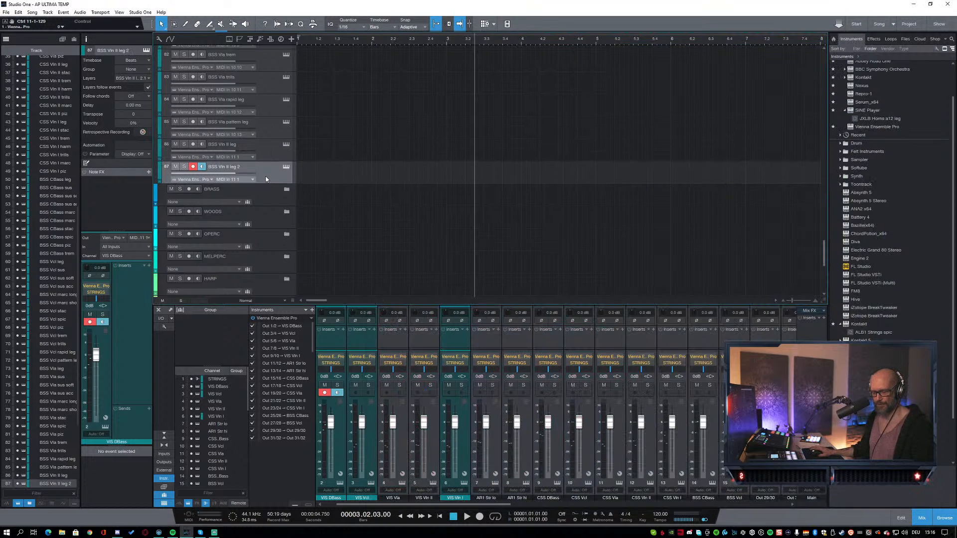
pyautogui.hotkey('shift', 'd')
pyautogui.hotkey('shift', 'd')
pyautogui.hotkey('shift', 'd')
pyautogui.hotkey('shift', 'd')
pyautogui.hotkey('shift', 'd')
pyautogui.hotkey('shift', 'd')
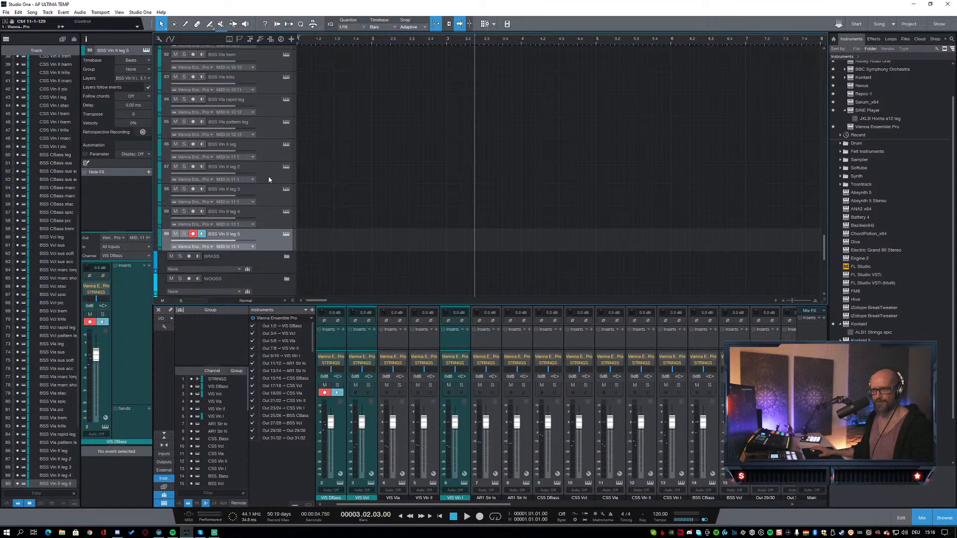
pyautogui.hotkey('shift', 'd')
pyautogui.hotkey('shift', 'd')
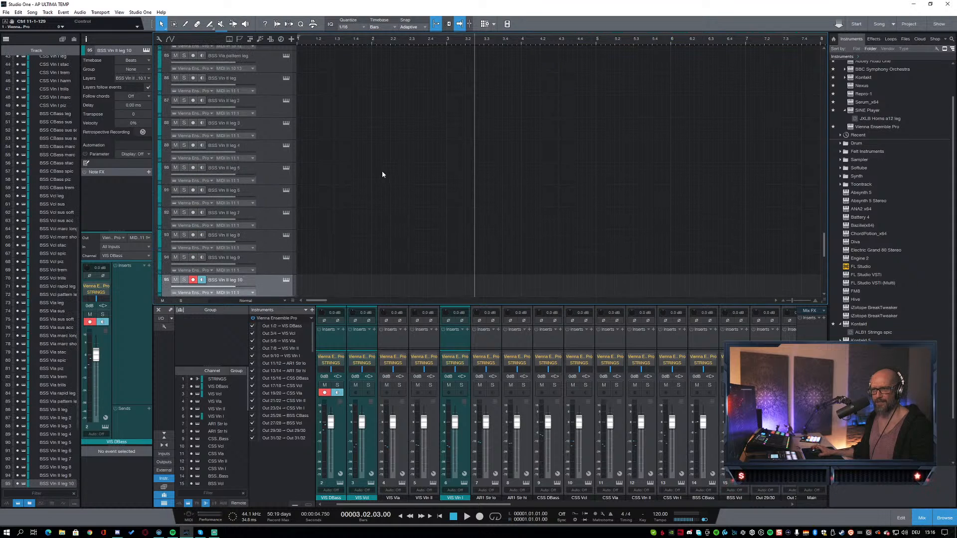
# Step: Rename the BSS Vln II leg 2 track as BSS Vln II sus
pyautogui.click(266, 145)
pyautogui.click(231, 160)
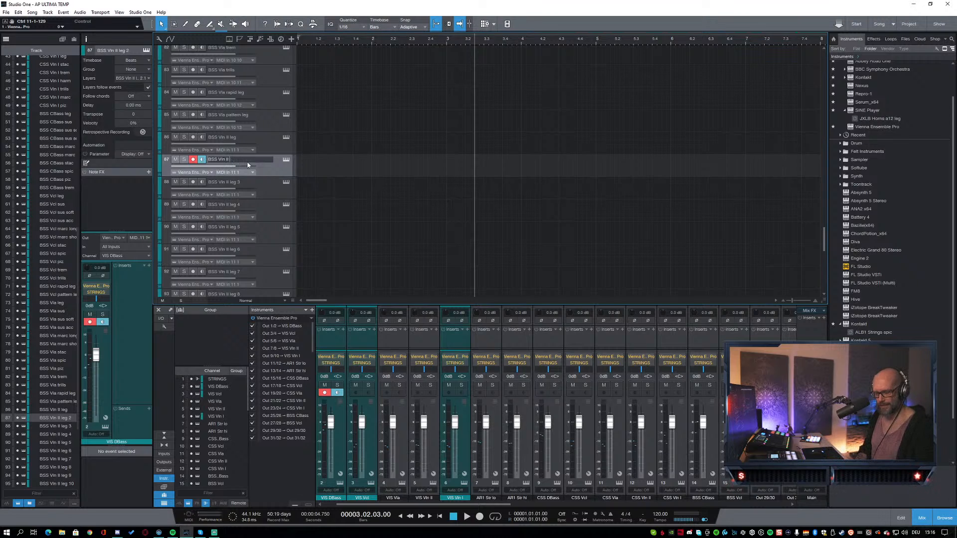
pyautogui.write('sus')
pyautogui.press('Return')
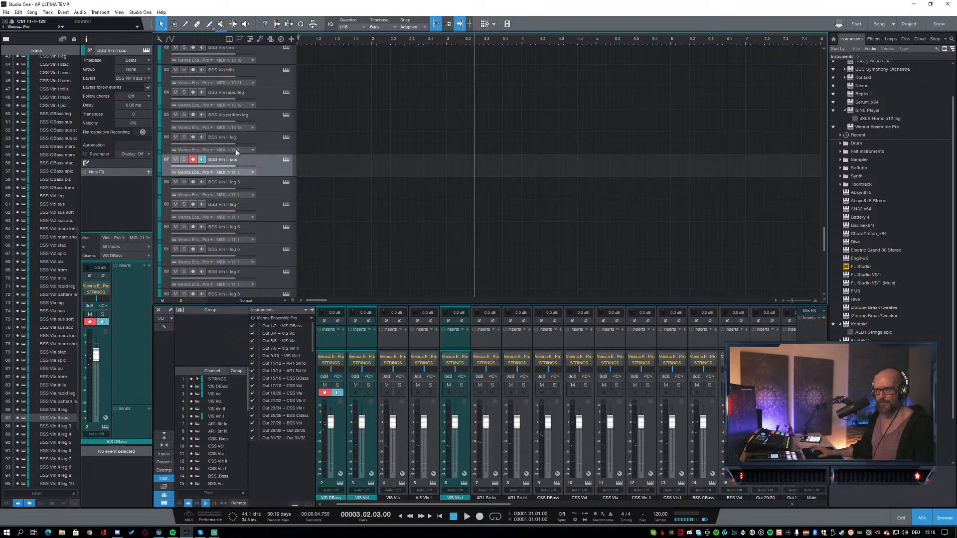
# Step: Rename the next two copies as BSS Vln II sus soft and BSS Vln II sus acc
pyautogui.doubleClick(241, 182)
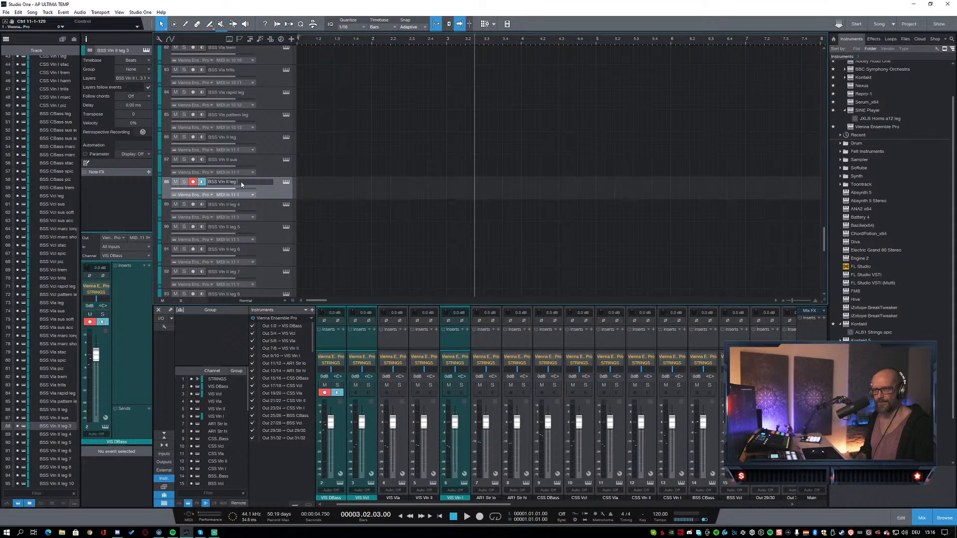
pyautogui.press('BackSpace')
pyautogui.press('BackSpace')
pyautogui.press('BackSpace')
pyautogui.press('BackSpace')
pyautogui.press('BackSpace')
pyautogui.write('sus soft')
pyautogui.press('Tab')
pyautogui.write('su')
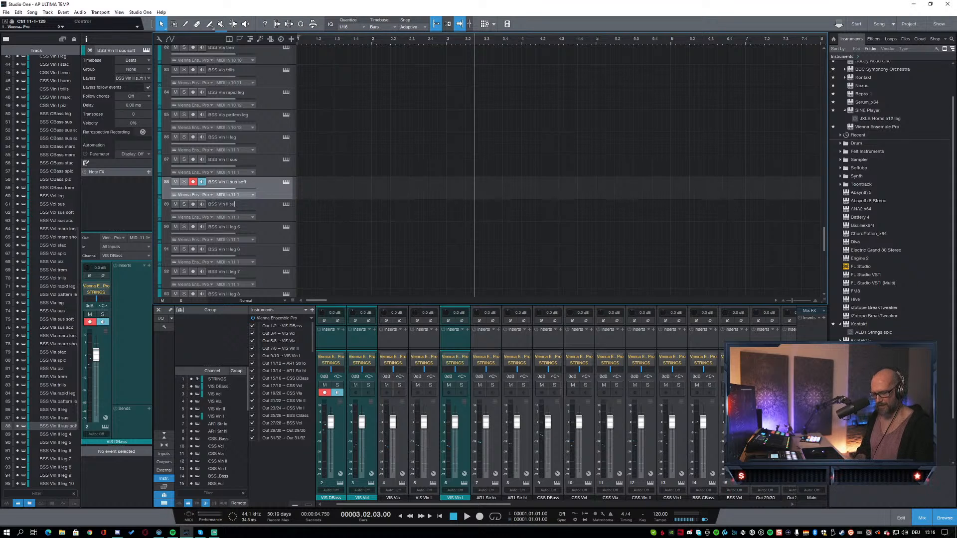
pyautogui.write('s acc')
pyautogui.press('Return')
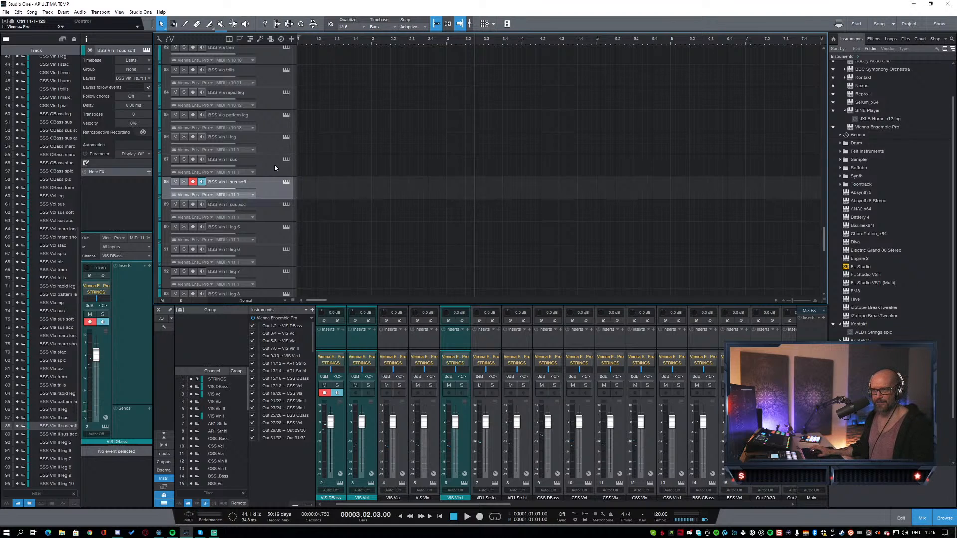
# Step: Route the BSS Vln II sus, sus soft and sus acc tracks to MIDI In 11 2, 11 3 and 11 4
pyautogui.click(244, 151)
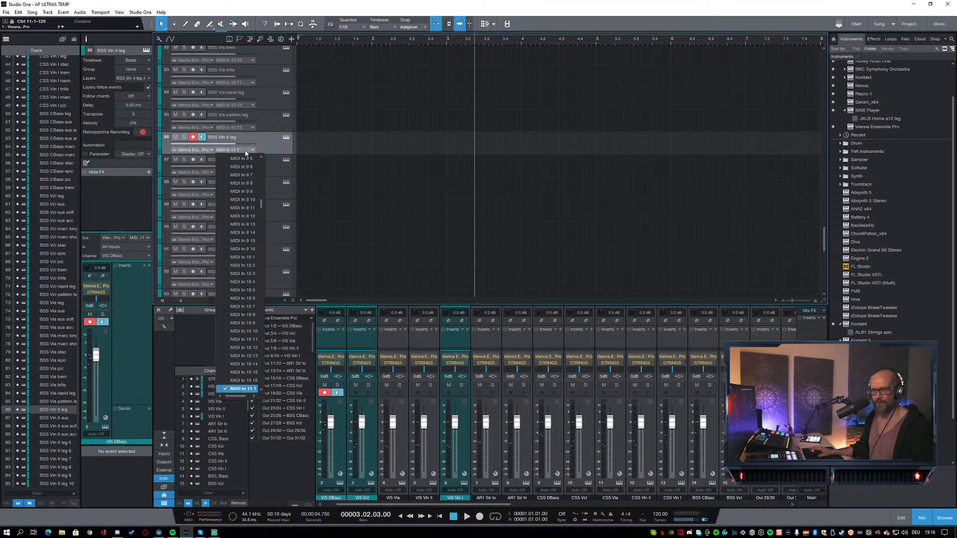
pyautogui.press('Escape')
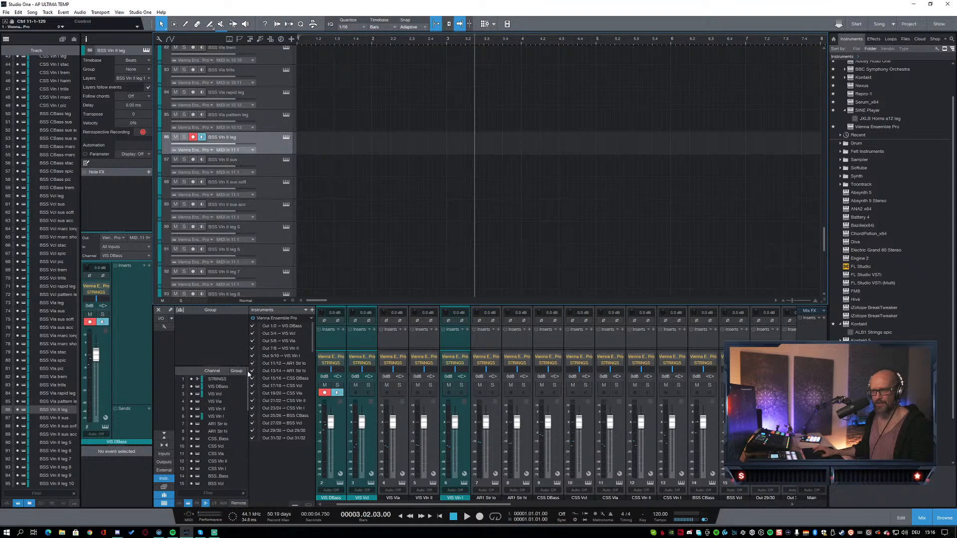
pyautogui.click(233, 172)
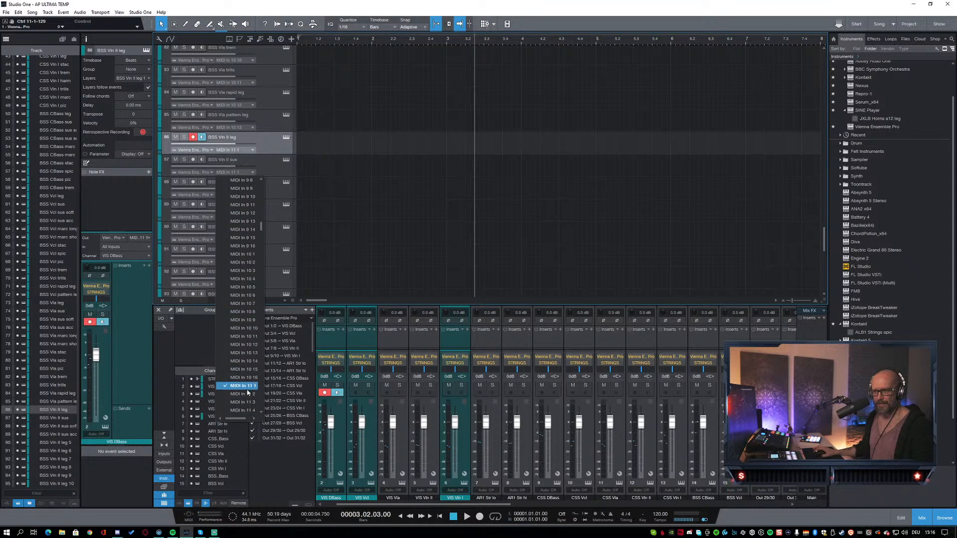
pyautogui.click(247, 391)
pyautogui.click(247, 174)
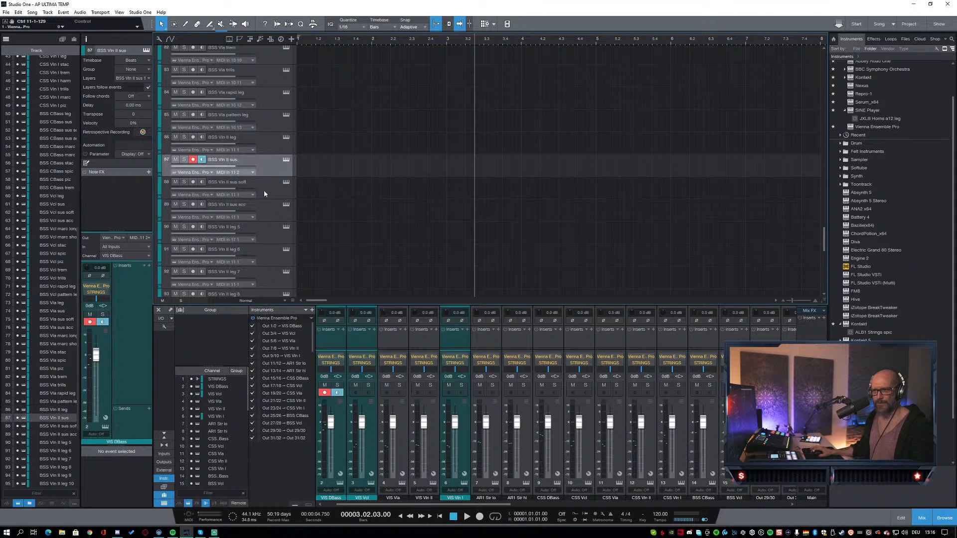
pyautogui.click(249, 194)
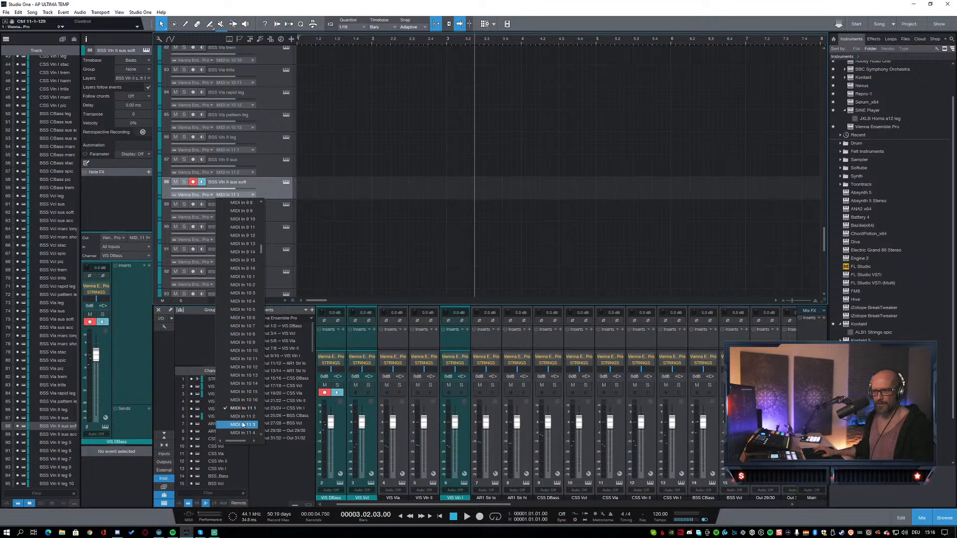
pyautogui.click(243, 425)
pyautogui.click(252, 217)
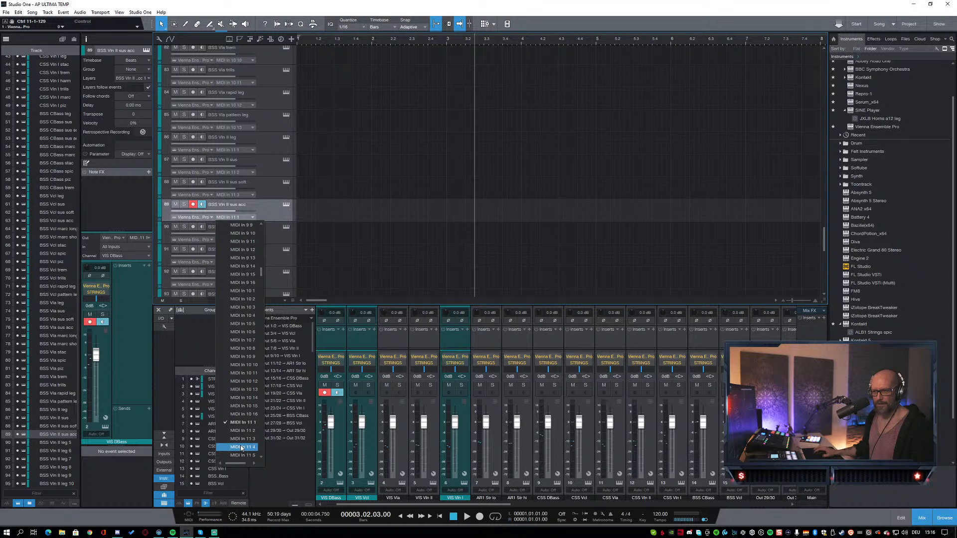
pyautogui.click(243, 447)
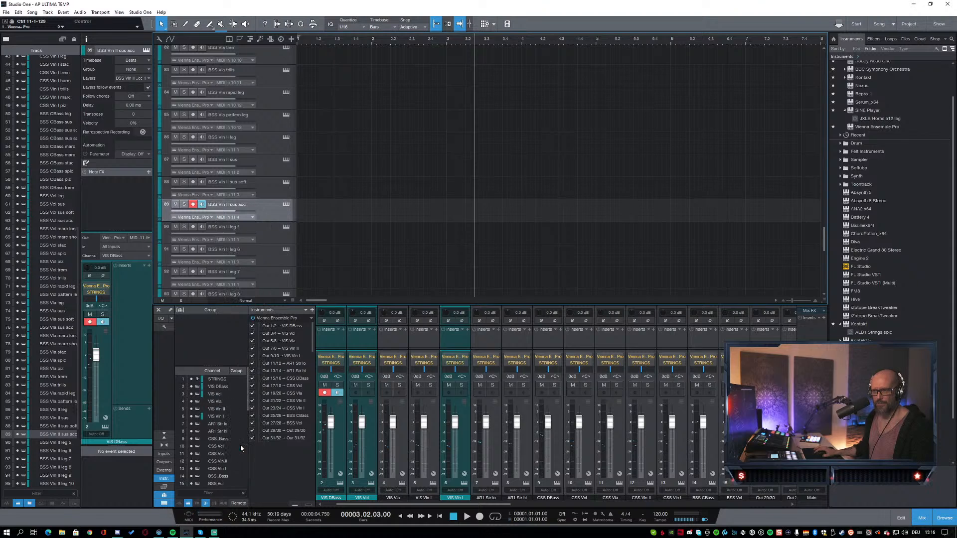
# Step: Select the BSS Vln II sus soft and sus acc tracks one after the other to test their MIDI routing
pyautogui.click(274, 194)
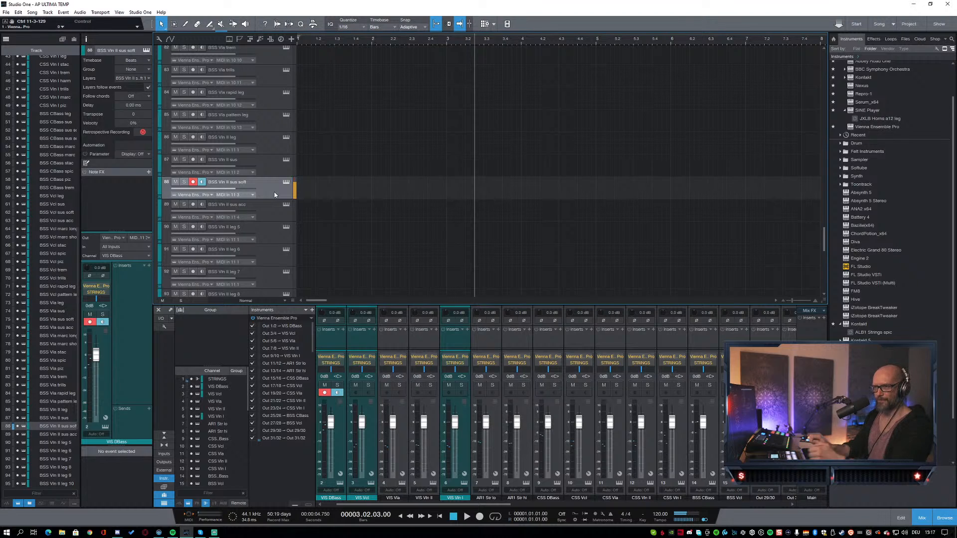
pyautogui.click(273, 218)
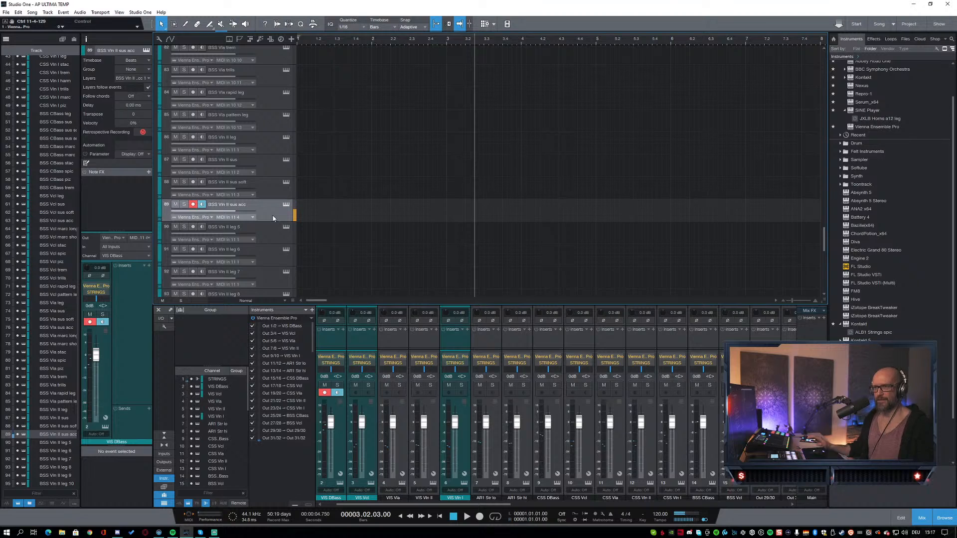
# Step: Select the BSS Vln II leg 5 track and move the Vienna Ensemble Pro window off the main screen
pyautogui.click(267, 232)
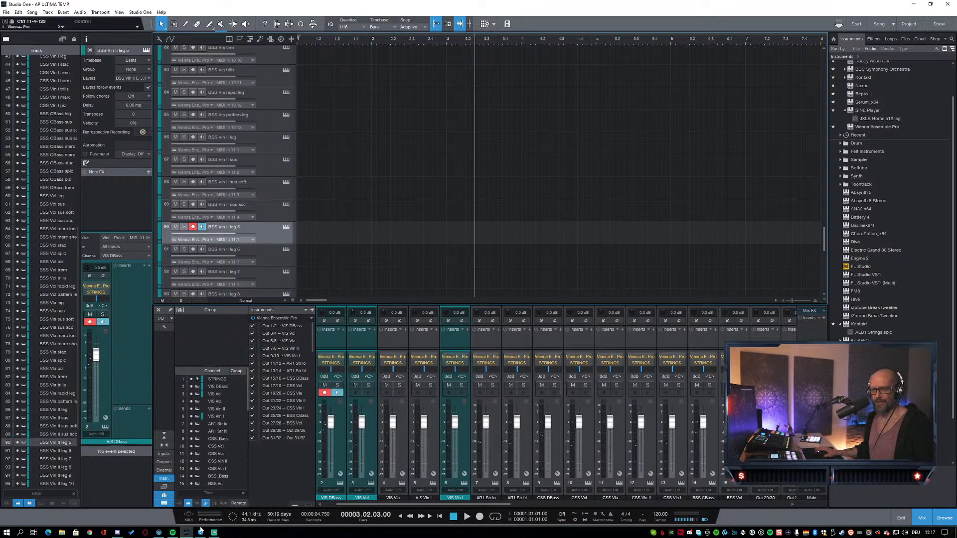
pyautogui.click(158, 532)
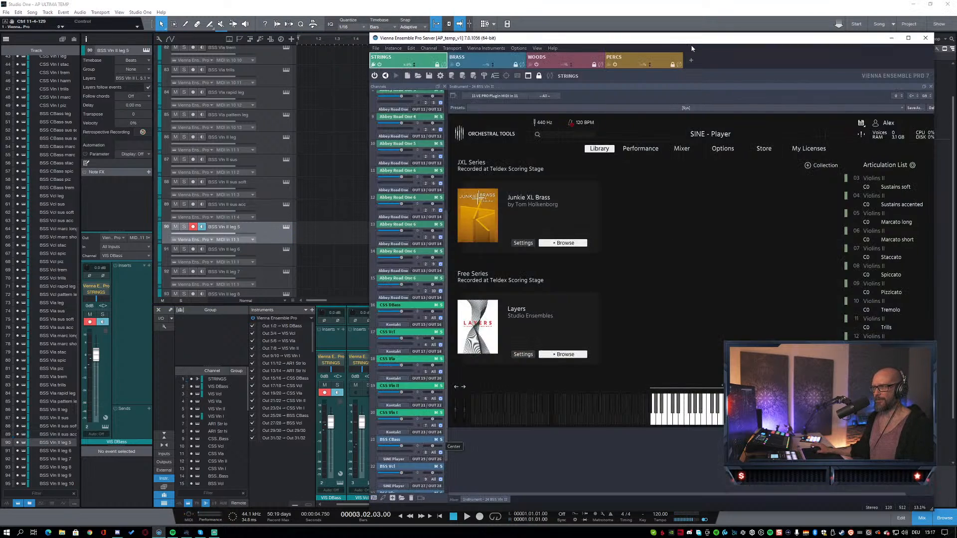
pyautogui.moveTo(663, 39); pyautogui.dragTo(956, 52)
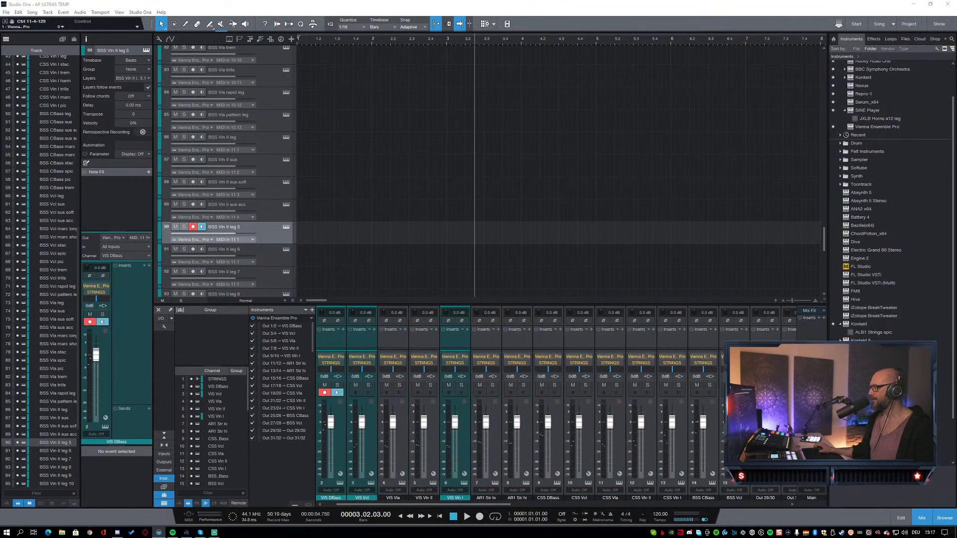
# Step: Rename the BSS Vln II leg 5 and leg 6 tracks as BSS Vln II marc long and BSS Vln II marc short
pyautogui.doubleClick(243, 228)
pyautogui.click(250, 228)
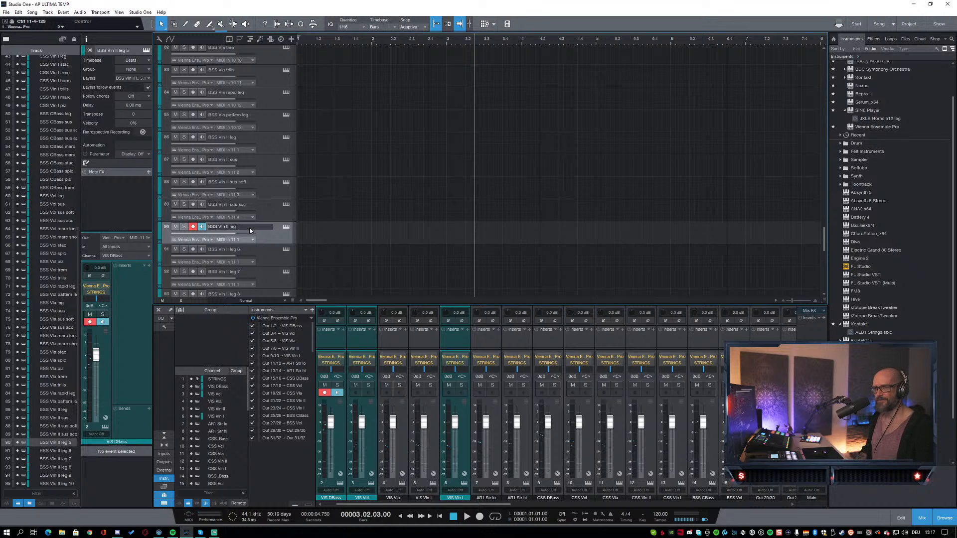
pyautogui.write('marc long')
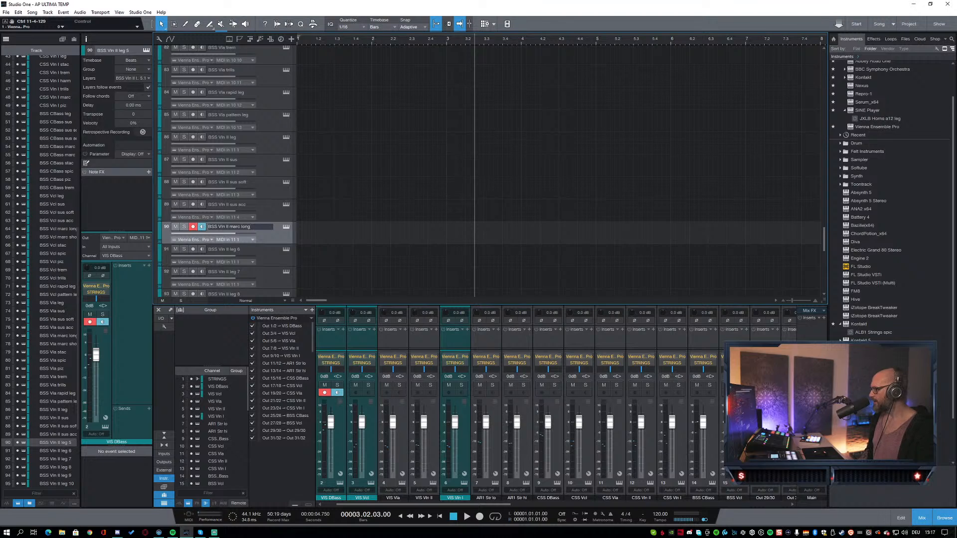
pyautogui.press('Tab')
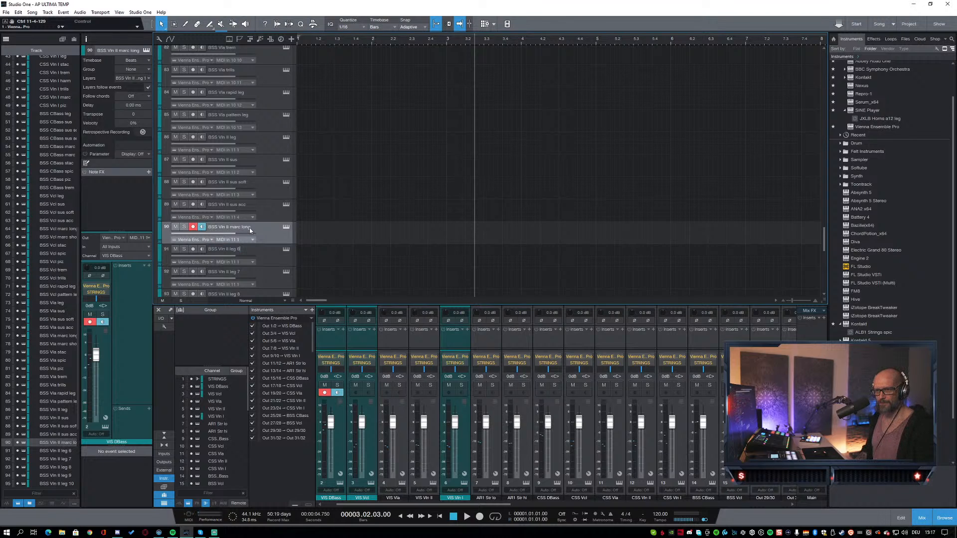
pyautogui.write('marc short')
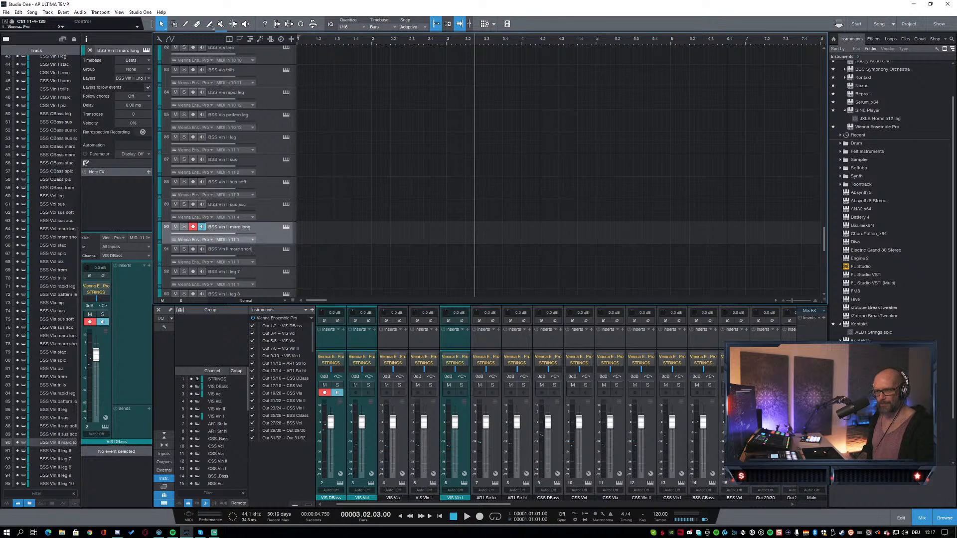
pyautogui.press('Tab')
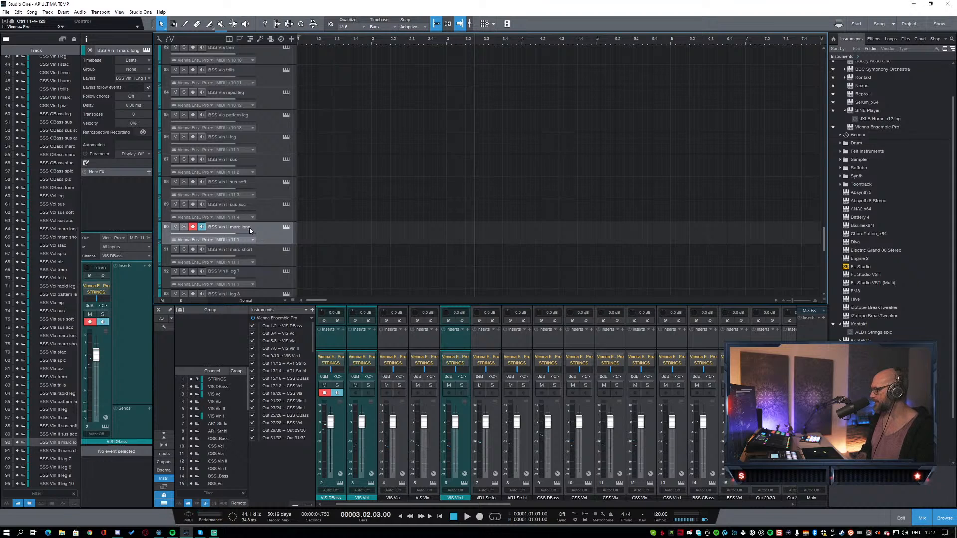
# Step: Rename the BSS Vln II leg 7 and leg 8 tracks as BSS Vln II stac and BSS Vln II spic
pyautogui.press('BackSpace')
pyautogui.press('BackSpace')
pyautogui.press('BackSpace')
pyautogui.write('stac')
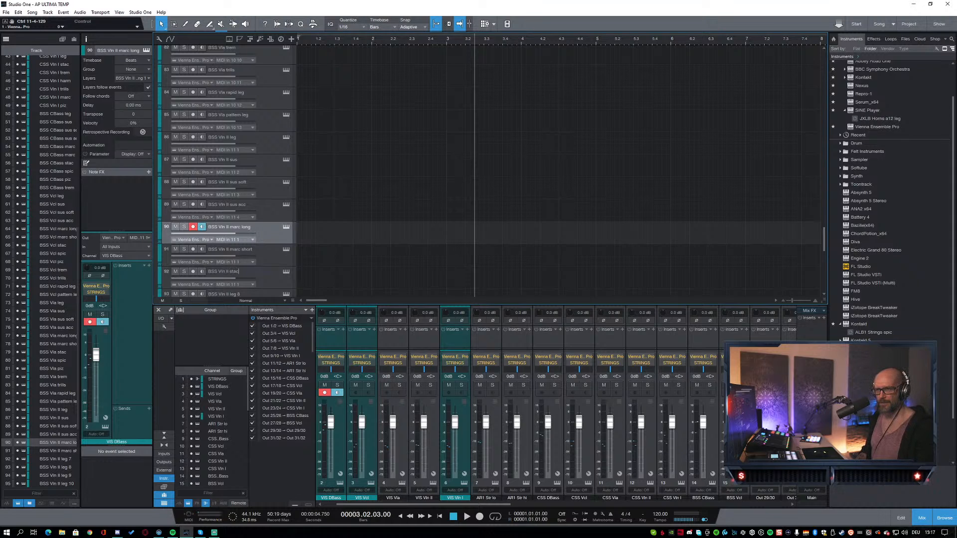
pyautogui.press('Tab')
pyautogui.press('End')
pyautogui.press('BackSpace')
pyautogui.press('BackSpace')
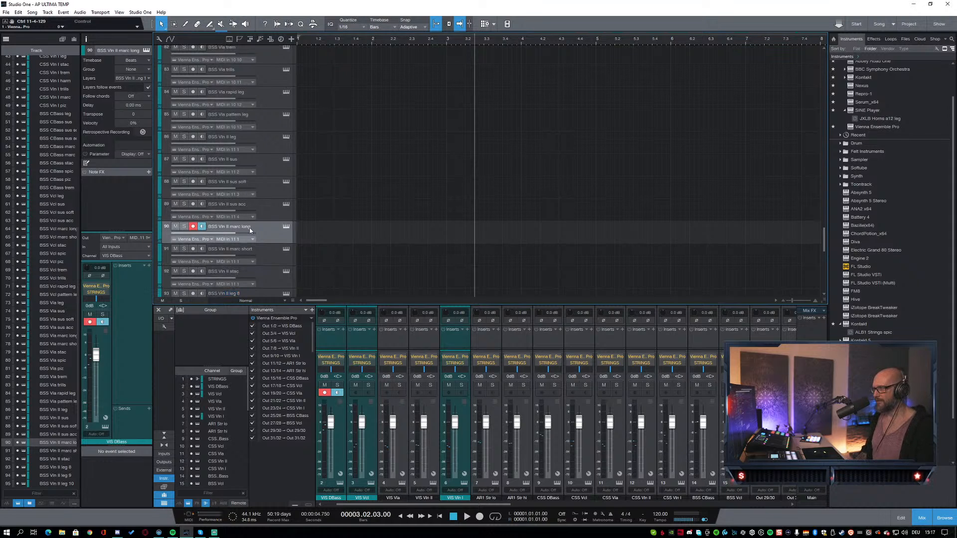
pyautogui.write('s')
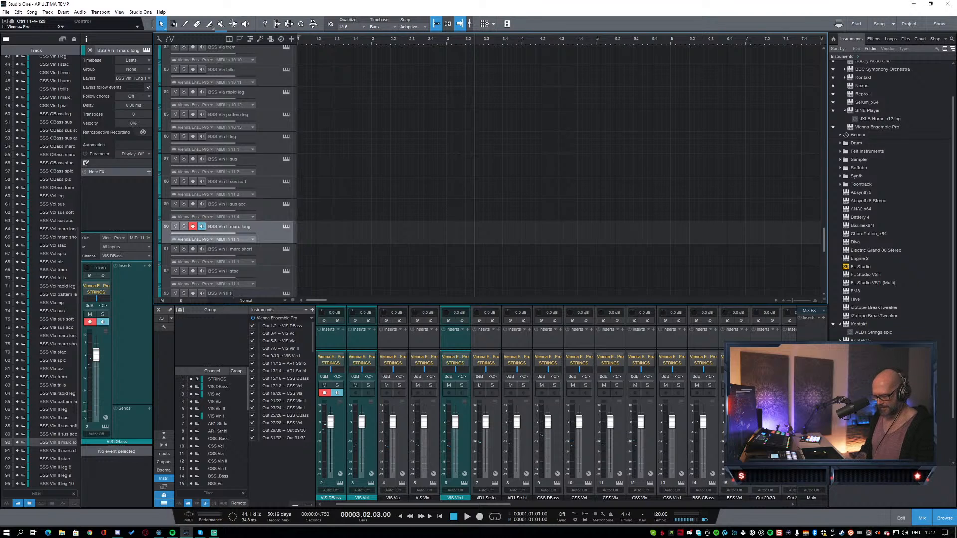
pyautogui.write('pic')
pyautogui.press('Tab')
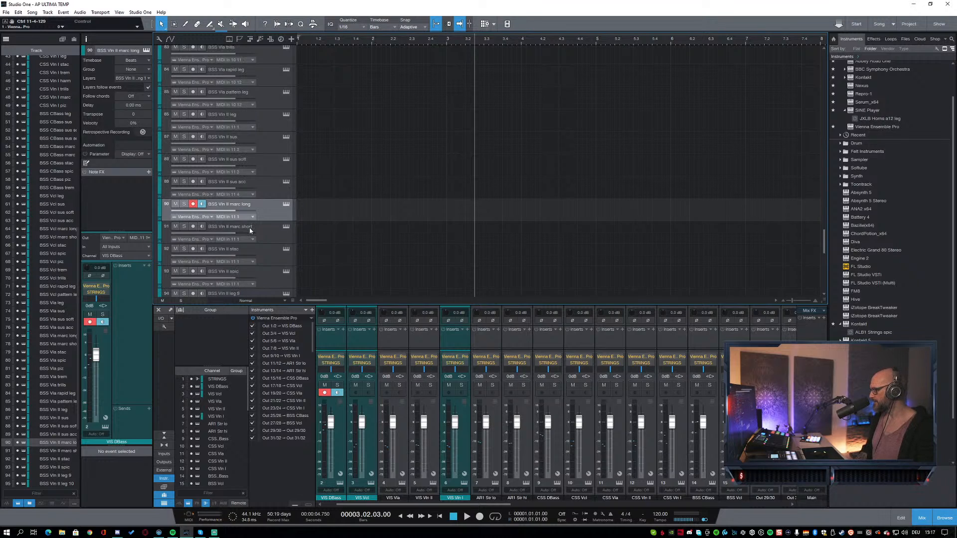
# Step: Rename the last two BSS Vln II leg copies as BSS Vln II pic and BSS Vln II trem
pyautogui.press('BackSpace')
pyautogui.press('BackSpace')
pyautogui.press('BackSpace')
pyautogui.press('BackSpace')
pyautogui.write('piz')
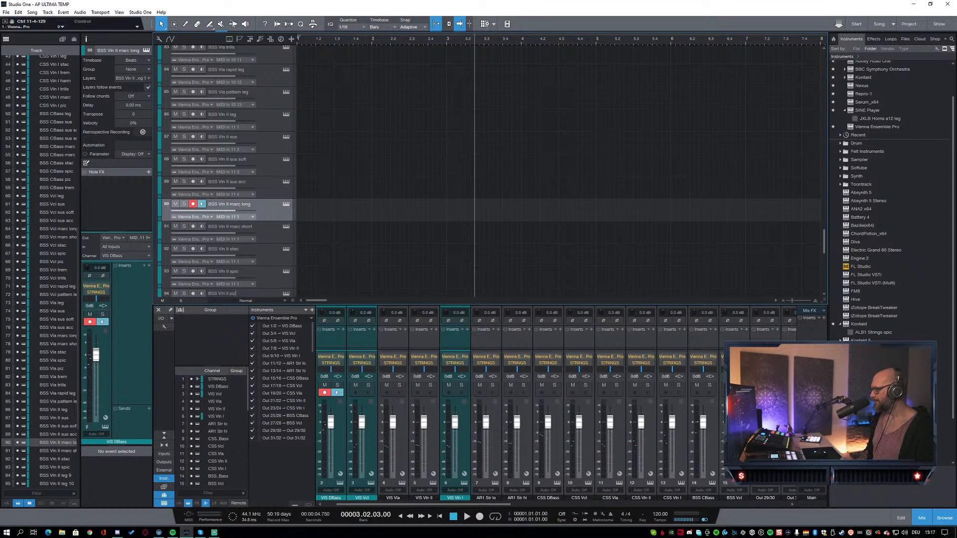
pyautogui.press('Tab')
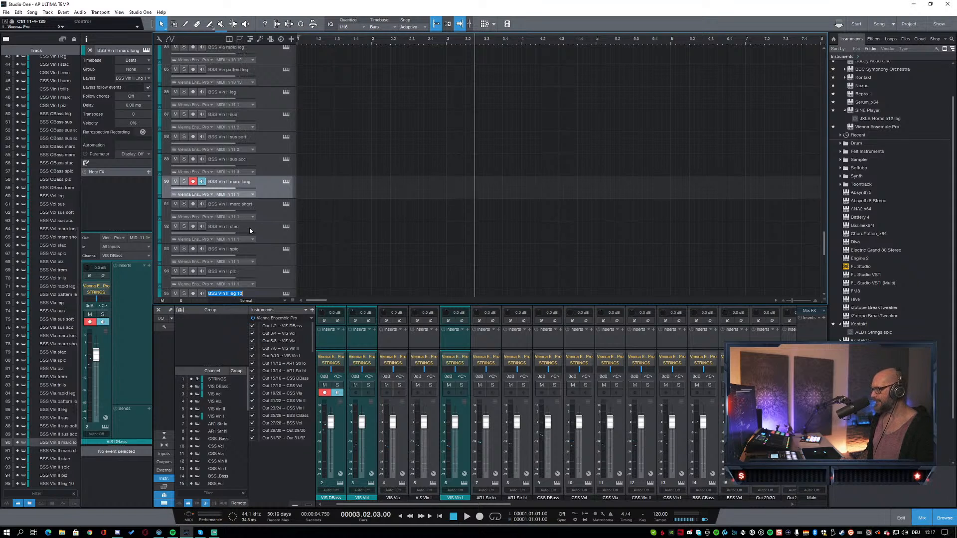
pyautogui.press('BackSpace')
pyautogui.press('BackSpace')
pyautogui.press('BackSpace')
pyautogui.press('BackSpace')
pyautogui.press('BackSpace')
pyautogui.press('BackSpace')
pyautogui.write('tre')
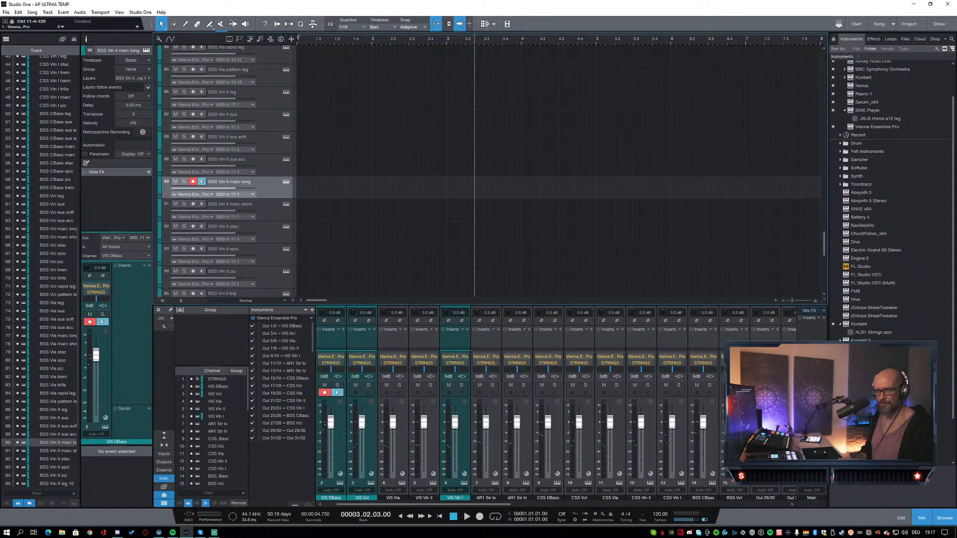
pyautogui.write('m')
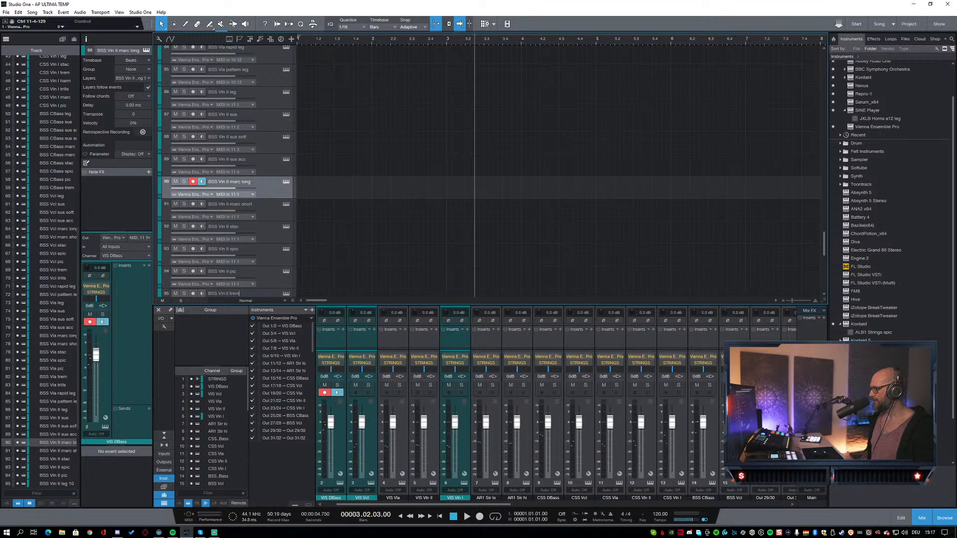
pyautogui.press('Tab')
pyautogui.write('BS')
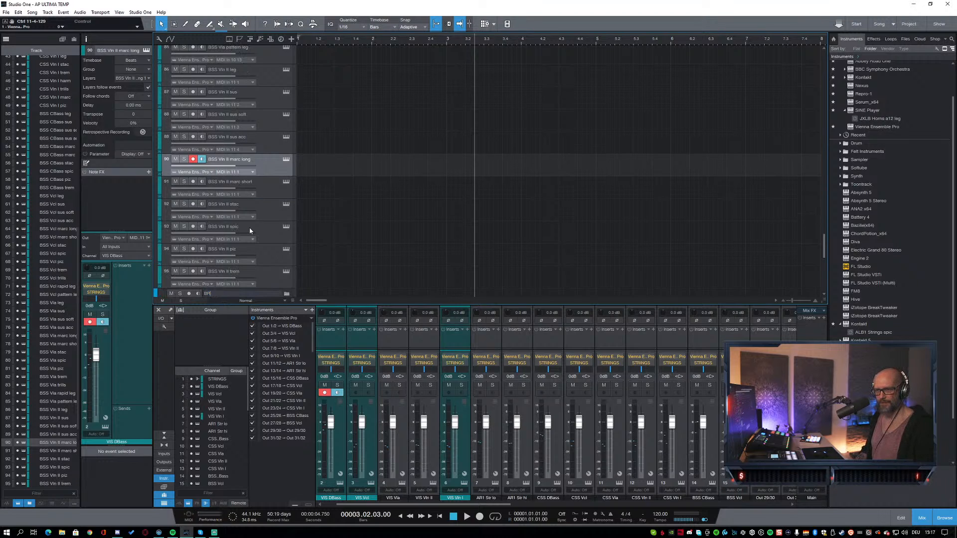
pyautogui.press('Return')
pyautogui.click(268, 241)
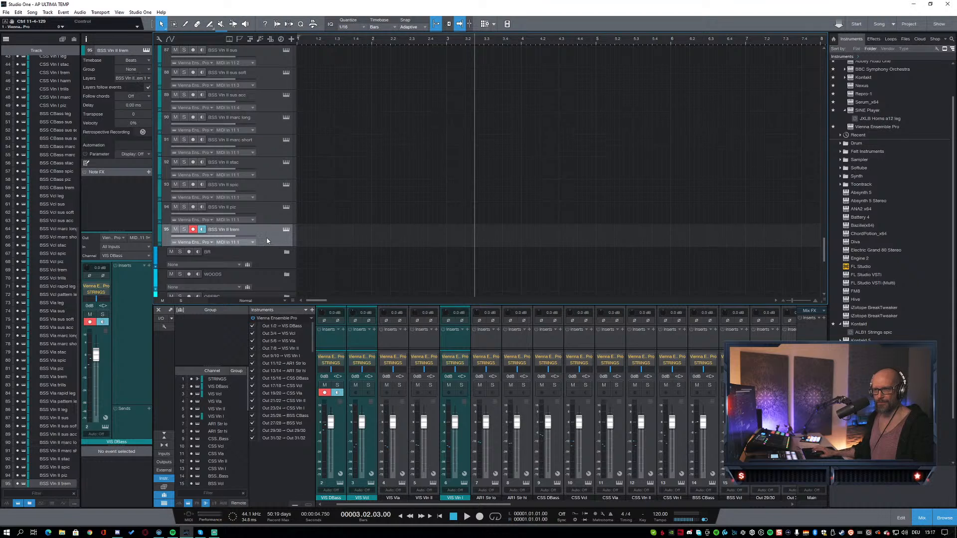
# Step: Route the BSS Vln II marc long and marc short tracks to MIDI In 11 5 and 11 6
pyautogui.scroll(2, 324, 216)
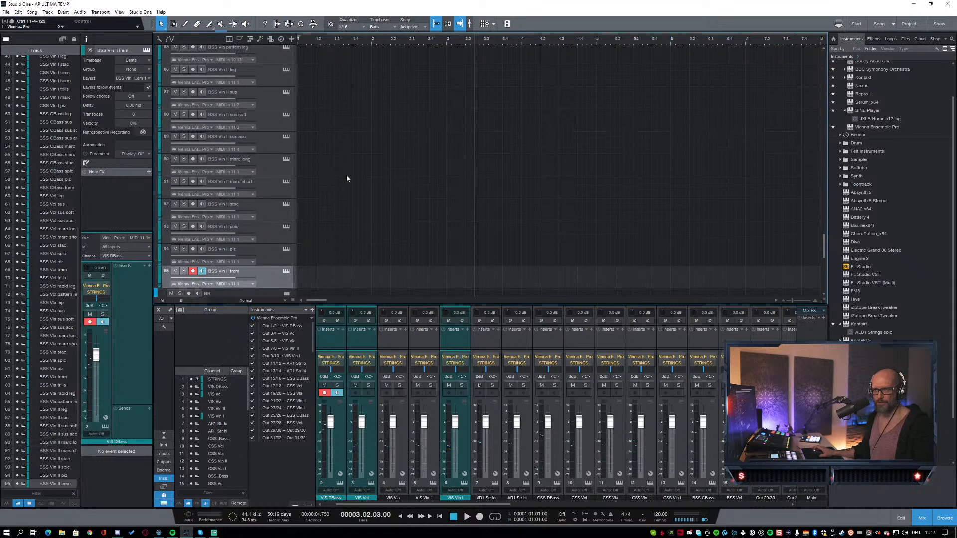
pyautogui.click(240, 171)
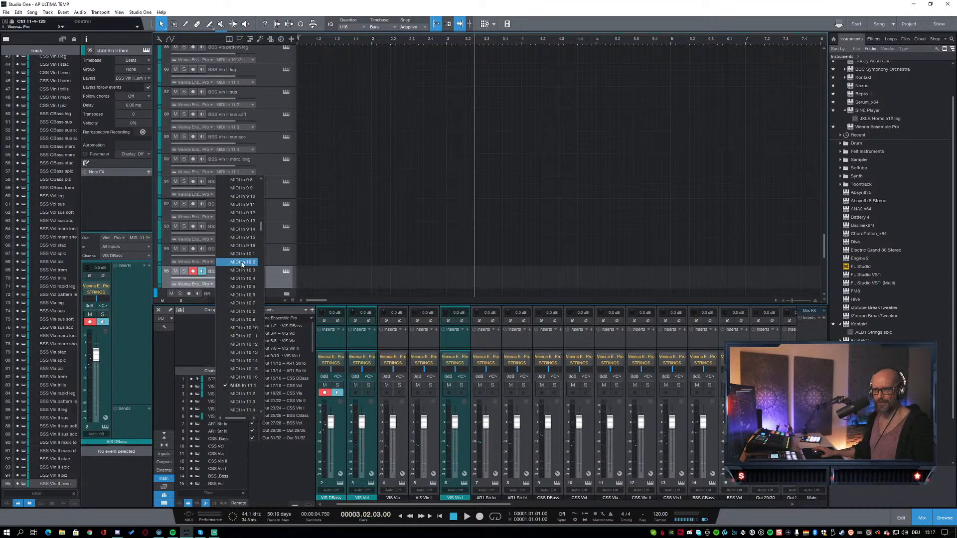
pyautogui.scroll(-1, 244, 394)
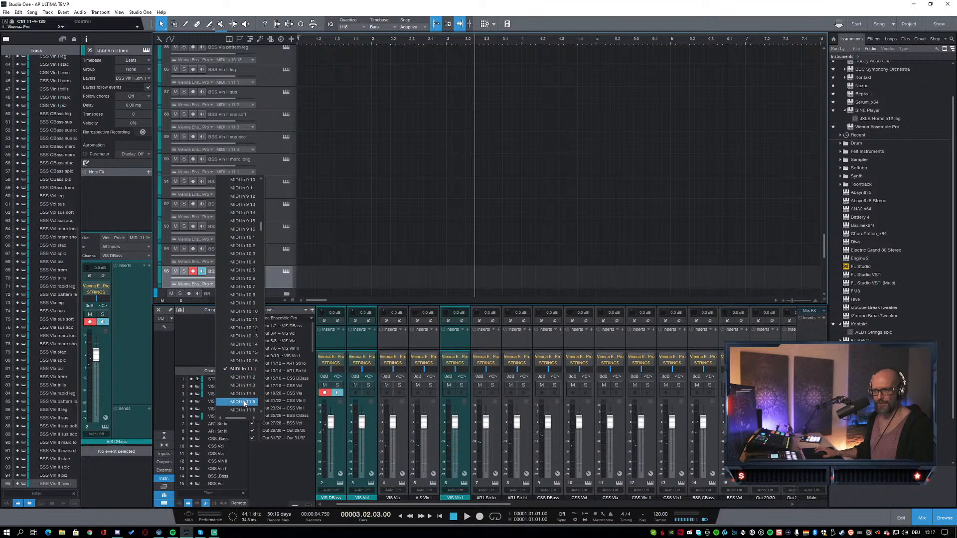
pyautogui.click(245, 402)
pyautogui.click(241, 194)
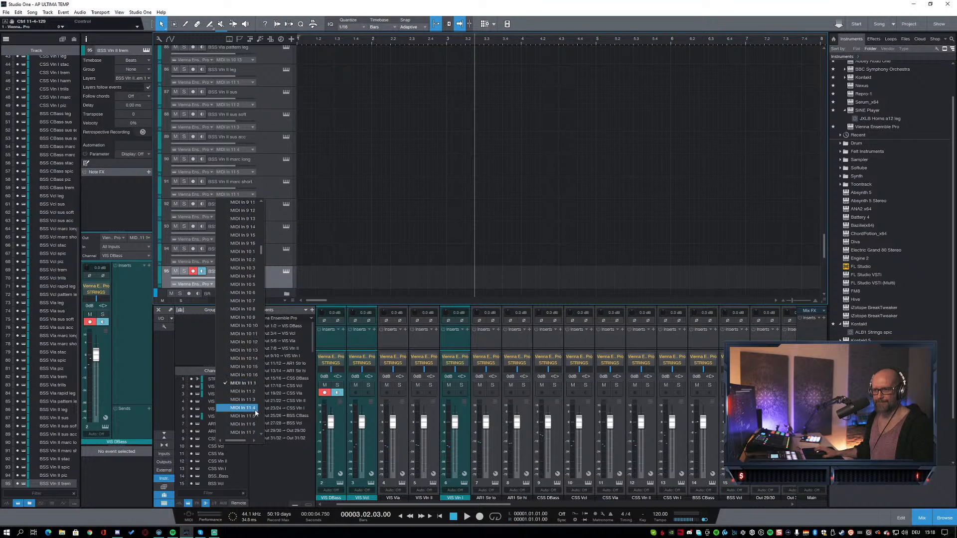
pyautogui.click(246, 424)
# Step: Route the BSS Vln II stac and spic tracks to MIDI In 11 7 and 11 8
pyautogui.click(236, 221)
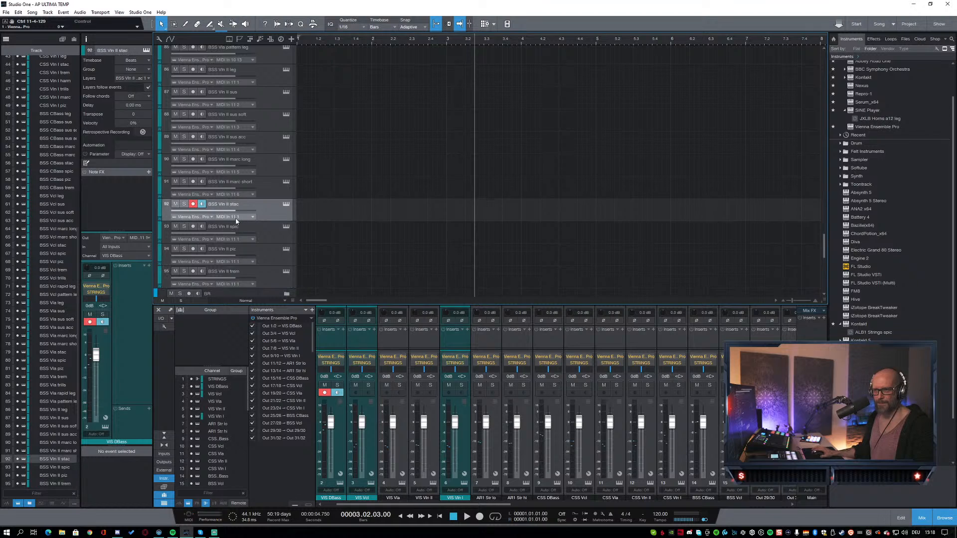
pyautogui.click(236, 220)
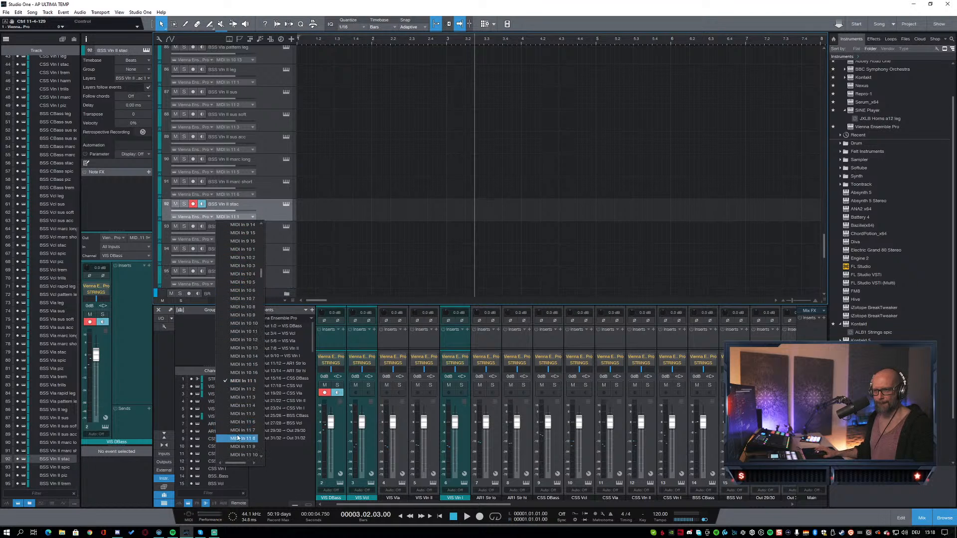
pyautogui.click(242, 430)
pyautogui.click(237, 241)
pyautogui.click(237, 239)
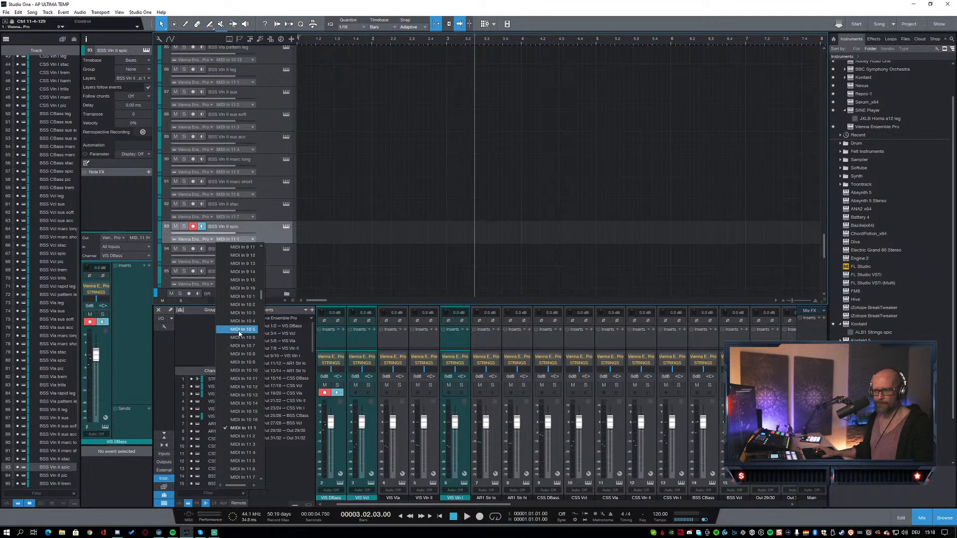
pyautogui.click(243, 453)
# Step: Route the BSS Vln II pic and trem tracks to their own Vienna Ensemble Pro MIDI In 11 channels
pyautogui.click(267, 255)
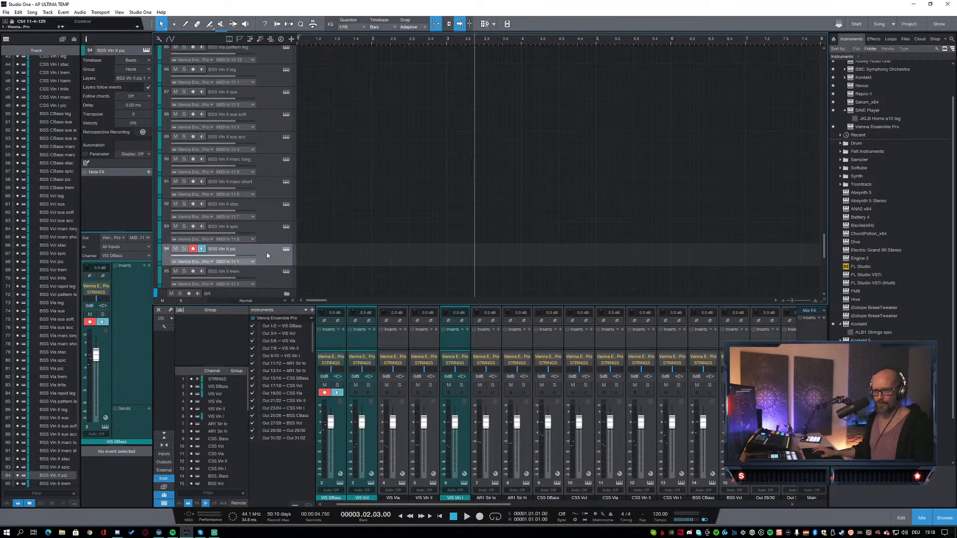
pyautogui.click(240, 262)
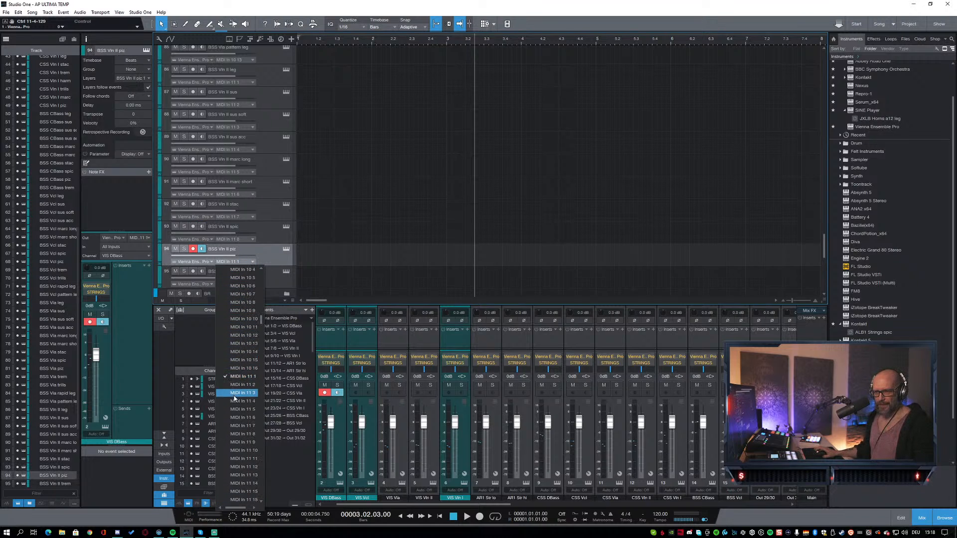
pyautogui.click(241, 434)
pyautogui.scroll(-1, 360, 247)
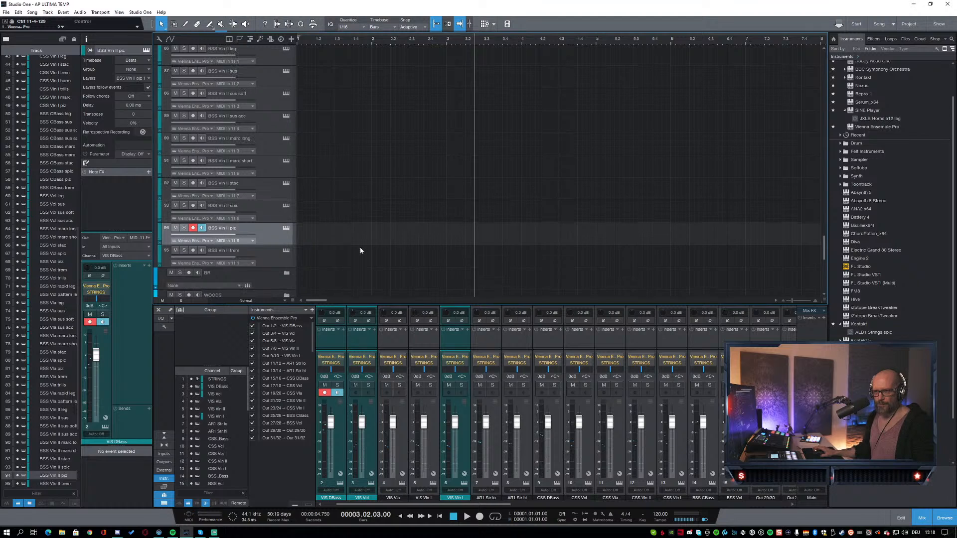
pyautogui.click(262, 261)
pyautogui.click(241, 262)
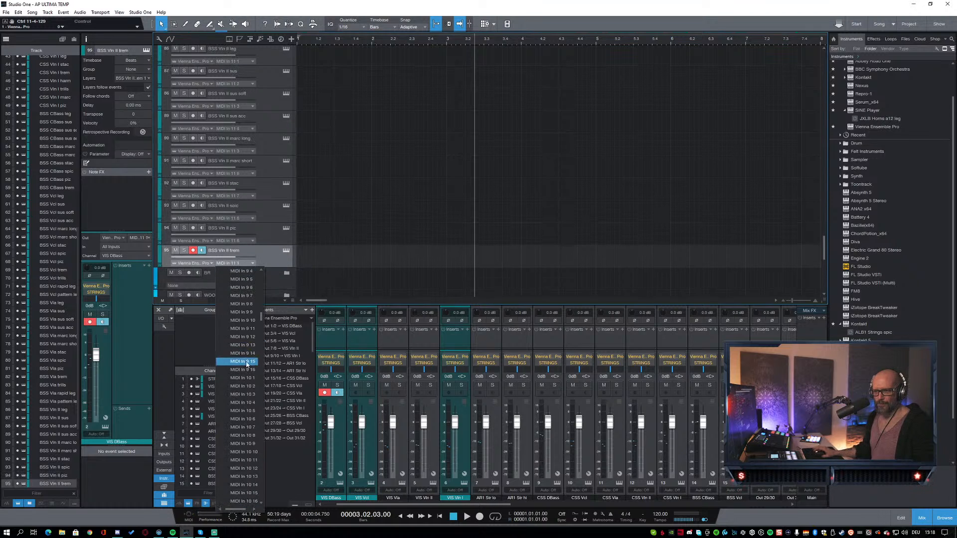
pyautogui.click(244, 484)
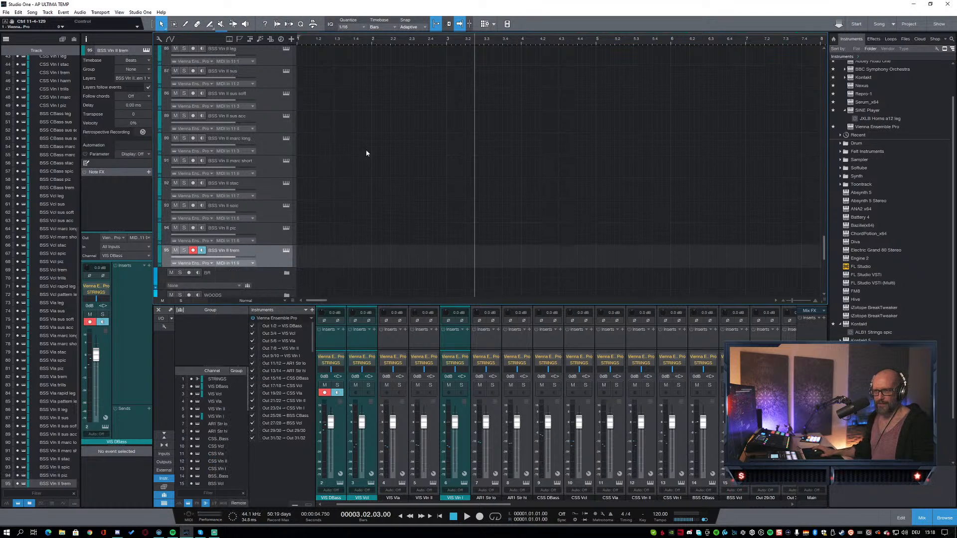
pyautogui.scroll(1, 355, 125)
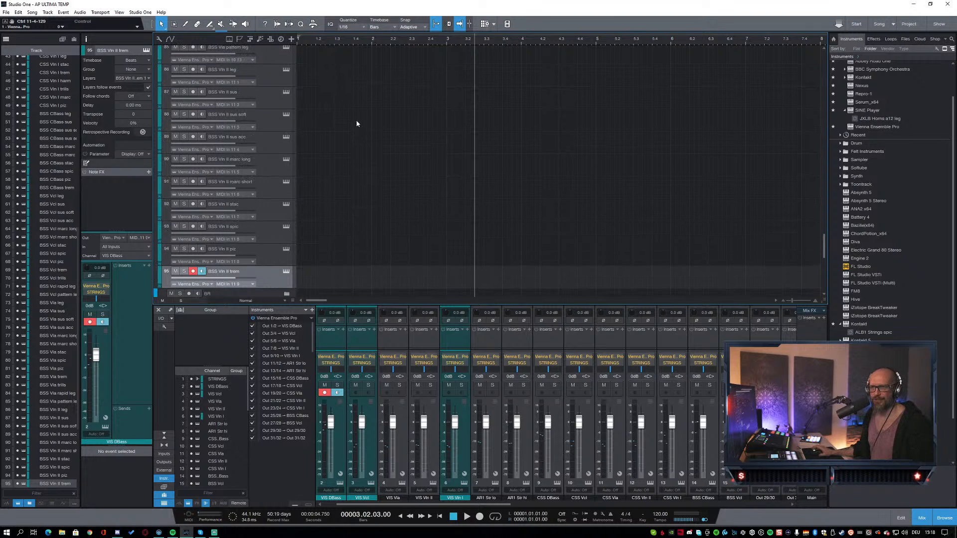
pyautogui.scroll(-2, 376, 224)
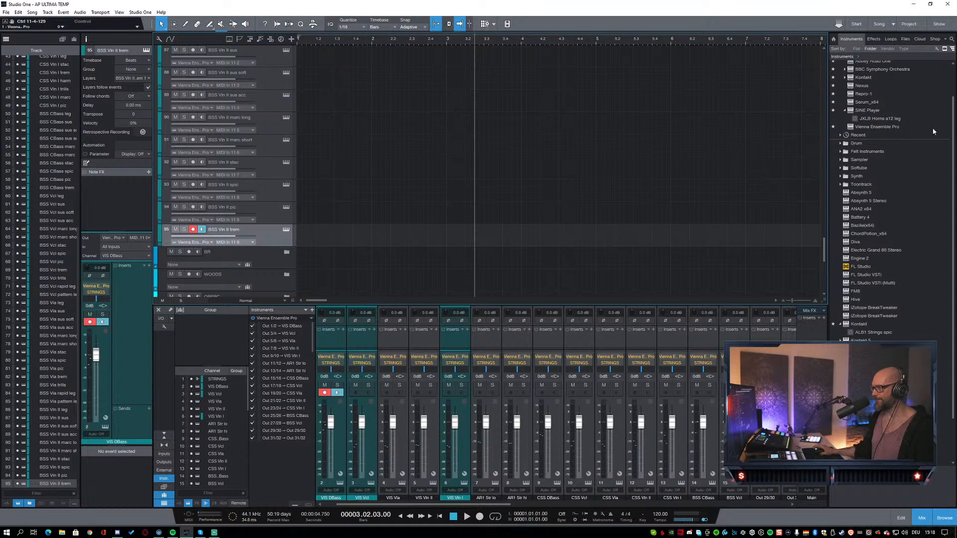
pyautogui.hotkey('alt', 'Tab')
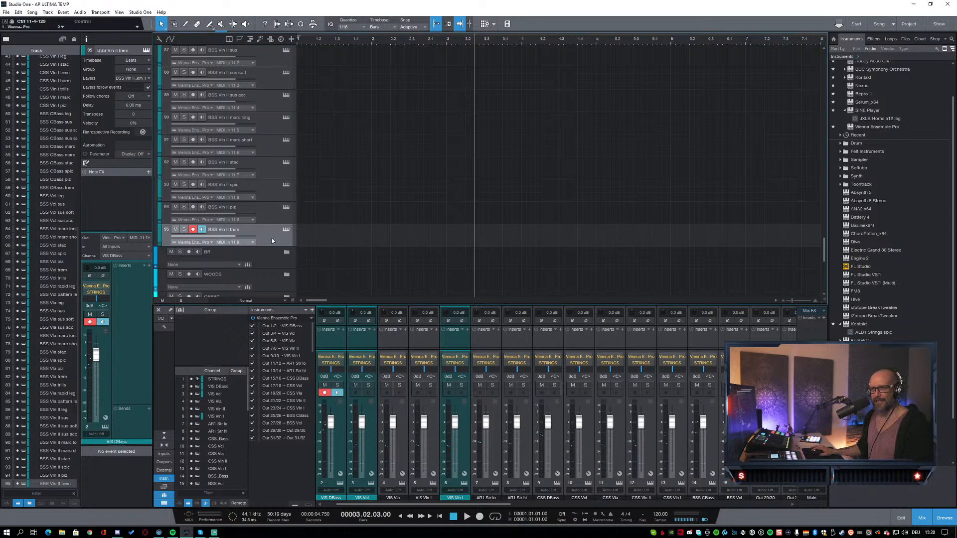
# Step: Duplicate the BSS Vln II trem track four times
pyautogui.scroll(-1, 282, 238)
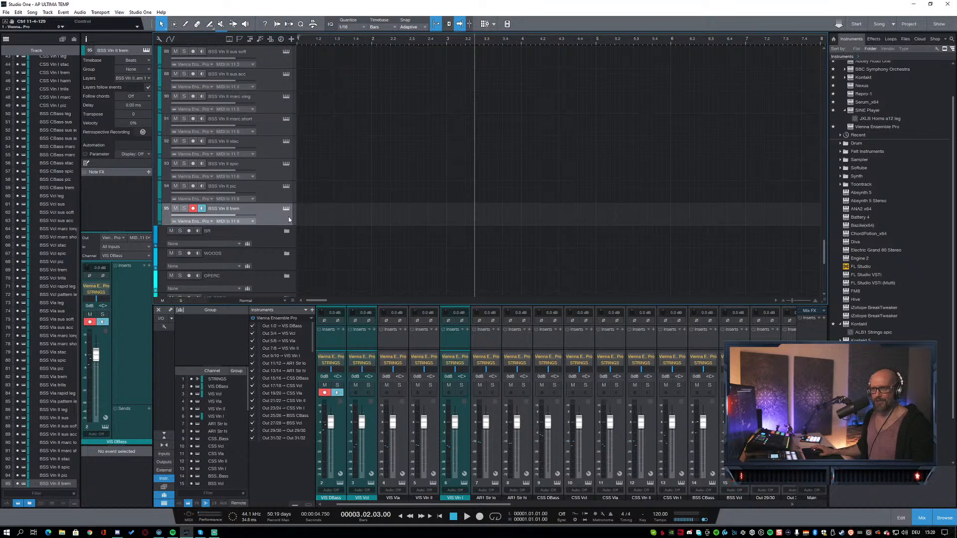
pyautogui.hotkey('shift', 'd')
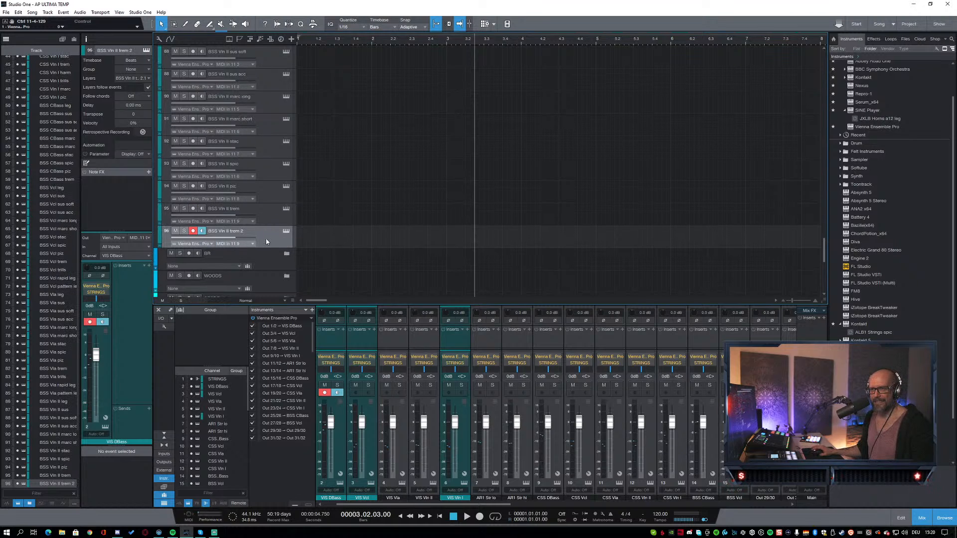
pyautogui.hotkey('shift', 'd')
pyautogui.hotkey('shift', 'd')
pyautogui.hotkey('shift', 'd')
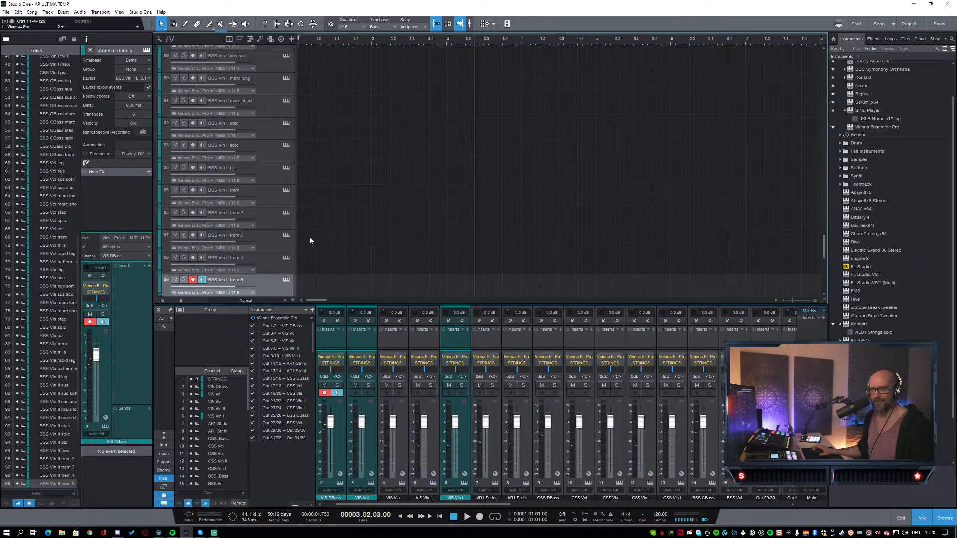
# Step: Route the BSS Vln II trem 2 and trem 3 tracks to Vienna Ensemble Pro MIDI In 11 10 and 11 11
pyautogui.scroll(-3, 299, 241)
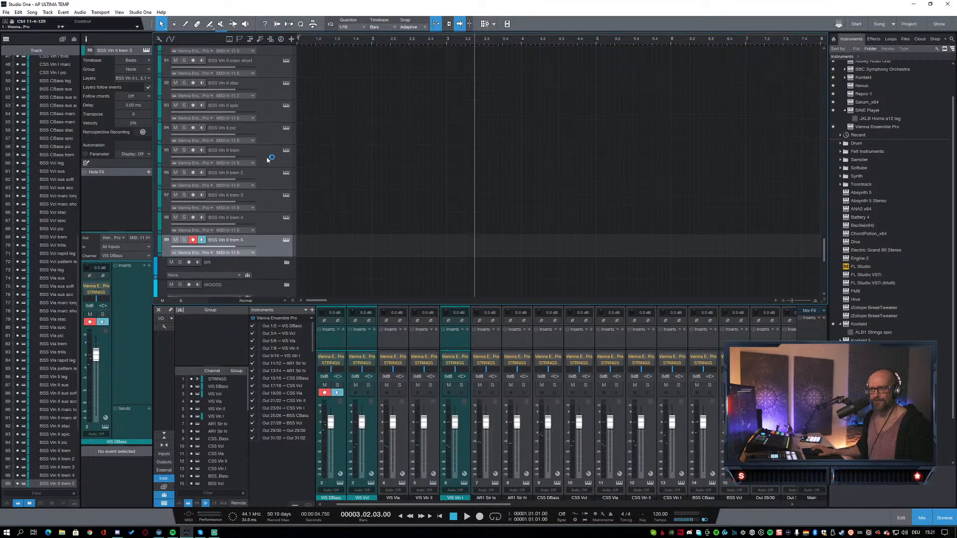
pyautogui.click(267, 183)
pyautogui.click(242, 186)
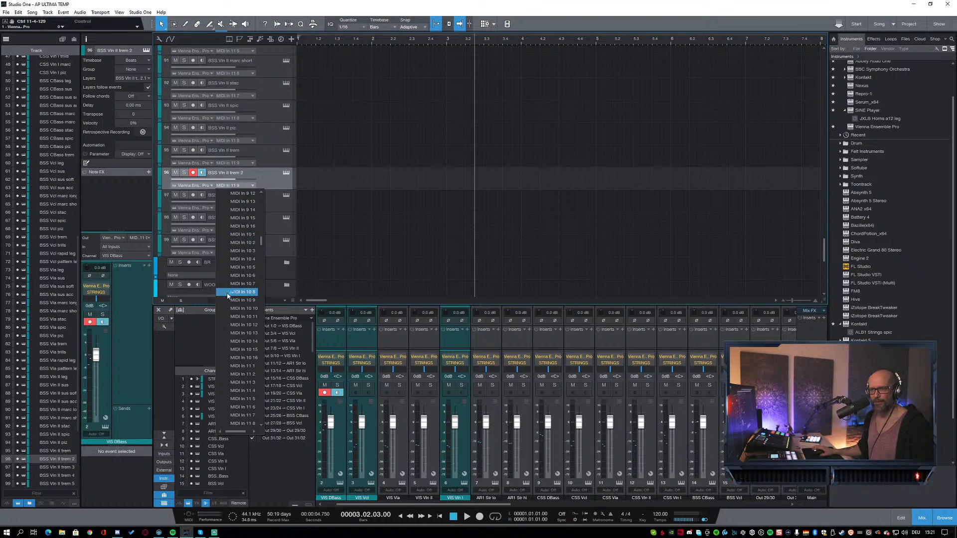
pyautogui.scroll(-3, 238, 334)
pyautogui.click(247, 399)
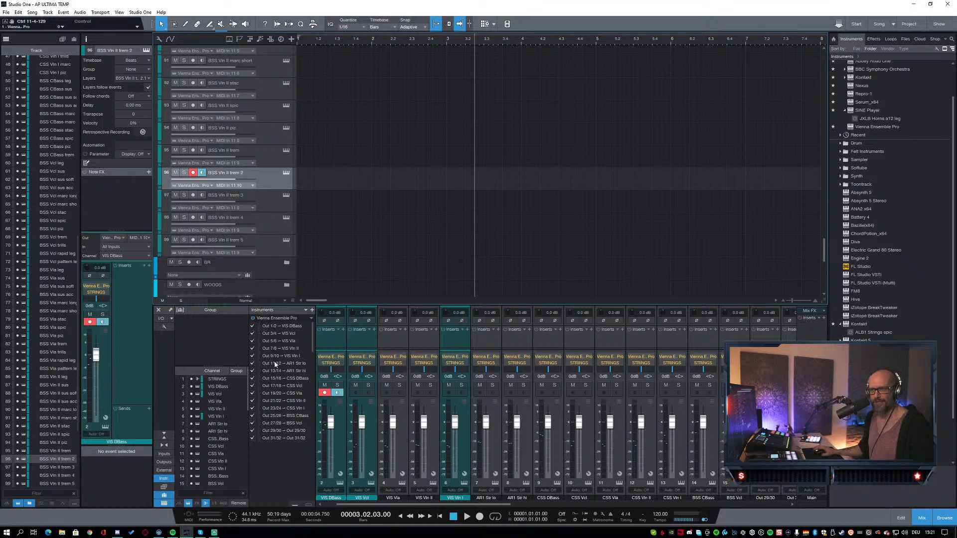
pyautogui.click(269, 200)
pyautogui.click(243, 208)
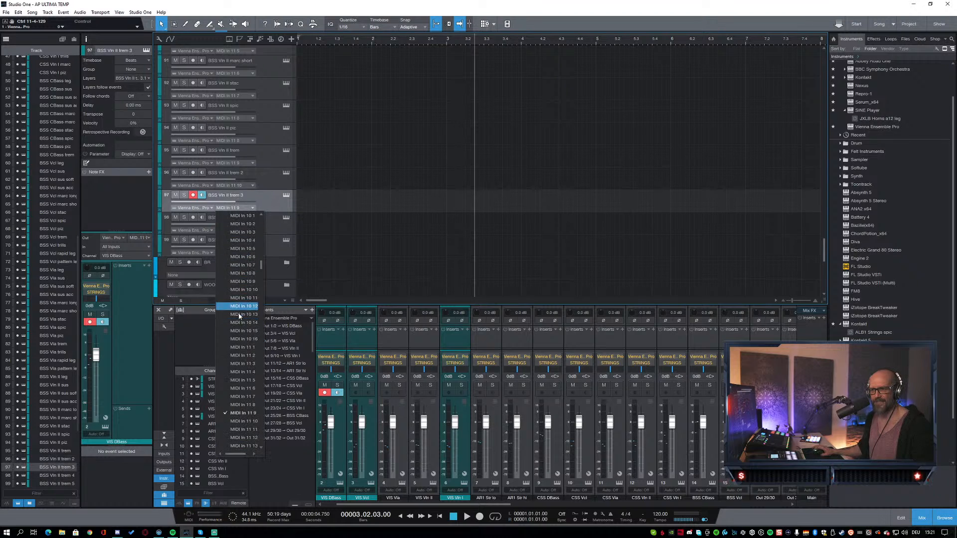
pyautogui.click(244, 405)
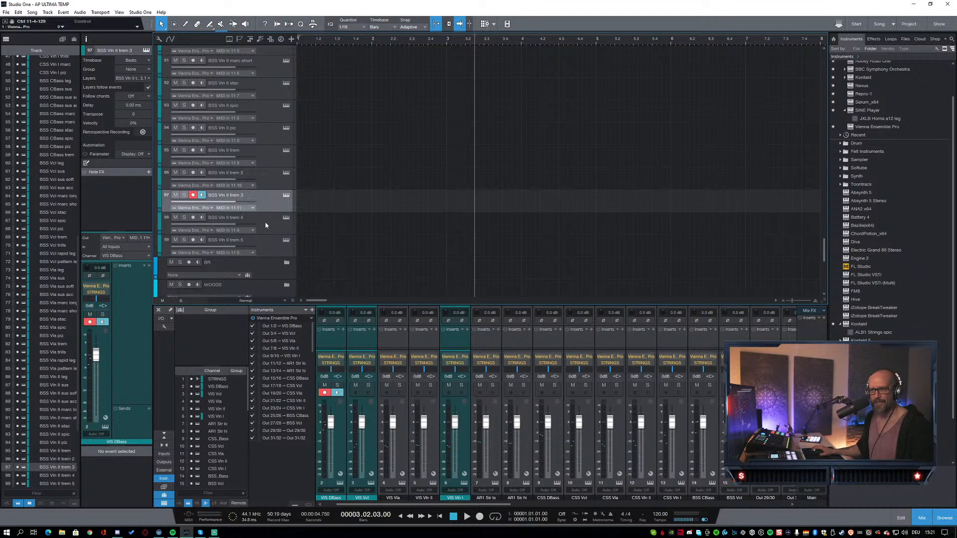
# Step: Route the BSS Vln II trem 4 and trem 5 tracks to MIDI In 11 12 and 11 13
pyautogui.click(246, 224)
pyautogui.click(245, 232)
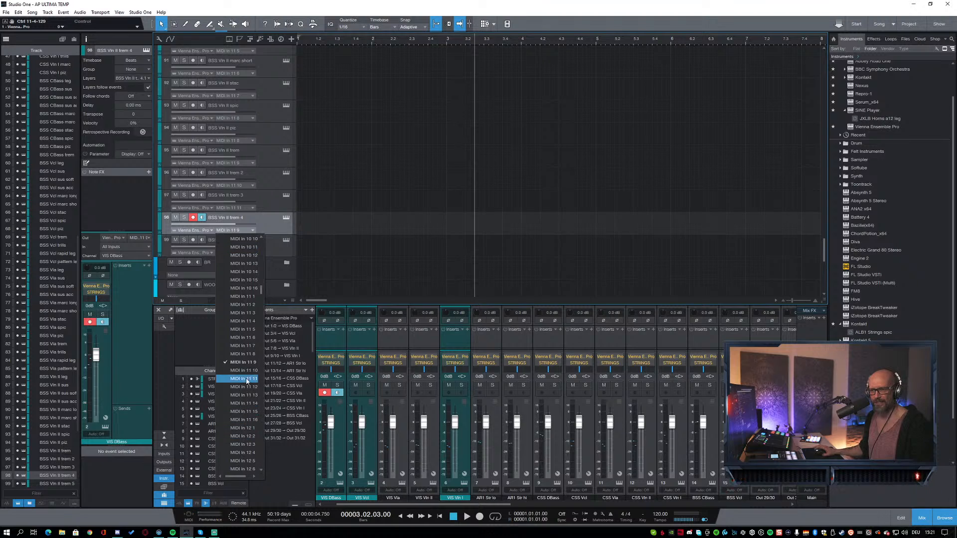
pyautogui.click(244, 387)
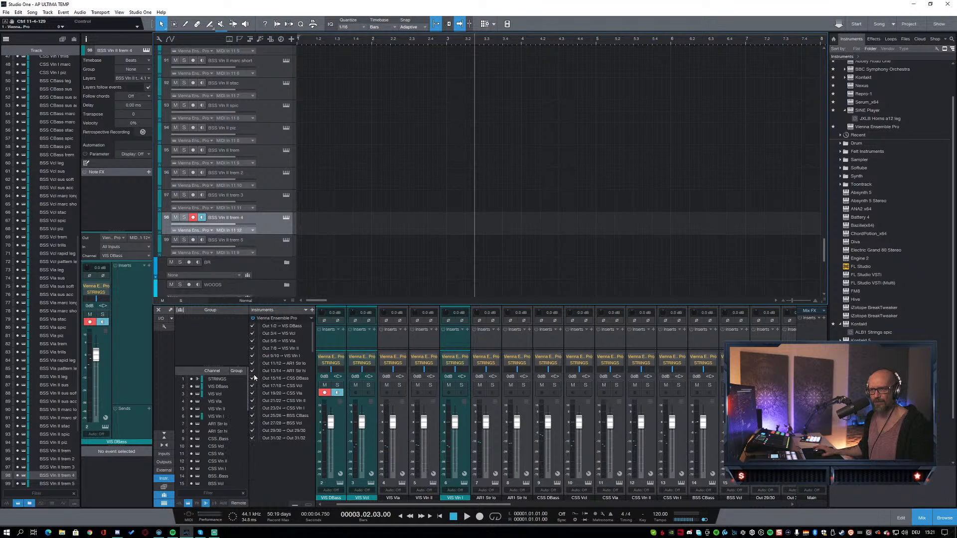
pyautogui.click(271, 252)
pyautogui.click(244, 253)
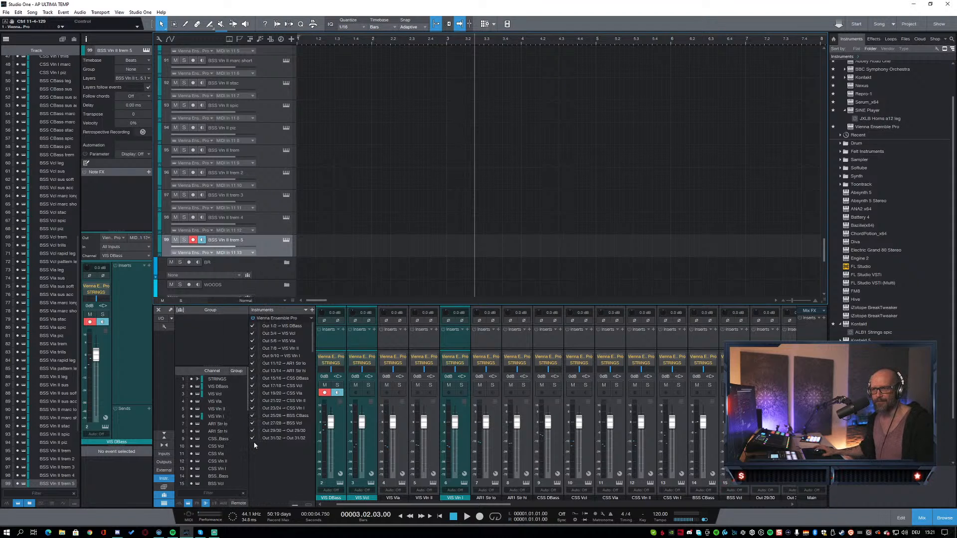
pyautogui.click(244, 457)
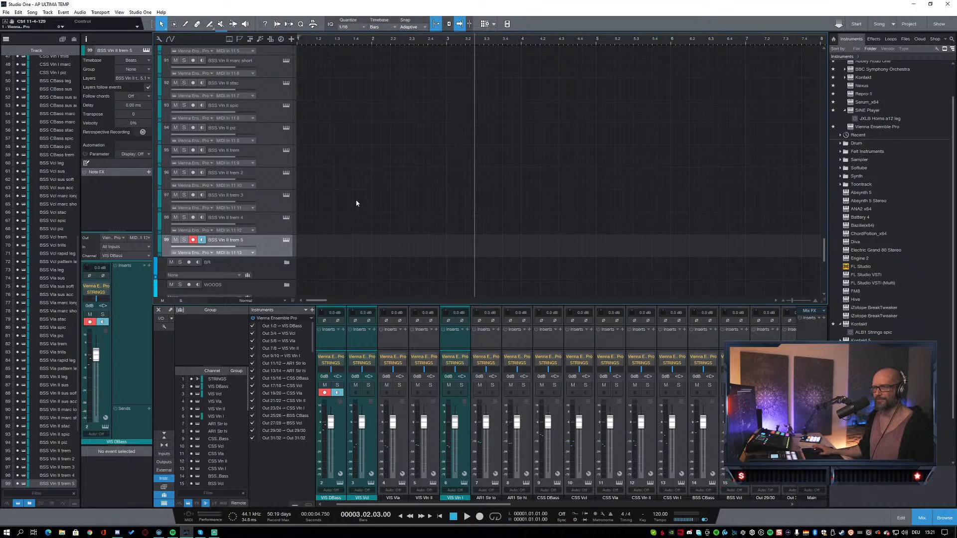
# Step: Rename the BSS Vln II trem 2 and trem 3 tracks as BSS Vln II trills and BSS Vln II rapid leg
pyautogui.click(271, 154)
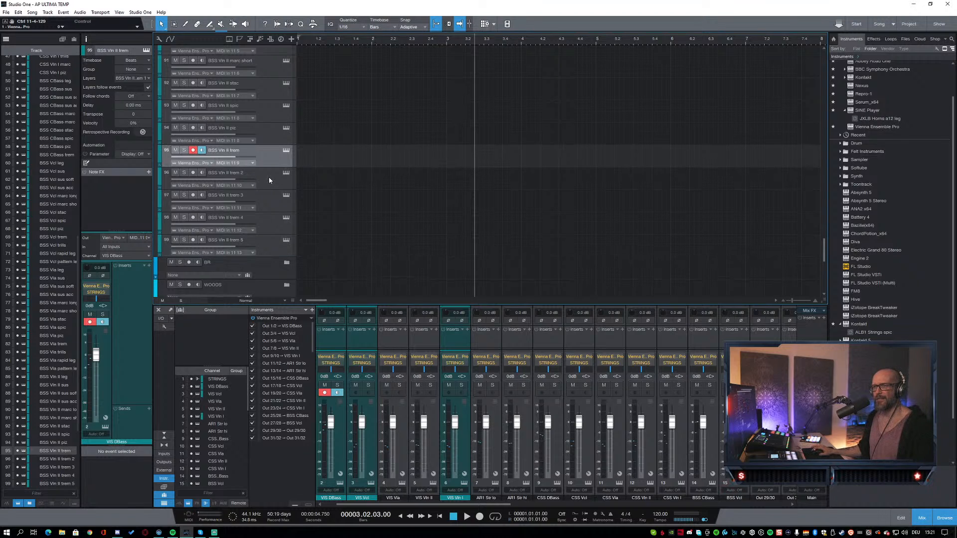
pyautogui.click(268, 178)
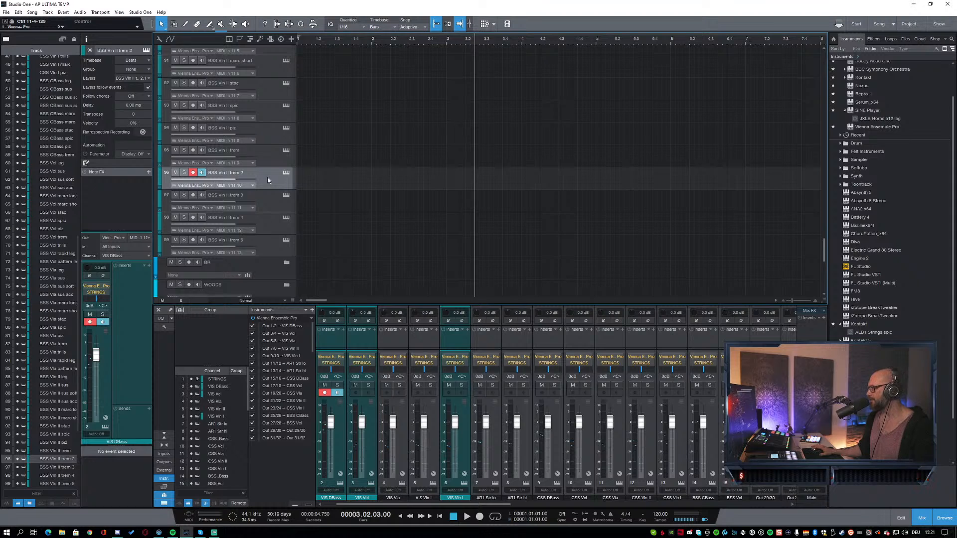
pyautogui.doubleClick(253, 174)
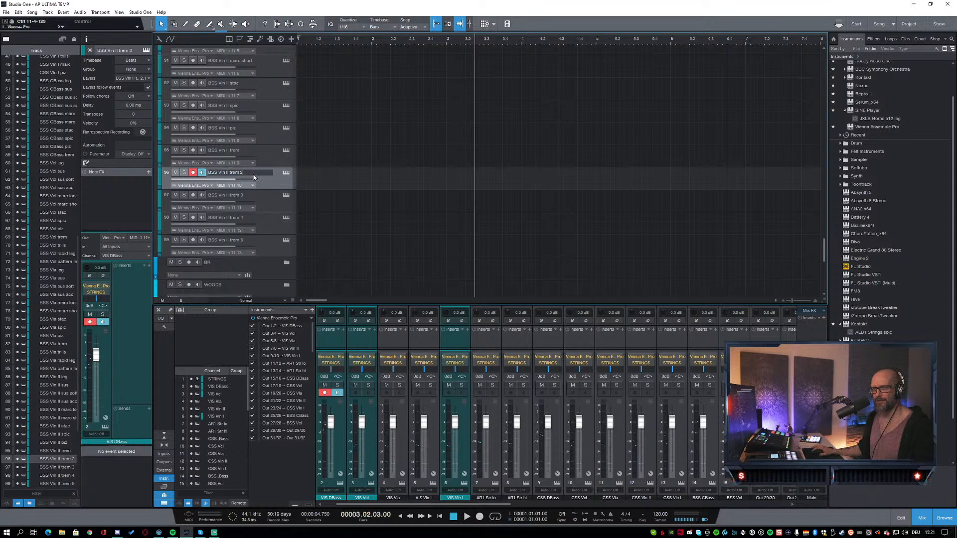
pyautogui.press('BackSpace')
pyautogui.press('BackSpace')
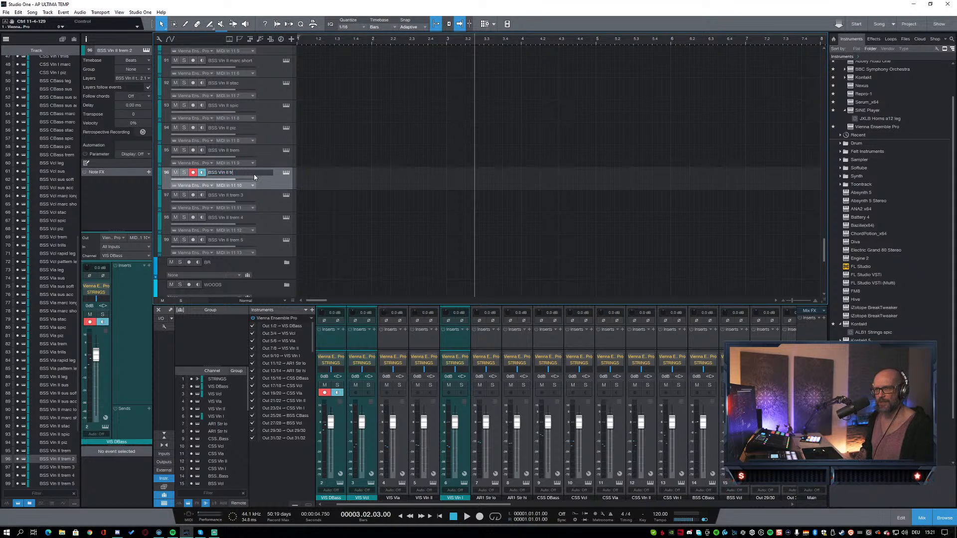
pyautogui.press('Tab')
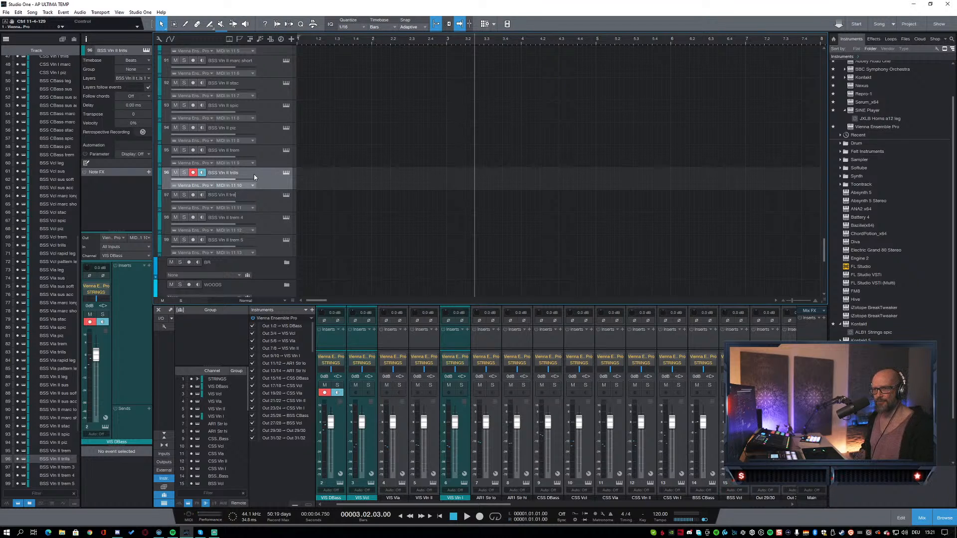
pyautogui.write('rapid leg')
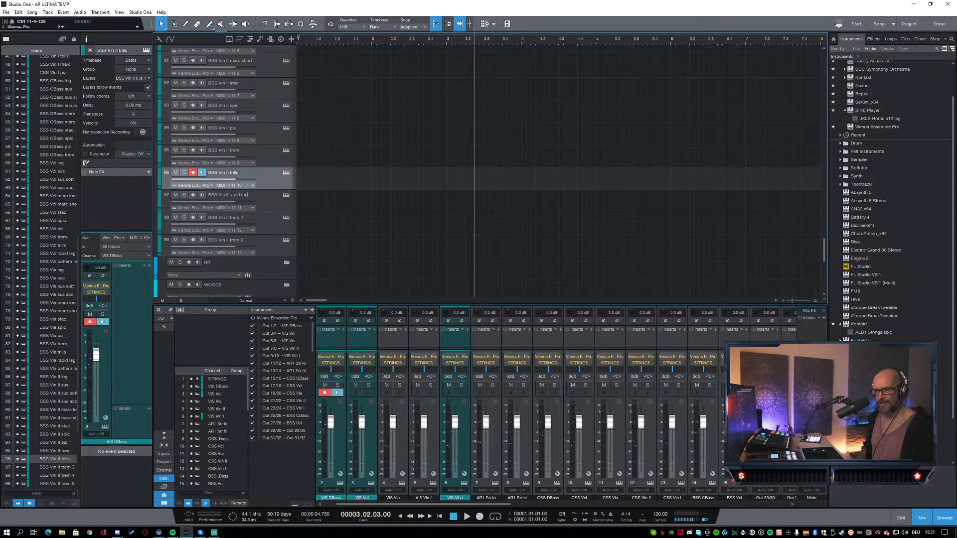
pyautogui.press('Tab')
pyautogui.press('End')
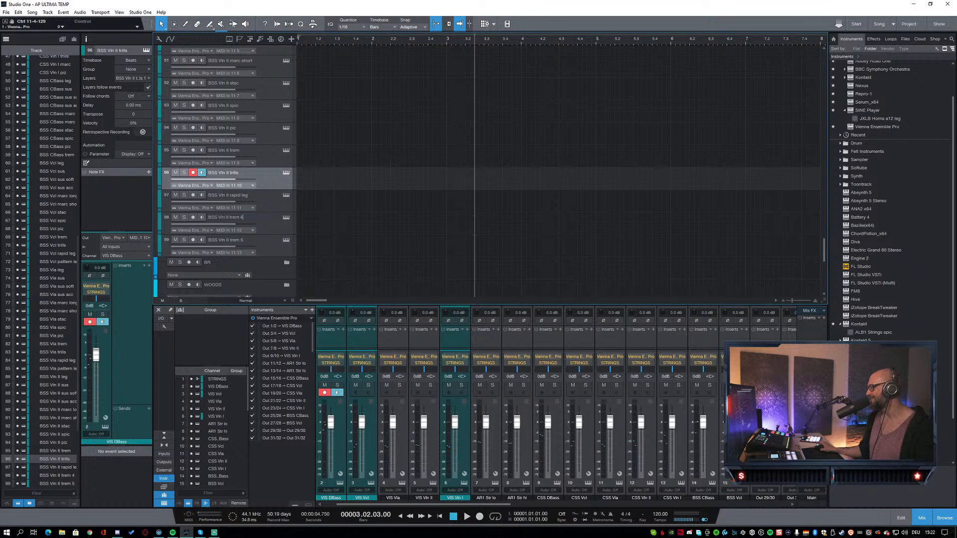
# Step: Audition the BSS Vln II pic, spic, stac and marc short tracks to check their MIDI routing
pyautogui.scroll(1, 385, 103)
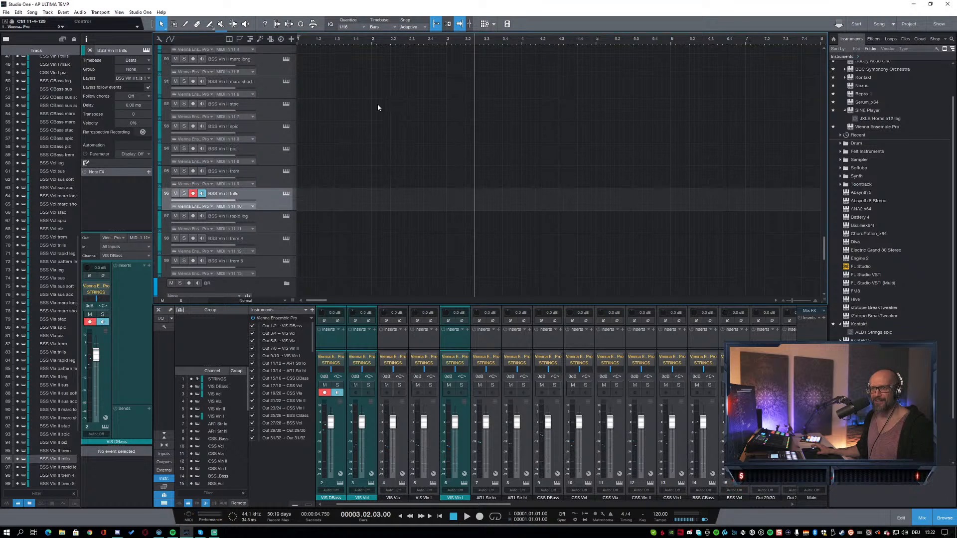
pyautogui.scroll(-1, 332, 112)
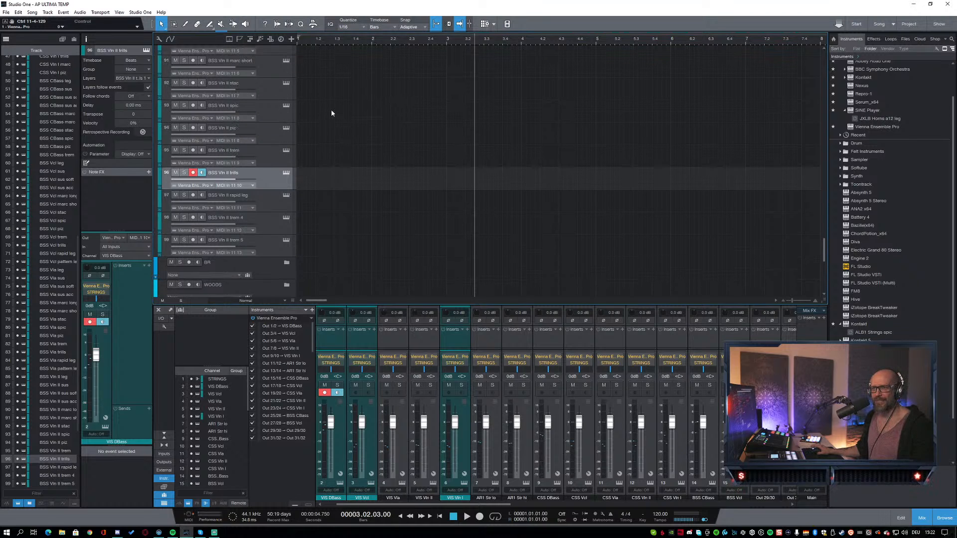
pyautogui.click(273, 135)
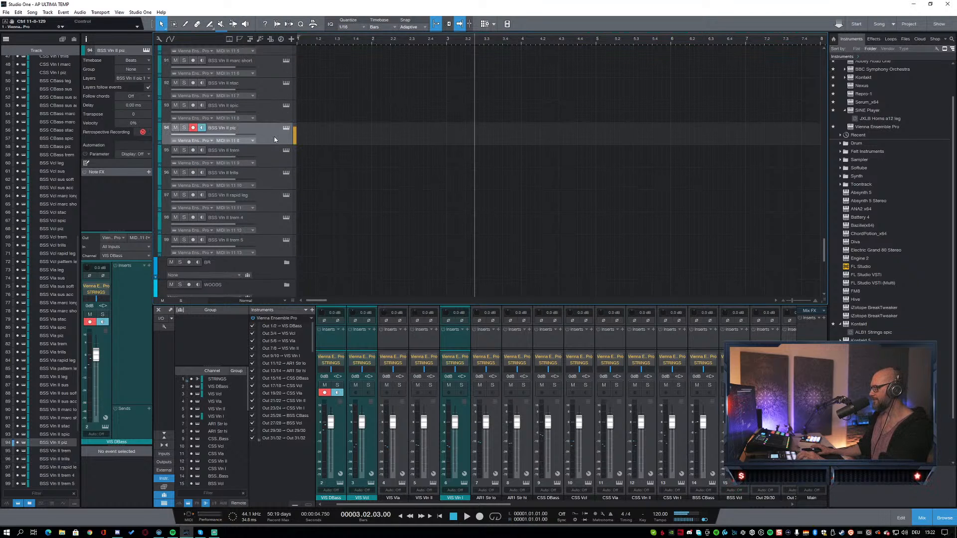
pyautogui.click(271, 110)
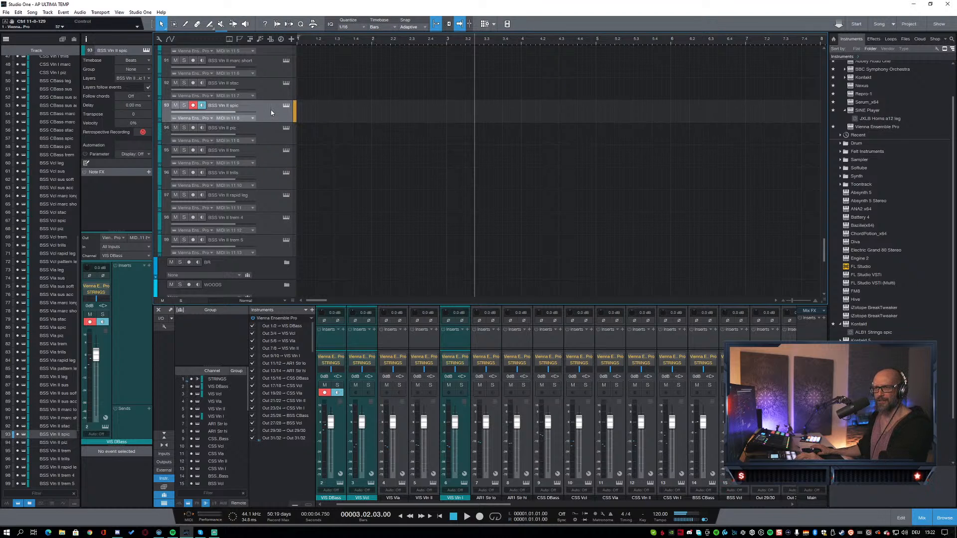
pyautogui.click(270, 88)
pyautogui.click(271, 75)
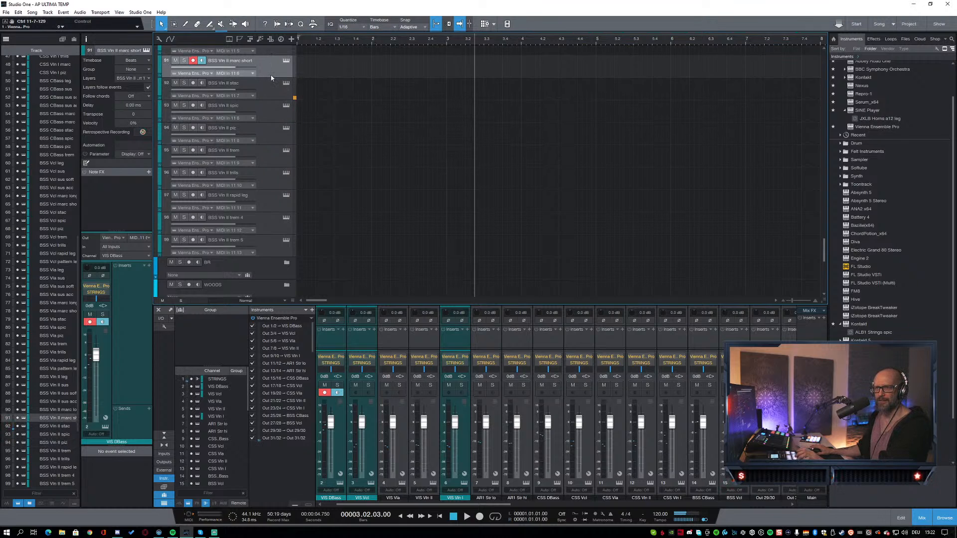
pyautogui.click(269, 112)
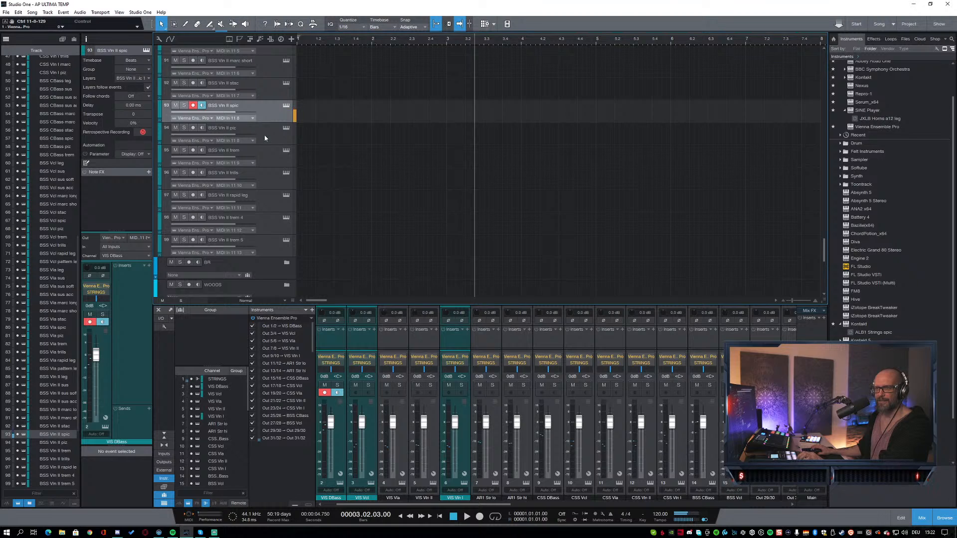
# Step: Route the BSS Vln II pic track to MIDI In 11 9 and the trem track to MIDI In 11 10
pyautogui.click(264, 134)
pyautogui.click(244, 141)
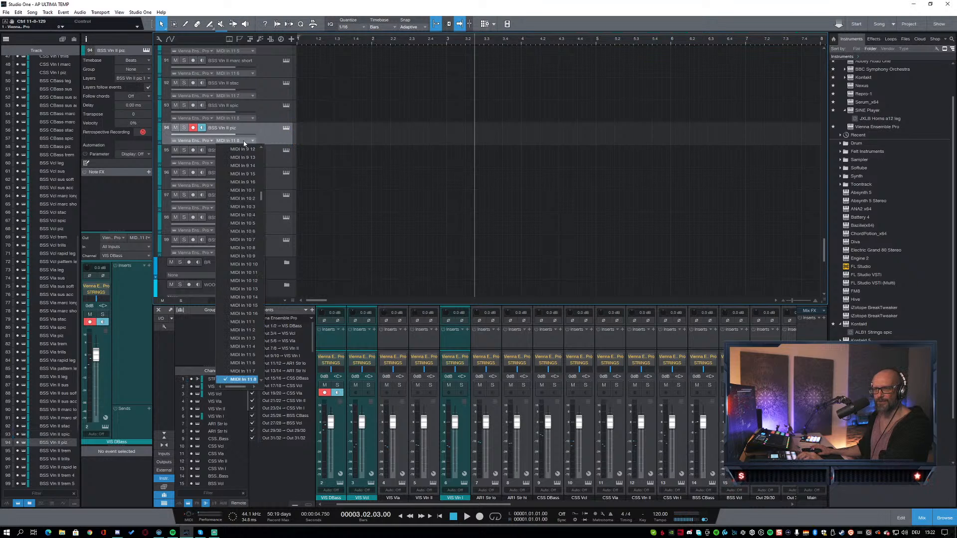
pyautogui.scroll(-1, 244, 244)
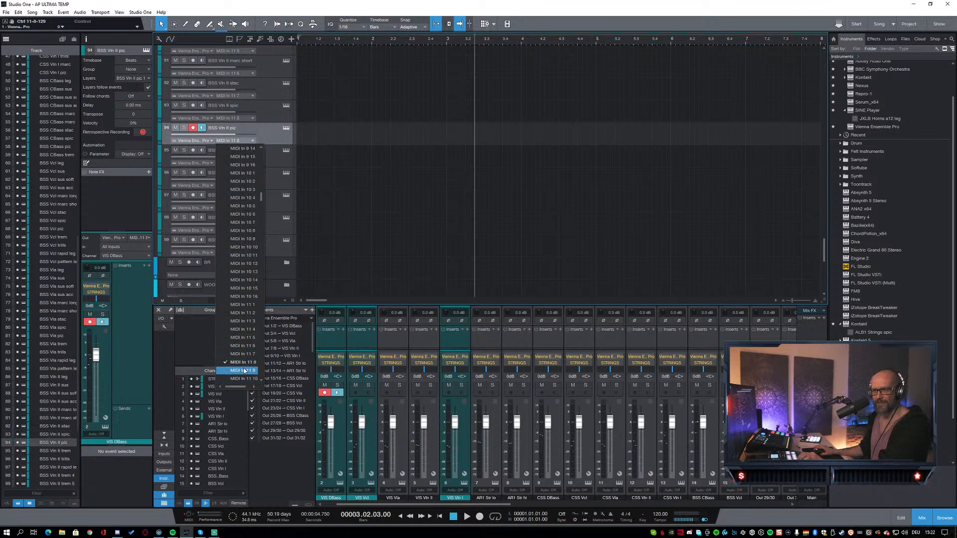
pyautogui.click(244, 371)
pyautogui.click(268, 163)
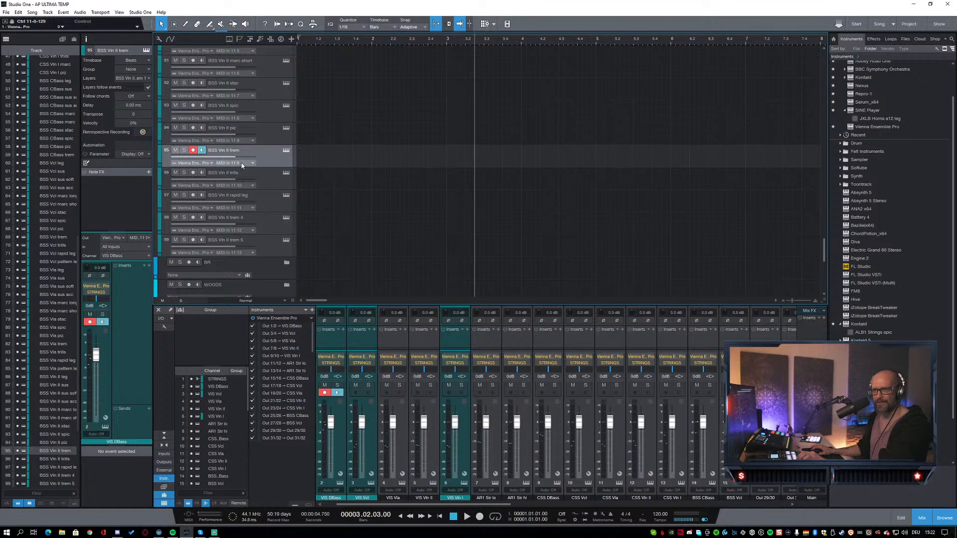
pyautogui.click(242, 163)
pyautogui.scroll(-3, 237, 328)
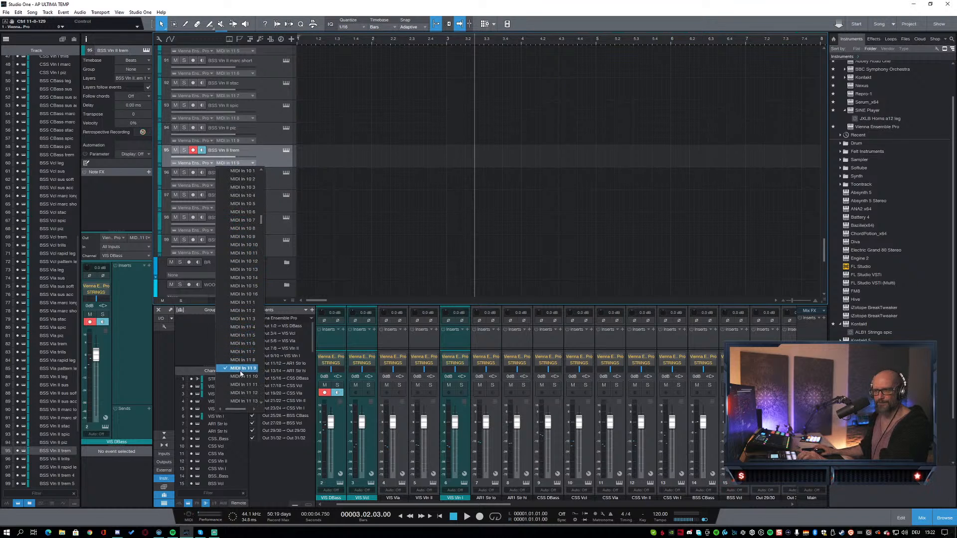
pyautogui.click(237, 372)
# Step: Route the BSS Vln II trills track to MIDI In 11 11 and the rapid leg track to MIDI In 11 12
pyautogui.click(267, 186)
pyautogui.click(242, 186)
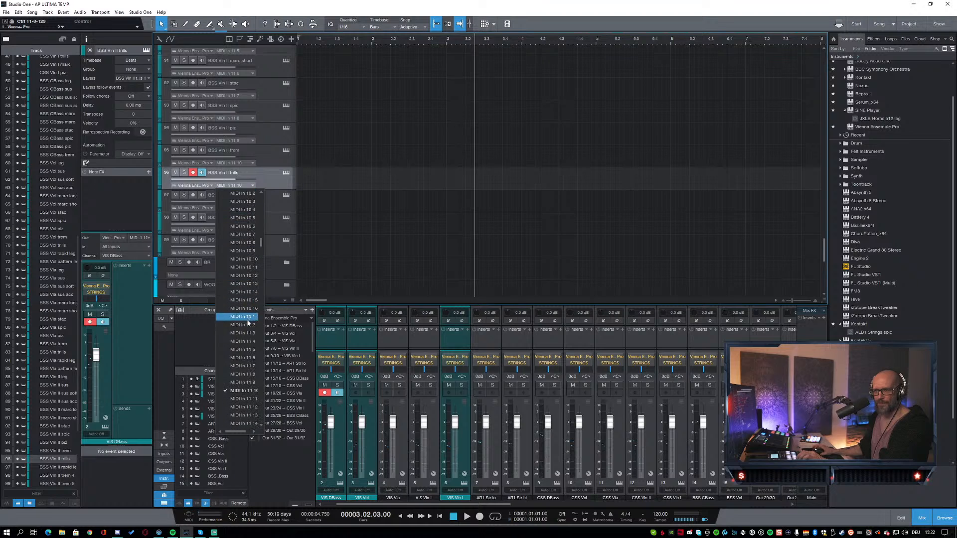
pyautogui.click(238, 399)
pyautogui.click(261, 196)
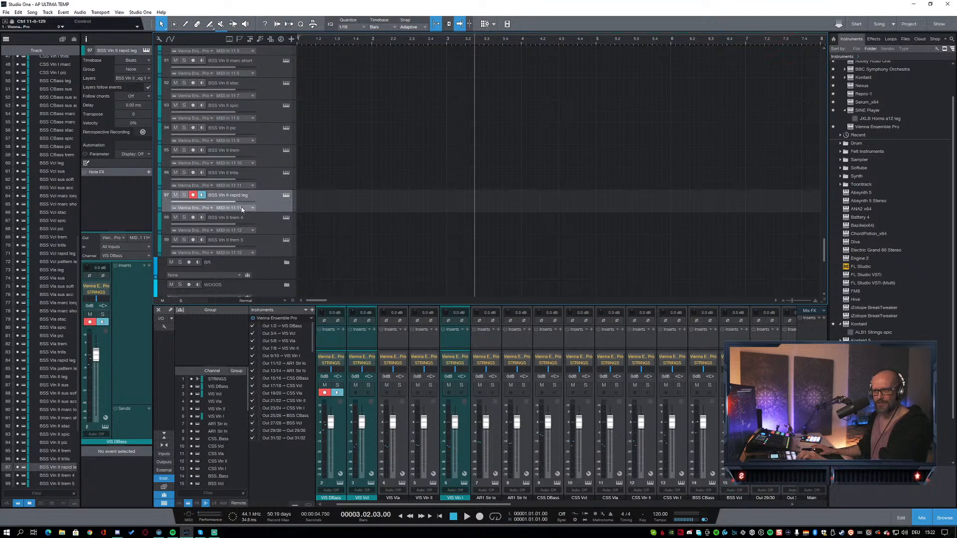
pyautogui.click(242, 207)
pyautogui.click(237, 421)
# Step: Route the BSS Vln II trem 4 track to Vienna Ensemble Pro MIDI In 11 13
pyautogui.click(265, 229)
pyautogui.click(242, 230)
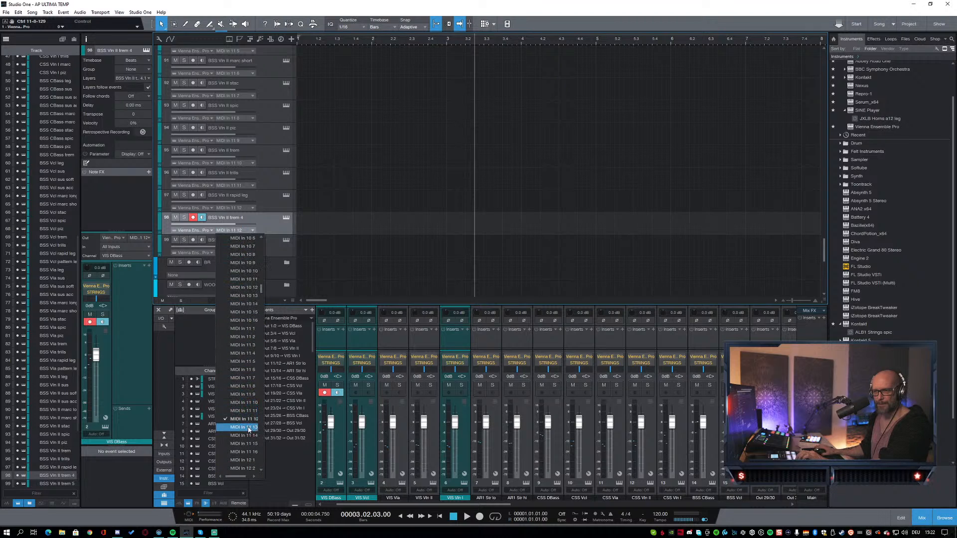
pyautogui.click(237, 427)
# Step: Audition the rerouted BSS Vln II pic, trem, trills and rapid leg tracks
pyautogui.click(272, 144)
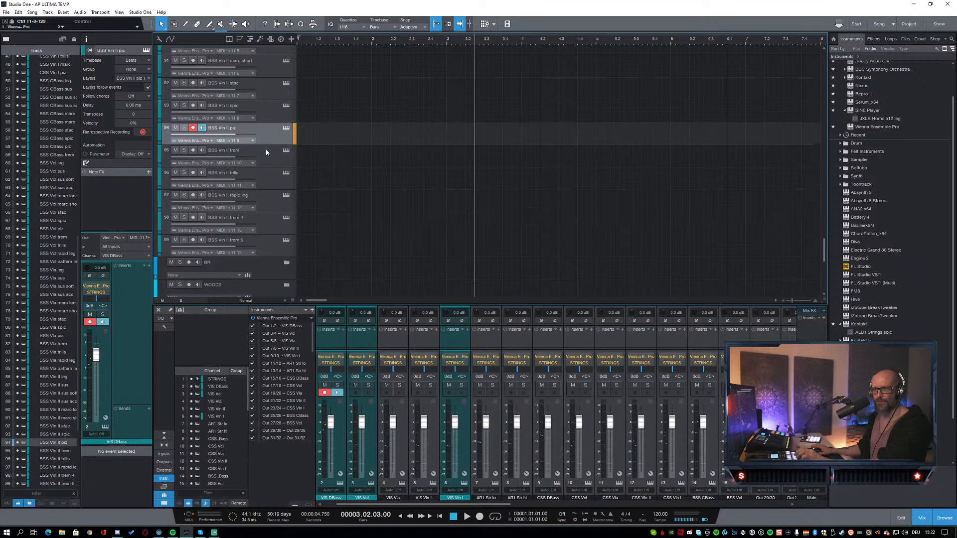
pyautogui.click(267, 156)
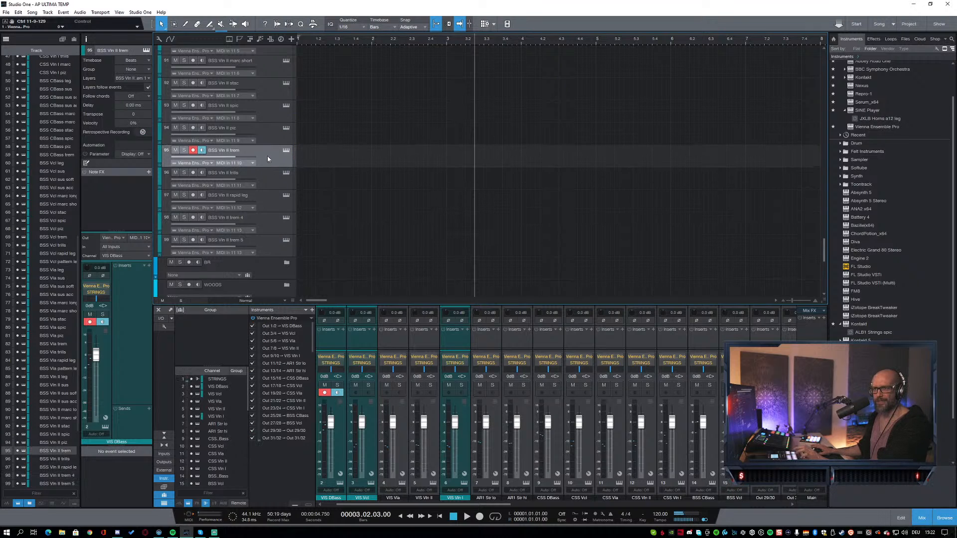
pyautogui.click(269, 181)
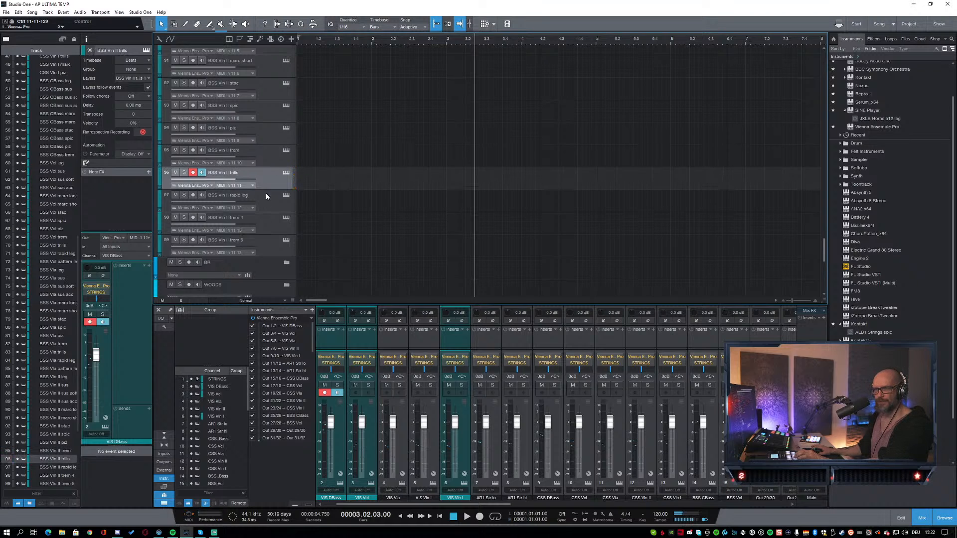
pyautogui.click(267, 202)
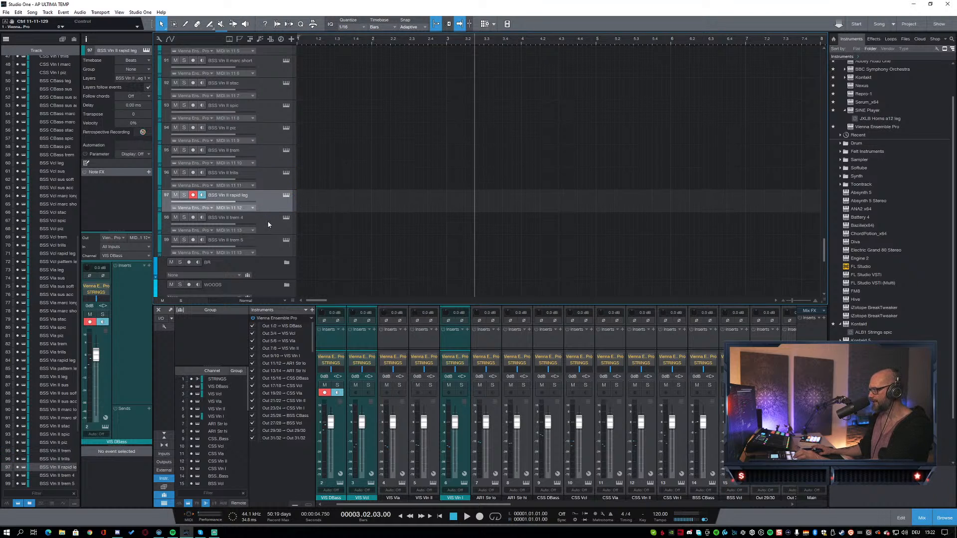
# Step: Rename the BSS Vln II trem 4 track as BSS Vln II pattern leg
pyautogui.click(268, 224)
pyautogui.doubleClick(267, 221)
pyautogui.click(262, 220)
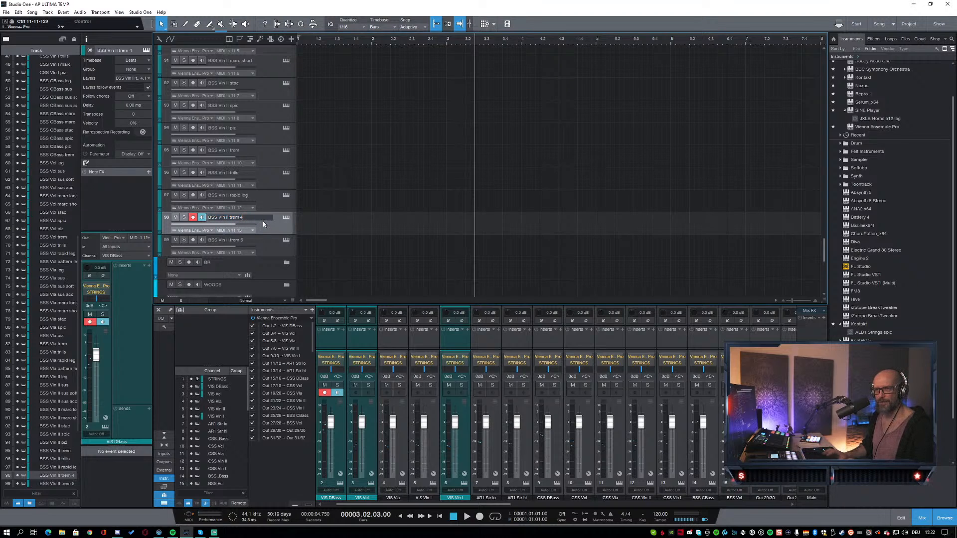
pyautogui.write('pattern leg')
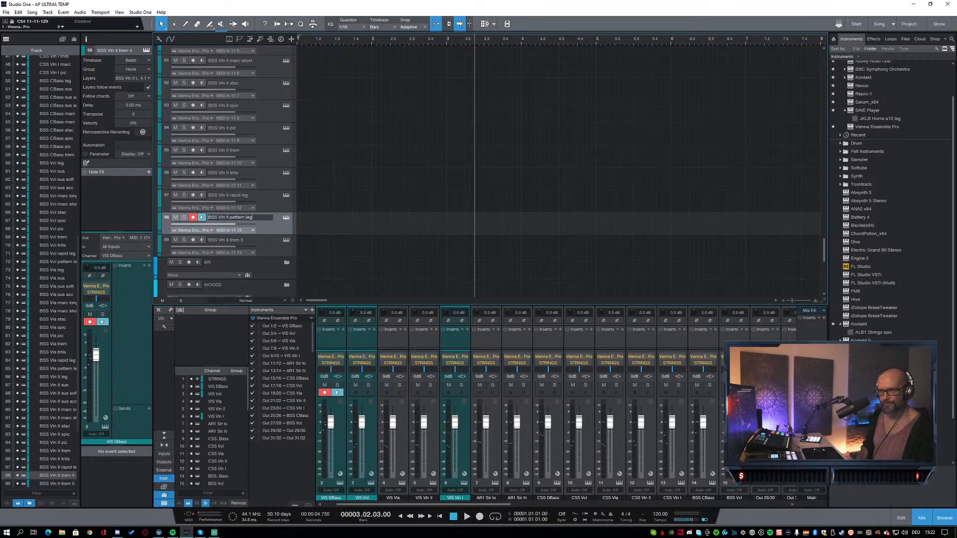
pyautogui.press('Return')
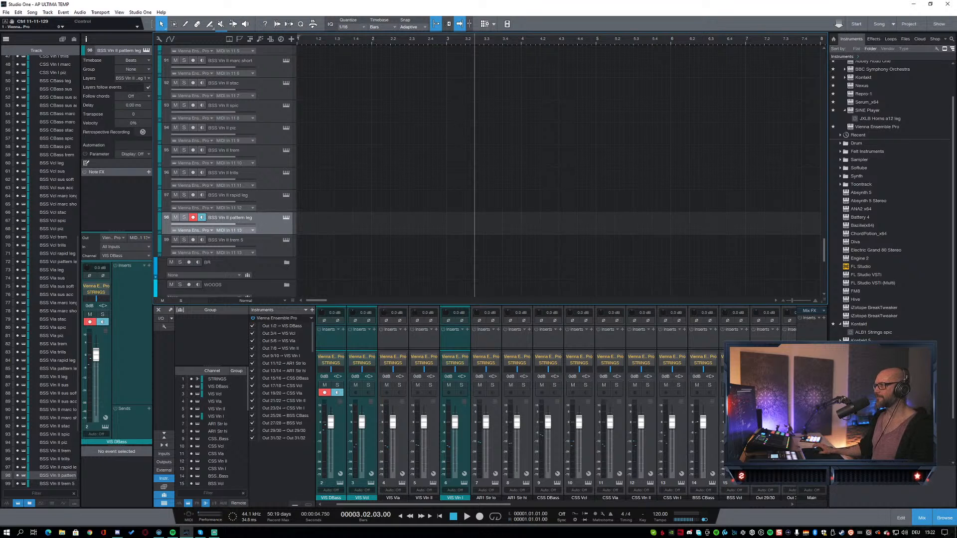
# Step: Switch to Vienna Ensemble Pro with its server window fully in view, and check the processor load in Task Manager
pyautogui.click(159, 532)
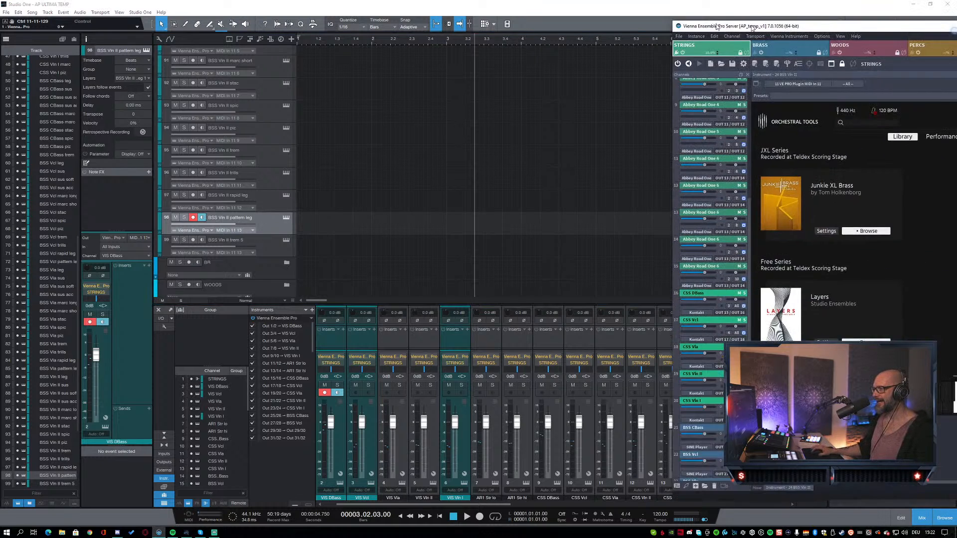
pyautogui.moveTo(849, 28); pyautogui.dragTo(371, 25)
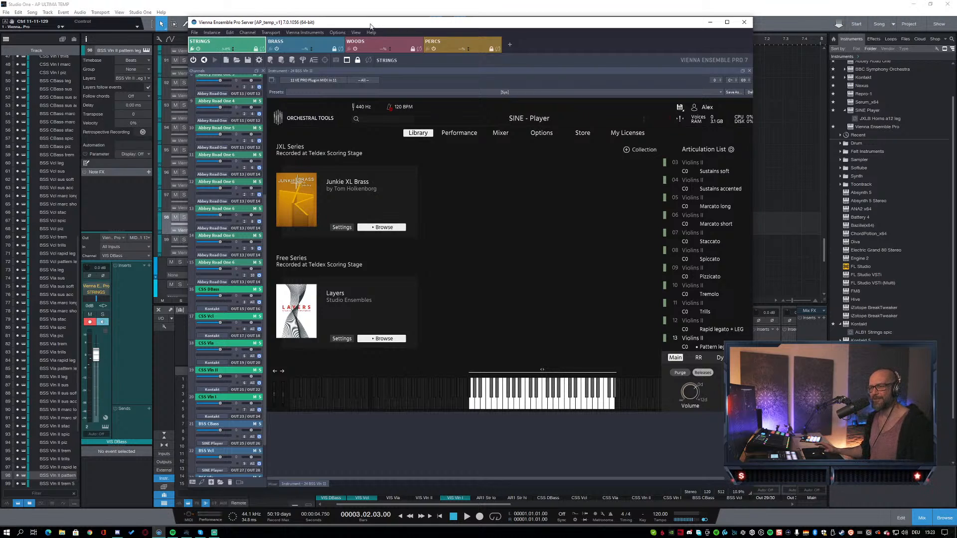
pyautogui.hotkey('alt', 'Tab')
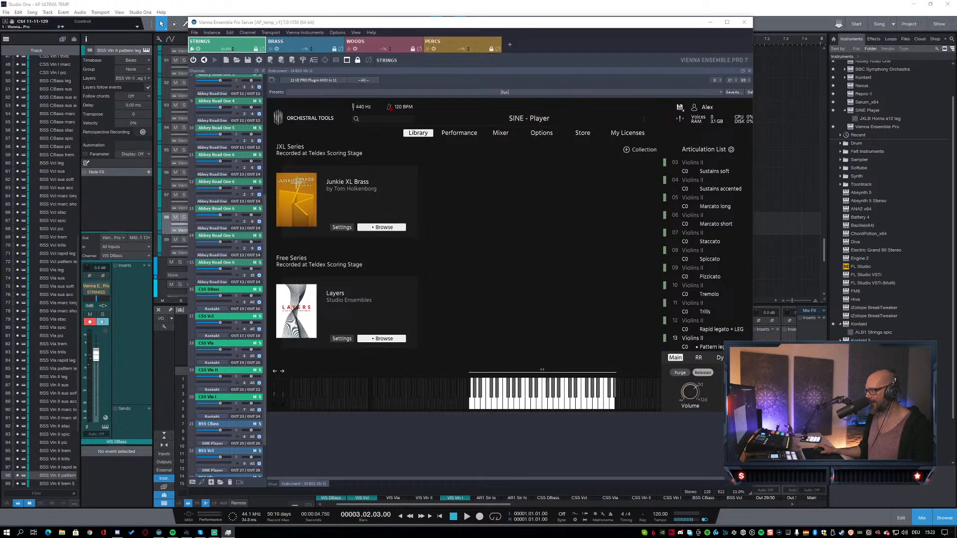
pyautogui.hotkey('ctrl', 'shift', 'Escape')
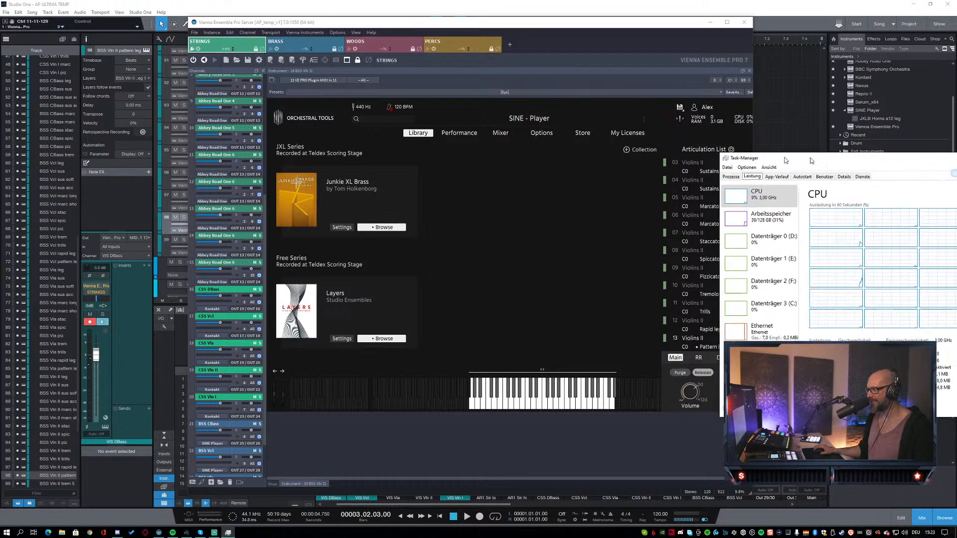
pyautogui.moveTo(813, 146); pyautogui.dragTo(527, 146)
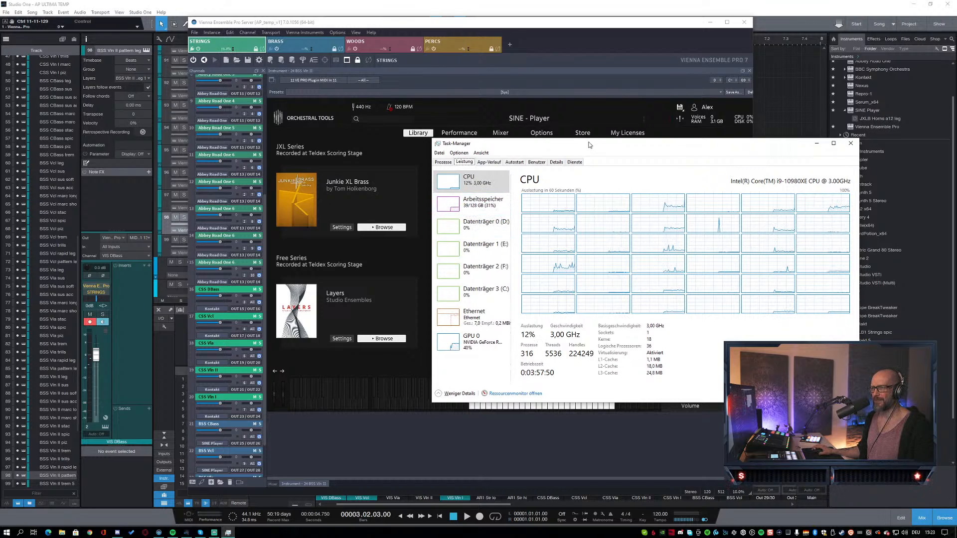
pyautogui.moveTo(590, 140); pyautogui.dragTo(600, 159)
pyautogui.hotkey('alt', 'F4')
# Step: Save the Vienna Ensemble Pro server project and return to Studio One
pyautogui.hotkey('ctrl', 's')
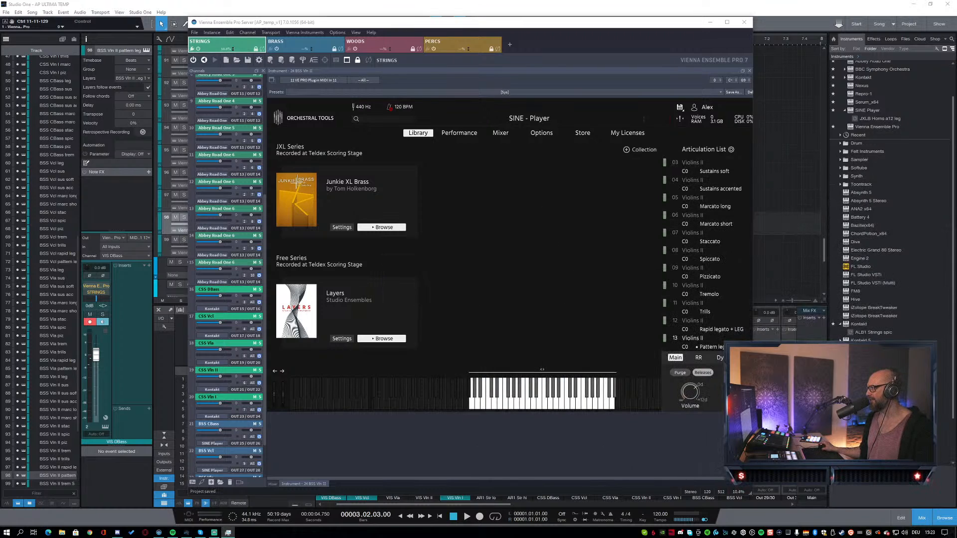
pyautogui.click(579, 224)
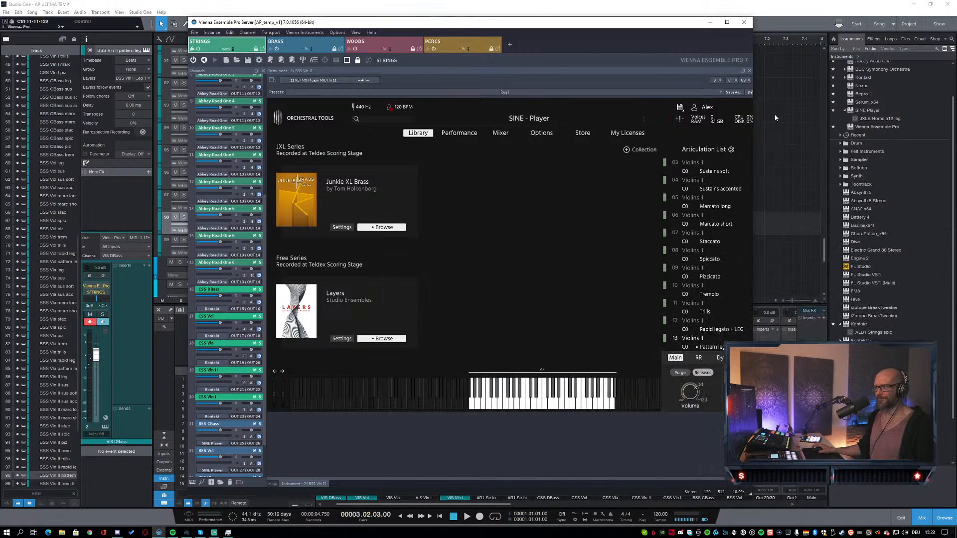
pyautogui.click(759, 132)
# Step: Look through the strings tracks from the first VIS track down to the last BSS Vln II track
pyautogui.scroll(-1, 583, 159)
pyautogui.scroll(10, 583, 163)
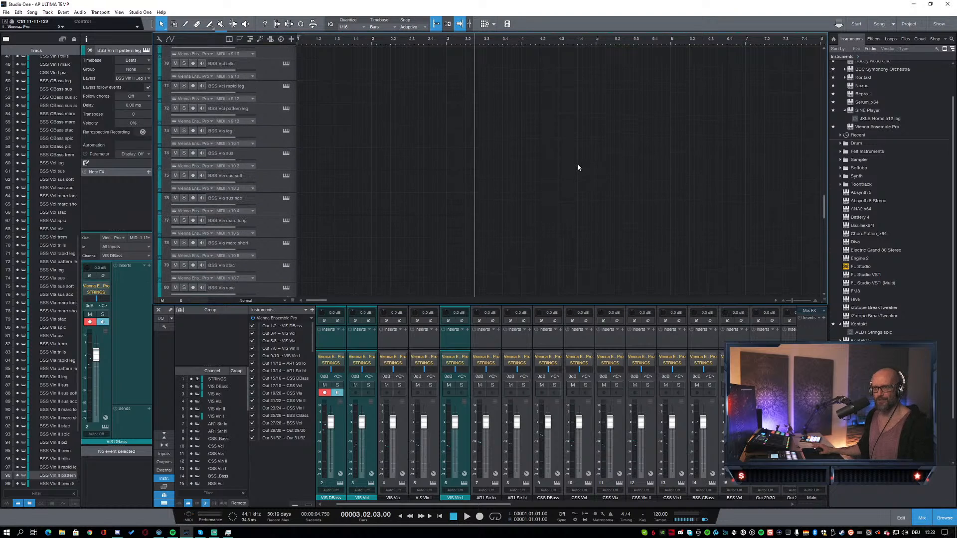
pyautogui.scroll(8, 564, 169)
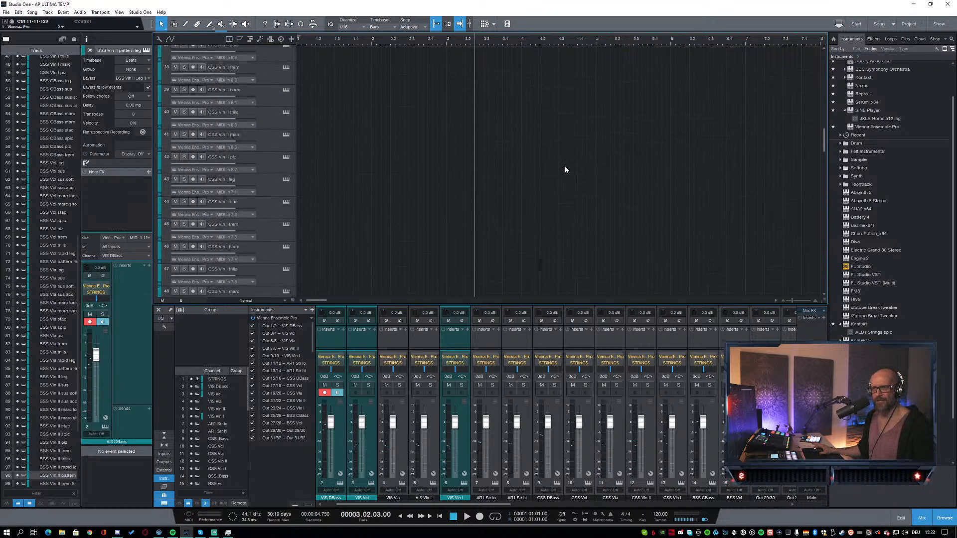
pyautogui.moveTo(823, 133); pyautogui.dragTo(828, 55)
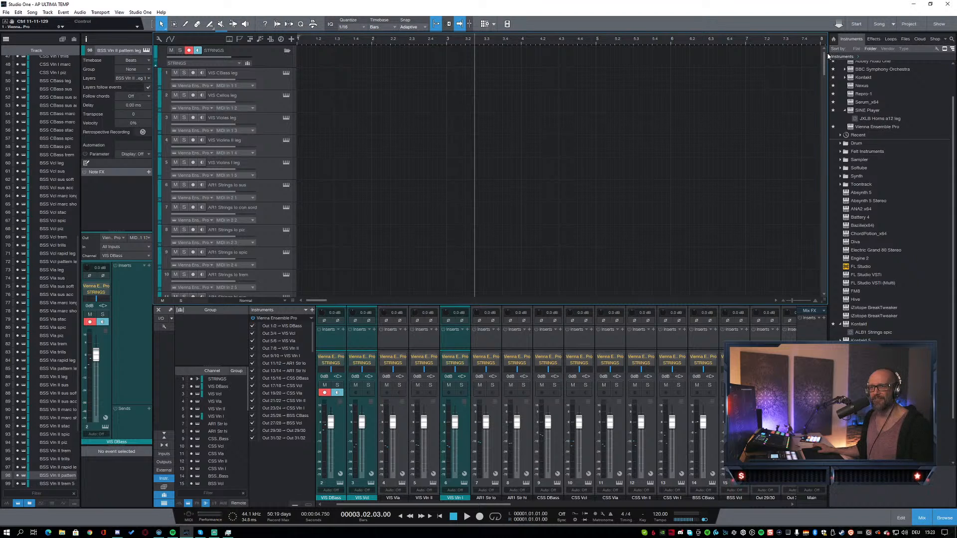
pyautogui.moveTo(828, 60); pyautogui.dragTo(829, 73)
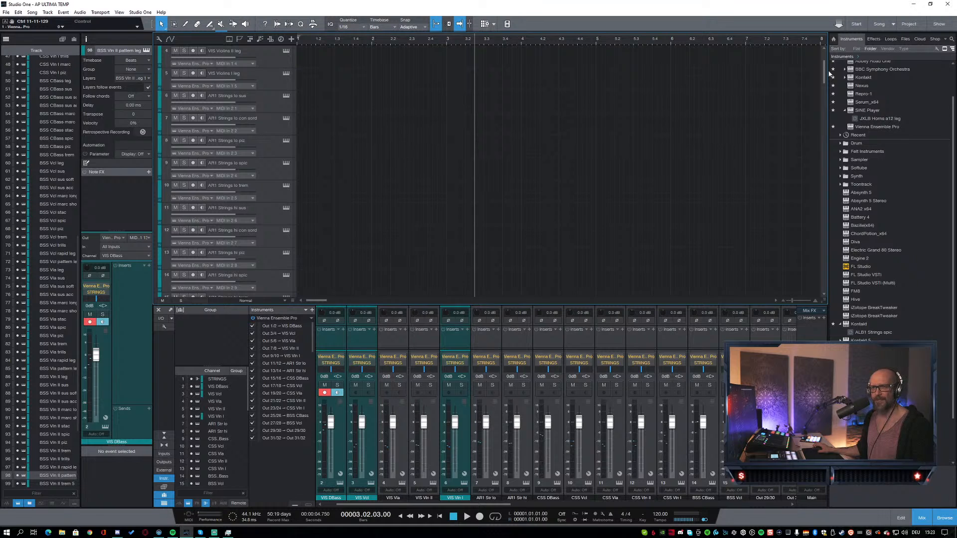
pyautogui.moveTo(830, 73); pyautogui.dragTo(799, 253)
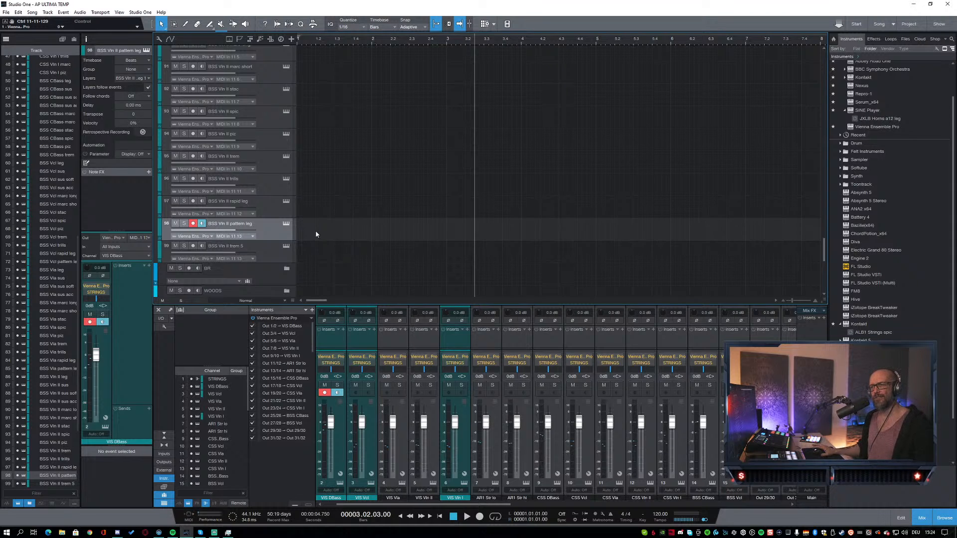
# Step: Save the song and rename the BR folder track as BRASS
pyautogui.hotkey('ctrl', 's')
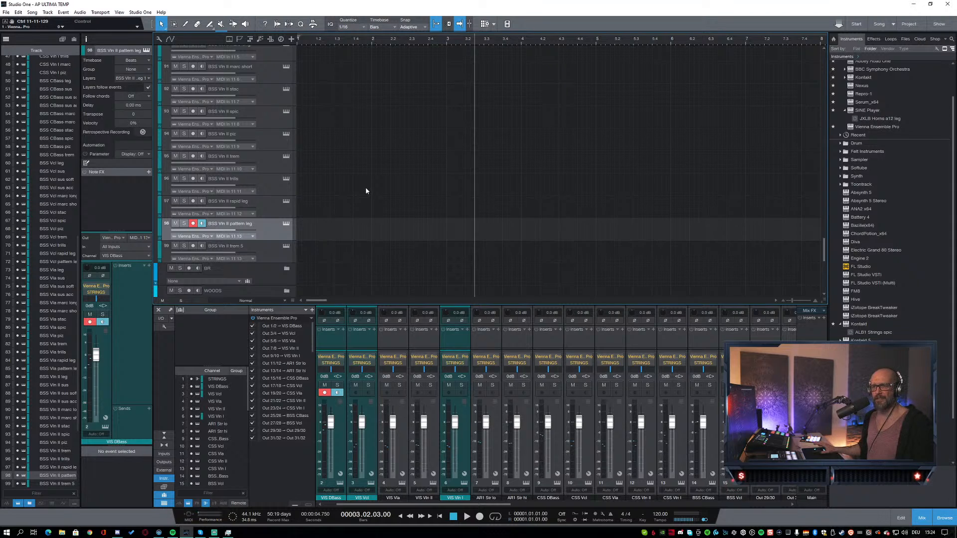
pyautogui.scroll(-2, 351, 252)
pyautogui.click(214, 228)
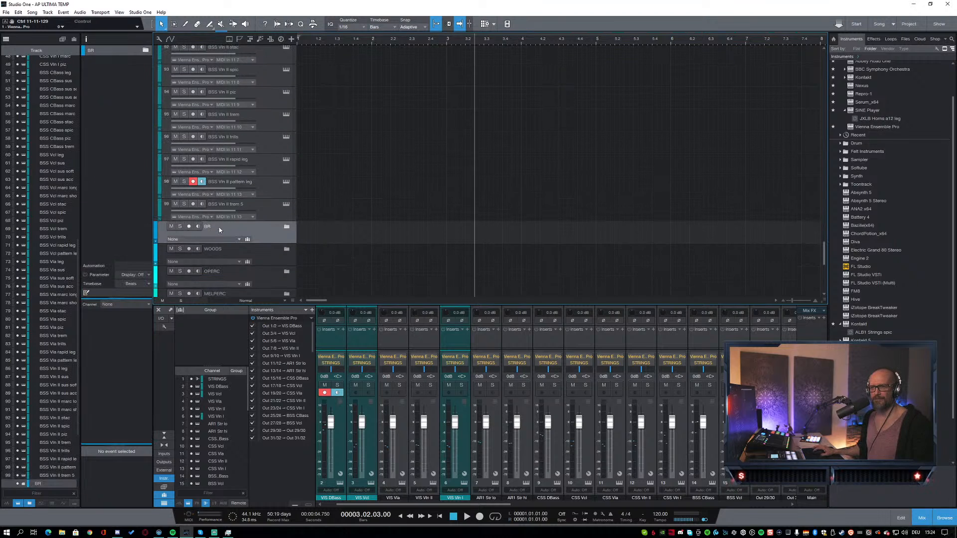
pyautogui.doubleClick(208, 228)
pyautogui.write('BRA')
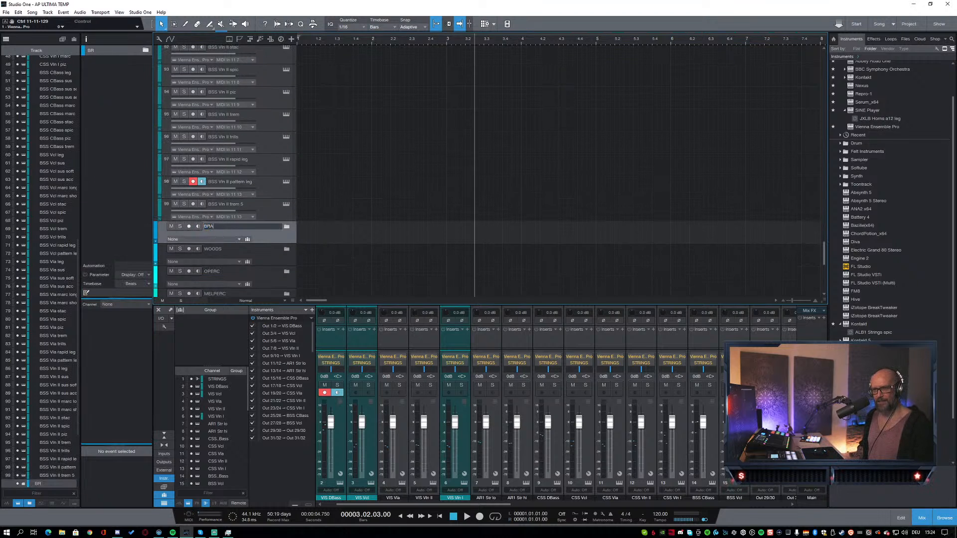
pyautogui.write('SS')
pyautogui.press('Return')
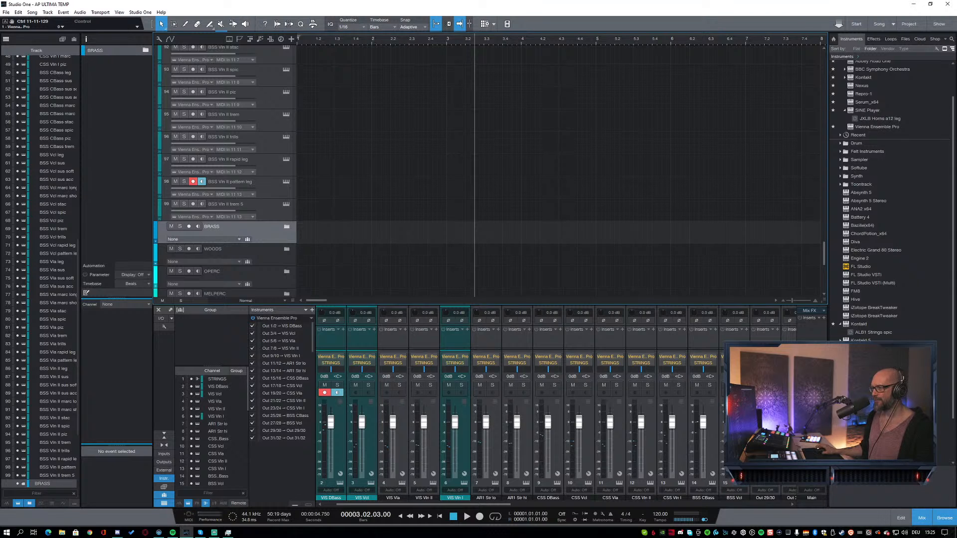
pyautogui.scroll(-2, 887, 199)
pyautogui.scroll(-1, 873, 338)
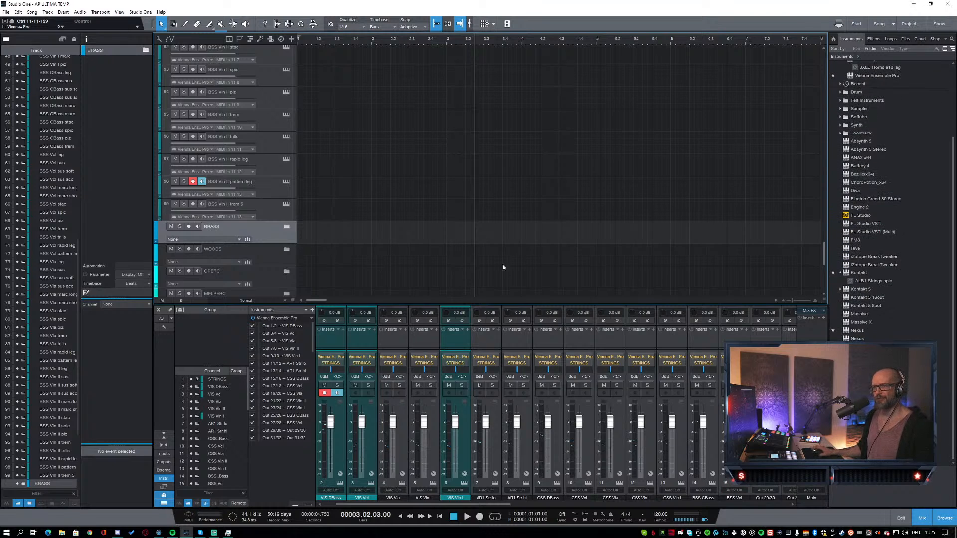
pyautogui.scroll(6, 506, 196)
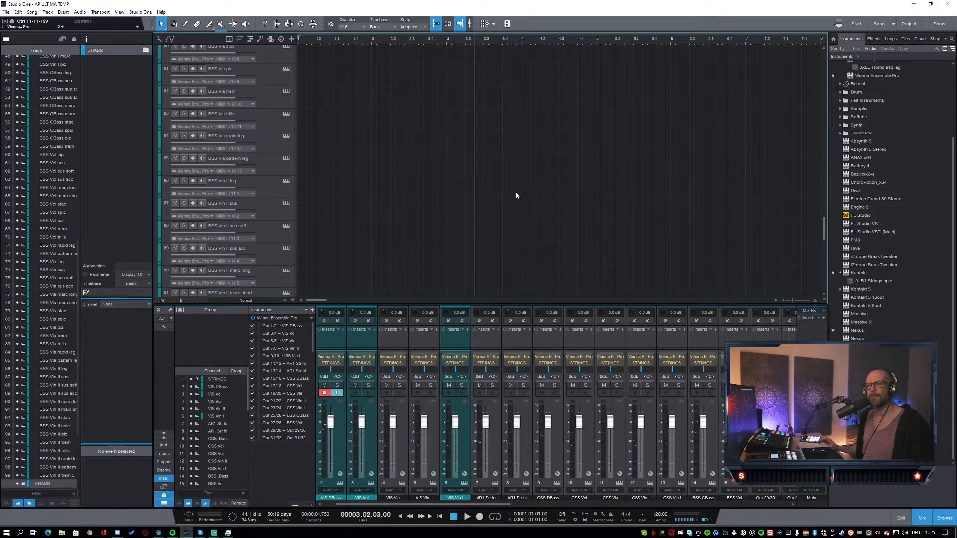
pyautogui.scroll(7, 531, 204)
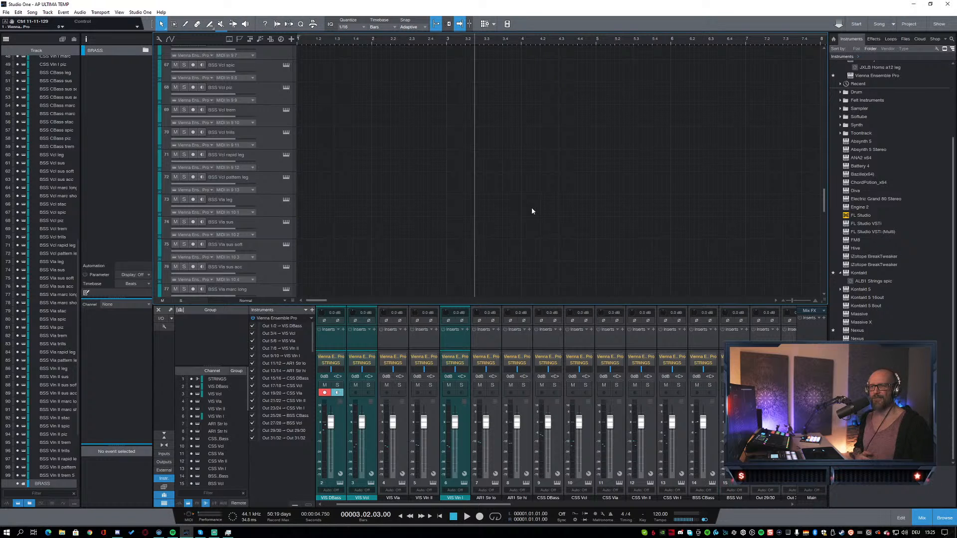
pyautogui.scroll(4, 545, 169)
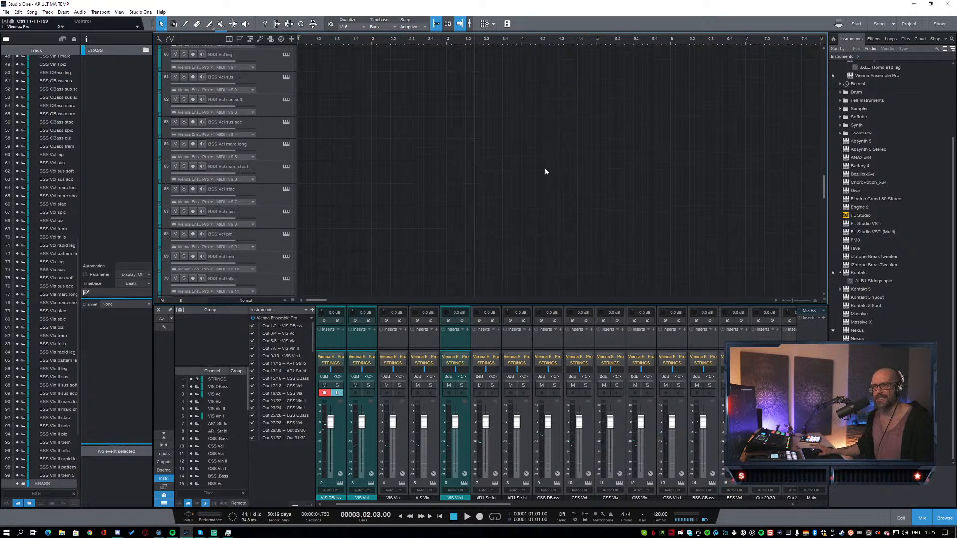
pyautogui.scroll(-8, 585, 178)
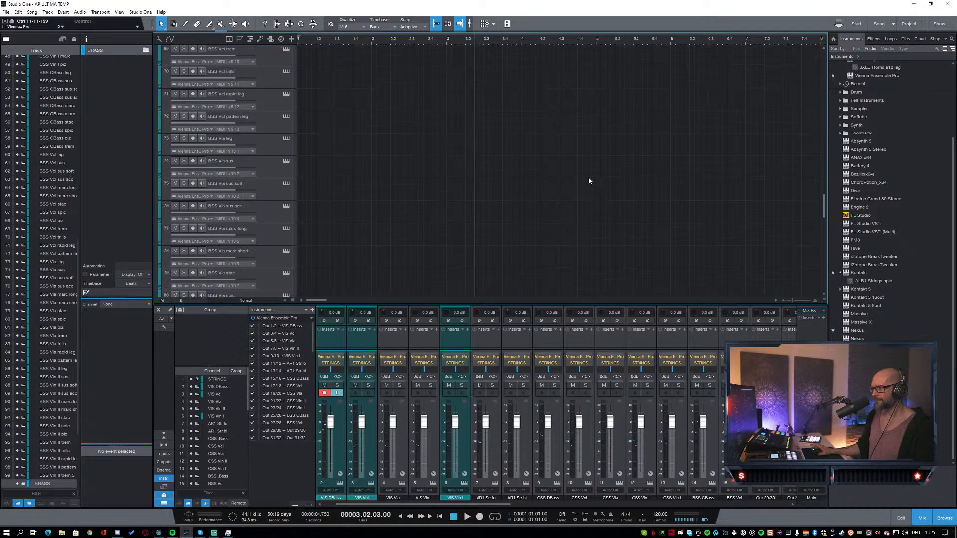
pyautogui.scroll(-2, 589, 181)
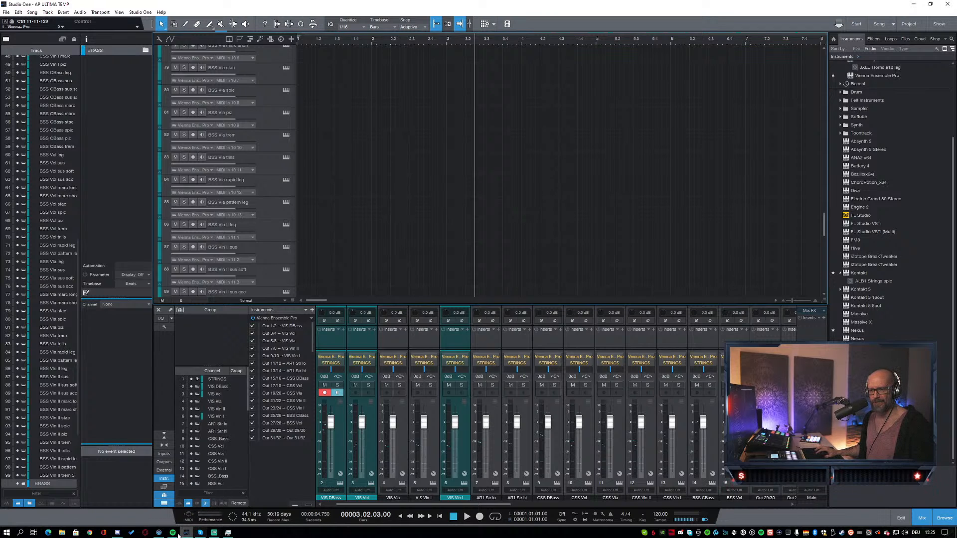
# Step: Switch to Vienna Ensemble Pro, examine the default thread count options in the server's instance preferences, and return to Studio One
pyautogui.click(159, 533)
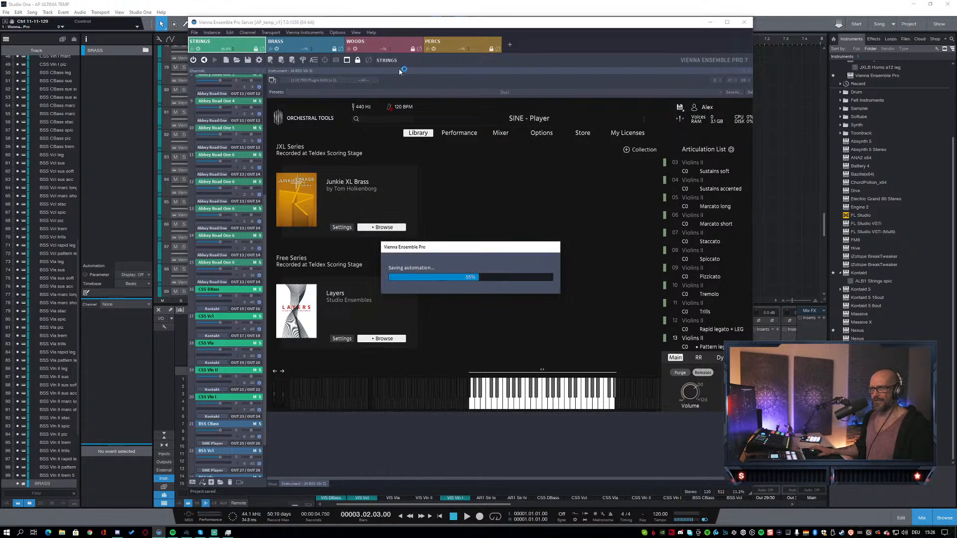
pyautogui.click(259, 60)
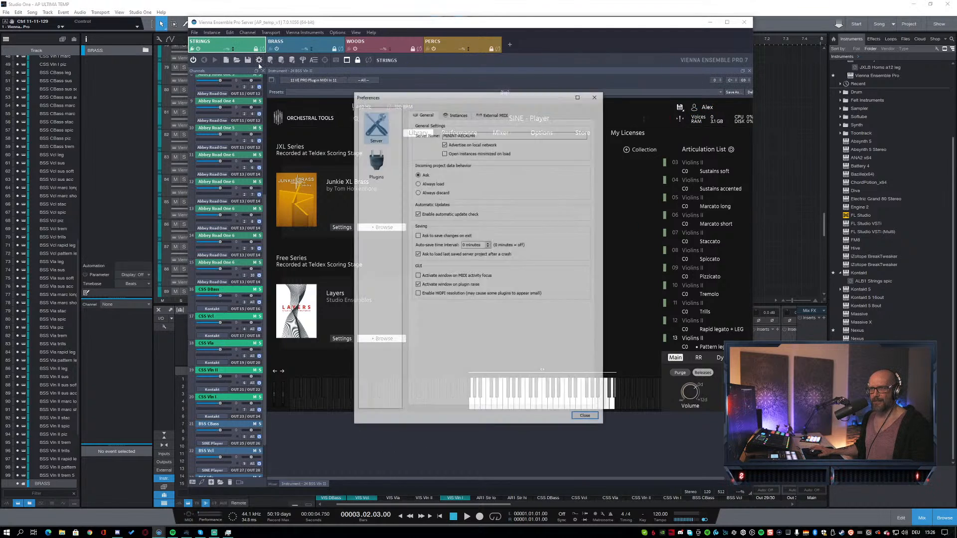
pyautogui.click(456, 114)
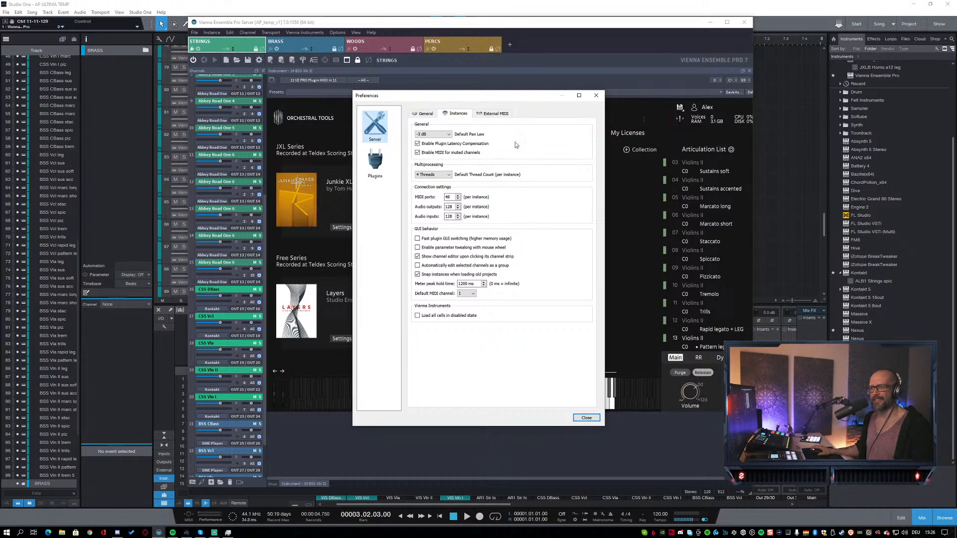
pyautogui.click(426, 175)
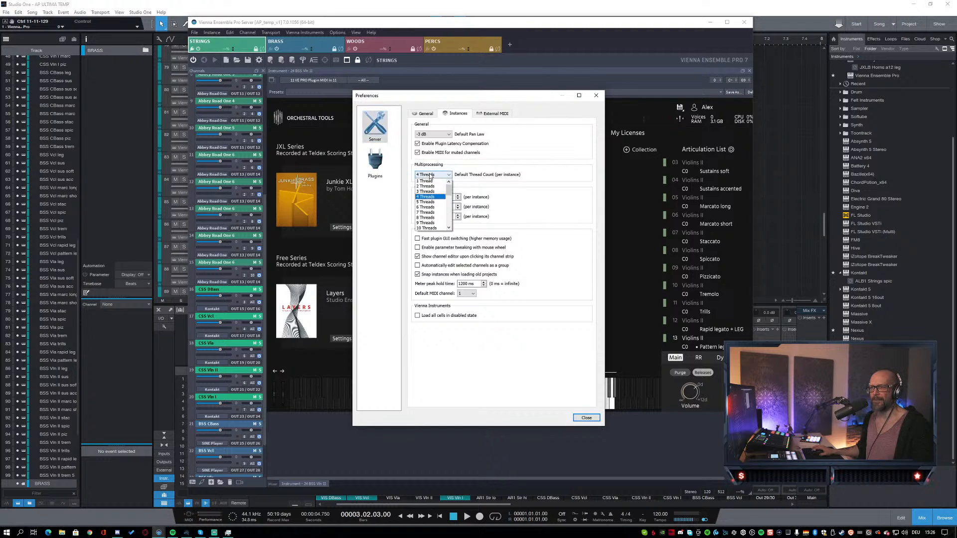
pyautogui.click(483, 94)
pyautogui.click(596, 95)
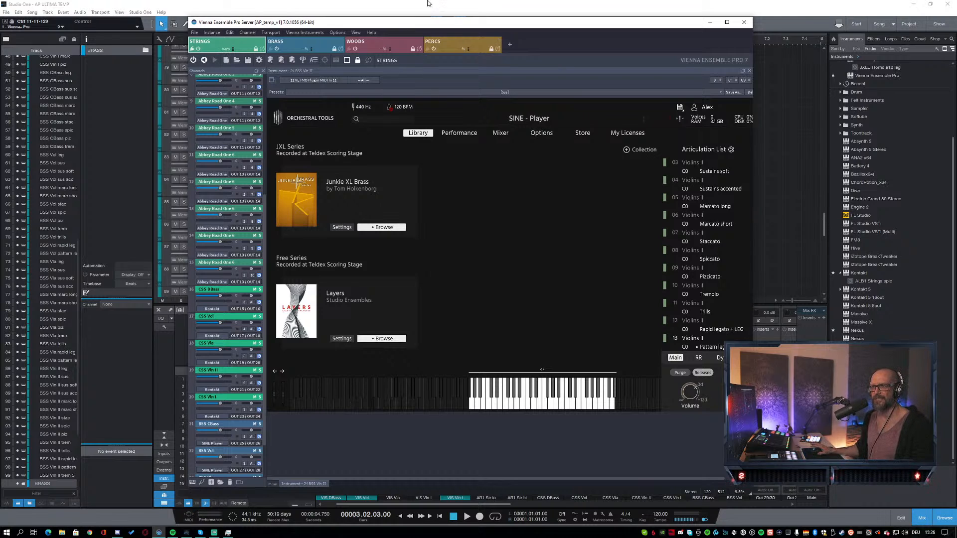
pyautogui.click(523, 9)
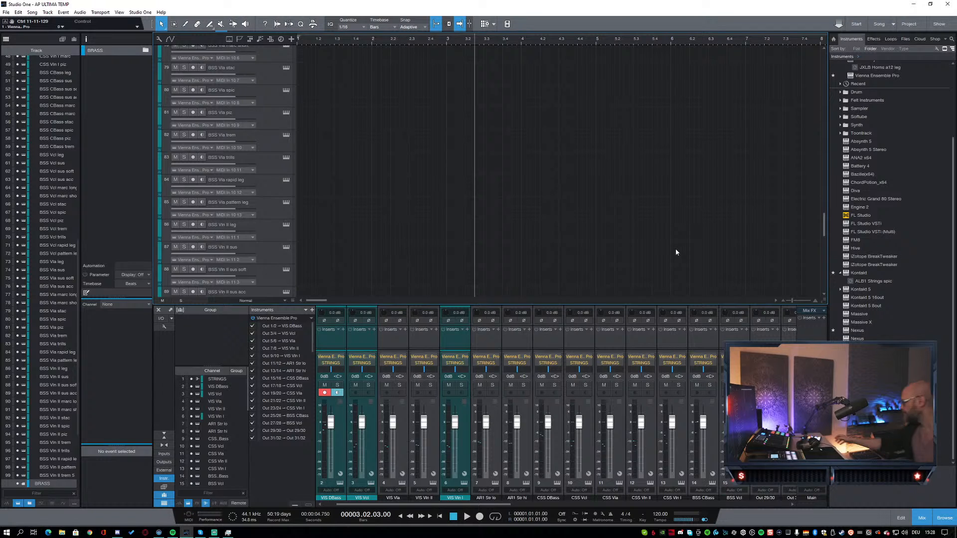
pyautogui.rightClick(613, 293)
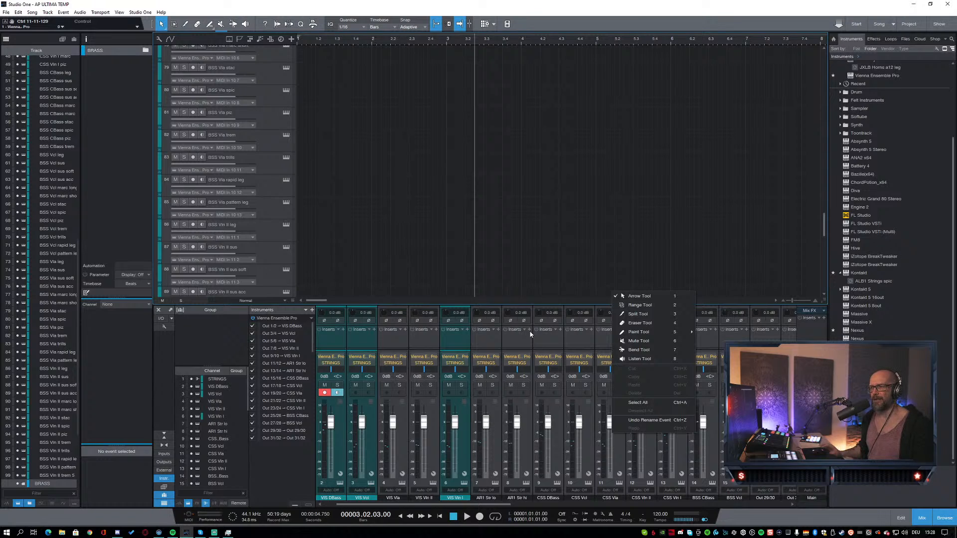
pyautogui.click(441, 195)
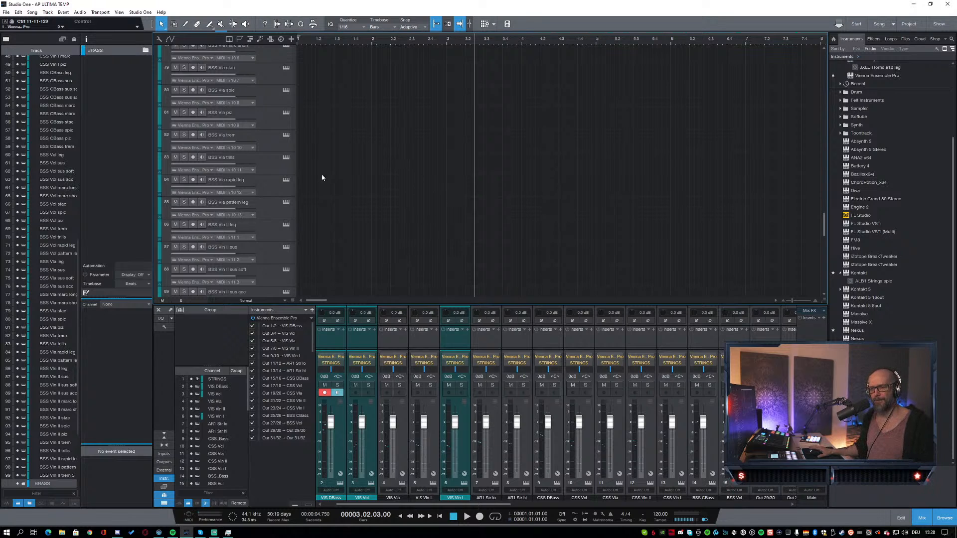
# Step: Switch to Spotify and skip to the next song
pyautogui.click(172, 532)
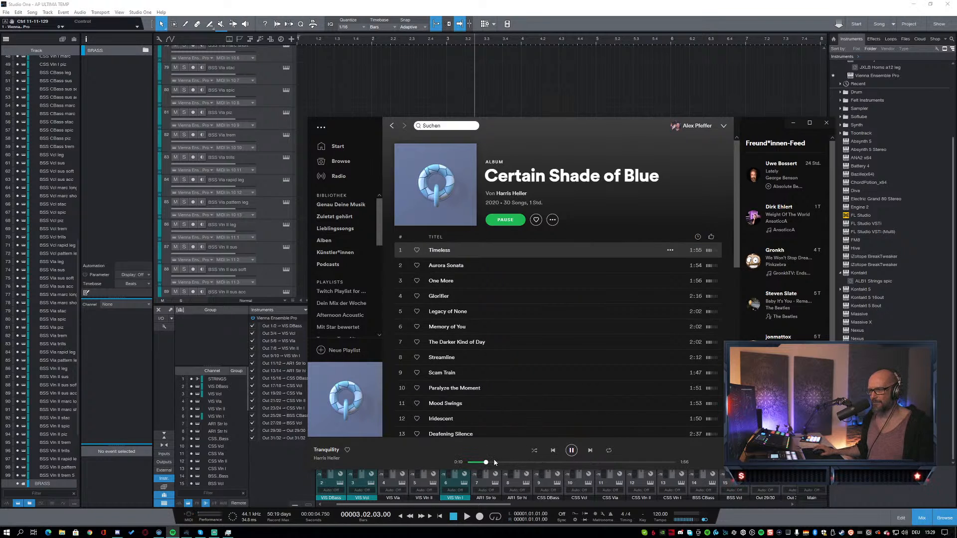
pyautogui.click(590, 450)
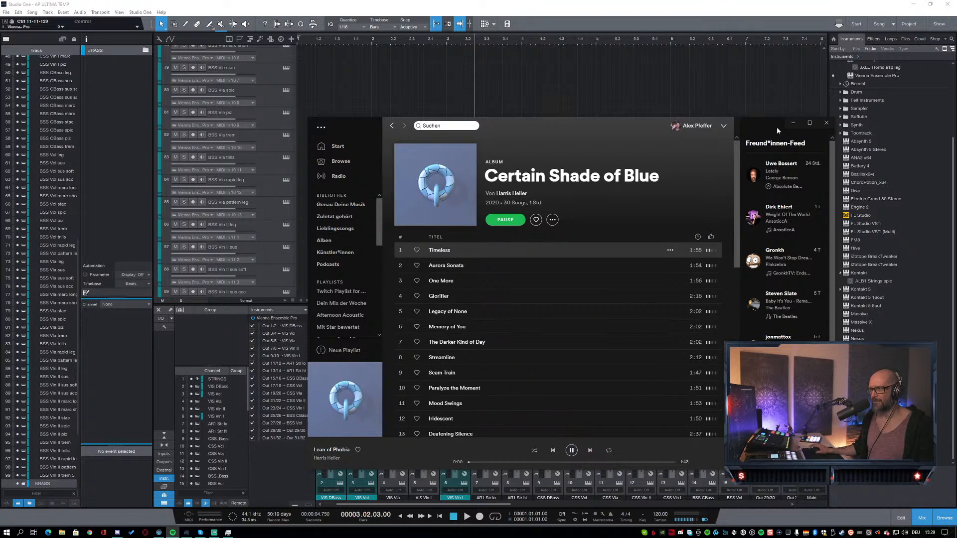
# Step: Minimize Spotify and look over the tracks down to the section folders and back up to the STRINGS folder
pyautogui.click(793, 123)
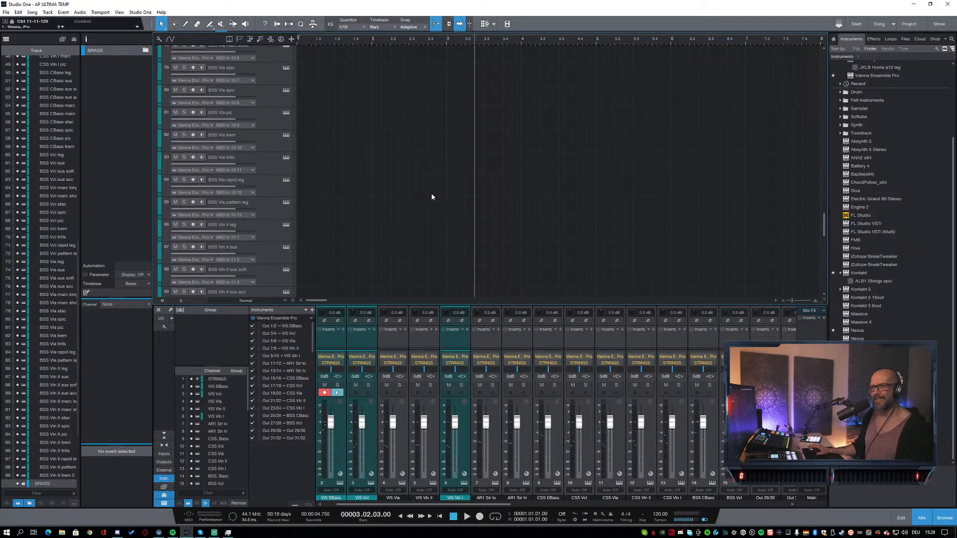
pyautogui.scroll(-5, 432, 195)
pyautogui.scroll(-2, 432, 196)
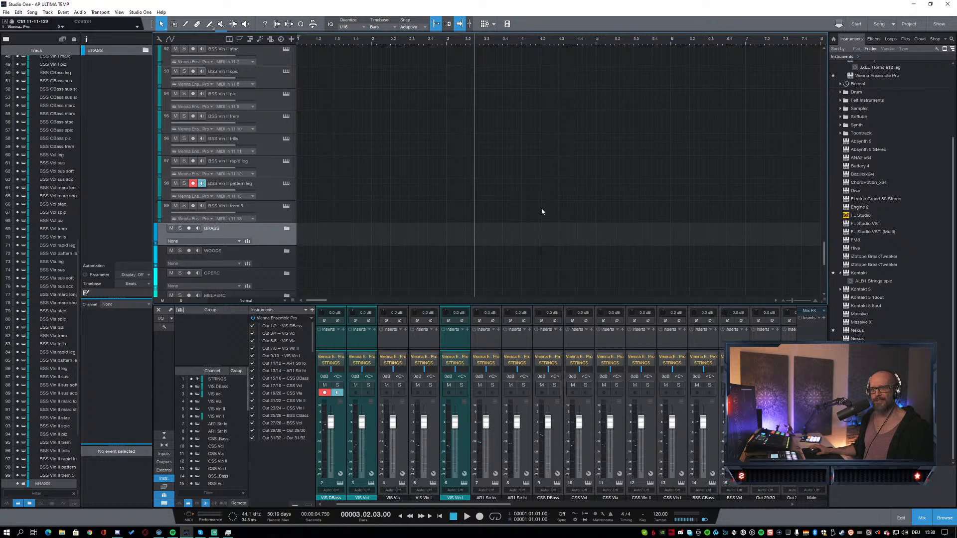
pyautogui.scroll(10, 534, 204)
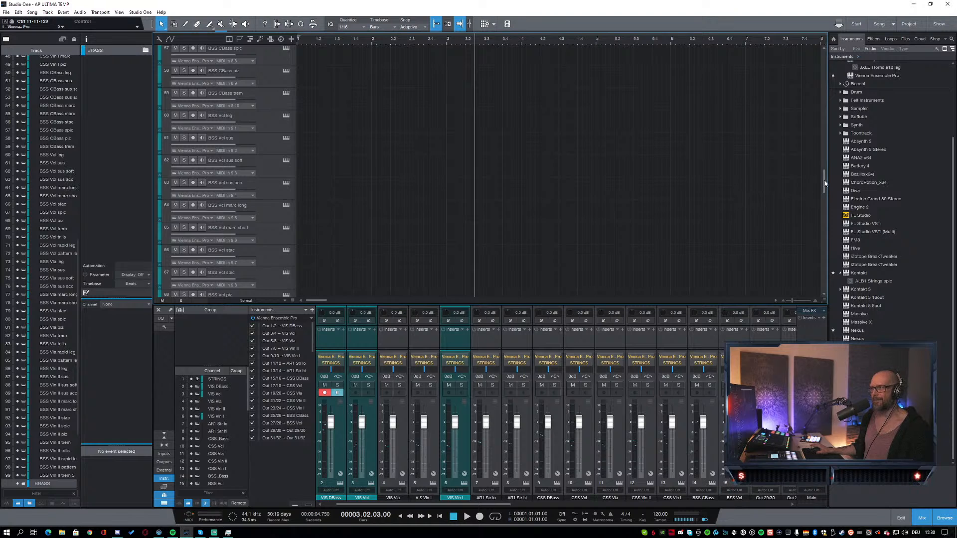
pyautogui.moveTo(825, 184); pyautogui.dragTo(704, 64)
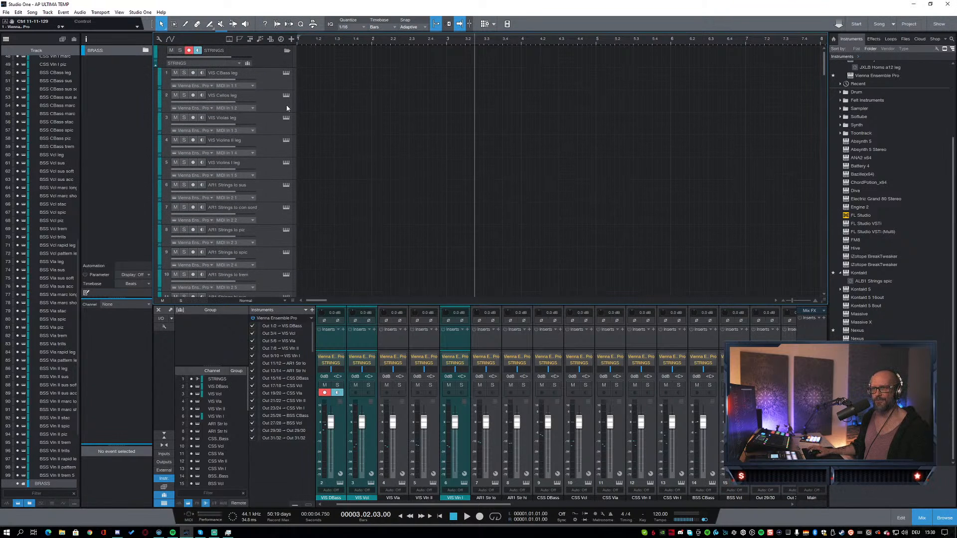
# Step: Select the VIS Violins II leg track and look through the tracks from there down to the empty section folders
pyautogui.click(288, 144)
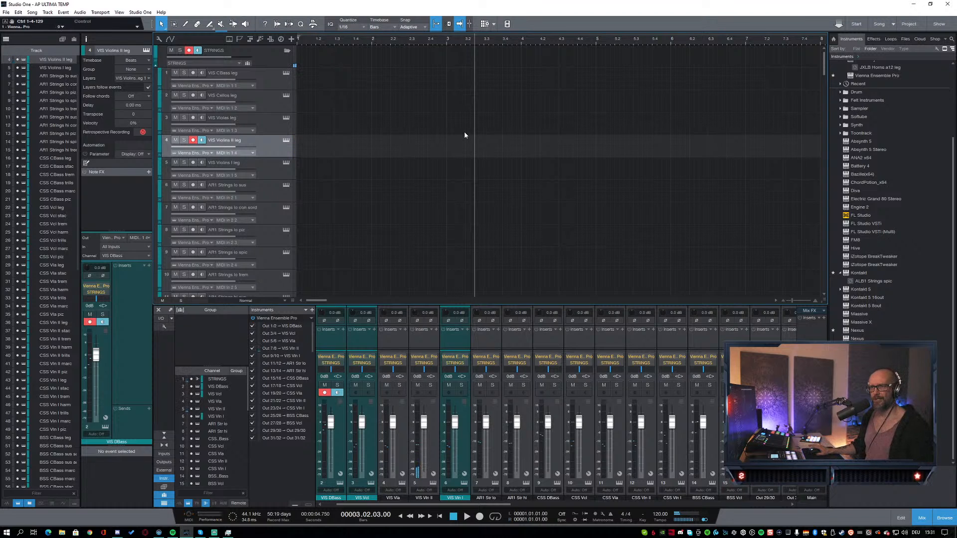
pyautogui.scroll(-5, 465, 134)
pyautogui.scroll(-7, 465, 142)
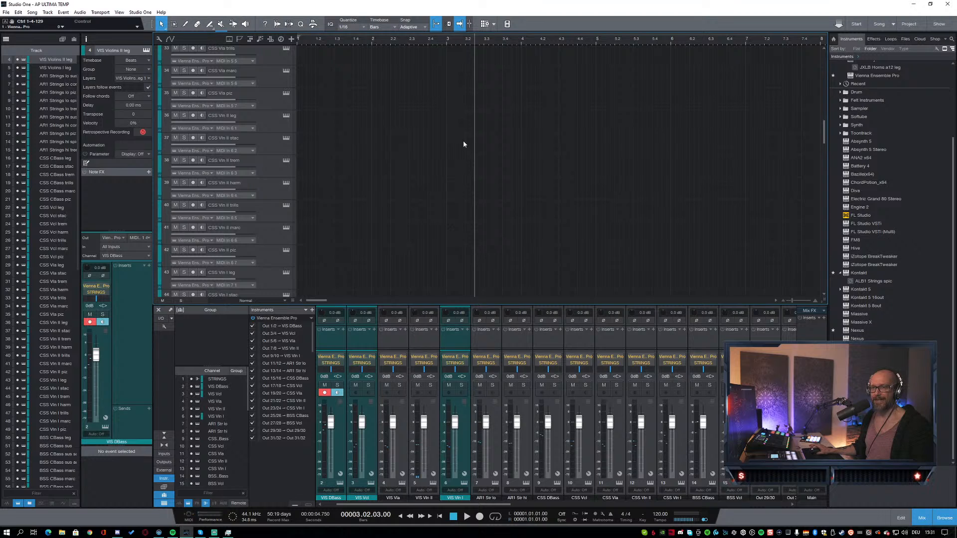
pyautogui.scroll(-5, 458, 144)
pyautogui.scroll(-4, 457, 146)
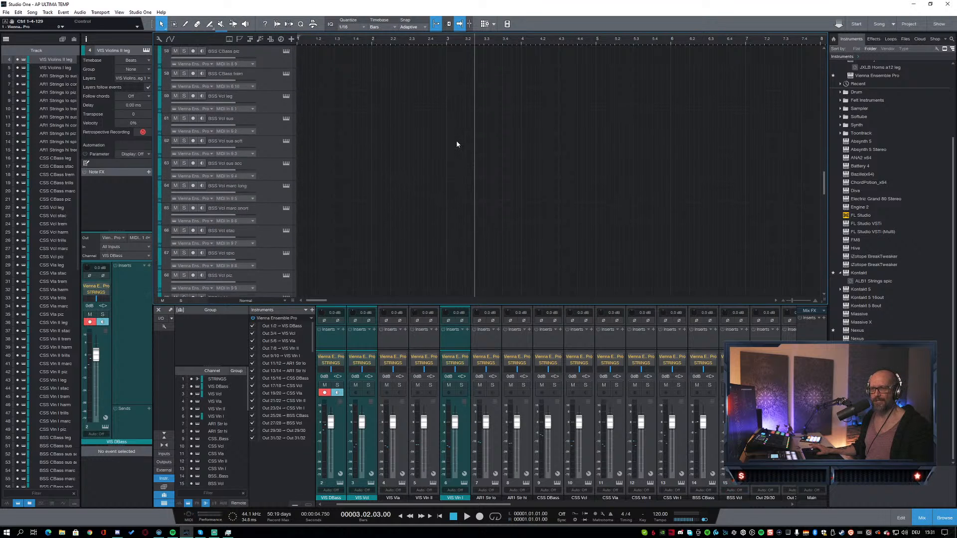
pyautogui.scroll(-5, 432, 146)
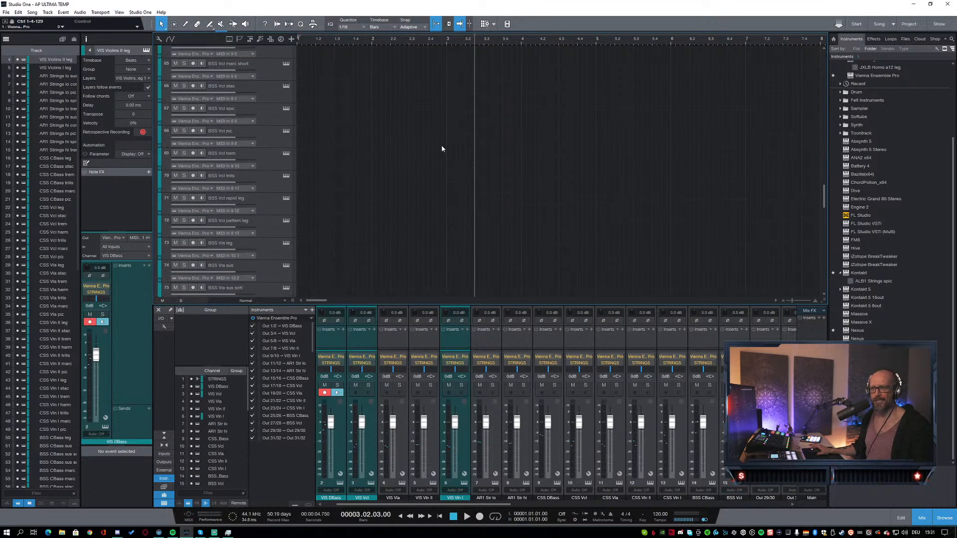
pyautogui.scroll(-10, 417, 210)
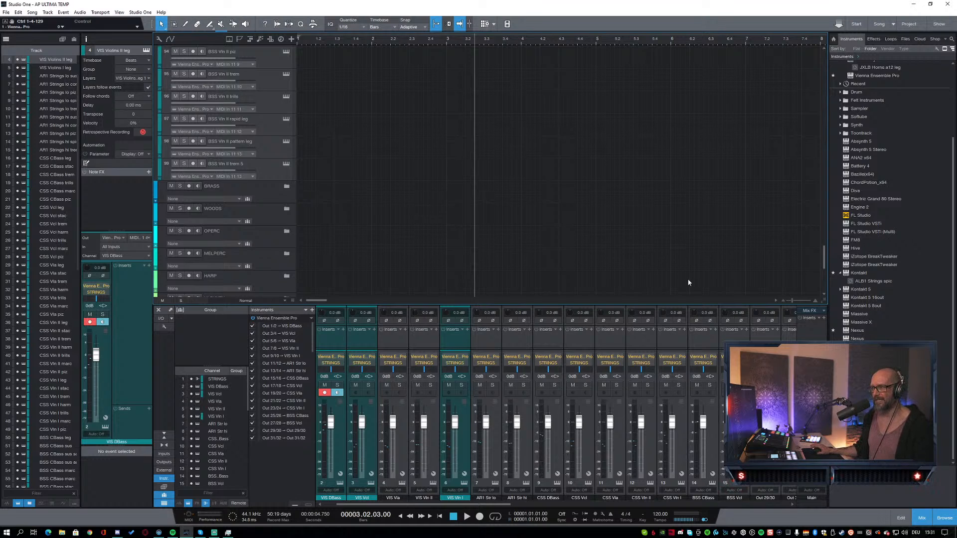
# Step: Make the mixer area slightly taller, then select the AR1 Strings lo spic track followed by AR1 Strings hi sus
pyautogui.moveTo(675, 304); pyautogui.dragTo(679, 292)
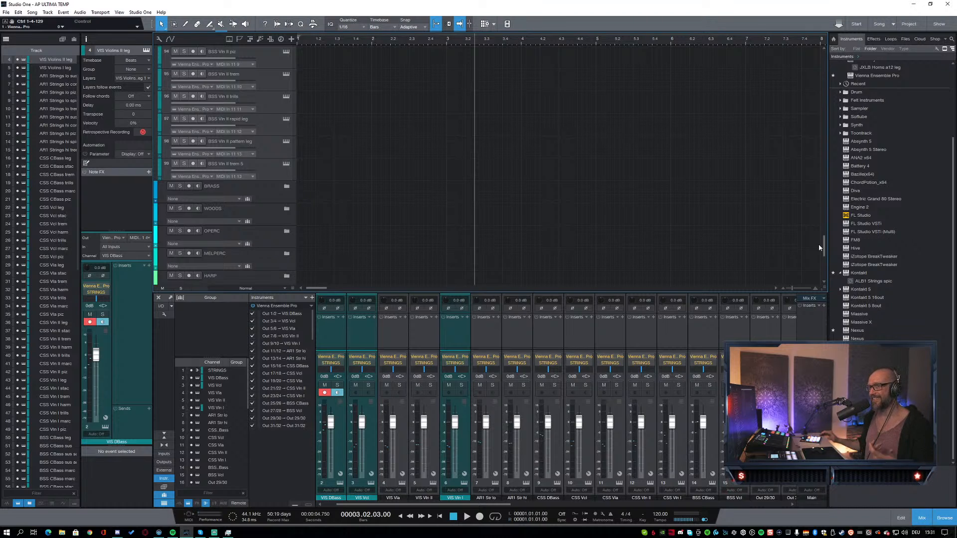
pyautogui.moveTo(823, 245); pyautogui.dragTo(823, 74)
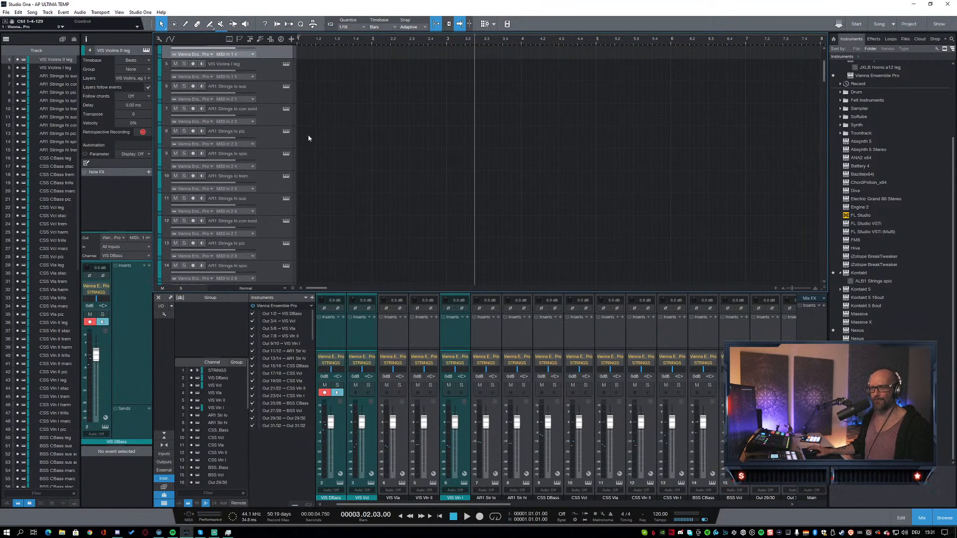
pyautogui.click(271, 162)
pyautogui.scroll(-1, 354, 165)
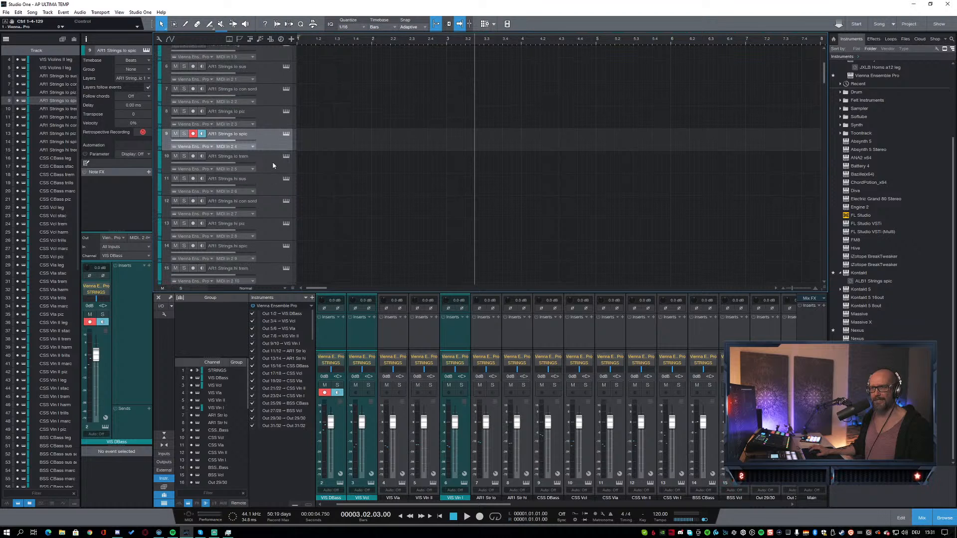
pyautogui.click(274, 189)
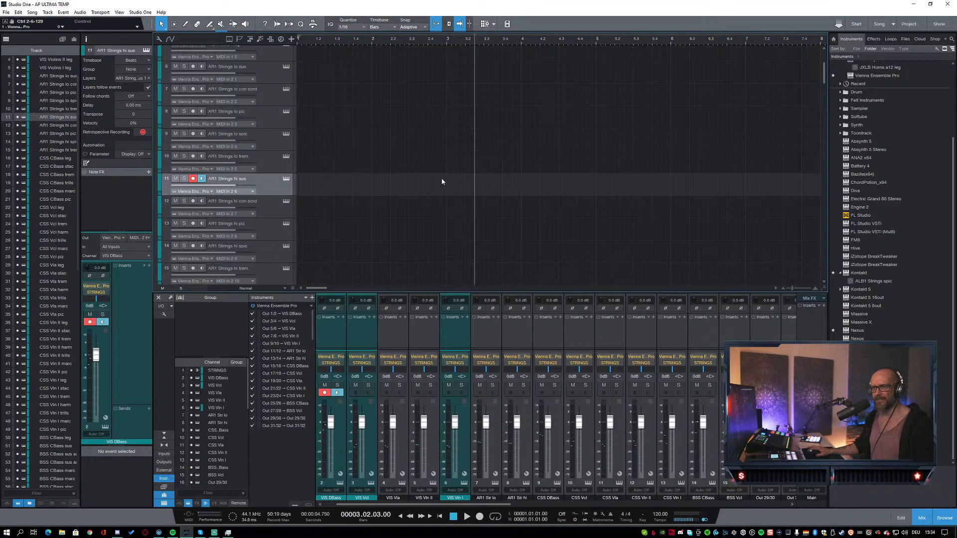
# Step: Open the Vienna Ensemble Pro instrument of the VIS CBass leg track, check its server connection, and close it again
pyautogui.scroll(3, 424, 183)
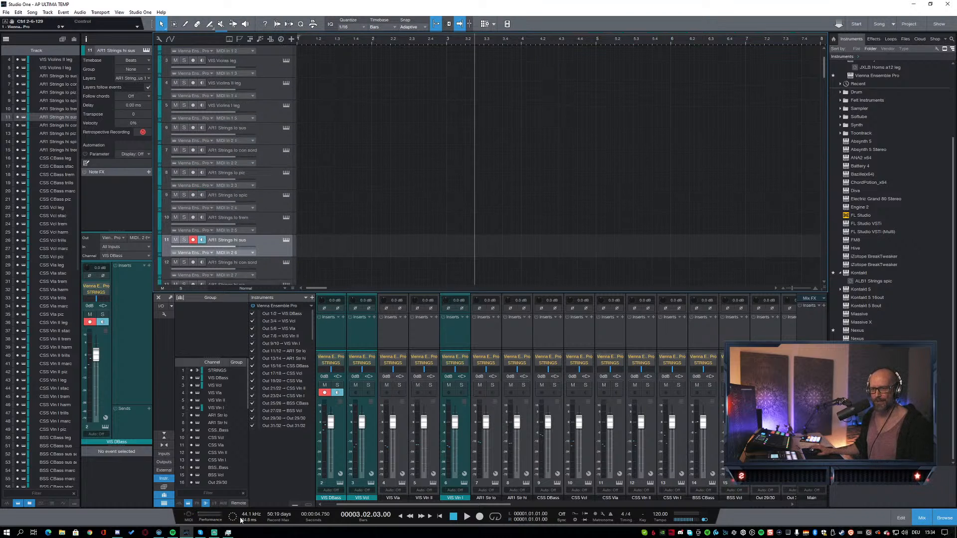
pyautogui.scroll(3, 396, 130)
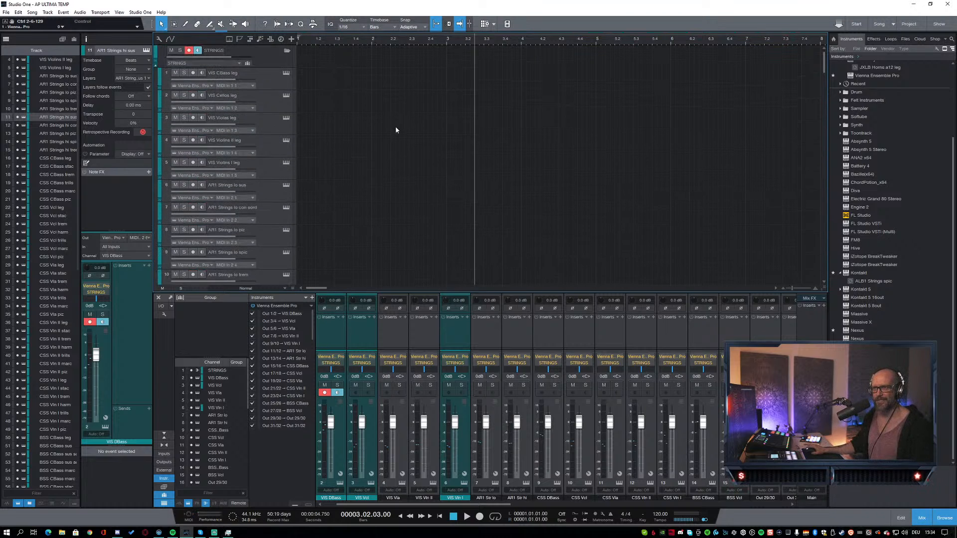
pyautogui.click(269, 76)
pyautogui.click(286, 73)
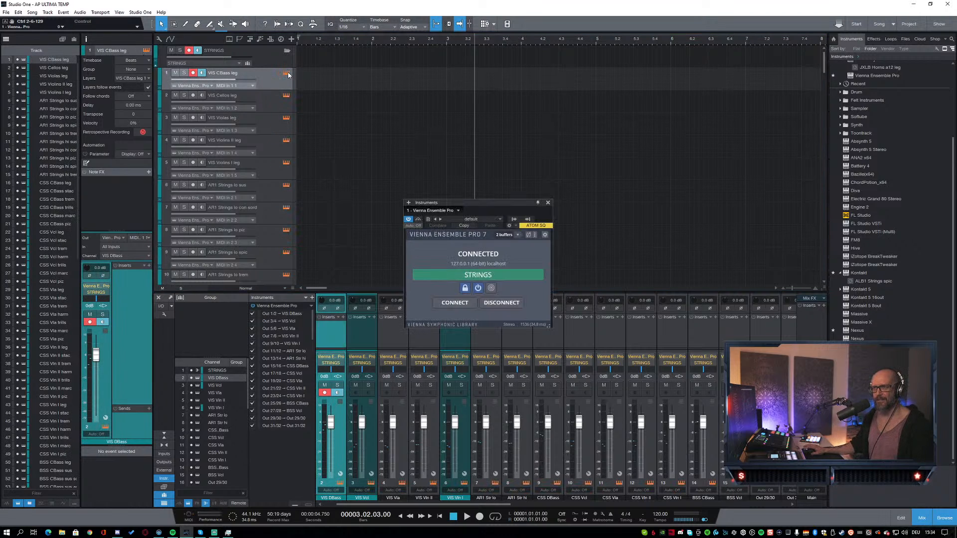
pyautogui.click(288, 74)
pyautogui.scroll(2, 885, 93)
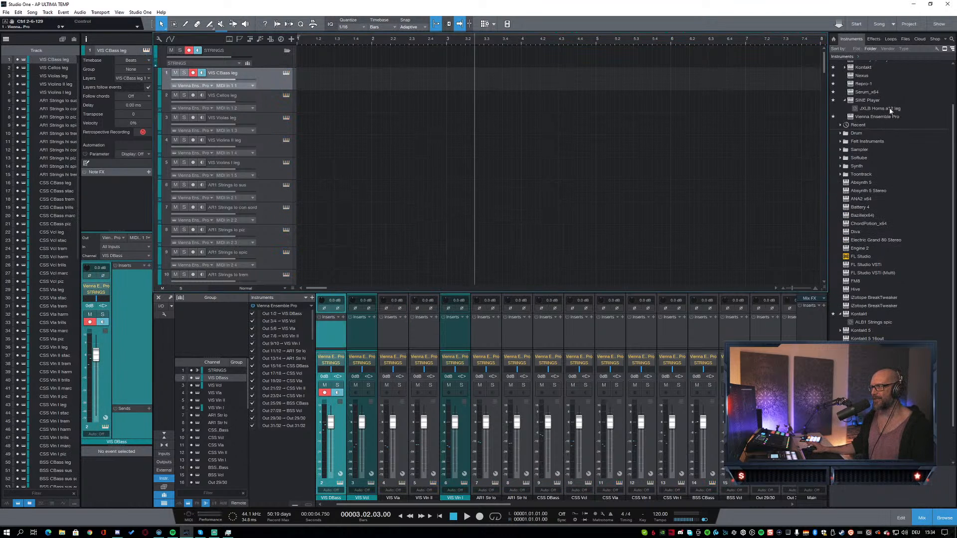
pyautogui.scroll(2, 891, 111)
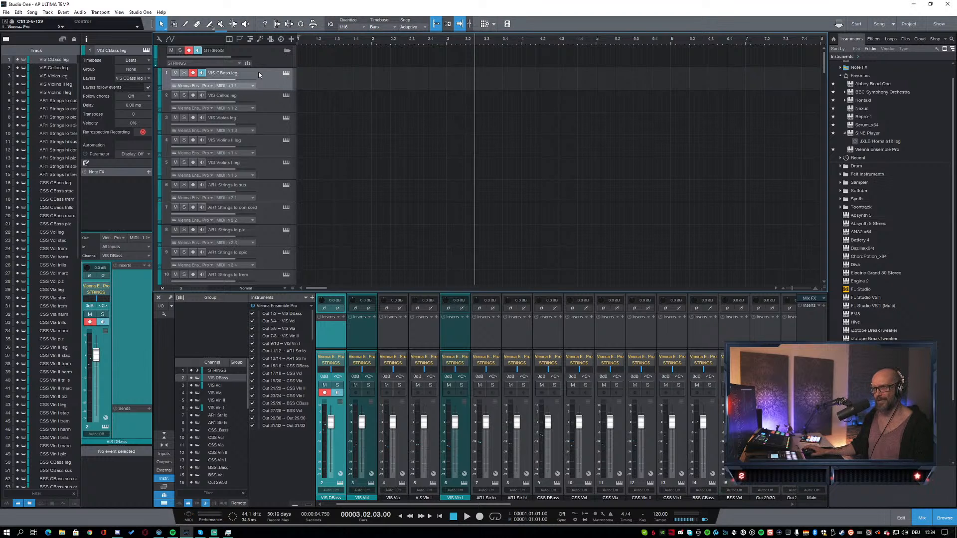
pyautogui.click(287, 73)
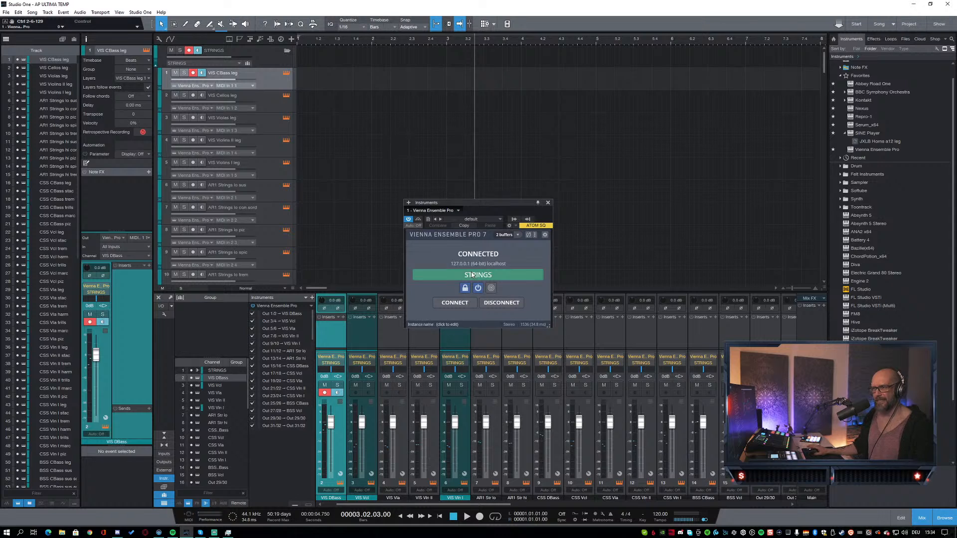
pyautogui.click(548, 202)
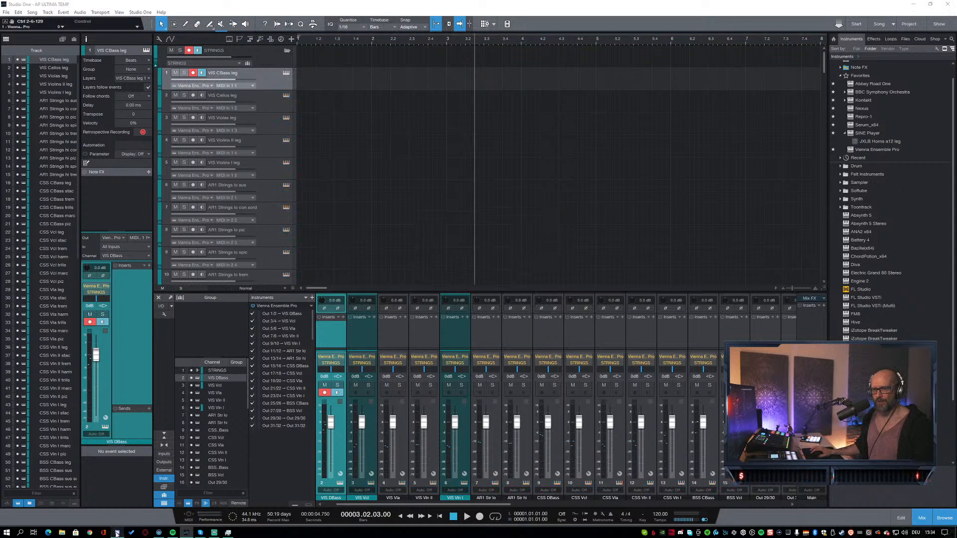
# Step: Switch to the Vienna Ensemble Pro server and examine the STRINGS instance's mixer channels and its list of available plug-ins
pyautogui.click(158, 532)
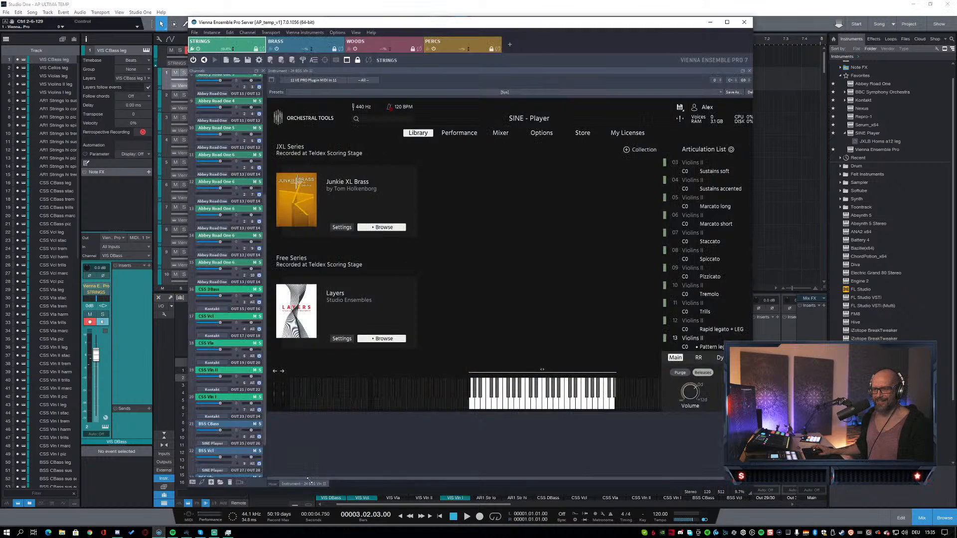
pyautogui.click(273, 483)
pyautogui.scroll(8, 232, 78)
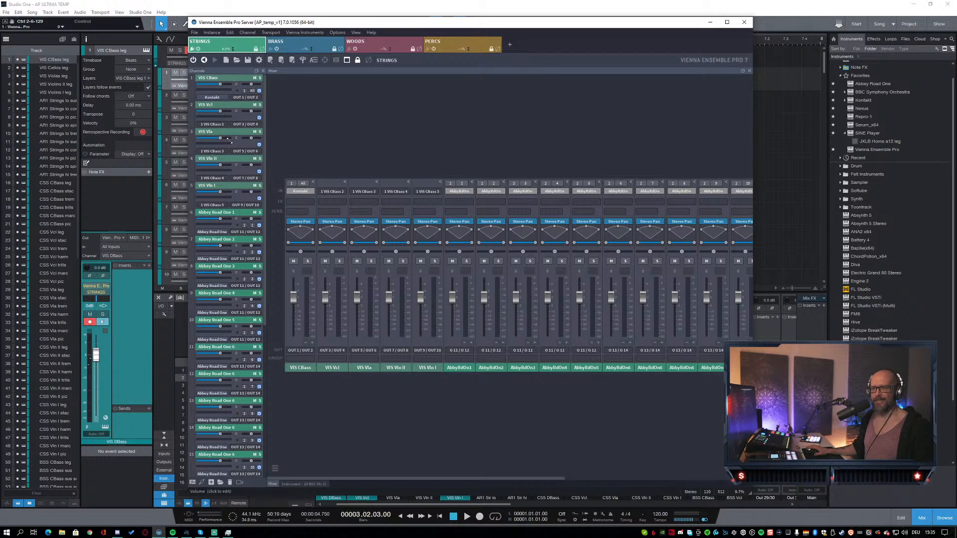
pyautogui.click(193, 482)
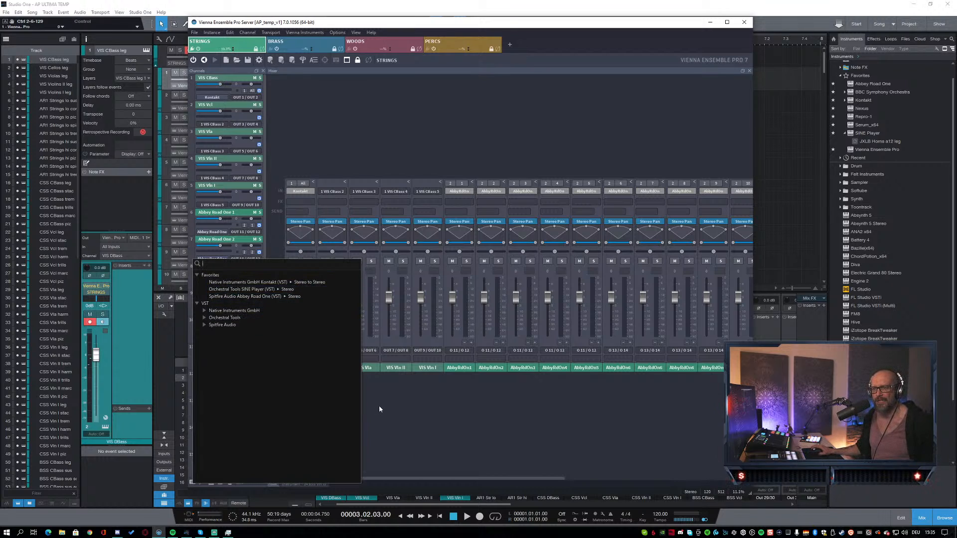
pyautogui.click(394, 405)
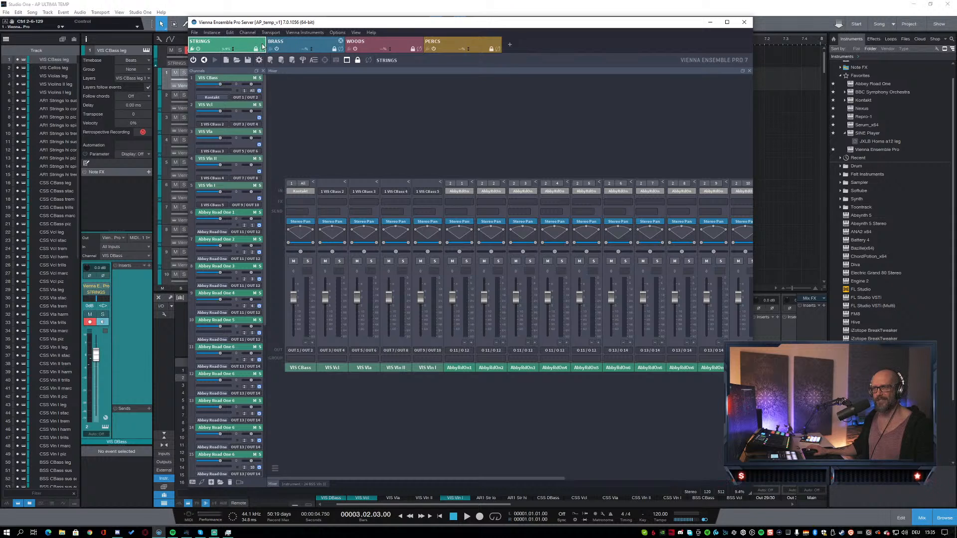
# Step: Close the Automation window in the BRASS, WOODS and PERCS instances
pyautogui.click(305, 44)
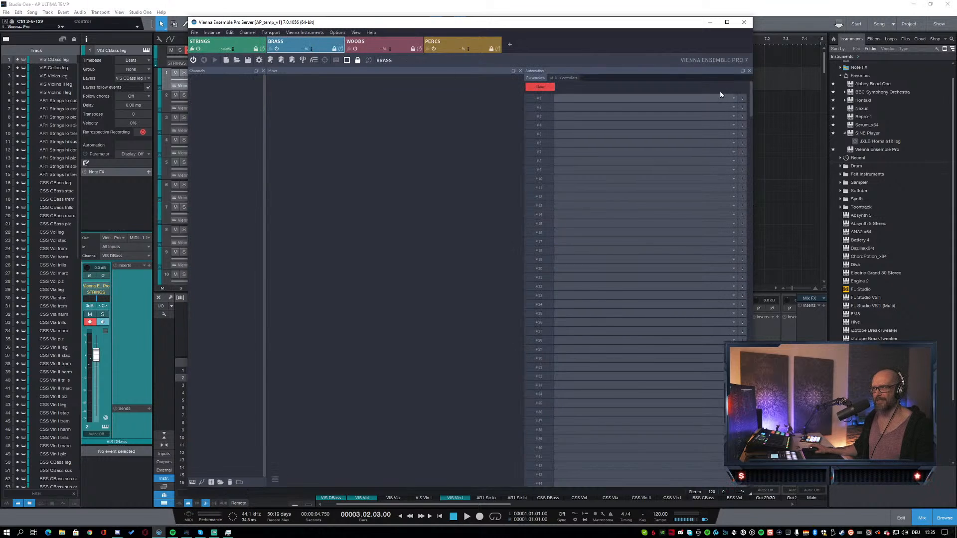
pyautogui.click(749, 71)
pyautogui.click(389, 42)
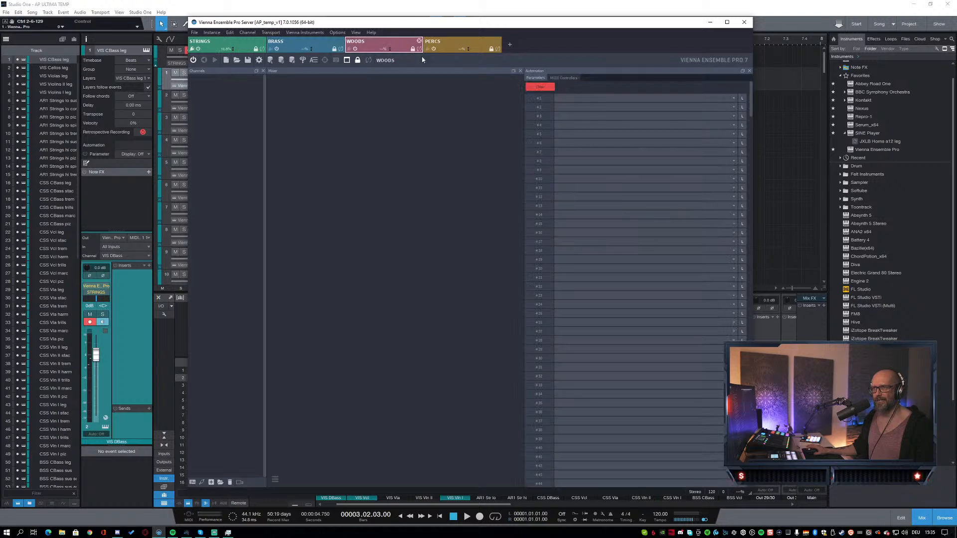
pyautogui.click(749, 71)
pyautogui.click(448, 43)
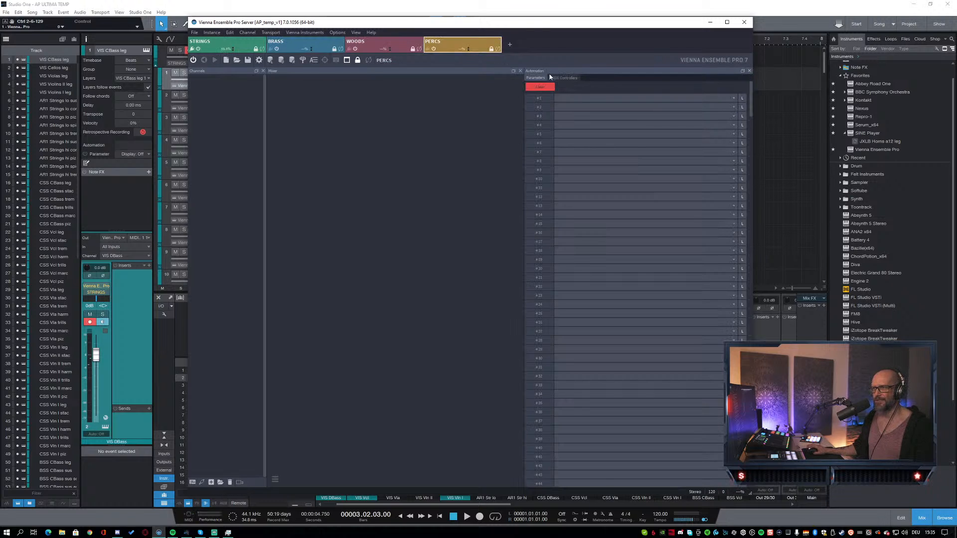
pyautogui.click(749, 71)
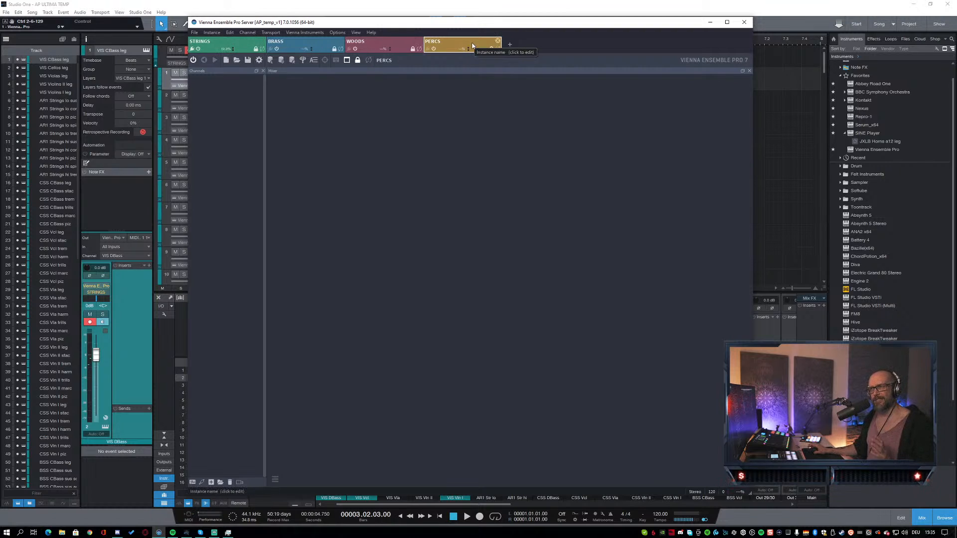
# Step: Add a new instance after PERCS with its Automation window closed and set its color to orange
pyautogui.click(509, 44)
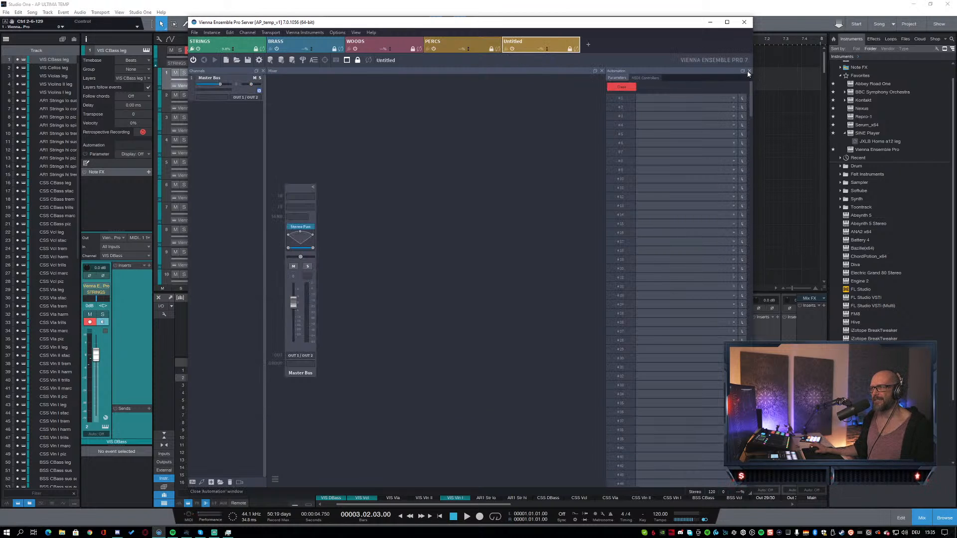
pyautogui.click(750, 71)
pyautogui.rightClick(530, 40)
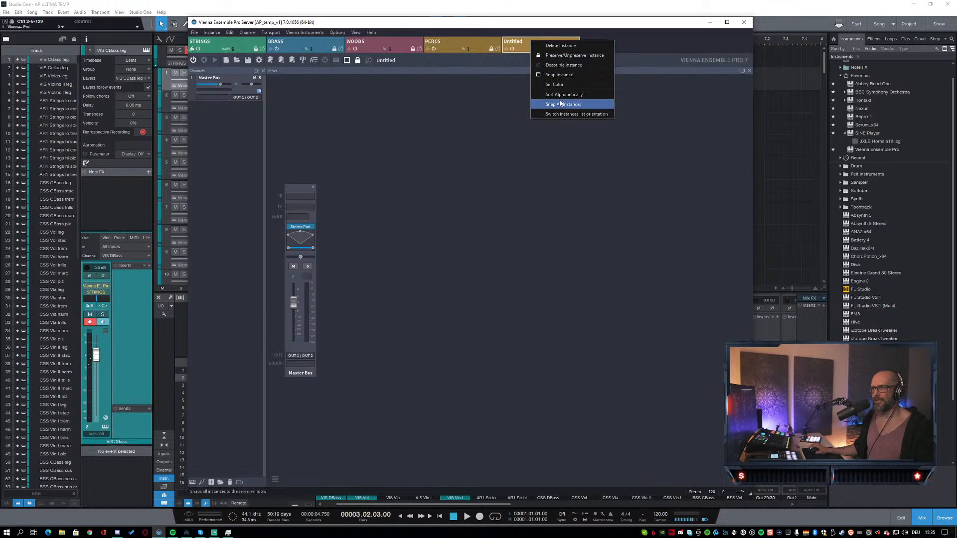
pyautogui.click(561, 85)
pyautogui.click(519, 75)
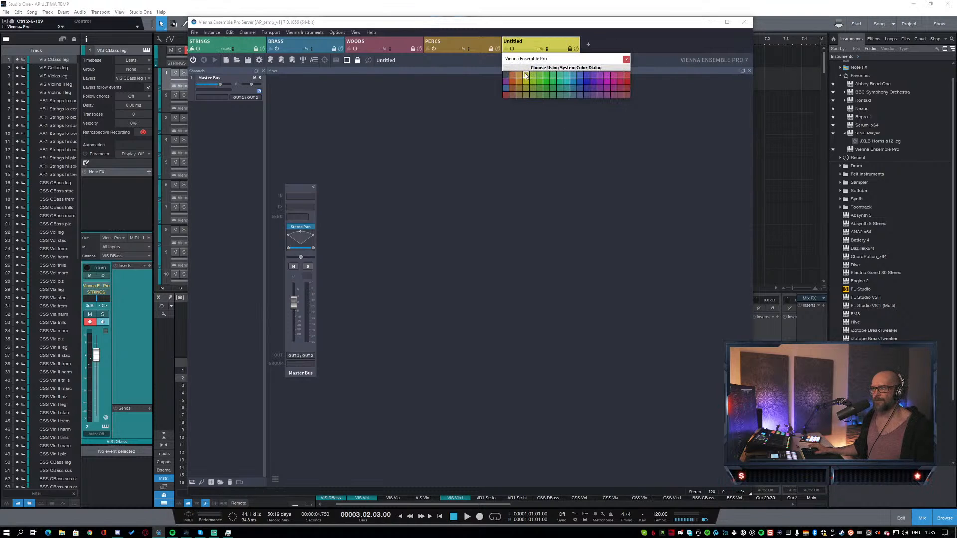
pyautogui.click(521, 84)
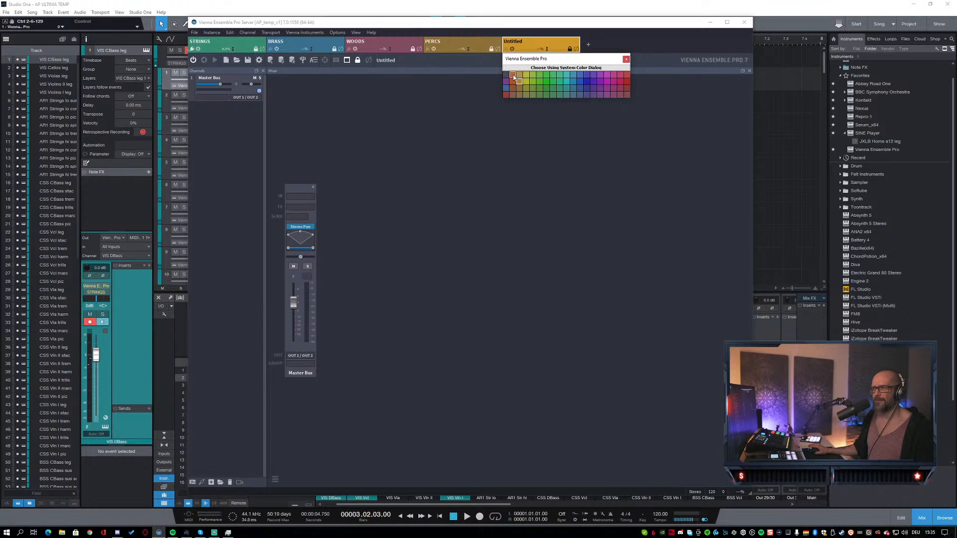
pyautogui.click(512, 75)
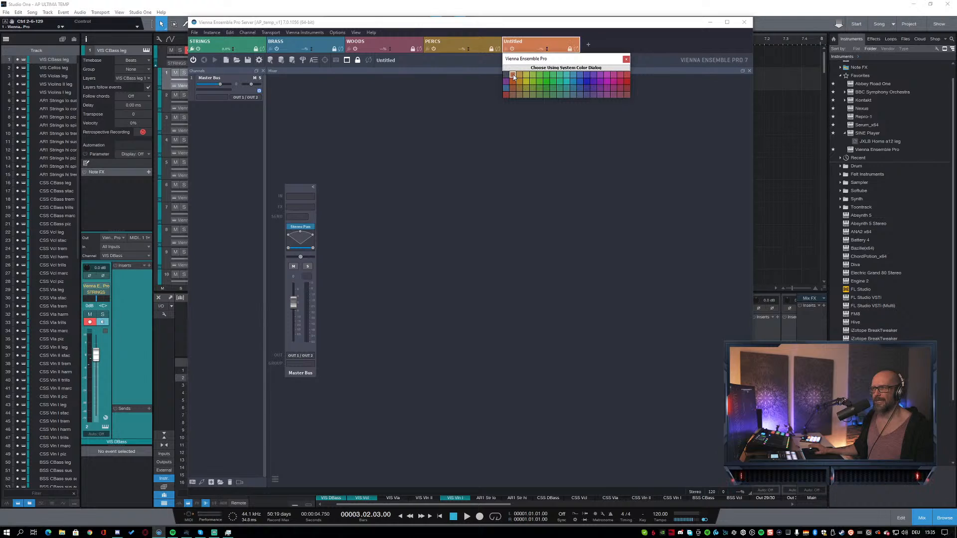
# Step: Rename the new orange instance to MOVIE PERCS and close its color palette
pyautogui.doubleClick(523, 42)
pyautogui.click(561, 44)
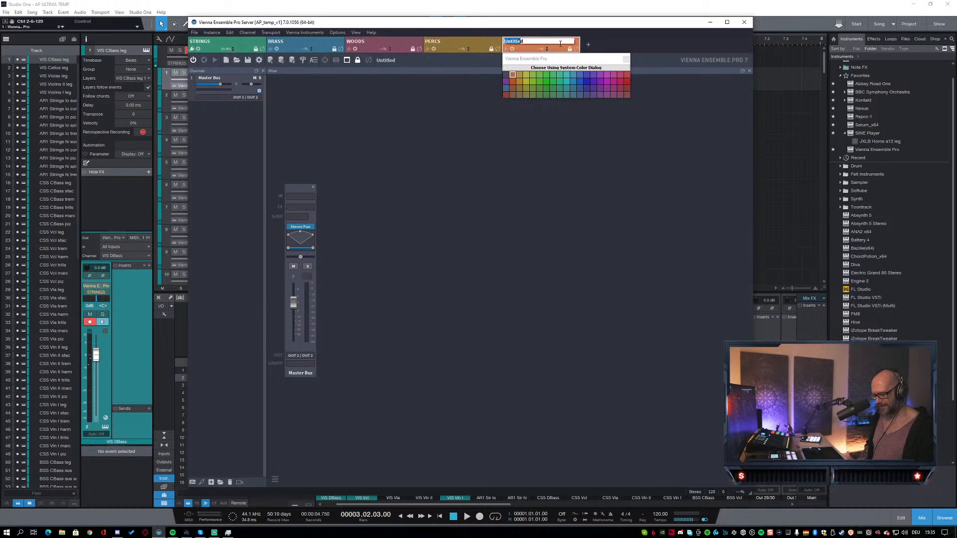
pyautogui.press('BackSpace')
pyautogui.press('BackSpace')
pyautogui.press('BackSpace')
pyautogui.press('BackSpace')
pyautogui.press('BackSpace')
pyautogui.press('BackSpace')
pyautogui.press('BackSpace')
pyautogui.press('BackSpace')
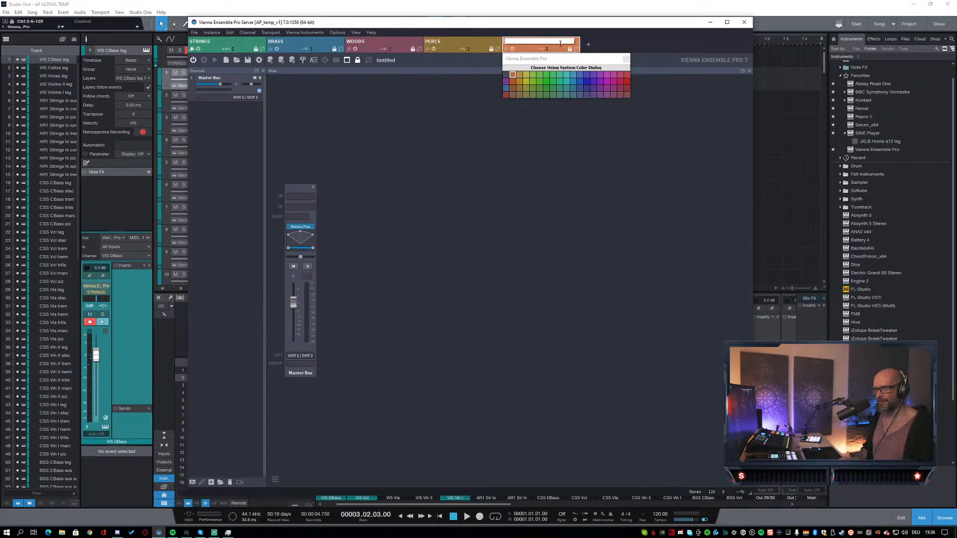
pyautogui.write('MOVIE PER')
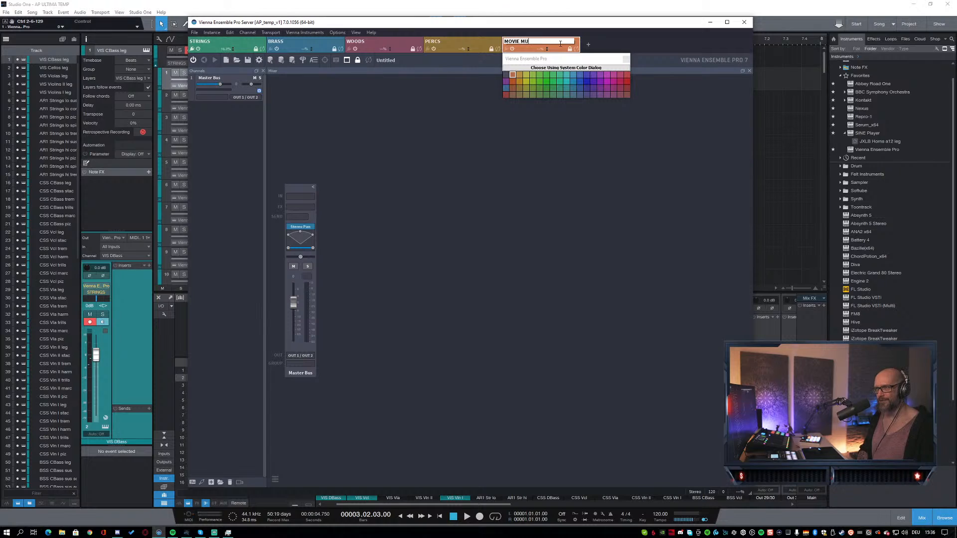
pyautogui.write('CS')
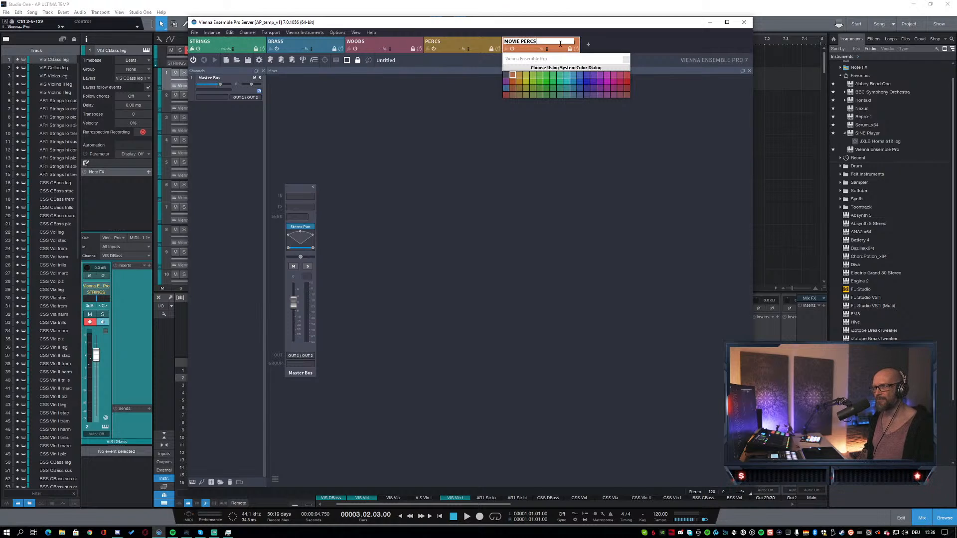
pyautogui.press('Return')
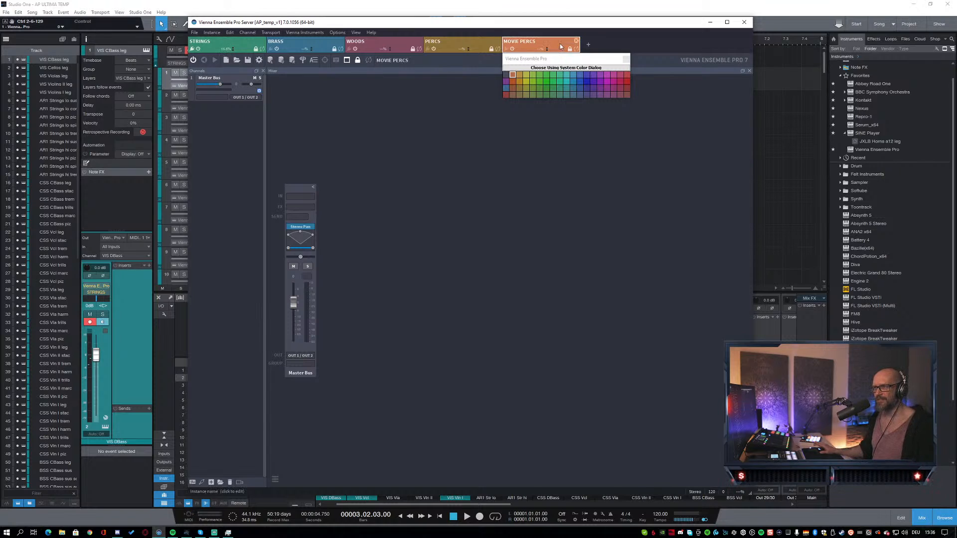
pyautogui.click(625, 58)
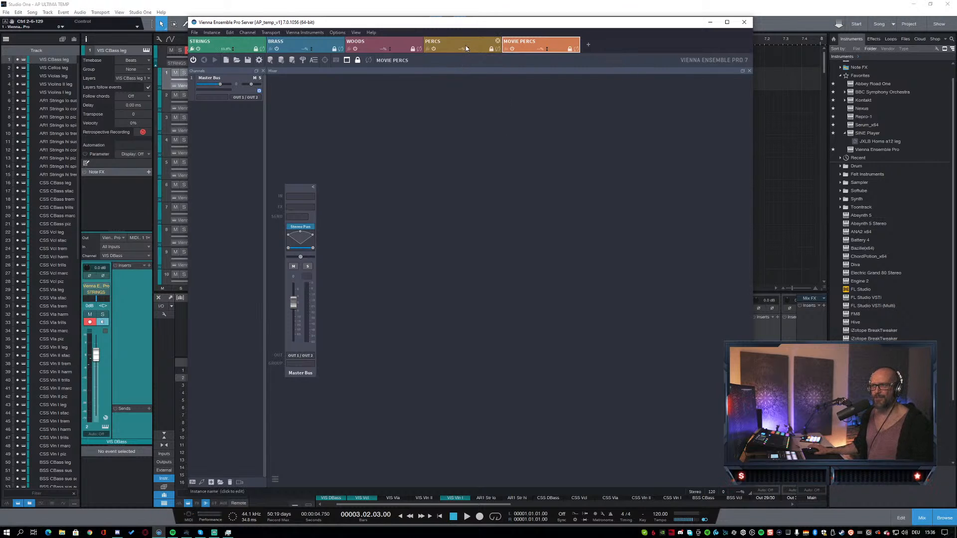
# Step: Show the STRINGS instance, then switch to Studio One and review the strings tracks down to the BRASS folder
pyautogui.click(233, 44)
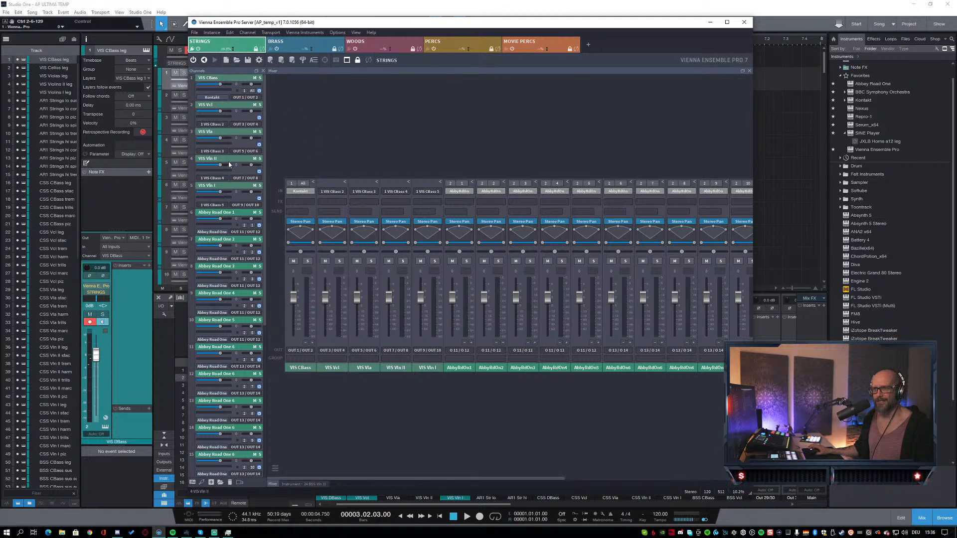
pyautogui.click(130, 197)
pyautogui.scroll(-10, 578, 221)
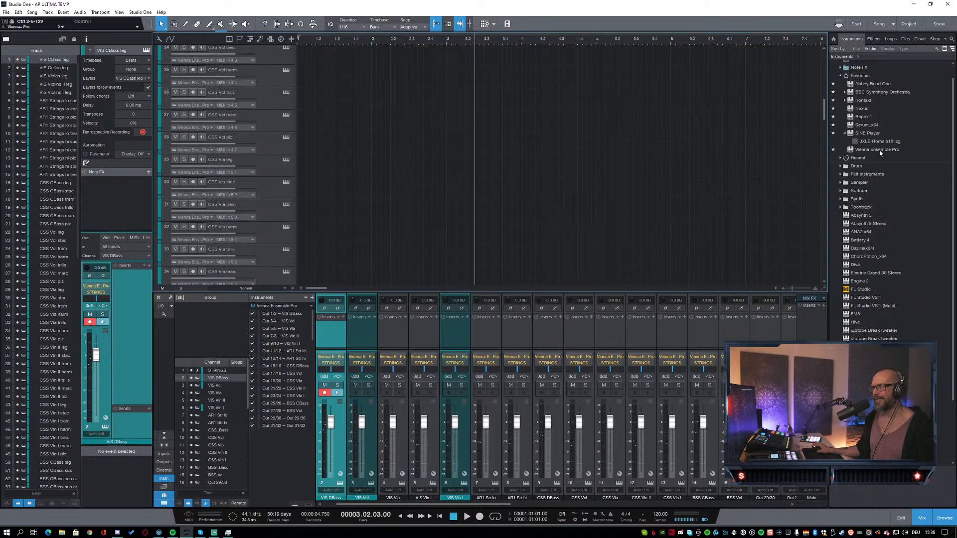
pyautogui.scroll(-6, 605, 181)
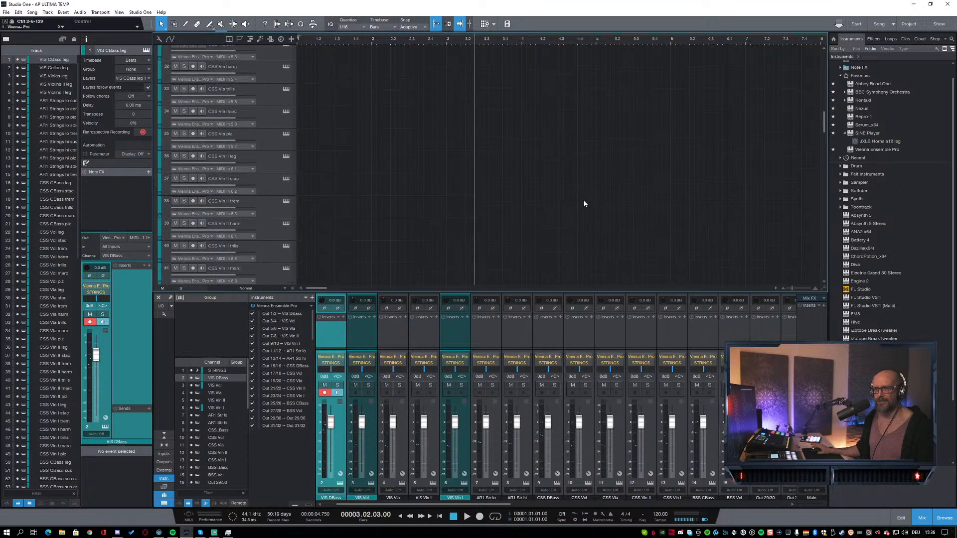
pyautogui.scroll(-20, 582, 201)
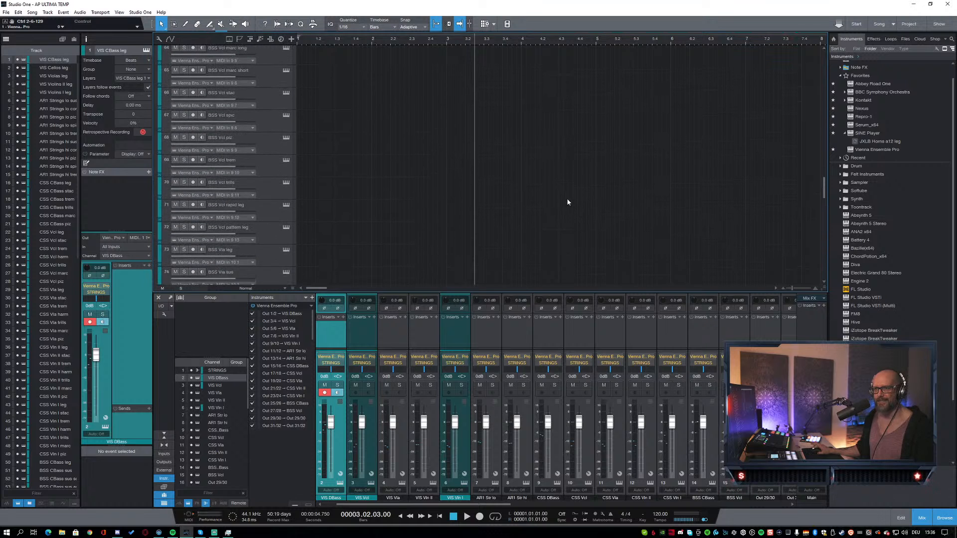
pyautogui.scroll(-15, 566, 202)
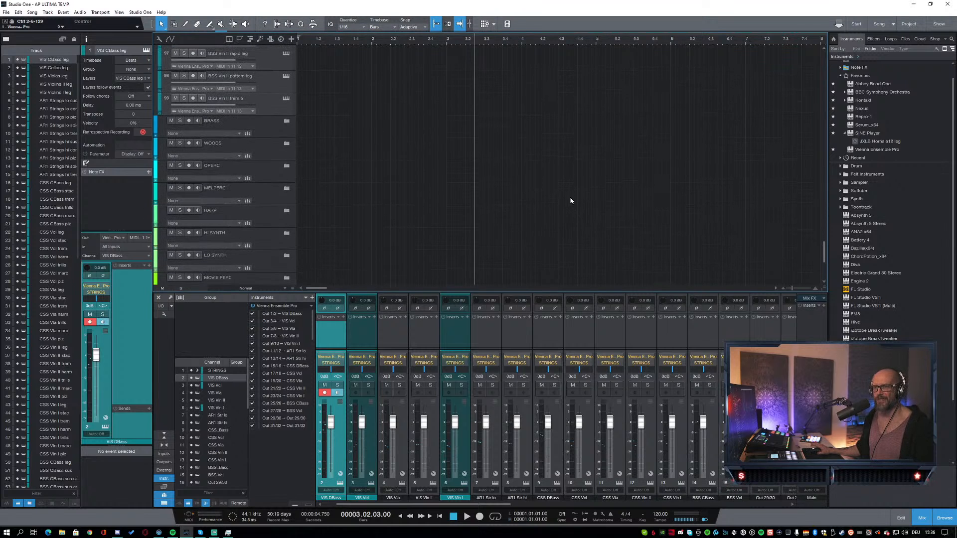
pyautogui.click(283, 124)
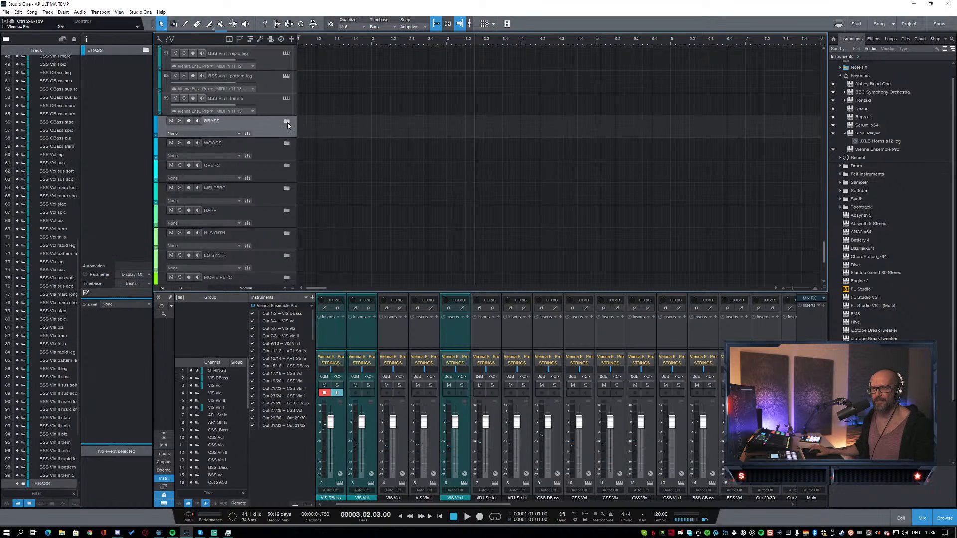
pyautogui.scroll(4, 542, 182)
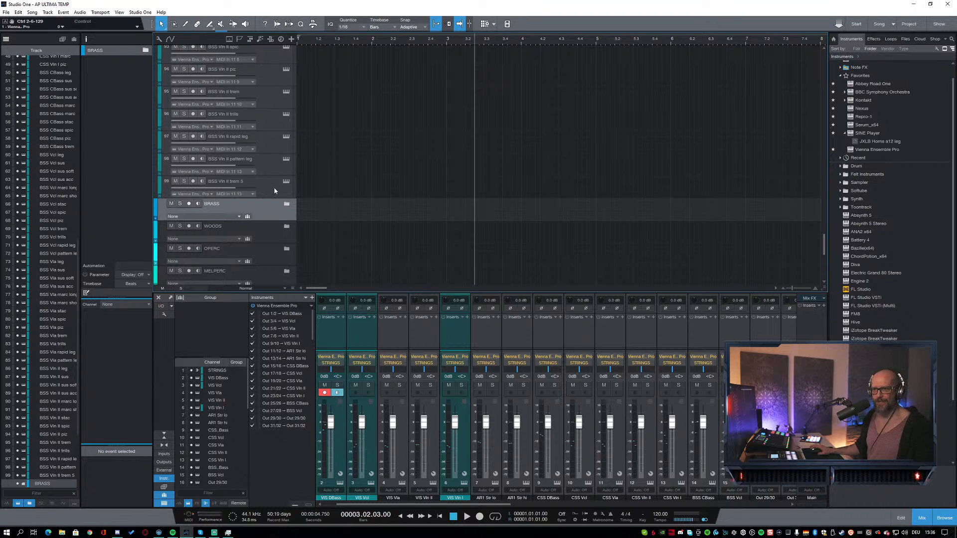
# Step: Remove the last BSS Vln II trem track directly above the BRASS folder and select the BSS Vln II pattern leg track
pyautogui.click(277, 188)
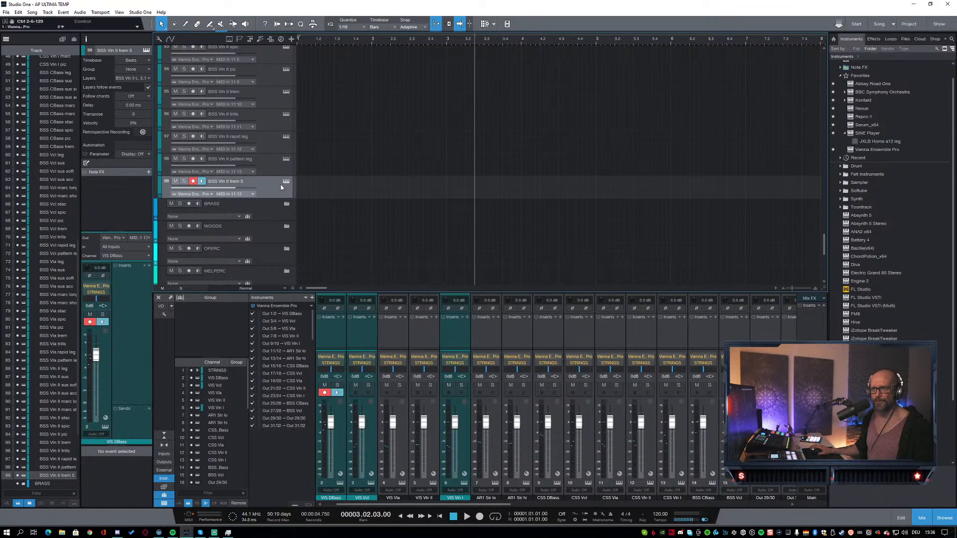
pyautogui.rightClick(273, 188)
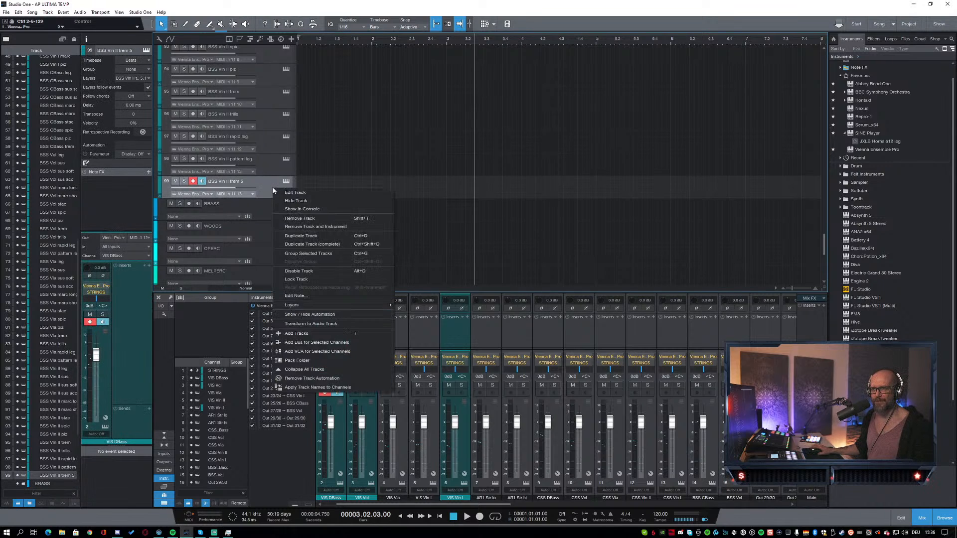
pyautogui.click(312, 221)
pyautogui.click(268, 163)
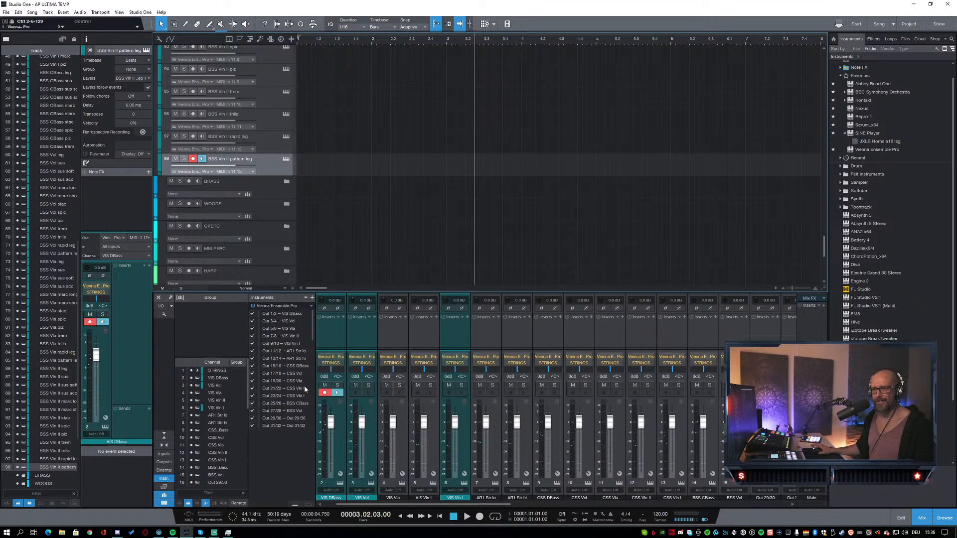
# Step: Switch to the Vienna Ensemble Pro server and inspect the Kontakt instruments loaded in the VIS CBass channel
pyautogui.scroll(2, 368, 172)
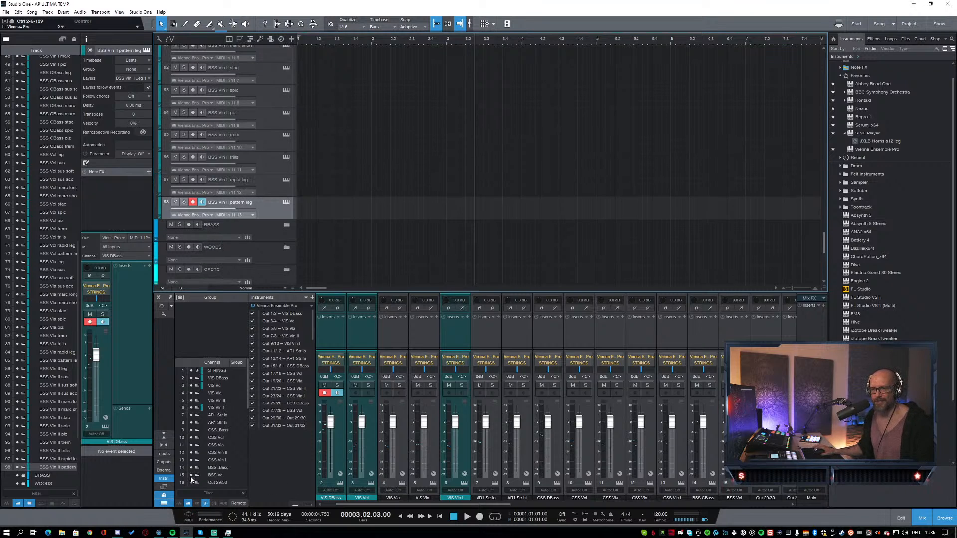
pyautogui.click(158, 534)
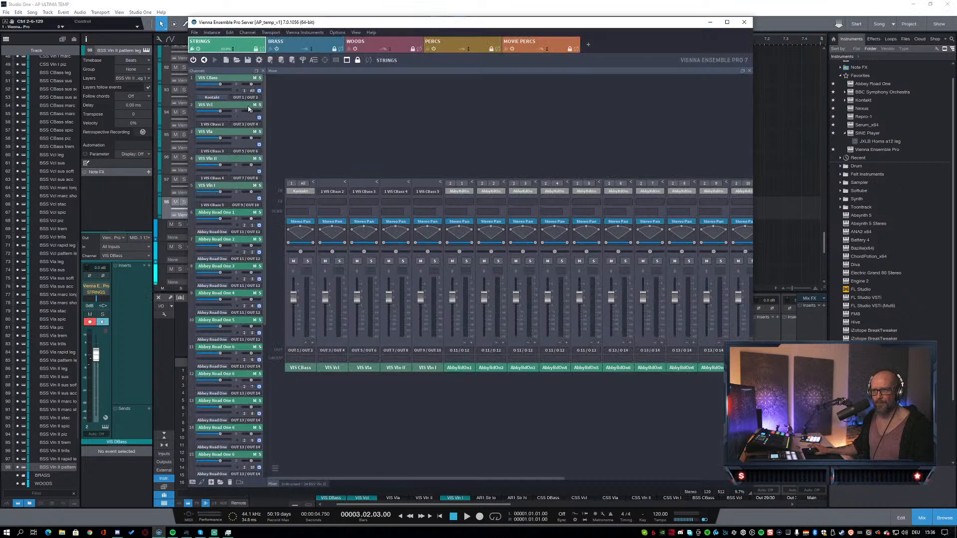
pyautogui.click(229, 78)
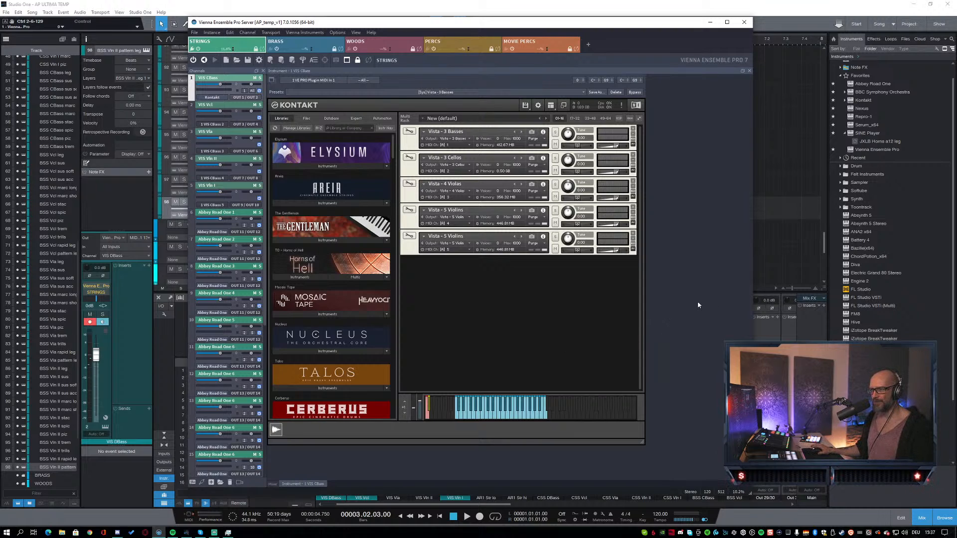
# Step: Return to the STRINGS mixer and check the output assignments of the VIS CBass, Vcl, Vla, Vln II and Vln I channels
pyautogui.click(272, 484)
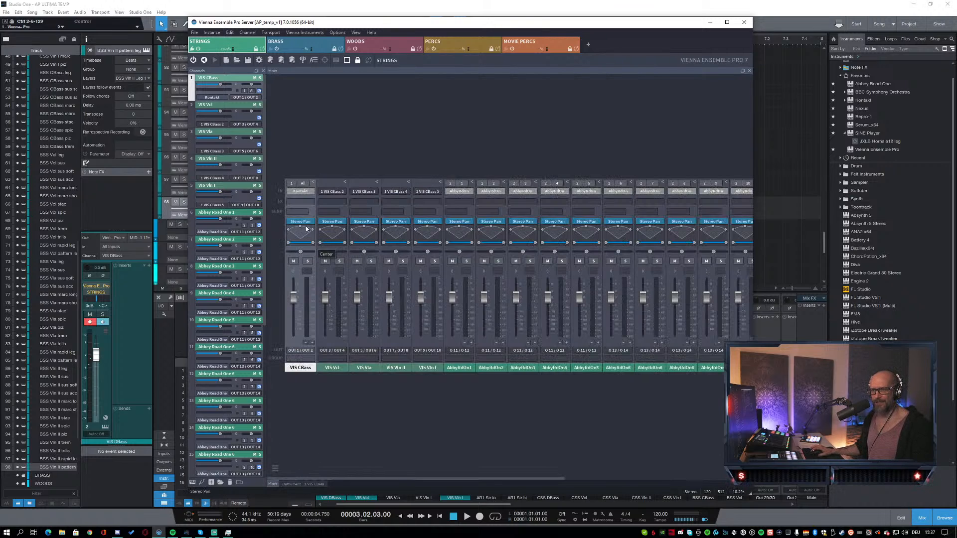
pyautogui.click(330, 341)
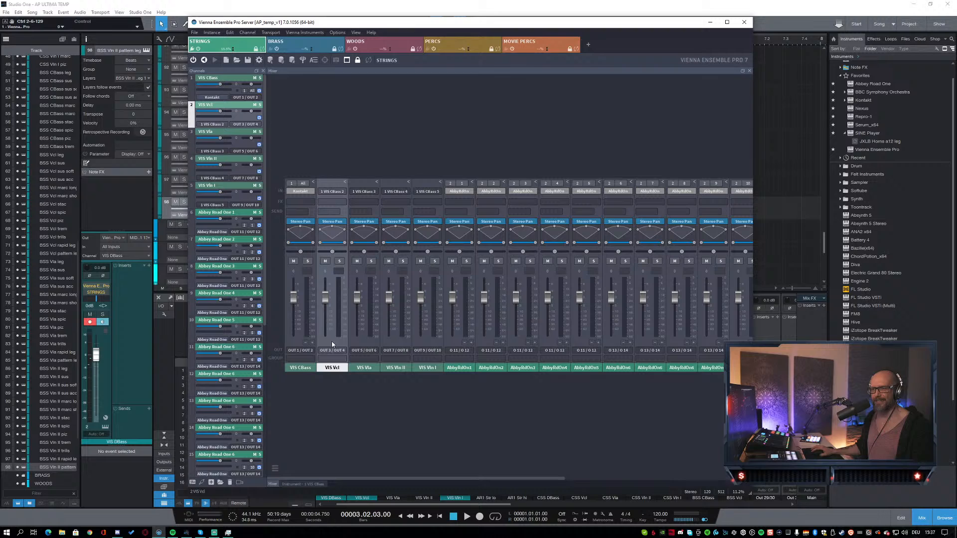
pyautogui.click(293, 340)
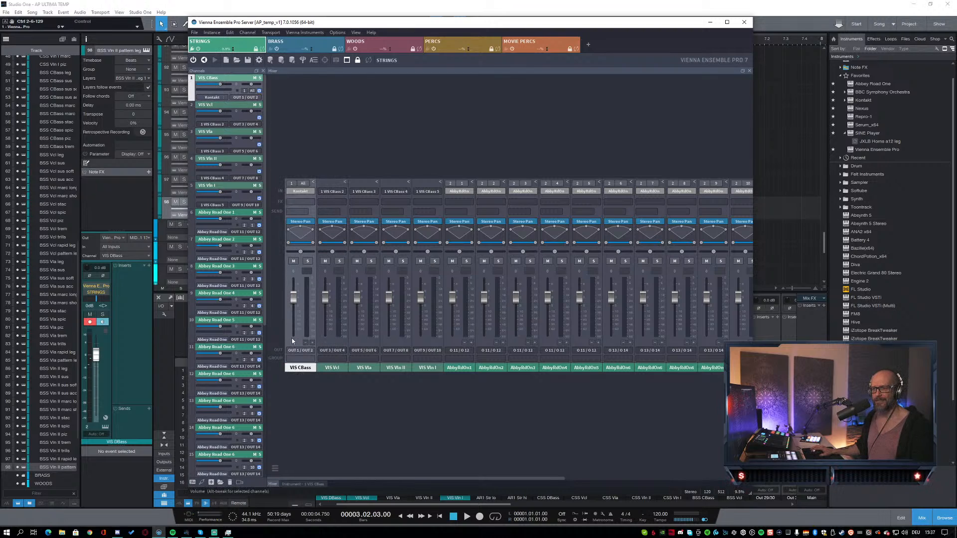
pyautogui.click(328, 341)
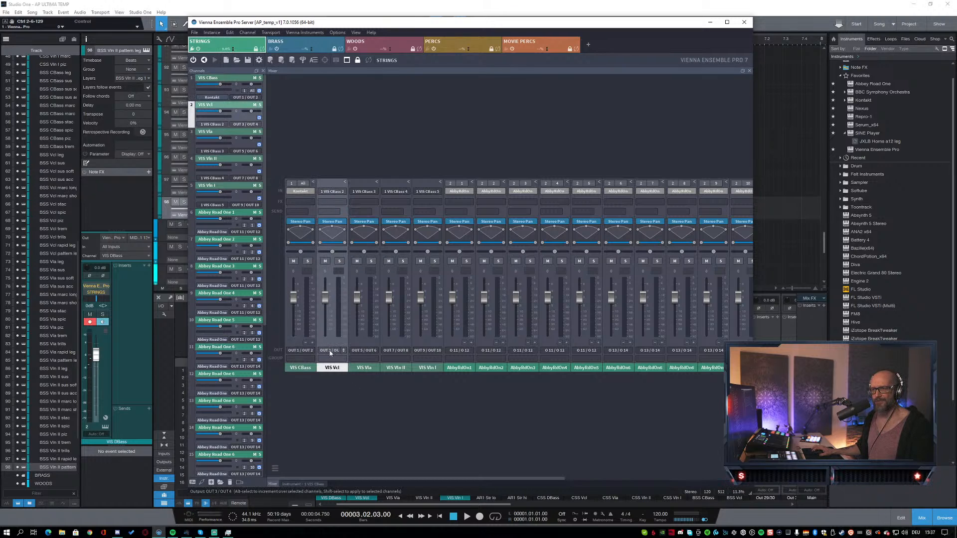
pyautogui.click(358, 343)
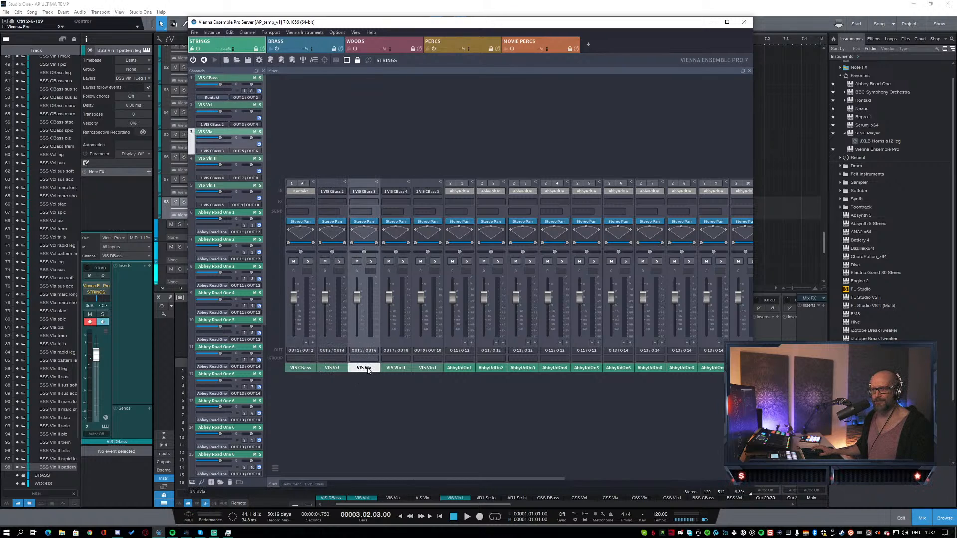
pyautogui.click(391, 341)
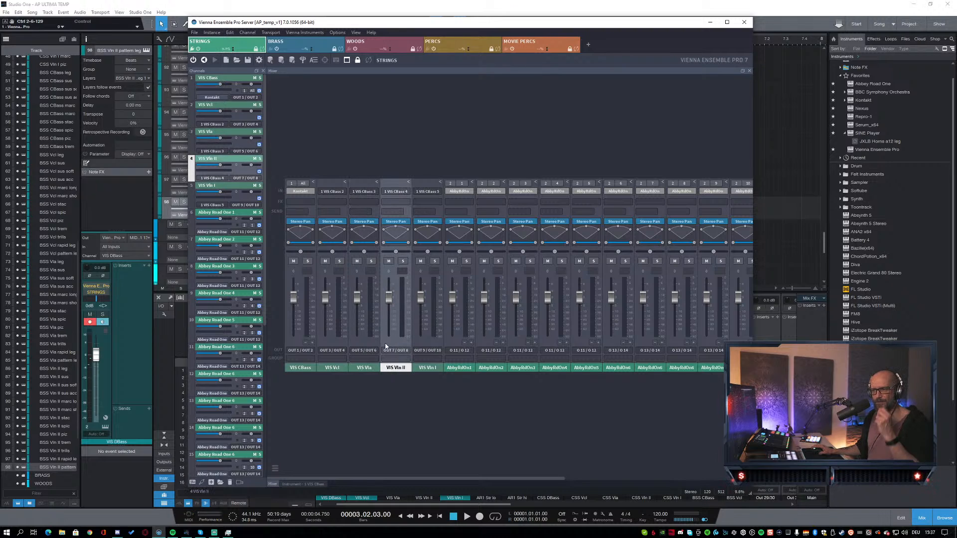
pyautogui.click(423, 343)
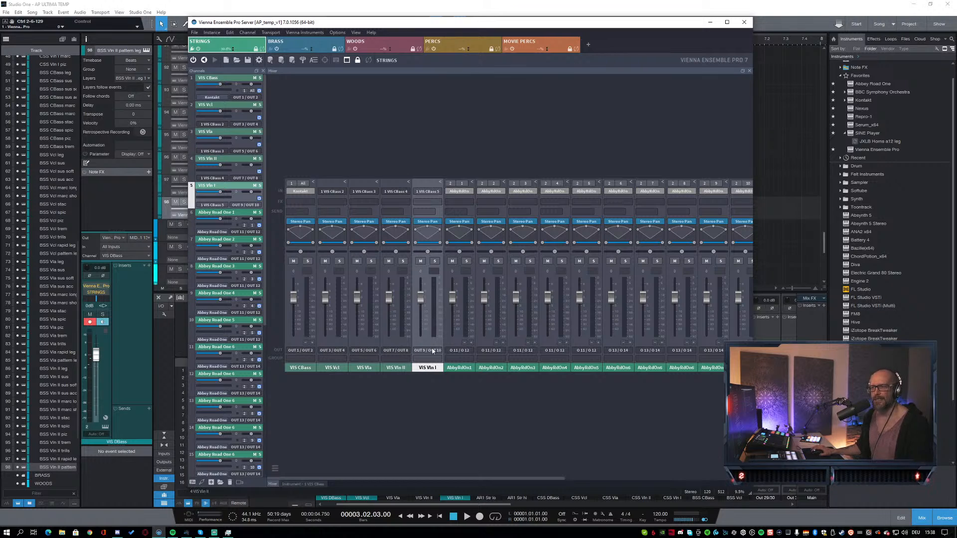
# Step: Switch back to Studio One, check the STRINGS bus in the console, and save the song
pyautogui.click(186, 474)
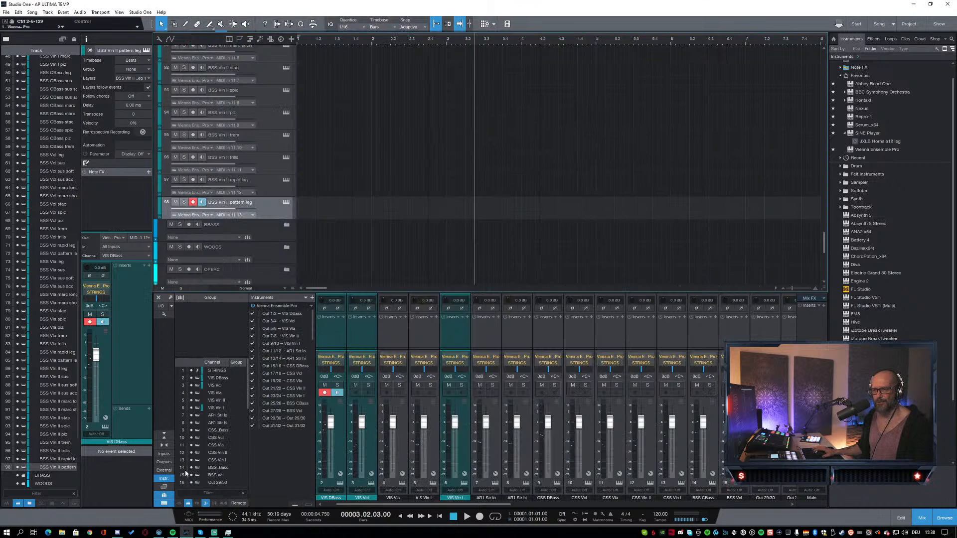
pyautogui.moveTo(469, 505); pyautogui.dragTo(446, 504)
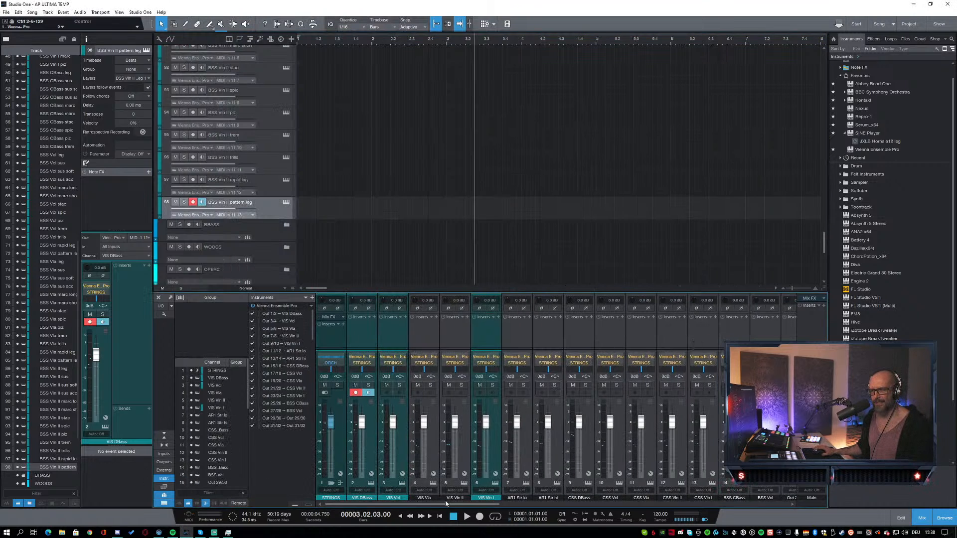
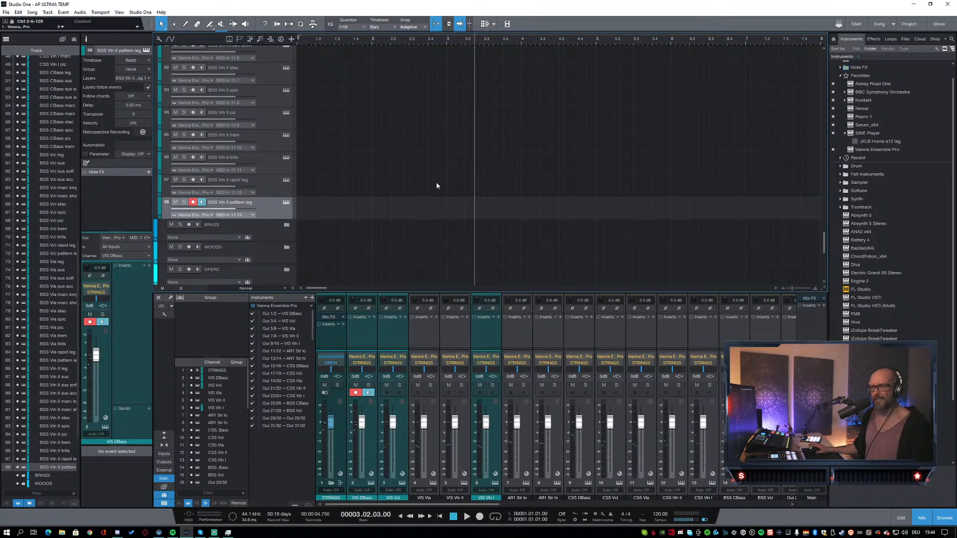
pyautogui.hotkey('ctrl', 's')
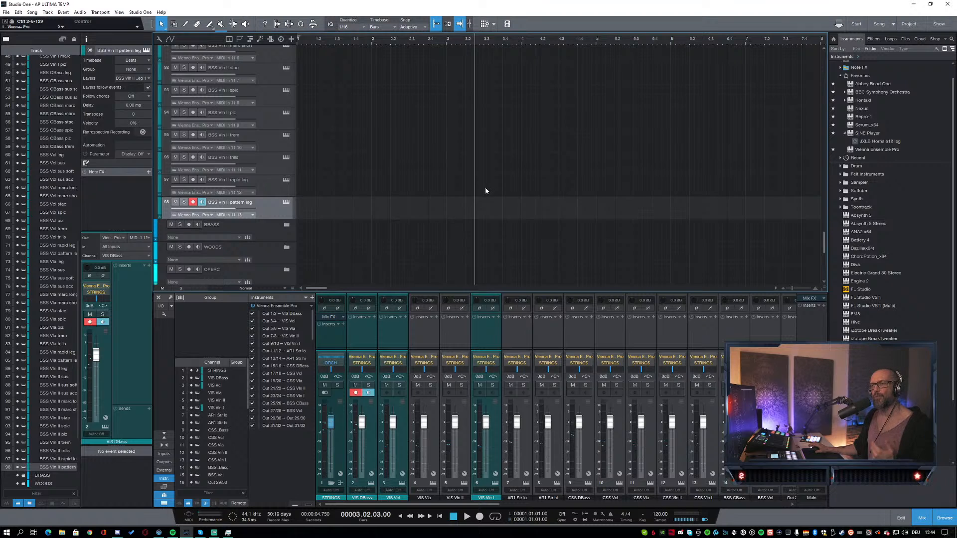
pyautogui.scroll(-3, 485, 187)
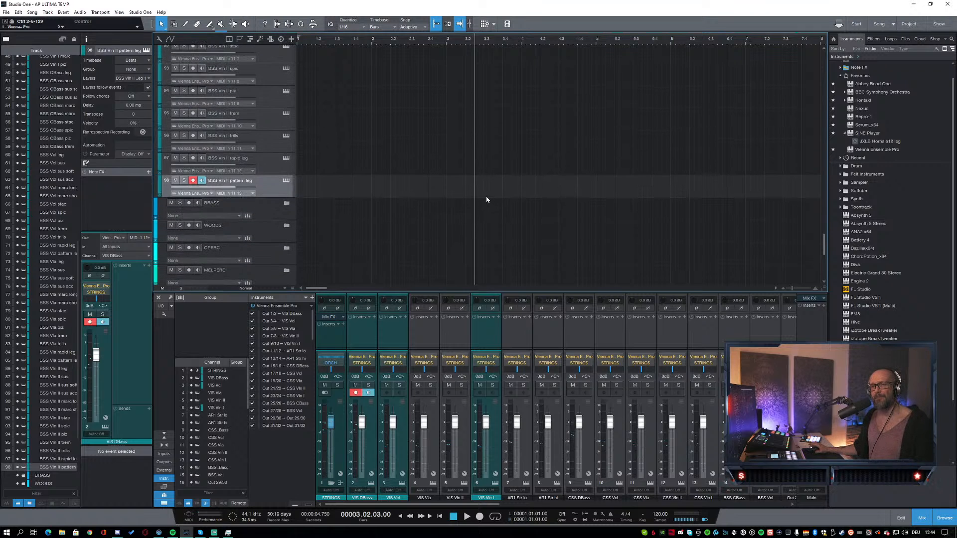
pyautogui.scroll(-1, 483, 195)
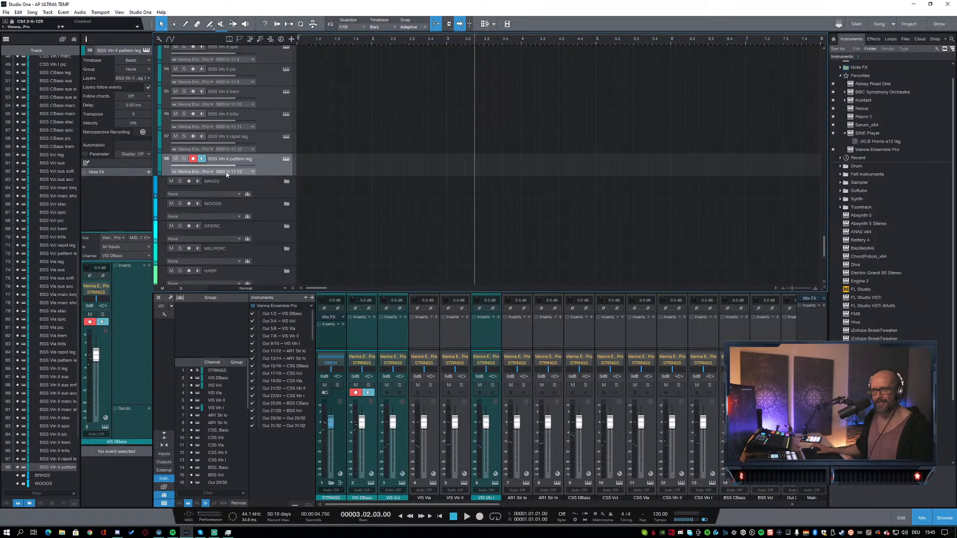
# Step: Switch to the Vienna Ensemble Pro server, add a SINE Player channel to STRINGS and move it below BSS Vln II
pyautogui.click(158, 532)
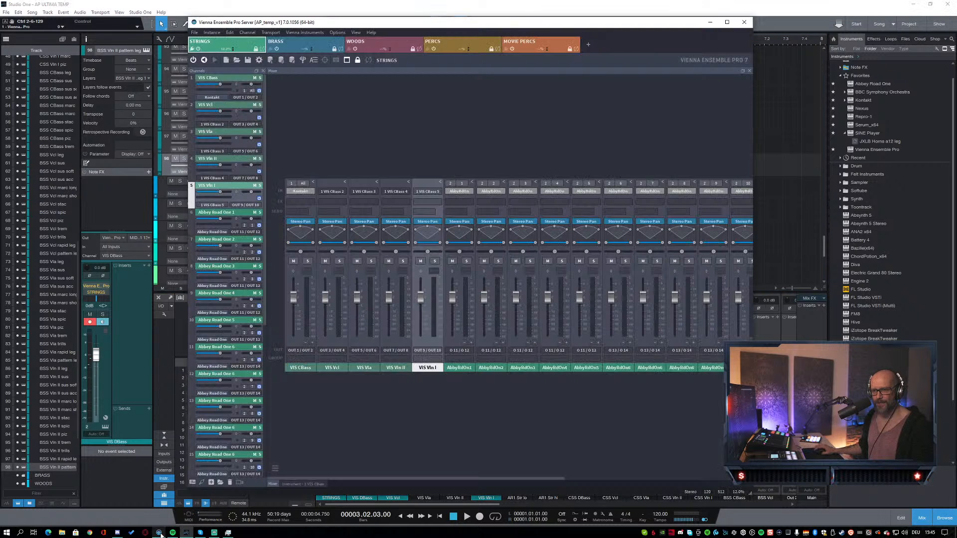
pyautogui.scroll(-5, 219, 433)
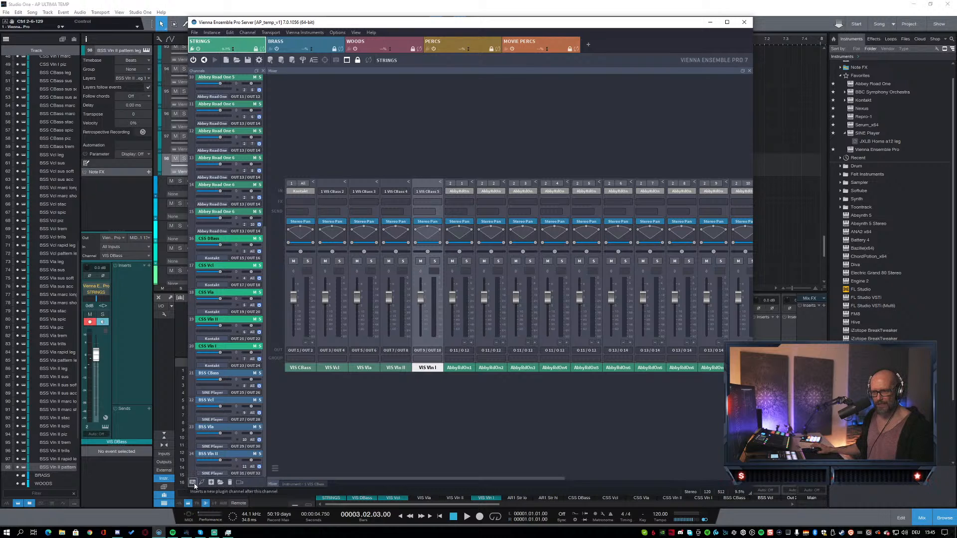
pyautogui.click(203, 474)
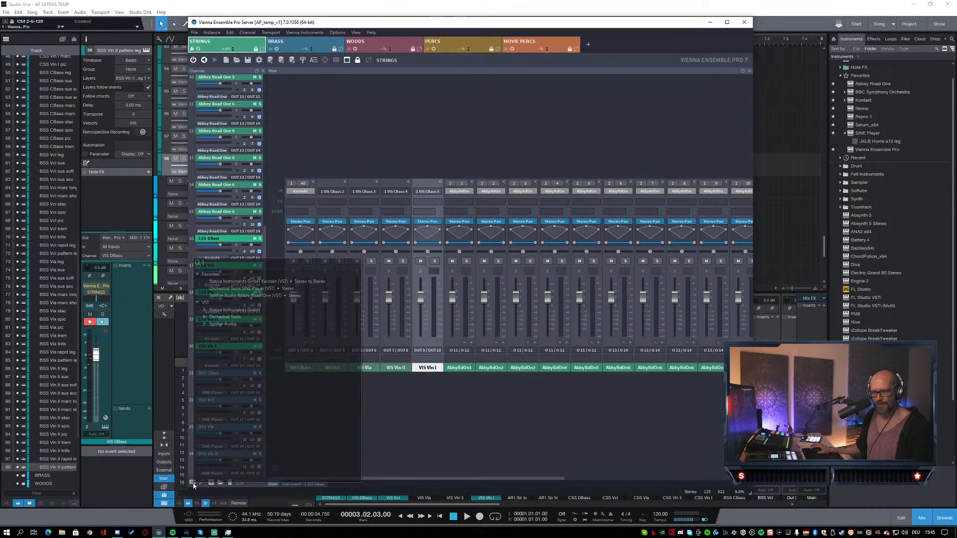
pyautogui.click(234, 289)
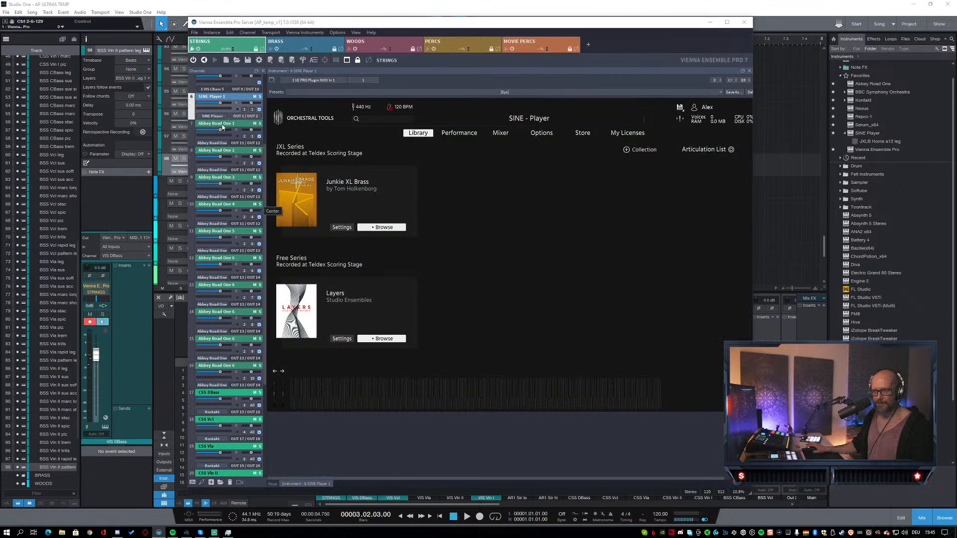
pyautogui.moveTo(238, 101); pyautogui.dragTo(205, 482)
# Step: Rename the new SINE Player channel as BSS Vln I
pyautogui.doubleClick(215, 454)
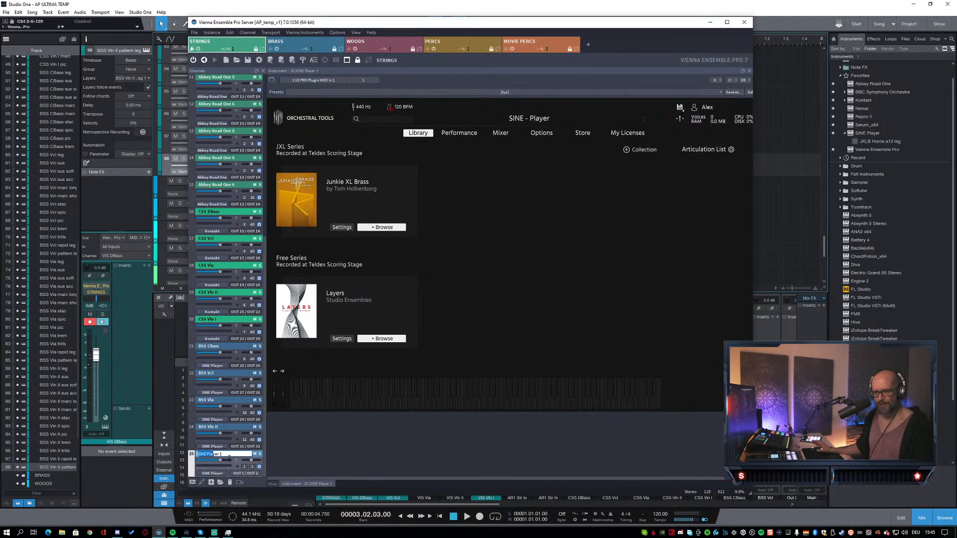
pyautogui.write('BSS V')
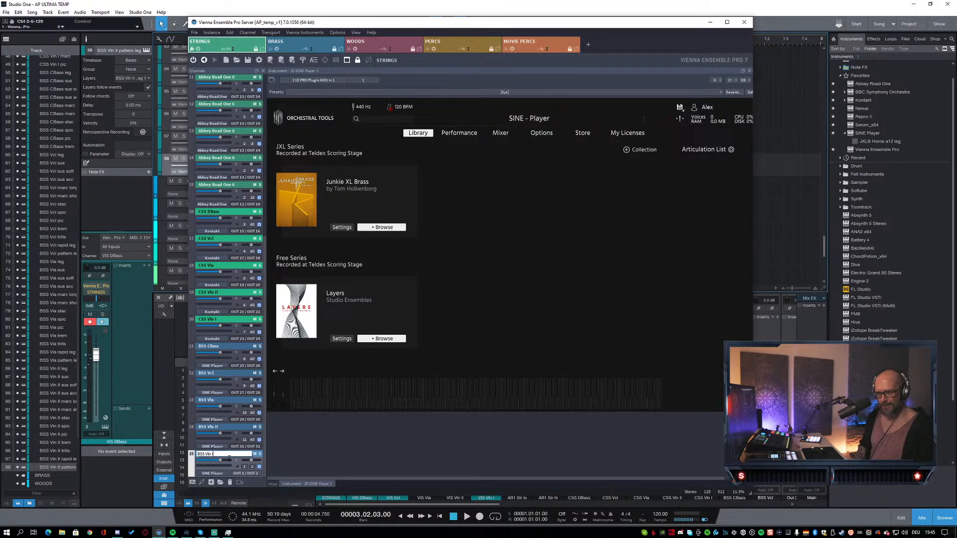
pyautogui.write('ln I')
pyautogui.press('Return')
# Step: Browse the Violins I articulations in Berlin Symphonic Strings and compare them with the articulation list loaded in BSS Vln II
pyautogui.scroll(-15, 528, 297)
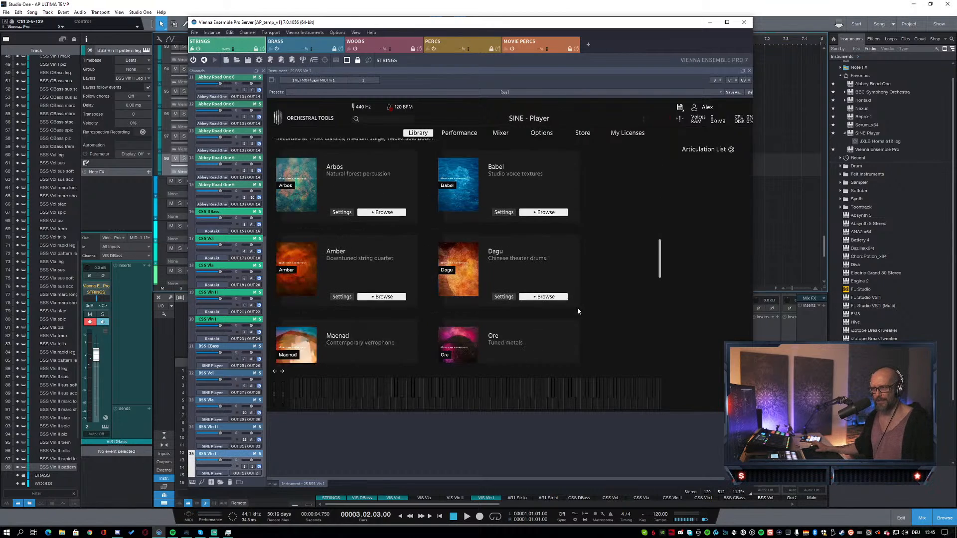
pyautogui.scroll(2, 586, 307)
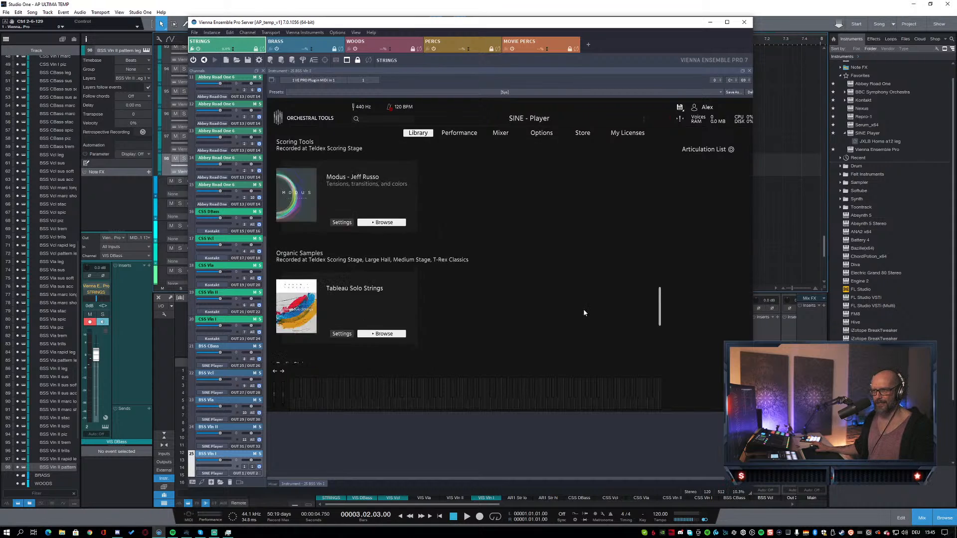
pyautogui.scroll(-2, 548, 310)
pyautogui.click(393, 340)
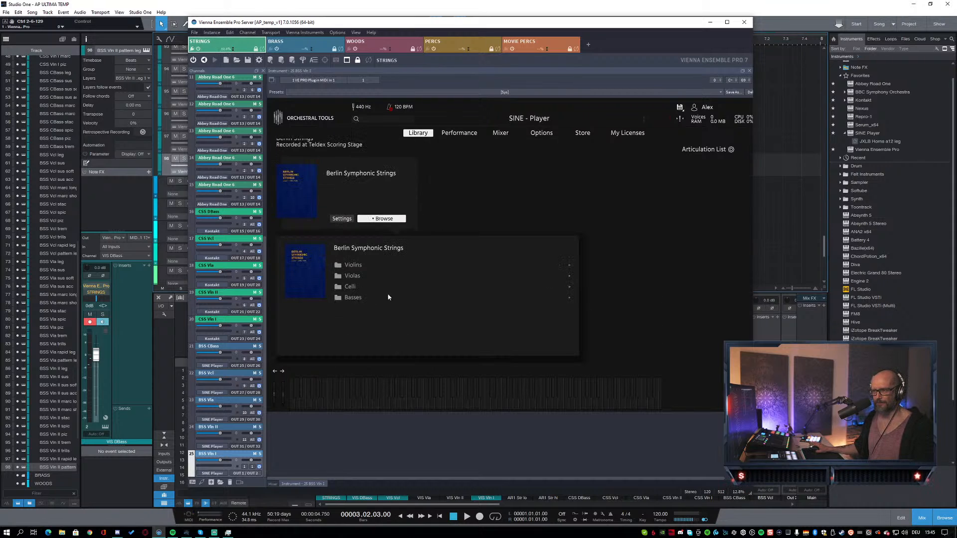
pyautogui.click(358, 268)
pyautogui.click(368, 276)
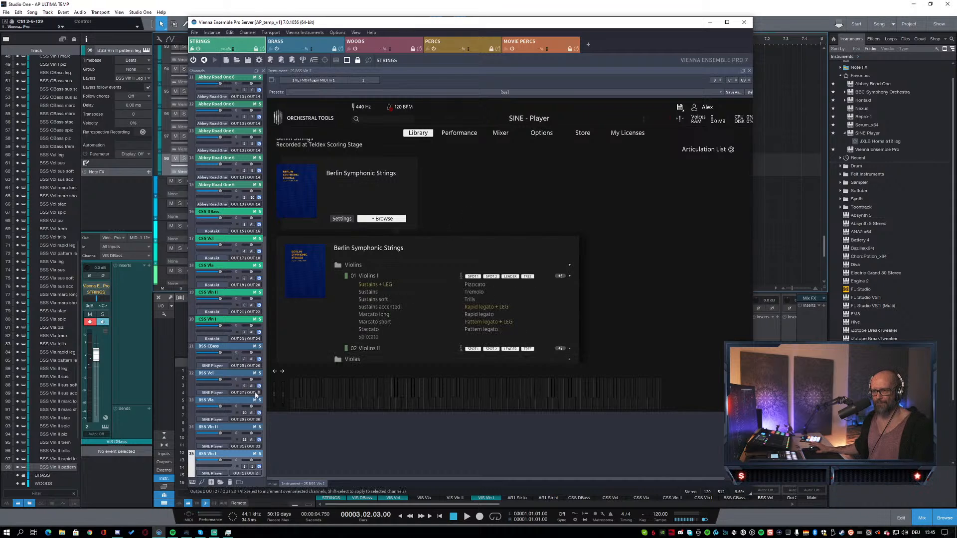
pyautogui.click(226, 430)
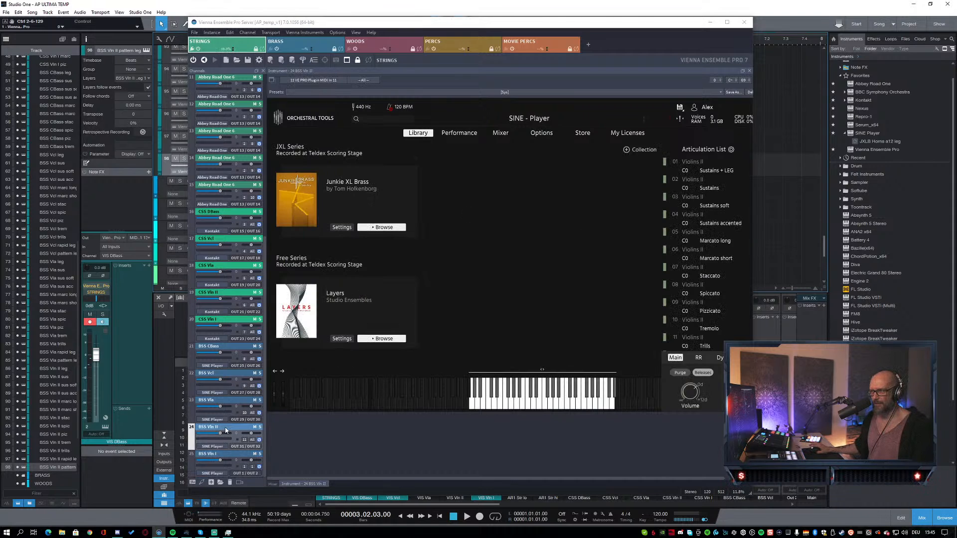
pyautogui.click(225, 455)
# Step: Load the Sustains + LEG and Sustains articulations of Berlin Symphonic Strings Violins I into the BSS Vln I player
pyautogui.scroll(-10, 587, 299)
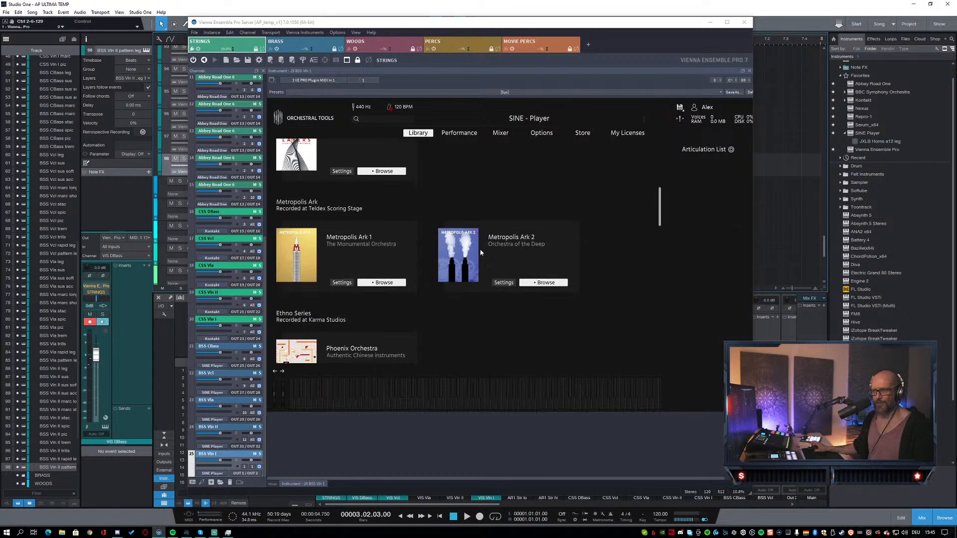
pyautogui.scroll(-3, 586, 302)
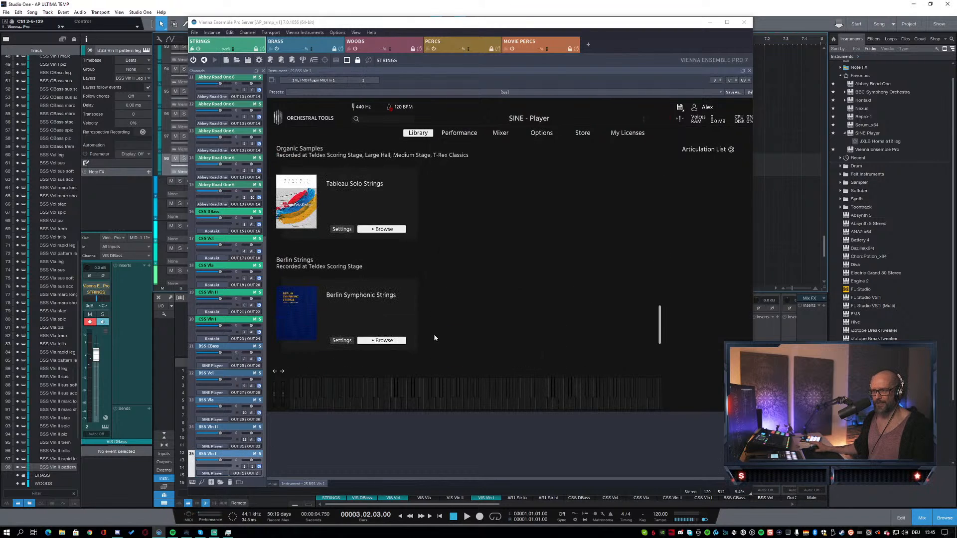
pyautogui.click(384, 348)
pyautogui.click(354, 264)
pyautogui.click(368, 274)
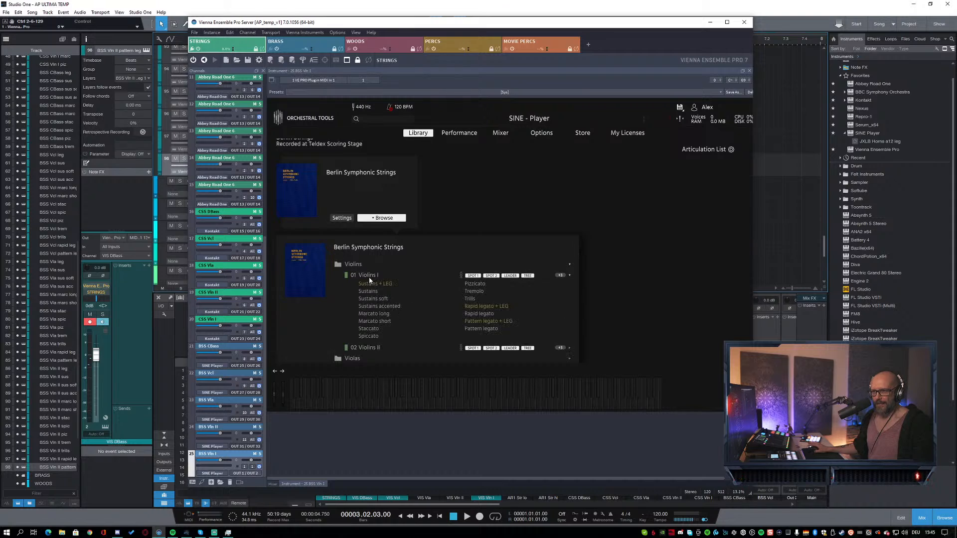
pyautogui.scroll(-3, 417, 293)
pyautogui.moveTo(384, 231); pyautogui.dragTo(718, 188)
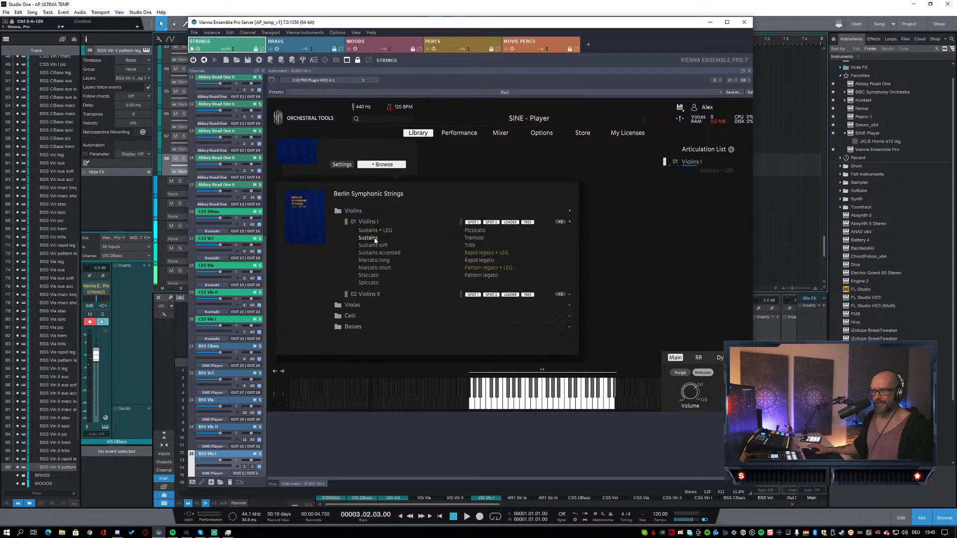
pyautogui.moveTo(370, 238); pyautogui.dragTo(702, 213)
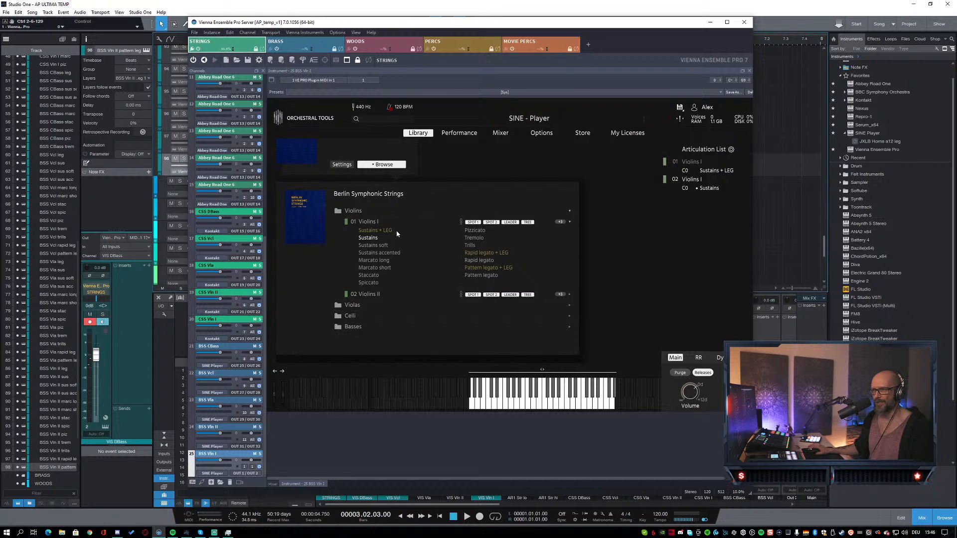
# Step: Add Violins I Sustains soft, Sustains accented, Marcato long, Marcato short, Staccato, Spiccato, Pizzicato and Tremolo to the BSS Vln I articulation list
pyautogui.click(374, 245)
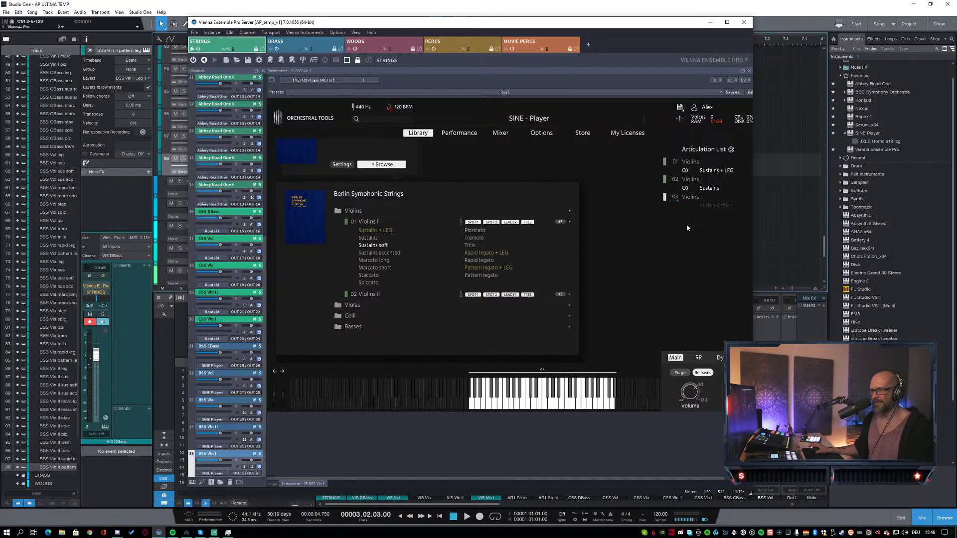
pyautogui.click(388, 254)
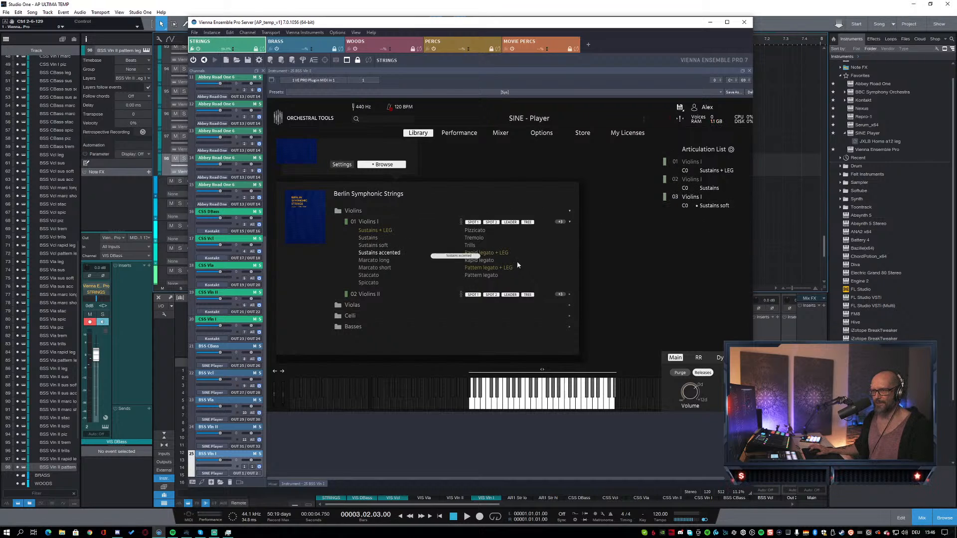
pyautogui.click(381, 261)
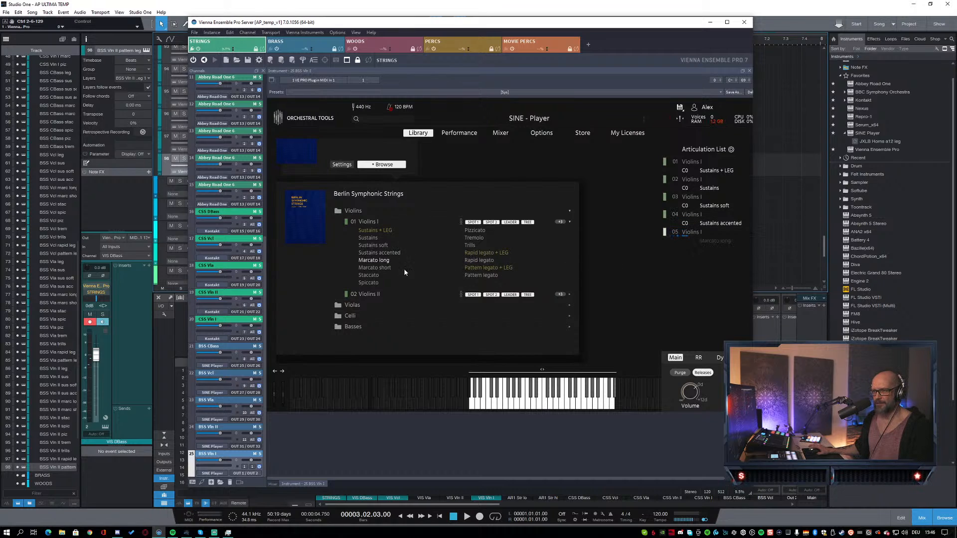
pyautogui.click(378, 268)
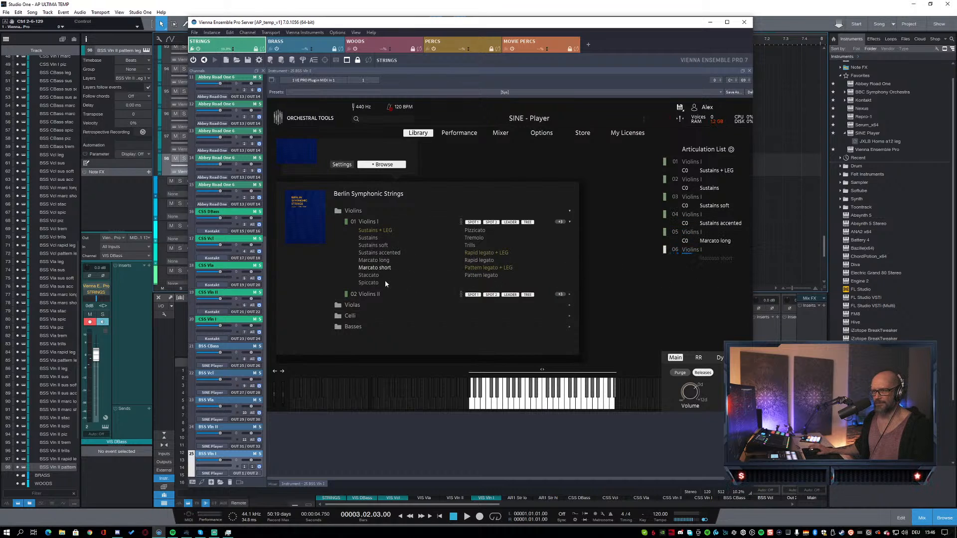
pyautogui.click(369, 275)
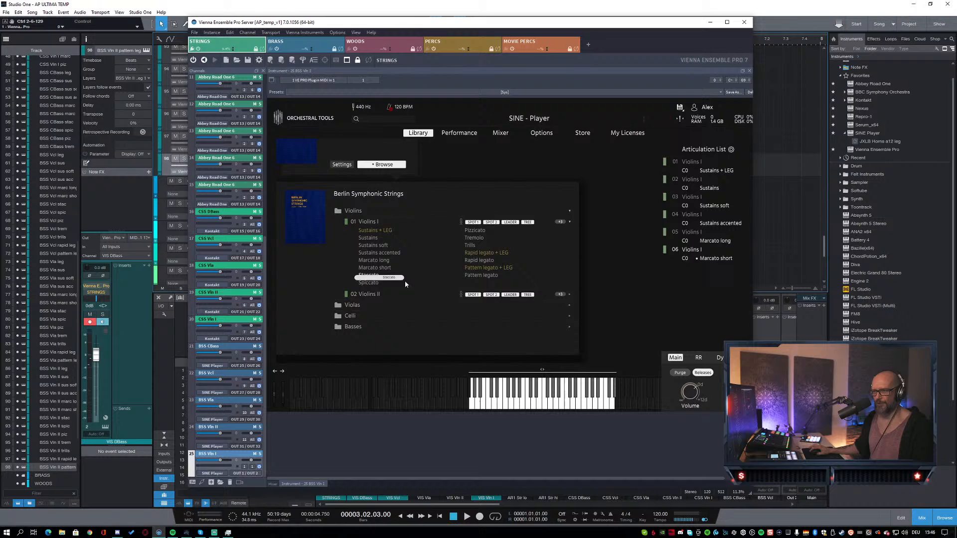
pyautogui.click(369, 282)
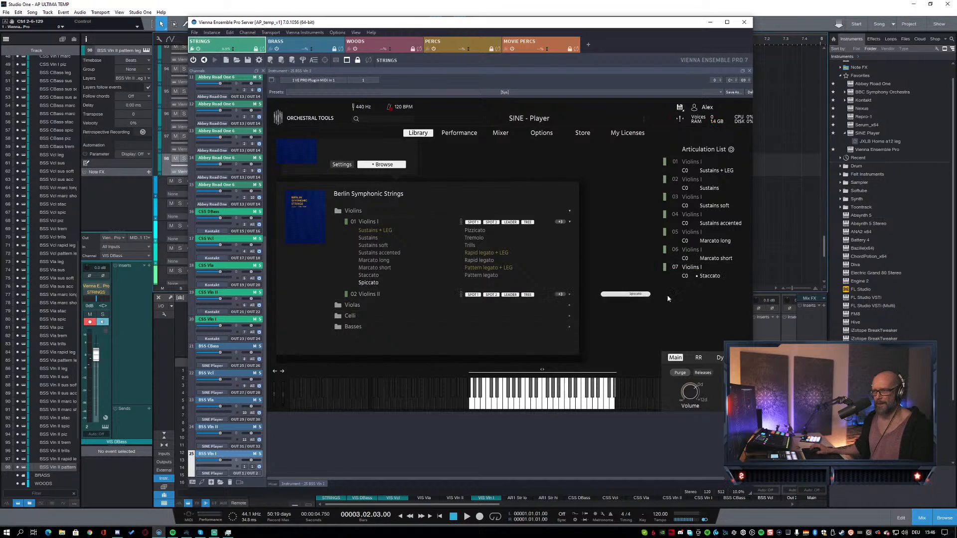
pyautogui.click(504, 230)
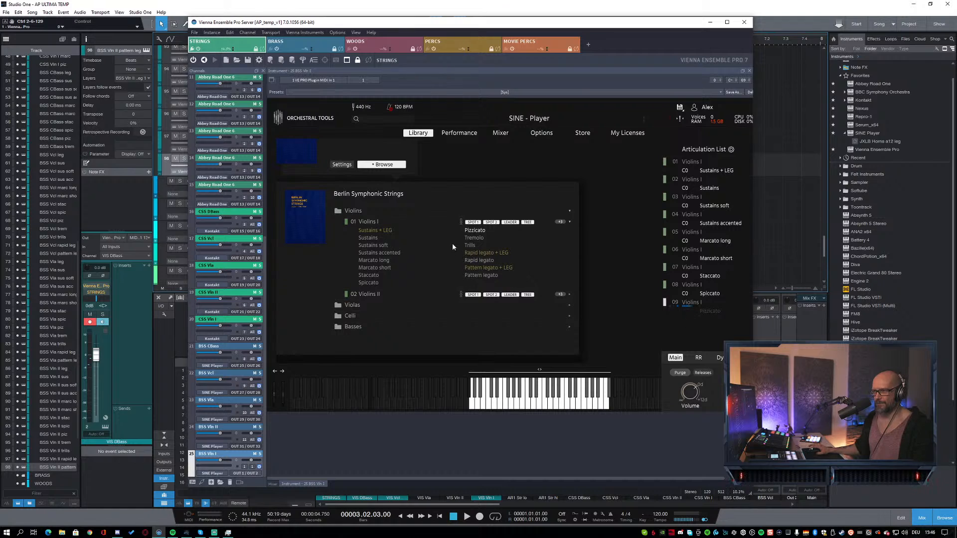
pyautogui.click(474, 238)
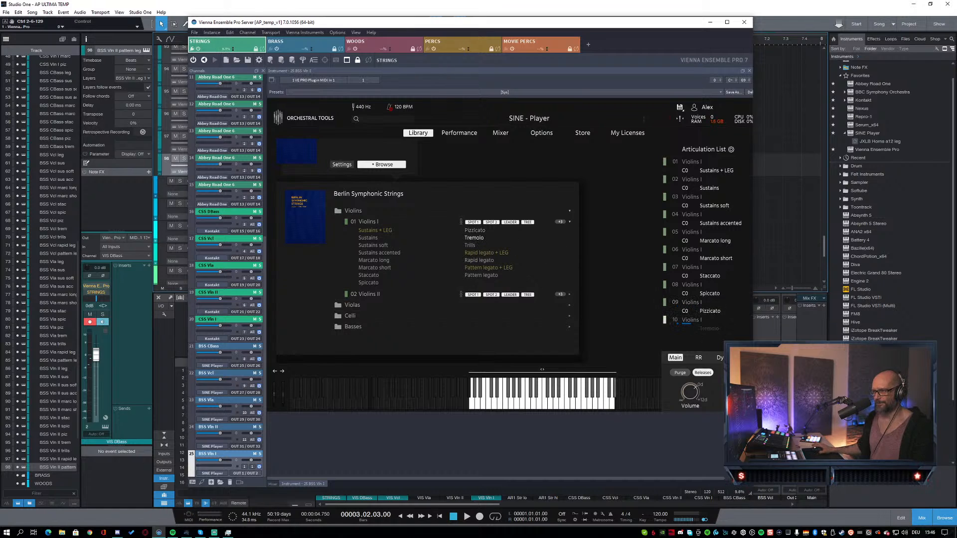
# Step: Enlarge the SINE Player and the server window, and reposition the window so the full articulation list fits
pyautogui.moveTo(504, 479); pyautogui.dragTo(532, 479)
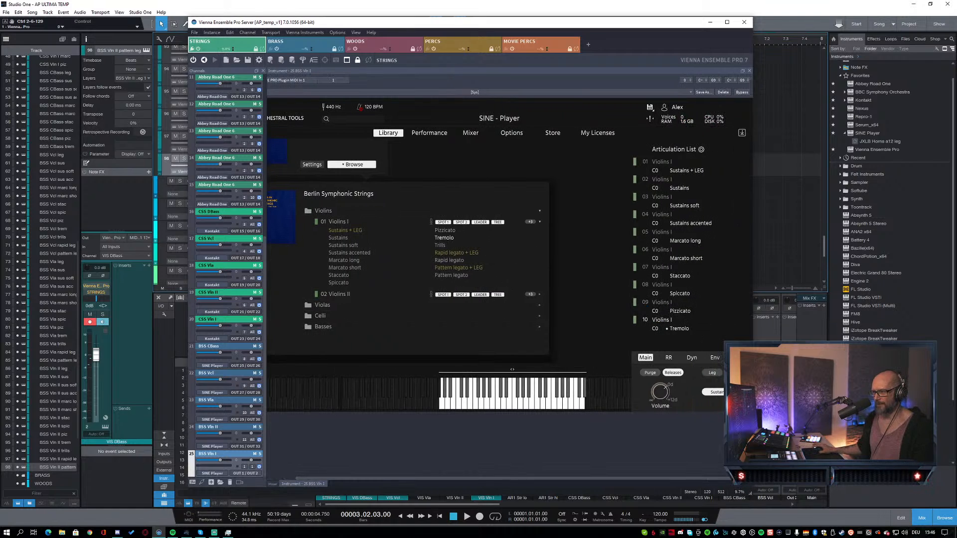
pyautogui.moveTo(747, 409); pyautogui.dragTo(758, 450)
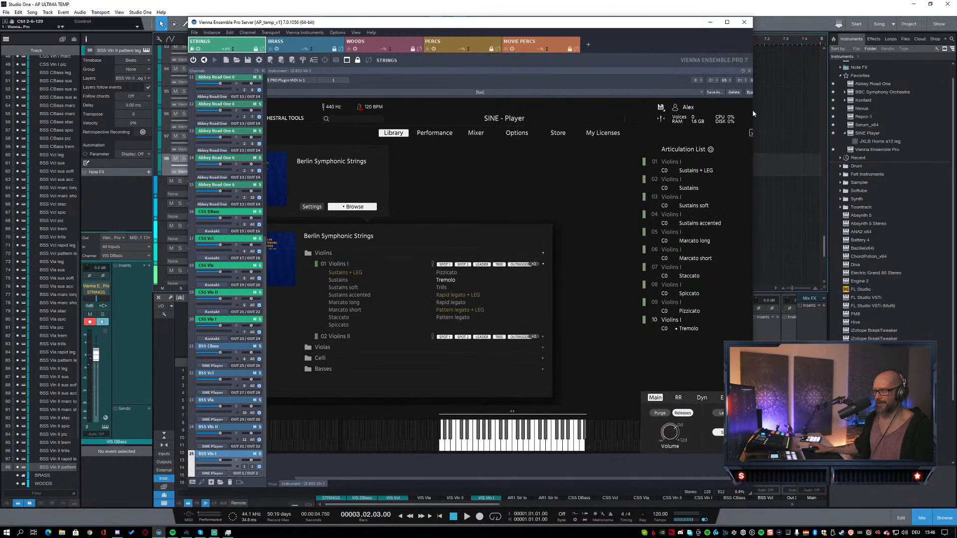
pyautogui.moveTo(752, 109); pyautogui.dragTo(870, 109)
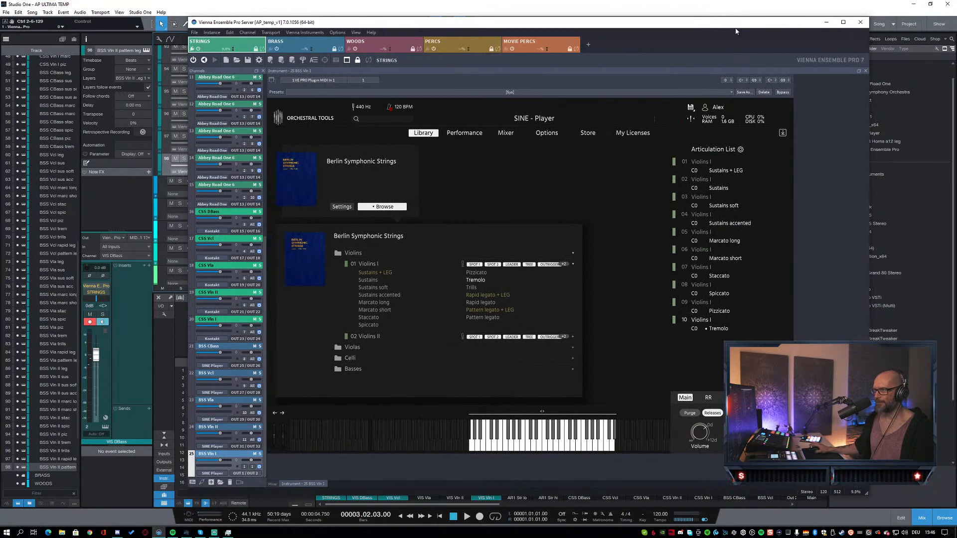
pyautogui.moveTo(745, 26); pyautogui.dragTo(656, 28)
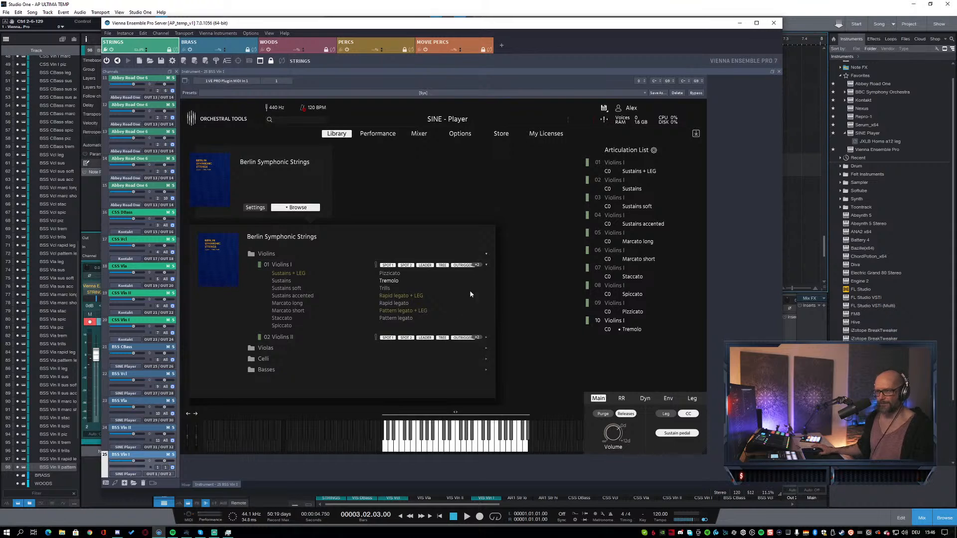
# Step: Add Violins I Trills, Rapid legato + LEG and Pattern legato + LEG to the BSS Vln I articulation list
pyautogui.doubleClick(389, 289)
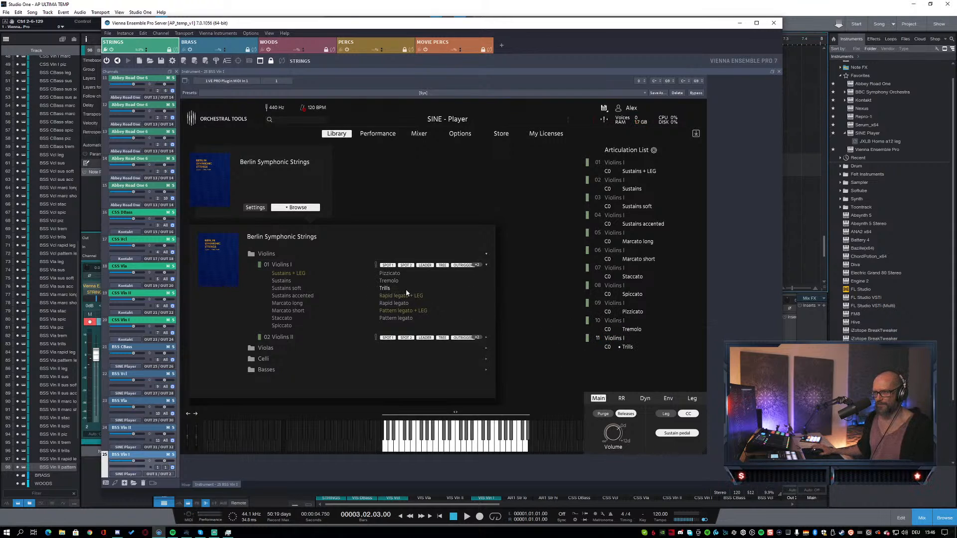
pyautogui.moveTo(397, 298); pyautogui.dragTo(644, 374)
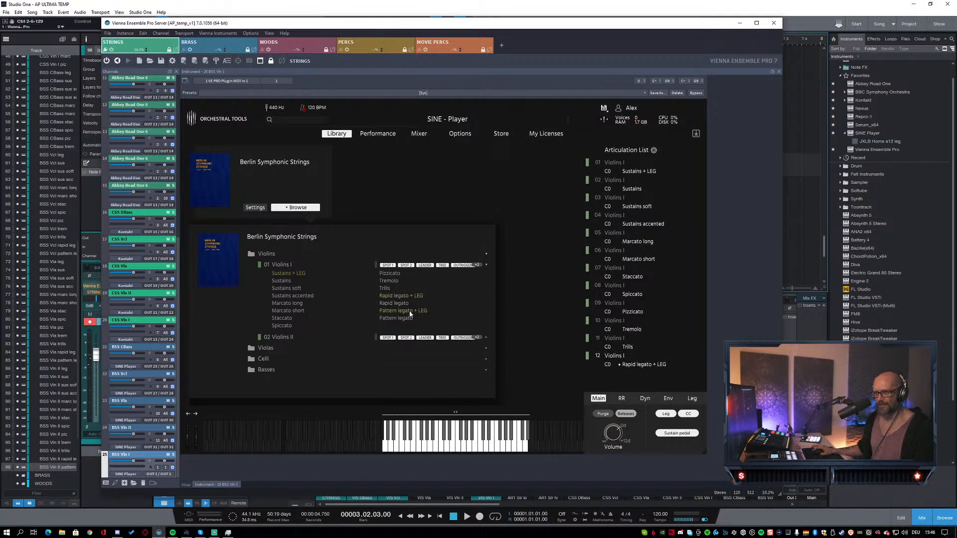
pyautogui.moveTo(405, 310); pyautogui.dragTo(616, 382)
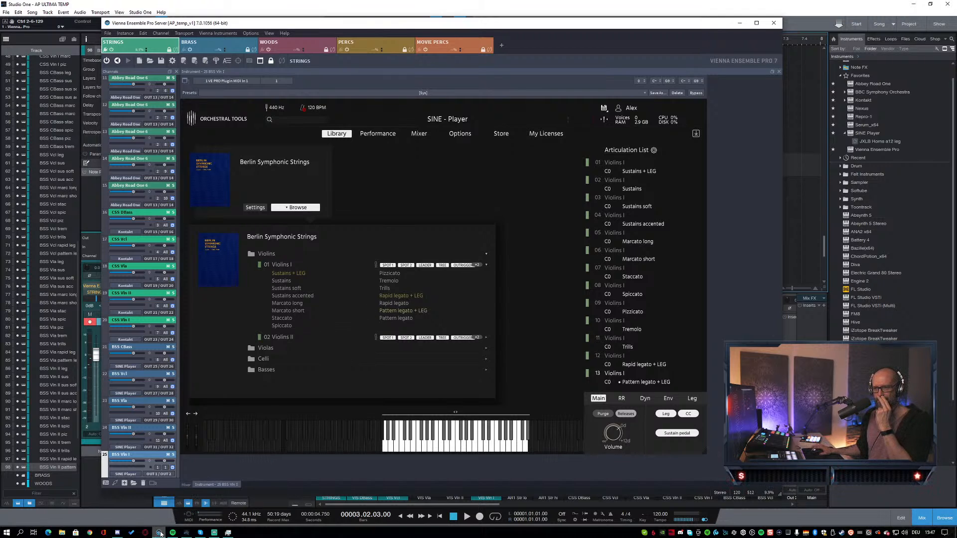
# Step: Set the BSS Vln I channel's MIDI input to VE PRO Plugin MIDI In 12 and its MIDI channel to All
pyautogui.moveTo(160, 534)
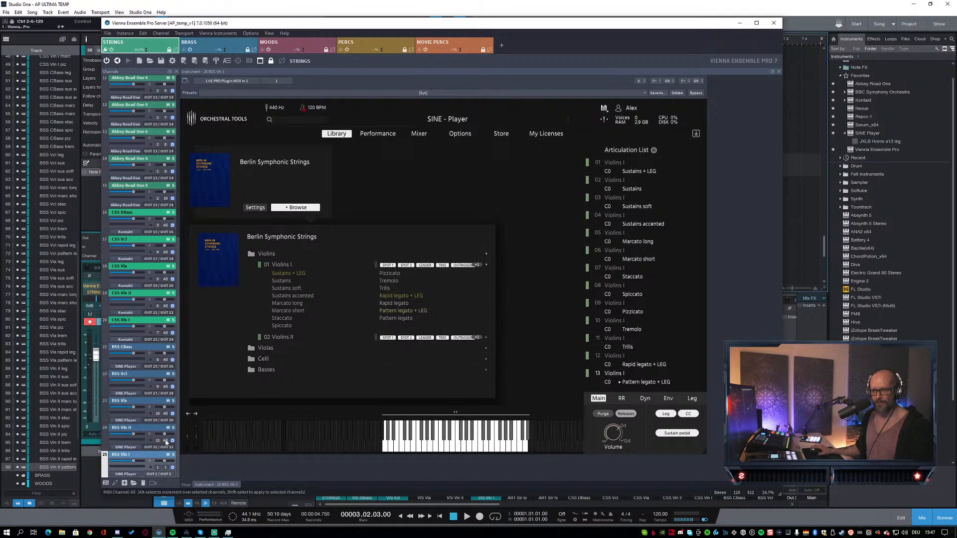
pyautogui.click(157, 467)
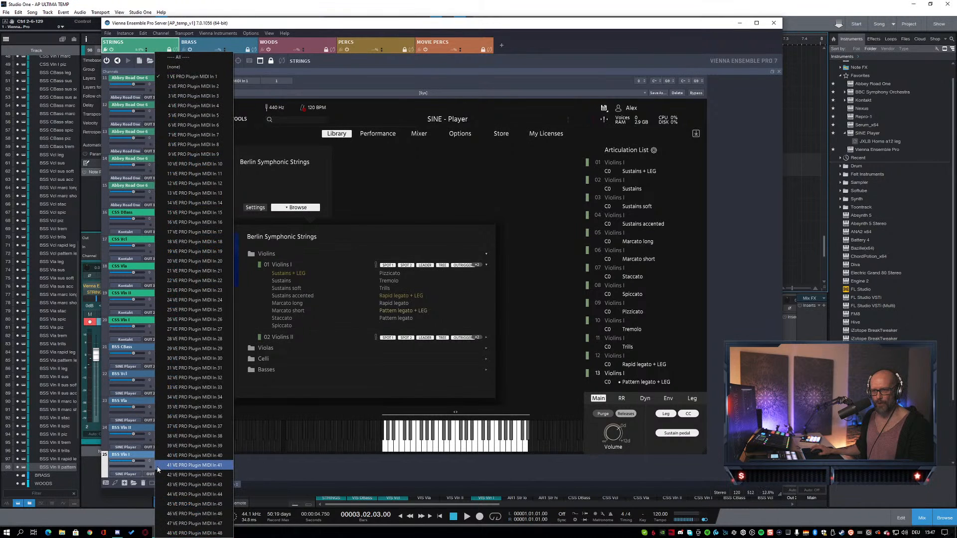
pyautogui.click(187, 184)
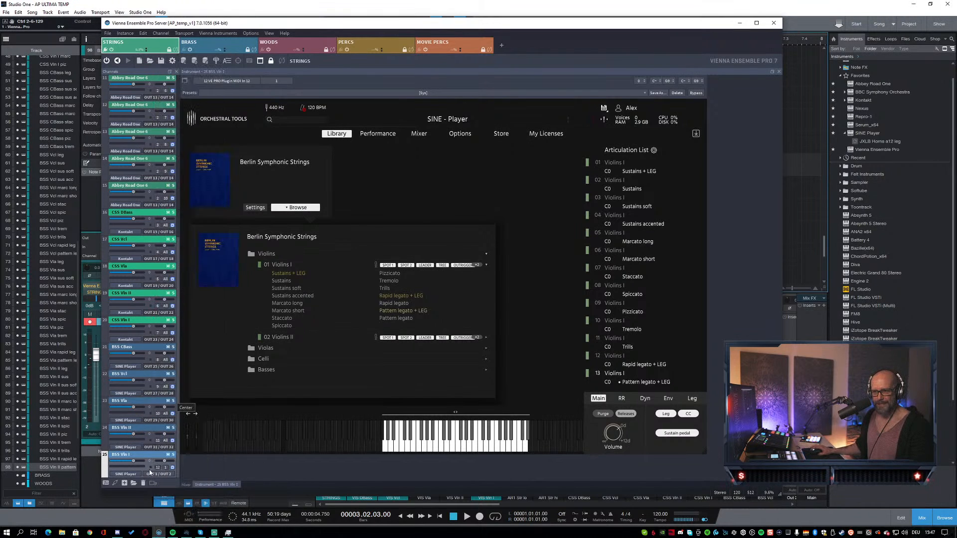
pyautogui.click(167, 468)
pyautogui.click(181, 366)
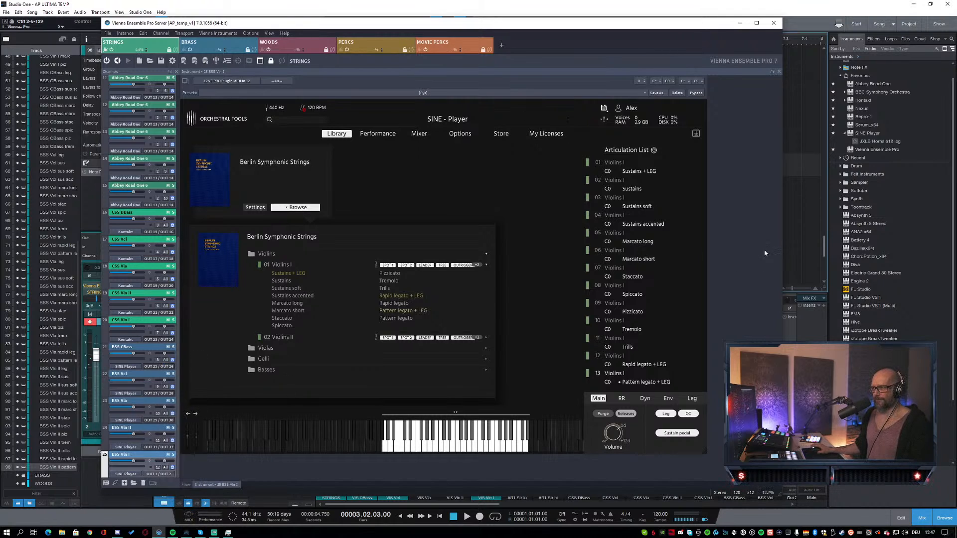
# Step: Switch to Studio One, duplicate the BSS Vln II pattern leg track and rename the copy BSS Vln I leg
pyautogui.click(790, 242)
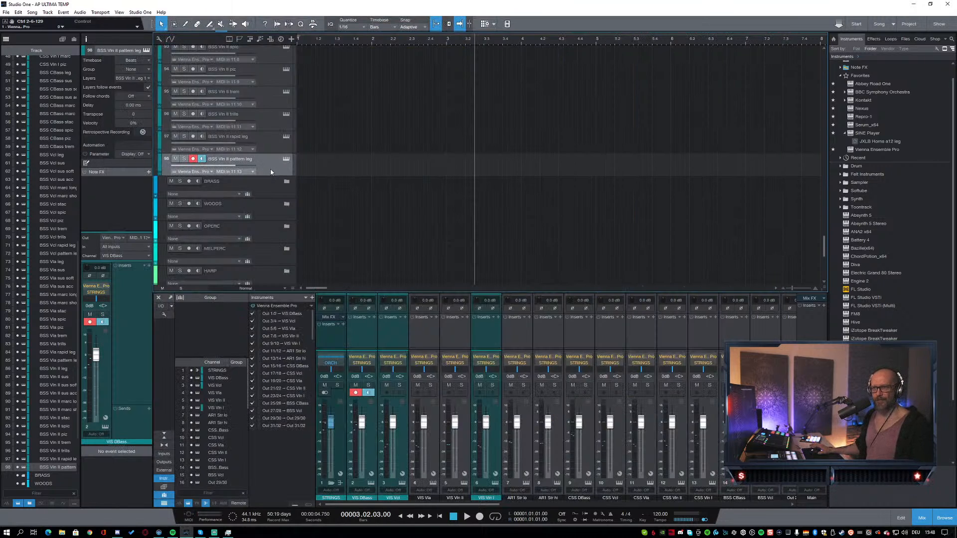
pyautogui.hotkey('shift', 'd')
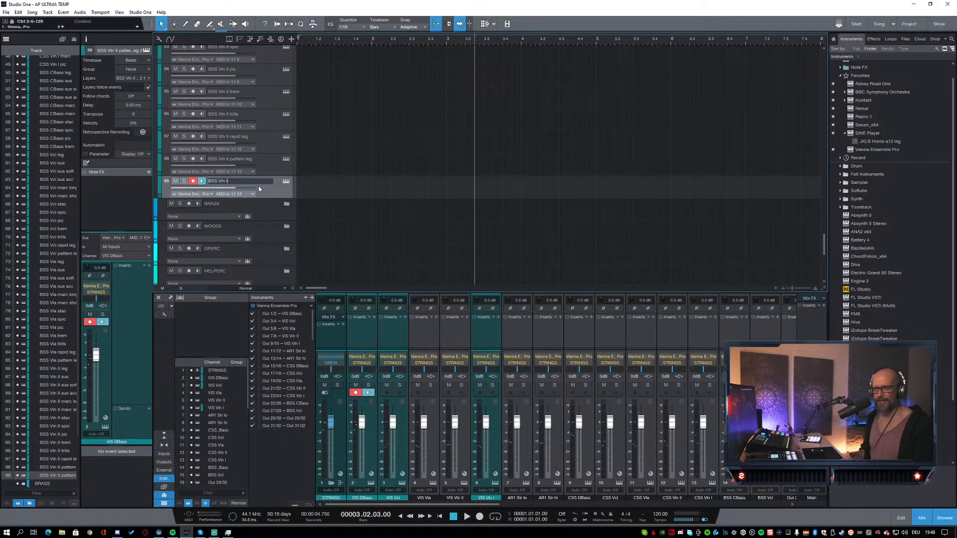
pyautogui.press('BackSpace')
pyautogui.press('BackSpace')
pyautogui.press('BackSpace')
pyautogui.press('BackSpace')
pyautogui.press('BackSpace')
pyautogui.press('BackSpace')
pyautogui.write('leg')
pyautogui.press('Return')
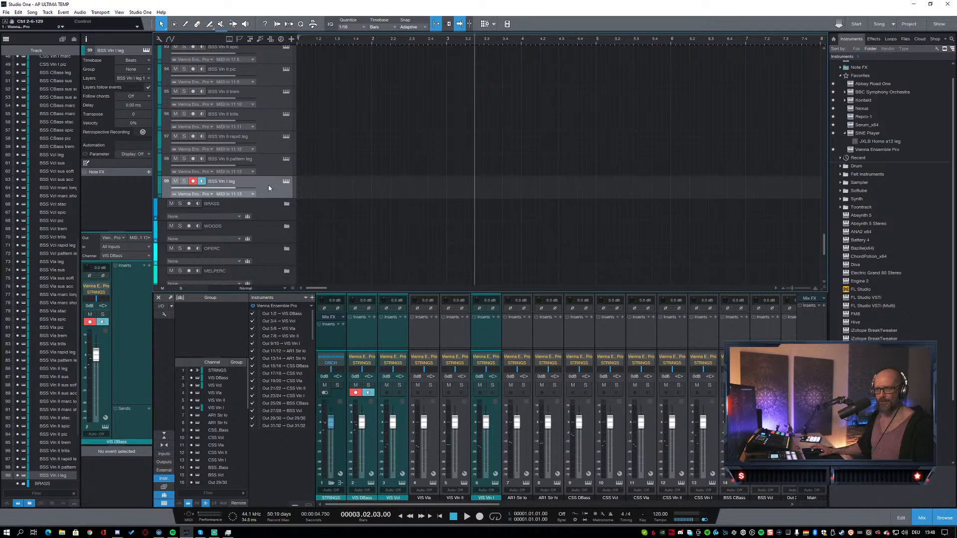
# Step: Route the BSS Vln I leg track to MIDI In 12 1 and duplicate it twelve times
pyautogui.click(245, 194)
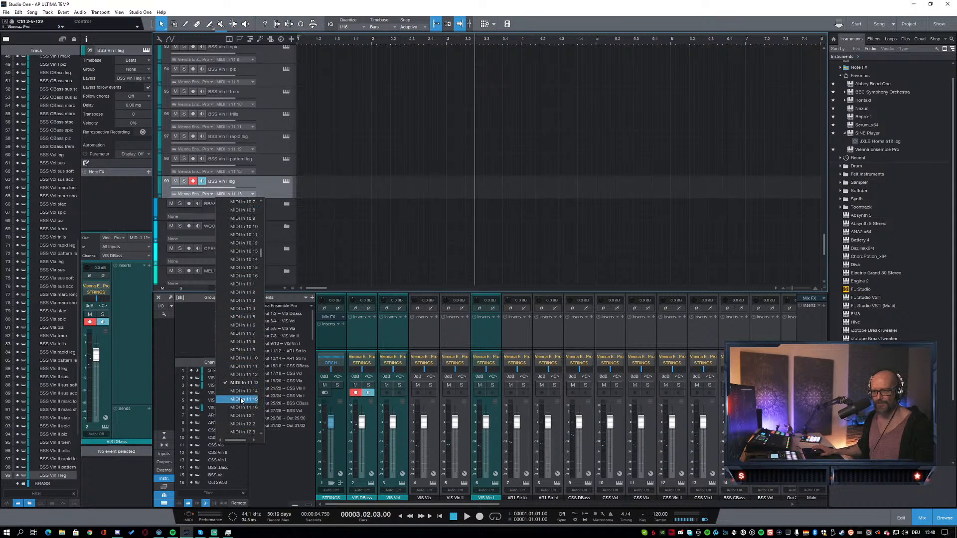
pyautogui.click(244, 416)
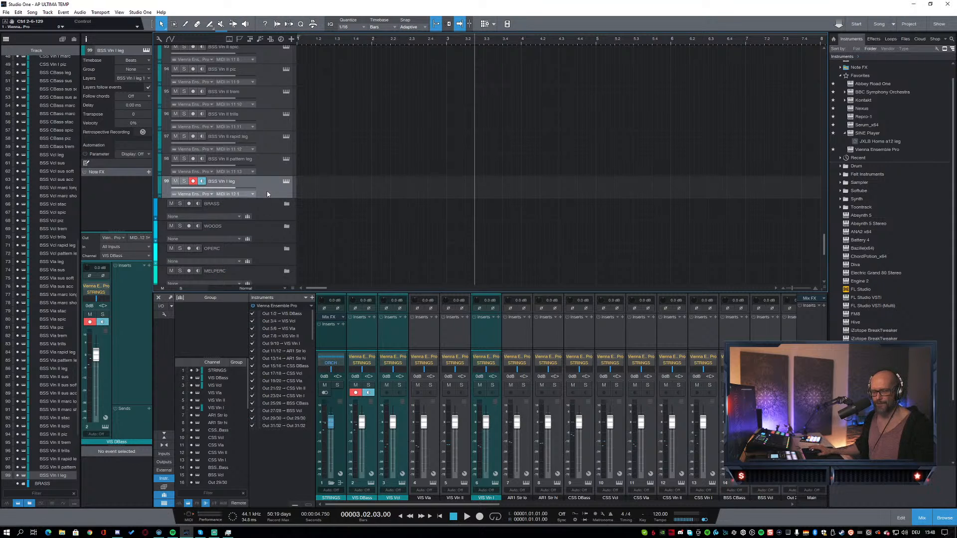
pyautogui.hotkey('shift', 'd')
pyautogui.hotkey('shift', 'd')
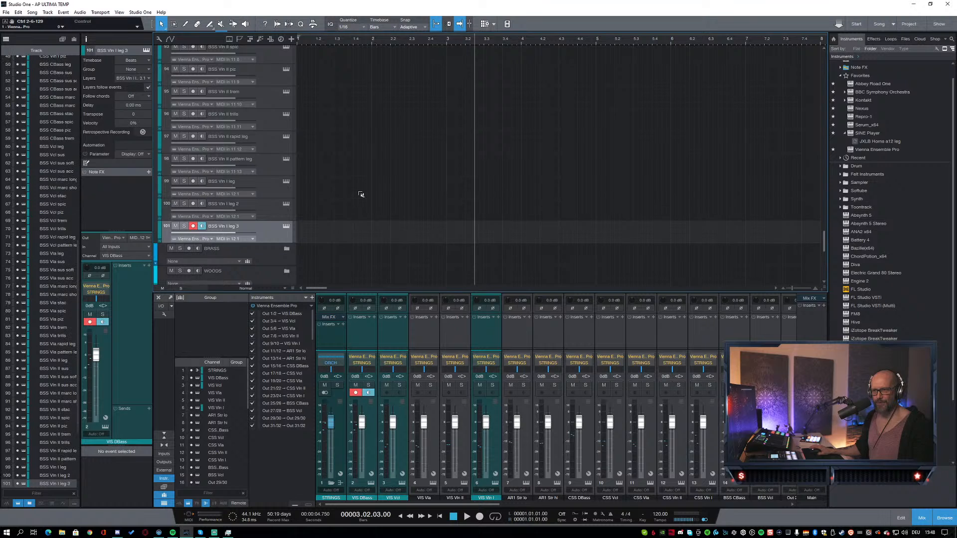
pyautogui.hotkey('shift', 'd')
pyautogui.hotkey('shift', 'd')
pyautogui.hotkey('shift', 'd')
pyautogui.hotkey('shift', 'd')
pyautogui.hotkey('shift', 'd')
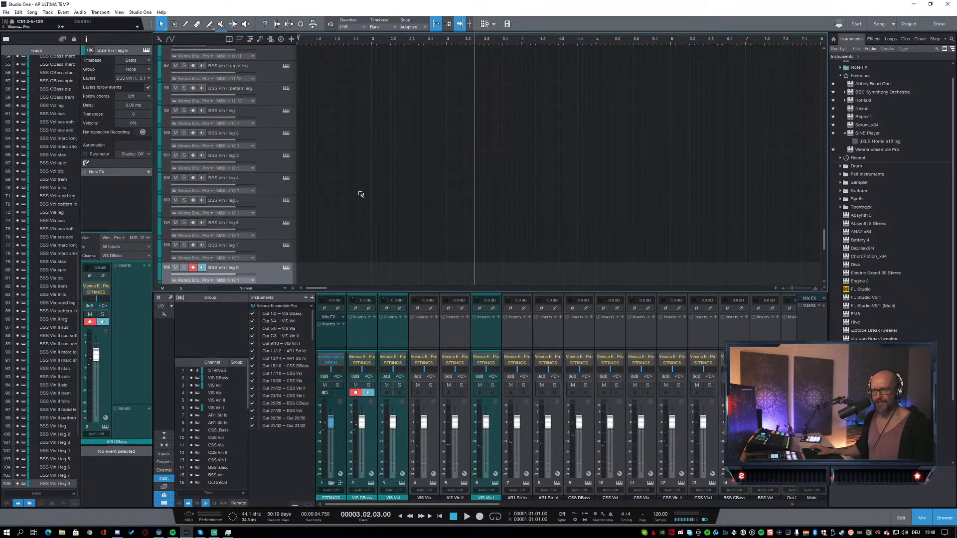
pyautogui.hotkey('shift', 'd')
pyautogui.hotkey('shift', 'd')
pyautogui.hotkey('shift', 'd')
pyautogui.hotkey('shift', 'd')
pyautogui.hotkey('shift', 'd')
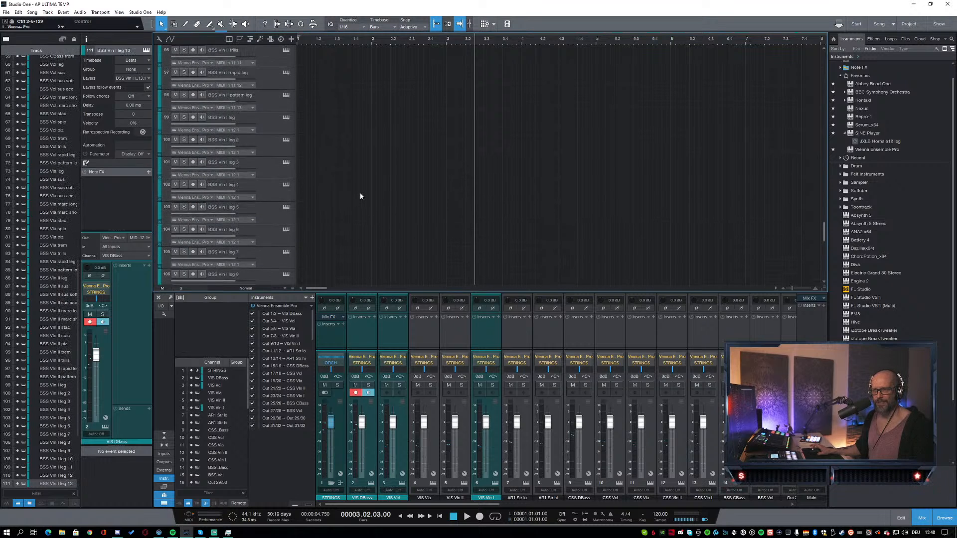
# Step: Route the BSS Vln I leg 2 track to MIDI In 12 2 and BSS Vln I leg 3 to MIDI In 12 3
pyautogui.scroll(2, 360, 194)
pyautogui.click(269, 208)
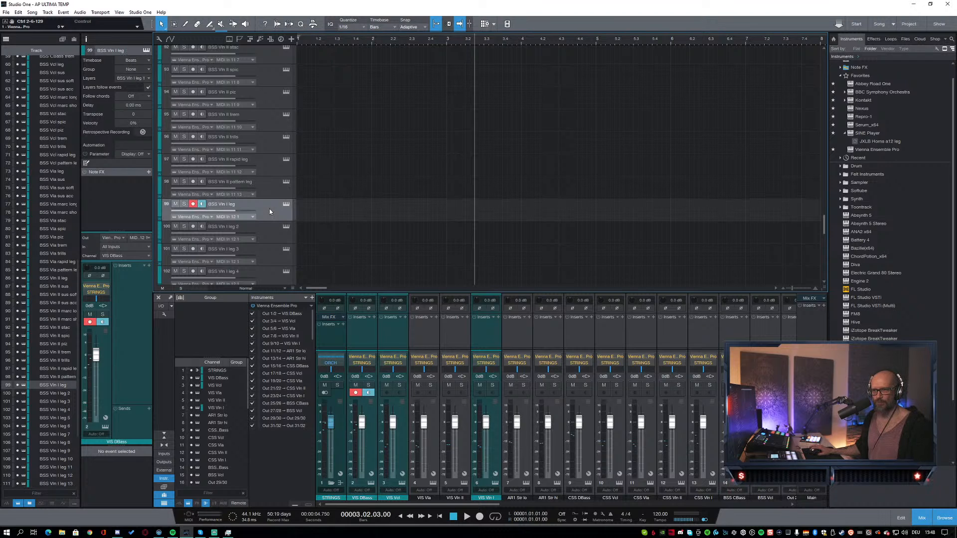
pyautogui.scroll(-2, 373, 197)
pyautogui.click(254, 186)
pyautogui.click(245, 197)
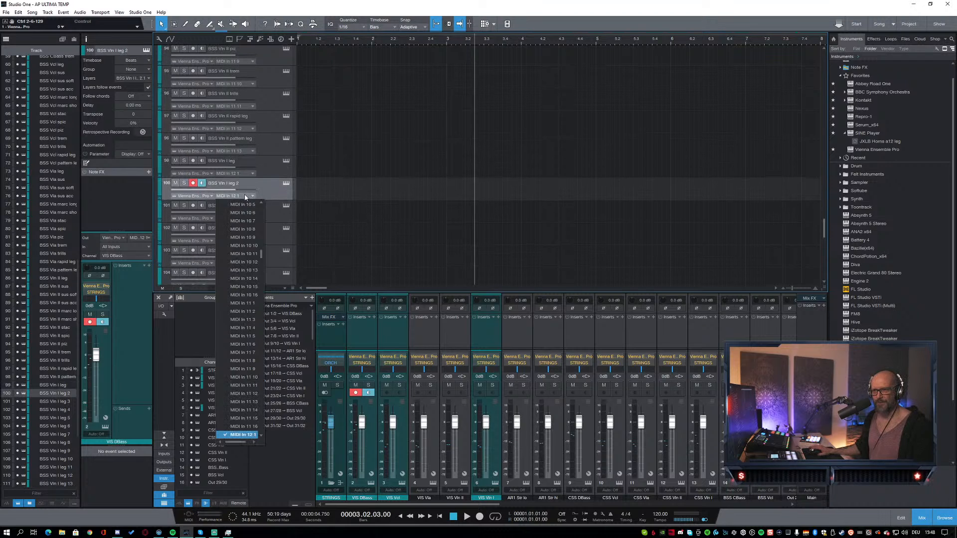
pyautogui.click(243, 407)
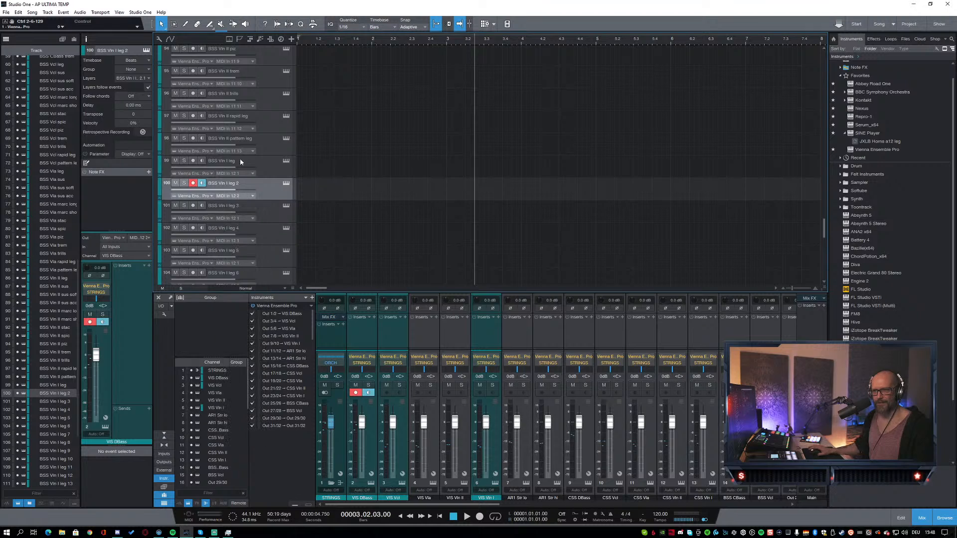
pyautogui.click(270, 170)
pyautogui.click(265, 190)
pyautogui.click(265, 210)
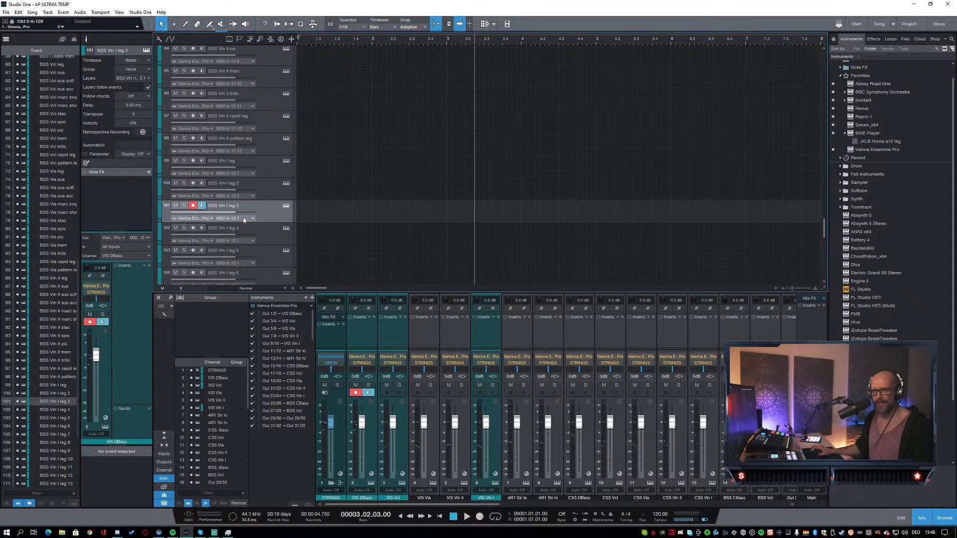
pyautogui.click(243, 219)
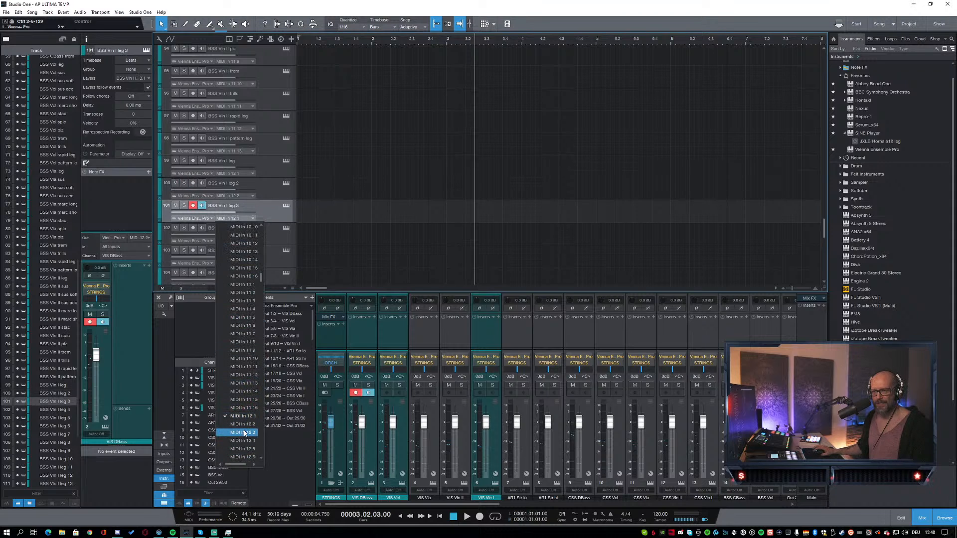
pyautogui.click(244, 432)
# Step: Route the BSS Vln I leg 4 track to MIDI In 12 4 and BSS Vln I leg 5 to MIDI In 12 5
pyautogui.click(271, 232)
pyautogui.click(244, 240)
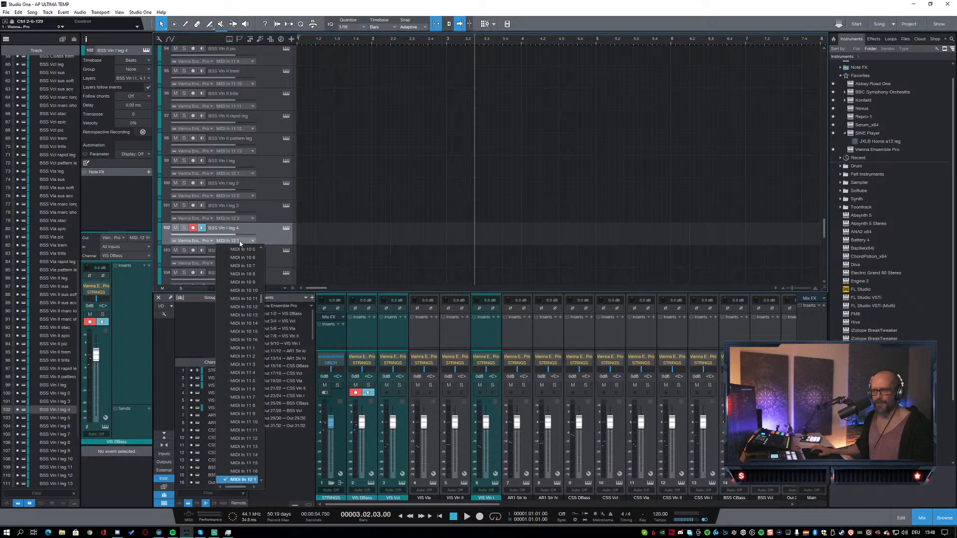
pyautogui.click(244, 438)
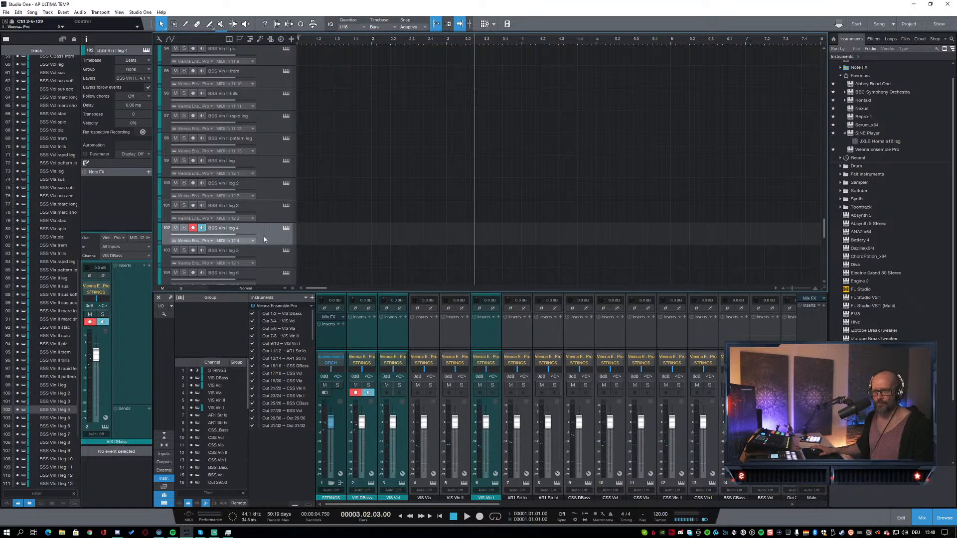
pyautogui.click(274, 261)
pyautogui.click(244, 264)
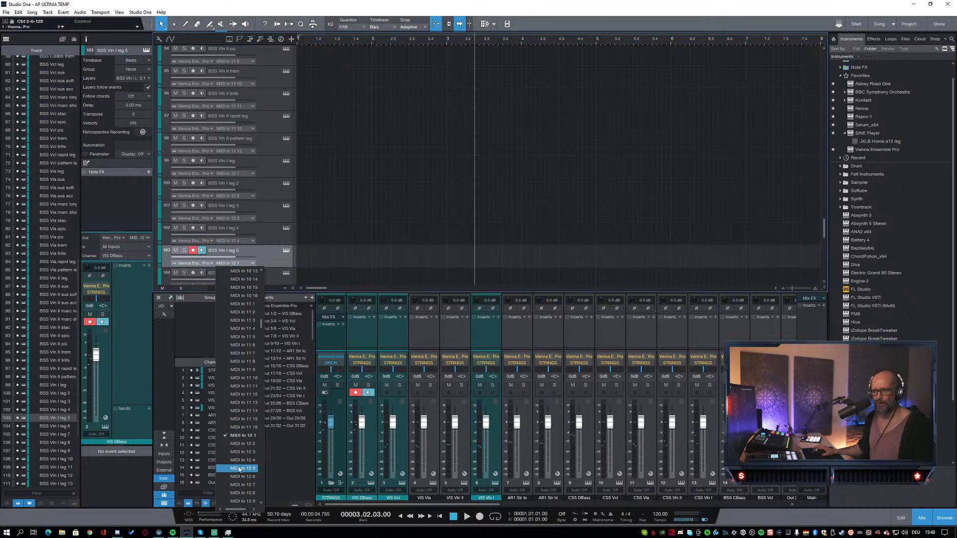
pyautogui.click(243, 468)
# Step: Route the BSS Vln I leg 6 track to MIDI In 12 6 and BSS Vln I leg 7 to MIDI In 12 7
pyautogui.scroll(-2, 319, 239)
pyautogui.click(272, 233)
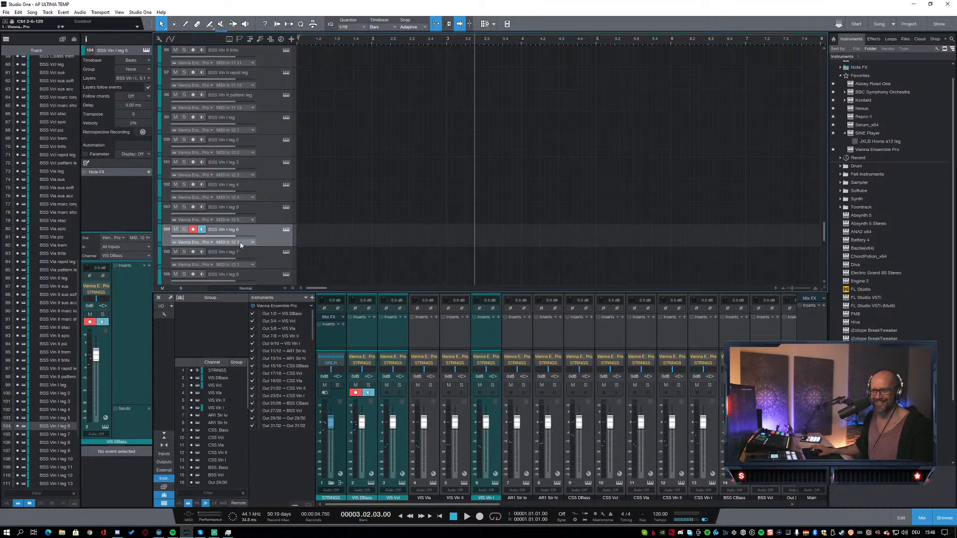
pyautogui.click(242, 242)
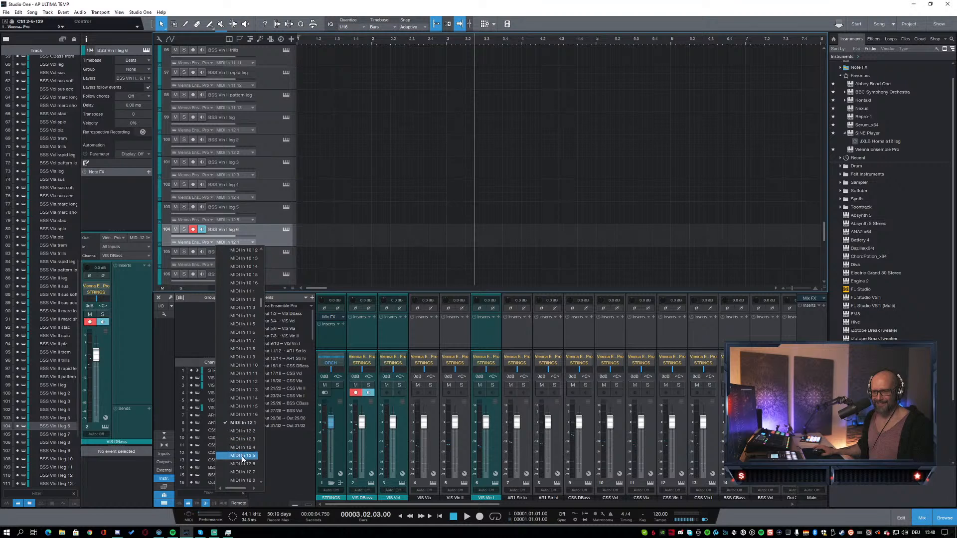
pyautogui.click(243, 480)
pyautogui.click(277, 260)
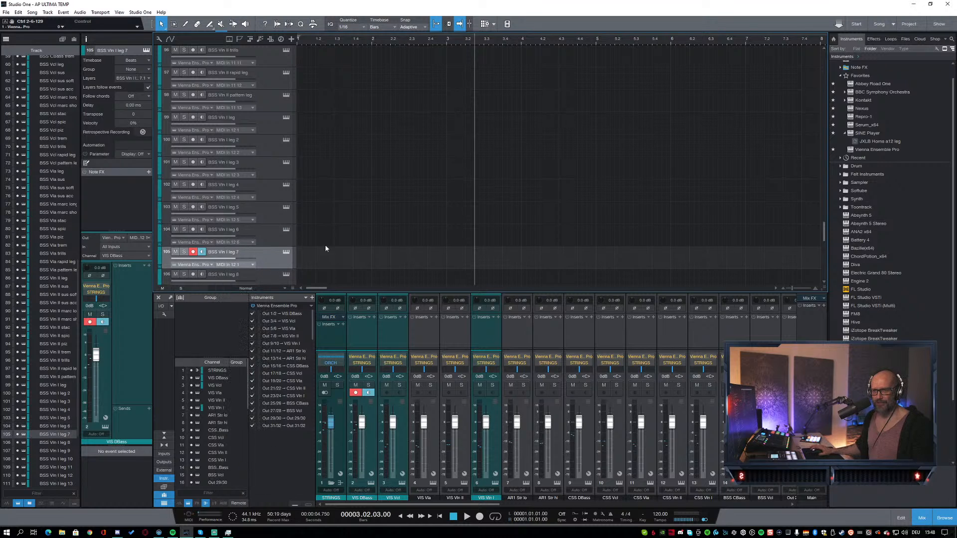
pyautogui.scroll(-2, 269, 209)
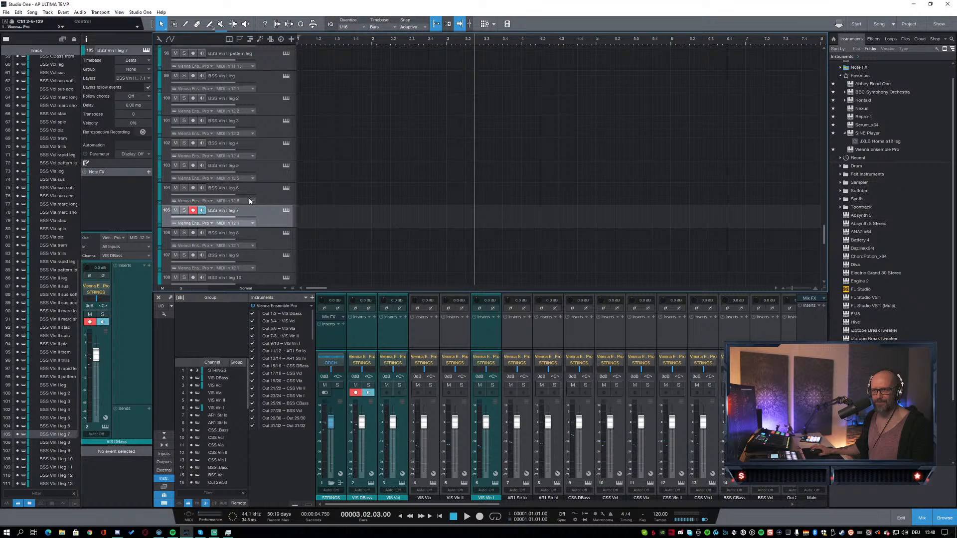
pyautogui.click(243, 225)
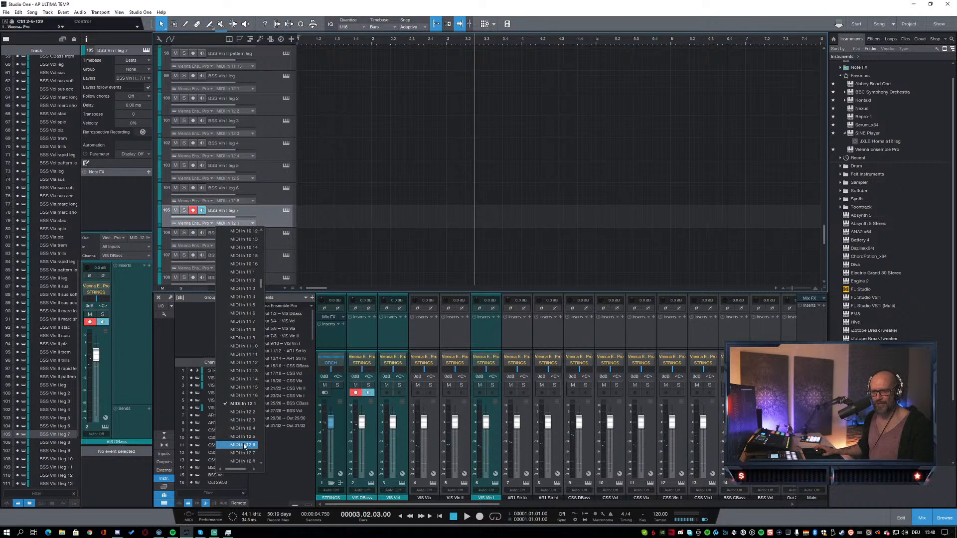
pyautogui.click(247, 456)
# Step: Route the BSS Vln I leg 8 track to MIDI In 12 8 and BSS Vln I leg 9 to MIDI In 12 9
pyautogui.click(267, 239)
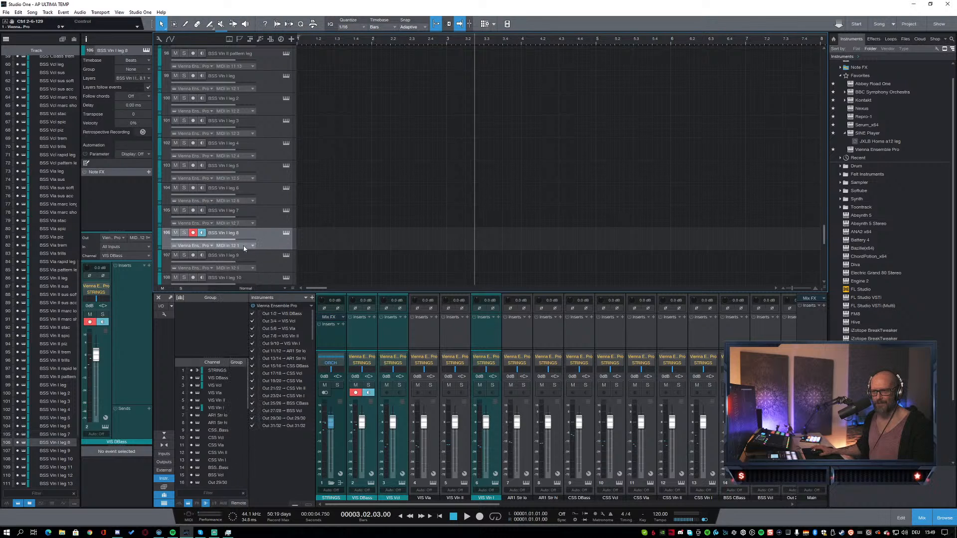
pyautogui.click(243, 245)
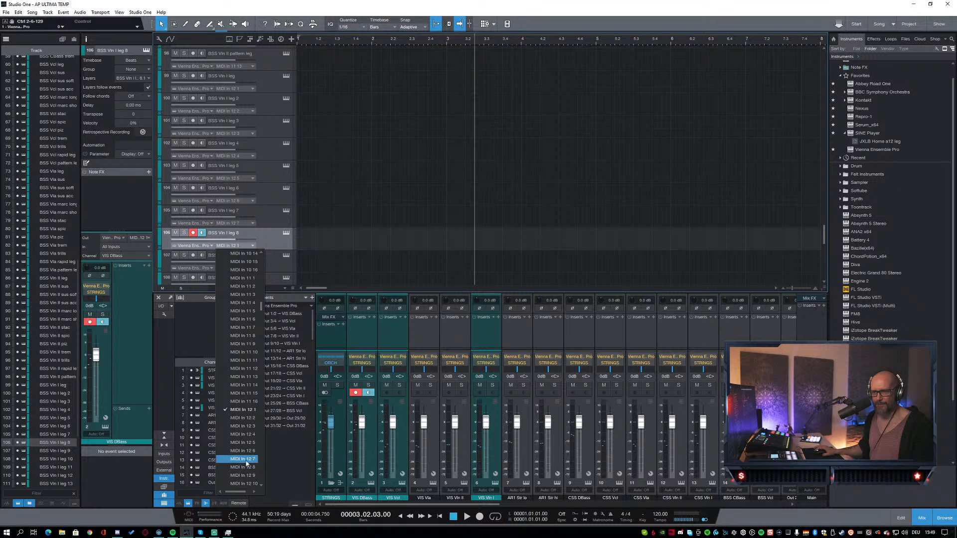
pyautogui.click(243, 467)
pyautogui.click(267, 261)
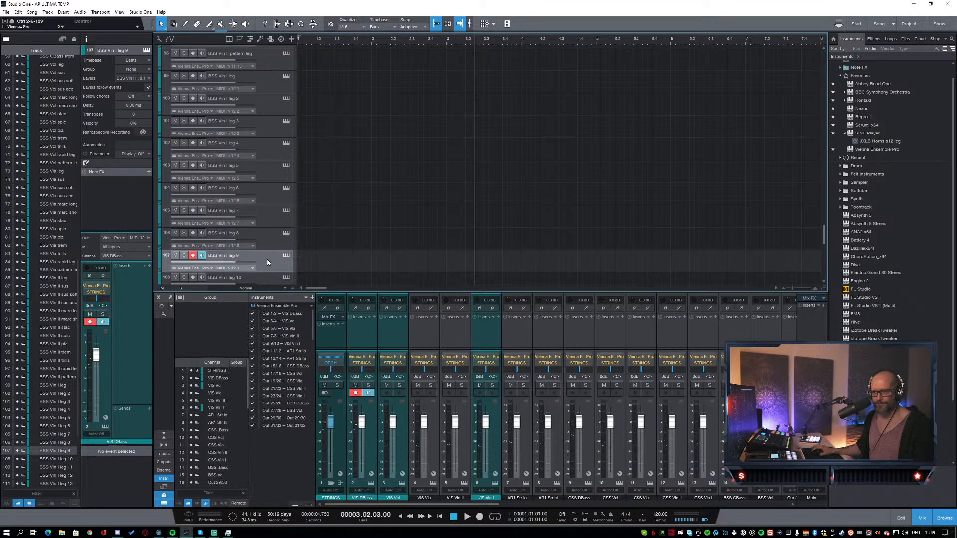
pyautogui.click(242, 268)
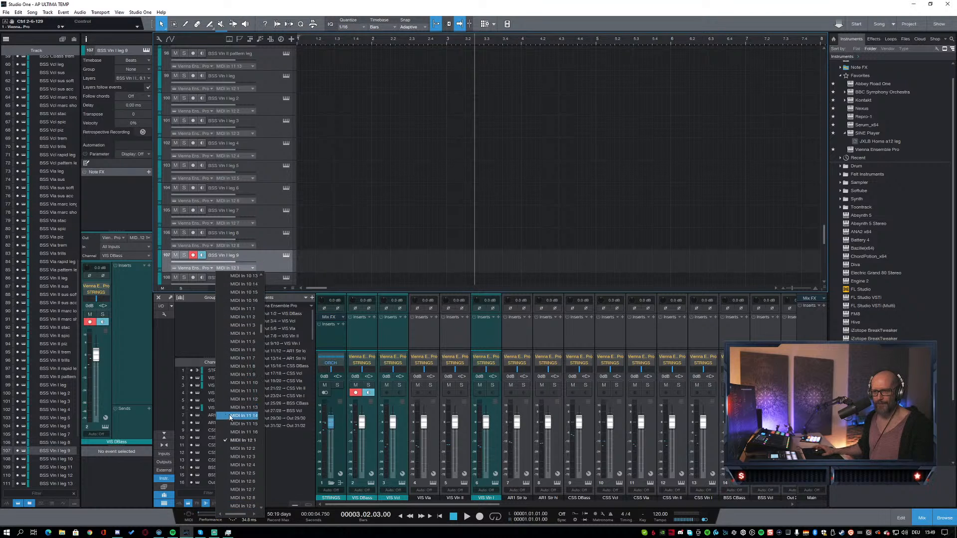
pyautogui.click(242, 506)
# Step: Route the BSS Vln I leg 10 track to MIDI In 12 10 and BSS Vln I leg 11 to MIDI In 12 11
pyautogui.scroll(-2, 353, 214)
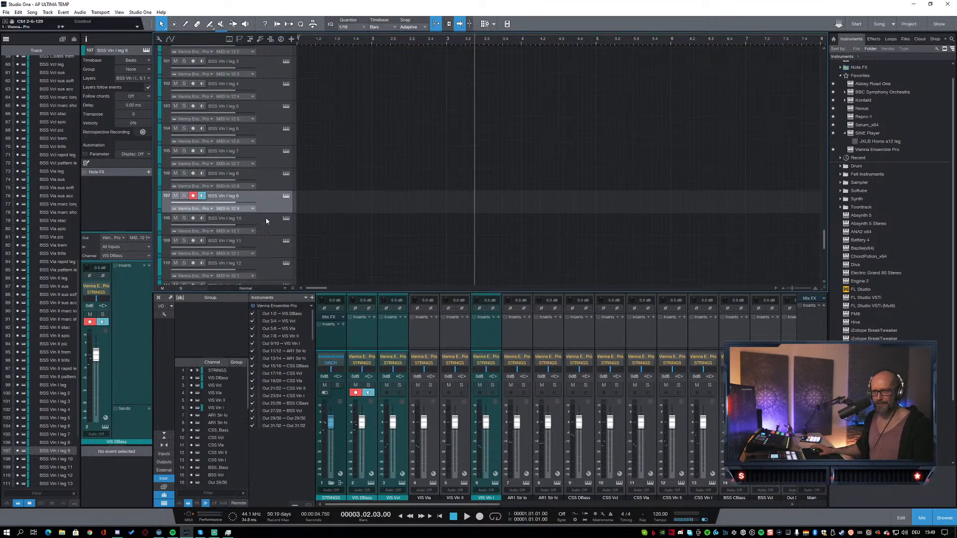
pyautogui.click(264, 224)
pyautogui.click(240, 231)
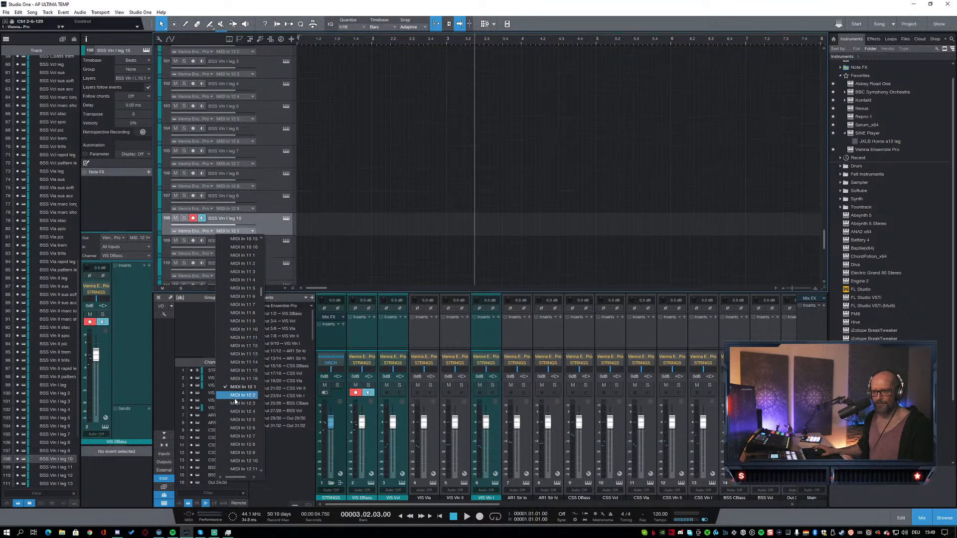
pyautogui.click(242, 432)
pyautogui.click(274, 246)
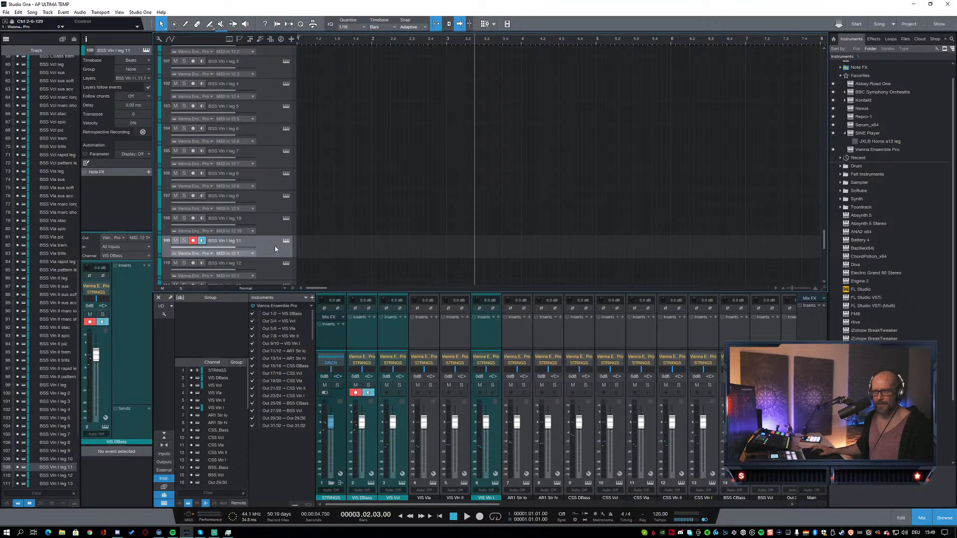
pyautogui.click(235, 254)
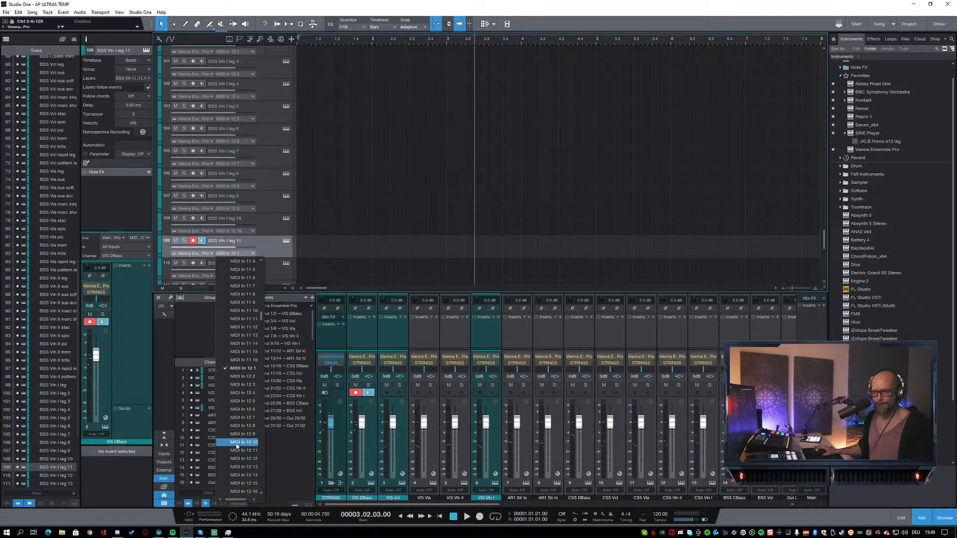
pyautogui.click(234, 450)
# Step: Route the BSS Vln I leg 12 track to MIDI In 12 12 and BSS Vln I leg 13 to MIDI In 12 13
pyautogui.scroll(-2, 283, 209)
pyautogui.click(268, 230)
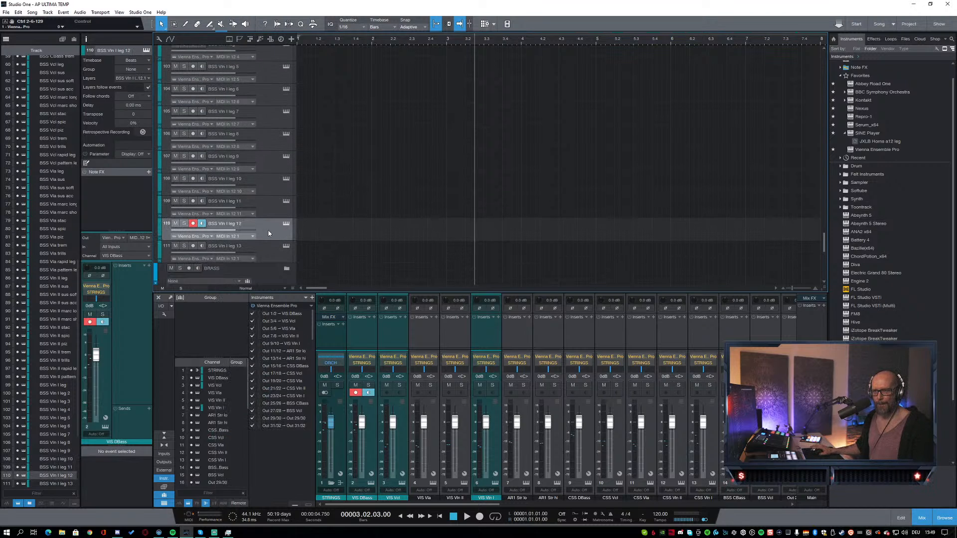
pyautogui.click(242, 236)
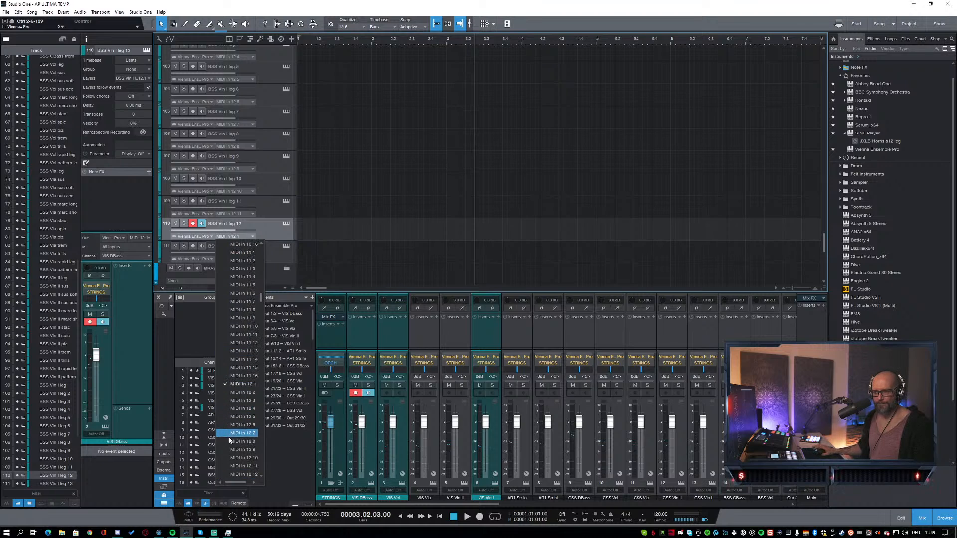
pyautogui.click(245, 472)
pyautogui.click(267, 250)
pyautogui.click(242, 258)
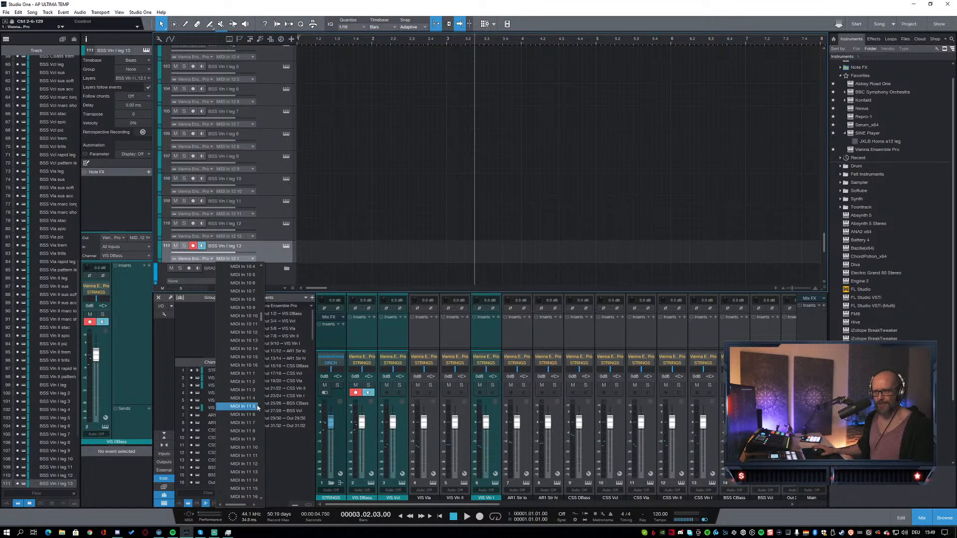
pyautogui.scroll(-5, 243, 442)
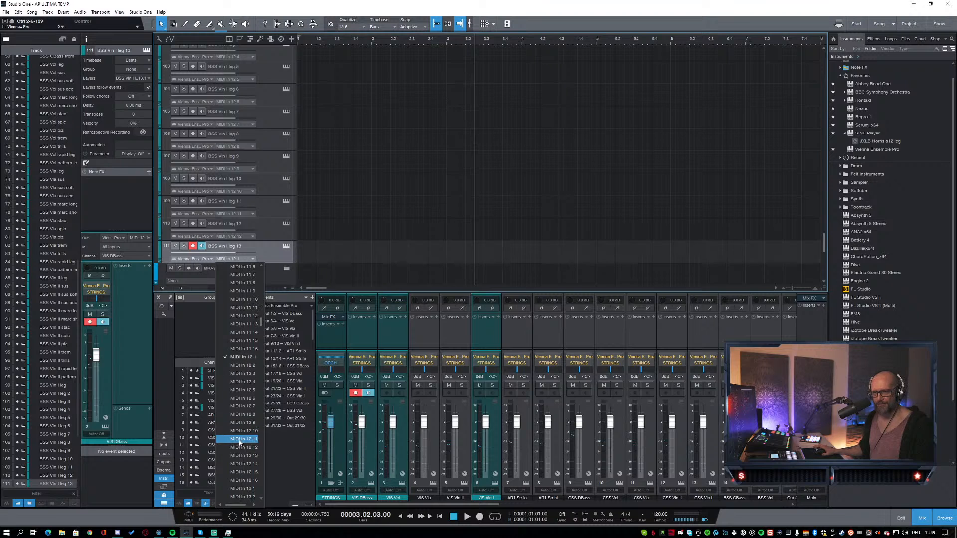
pyautogui.click(241, 440)
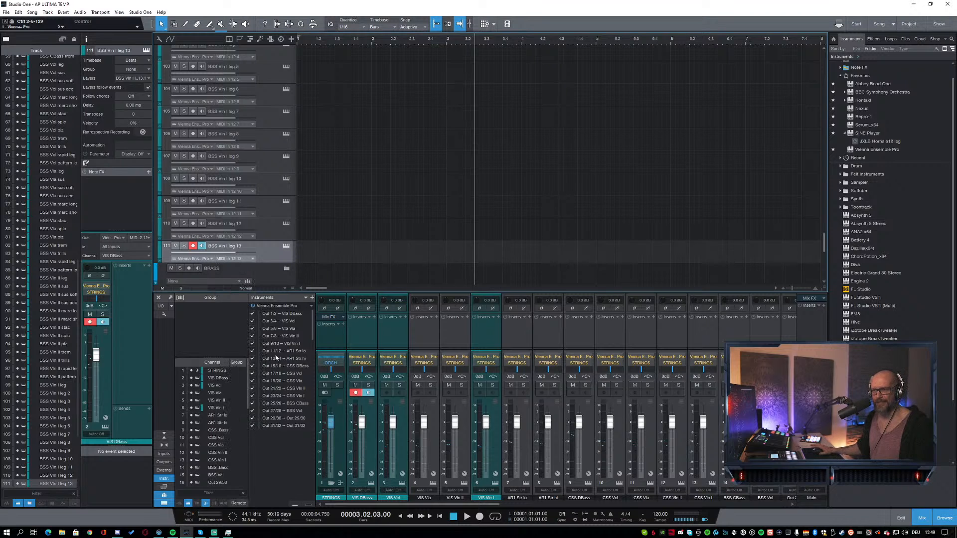
# Step: Switch to Vienna Ensemble Pro, route the BSS Vln I channel's output to OUT 33 / OUT 34, and return to Studio One
pyautogui.click(159, 533)
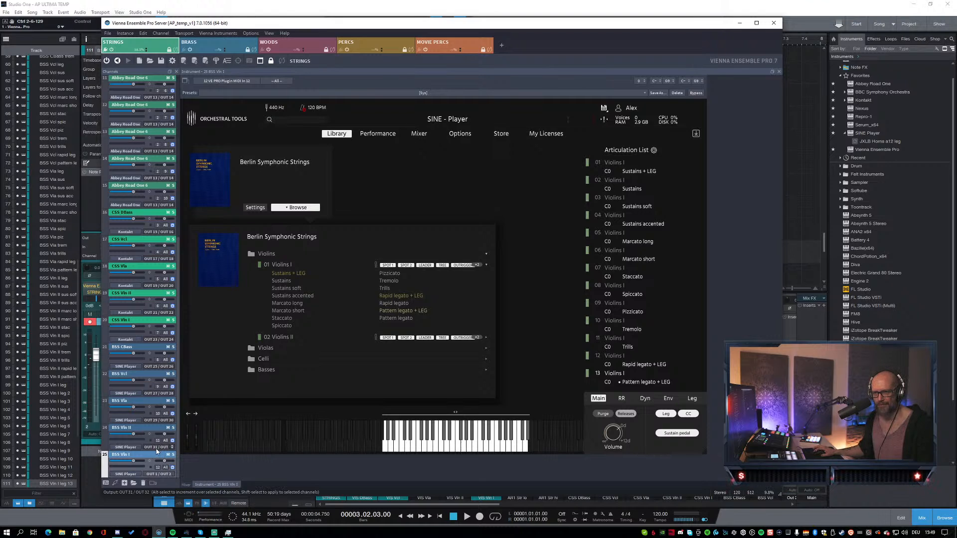
pyautogui.click(172, 476)
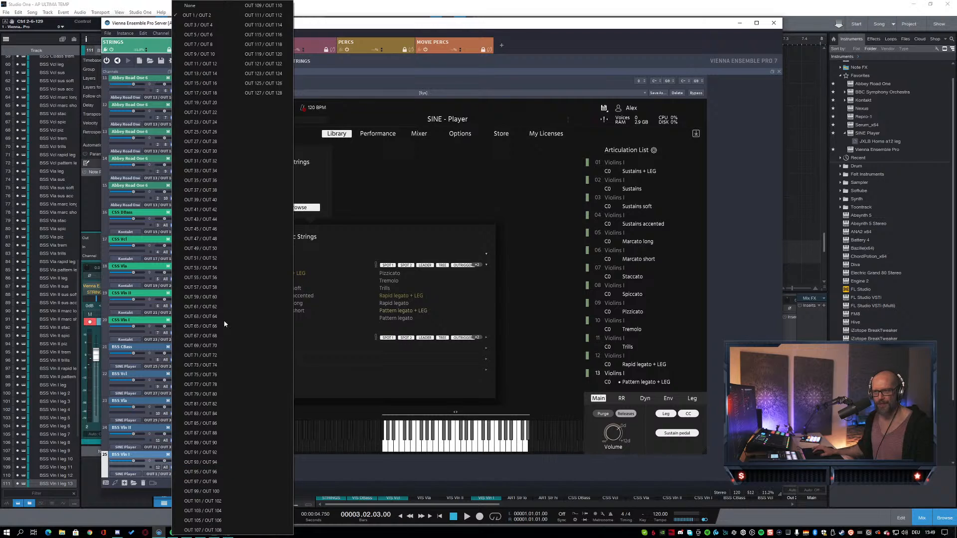
pyautogui.click(219, 171)
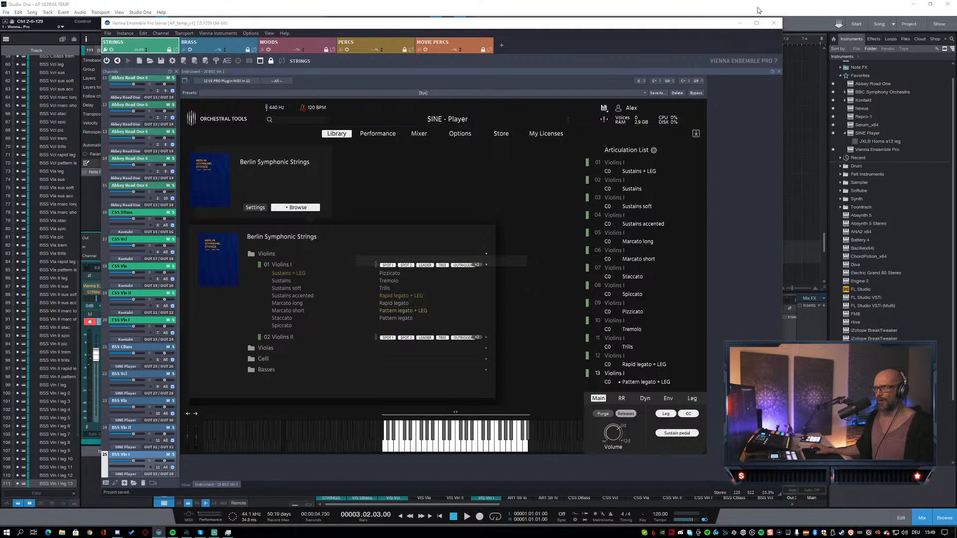
pyautogui.click(739, 23)
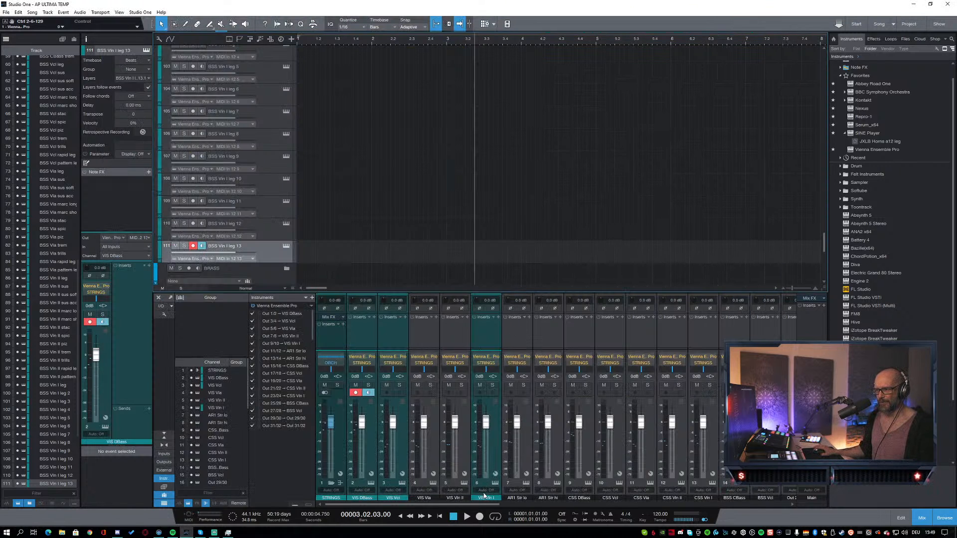
# Step: Bring the spare instrument outputs into view in the mixer and step back through the BSS Vln I tracks from leg 13 to the first leg track
pyautogui.moveTo(486, 505); pyautogui.dragTo(665, 505)
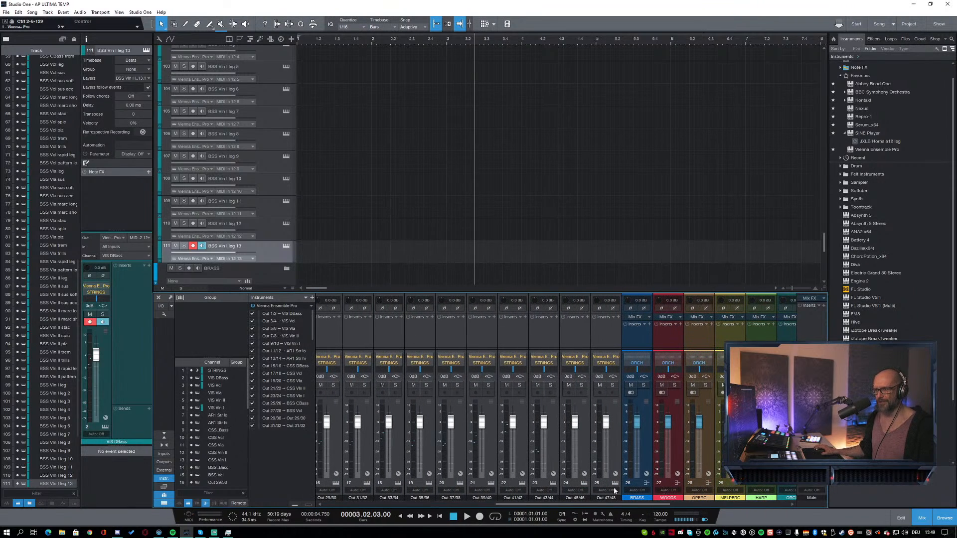
pyautogui.press('Up')
pyautogui.press('Up')
pyautogui.press('Up')
pyautogui.press('Up')
pyautogui.press('Up')
pyautogui.press('Up')
pyautogui.press('Up')
pyautogui.press('Up')
pyautogui.press('Up')
pyautogui.press('Up')
pyautogui.press('Up')
pyautogui.press('Up')
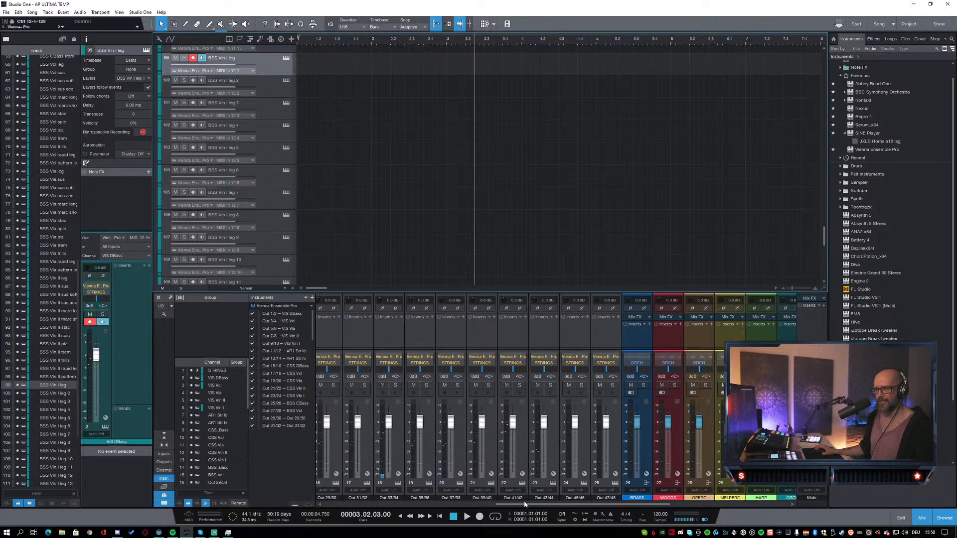
# Step: Rename the Out 29/30 mixer channel as BSS Vla
pyautogui.moveTo(528, 504); pyautogui.dragTo(473, 508)
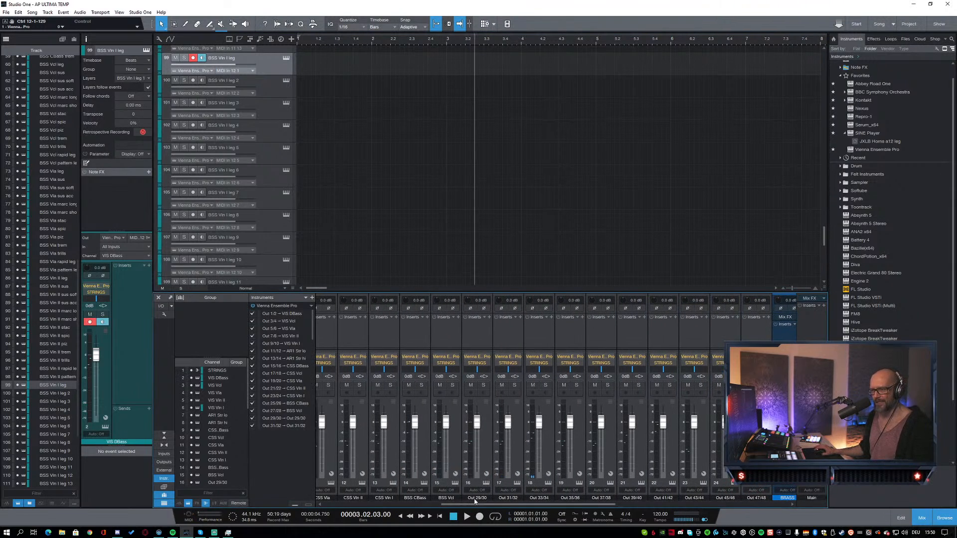
pyautogui.click(477, 498)
pyautogui.write('BS')
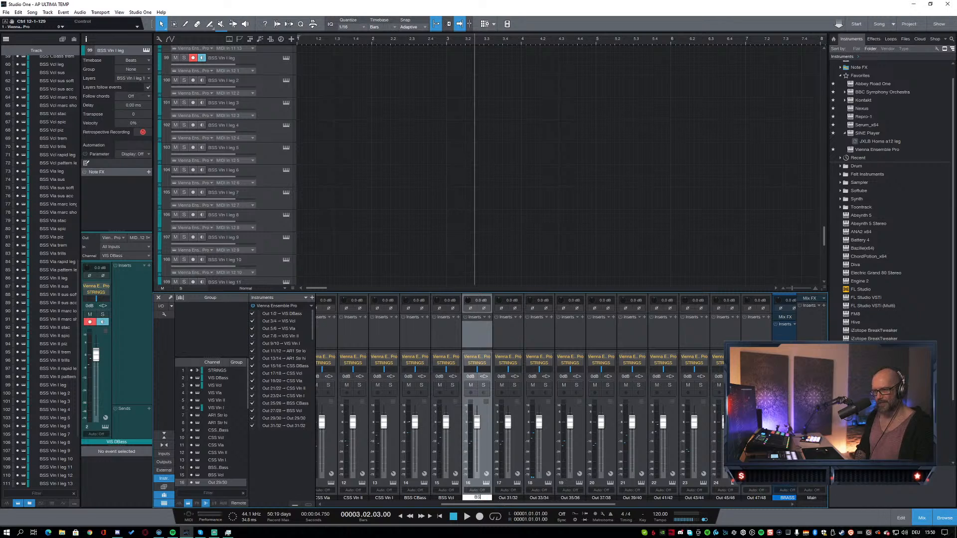
pyautogui.write('S Vla')
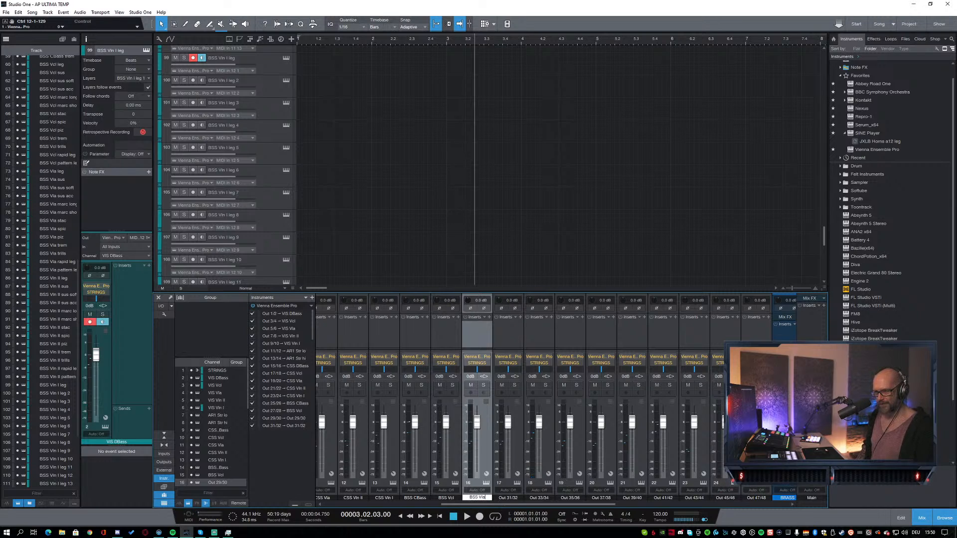
pyautogui.press('Tab')
# Step: Rename the Out 31/32 mixer channel as BSS Vln II and the Out 33/34 channel as BSS Vln I
pyautogui.write('BSS')
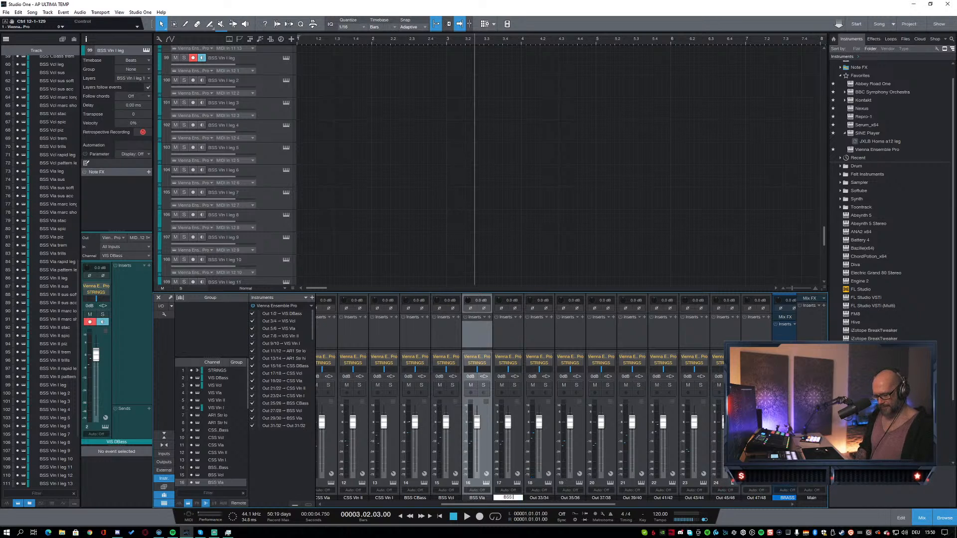
pyautogui.write(' Vln II')
pyautogui.press('Tab')
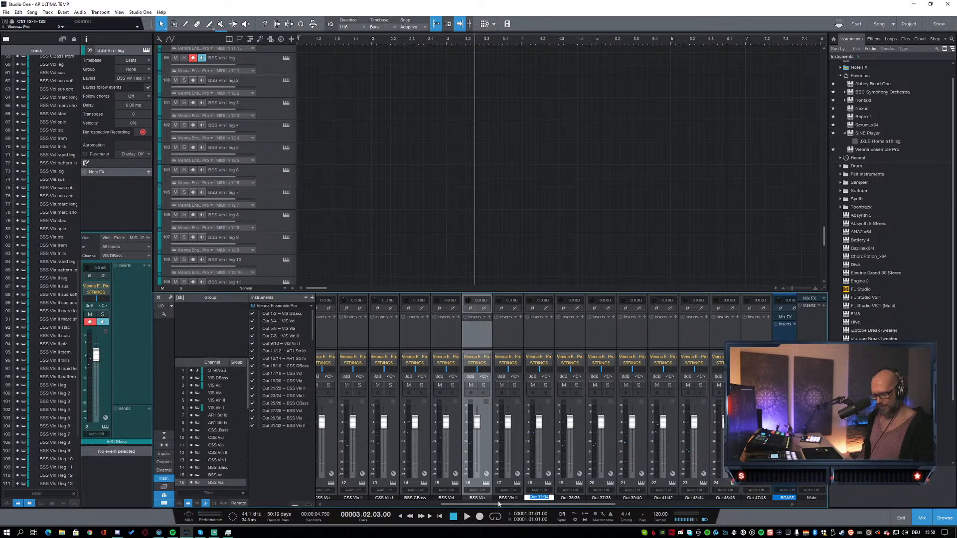
pyautogui.write('BSS')
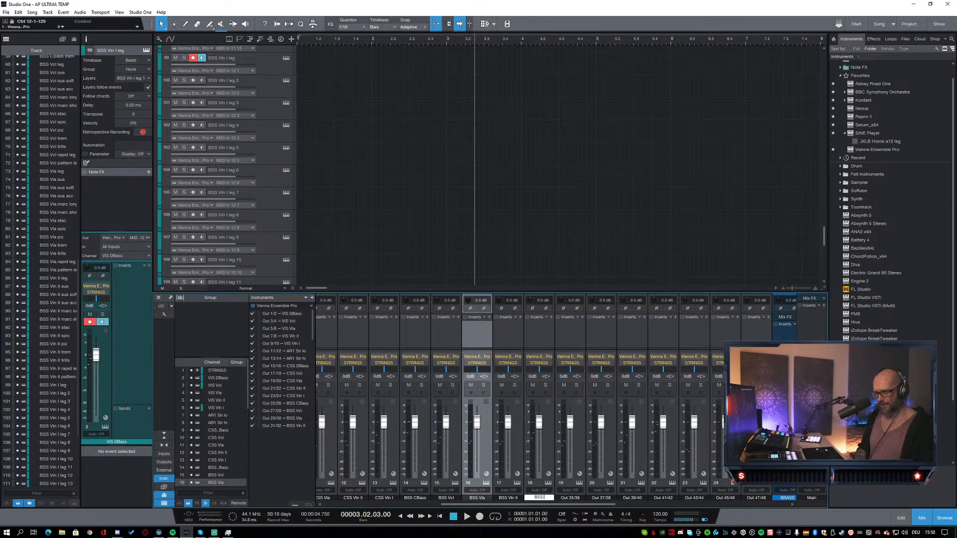
pyautogui.write(' Vln I')
pyautogui.press('Return')
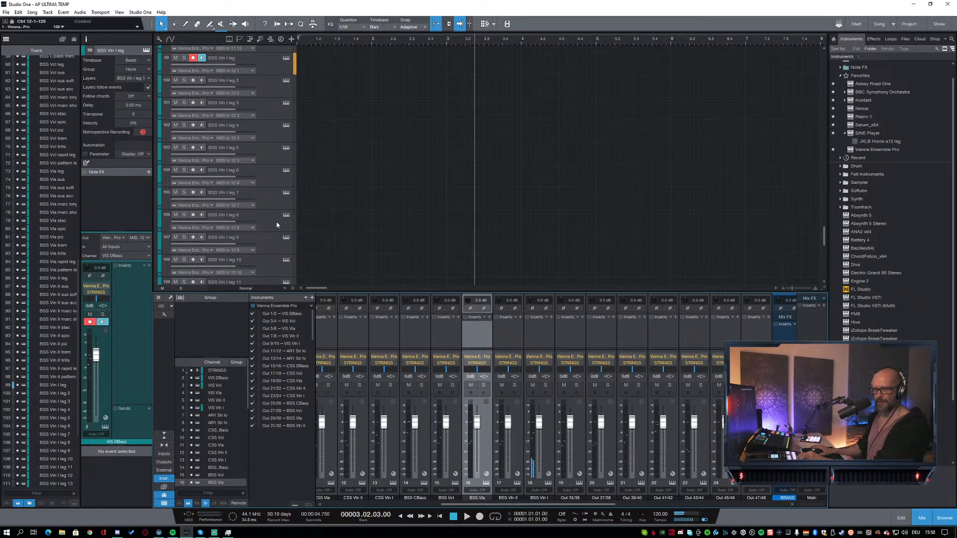
# Step: Select the BSS Vln I tracks from leg 2 through leg 13 one after another to check each articulation's MIDI routing and sound
pyautogui.scroll(2, 386, 112)
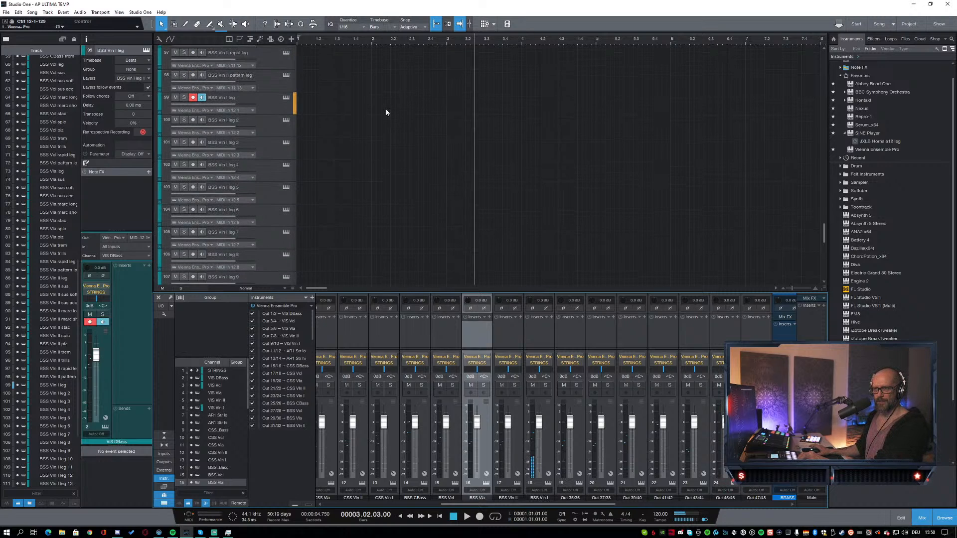
pyautogui.click(272, 126)
pyautogui.click(265, 143)
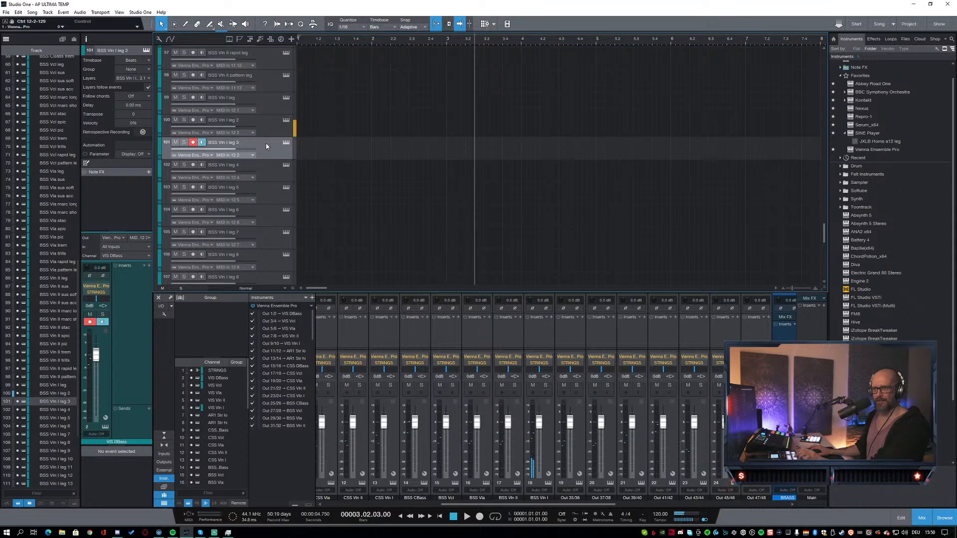
pyautogui.click(266, 170)
pyautogui.click(269, 195)
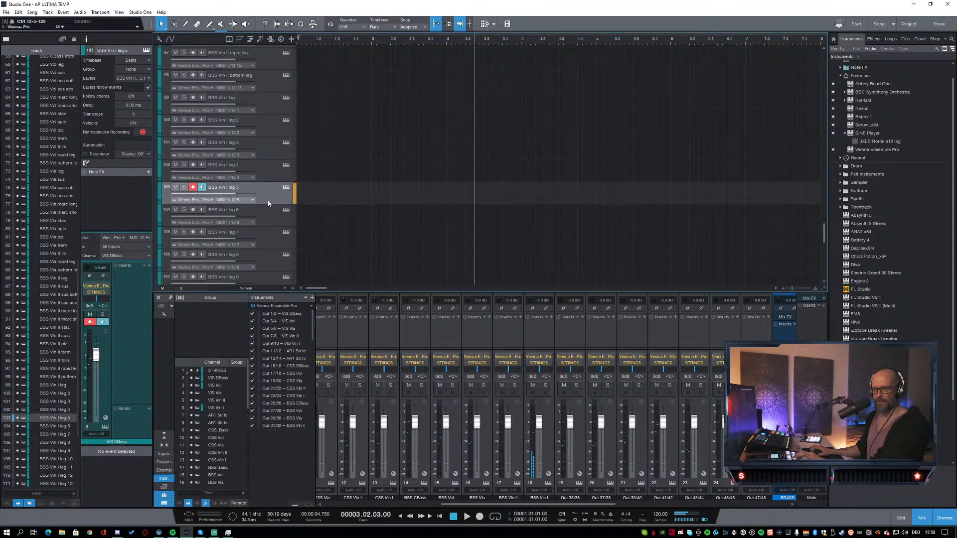
pyautogui.click(267, 220)
pyautogui.click(265, 242)
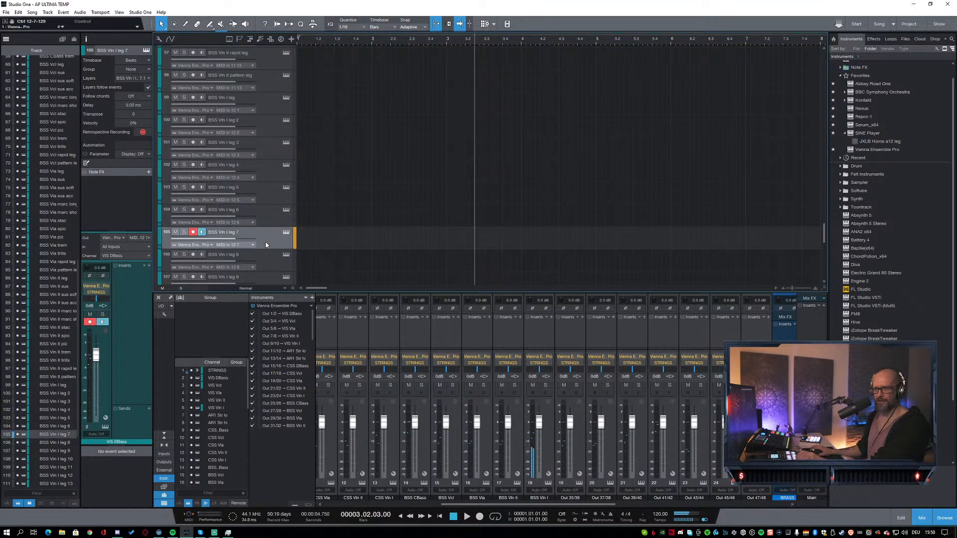
pyautogui.click(268, 259)
pyautogui.scroll(-2, 337, 236)
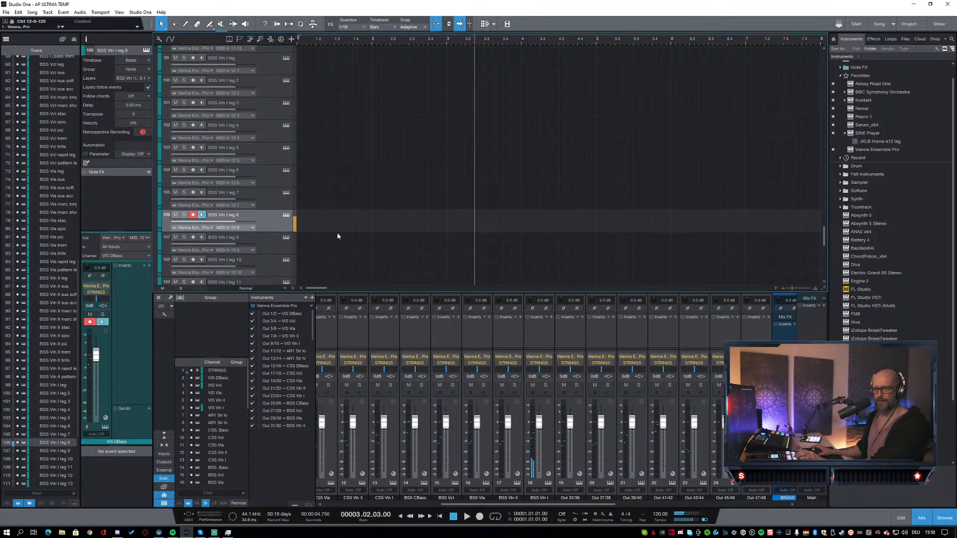
pyautogui.click(272, 244)
pyautogui.click(267, 271)
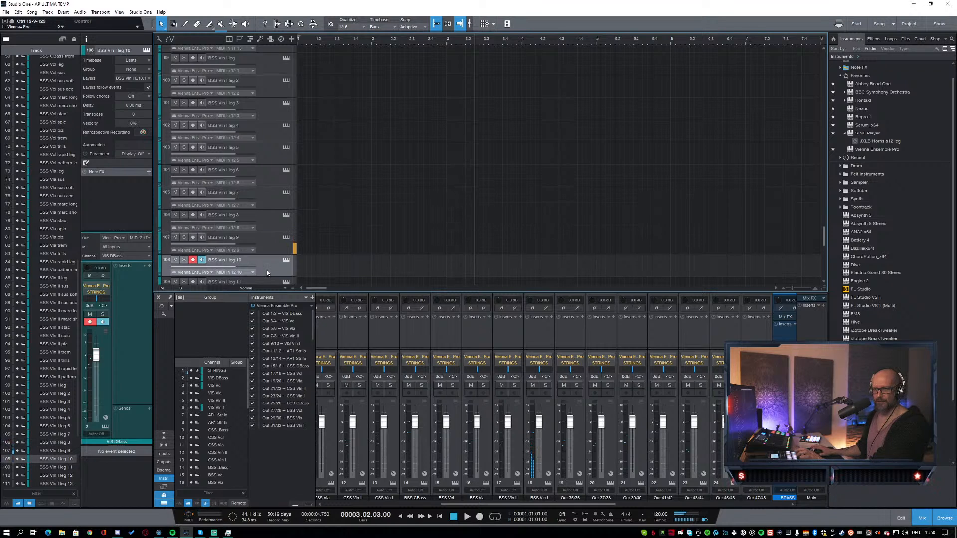
pyautogui.scroll(-5, 268, 270)
pyautogui.click(266, 189)
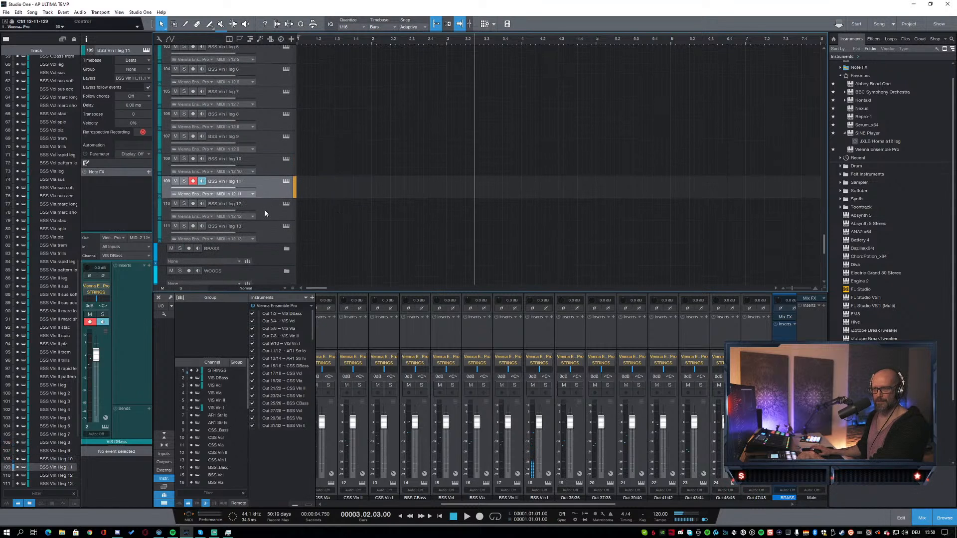
pyautogui.click(264, 210)
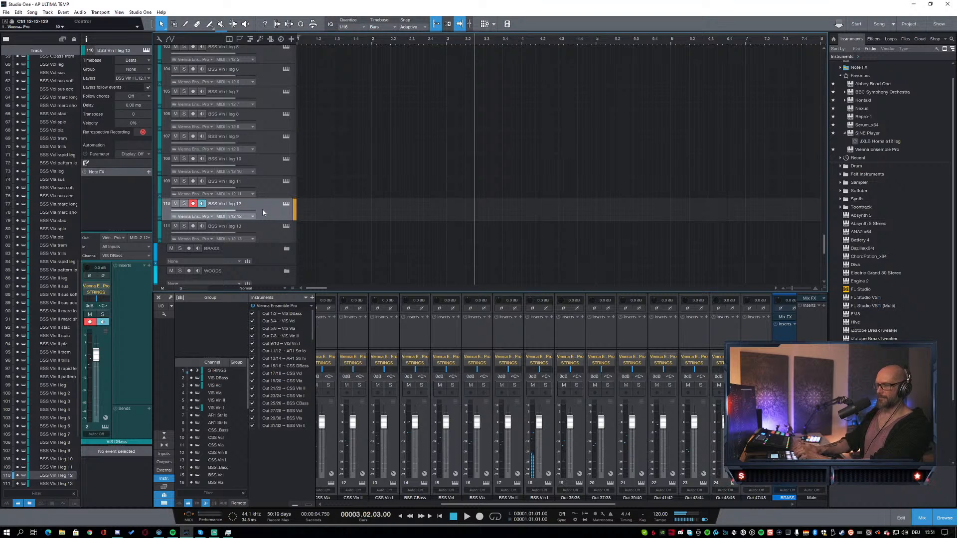
pyautogui.click(269, 238)
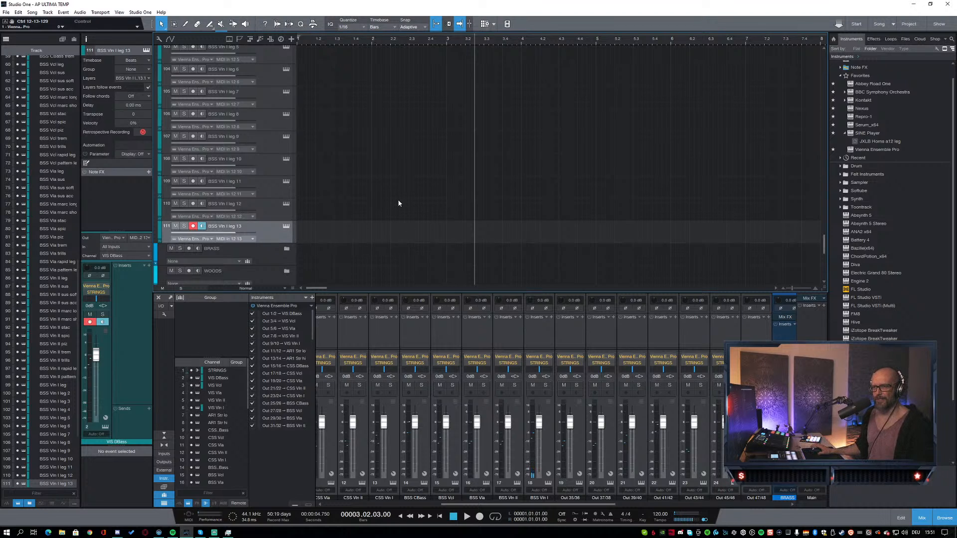
# Step: Select track 100 in the BSS Vln I group and check the Violins I articulation order in Vienna Ensemble Pro's SINE Player
pyautogui.scroll(2, 390, 207)
pyautogui.scroll(-1, 396, 211)
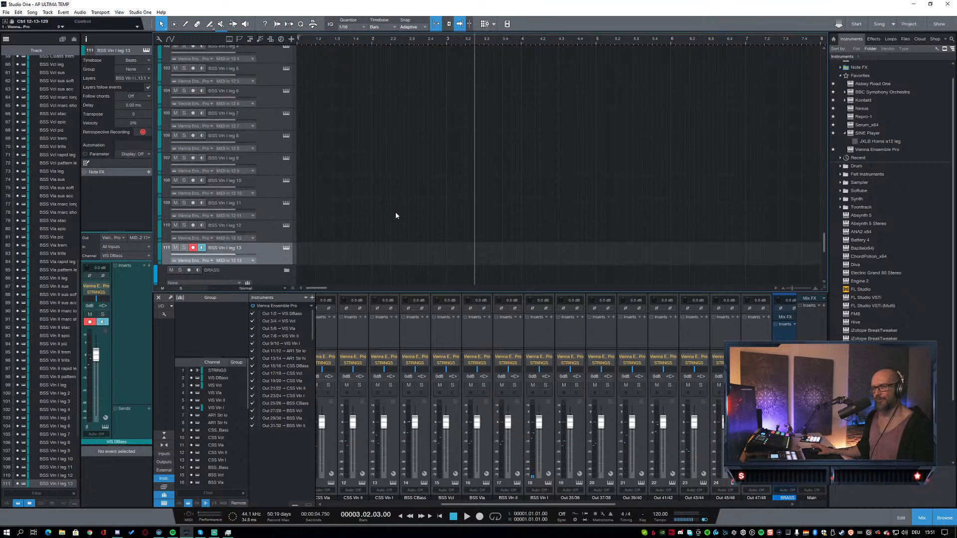
pyautogui.scroll(6, 374, 170)
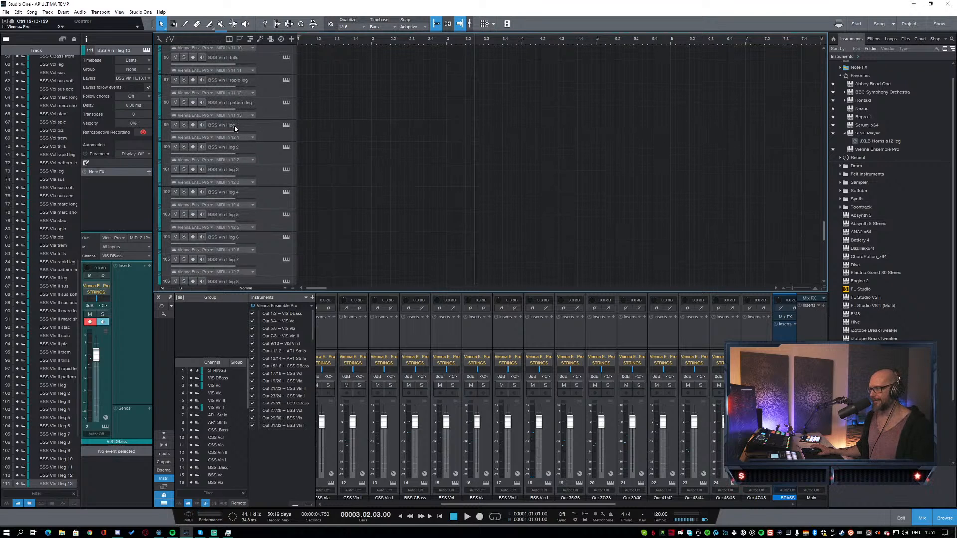
pyautogui.click(261, 148)
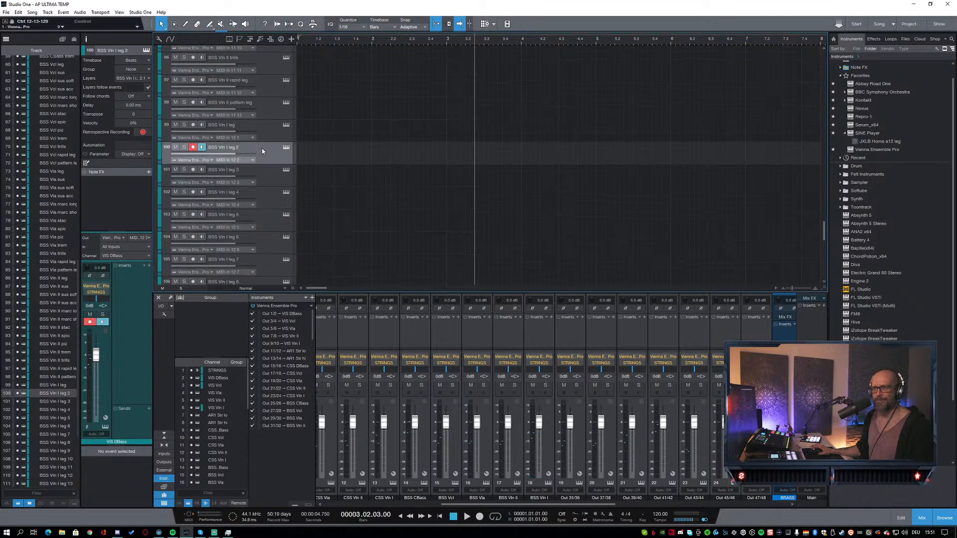
pyautogui.click(165, 532)
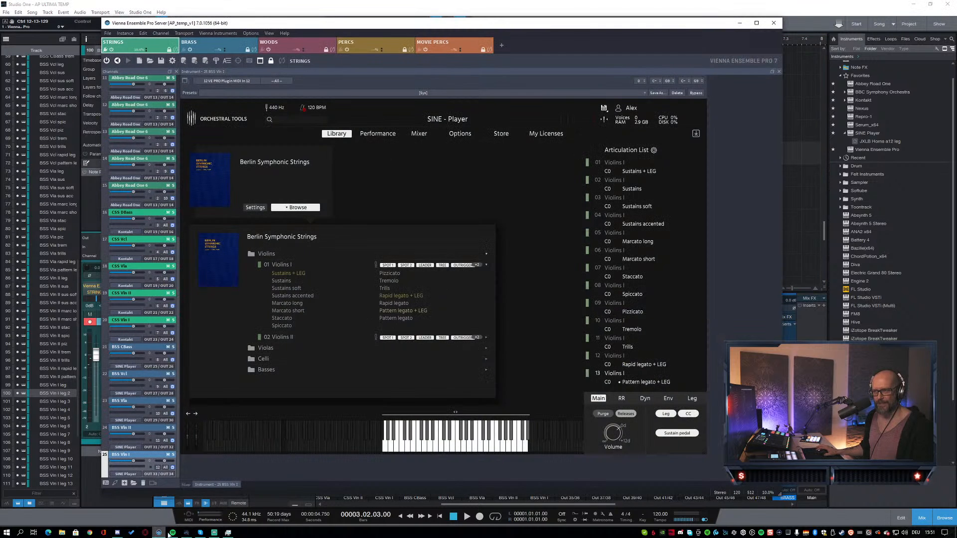
pyautogui.click(164, 533)
pyautogui.click(164, 532)
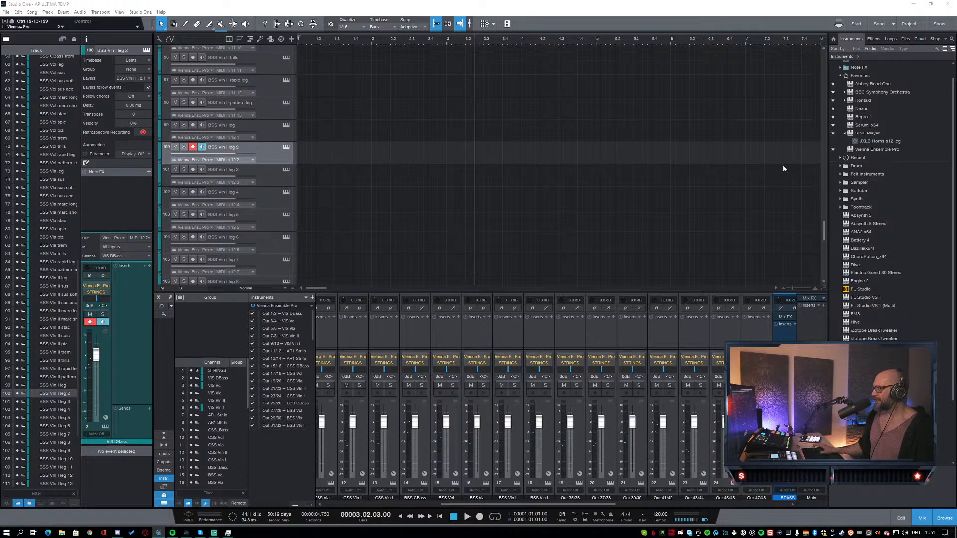
# Step: Rename track 100 as "BSS Vln I sus" and track 101 as "BSS Vln I sus soft"
pyautogui.doubleClick(238, 146)
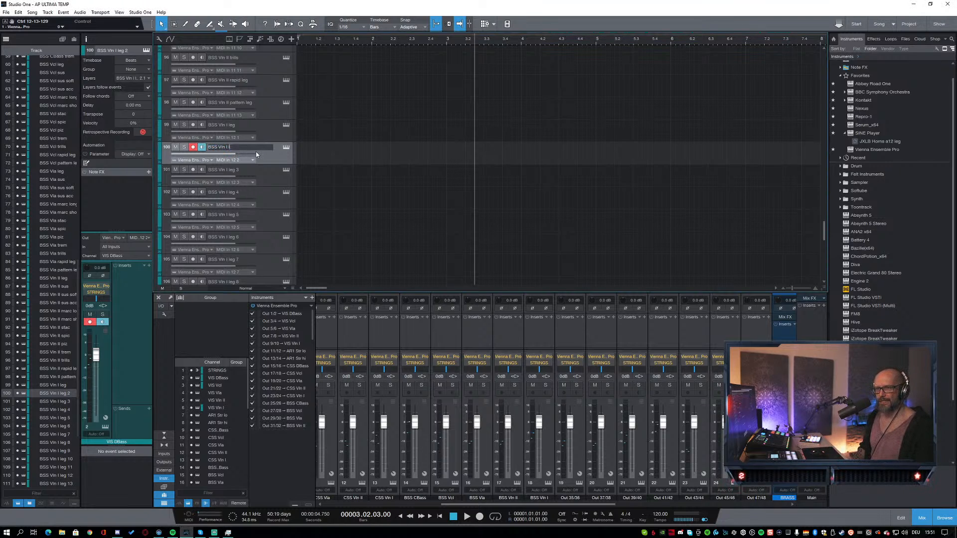
pyautogui.press('BackSpace')
pyautogui.press('BackSpace')
pyautogui.press('BackSpace')
pyautogui.write('sus')
pyautogui.press('Tab')
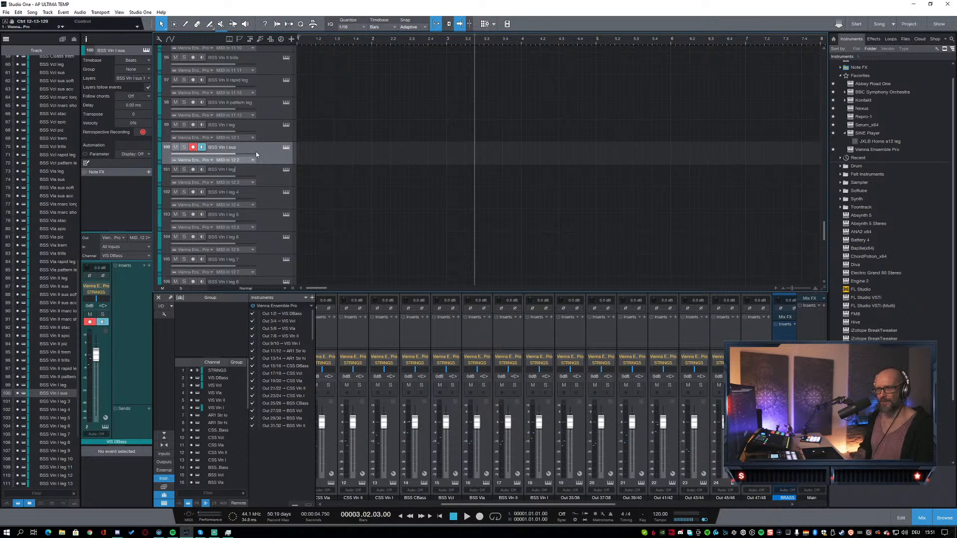
pyautogui.write('sus soft')
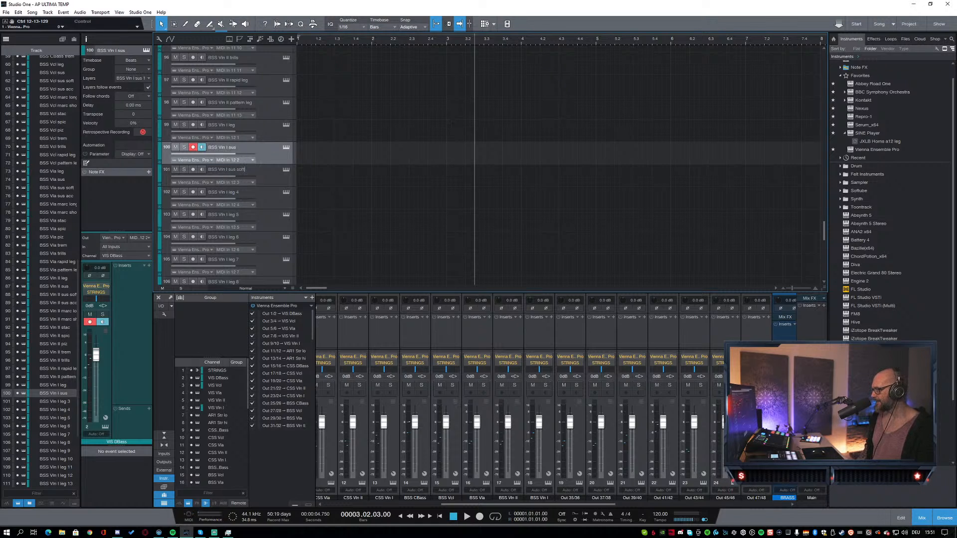
pyautogui.press('Tab')
# Step: Rename track 102 as "BSS Vln I sus acc"
pyautogui.press('End')
pyautogui.press('BackSpace')
pyautogui.press('BackSpace')
pyautogui.press('BackSpace')
pyautogui.press('BackSpace')
pyautogui.press('BackSpace')
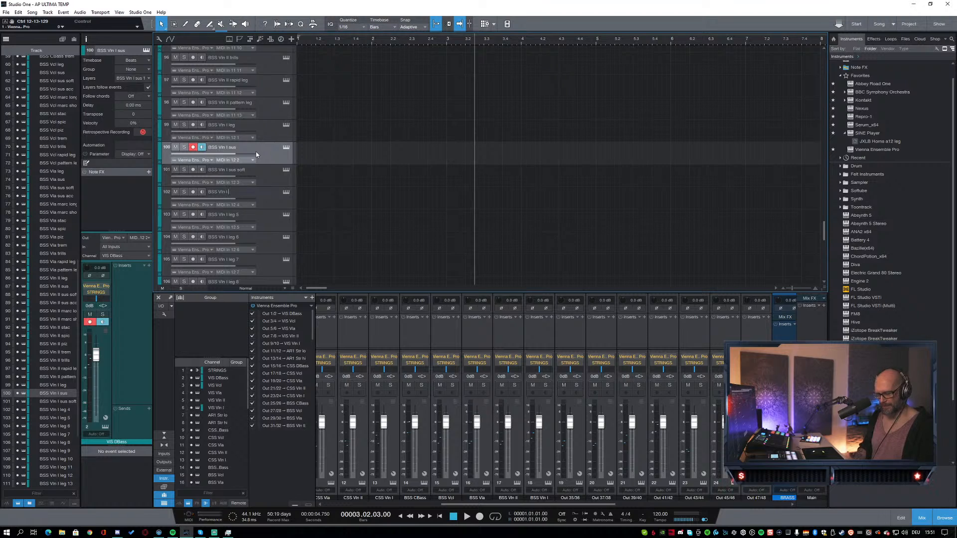
pyautogui.write('sus scc')
pyautogui.press('Tab')
# Step: Rename track 103 as "BSS Vln I marc long"
pyautogui.press('End')
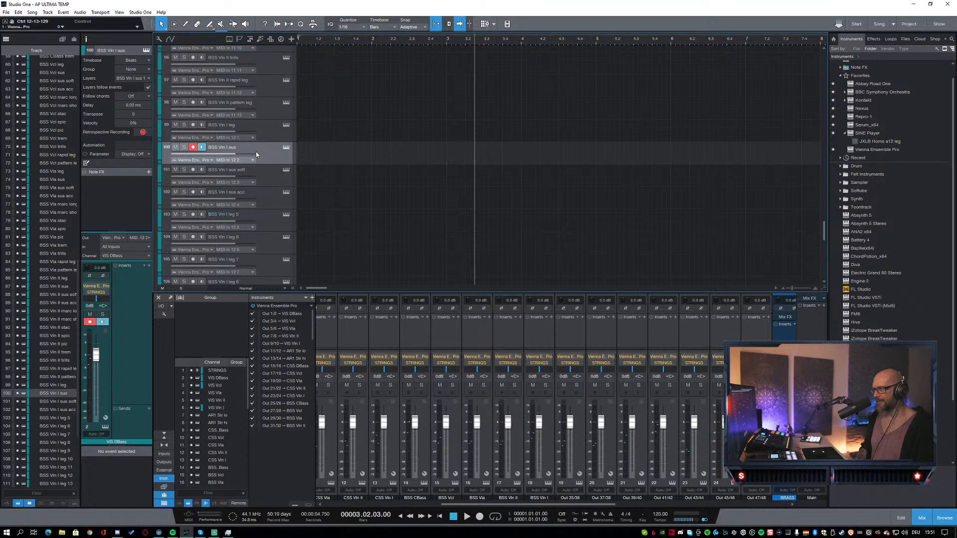
pyautogui.press('BackSpace')
pyautogui.press('BackSpace')
pyautogui.press('BackSpace')
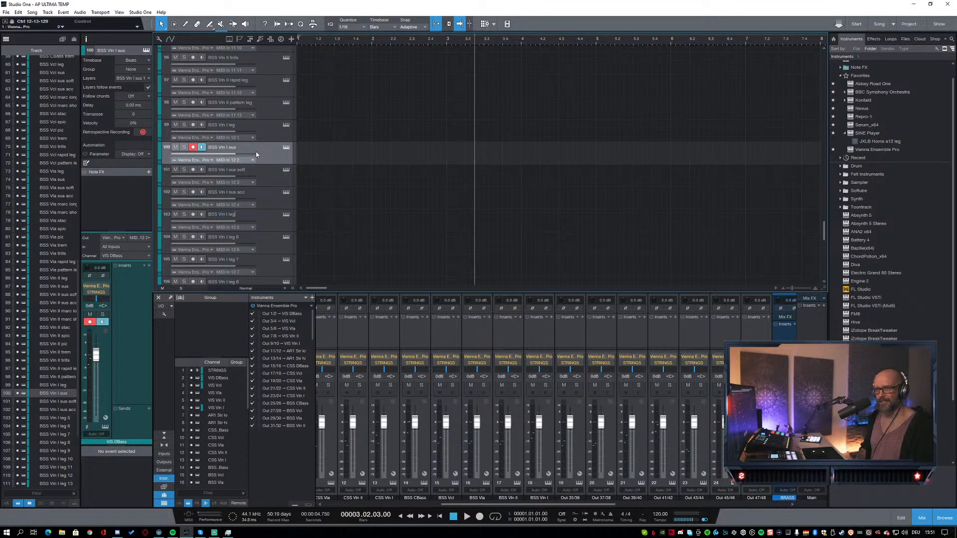
pyautogui.write('marc')
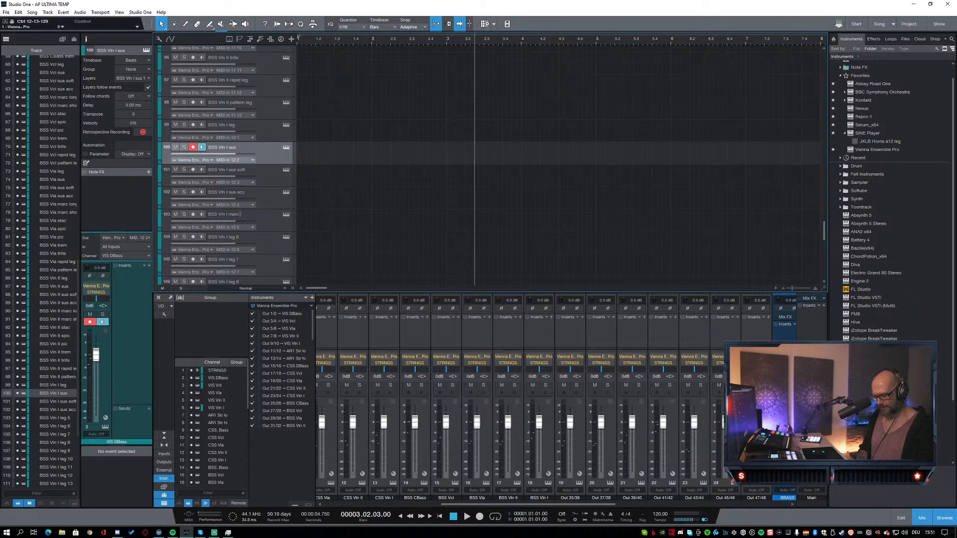
pyautogui.write(' long')
pyautogui.press('Tab')
# Step: Rename track 104 as "BSS Vln I marc short"
pyautogui.press('End')
pyautogui.press('BackSpace')
pyautogui.press('BackSpace')
pyautogui.press('BackSpace')
pyautogui.press('BackSpace')
pyautogui.press('BackSpace')
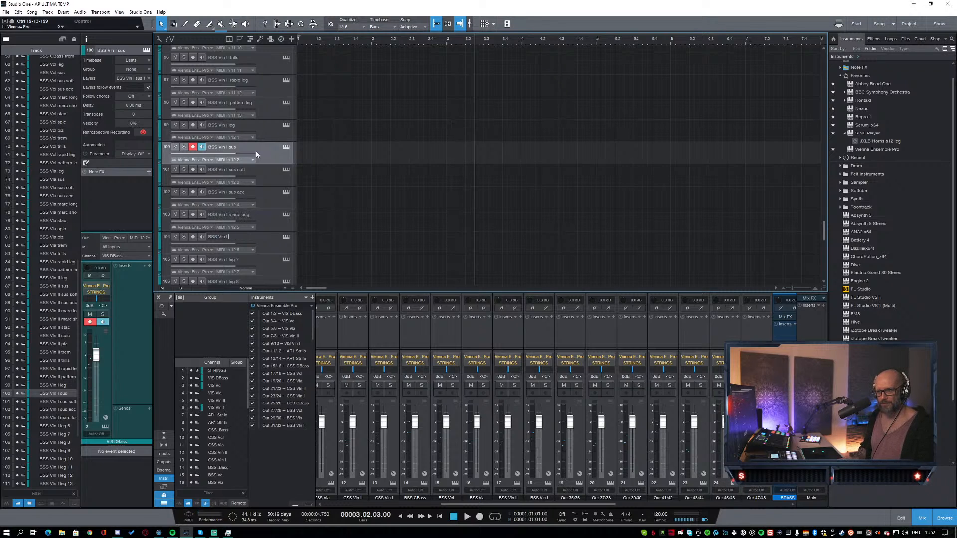
pyautogui.write('marc short')
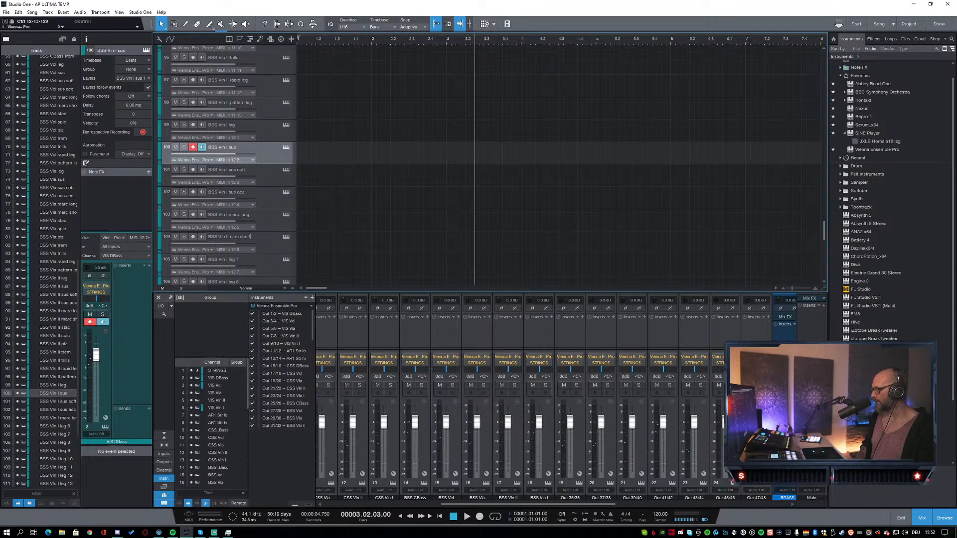
pyautogui.press('Tab')
# Step: Rename track 105 as "BSS Vln I stac" and select that track
pyautogui.press('End')
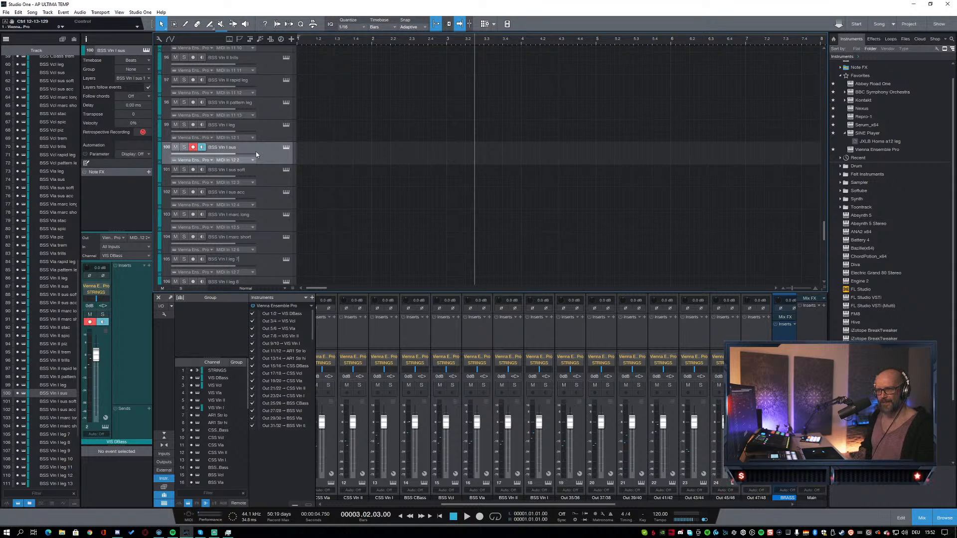
pyautogui.press('BackSpace')
pyautogui.press('BackSpace')
pyautogui.press('BackSpace')
pyautogui.press('BackSpace')
pyautogui.press('BackSpace')
pyautogui.write('stac')
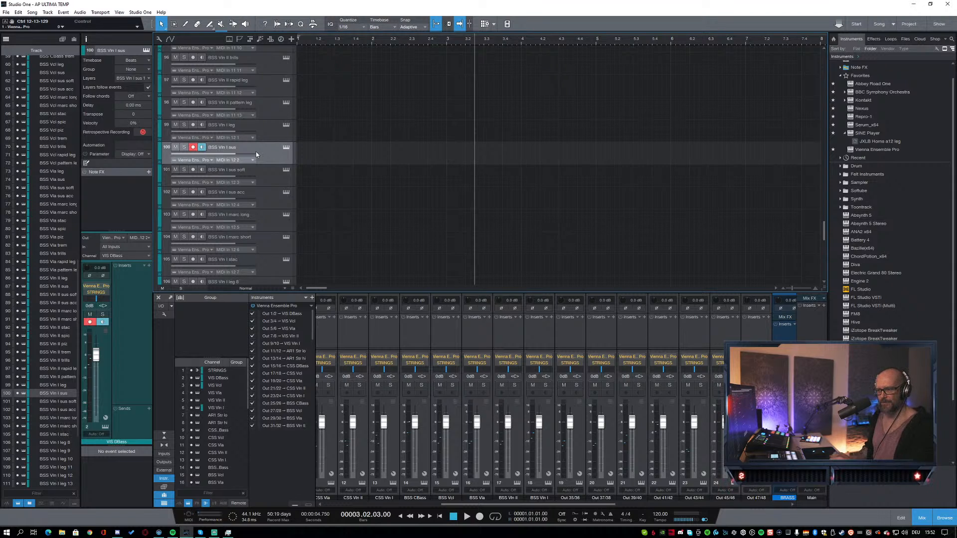
pyautogui.click(259, 260)
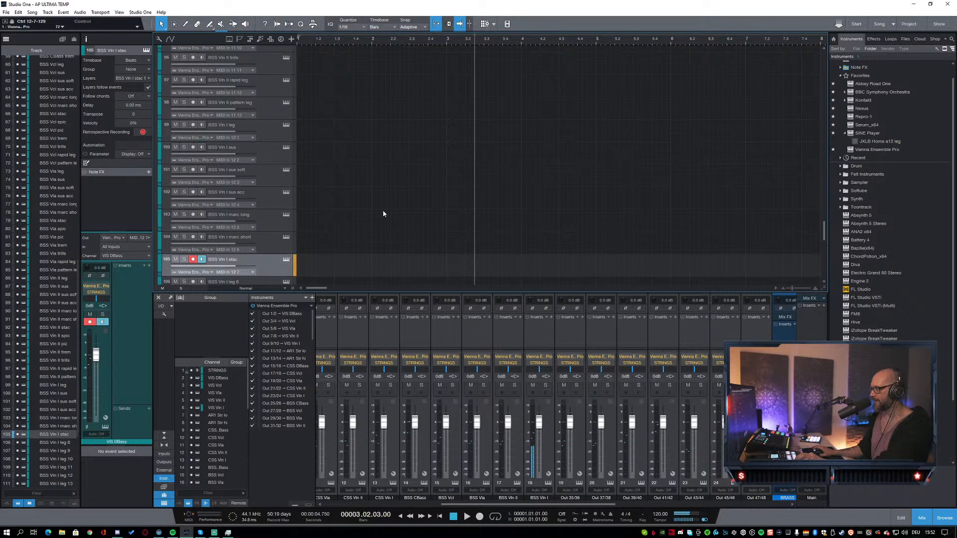
# Step: Rename track 106 as "BSS Vln I spic"
pyautogui.scroll(-2, 385, 213)
pyautogui.click(238, 244)
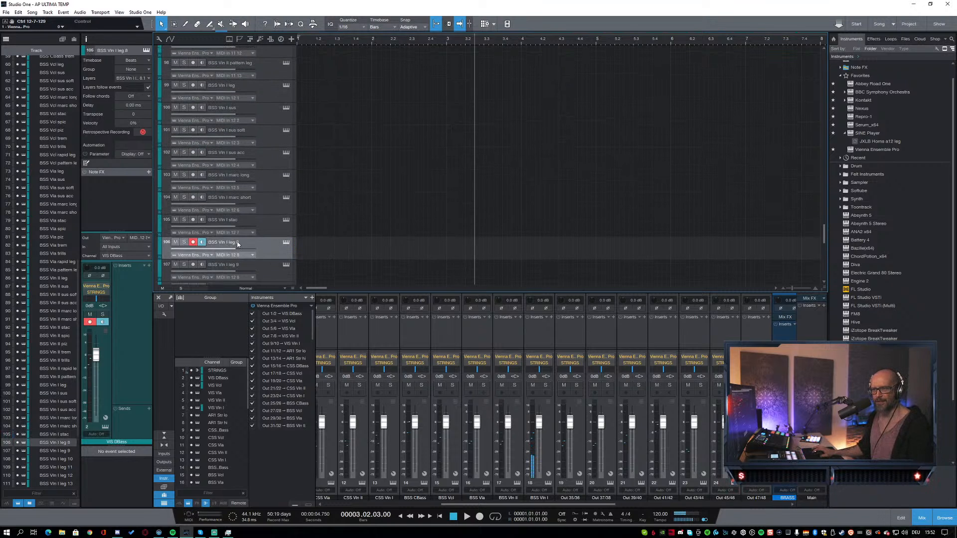
pyautogui.doubleClick(235, 242)
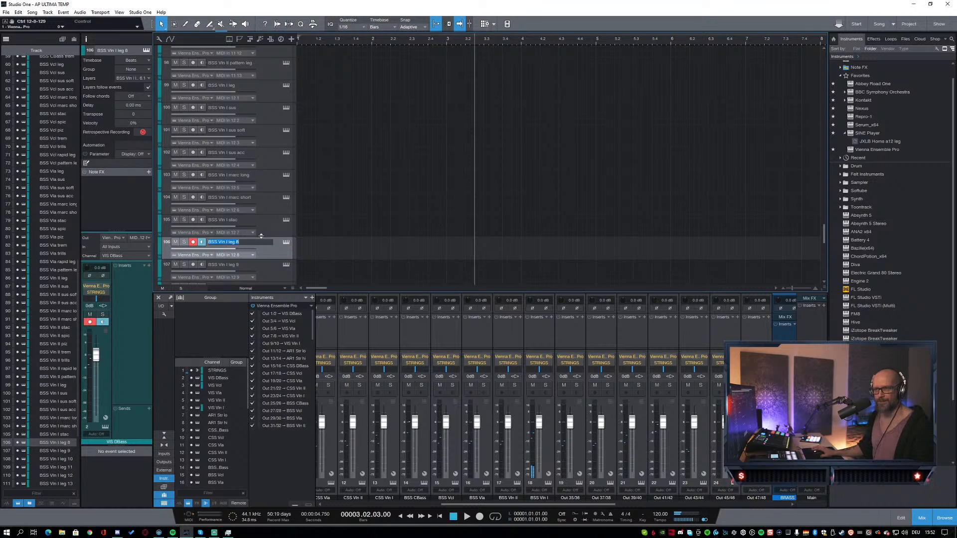
pyautogui.press('End')
pyautogui.press('BackSpace')
pyautogui.press('BackSpace')
pyautogui.press('BackSpace')
pyautogui.press('BackSpace')
pyautogui.press('BackSpace')
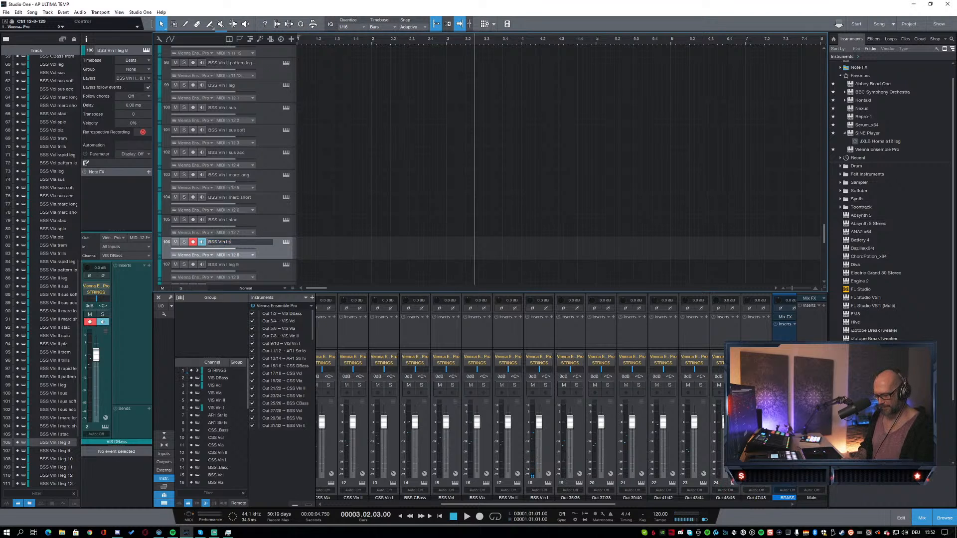
pyautogui.press('Tab')
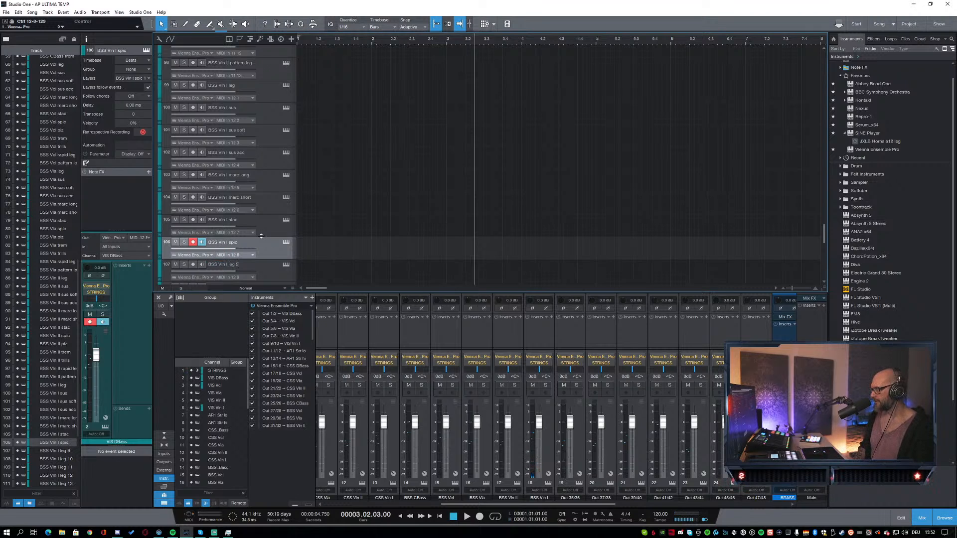
# Step: Rename track 107 as "BSS Vln I piz"
pyautogui.press('BackSpace')
pyautogui.press('BackSpace')
pyautogui.press('BackSpace')
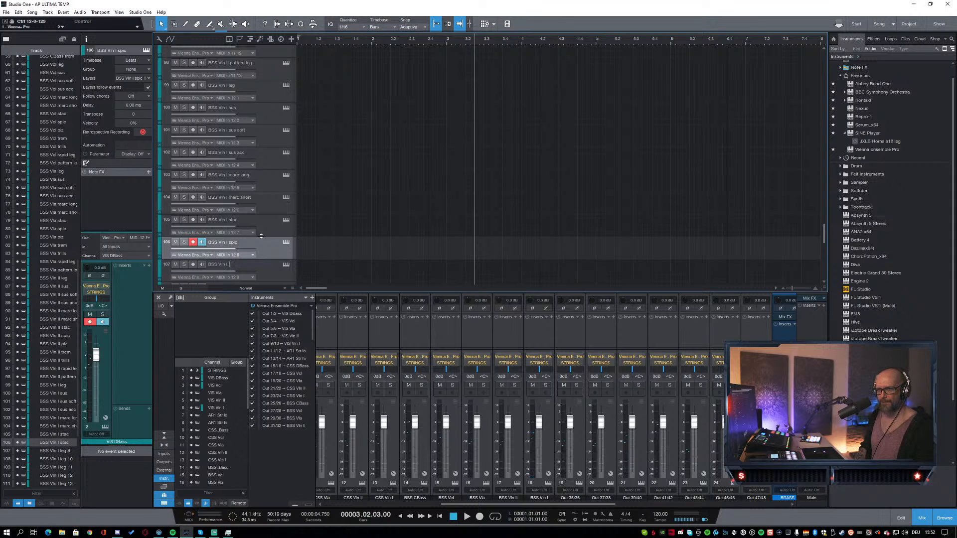
pyautogui.write('piz')
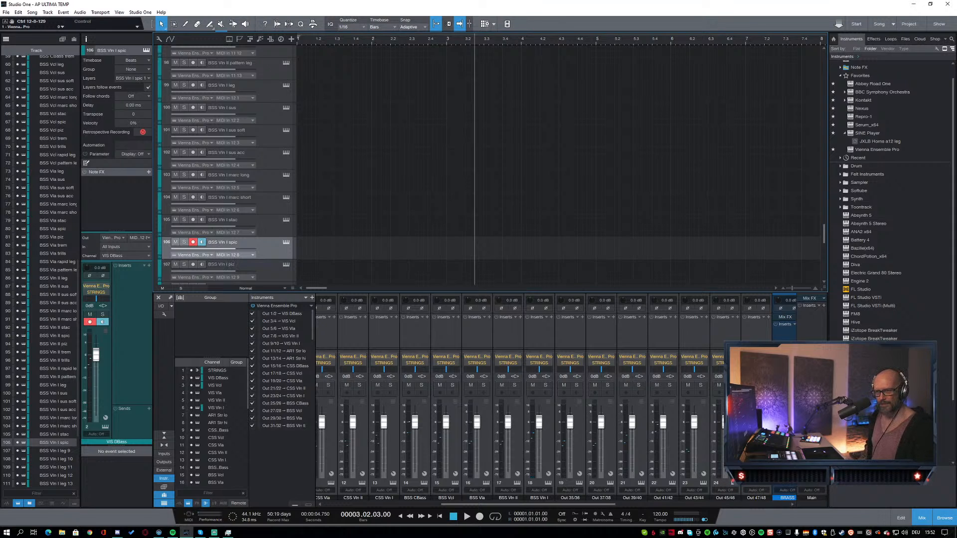
# Step: Rename track 108 as "BSS Vln I trem" and track 109 as "BSS Vln I trills"
pyautogui.scroll(-5, 408, 146)
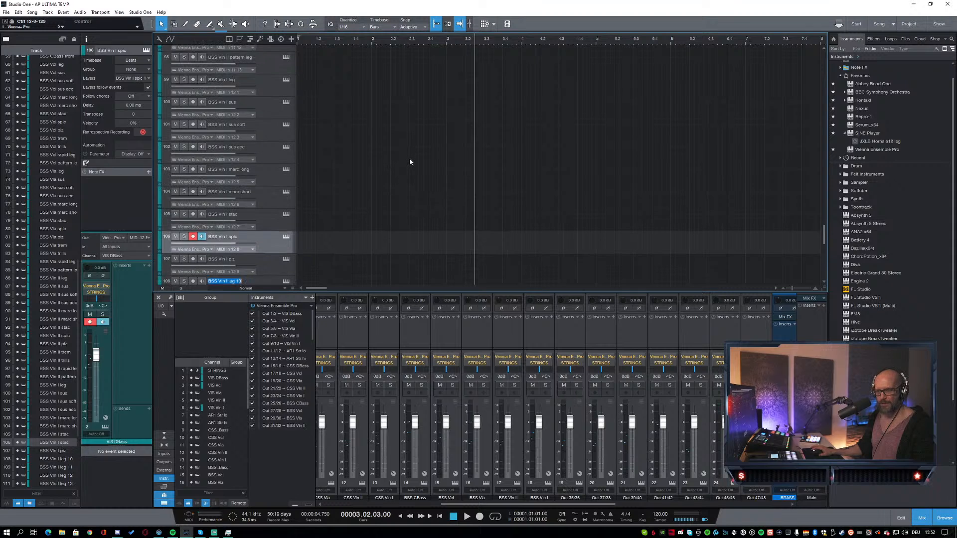
pyautogui.click(234, 181)
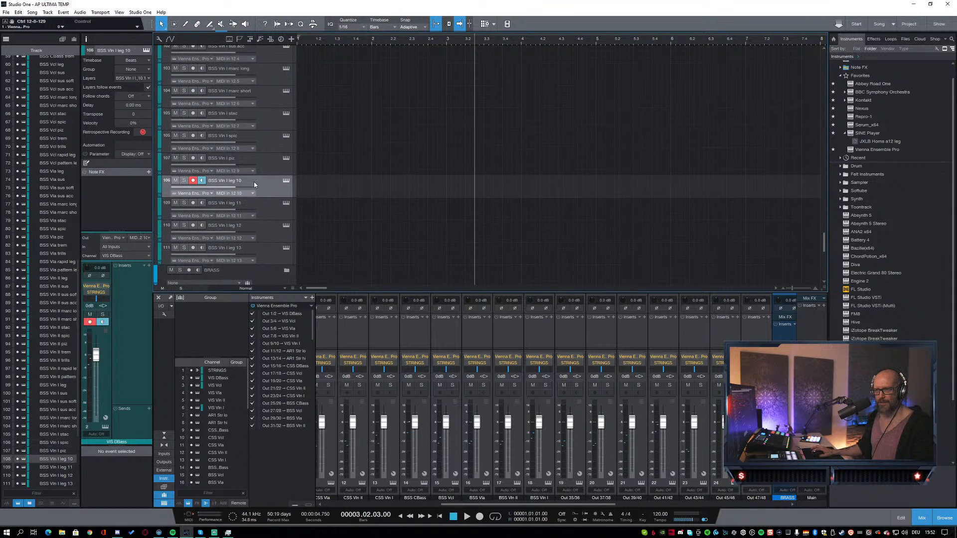
pyautogui.doubleClick(252, 183)
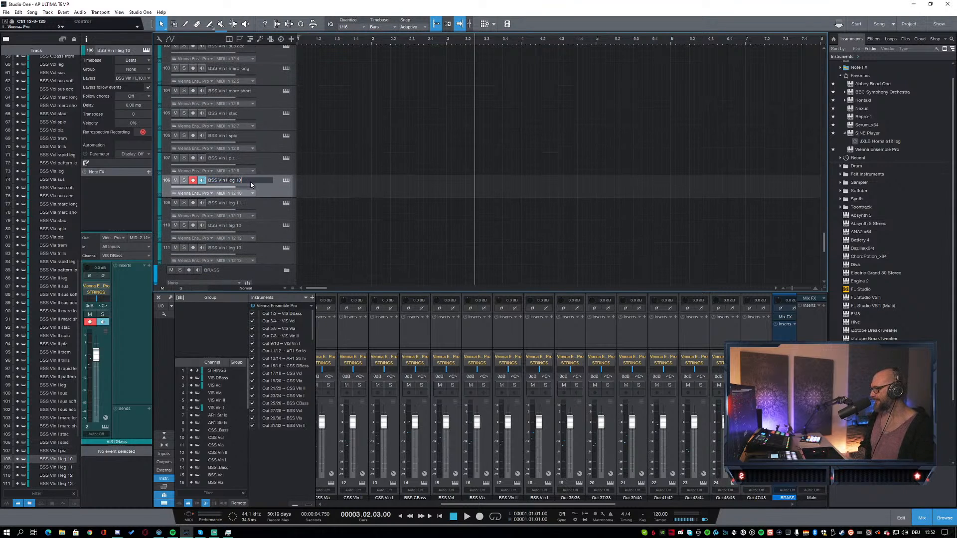
pyautogui.write('tre')
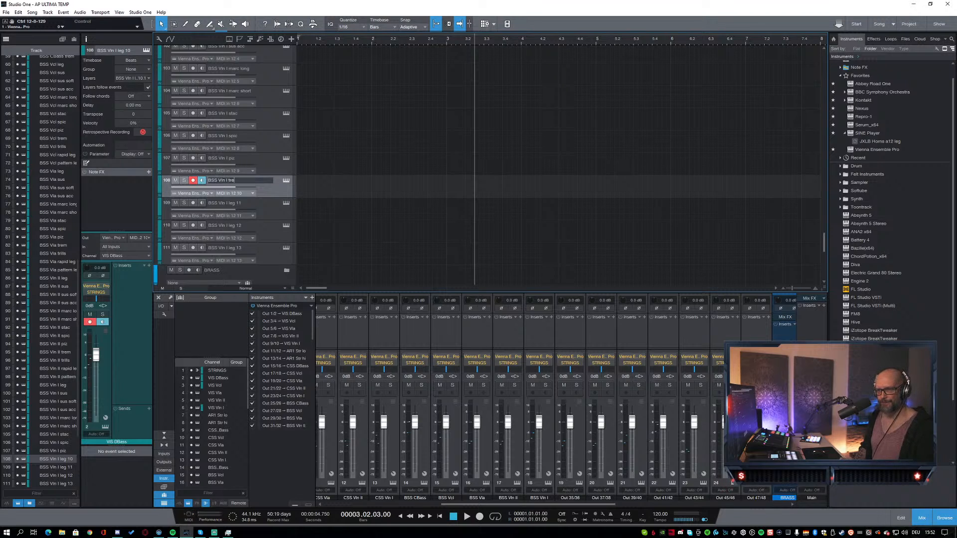
pyautogui.write('m')
pyautogui.press('Return')
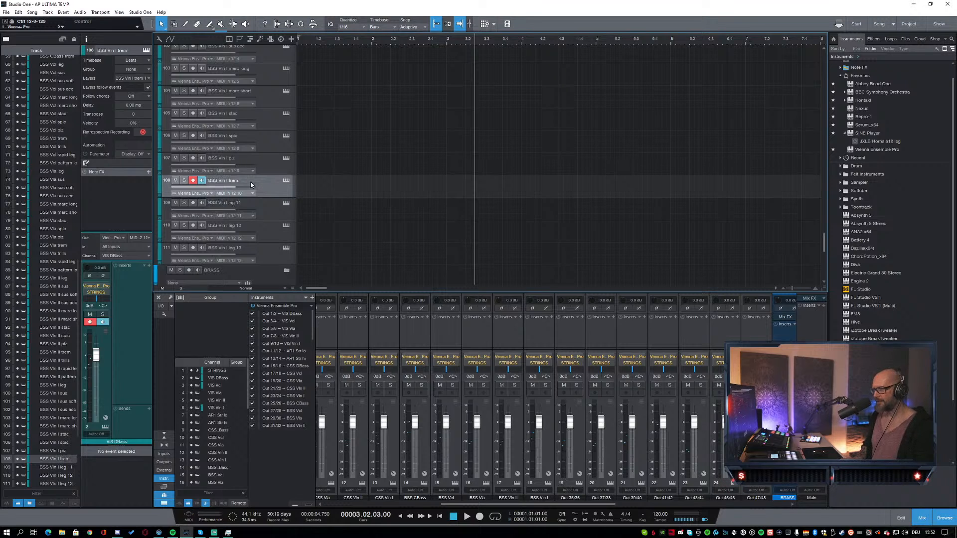
pyautogui.write('trills')
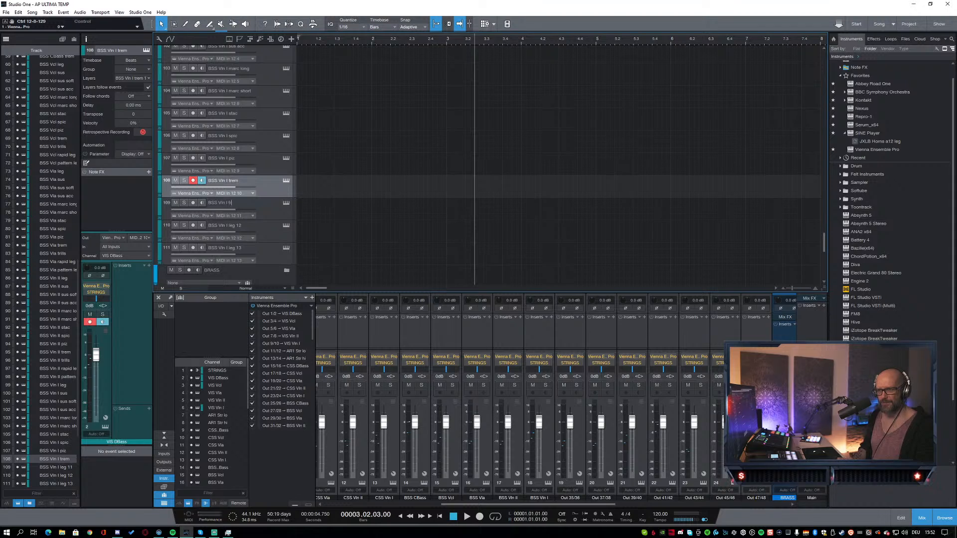
pyautogui.press('Tab')
# Step: Rename track 110 as "BSS Vln I rapid leg"
pyautogui.press('End')
pyautogui.press('BackSpace')
pyautogui.press('BackSpace')
pyautogui.write('rapid leg')
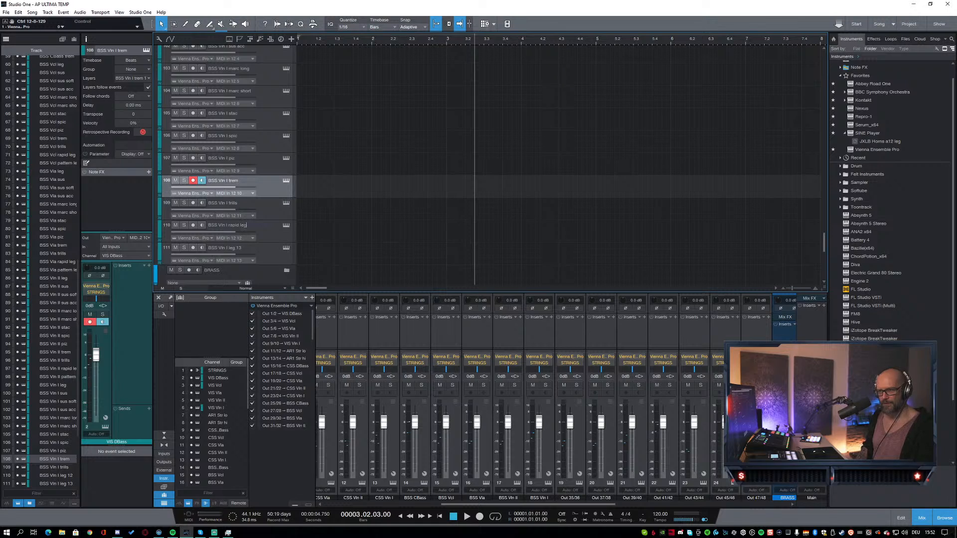
pyautogui.press('Tab')
# Step: Rename track 111 as "BSS Vln I pattern leg" and save the song with the rapid leg track selected
pyautogui.press('End')
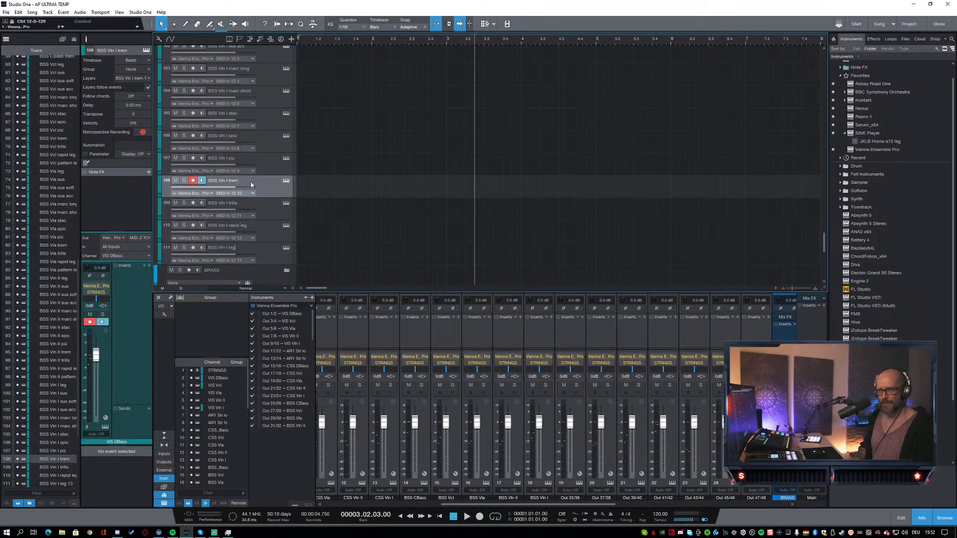
pyautogui.press('BackSpace')
pyautogui.press('BackSpace')
pyautogui.press('BackSpace')
pyautogui.write('pattern')
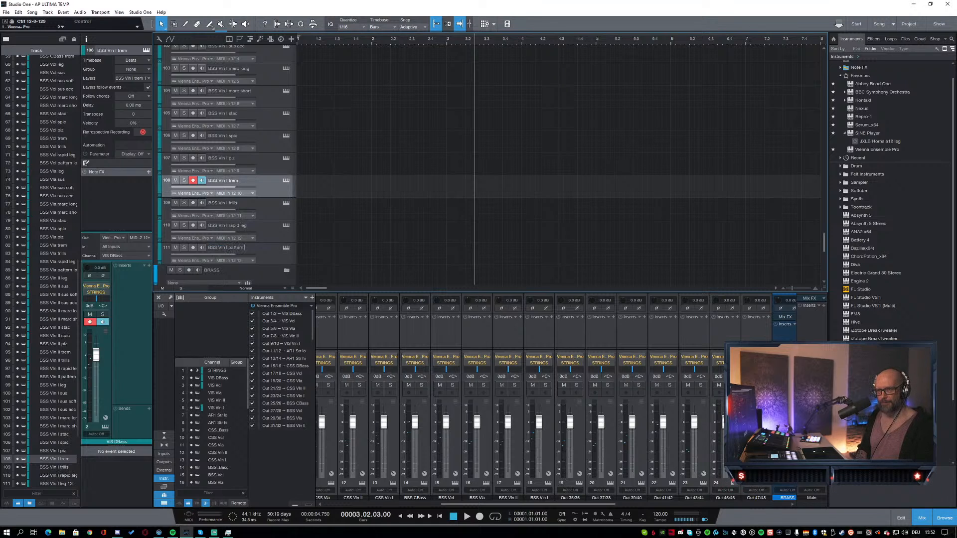
pyautogui.write(' leg')
pyautogui.press('Return')
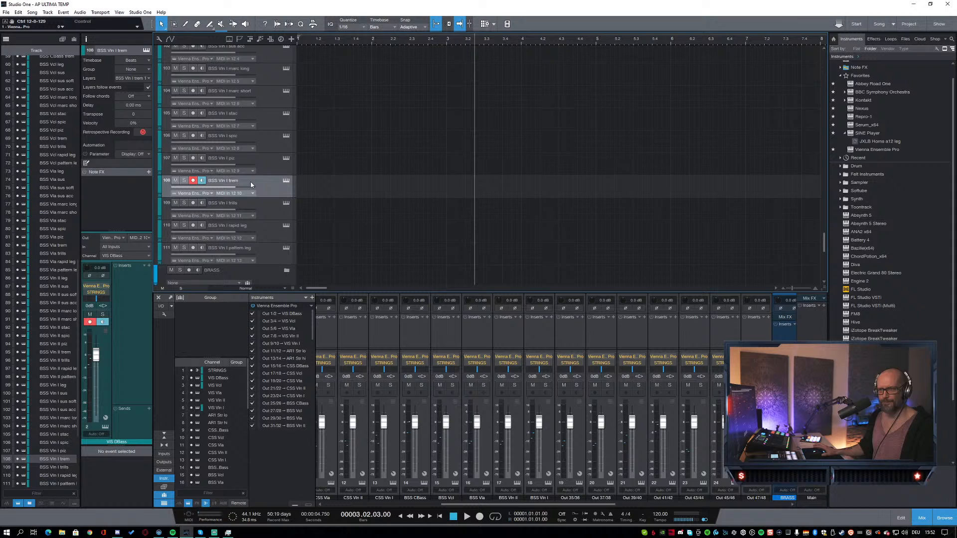
pyautogui.click(272, 235)
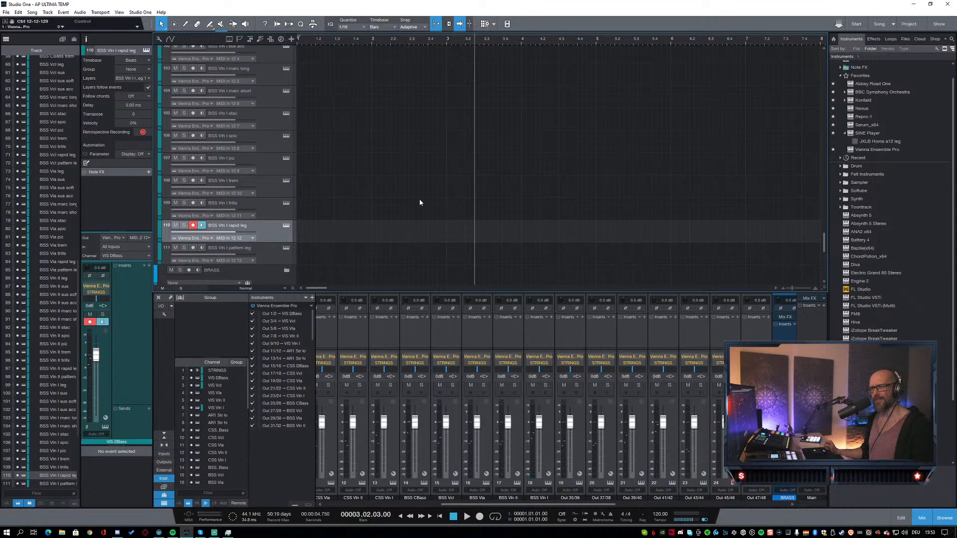
pyautogui.hotkey('ctrl', 's')
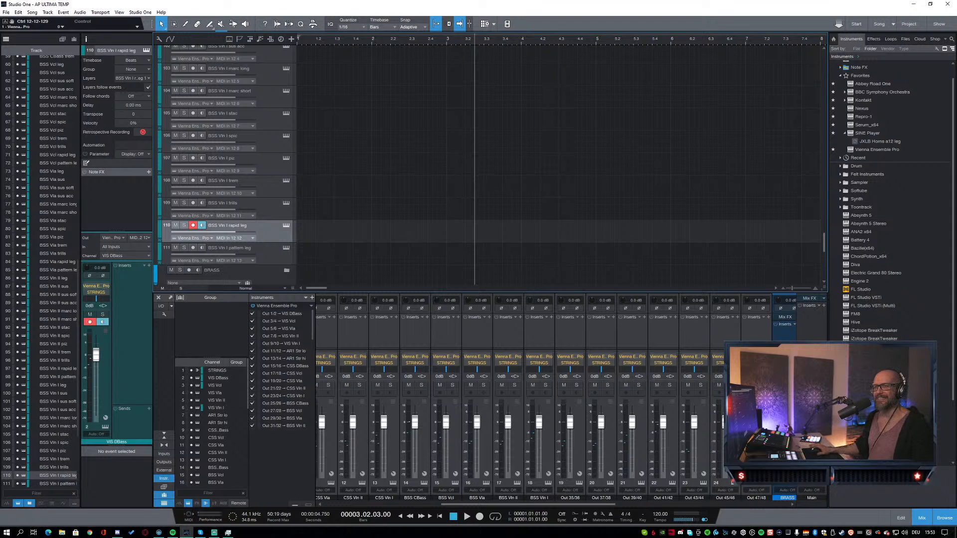
# Step: Switch to Vienna Ensemble Pro to check the Violins I articulation list in the SINE Player, and minimize it again
pyautogui.hotkey('alt', 'Tab')
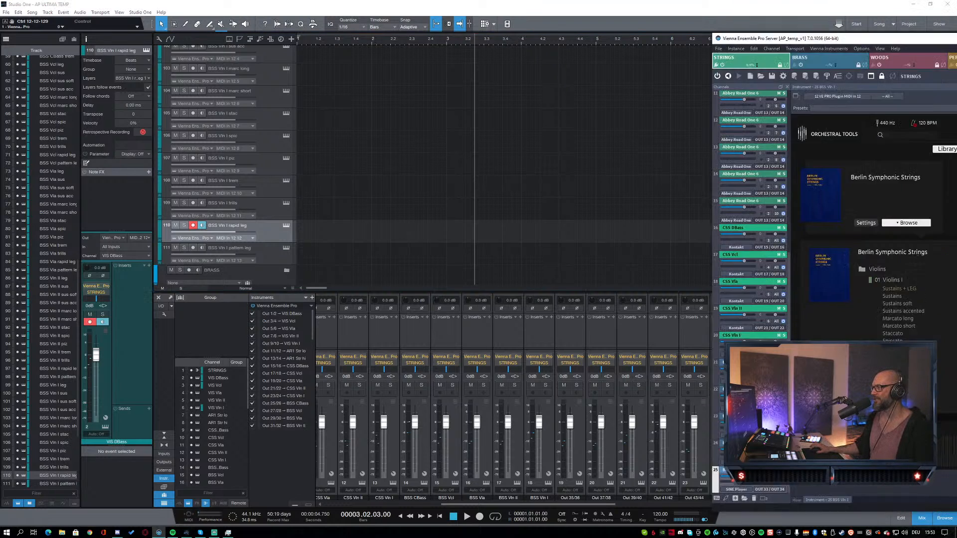
pyautogui.moveTo(726, 21); pyautogui.dragTo(695, 41)
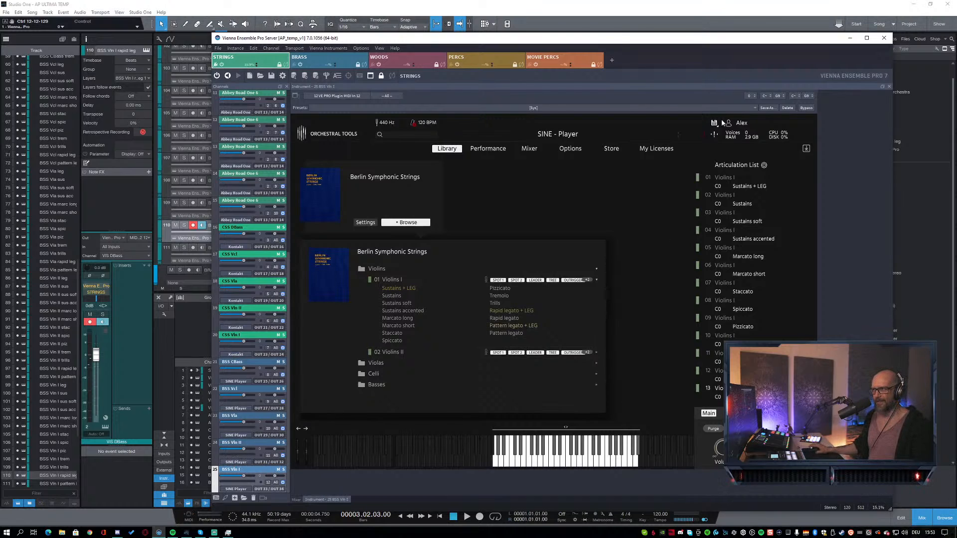
pyautogui.click(850, 39)
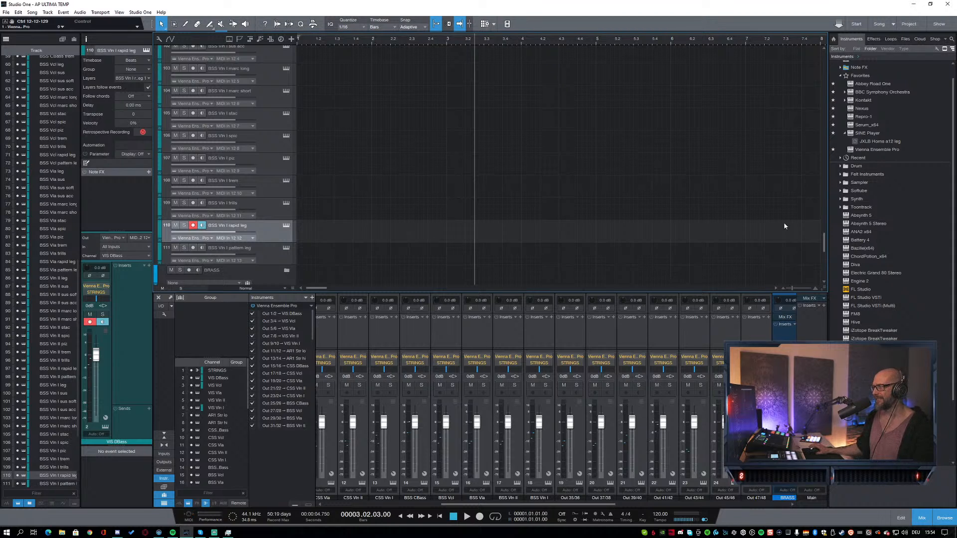
# Step: Browse the effects by vendor, looking inside the Bakuage and A.O.M. folders and collapsing both again
pyautogui.click(873, 39)
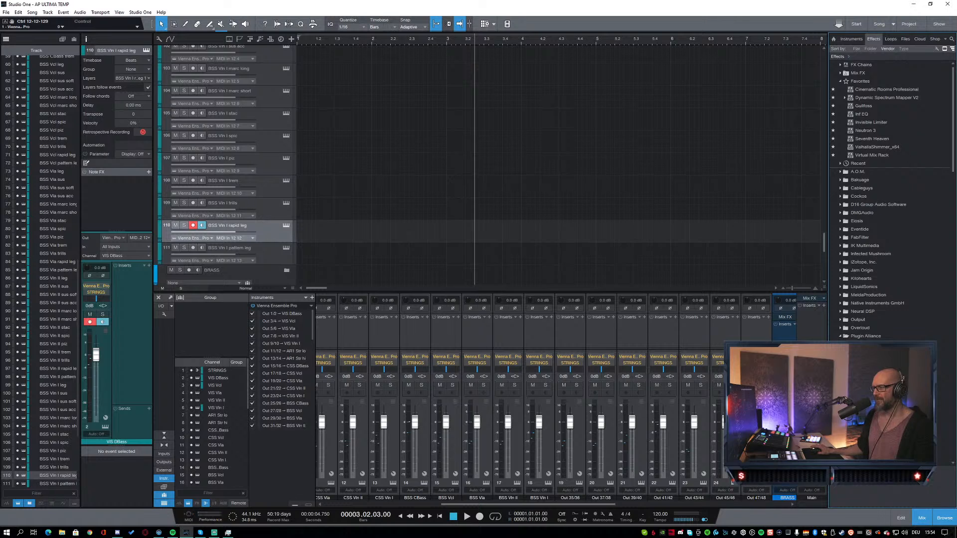
pyautogui.click(841, 180)
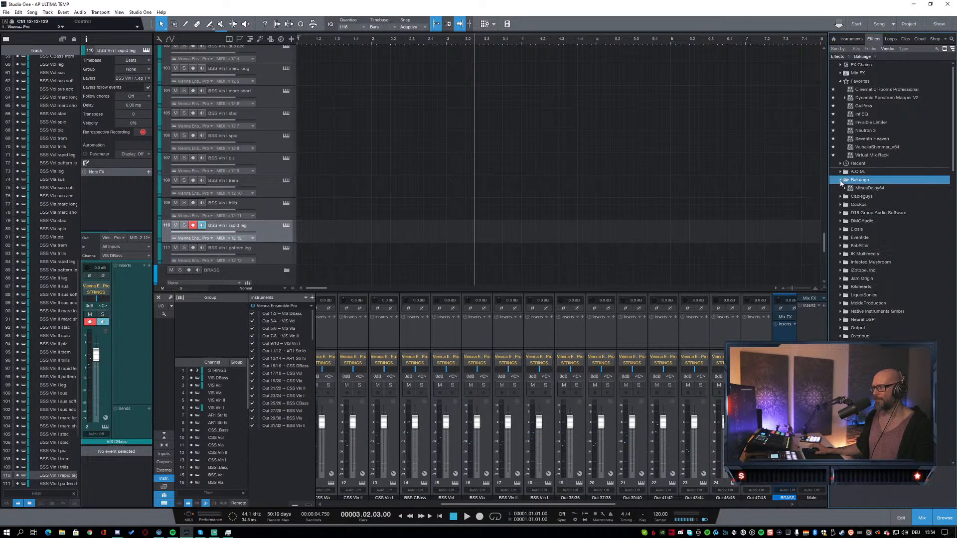
pyautogui.click(841, 181)
pyautogui.click(841, 171)
pyautogui.click(872, 181)
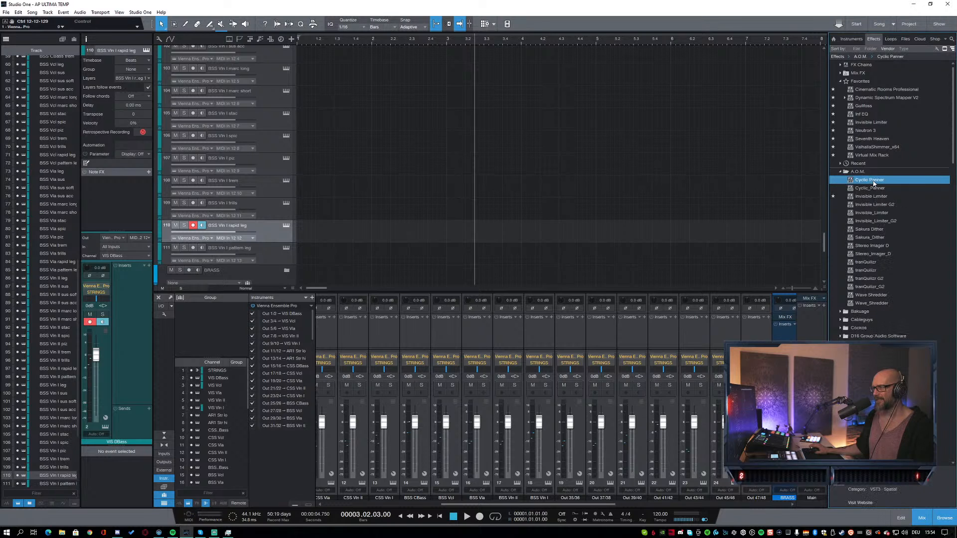
pyautogui.moveTo(873, 183)
pyautogui.mouseDown()
pyautogui.moveTo(310, 100)
pyautogui.moveTo(865, 181)
pyautogui.mouseUp()
pyautogui.click(841, 172)
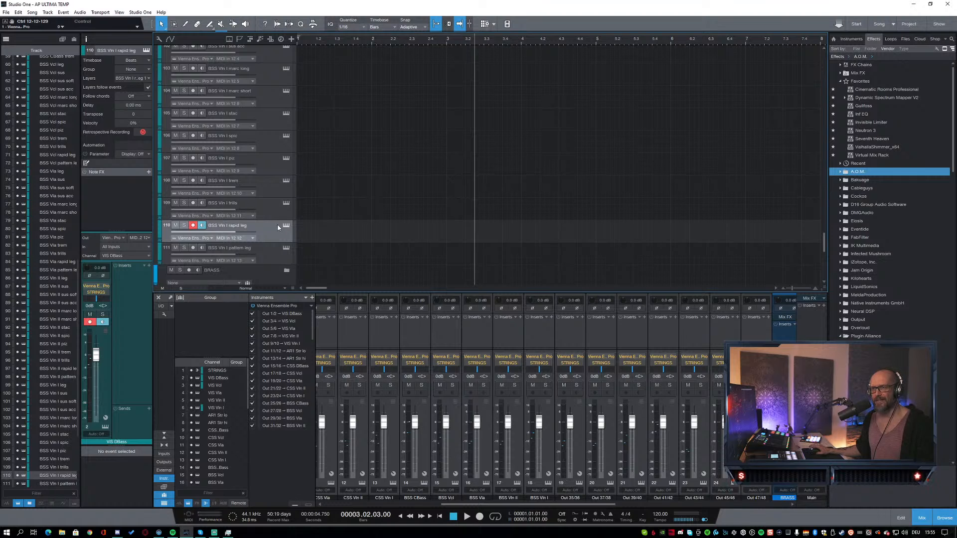
# Step: Check the BSS Vln I leg, pattern leg and rapid leg tracks by selecting them one after another
pyautogui.scroll(1, 367, 193)
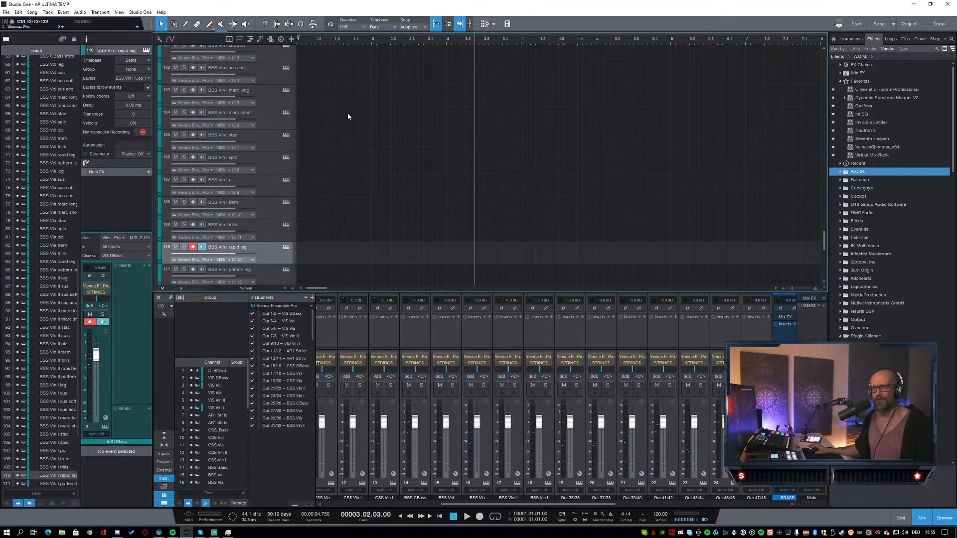
pyautogui.scroll(3, 348, 113)
pyautogui.click(274, 68)
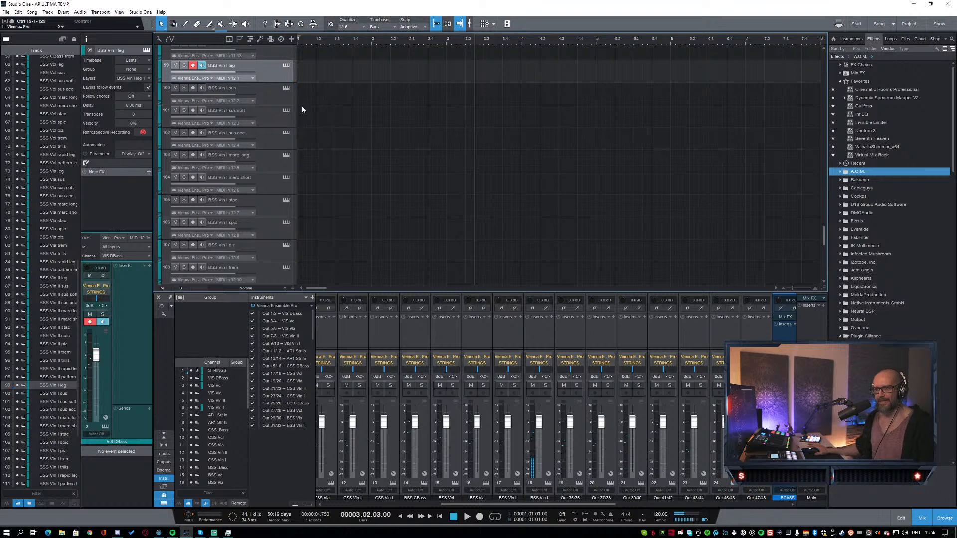
pyautogui.scroll(-3, 366, 169)
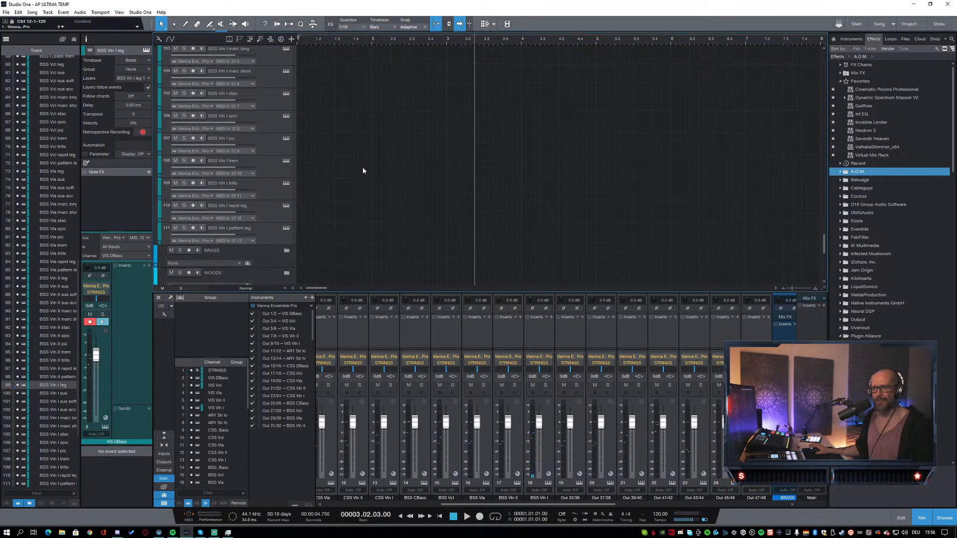
pyautogui.click(271, 234)
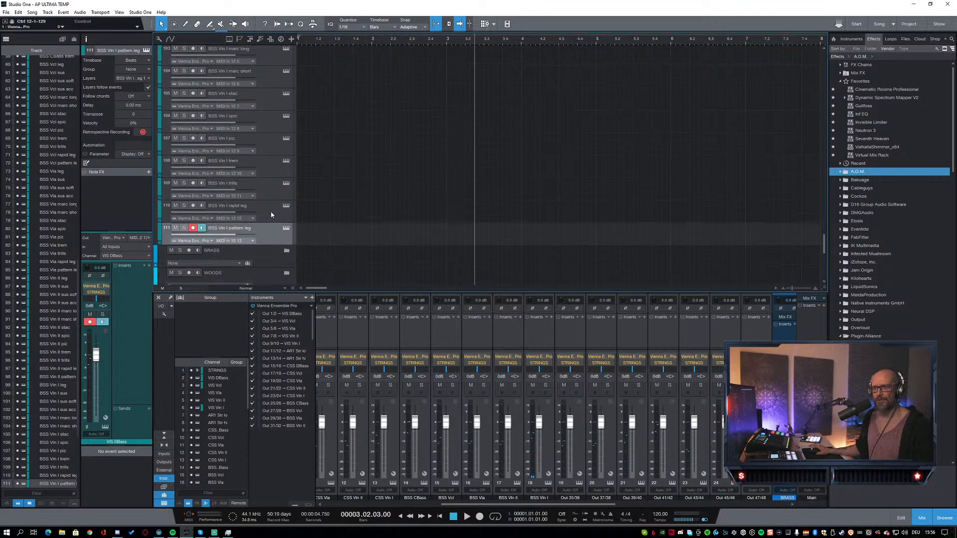
pyautogui.click(271, 212)
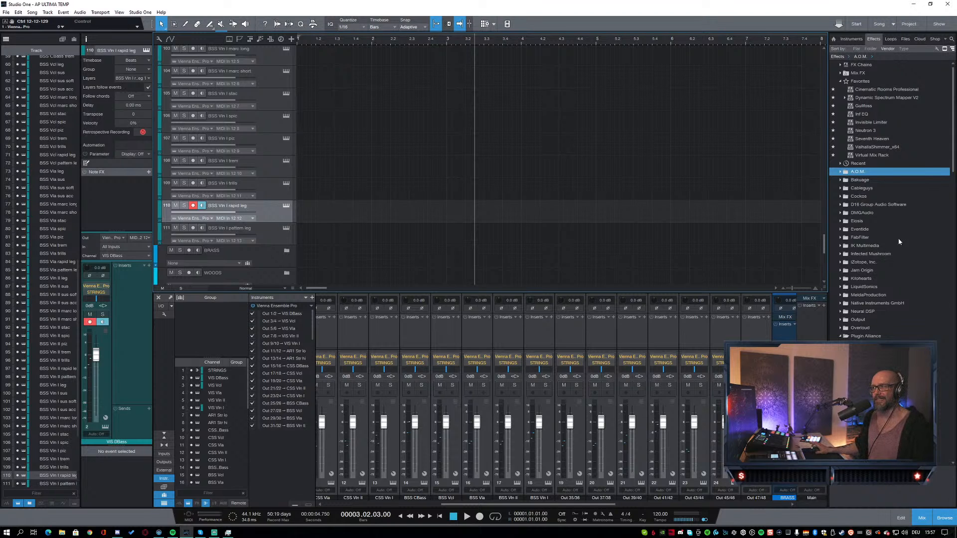
# Step: Go back to the start of the STRINGS folder and select the AR1 Strings lo sus track
pyautogui.scroll(20, 648, 84)
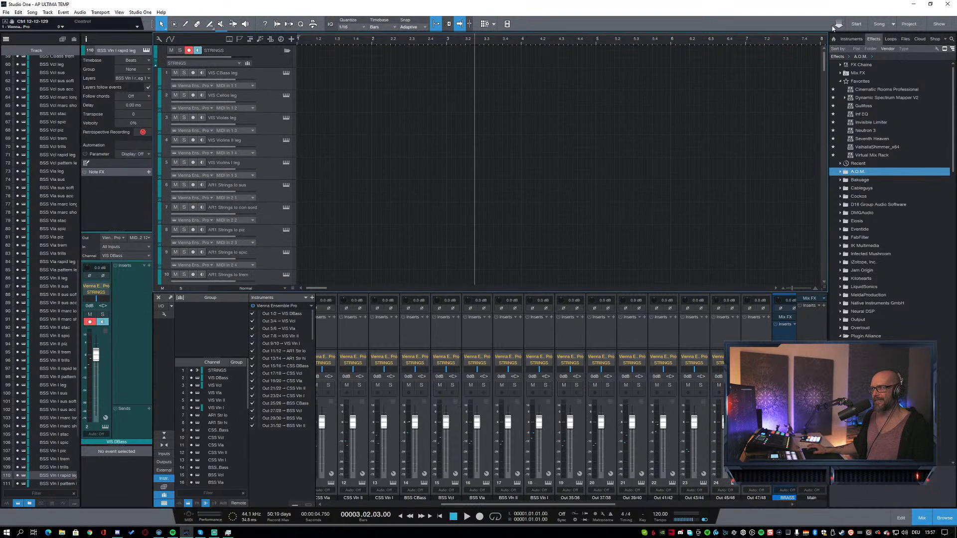
pyautogui.scroll(-6, 384, 163)
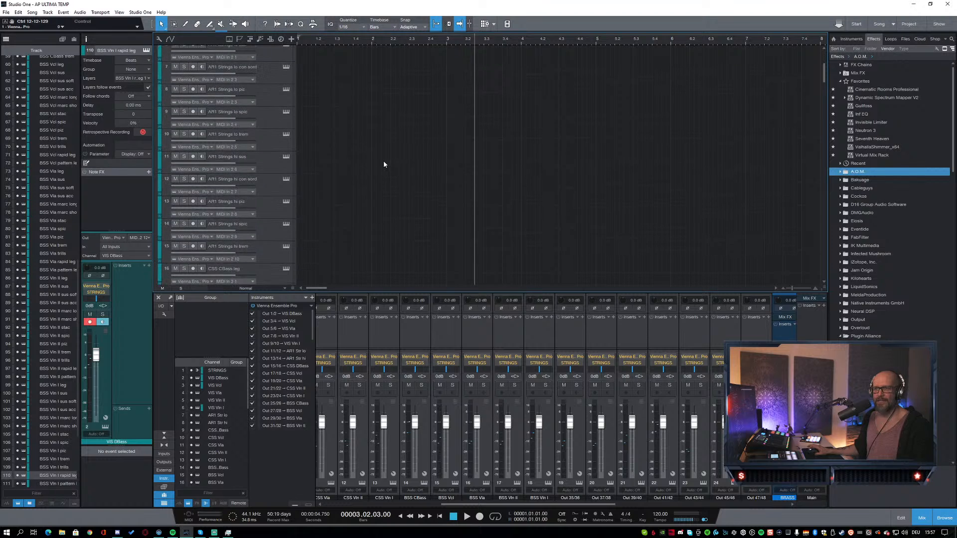
pyautogui.scroll(3, 372, 157)
pyautogui.click(265, 118)
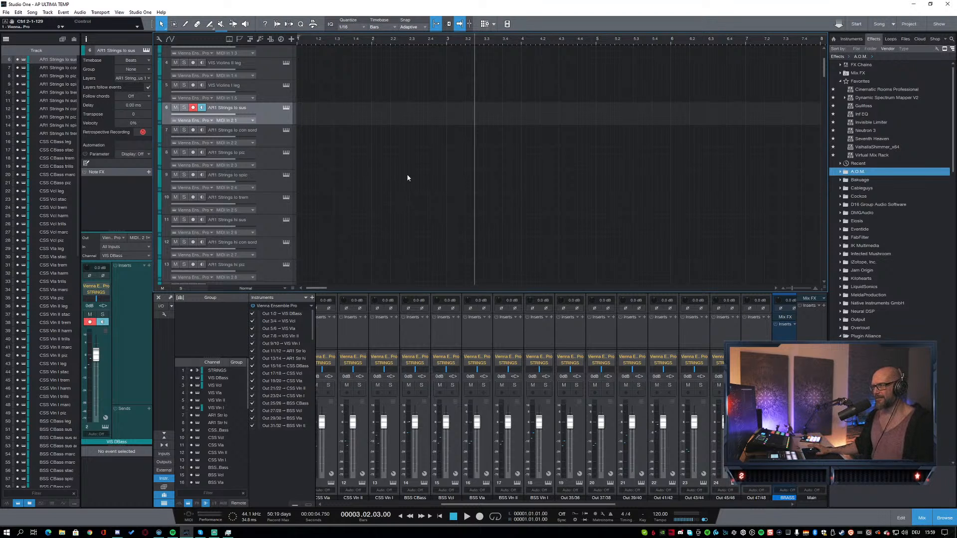
# Step: Review the track list from the AR1 Strings tracks down to the BRASS, WOODS, OPERC, MELPERC, HARP and HI SYNTH folders
pyautogui.scroll(-3, 457, 196)
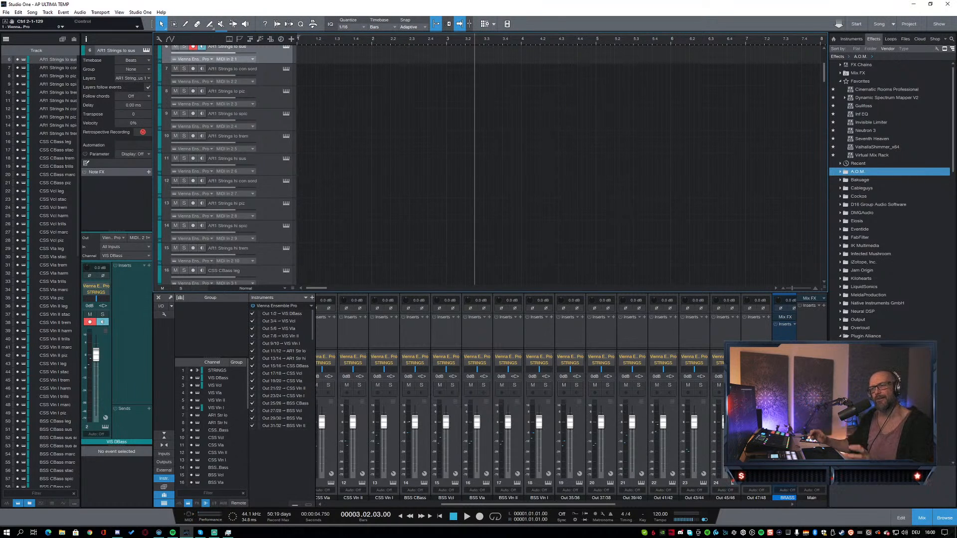
pyautogui.scroll(2, 435, 162)
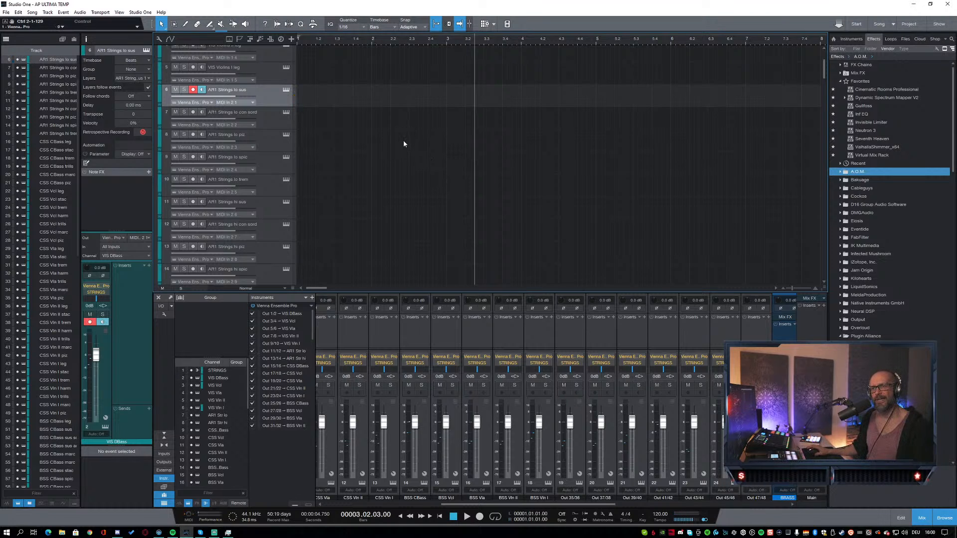
pyautogui.scroll(-8, 467, 176)
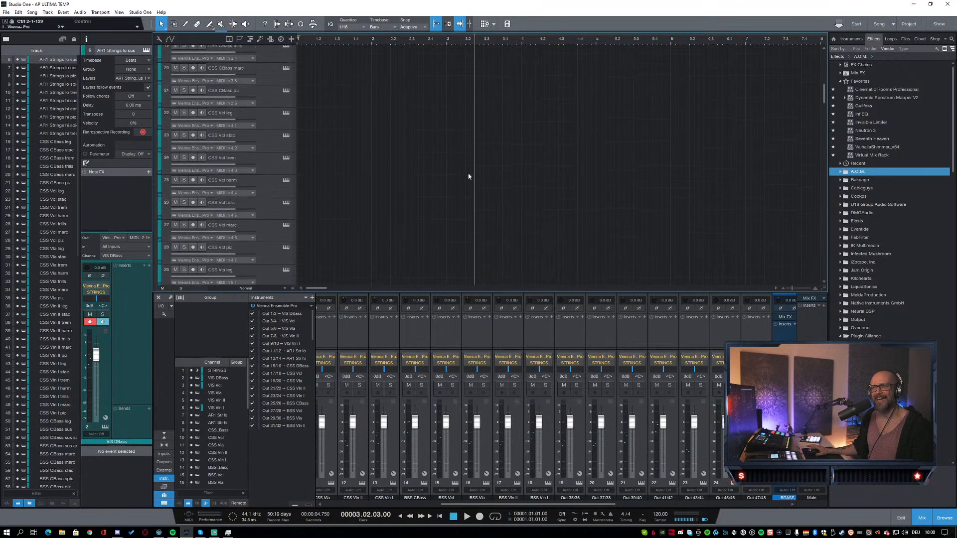
pyautogui.moveTo(822, 100); pyautogui.dragTo(823, 246)
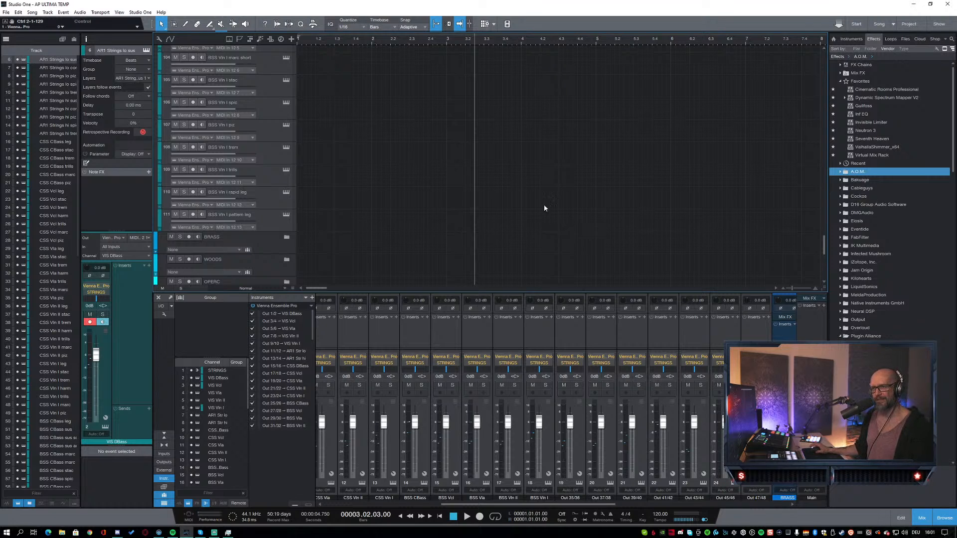
pyautogui.scroll(-2, 369, 188)
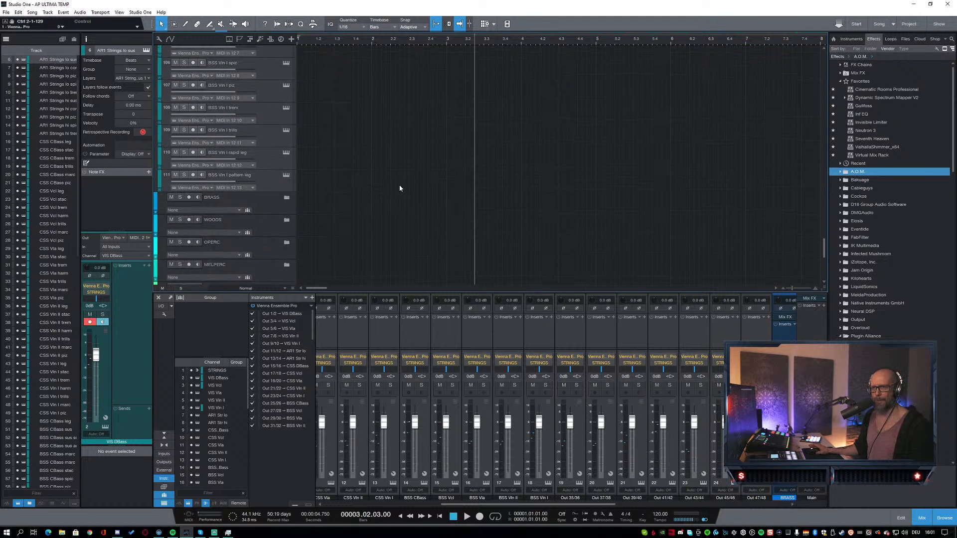
pyautogui.scroll(-3, 389, 197)
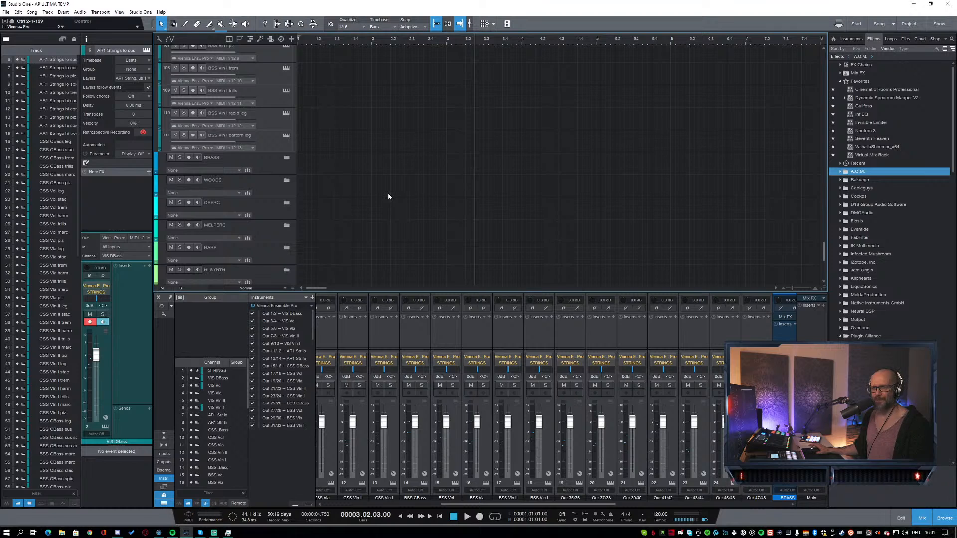
pyautogui.scroll(5, 387, 191)
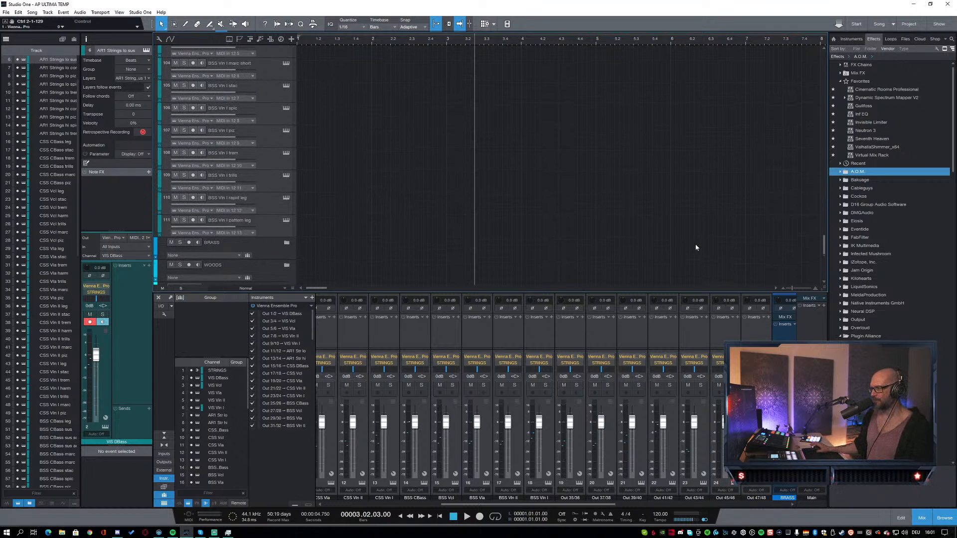
# Step: Open a Chrome browser window and return to the Studio One song
pyautogui.click(89, 532)
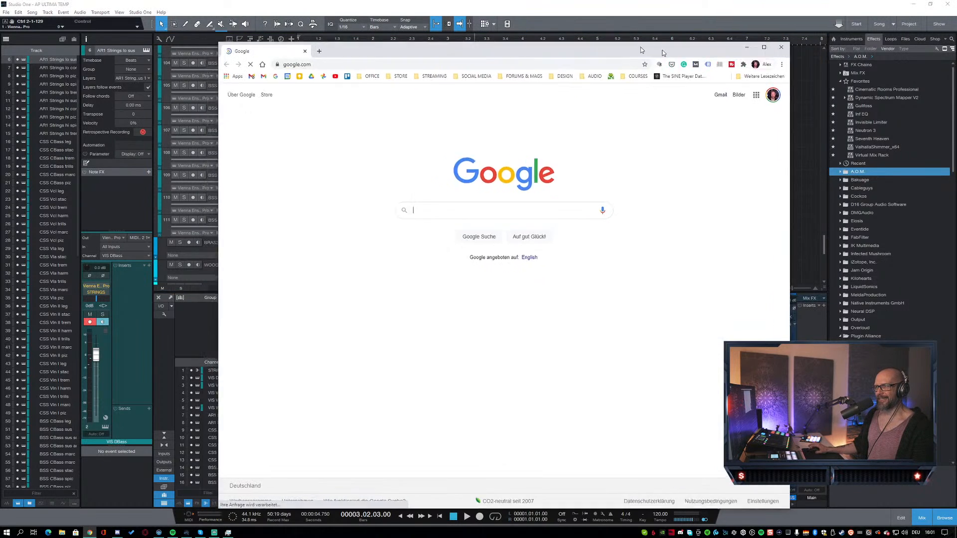
pyautogui.hotkey('alt', 'Tab')
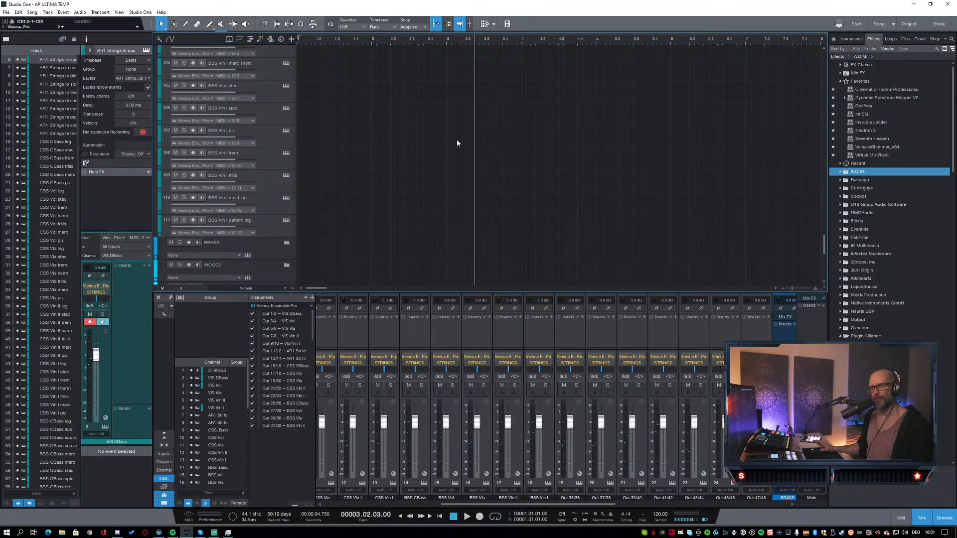
# Step: Select the BSS Vln I pattern leg track above the BRASS folder and save the song
pyautogui.scroll(-2, 407, 186)
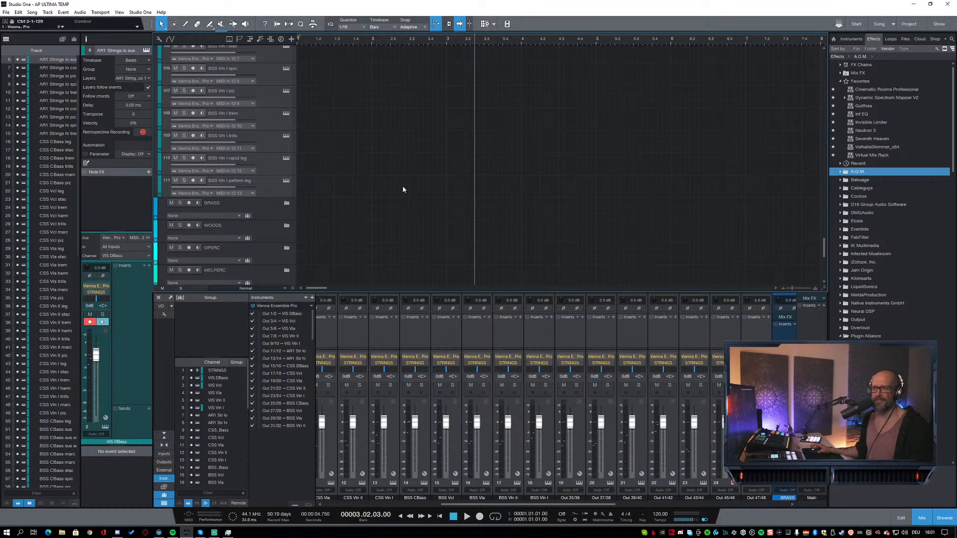
pyautogui.click(287, 196)
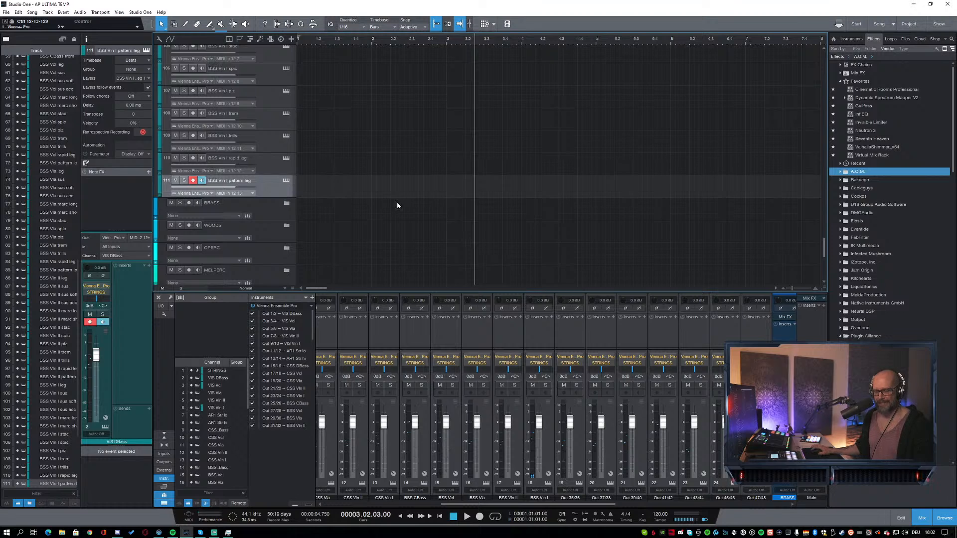
pyautogui.hotkey('ctrl', 's')
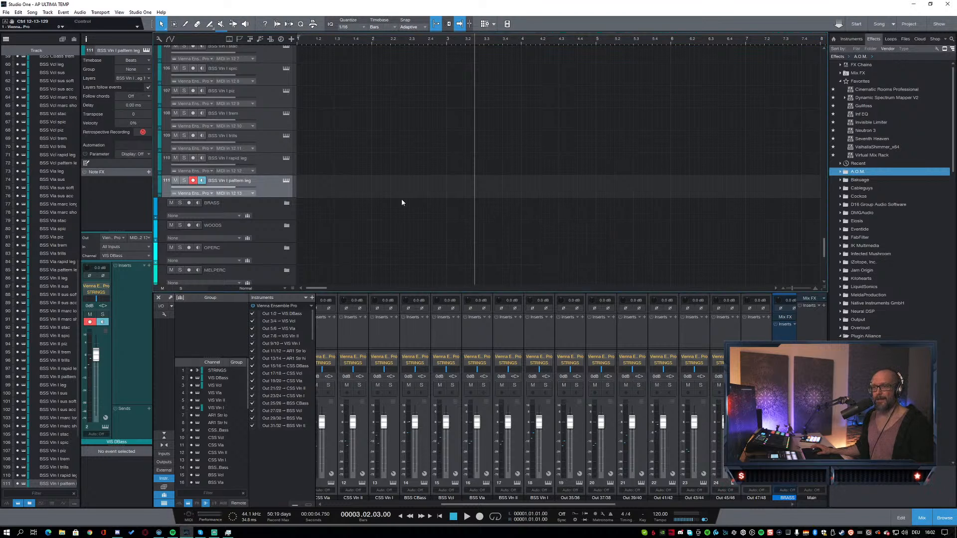
# Step: Review the finished string tracks from BSS Vln I back up through the BSS sections to the CSS Vla tracks
pyautogui.scroll(5, 470, 186)
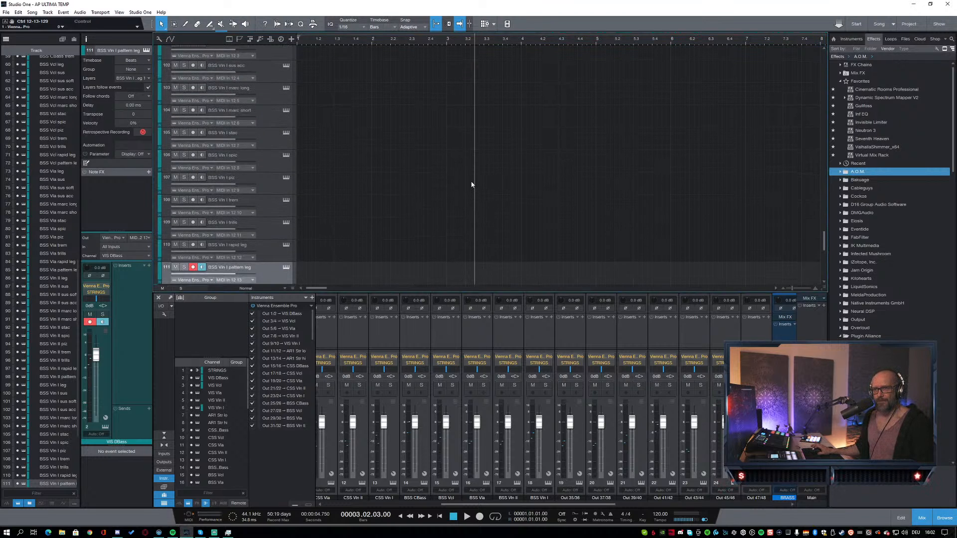
pyautogui.scroll(10, 472, 185)
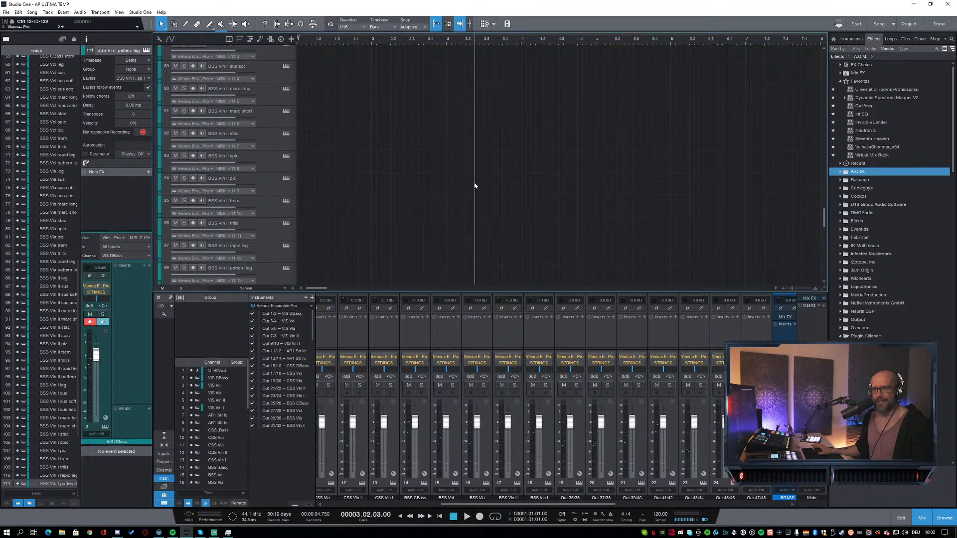
pyautogui.scroll(1, 475, 186)
pyautogui.scroll(-6, 475, 186)
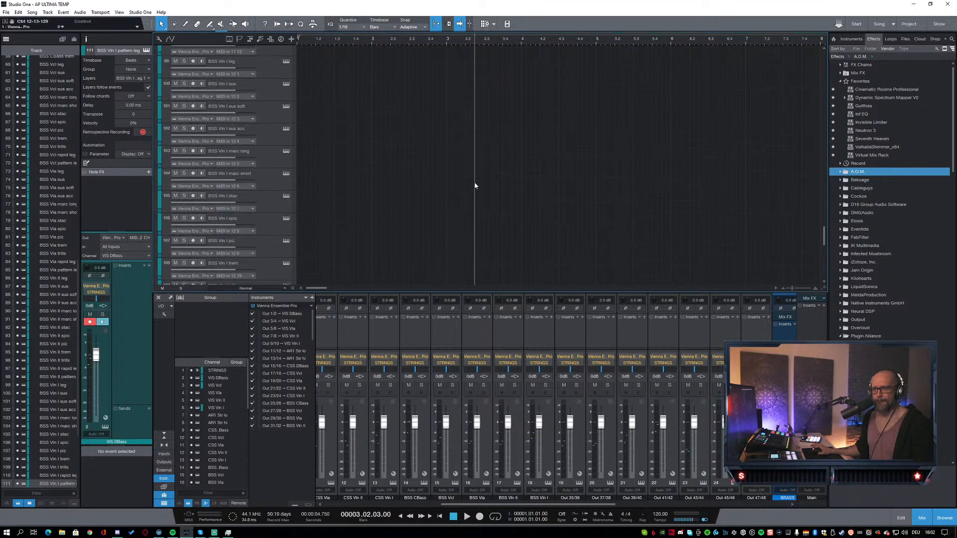
pyautogui.scroll(12, 475, 186)
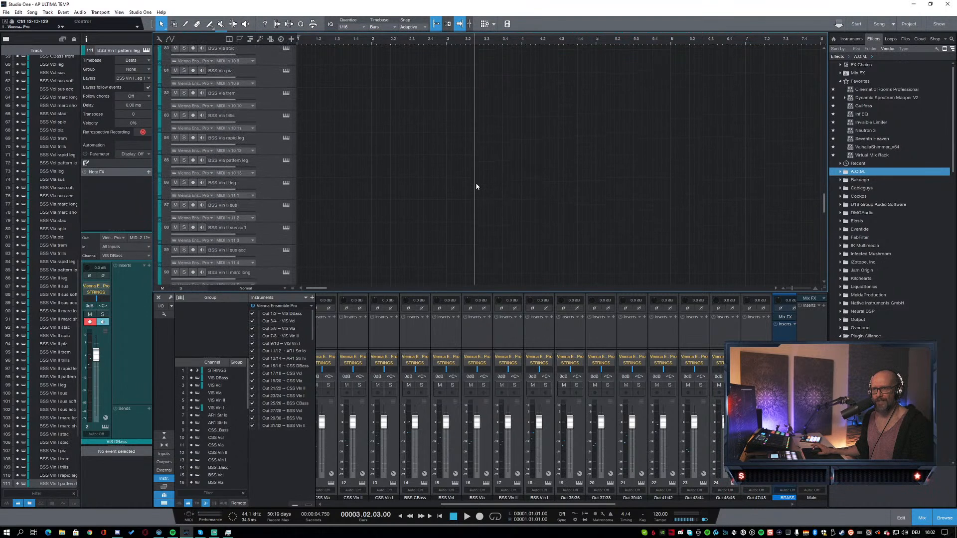
pyautogui.scroll(8, 476, 187)
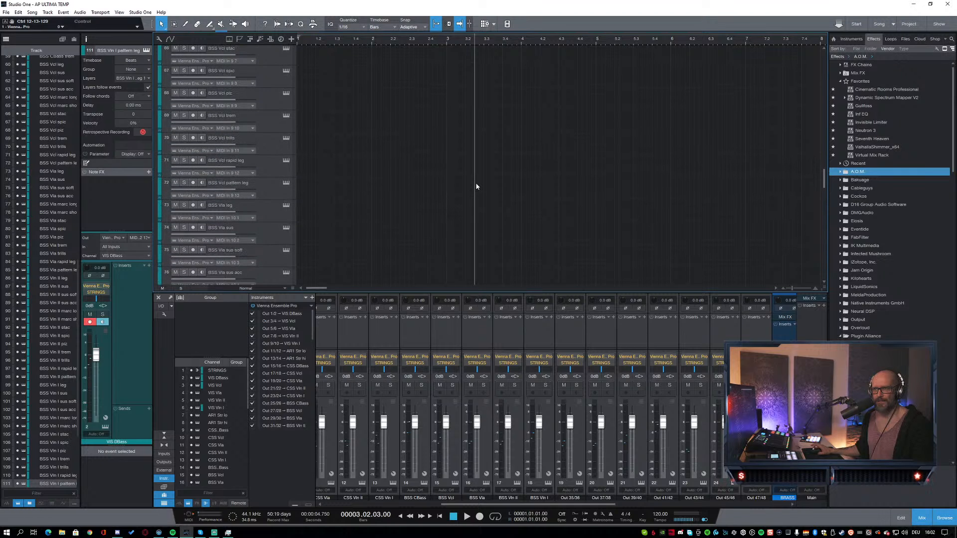
pyautogui.scroll(10, 476, 186)
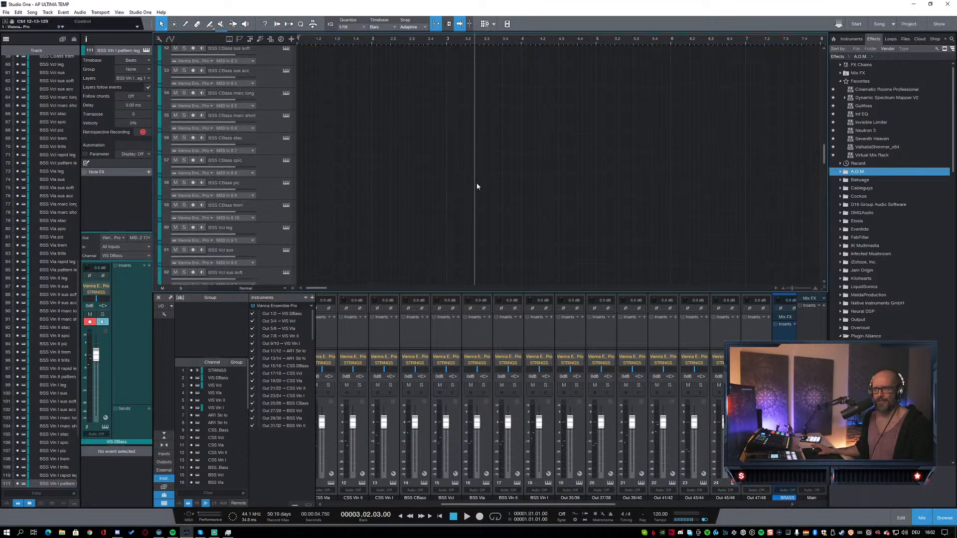
pyautogui.scroll(7, 477, 186)
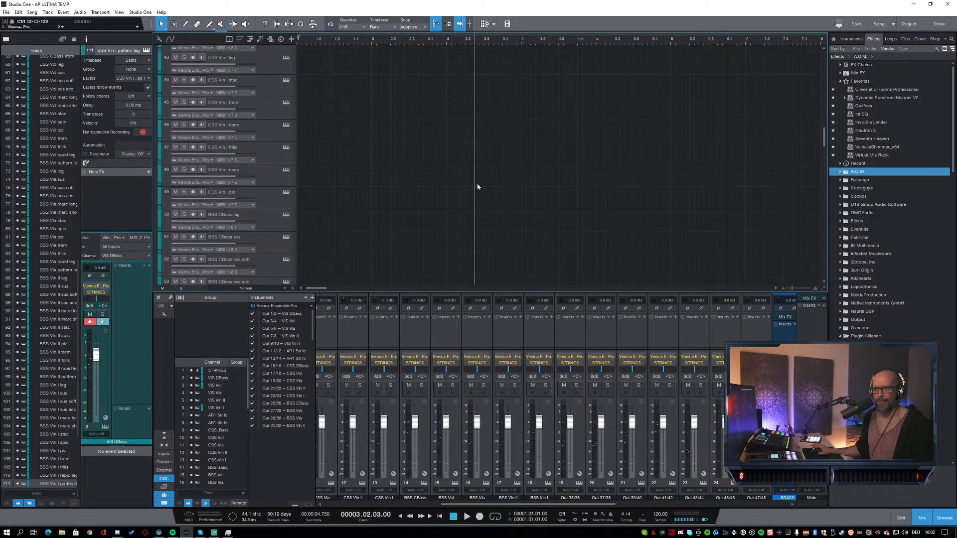
pyautogui.scroll(10, 477, 187)
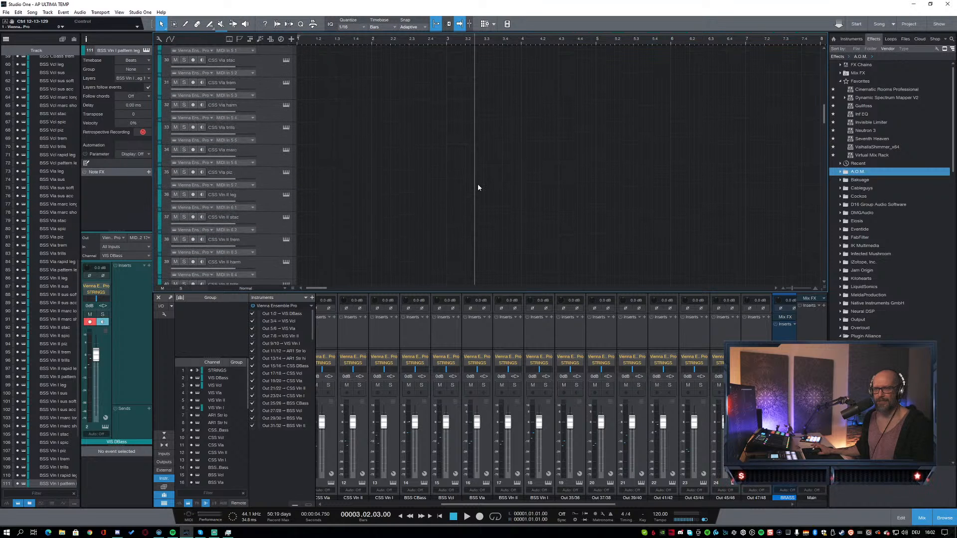
# Step: Look over the remaining string tracks from CSS Vla up to the STRINGS folder and select the BRASS folder track
pyautogui.scroll(11, 477, 187)
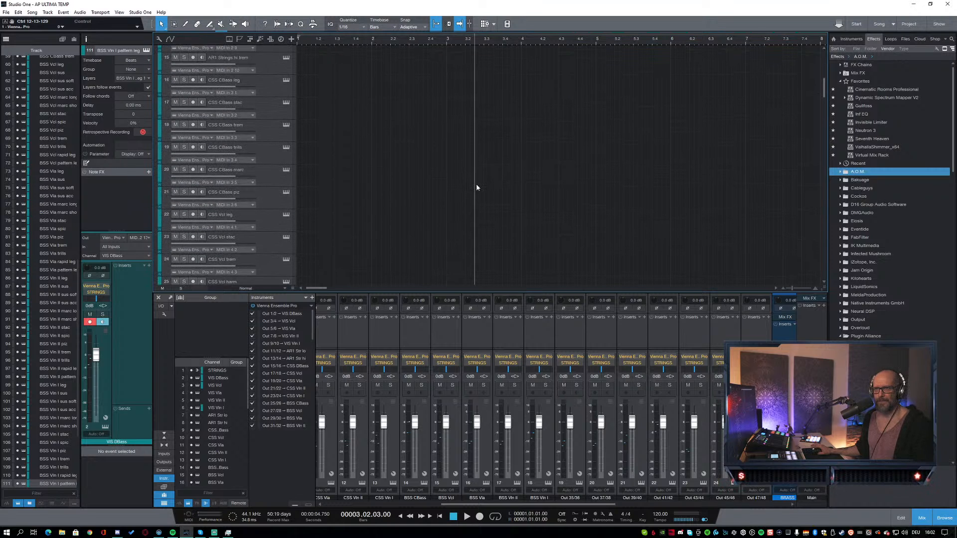
pyautogui.scroll(4, 477, 187)
pyautogui.scroll(6, 477, 188)
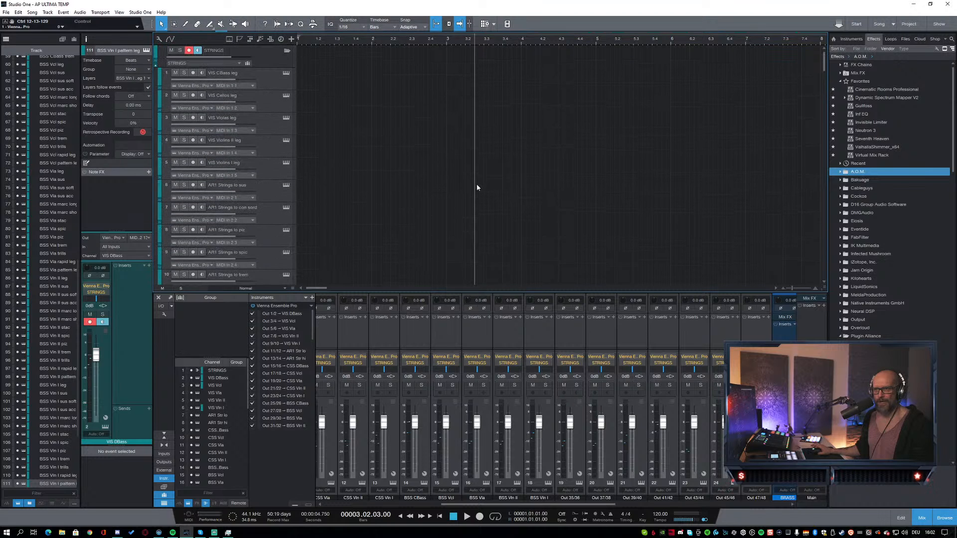
pyautogui.scroll(-5, 450, 184)
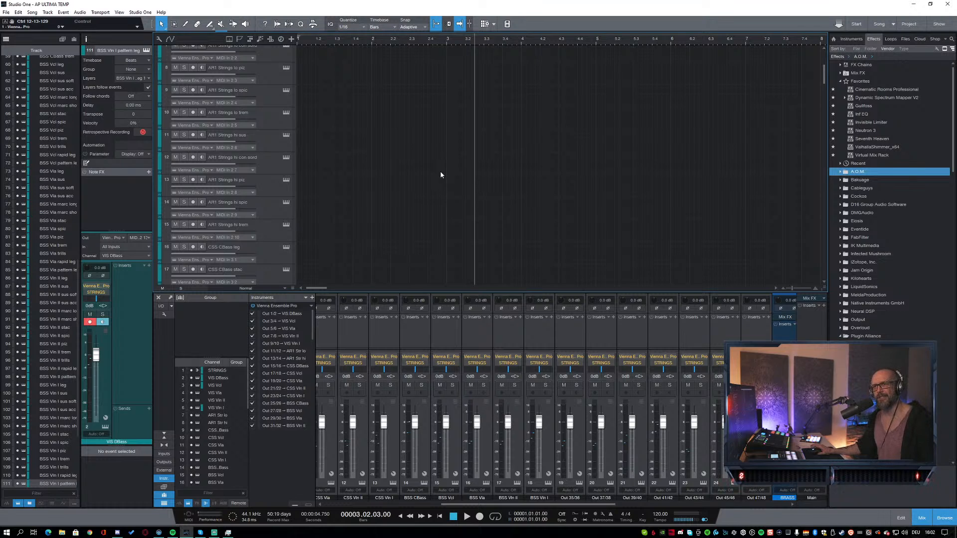
pyautogui.moveTo(823, 84); pyautogui.dragTo(809, 252)
pyautogui.click(284, 207)
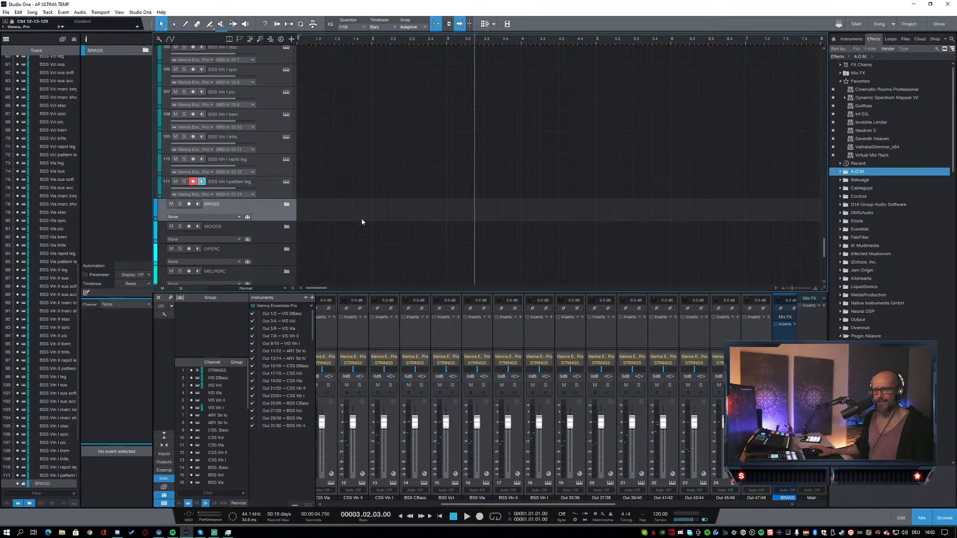
# Step: Add a second Vienna Ensemble Pro instrument on a new track below the SFX folder, and park the stopped playhead at bar 2
pyautogui.scroll(-3, 361, 218)
pyautogui.scroll(-9, 506, 193)
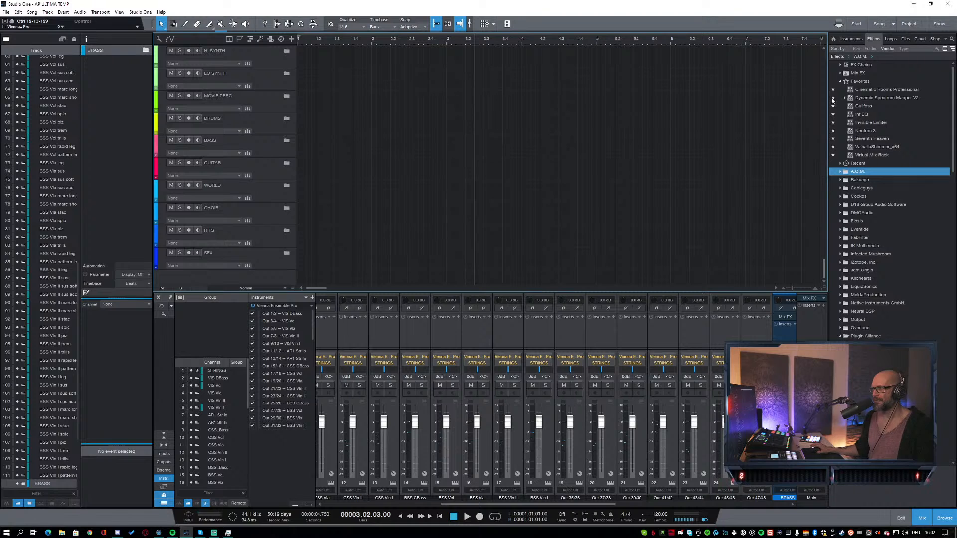
pyautogui.click(853, 40)
pyautogui.scroll(-1, 902, 143)
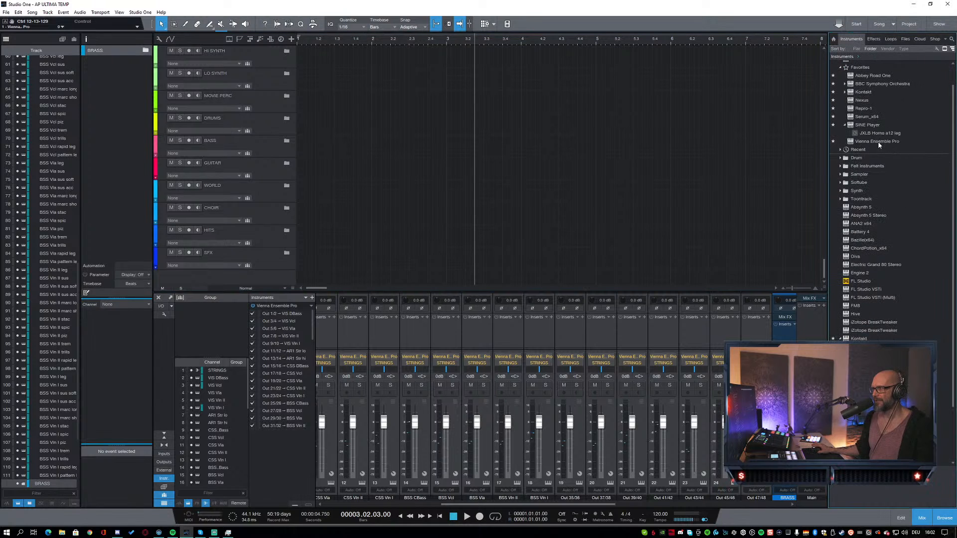
pyautogui.moveTo(879, 144); pyautogui.dragTo(264, 273)
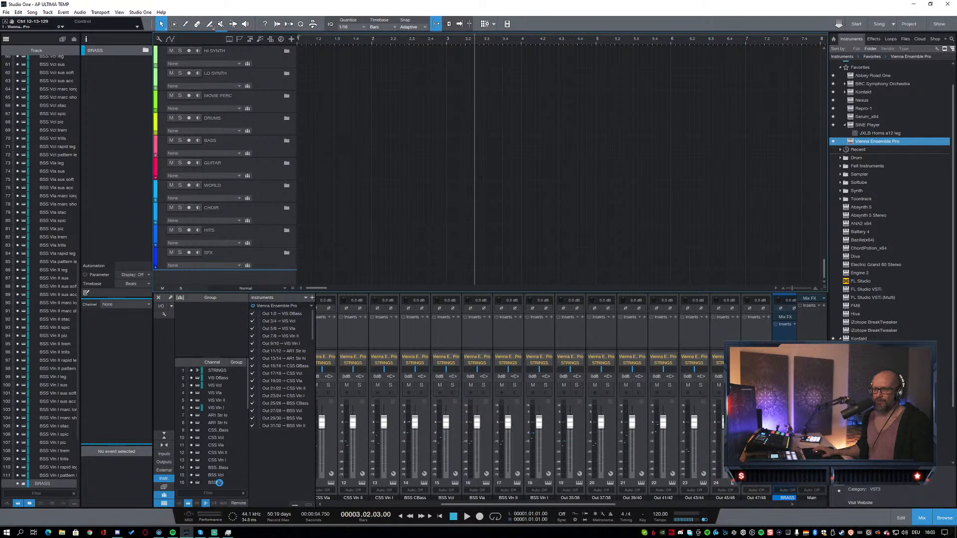
pyautogui.moveTo(161, 534)
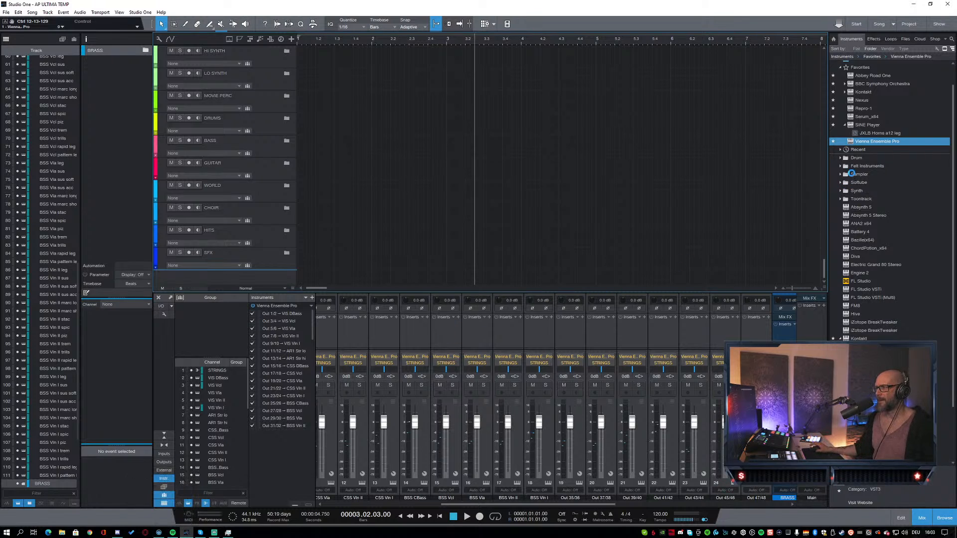
pyautogui.moveTo(888, 141); pyautogui.dragTo(517, 284)
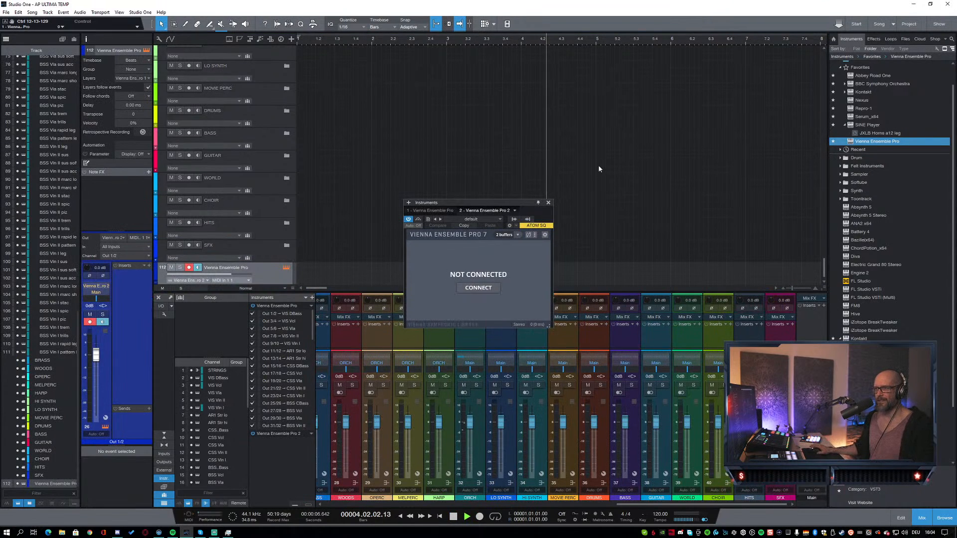
pyautogui.press('space')
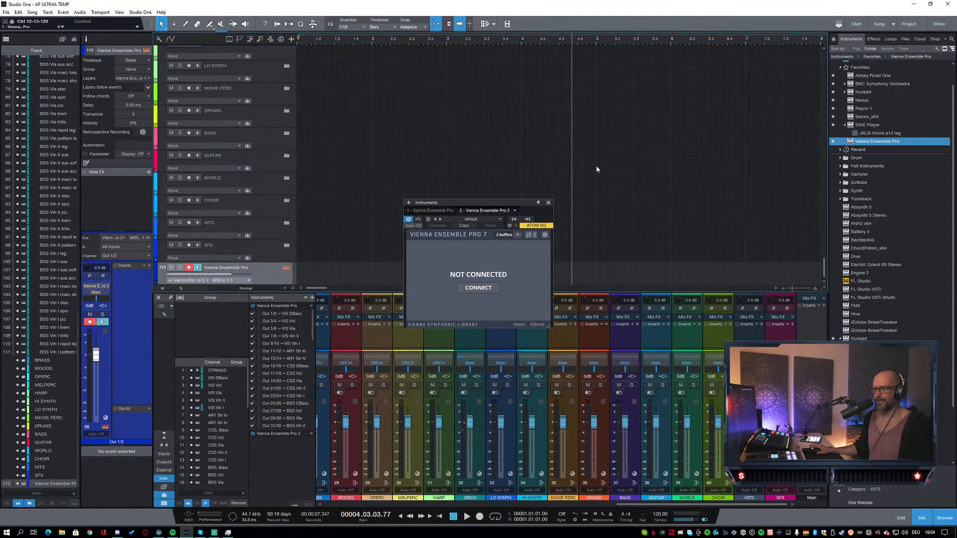
pyautogui.click(370, 65)
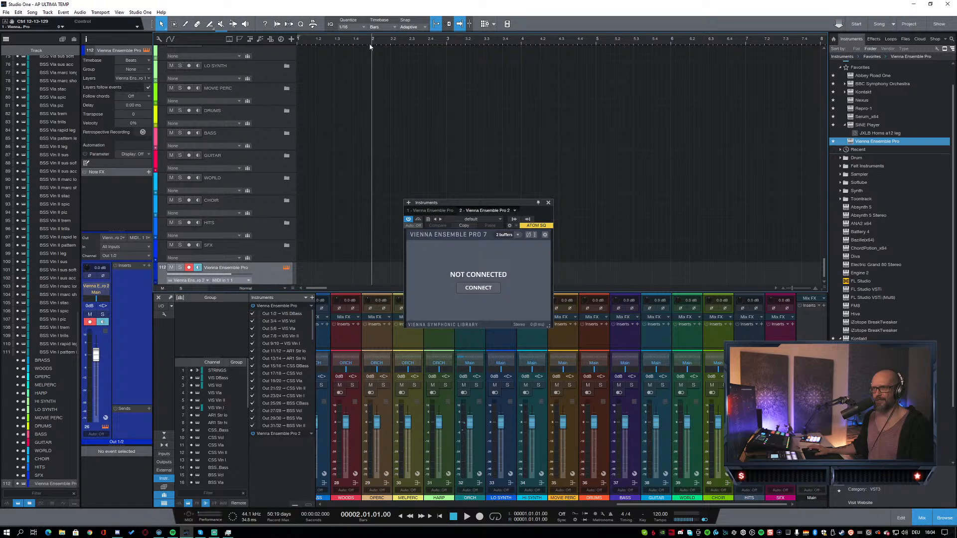
# Step: Connect the new Vienna Ensemble Pro instrument to the BRASS server instance and move its track into the BRASS folder
pyautogui.click(478, 288)
pyautogui.click(424, 267)
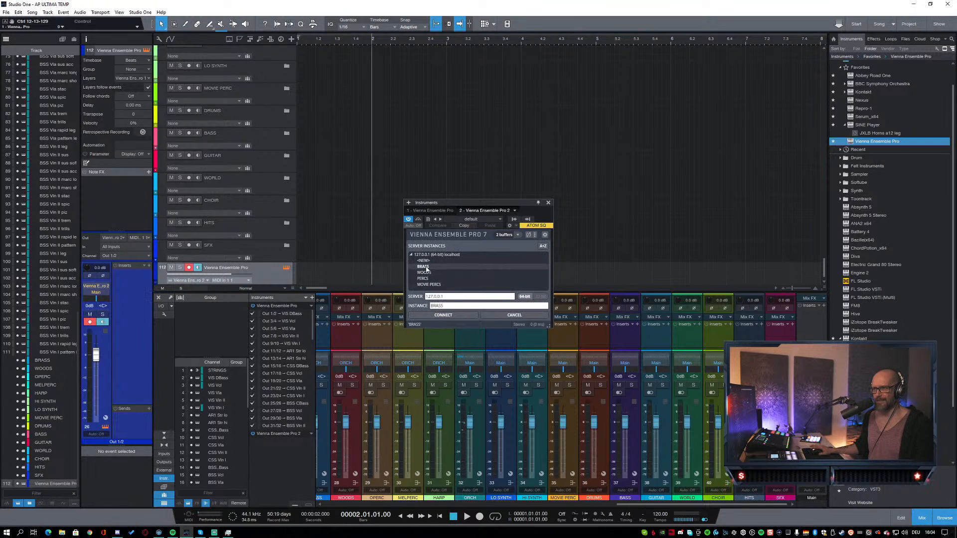
pyautogui.click(437, 313)
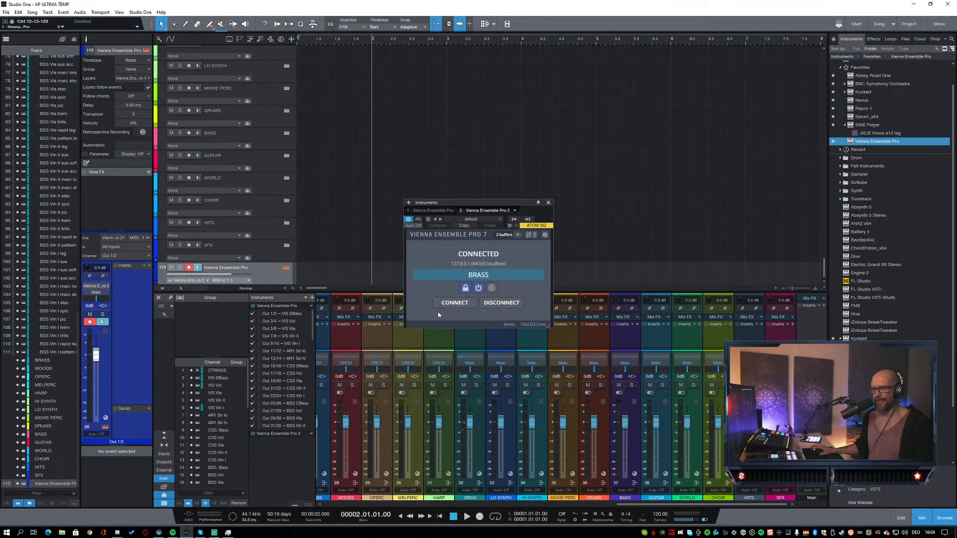
pyautogui.click(549, 204)
pyautogui.moveTo(273, 276); pyautogui.dragTo(261, 210)
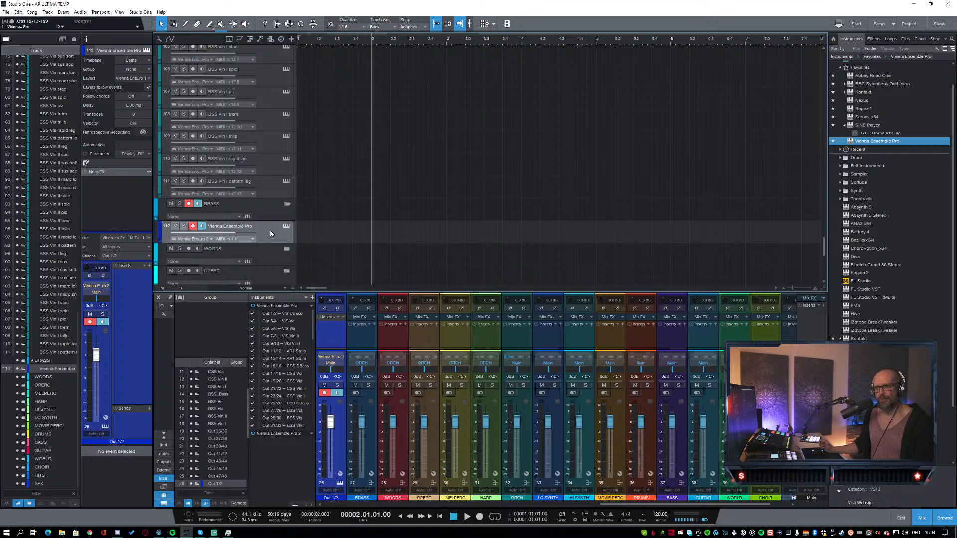
# Step: Switch to Vienna Ensemble Pro Server and add an Orchestral Tools SINE Player to the empty BRASS instance
pyautogui.click(159, 533)
pyautogui.moveTo(504, 41); pyautogui.dragTo(424, 39)
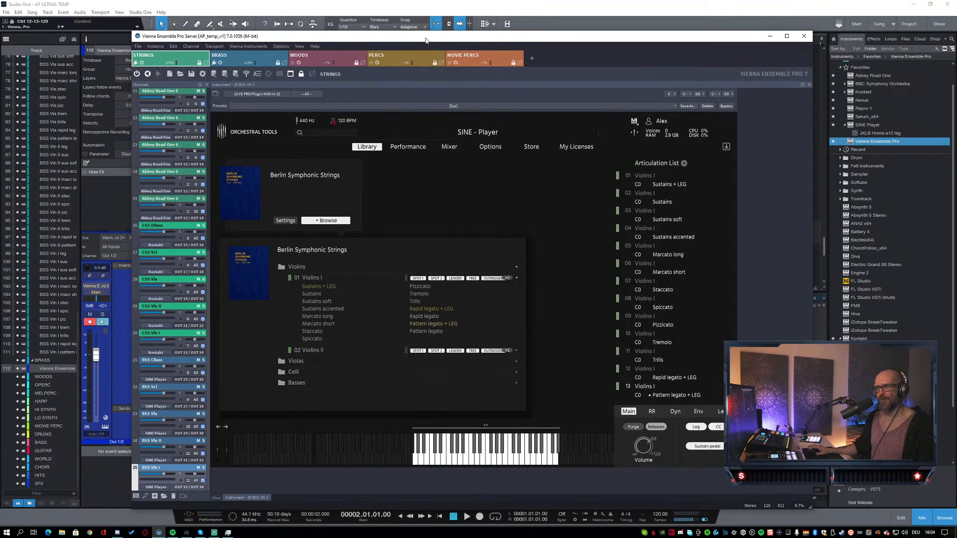
pyautogui.moveTo(447, 40); pyautogui.dragTo(450, 44)
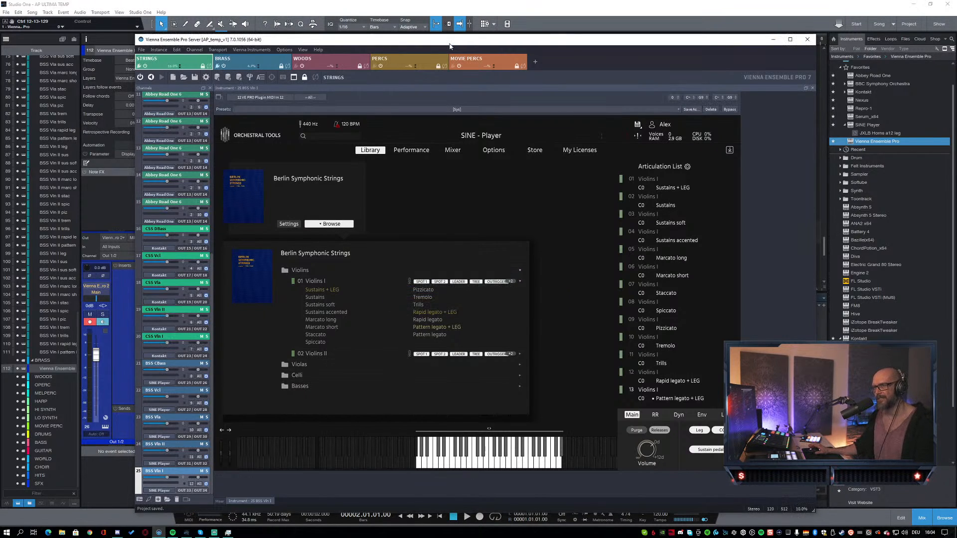
pyautogui.click(263, 62)
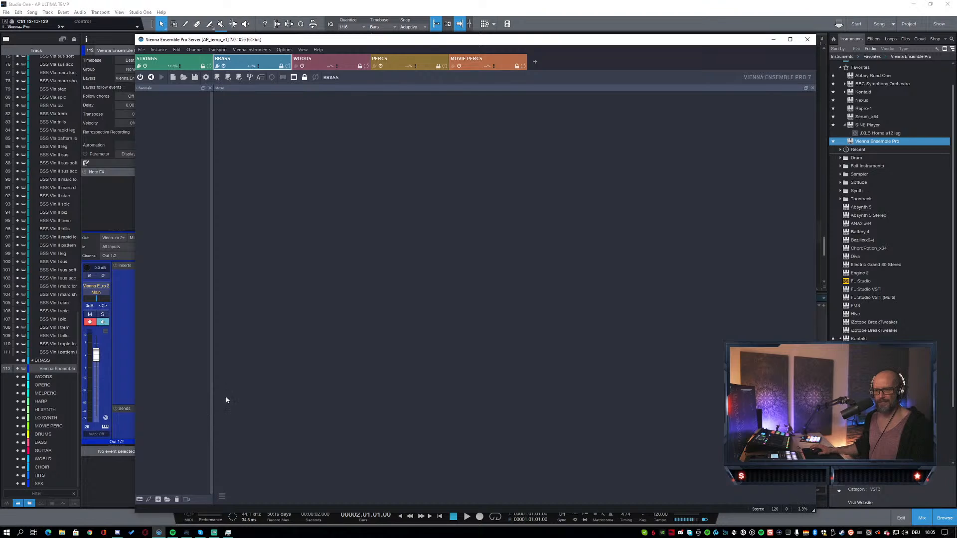
pyautogui.click(139, 500)
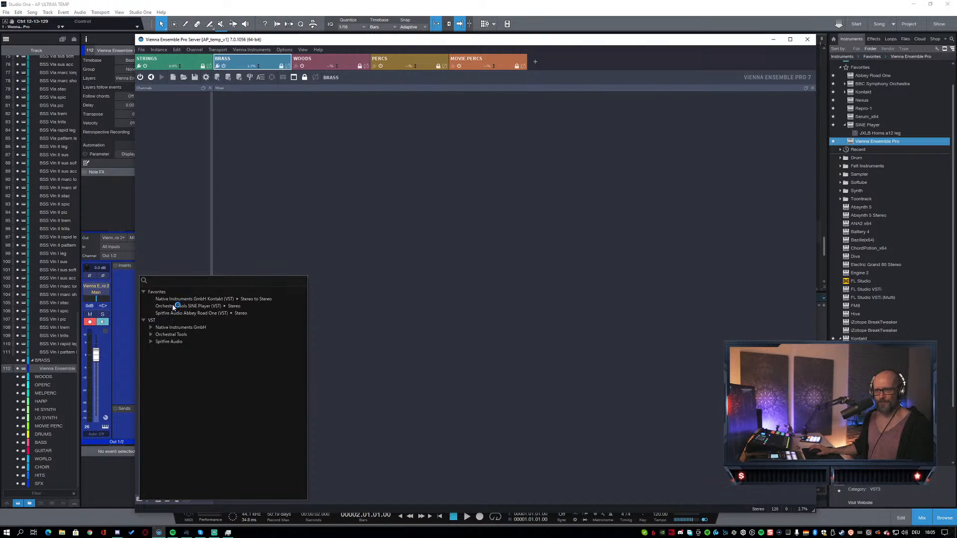
pyautogui.click(222, 312)
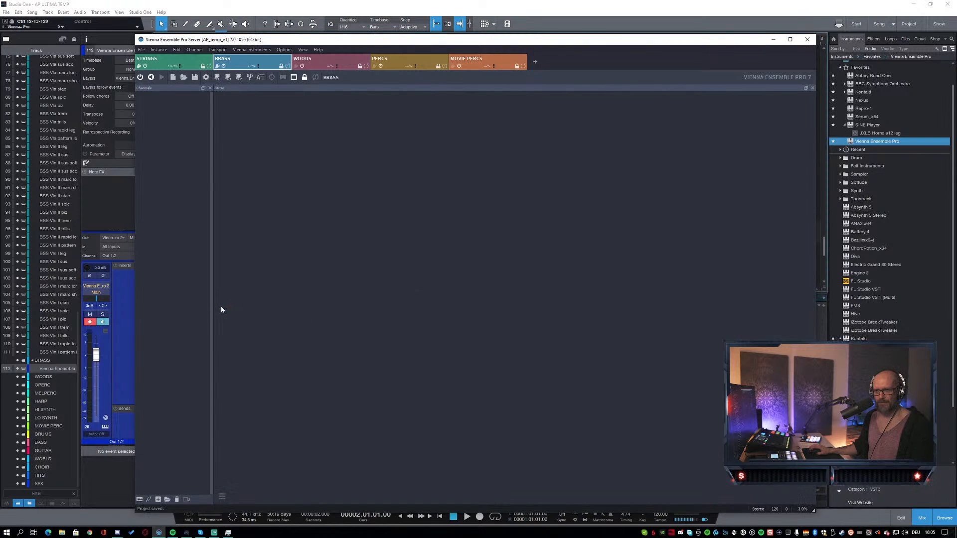
pyautogui.click(139, 499)
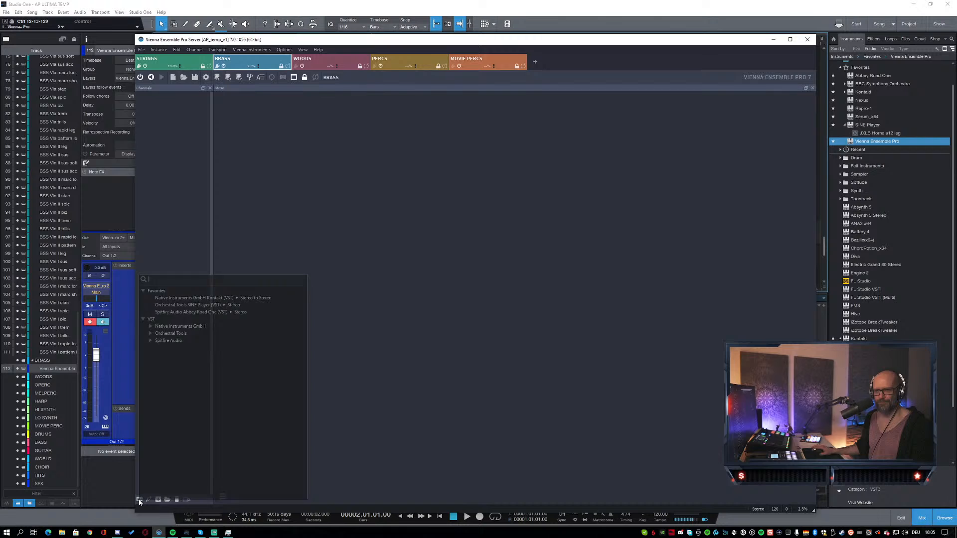
pyautogui.click(172, 305)
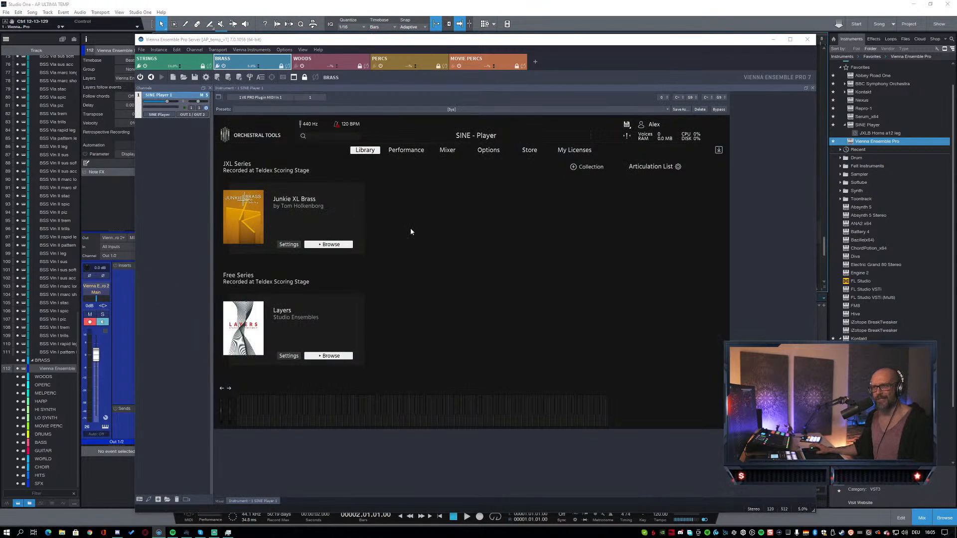
# Step: Browse the Junkie XL Brass collection and expand the Trombones folder and the 01 Tuba instrument's articulations
pyautogui.click(324, 244)
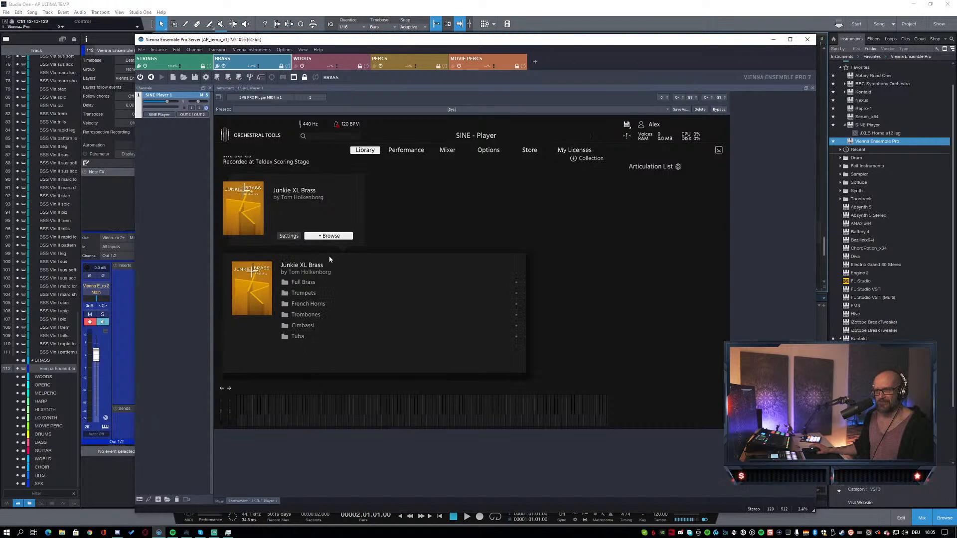
pyautogui.scroll(-1, 329, 258)
pyautogui.click(316, 274)
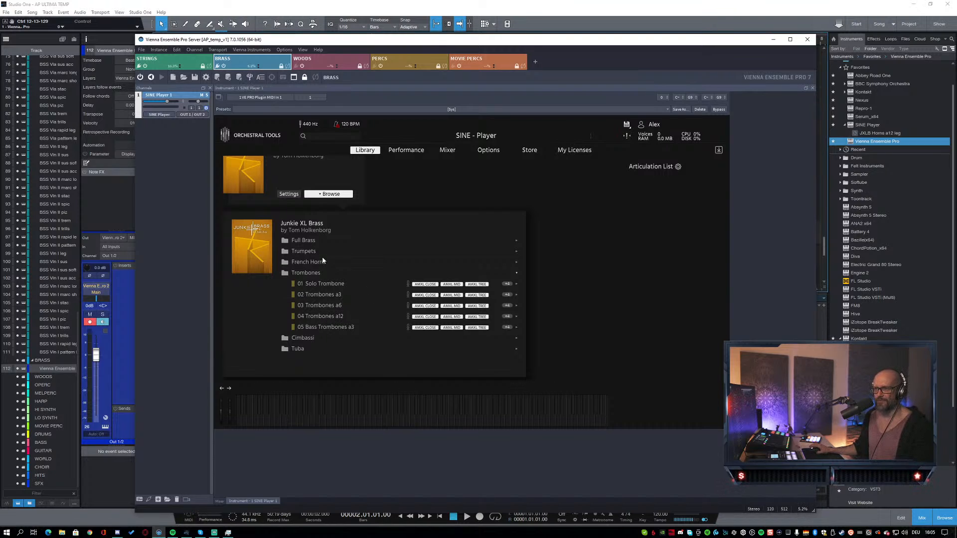
pyautogui.scroll(-2, 337, 258)
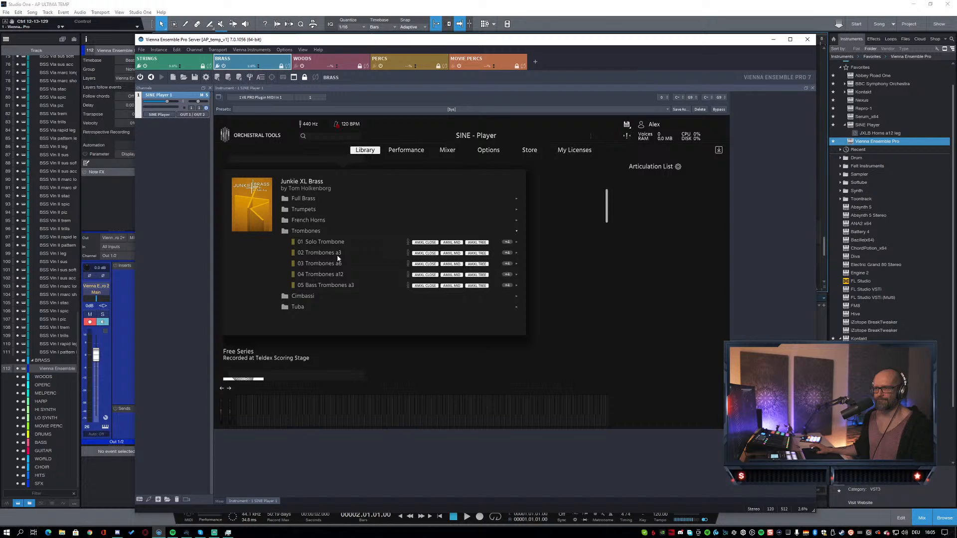
pyautogui.click(298, 307)
pyautogui.click(306, 317)
pyautogui.scroll(-2, 279, 328)
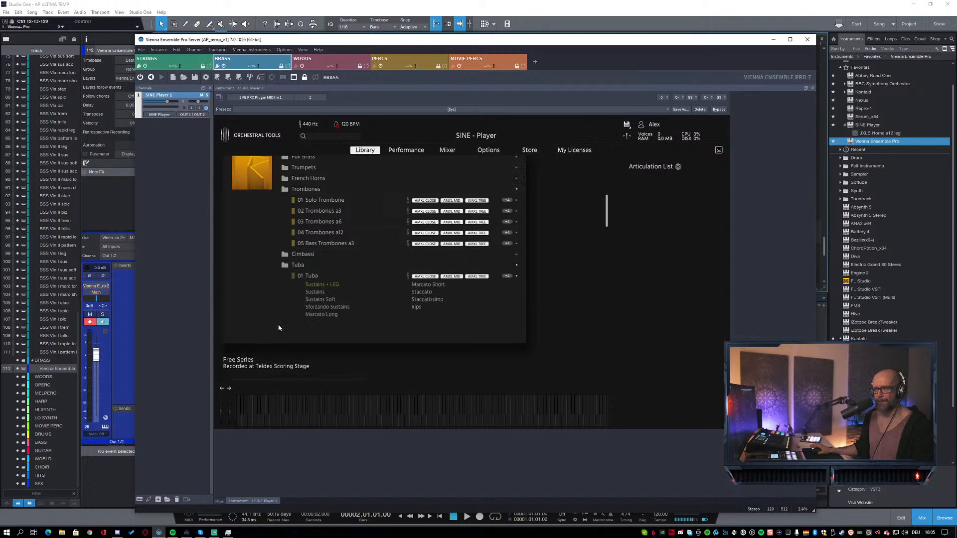
pyautogui.scroll(1, 279, 318)
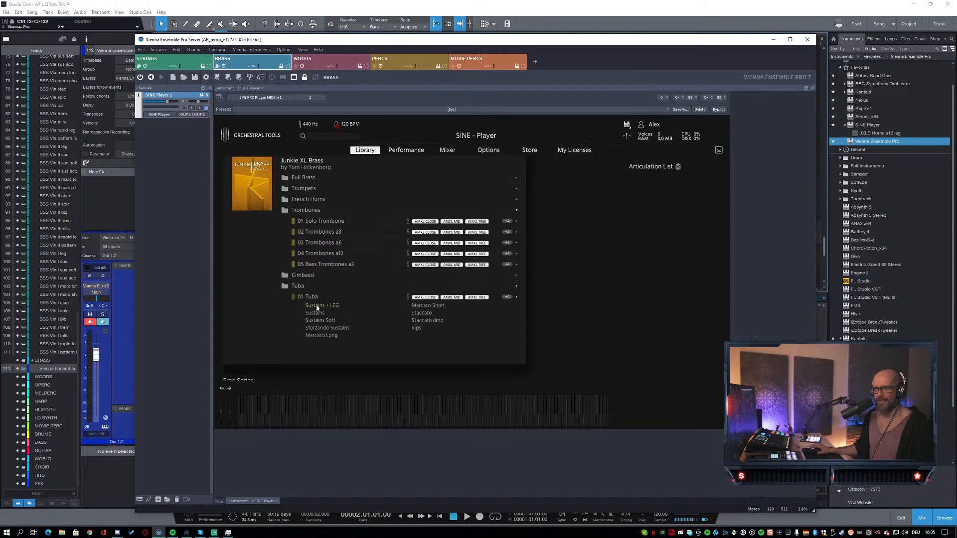
# Step: Load all nine Tuba articulations into the articulation list, in order from Sustains + LEG through the marcatos and staccatos to Rips
pyautogui.moveTo(317, 307); pyautogui.dragTo(684, 219)
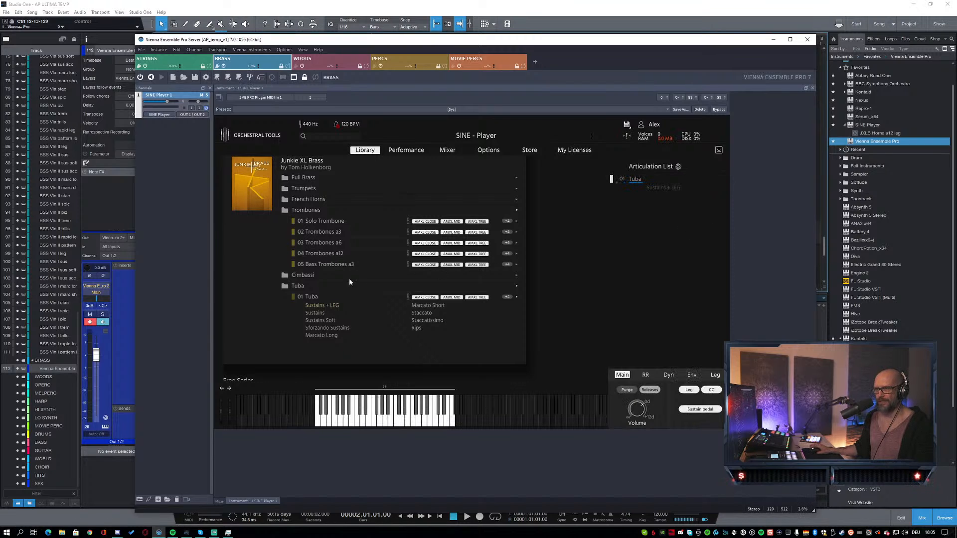
pyautogui.moveTo(315, 313); pyautogui.dragTo(640, 239)
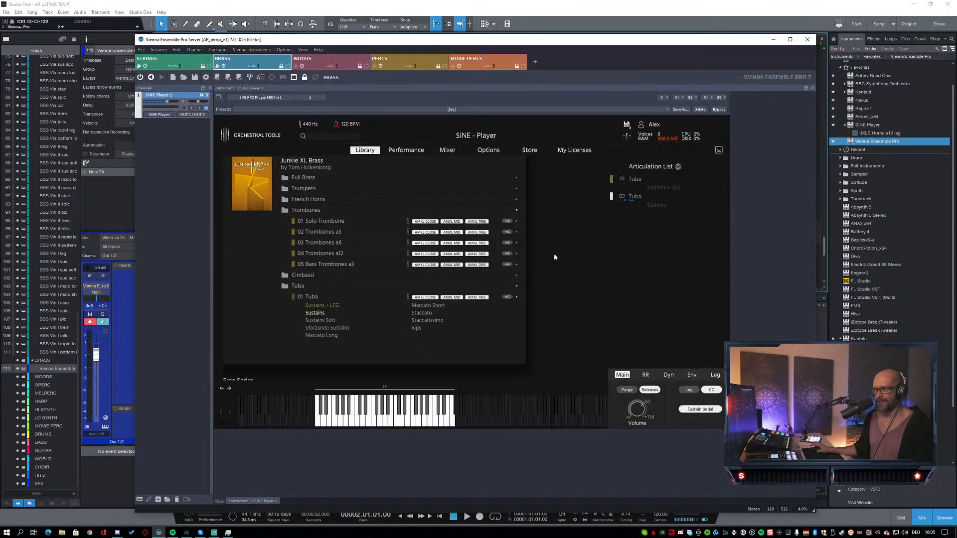
pyautogui.moveTo(320, 320); pyautogui.dragTo(646, 273)
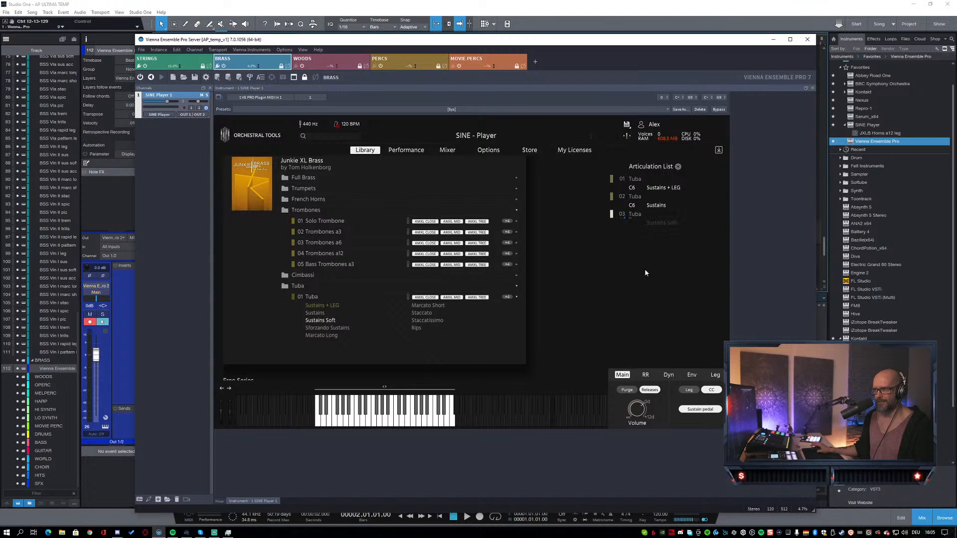
pyautogui.moveTo(336, 328); pyautogui.dragTo(647, 275)
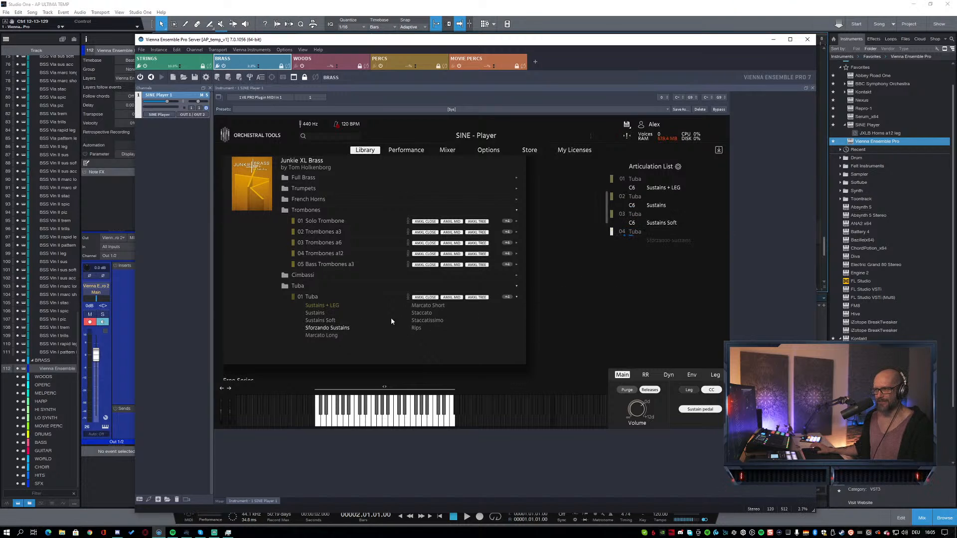
pyautogui.moveTo(321, 335); pyautogui.dragTo(650, 297)
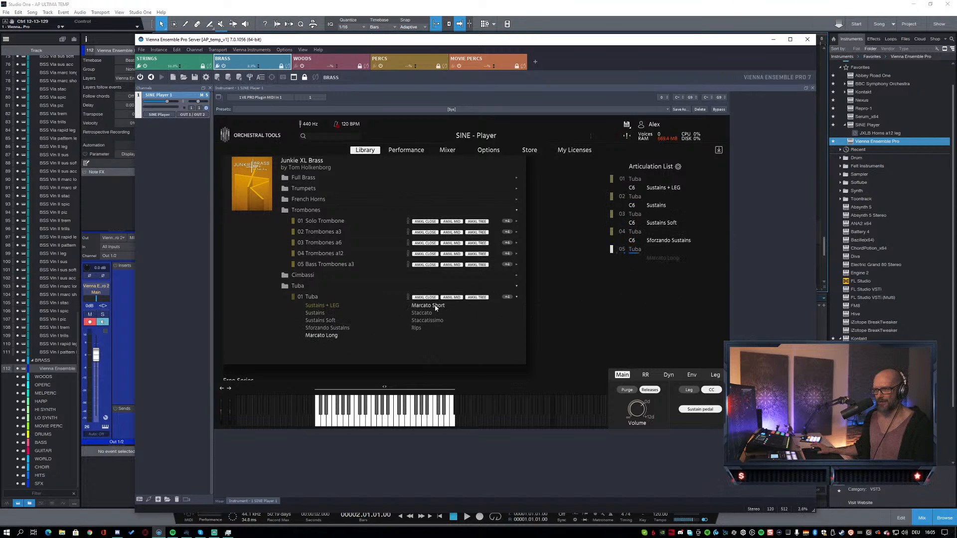
pyautogui.moveTo(435, 308); pyautogui.dragTo(649, 313)
pyautogui.moveTo(426, 321); pyautogui.dragTo(666, 333)
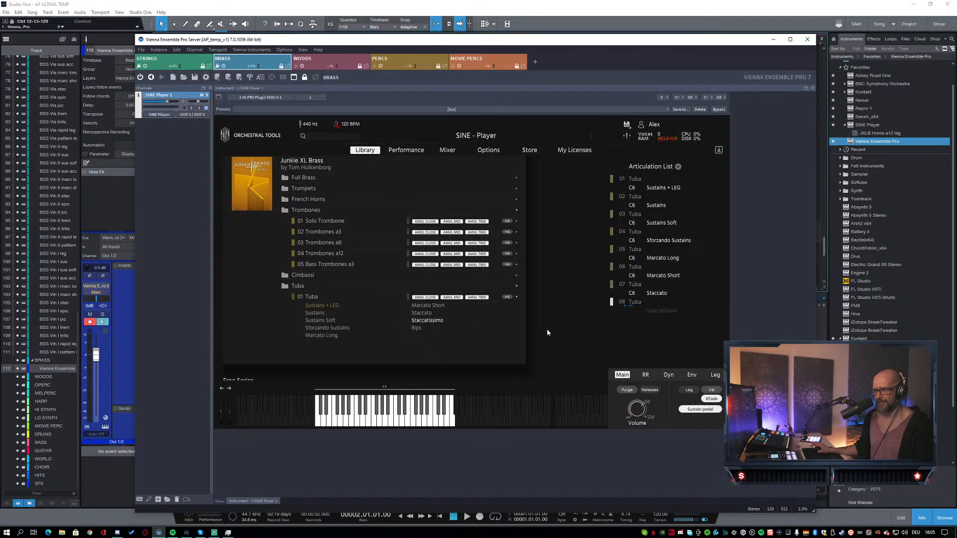
pyautogui.moveTo(416, 329); pyautogui.dragTo(661, 340)
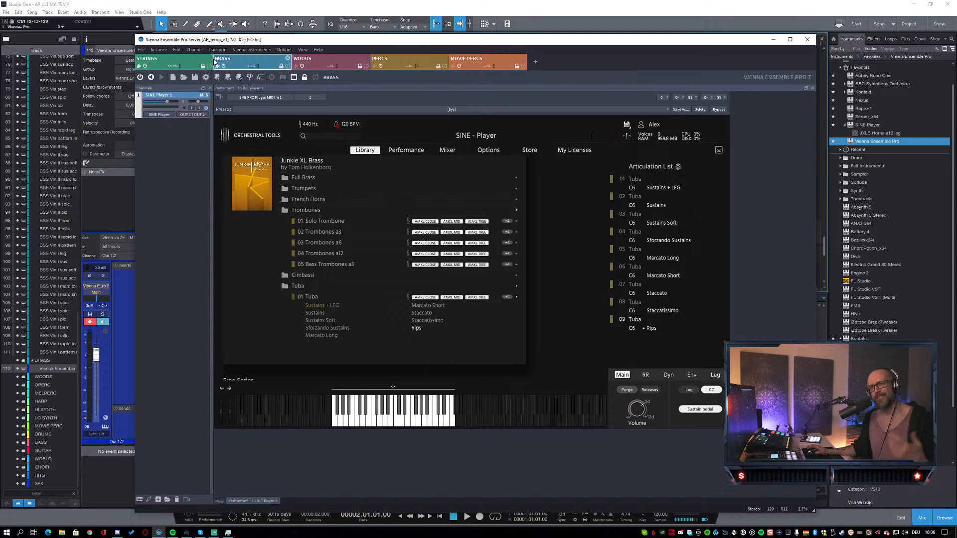
# Step: Return to the Studio One song and view the Vienna Ensemble Pro track inside the BRASS folder
pyautogui.click(231, 16)
pyautogui.scroll(-1, 385, 192)
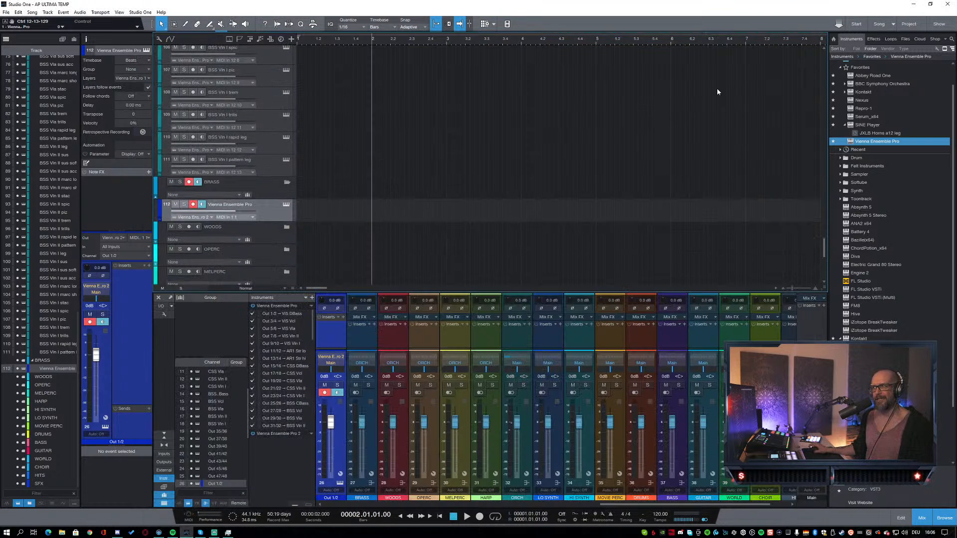
pyautogui.scroll(-1, 487, 184)
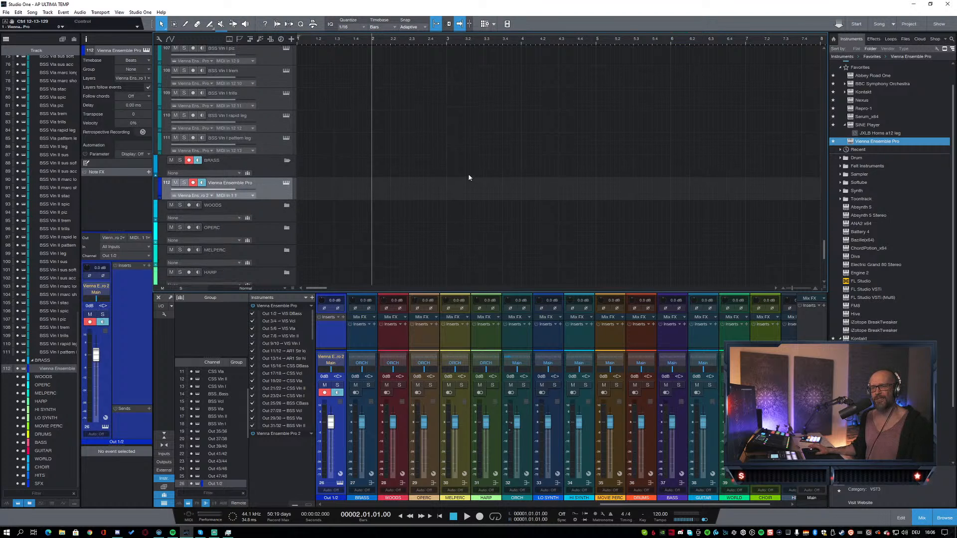
pyautogui.scroll(-2, 465, 181)
pyautogui.scroll(2, 465, 180)
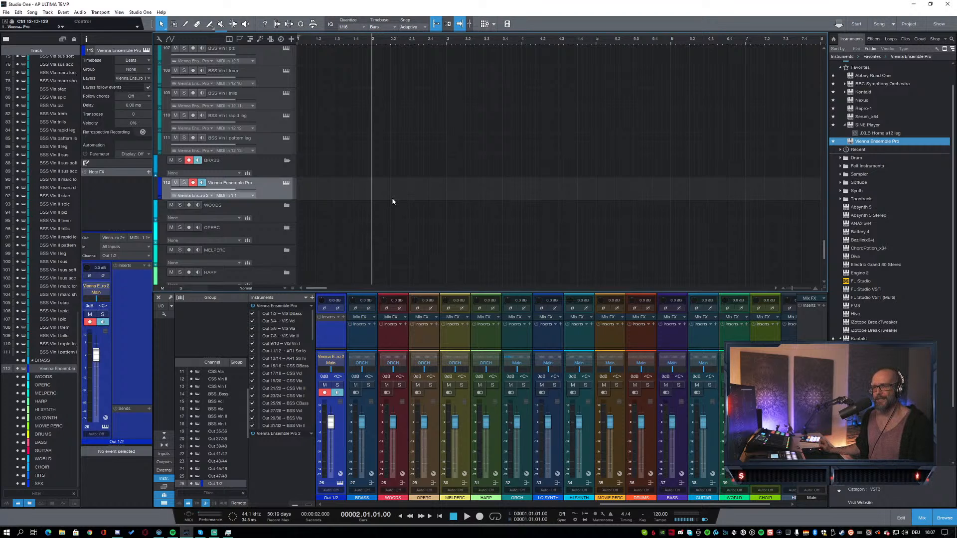
pyautogui.scroll(3, 432, 156)
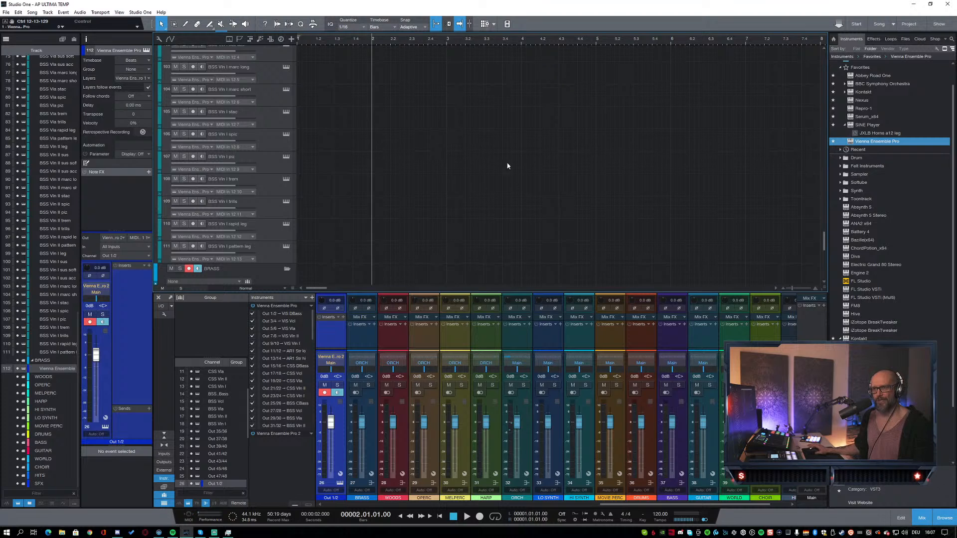
pyautogui.scroll(-3, 453, 199)
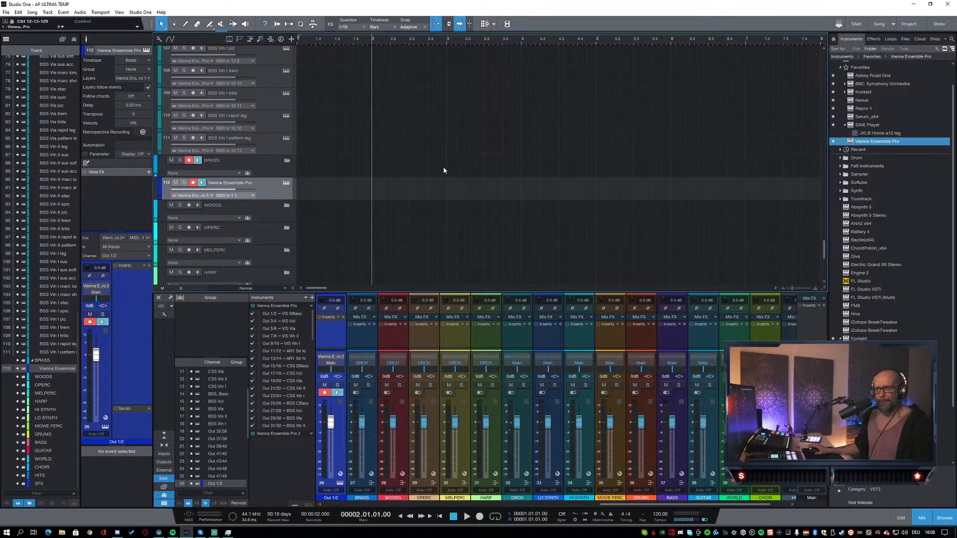
# Step: Check the instrument and MIDI input assignment of the BRASS folder's track, and view the Tuba articulation list in Vienna Ensemble Pro Server
pyautogui.click(275, 144)
pyautogui.click(268, 187)
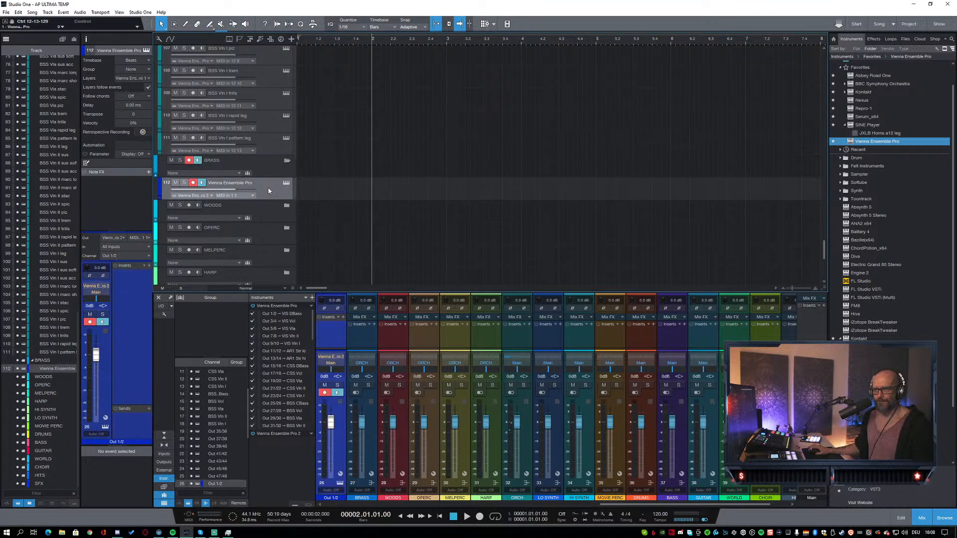
pyautogui.click(212, 196)
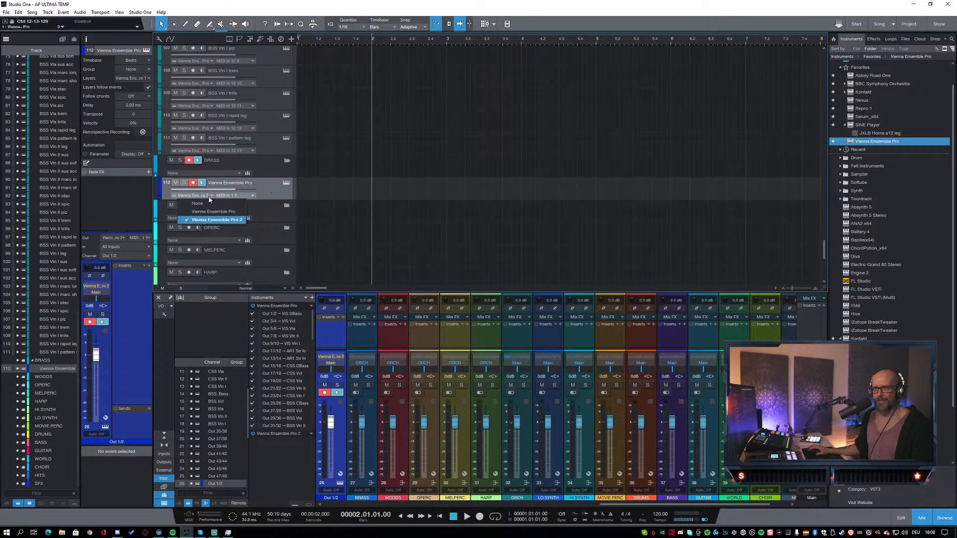
pyautogui.click(280, 197)
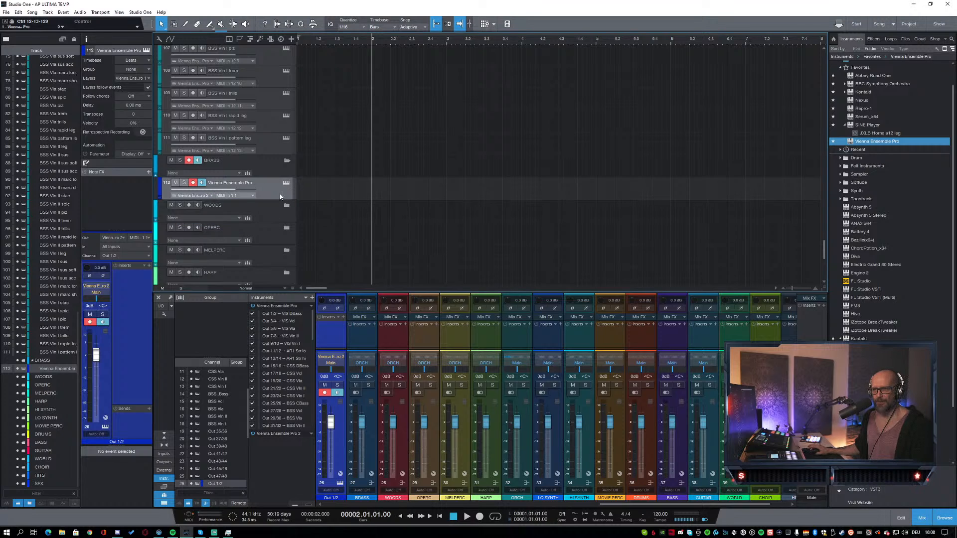
pyautogui.click(241, 197)
pyautogui.click(342, 186)
pyautogui.click(160, 533)
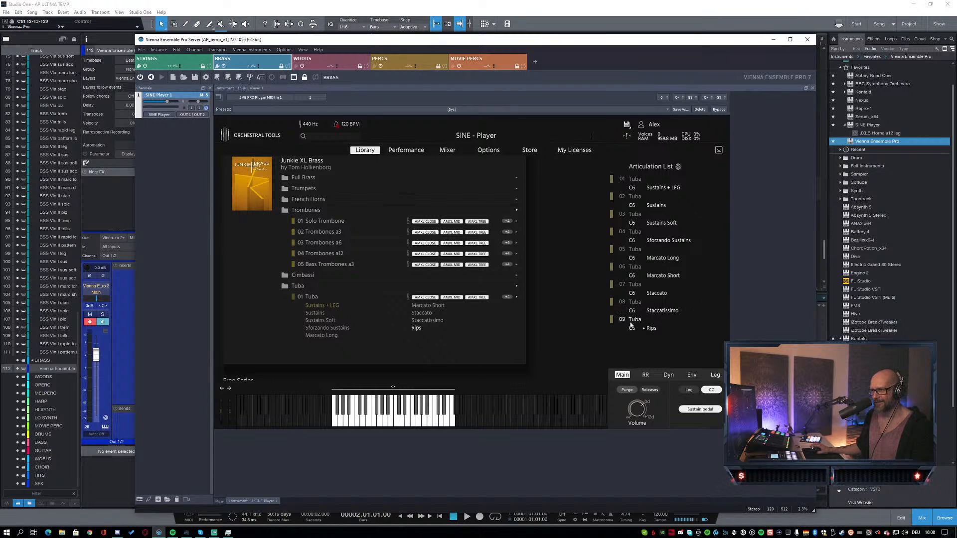
pyautogui.click(725, 18)
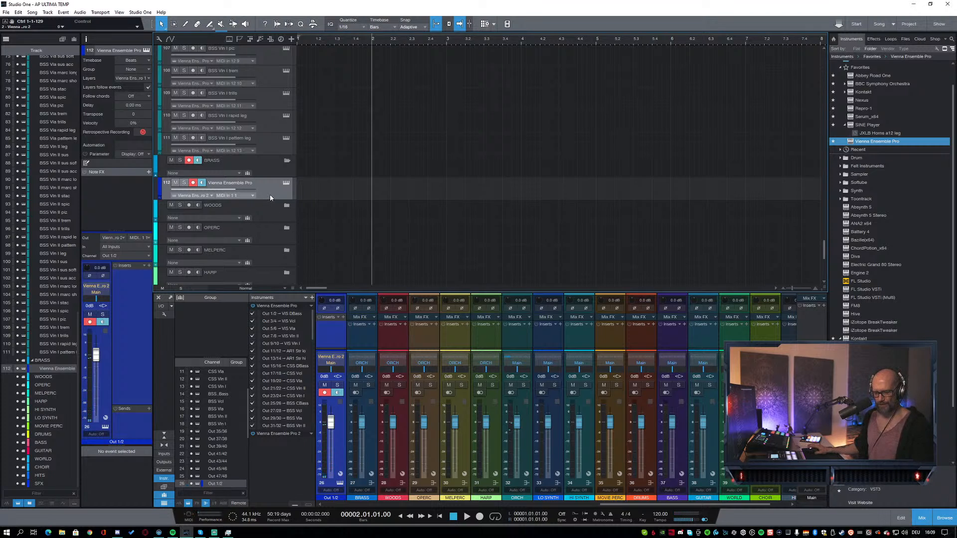
# Step: In Studio One, duplicate the BRASS folder's Vienna Ensemble Pro track eight times to get nine tracks, one per Tuba articulation
pyautogui.scroll(-2, 348, 196)
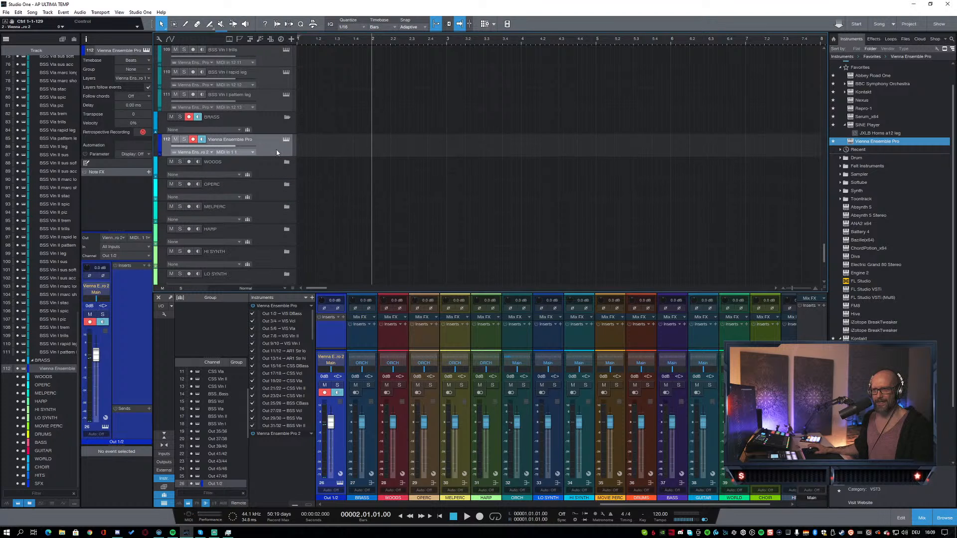
pyautogui.hotkey('shift', 'd')
pyautogui.hotkey('shift', 'd')
pyautogui.hotkey('shift', 'd')
pyautogui.hotkey('shift', 'd')
pyautogui.hotkey('shift', 'd')
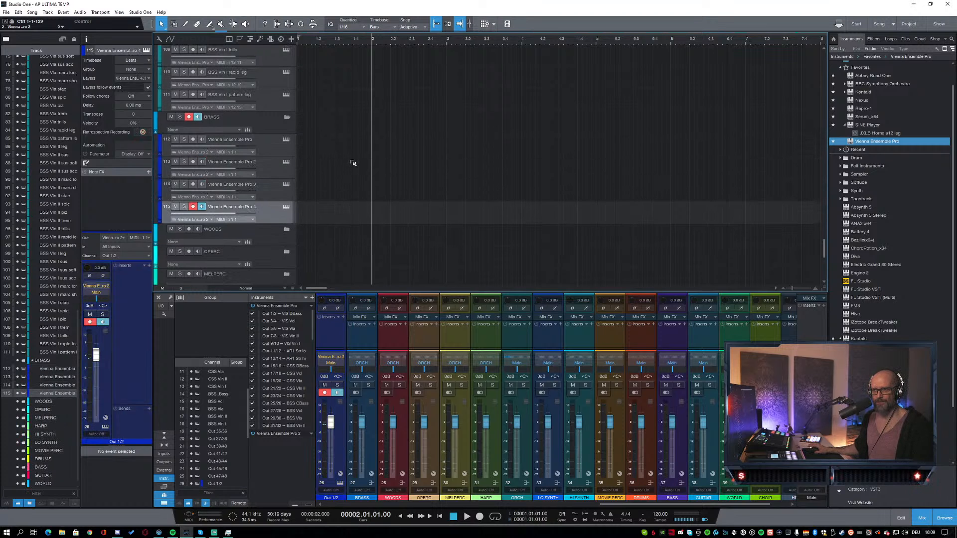
pyautogui.hotkey('shift', 'd')
pyautogui.hotkey('shift', 'd')
pyautogui.hotkey('shift', 'd')
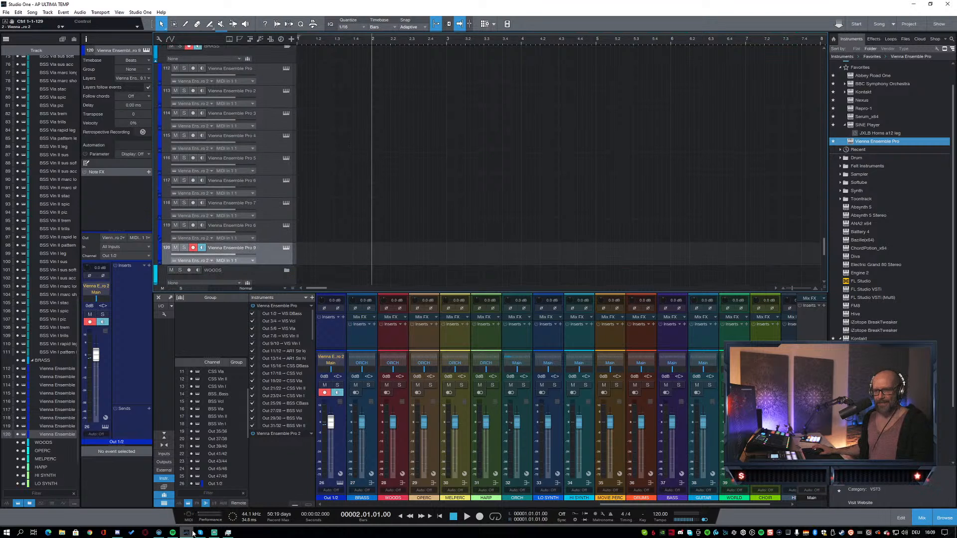
# Step: Inspect the SINE Player channel's output options in the BRASS instance and the strings and brass channels in Studio One's mixer
pyautogui.click(159, 532)
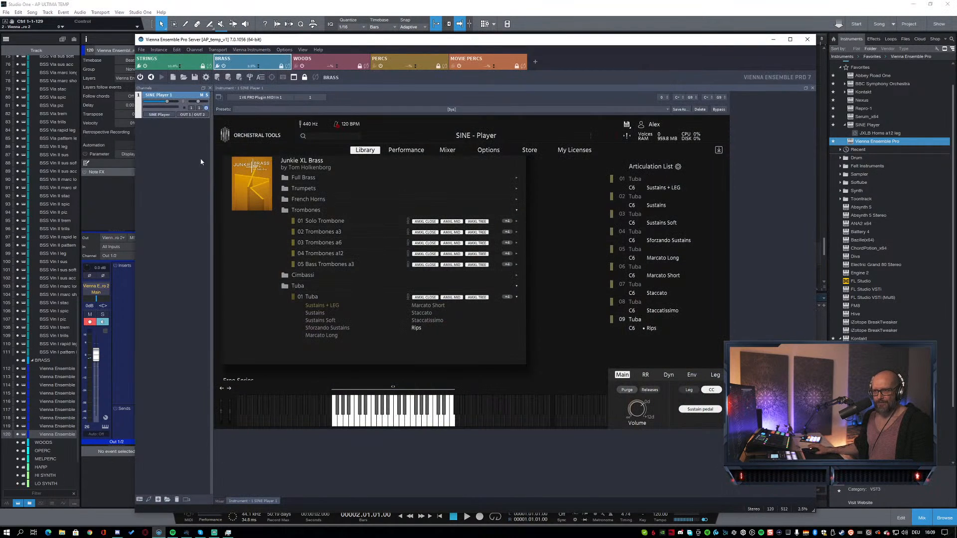
pyautogui.click(206, 115)
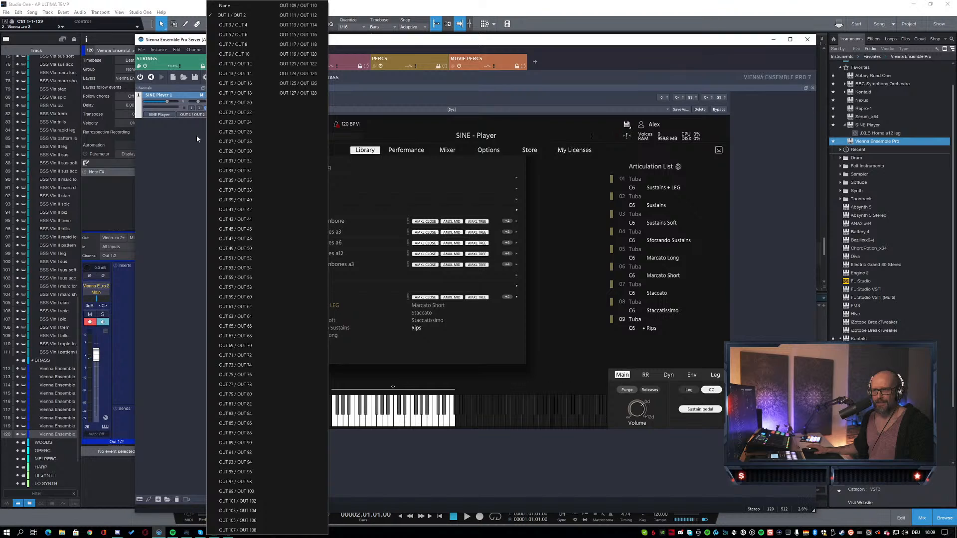
pyautogui.click(188, 167)
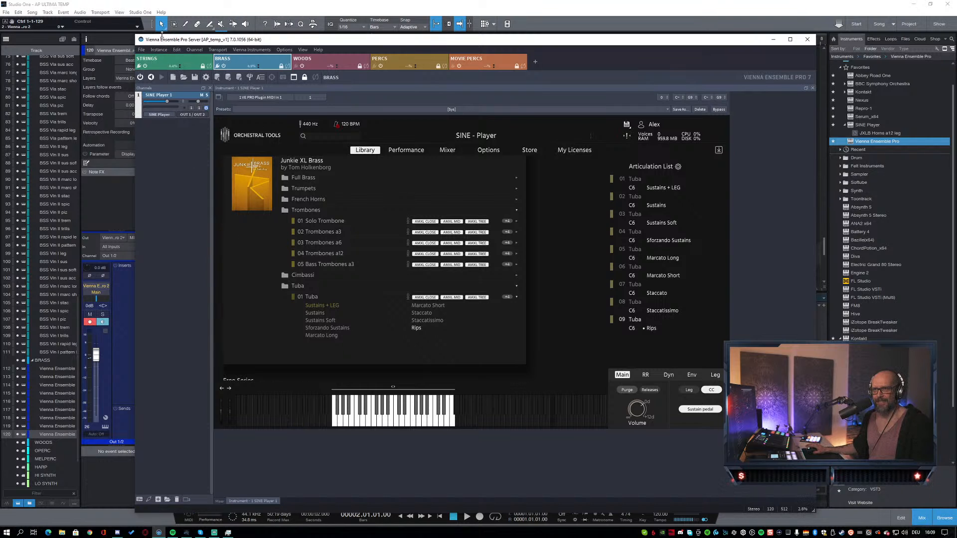
pyautogui.click(386, 22)
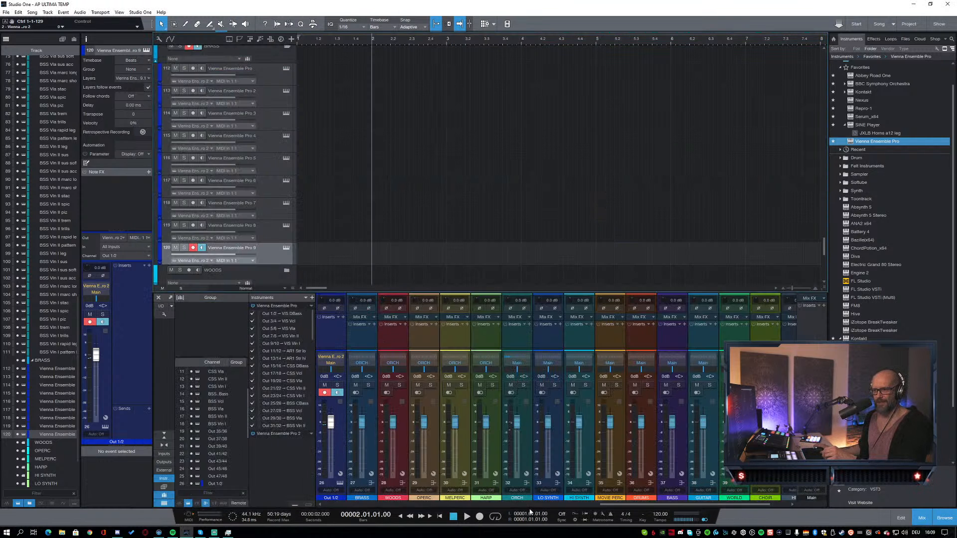
pyautogui.moveTo(615, 505); pyautogui.dragTo(336, 505)
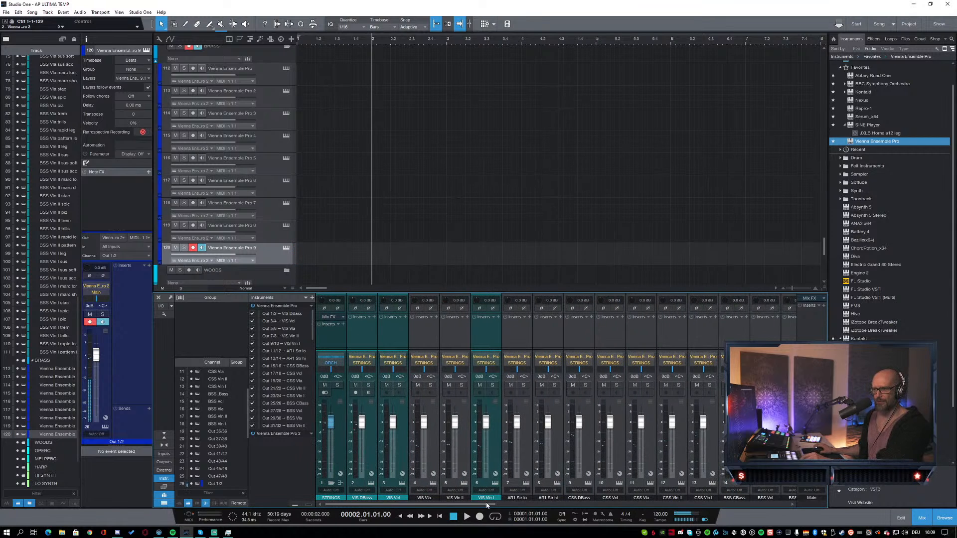
pyautogui.moveTo(486, 505); pyautogui.dragTo(664, 509)
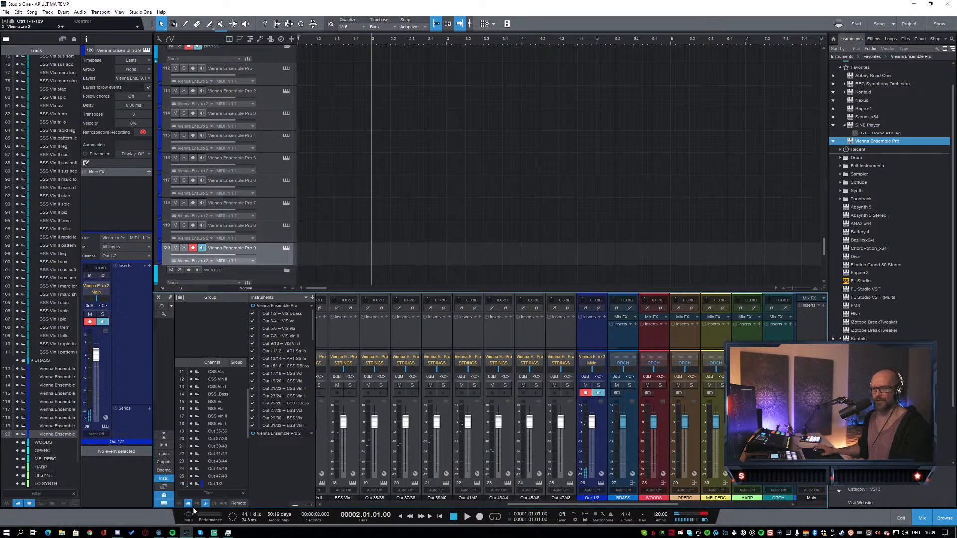
pyautogui.click(159, 532)
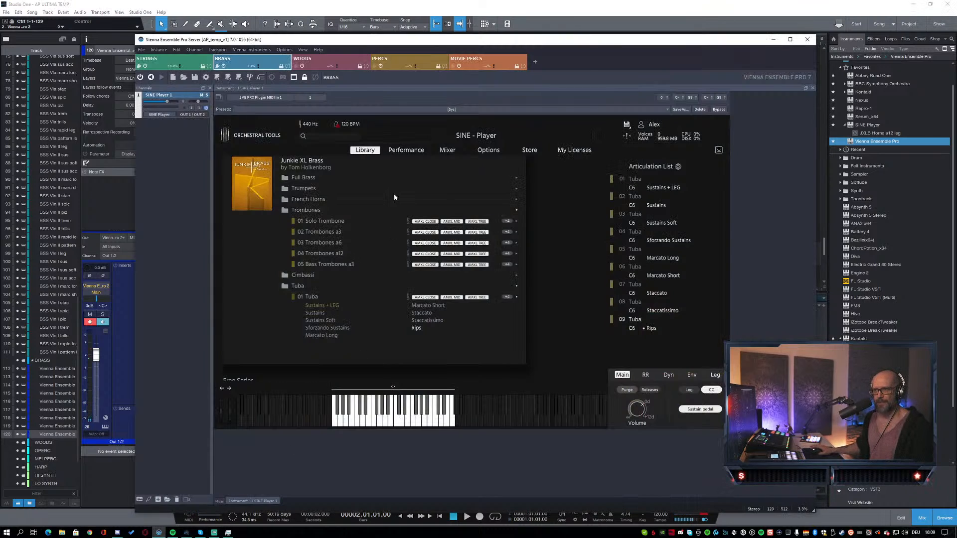
pyautogui.click(203, 115)
pyautogui.click(180, 161)
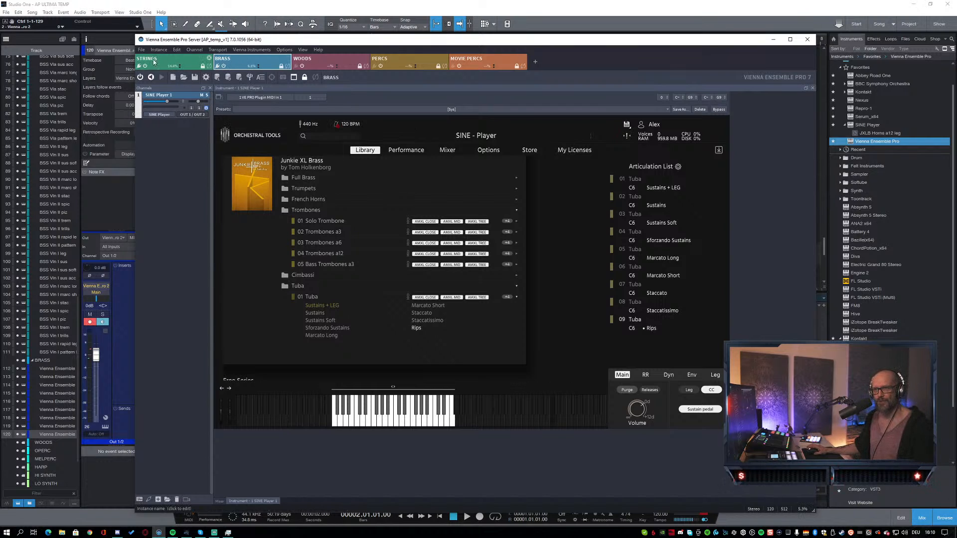
pyautogui.click(187, 61)
pyautogui.click(225, 61)
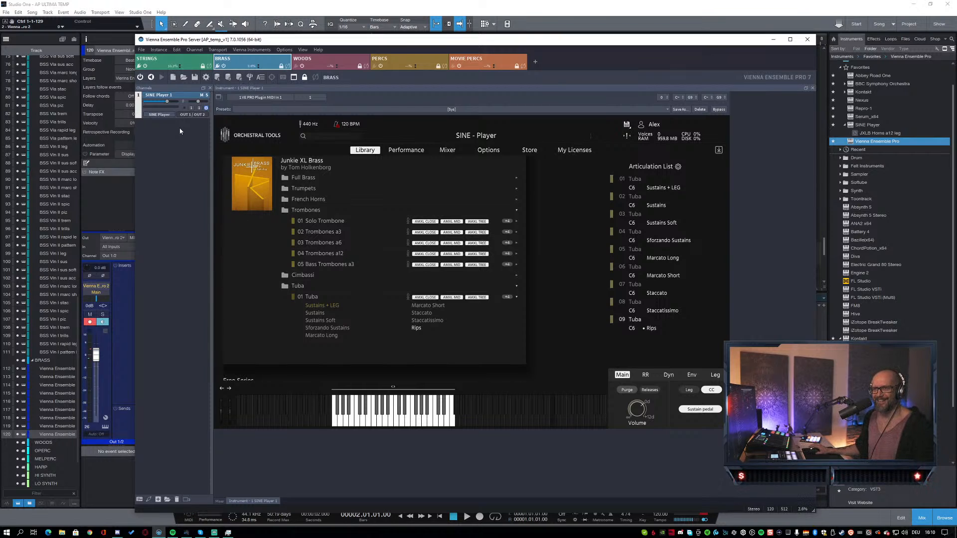
# Step: Rename the BRASS instance's SINE Player channel as JXLB Tuba and save the server project
pyautogui.doubleClick(158, 95)
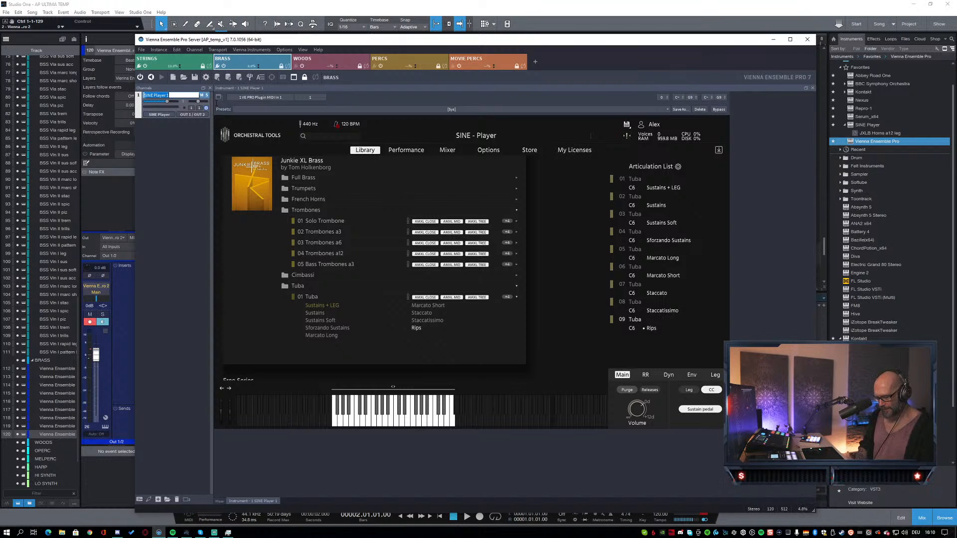
pyautogui.write('JX')
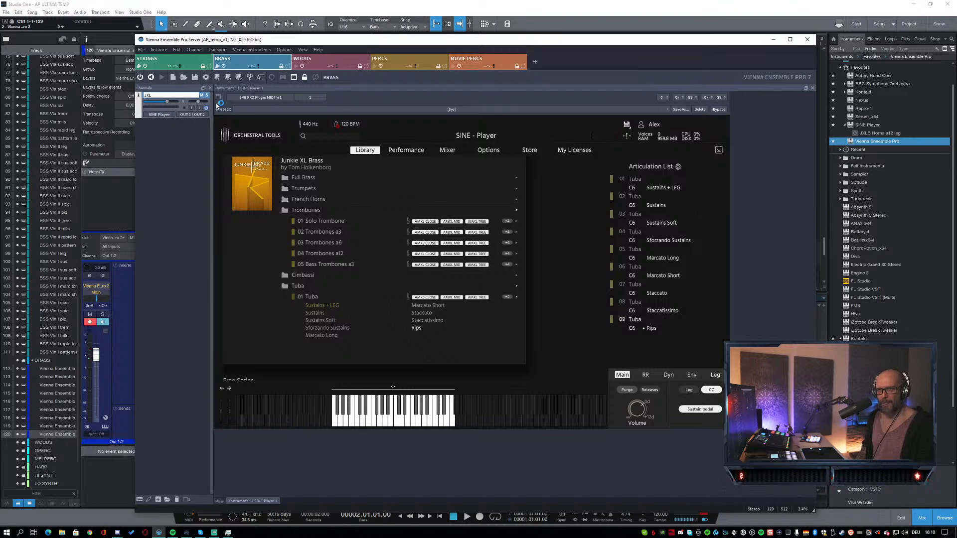
pyautogui.write('L')
pyautogui.press('Return')
pyautogui.hotkey('ctrl', 's')
pyautogui.doubleClick(160, 94)
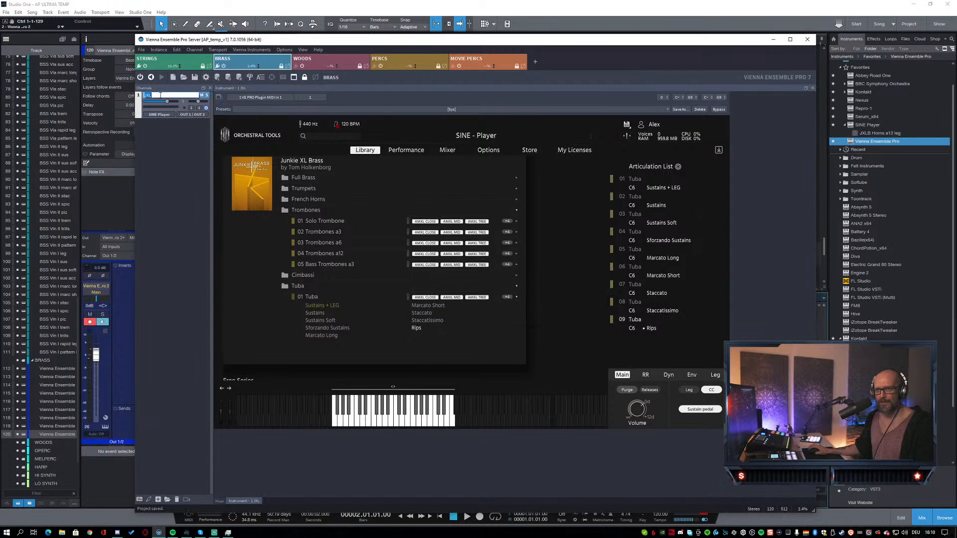
pyautogui.write('J')
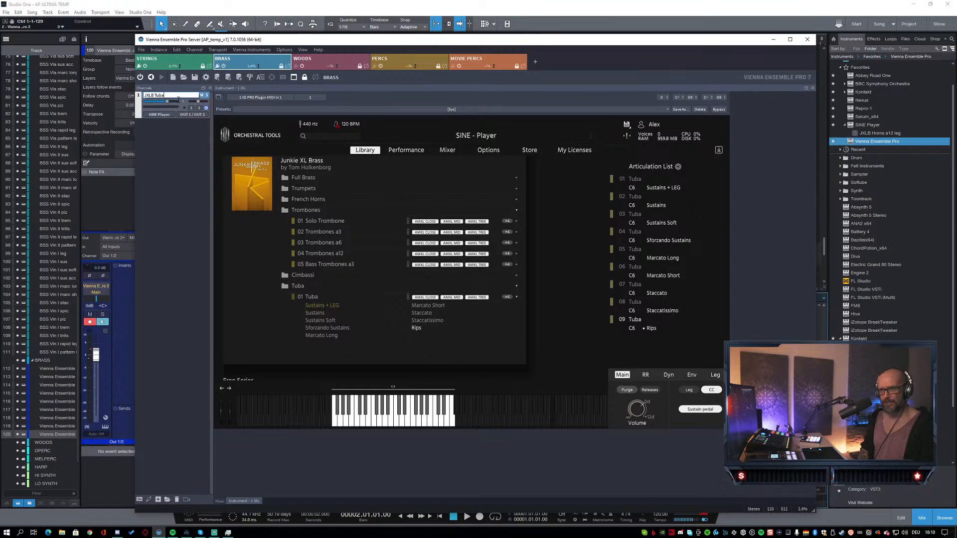
pyautogui.press('Return')
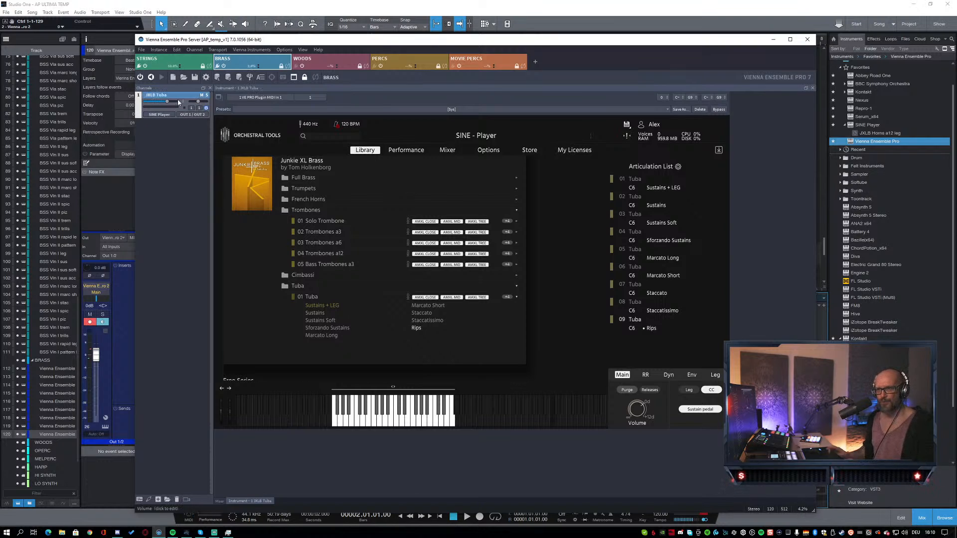
# Step: View the JXLB Tuba mixer strip, and back in Studio One set the Vienna Ensemble Pro 2 track's MIDI input to MIDI In 1 2
pyautogui.click(220, 501)
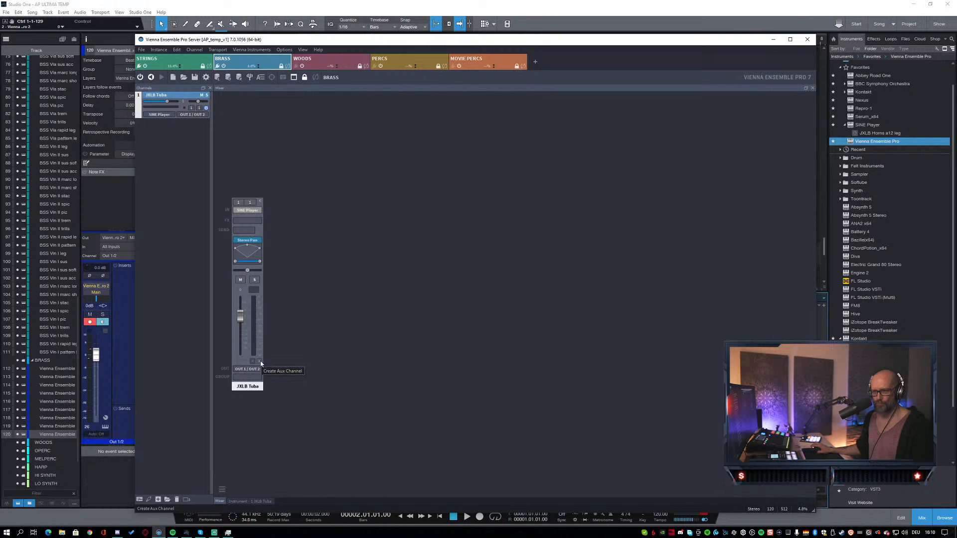
pyautogui.click(124, 472)
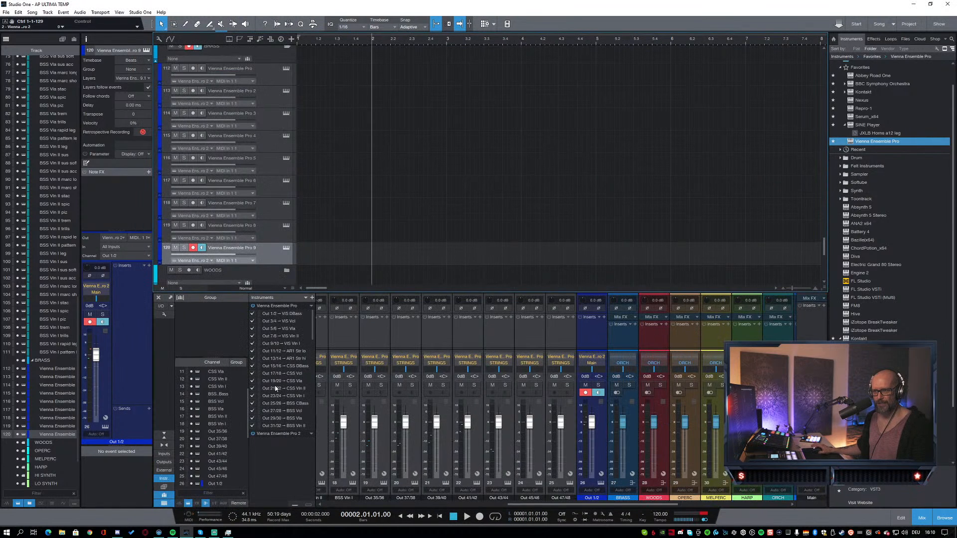
pyautogui.scroll(-2, 374, 224)
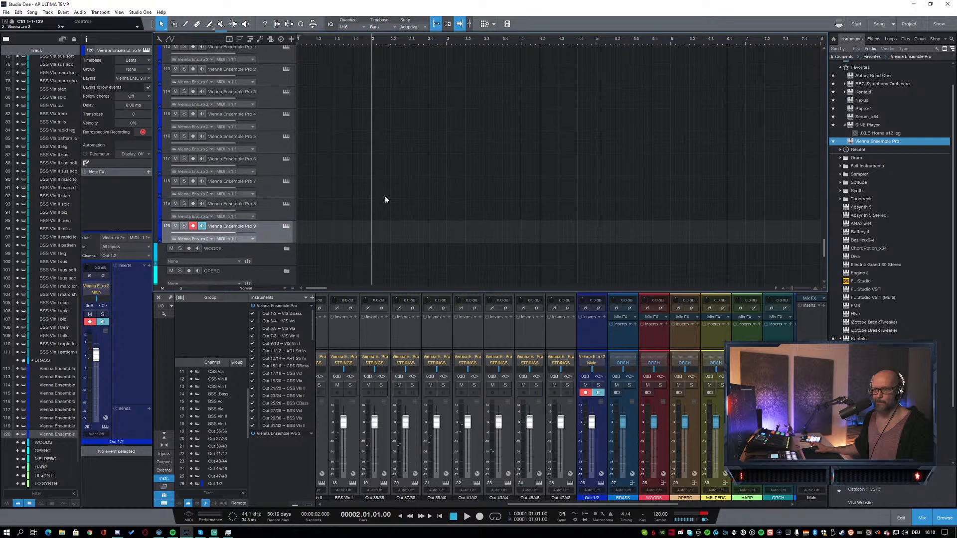
pyautogui.scroll(3, 385, 197)
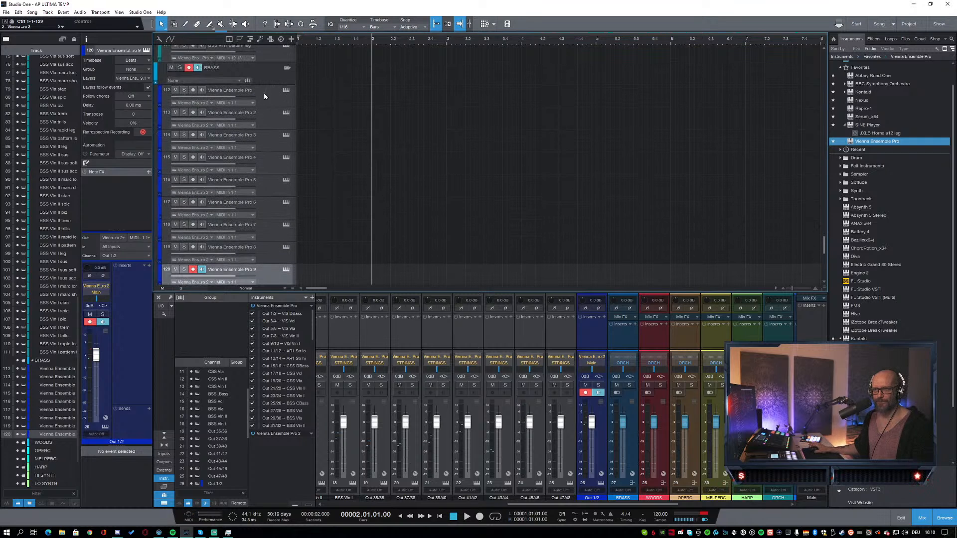
pyautogui.click(264, 119)
pyautogui.click(234, 125)
pyautogui.click(235, 141)
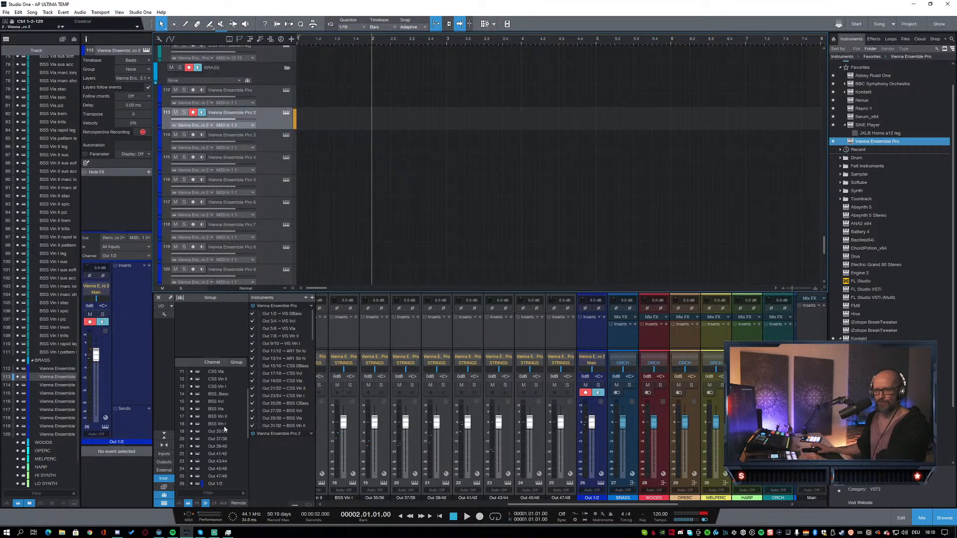
# Step: Review the JXLB Tuba articulation list in Vienna Ensemble Pro Server and recheck the MIDI In 1 2 assignment of Studio One's track 113
pyautogui.click(159, 533)
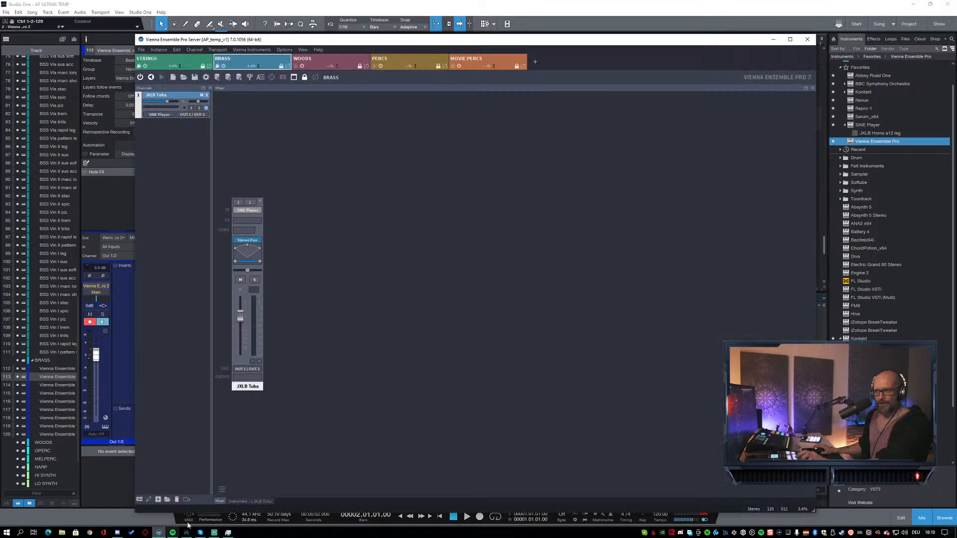
pyautogui.click(182, 95)
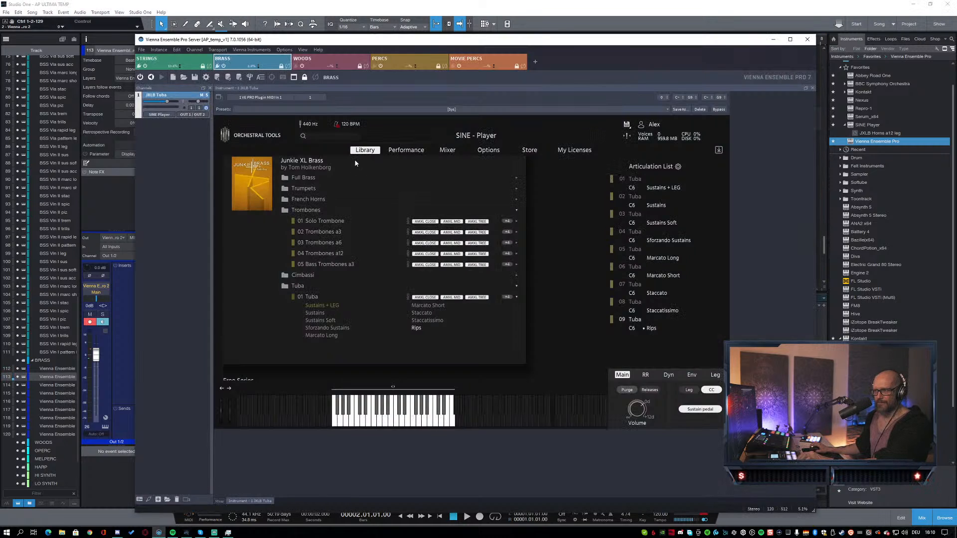
pyautogui.click(438, 6)
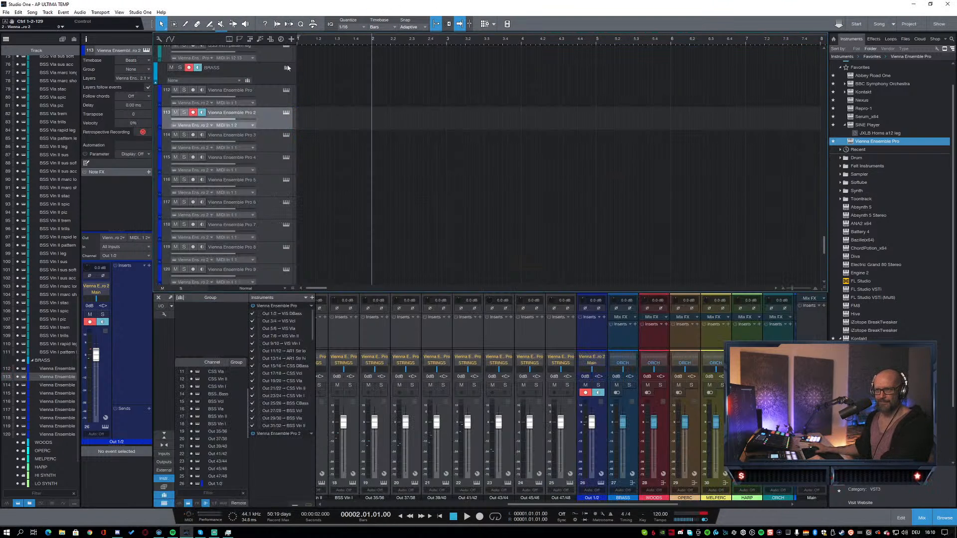
pyautogui.click(249, 124)
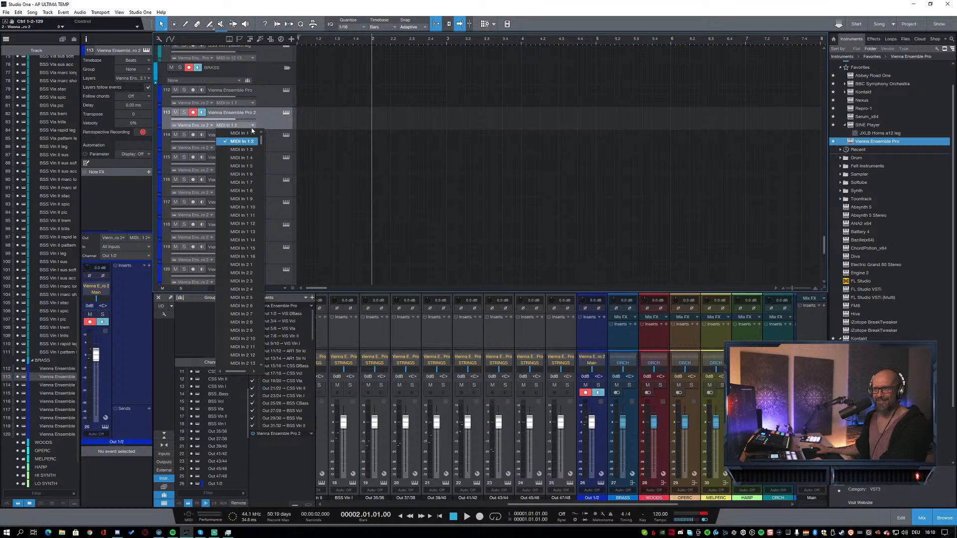
pyautogui.click(250, 143)
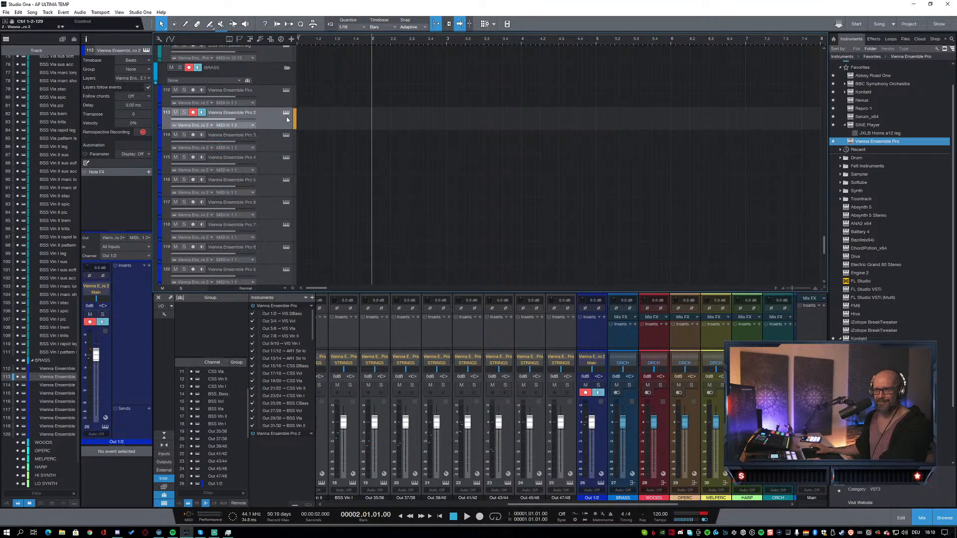
# Step: Expand the Vienna Ensemble Pro 2 instrument in the mixer's instrument list to show its individual outputs
pyautogui.rightClick(312, 435)
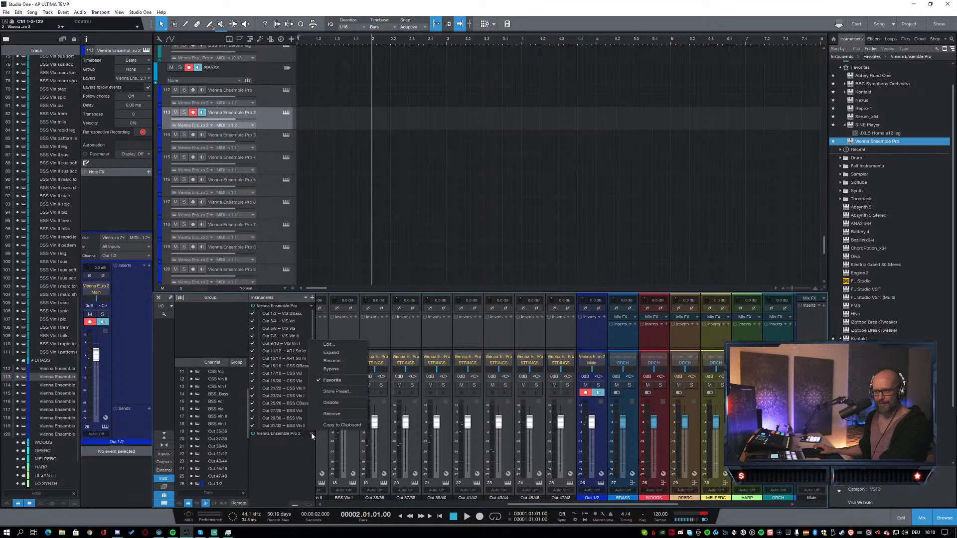
pyautogui.click(302, 439)
pyautogui.click(299, 437)
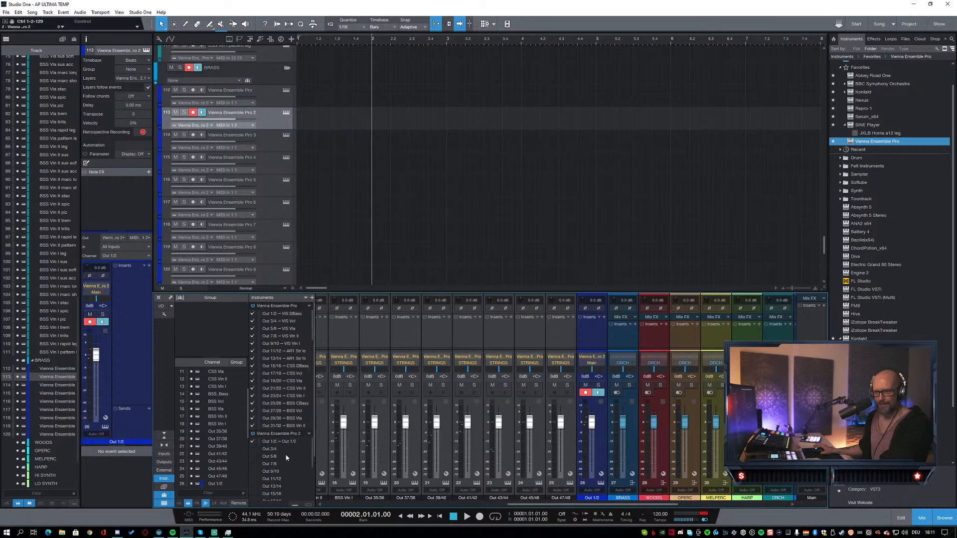
pyautogui.click(253, 449)
pyautogui.click(253, 456)
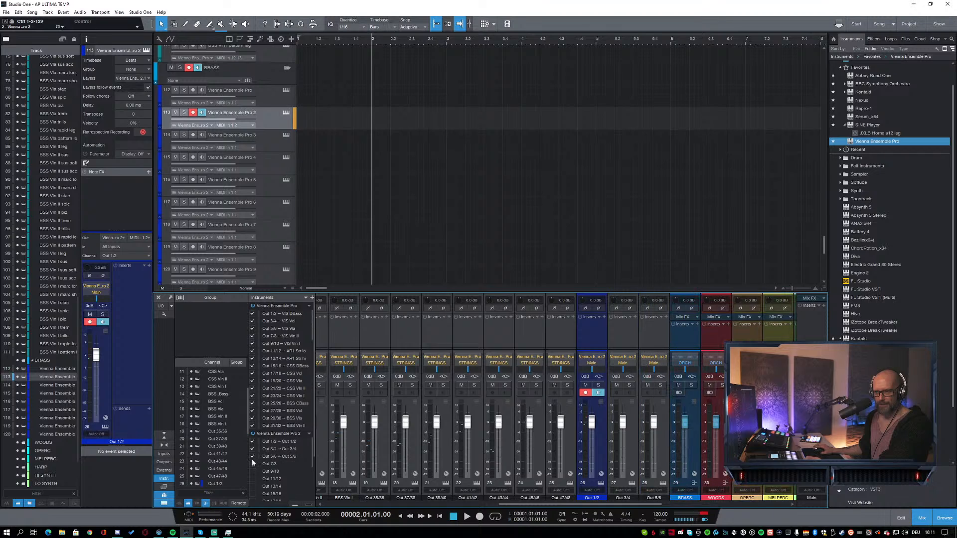
pyautogui.click(252, 457)
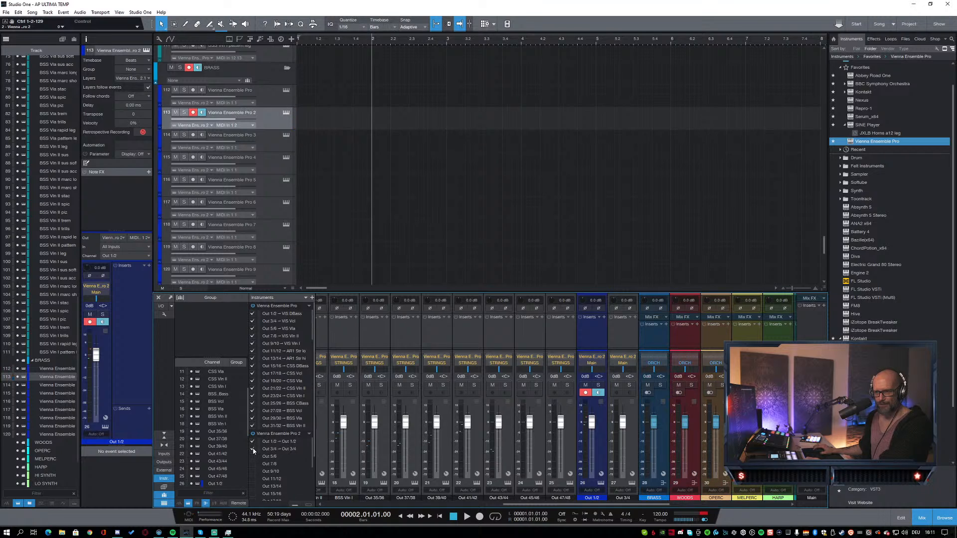
pyautogui.click(253, 449)
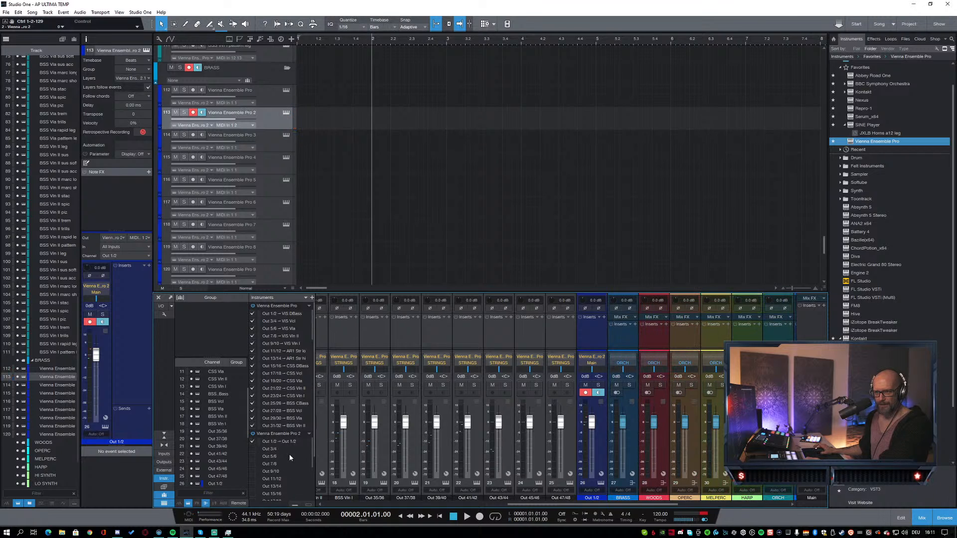
pyautogui.scroll(1, 290, 460)
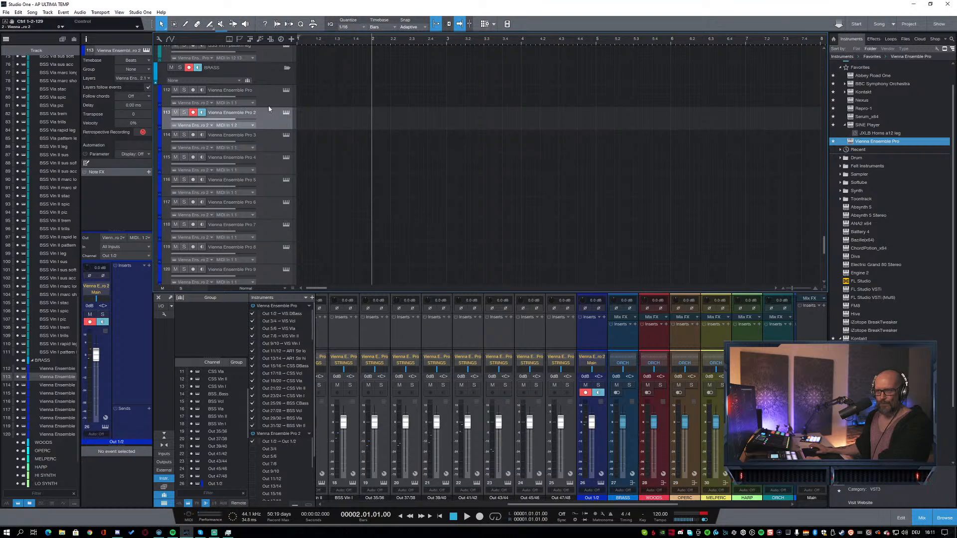
# Step: Select track 113 and check its signal, and inspect the JXLB Tuba channel of the BRASS instance in Vienna Ensemble Pro Server
pyautogui.press('Up')
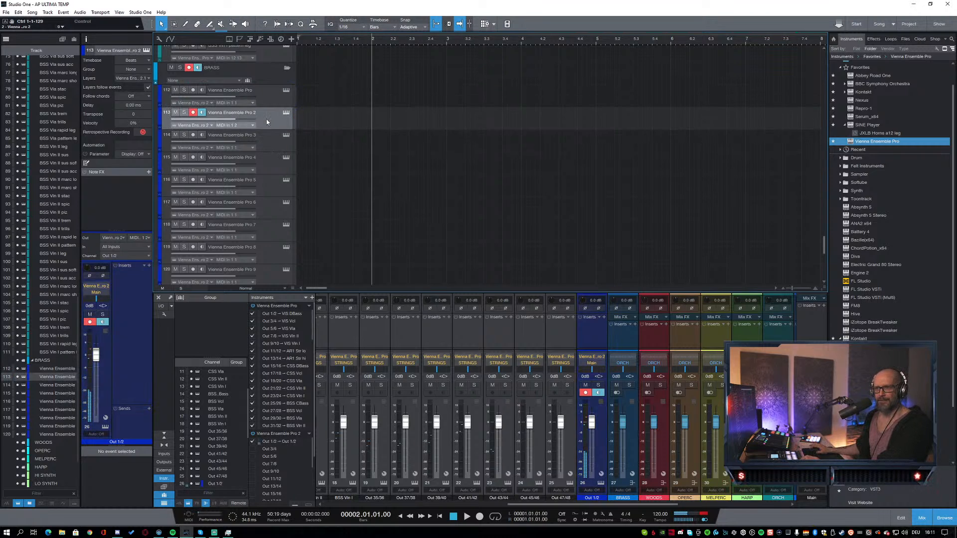
pyautogui.click(267, 119)
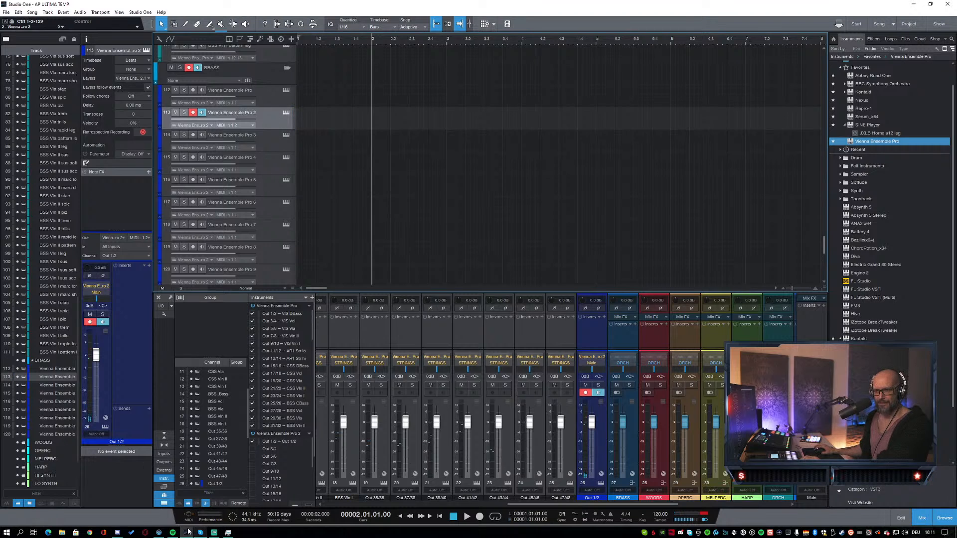
pyautogui.click(158, 532)
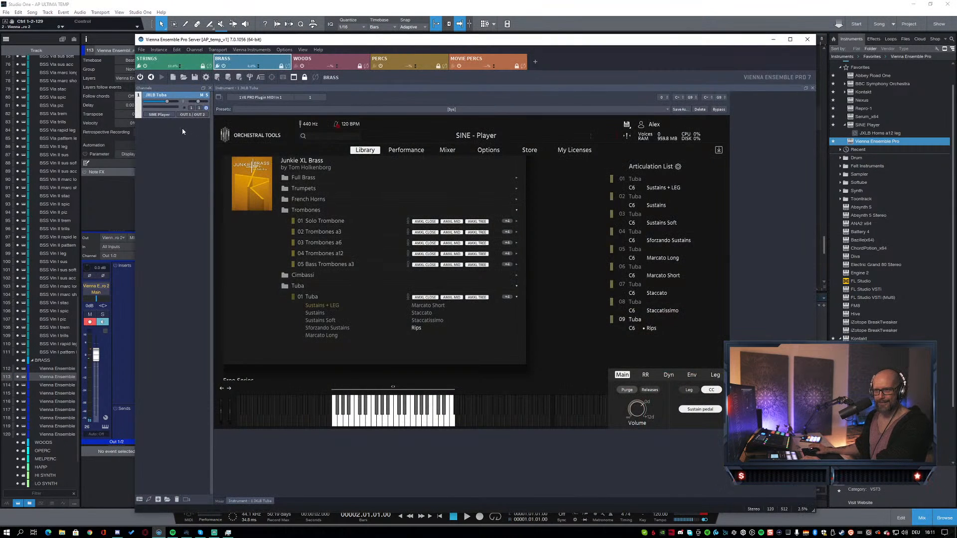
pyautogui.click(206, 116)
pyautogui.click(189, 153)
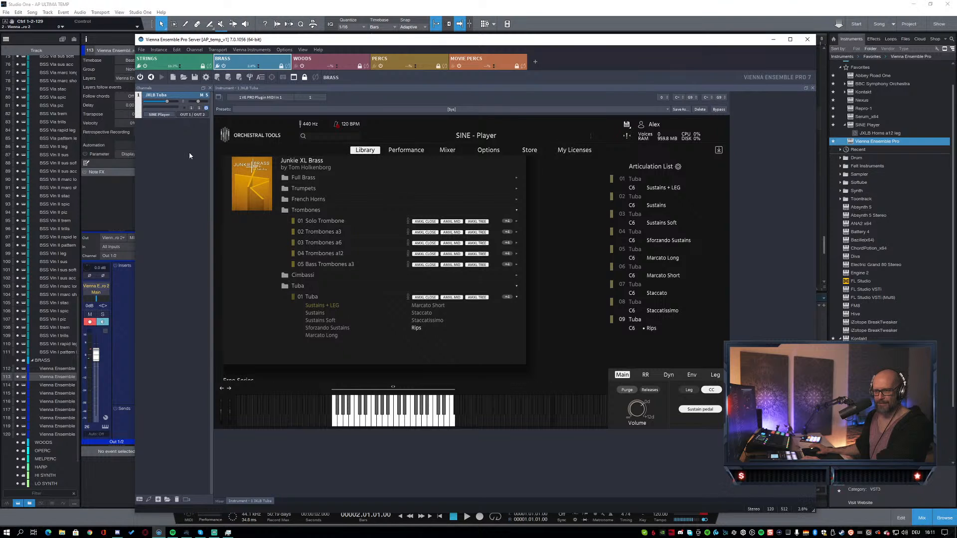
# Step: Back in Studio One, compare tracks 112 and 113 and the Out 1/2 mixer channel they share
pyautogui.click(669, 13)
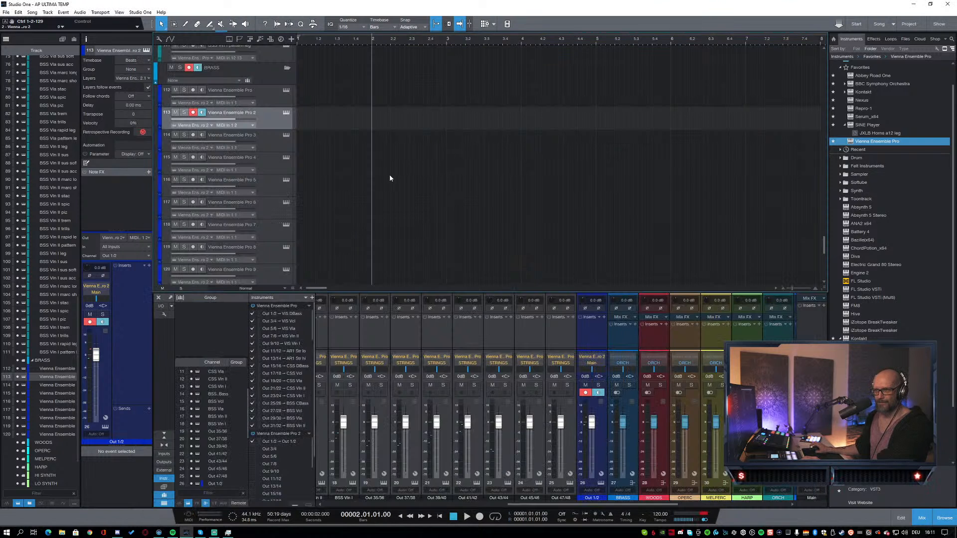
pyautogui.scroll(2, 369, 129)
pyautogui.click(256, 147)
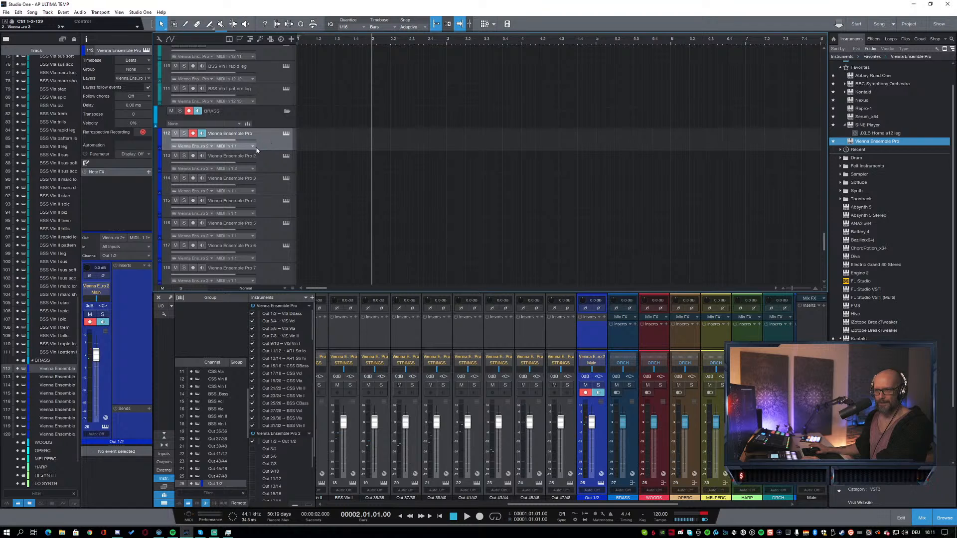
pyautogui.click(240, 169)
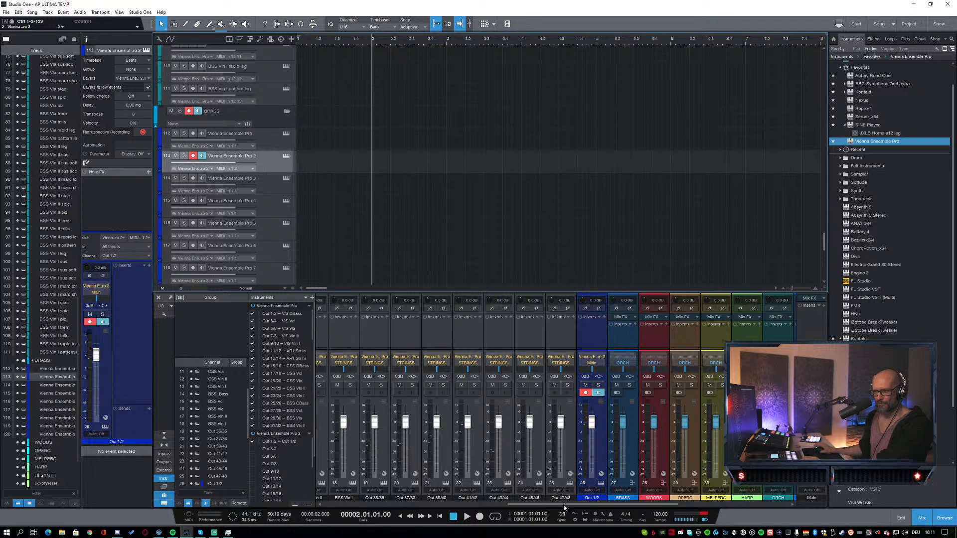
pyautogui.moveTo(565, 508); pyautogui.dragTo(535, 508)
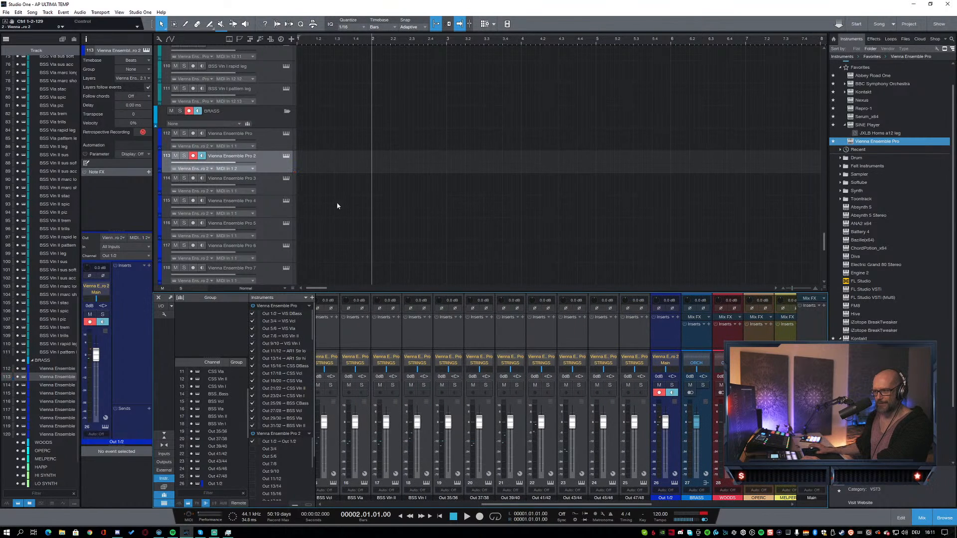
pyautogui.click(270, 139)
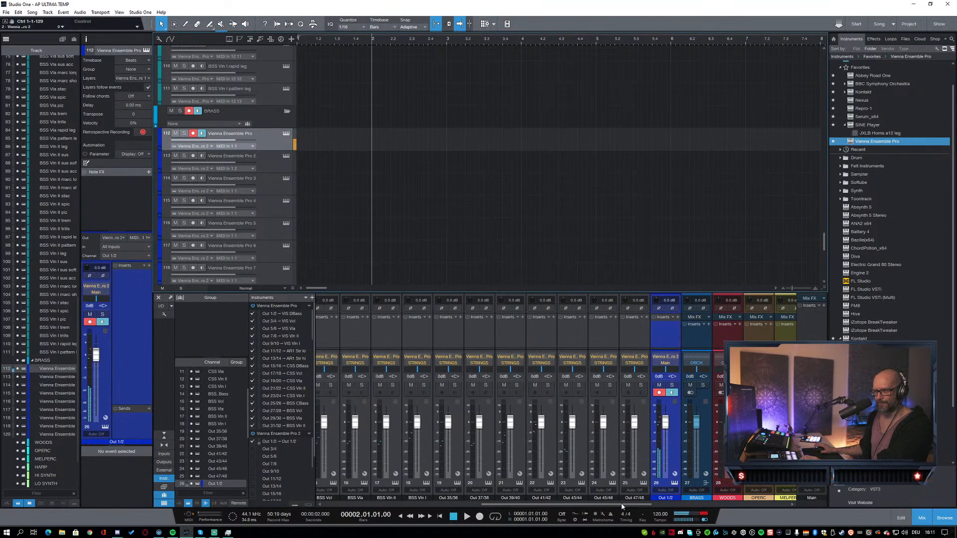
pyautogui.moveTo(621, 504); pyautogui.dragTo(663, 504)
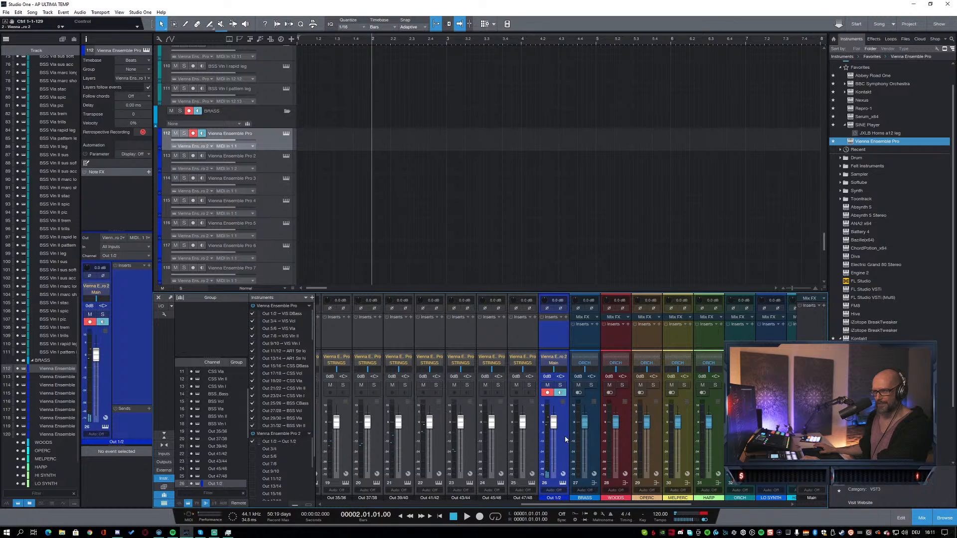
pyautogui.click(270, 162)
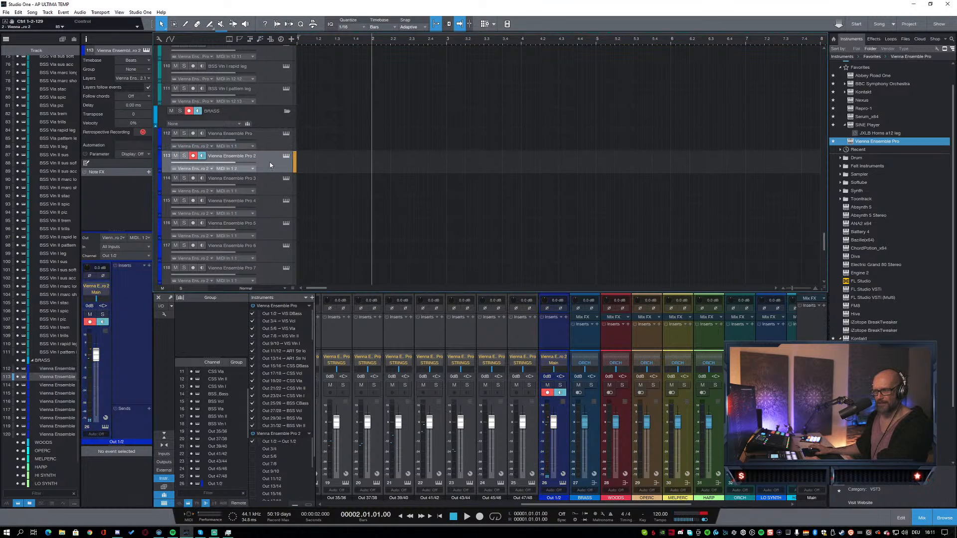
# Step: Compare the BRASS and STRINGS instances' mixer views in Vienna Ensemble Pro Server, returning to BRASS
pyautogui.click(158, 532)
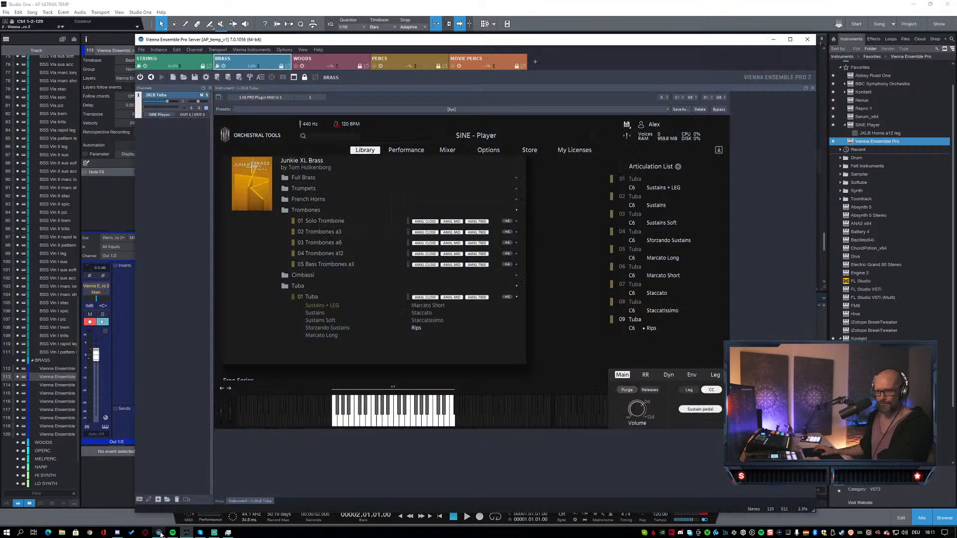
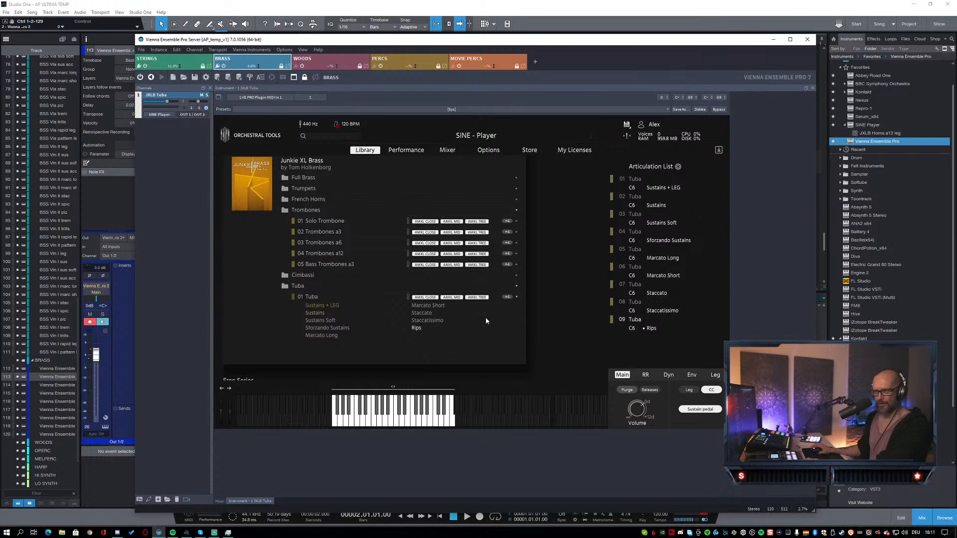
pyautogui.click(219, 501)
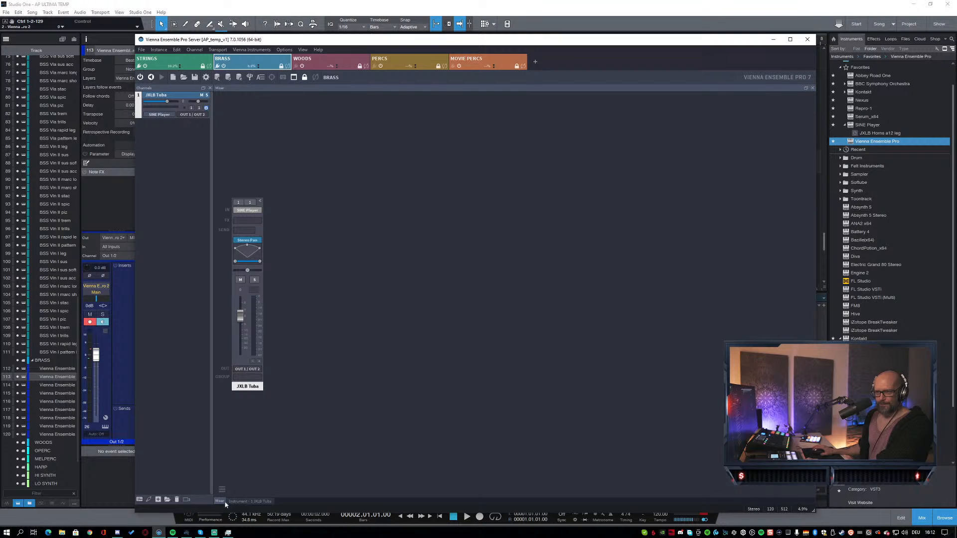
pyautogui.click(183, 61)
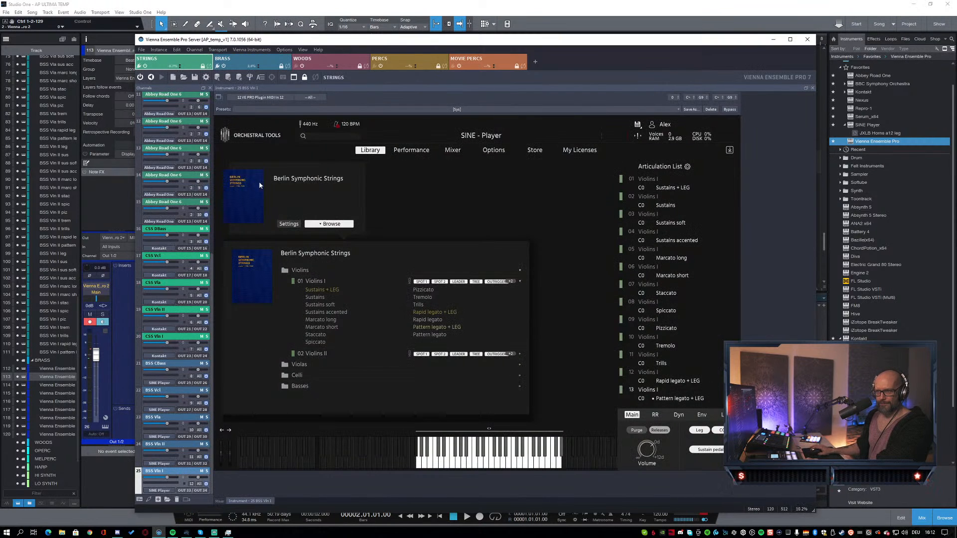
pyautogui.click(218, 501)
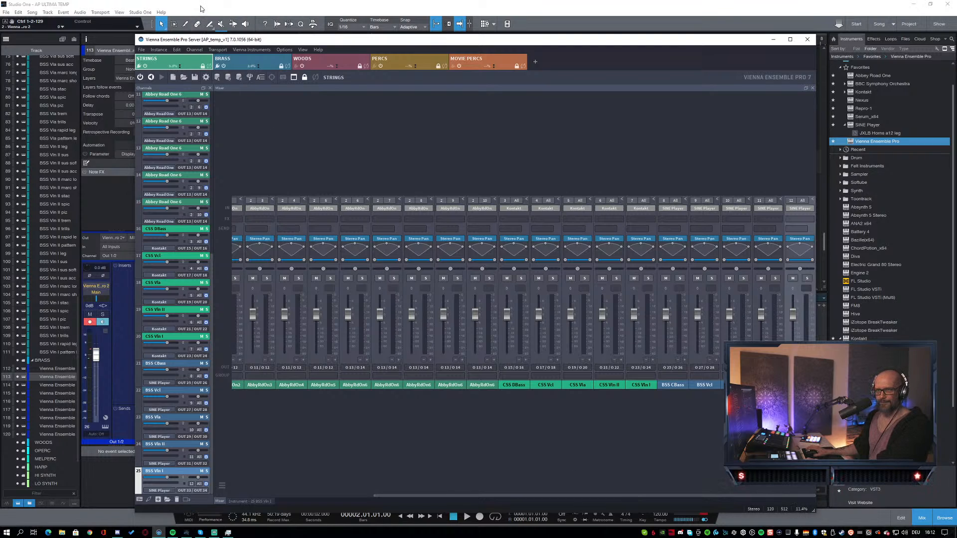
pyautogui.click(253, 62)
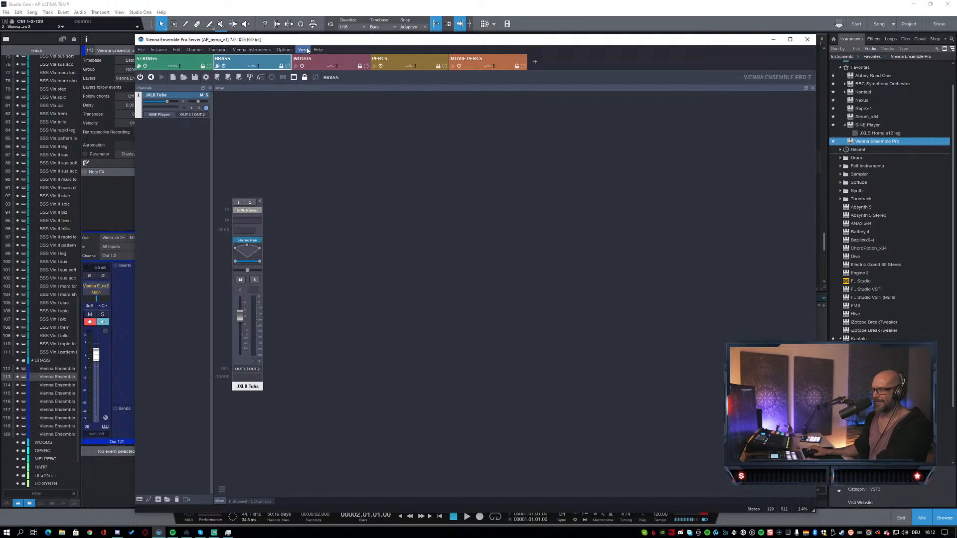
# Step: Switch to Spotify, play Hella Fresh from the album Certain Shade of Blue, and minimize the player
pyautogui.click(174, 532)
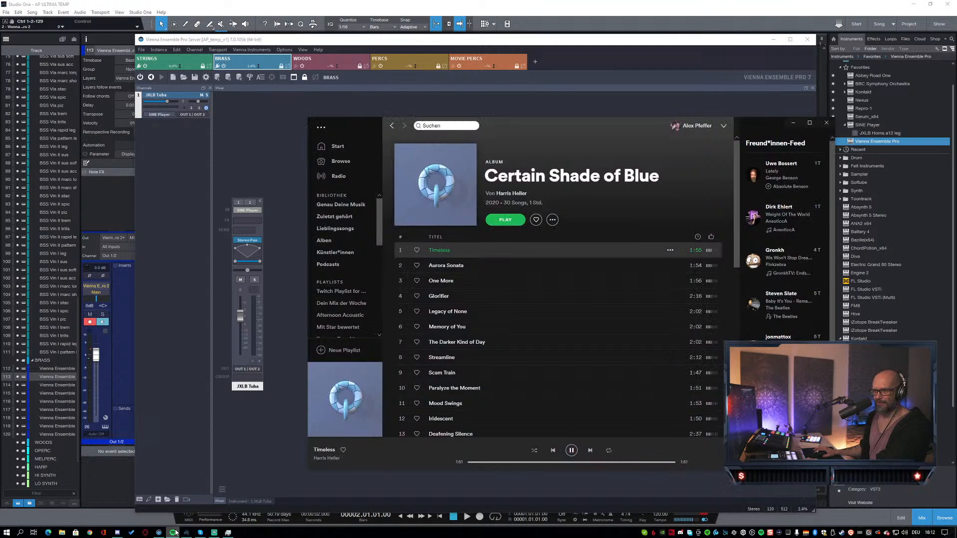
pyautogui.scroll(-3, 514, 343)
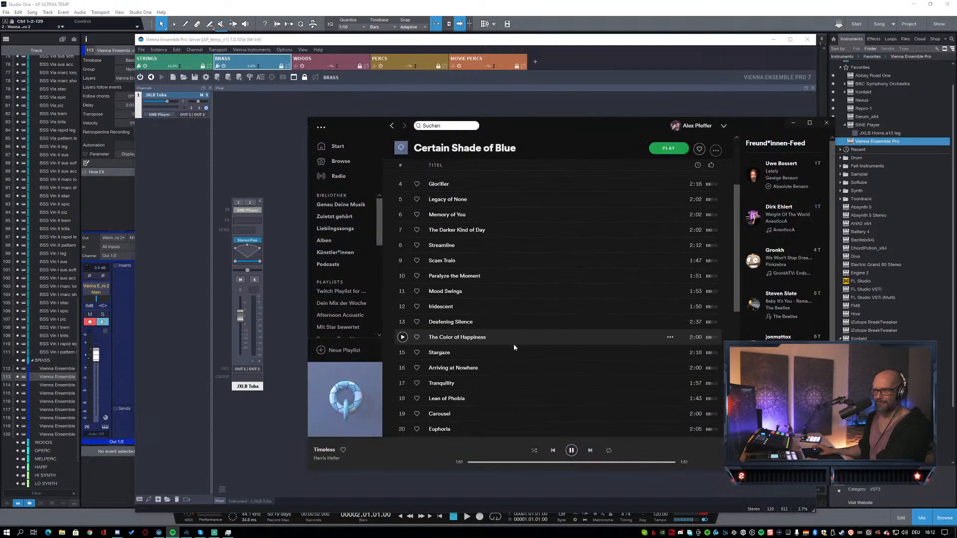
pyautogui.scroll(-4, 573, 353)
pyautogui.doubleClick(570, 351)
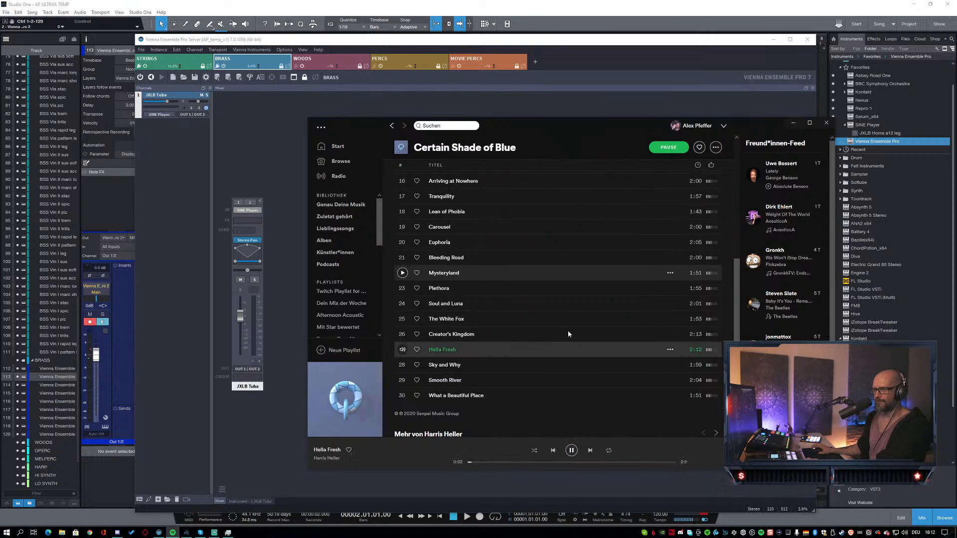
pyautogui.click(793, 123)
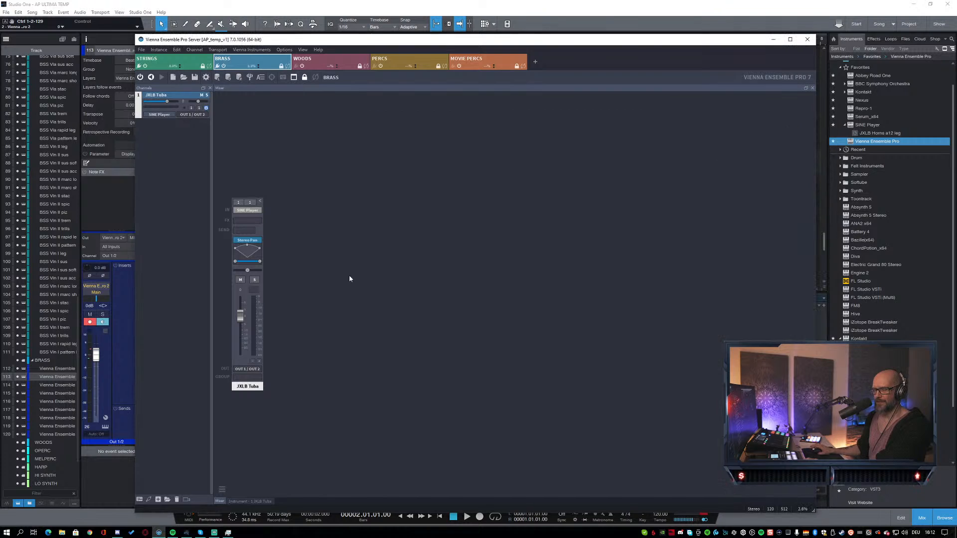
# Step: Return to Studio One and alternate between tracks 112 and 113 to check which mixer output each one feeds
pyautogui.click(97, 471)
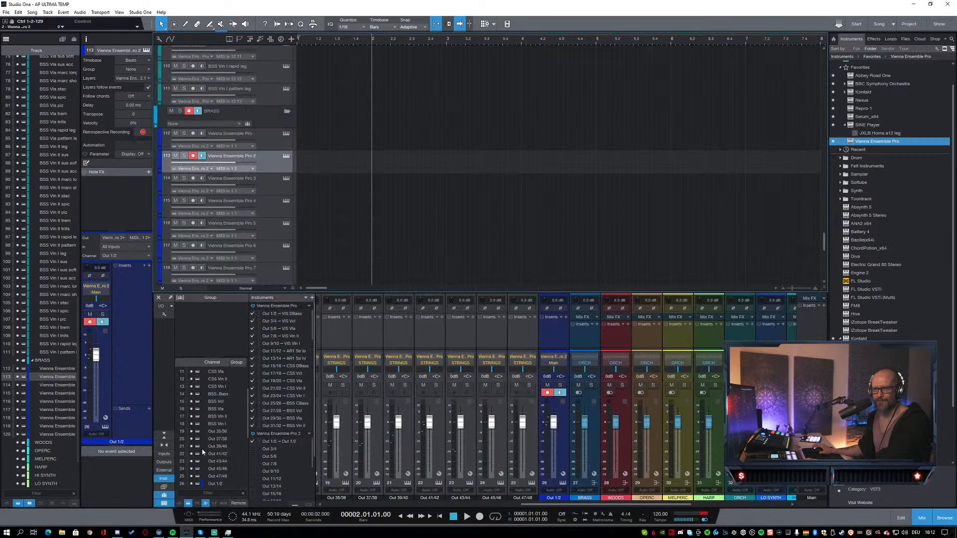
pyautogui.scroll(2, 385, 142)
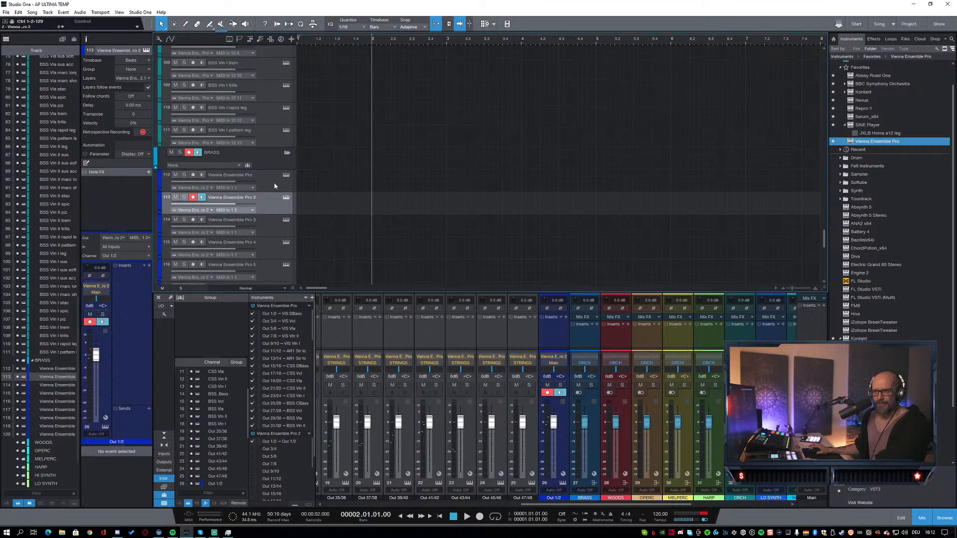
pyautogui.click(274, 186)
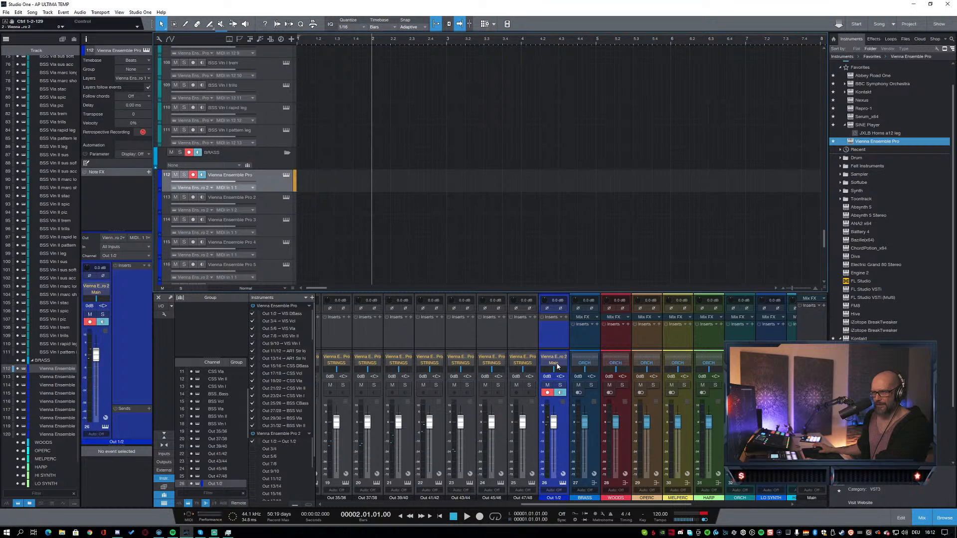
pyautogui.click(271, 204)
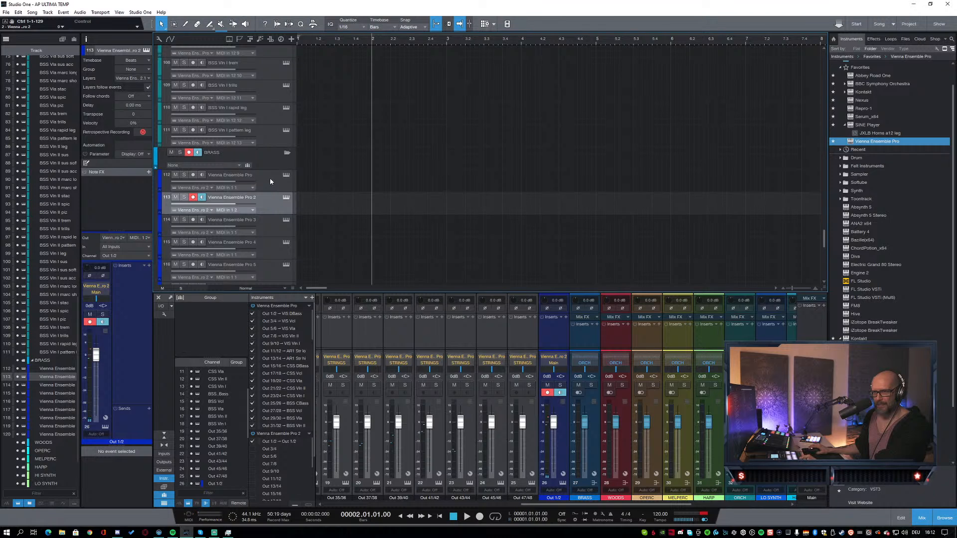
pyautogui.click(270, 181)
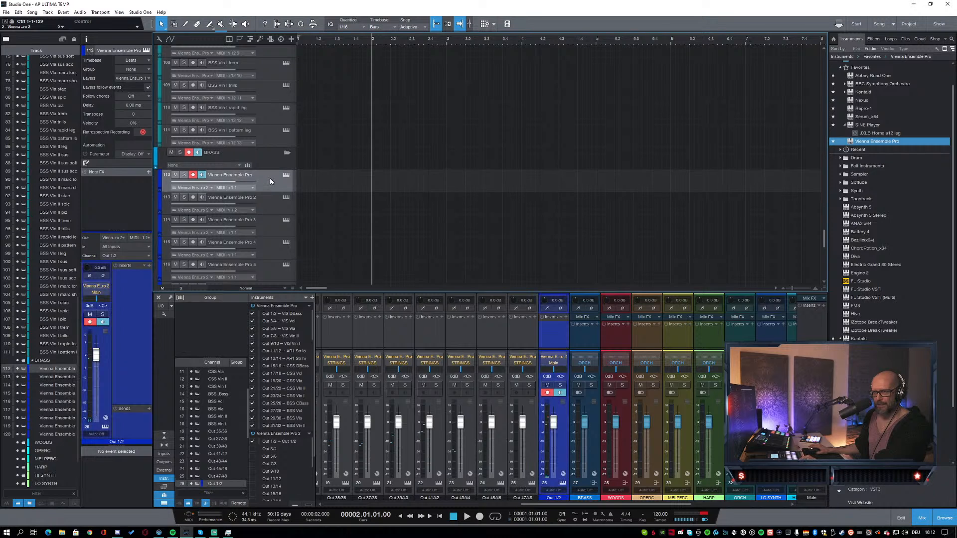
pyautogui.click(272, 207)
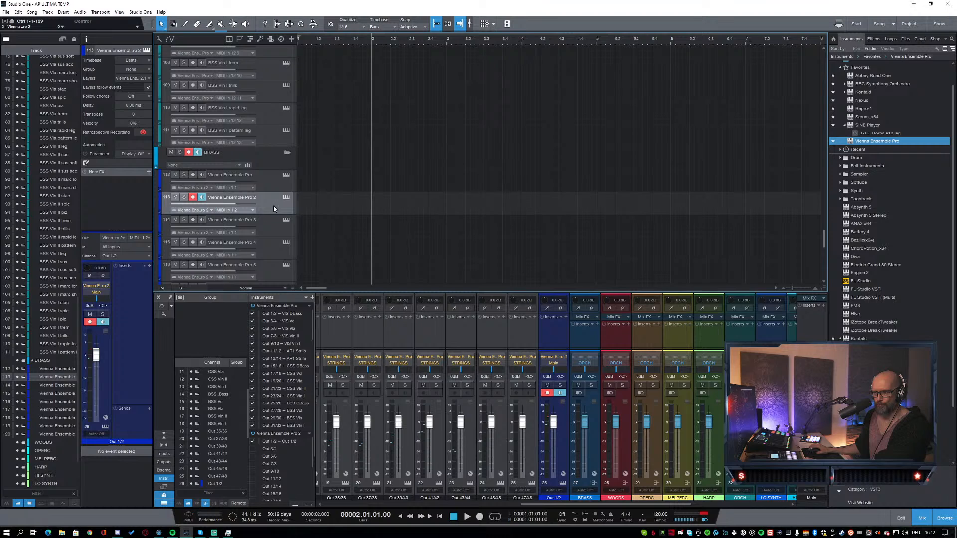
pyautogui.click(267, 177)
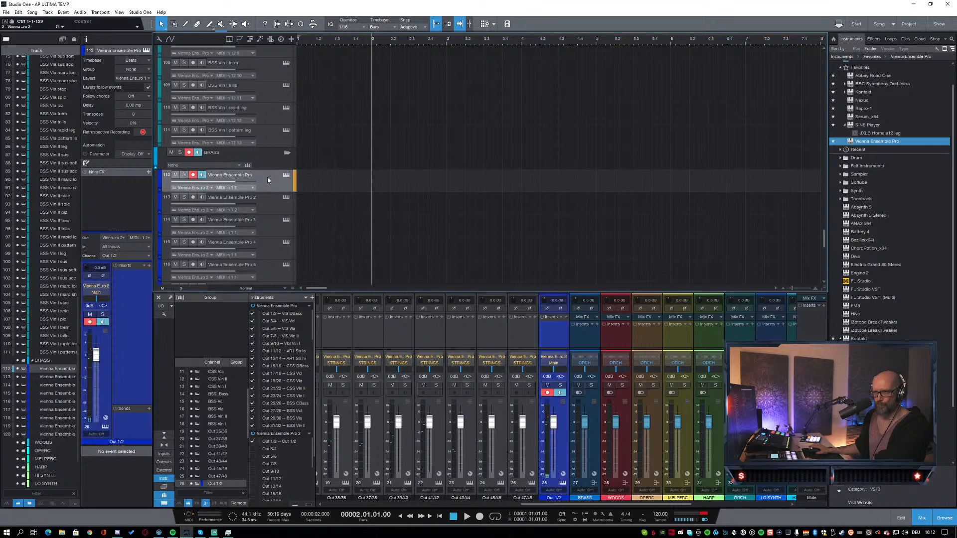
pyautogui.click(262, 207)
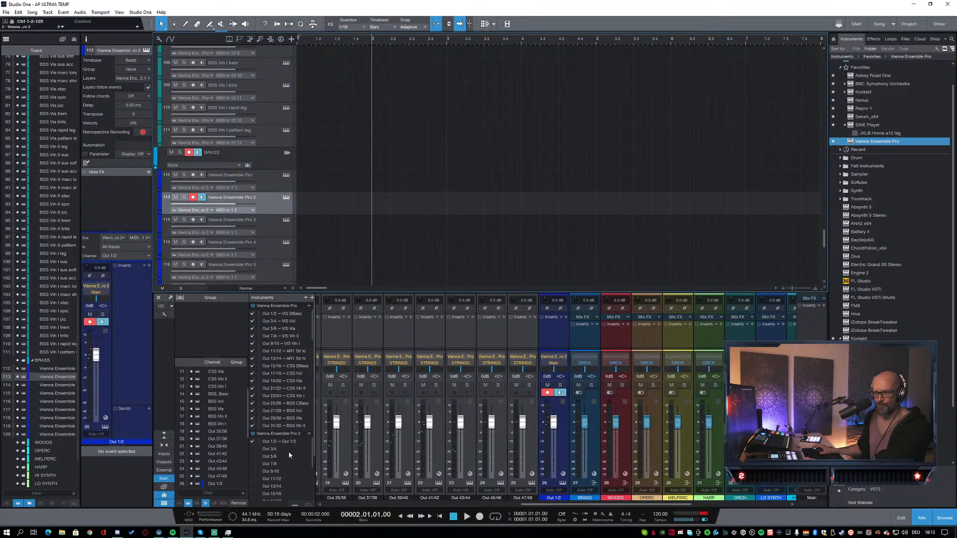
# Step: Enable the Out 3/4, Out 5/6 and Out 7/8 mixer channels of the Vienna Ensemble Pro 2 instrument
pyautogui.click(253, 449)
pyautogui.click(252, 457)
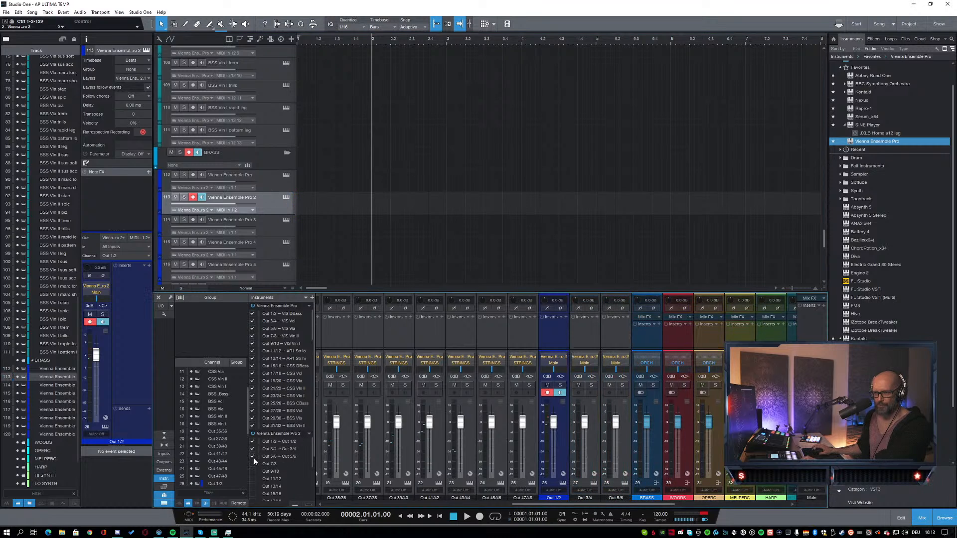
pyautogui.click(253, 464)
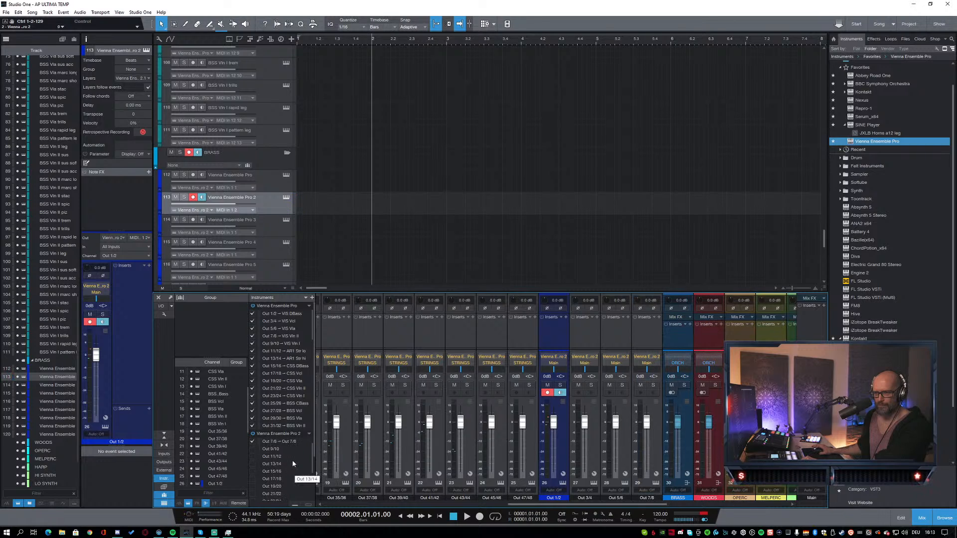
pyautogui.scroll(-1, 298, 368)
pyautogui.scroll(-3, 298, 368)
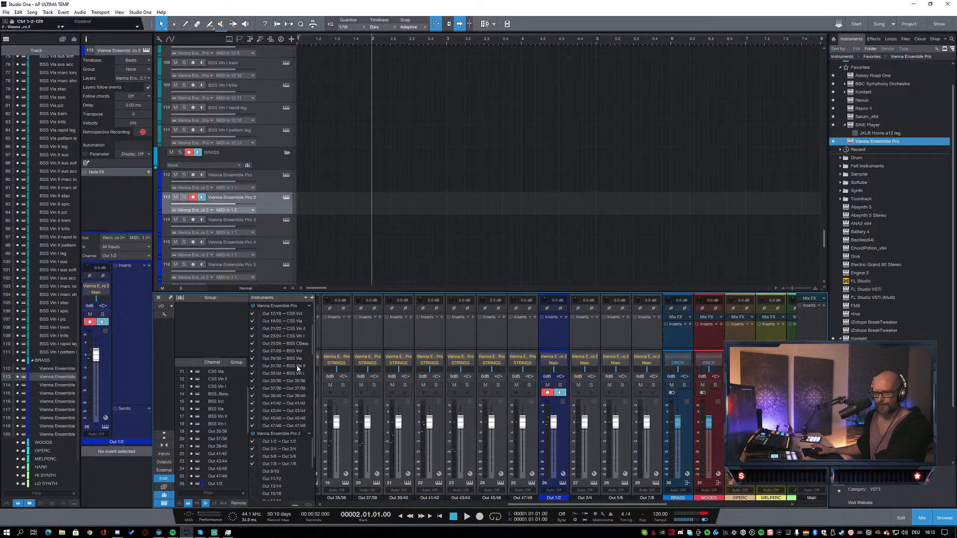
pyautogui.scroll(3, 297, 370)
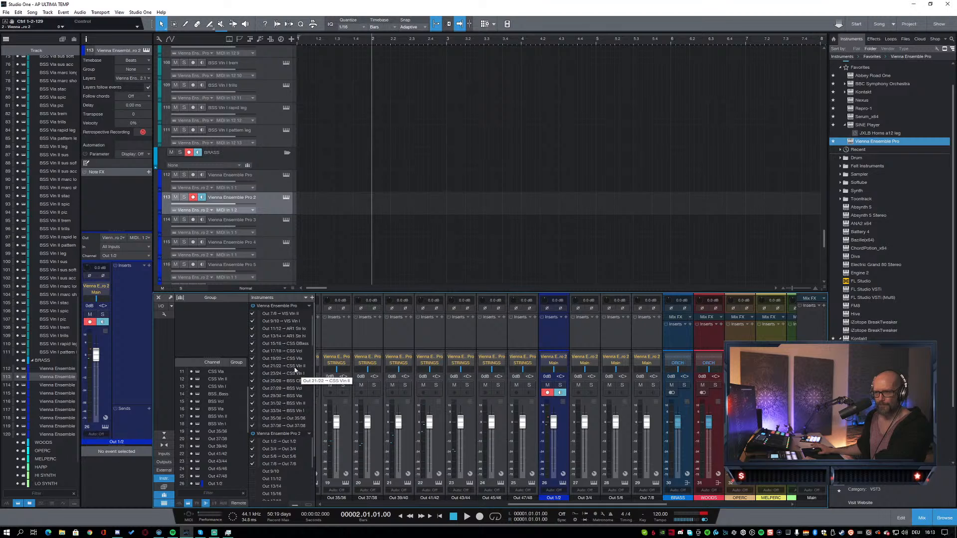
# Step: Select track 112, switch to Vienna Ensemble Pro Server and examine the STRINGS mixer's output assignments from its first channel
pyautogui.click(267, 188)
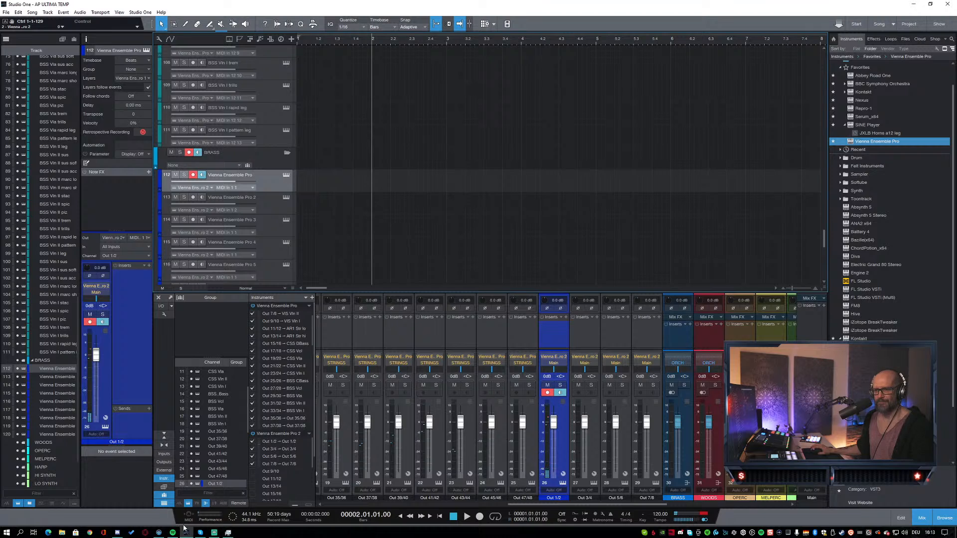
pyautogui.moveTo(214, 532)
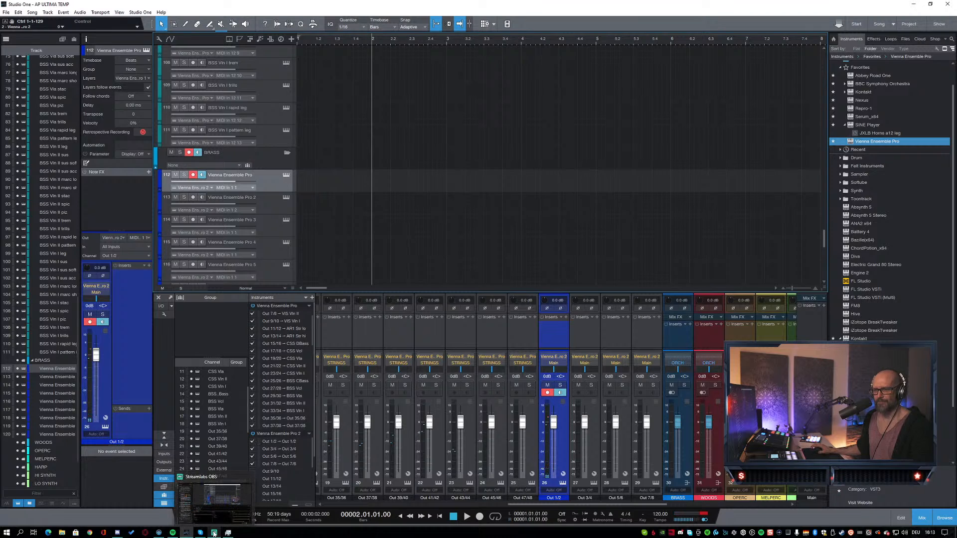
pyautogui.click(159, 532)
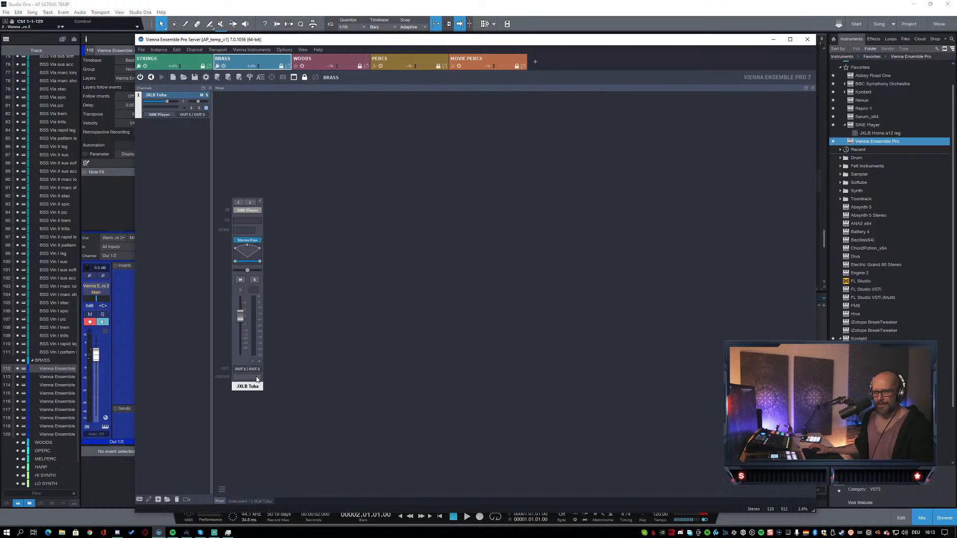
pyautogui.click(185, 61)
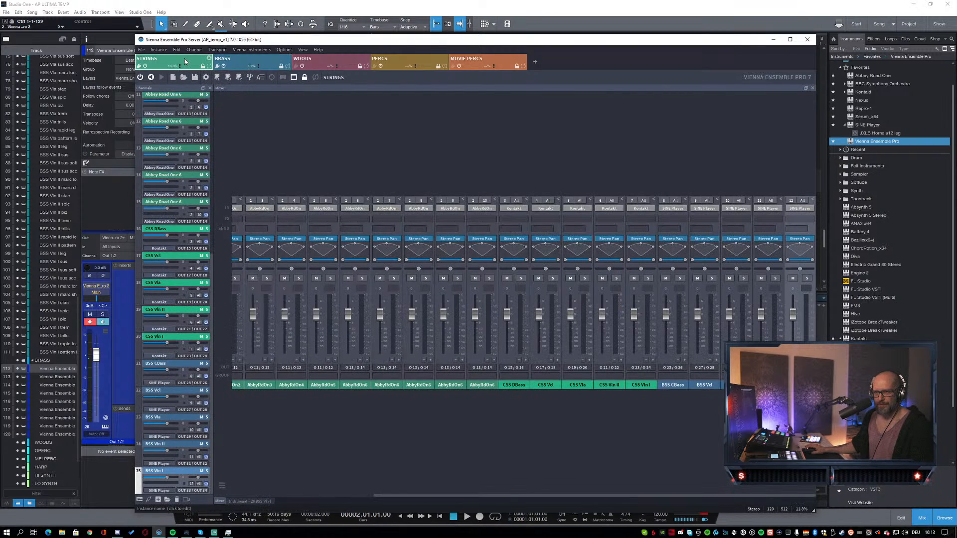
pyautogui.moveTo(380, 497); pyautogui.dragTo(218, 495)
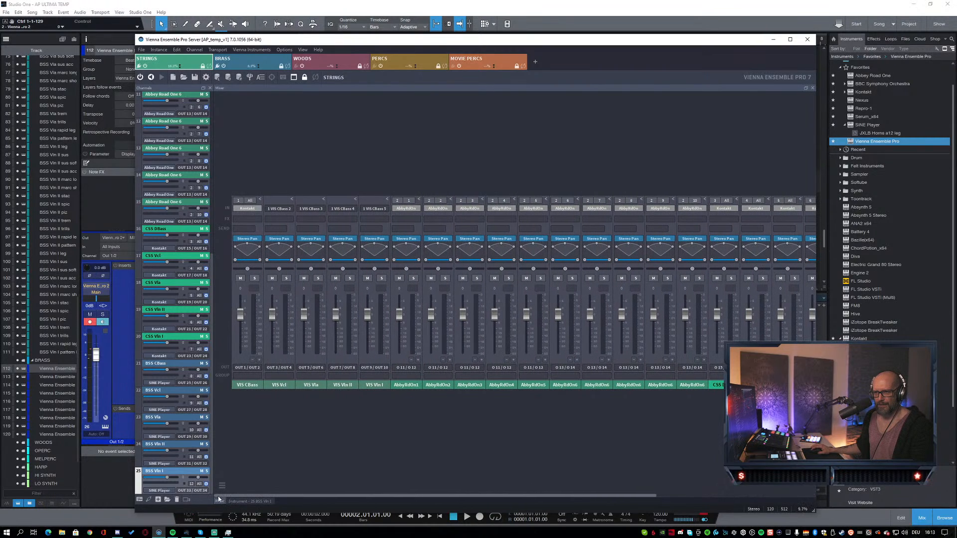
# Step: Check the JXLB Tuba channel's group options in BRASS and compare its mixer with the STRINGS instance, ending on BRASS
pyautogui.click(243, 62)
pyautogui.click(250, 377)
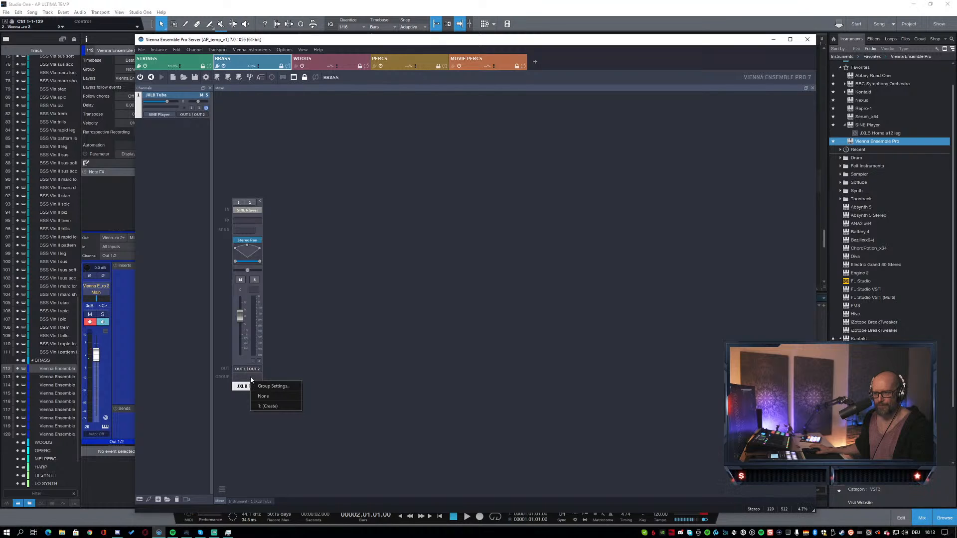
pyautogui.click(340, 362)
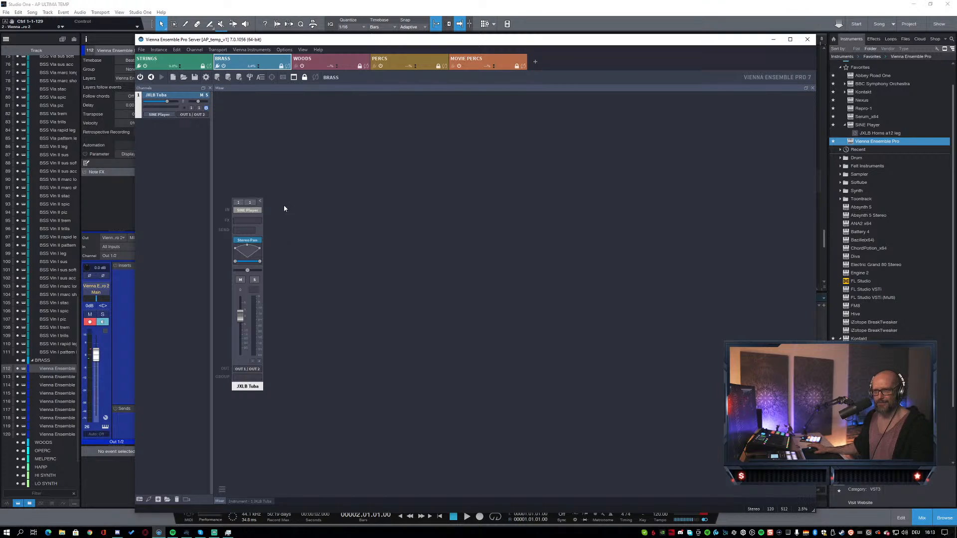
pyautogui.click(189, 58)
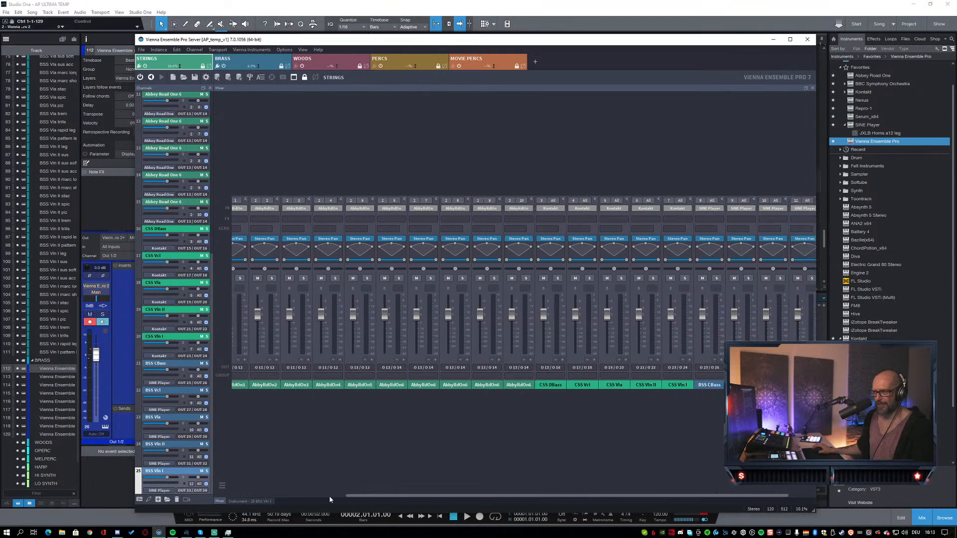
pyautogui.hotkey('ctrl', 'Tab')
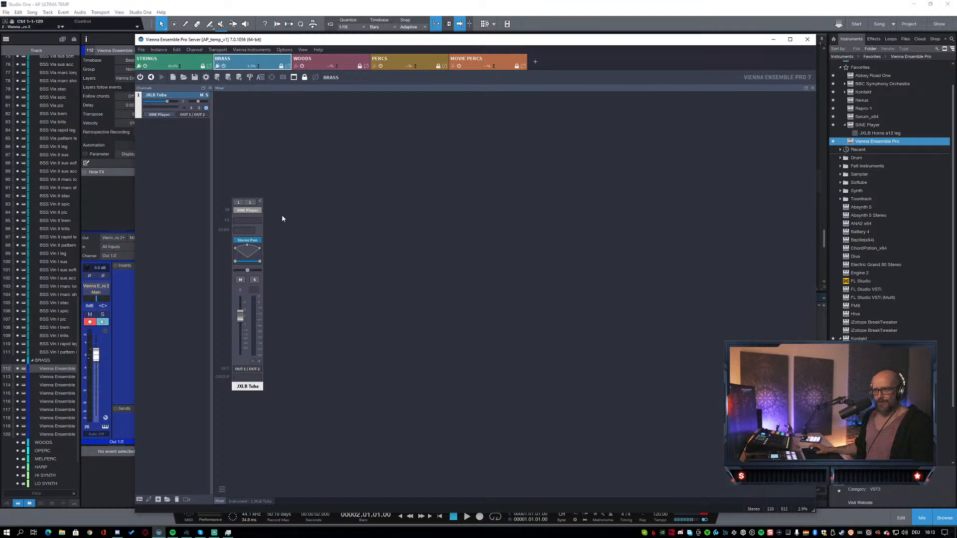
pyautogui.click(192, 59)
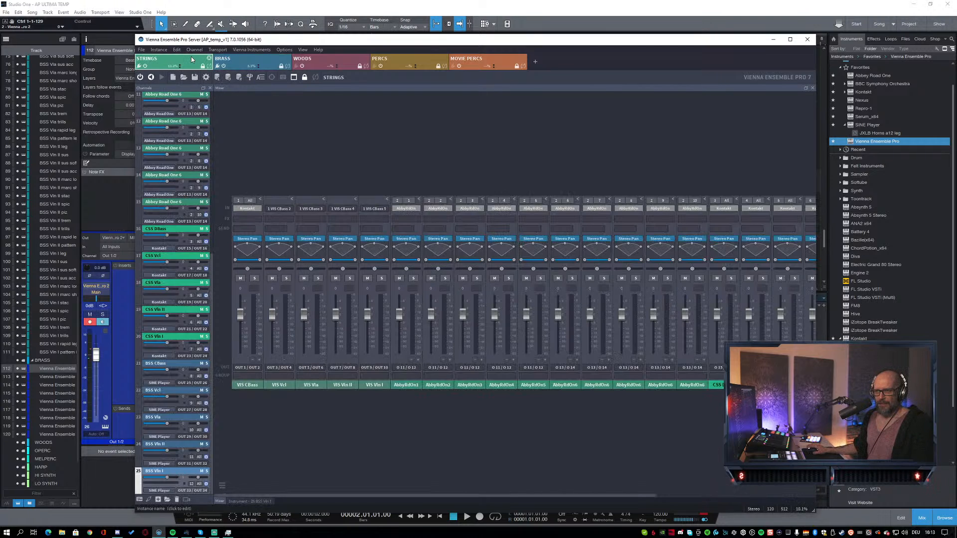
pyautogui.click(230, 59)
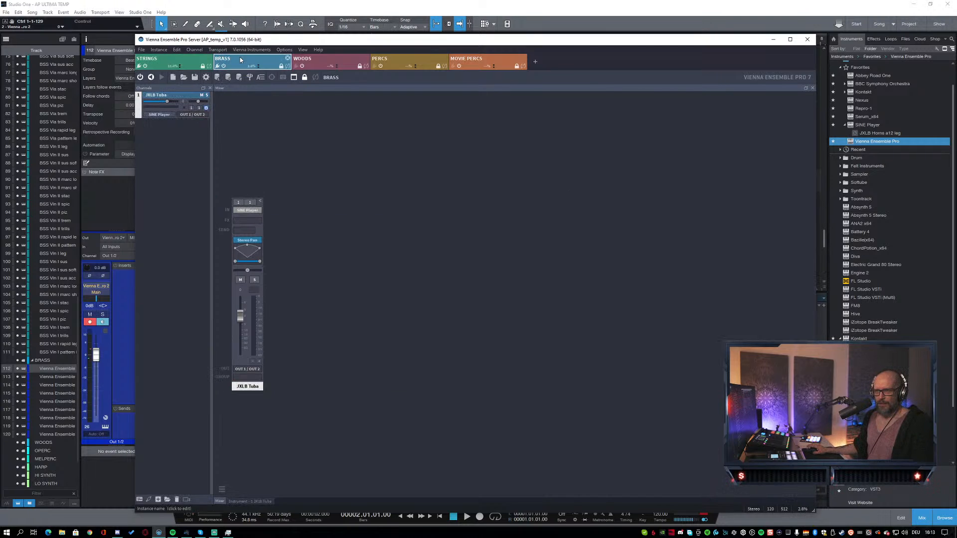
# Step: Set the JXLB Tuba channel's MIDI input port to VE PRO Plugin MIDI In 1 and its MIDI channel to All
pyautogui.click(192, 108)
pyautogui.click(204, 58)
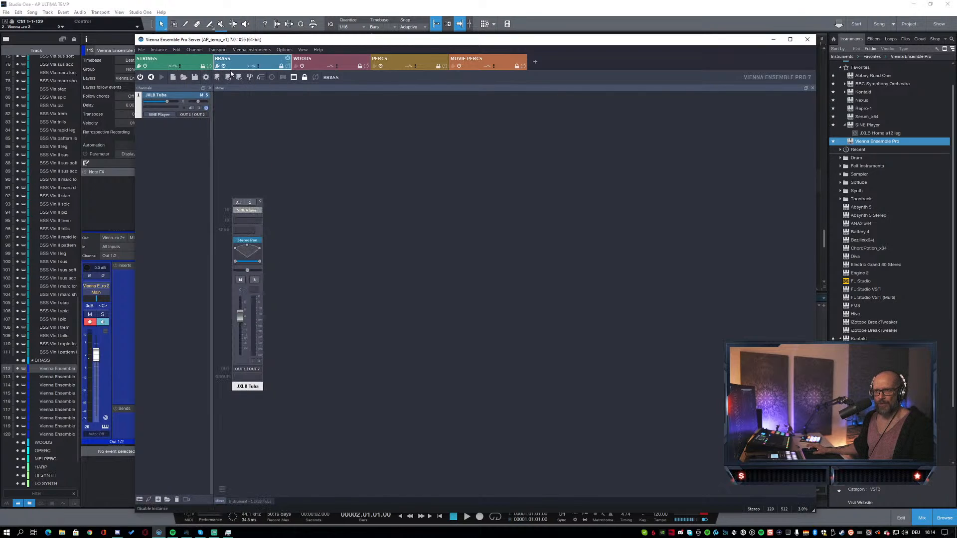
pyautogui.click(200, 108)
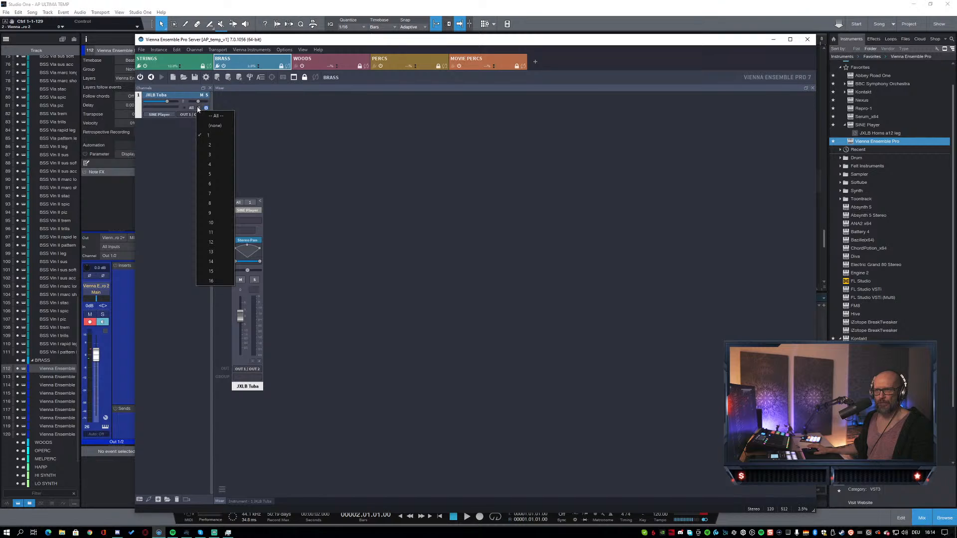
pyautogui.scroll(-4, 190, 110)
pyautogui.click(191, 111)
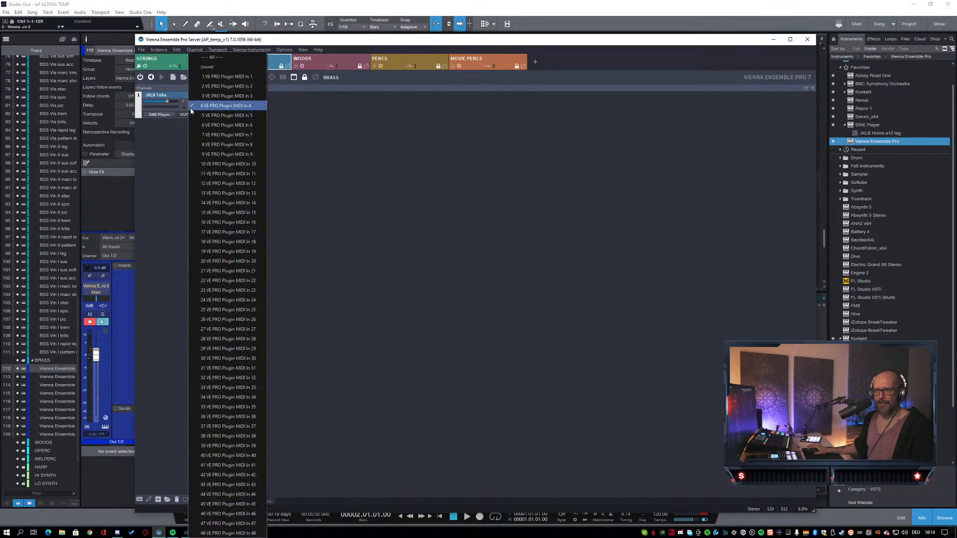
pyautogui.click(199, 74)
pyautogui.click(198, 108)
pyautogui.click(218, 124)
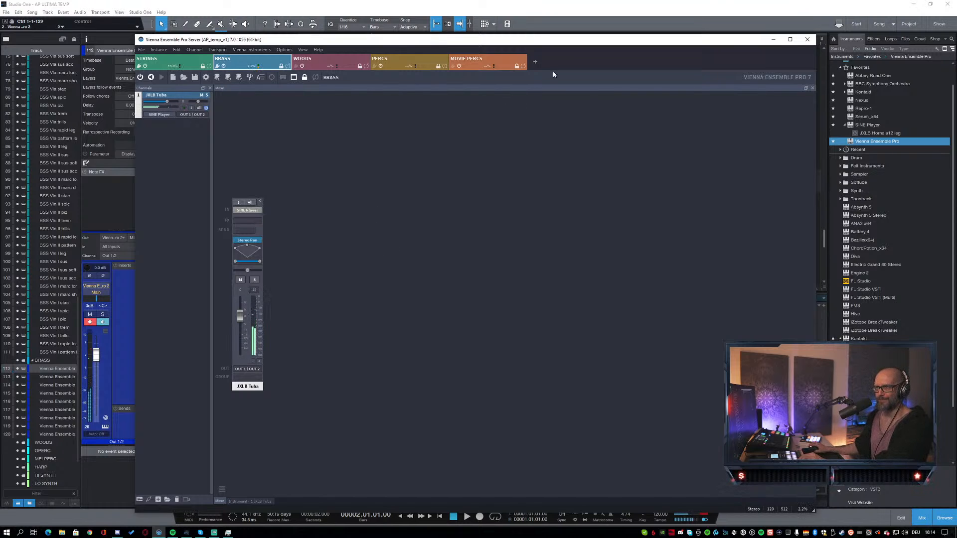
# Step: Return to Studio One and audition BRASS tracks 113 to 116, finishing on track 112
pyautogui.click(554, 10)
pyautogui.click(270, 204)
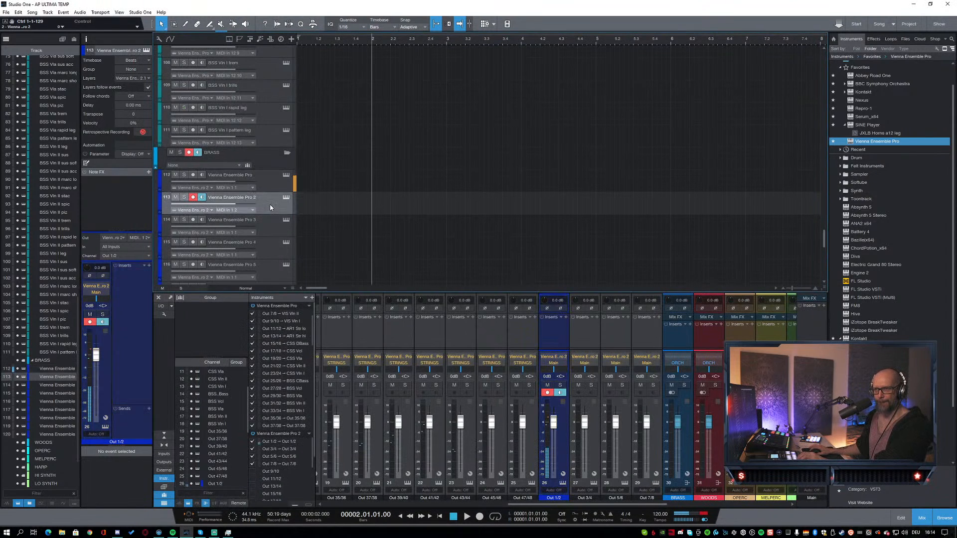
pyautogui.click(268, 231)
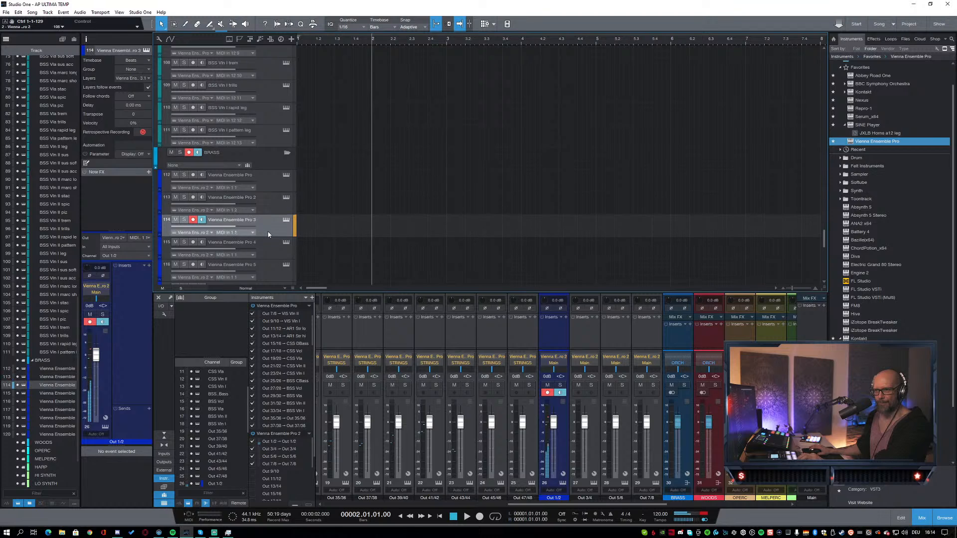
pyautogui.click(268, 255)
pyautogui.click(270, 271)
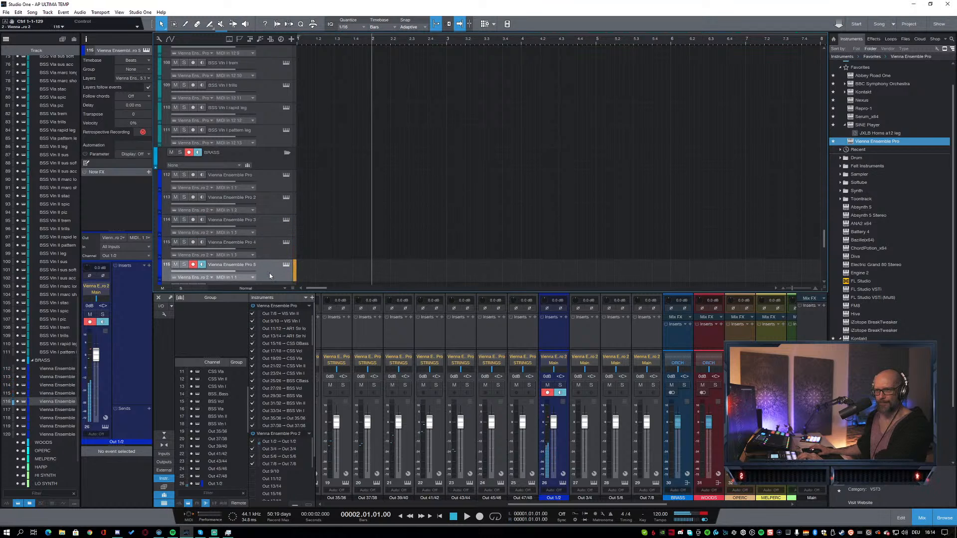
pyautogui.click(268, 193)
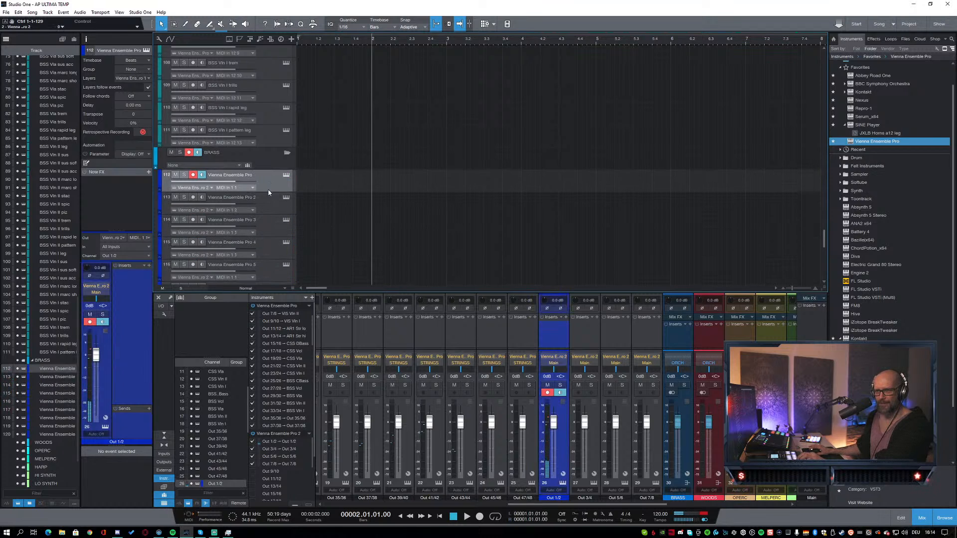
# Step: Assign tracks 114, 115 and 116 to MIDI In 1 3, MIDI In 1 4 and MIDI In 1 5 respectively
pyautogui.click(268, 232)
pyautogui.click(235, 233)
pyautogui.click(234, 256)
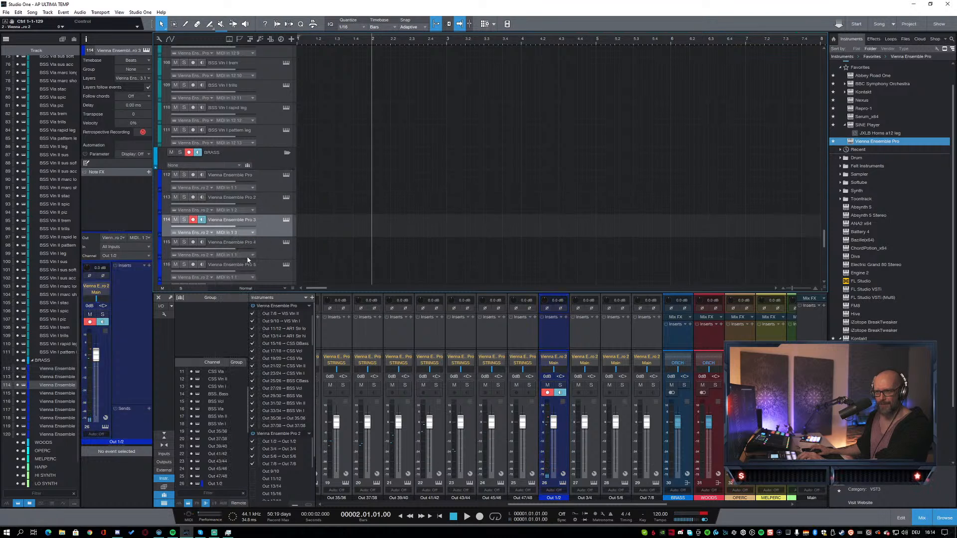
pyautogui.scroll(-1, 368, 203)
pyautogui.click(239, 214)
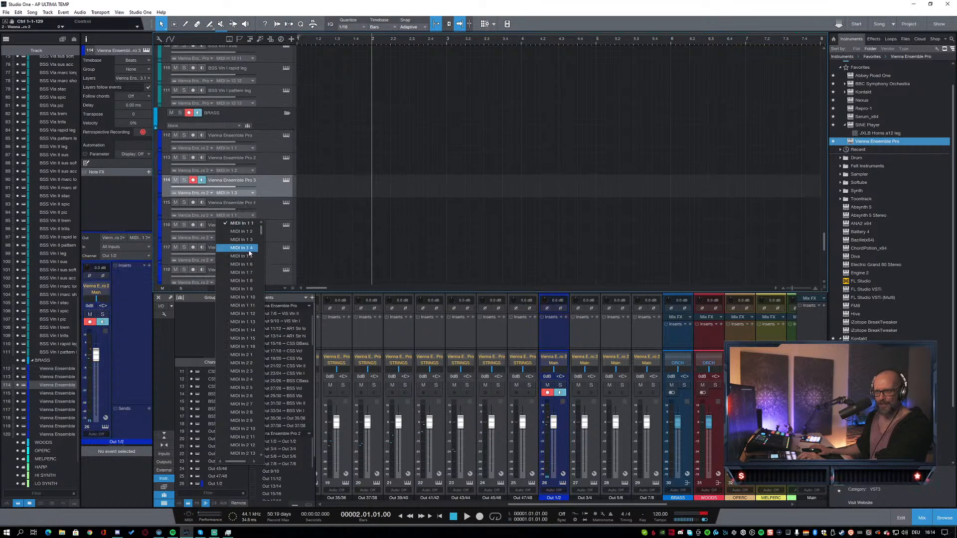
pyautogui.click(249, 251)
pyautogui.click(269, 210)
pyautogui.click(269, 234)
pyautogui.click(238, 238)
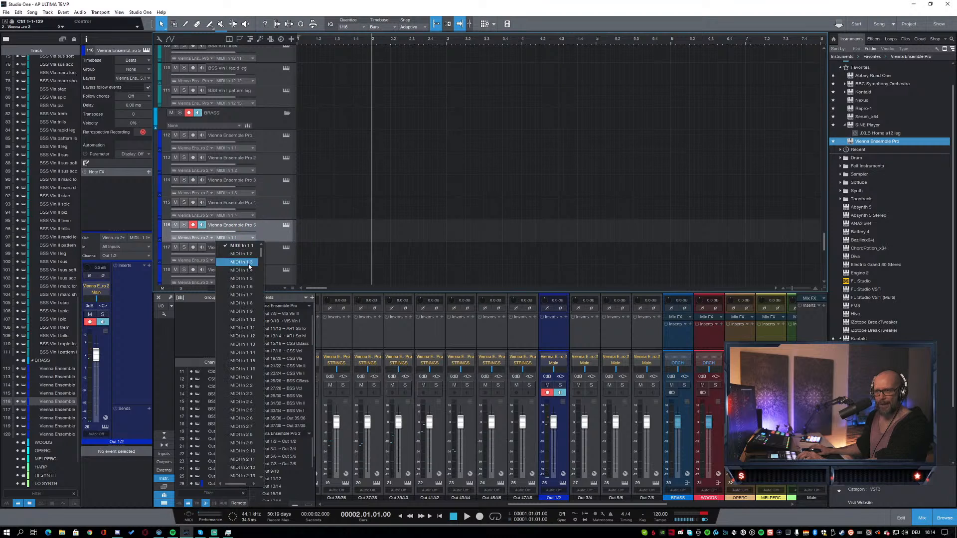
pyautogui.click(249, 282)
# Step: Assign track 117 to MIDI In 1 6 and track 118 to MIDI In 1 7
pyautogui.scroll(-1, 298, 259)
pyautogui.click(269, 212)
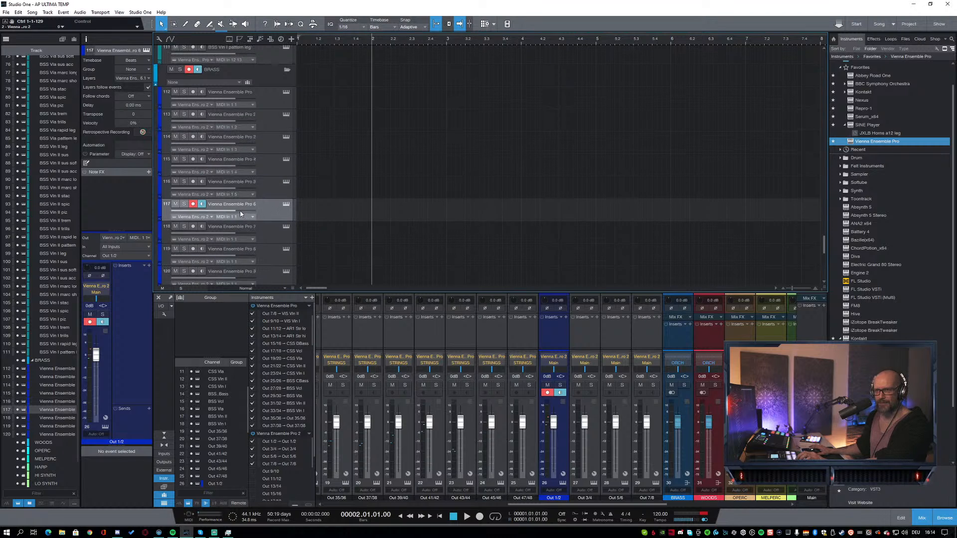
pyautogui.click(238, 217)
pyautogui.click(244, 265)
pyautogui.click(269, 235)
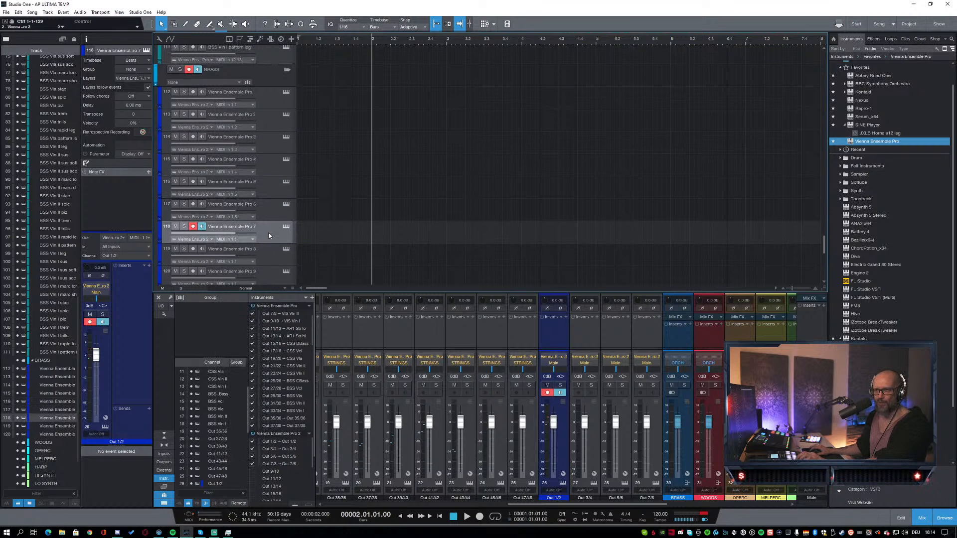
pyautogui.click(242, 240)
pyautogui.click(243, 296)
# Step: Assign track 119 to MIDI In 1 8 and track 120 to MIDI In 1 9
pyautogui.click(273, 256)
pyautogui.click(240, 261)
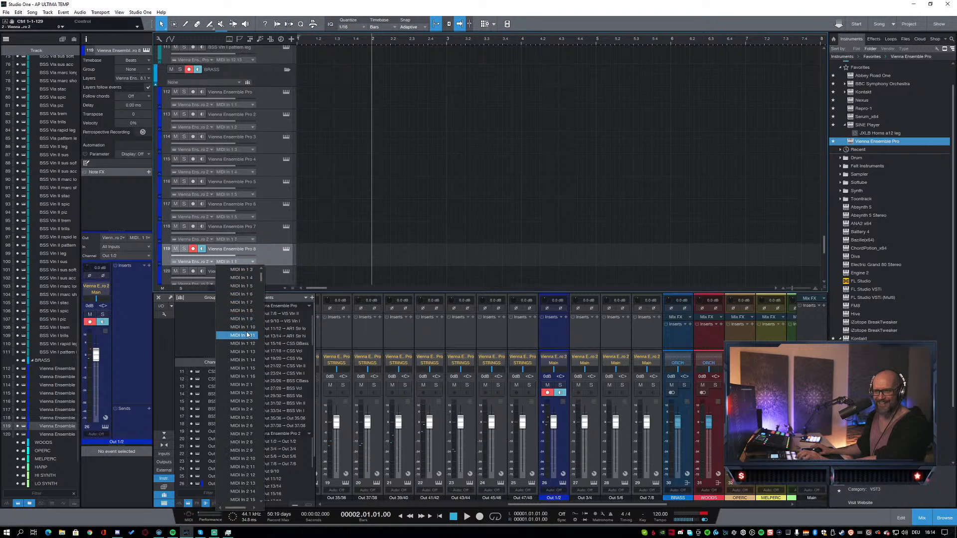
pyautogui.click(246, 311)
pyautogui.scroll(-1, 279, 254)
pyautogui.click(280, 255)
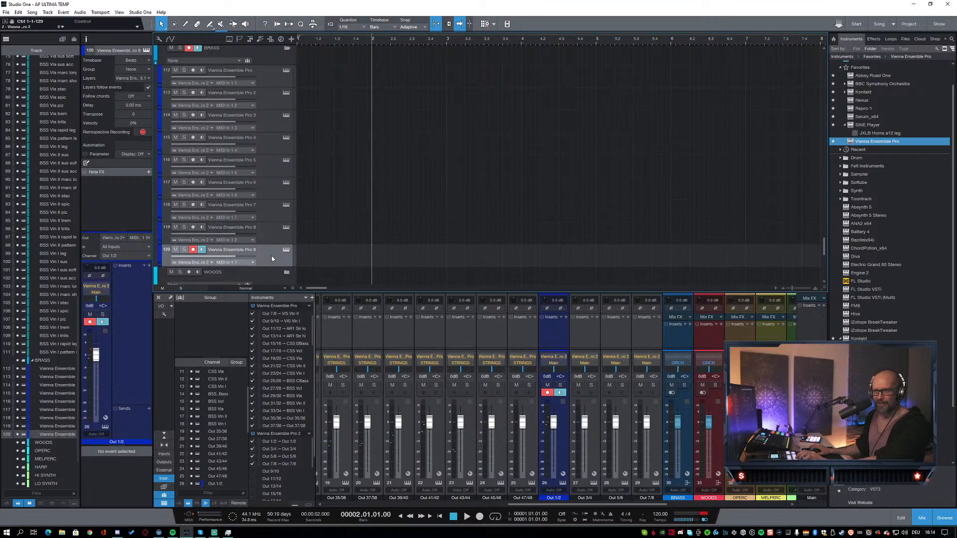
pyautogui.click(239, 261)
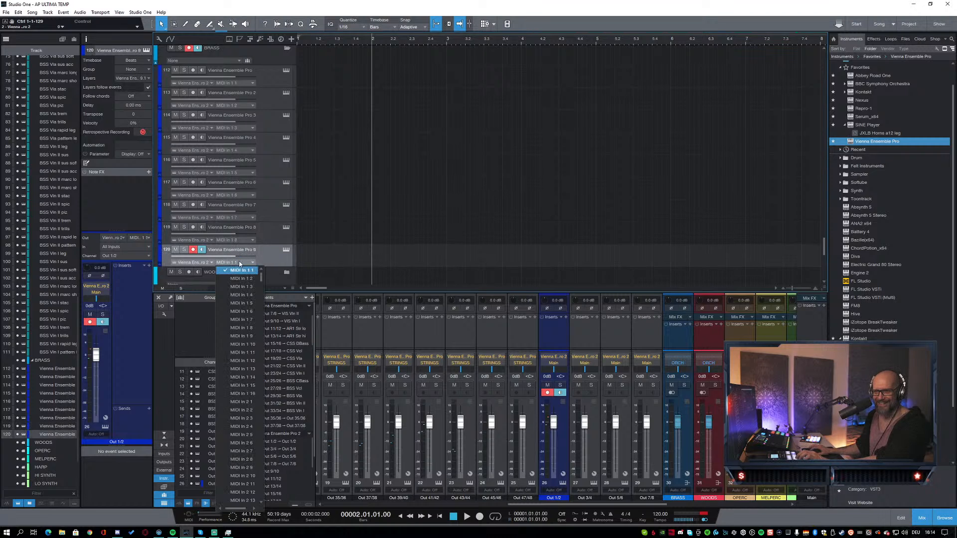
pyautogui.click(243, 336)
# Step: Audition tracks 112 and 113, and open the JXLB Tuba's SINE Player in Vienna Ensemble Pro Server to inspect its articulation list
pyautogui.scroll(1, 379, 198)
pyautogui.click(264, 121)
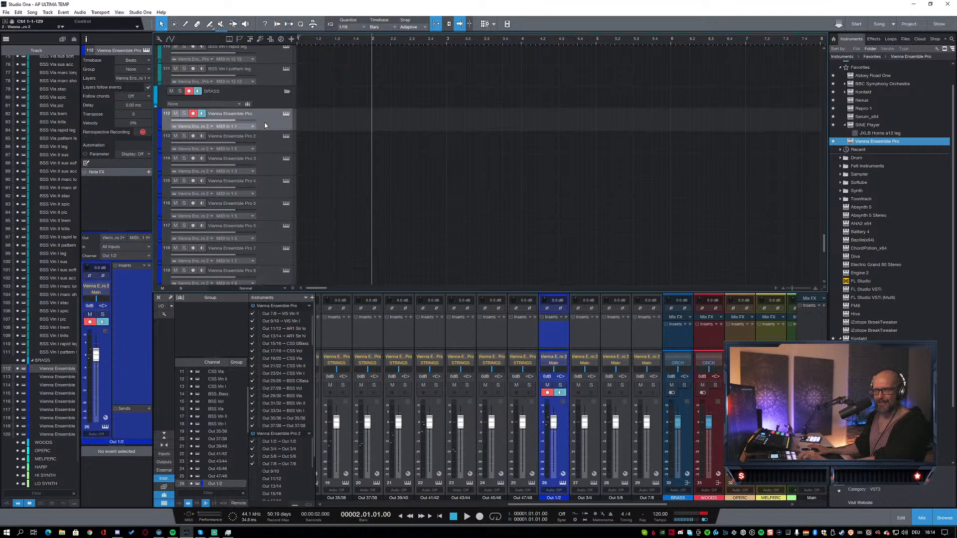
pyautogui.click(270, 142)
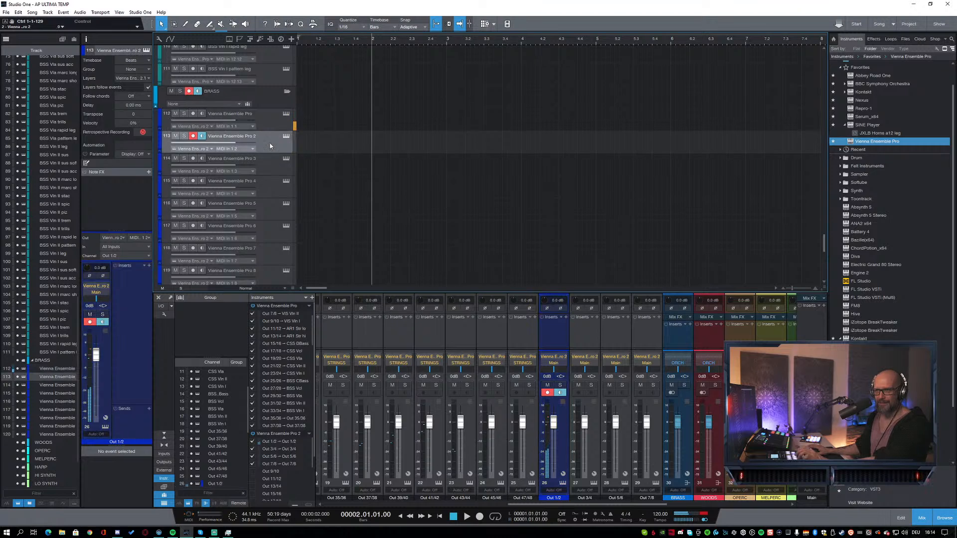
pyautogui.click(158, 532)
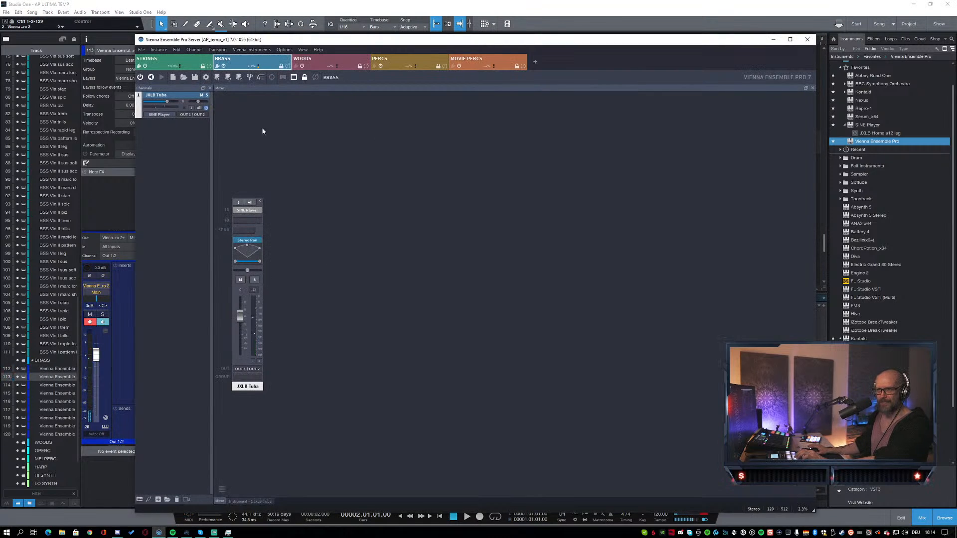
pyautogui.doubleClick(176, 97)
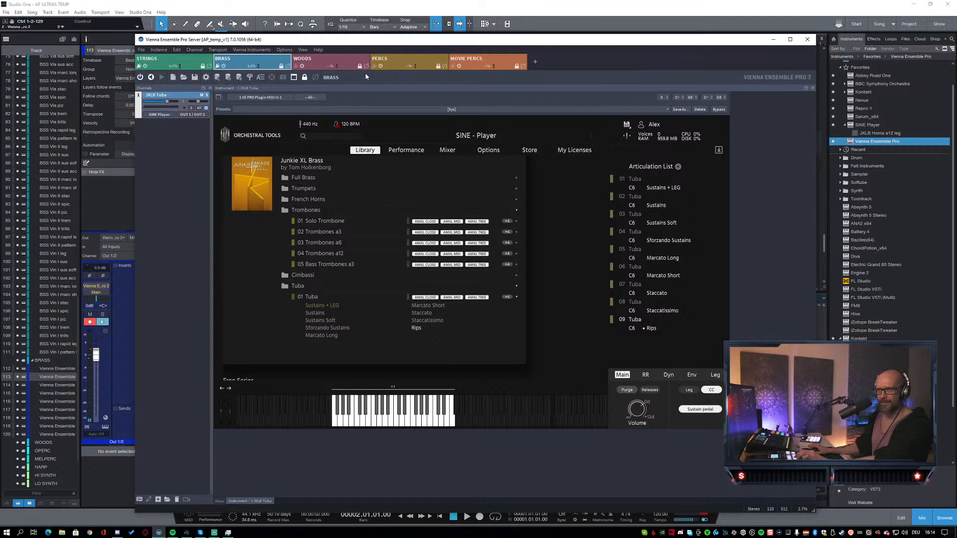
# Step: Move the Vienna Ensemble Pro Server window out of the way and rename Studio One track 112 as JXLB Tuba leg
pyautogui.moveTo(374, 41); pyautogui.dragTo(956, 55)
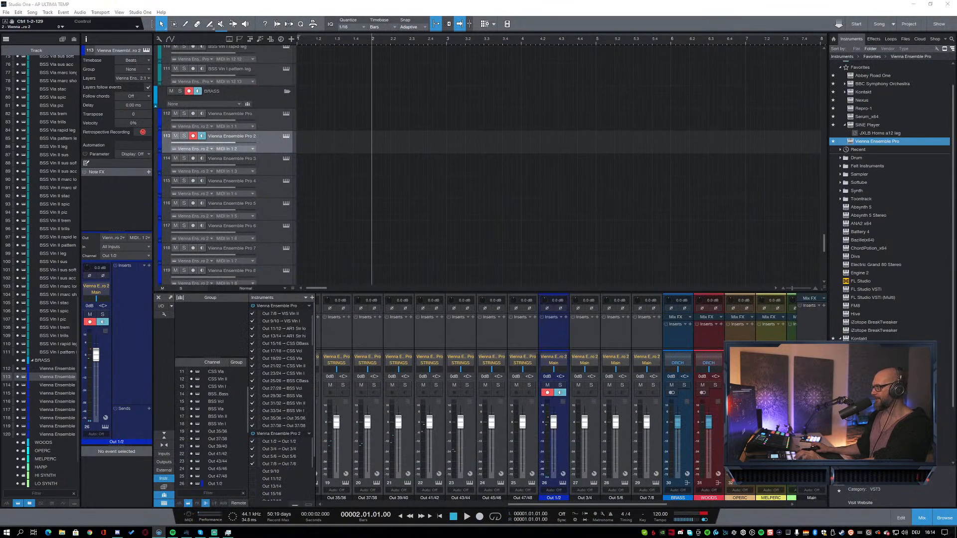
pyautogui.click(265, 125)
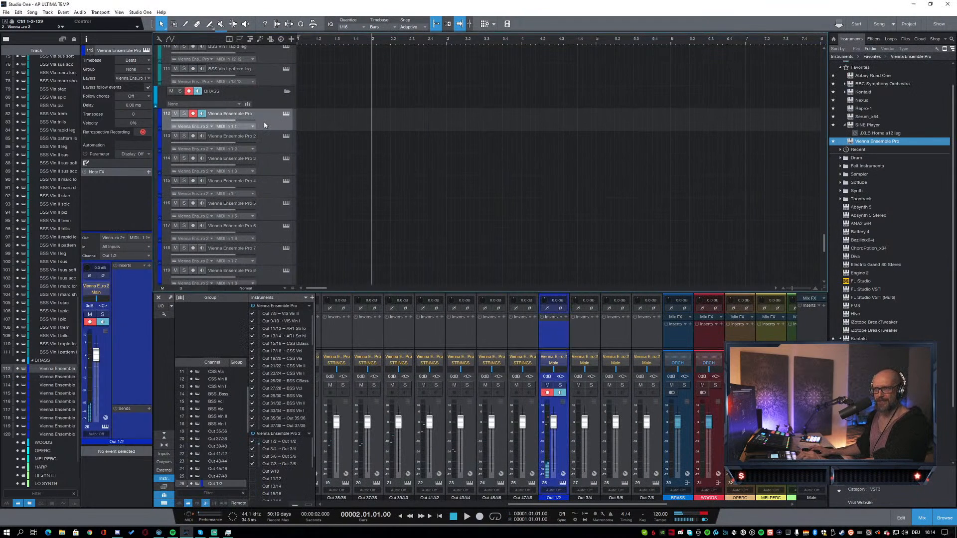
pyautogui.doubleClick(262, 116)
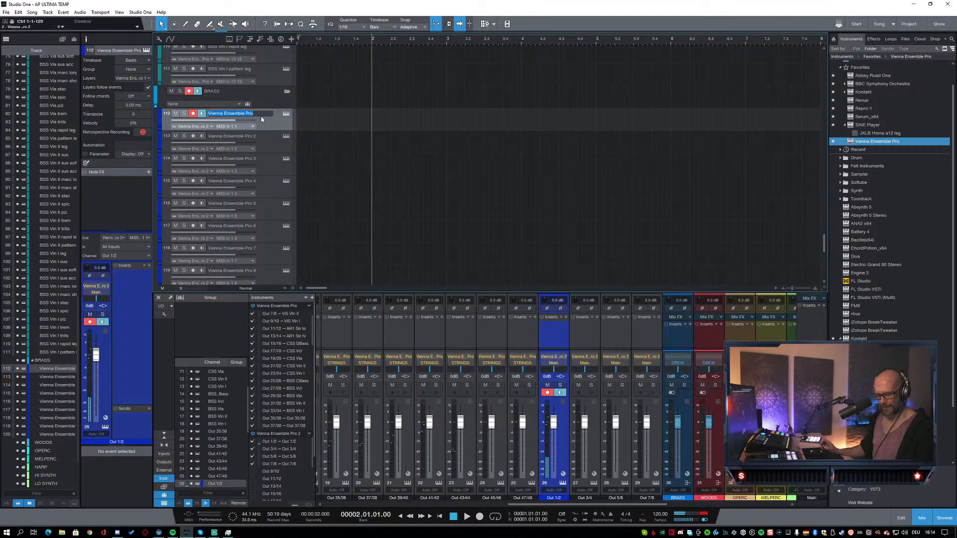
pyautogui.write('JXLB Tuba le')
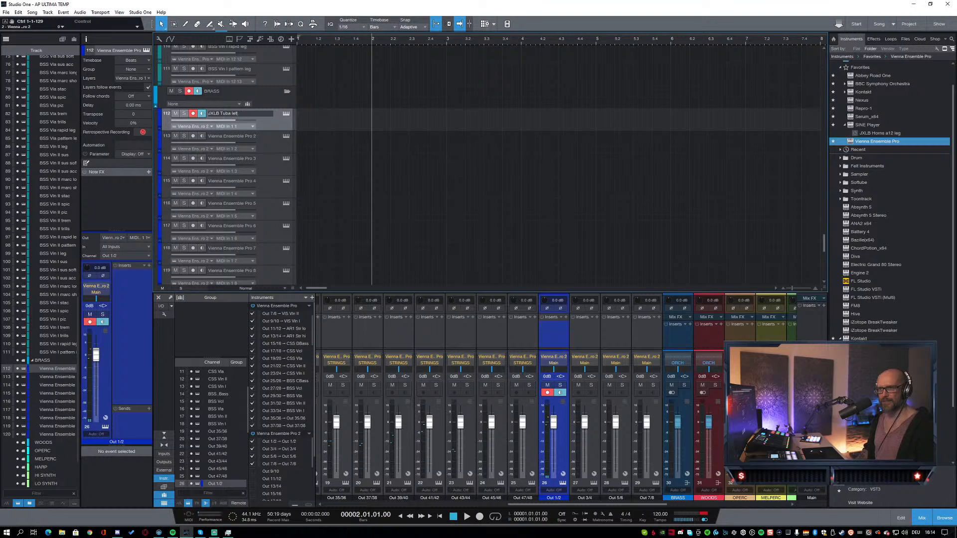
pyautogui.write('g')
pyautogui.press('Return')
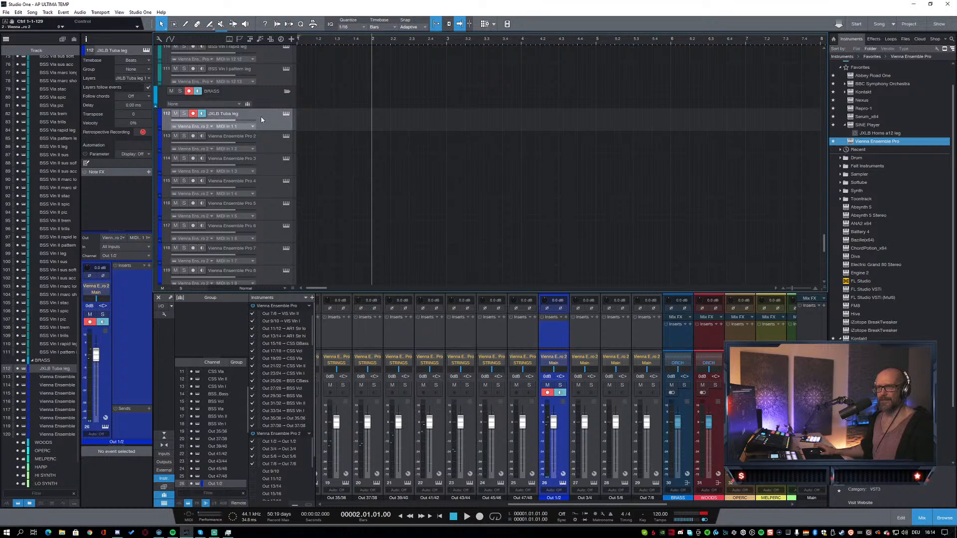
# Step: Reuse track 112's name to rename track 113 as JXLB Tuba sus and track 114 as JXLB Tuba sus soft
pyautogui.doubleClick(233, 116)
pyautogui.hotkey('ctrl', 'c')
pyautogui.doubleClick(234, 139)
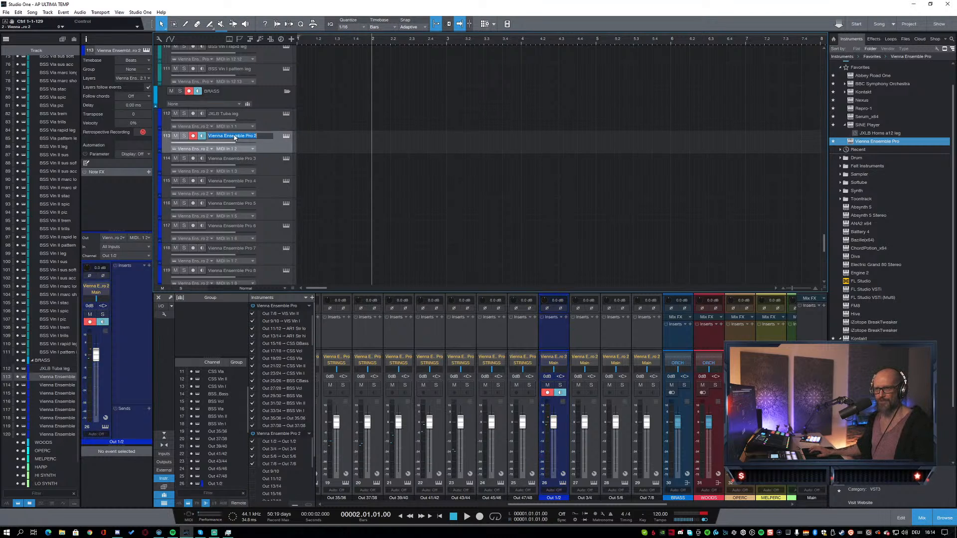
pyautogui.hotkey('ctrl', 'v')
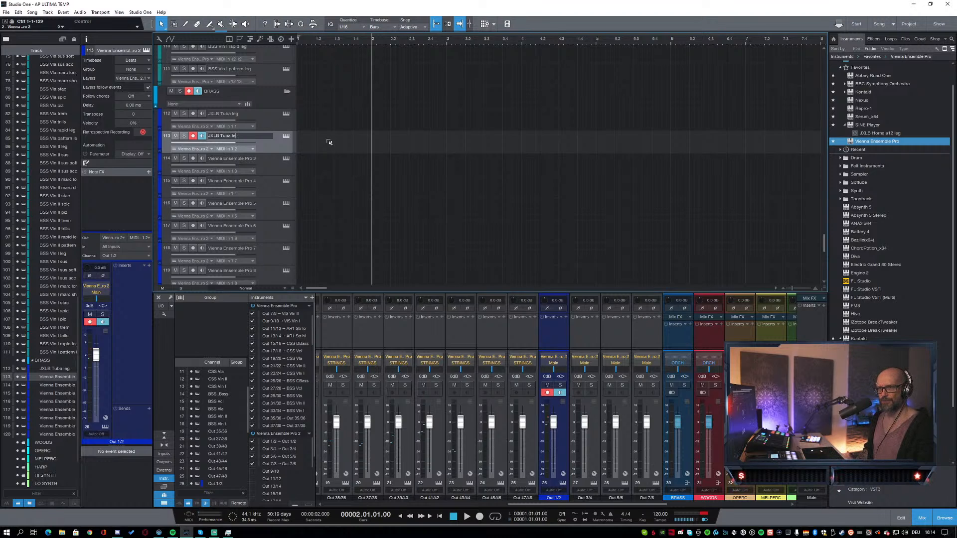
pyautogui.write('sus')
pyautogui.press('Tab')
pyautogui.write('JXLB Tuba')
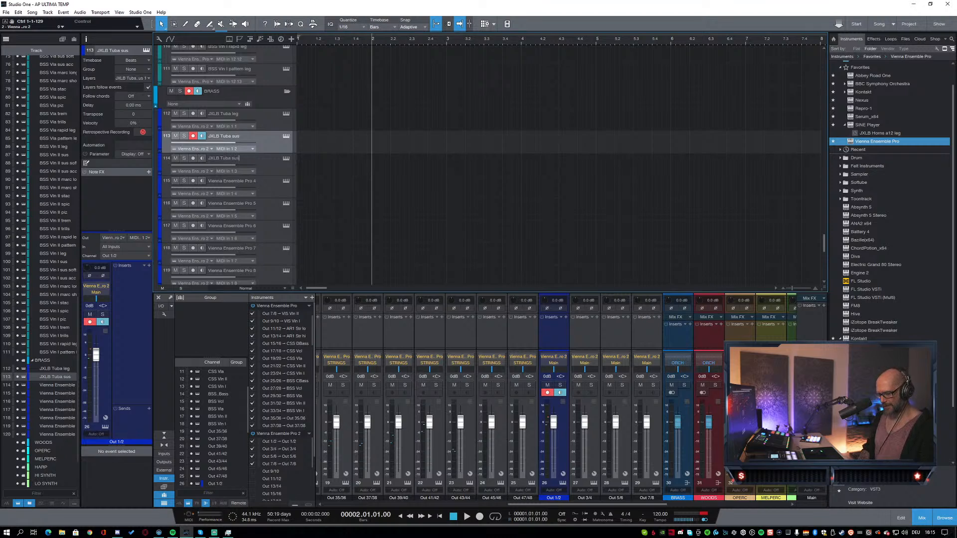
pyautogui.press('Return')
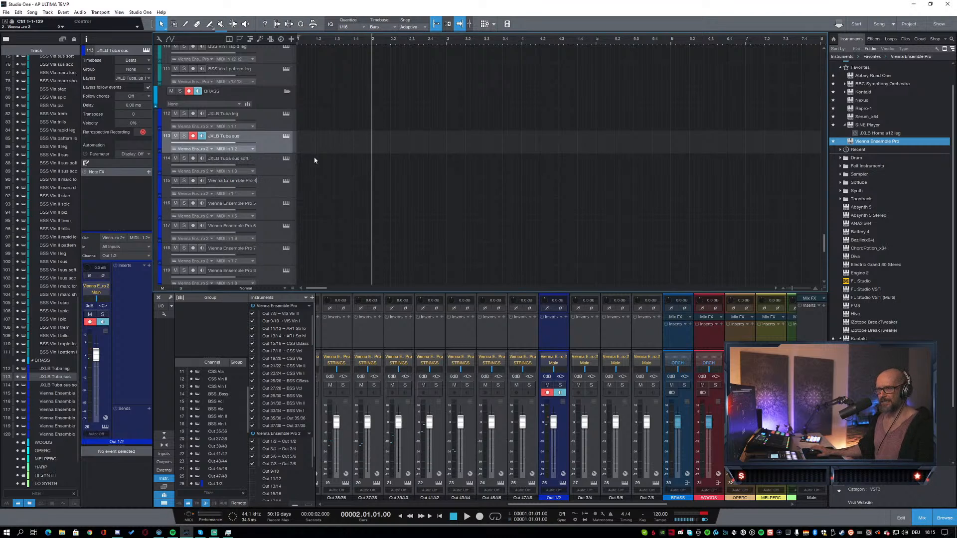
# Step: Rename track 115 as JXLB Tuba sfz sus and select it to audition its sound
pyautogui.doubleClick(235, 181)
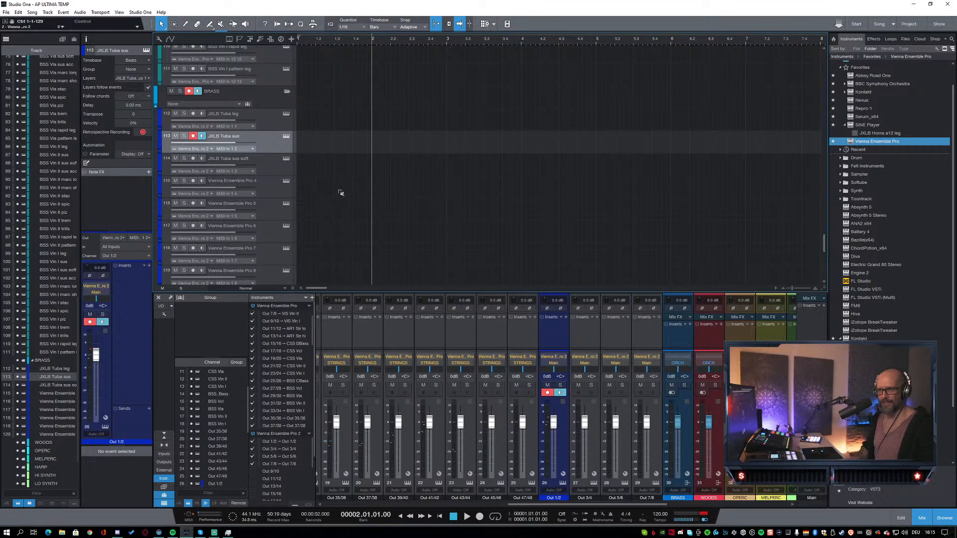
pyautogui.hotkey('ctrl', 'v')
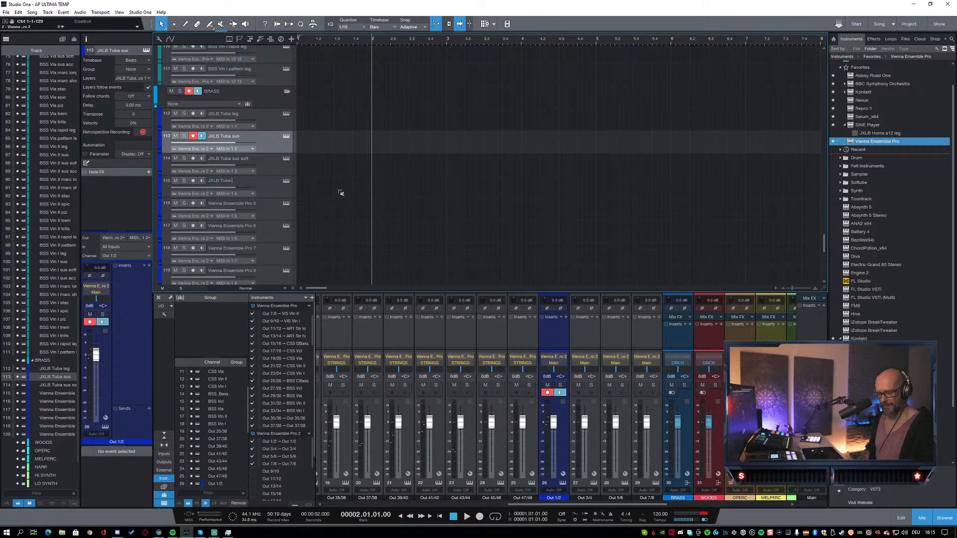
pyautogui.write('st')
pyautogui.write('z sus')
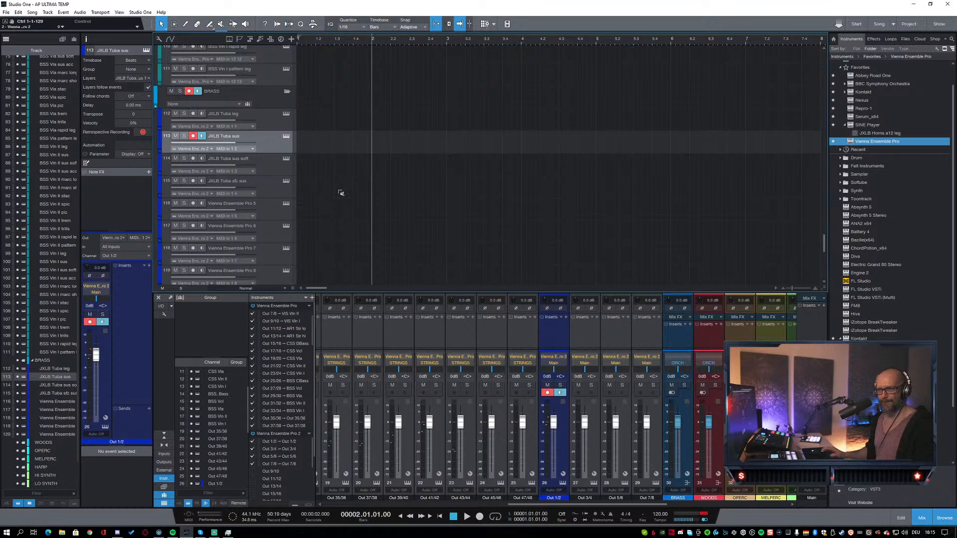
pyautogui.click(272, 193)
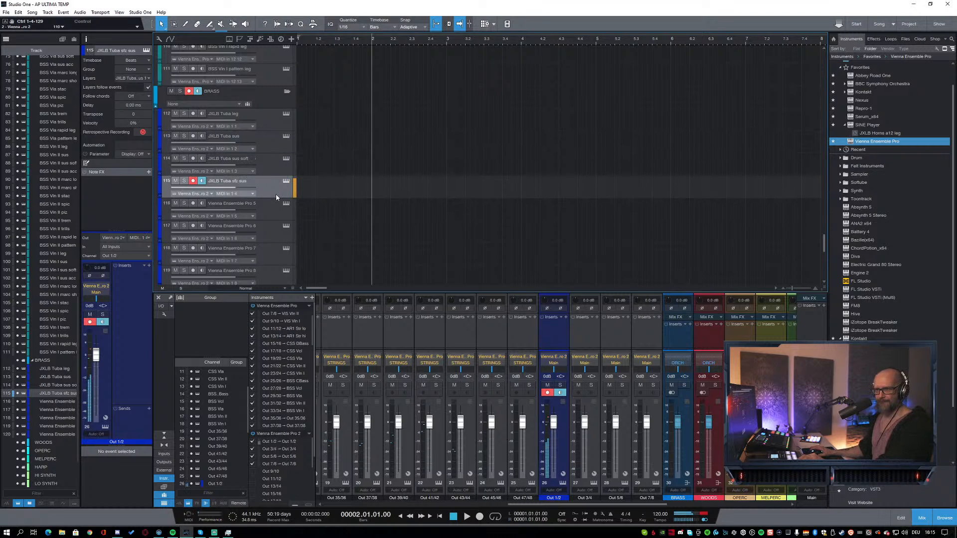
# Step: Rename track 116 as JXLB Tuba marc long
pyautogui.click(251, 206)
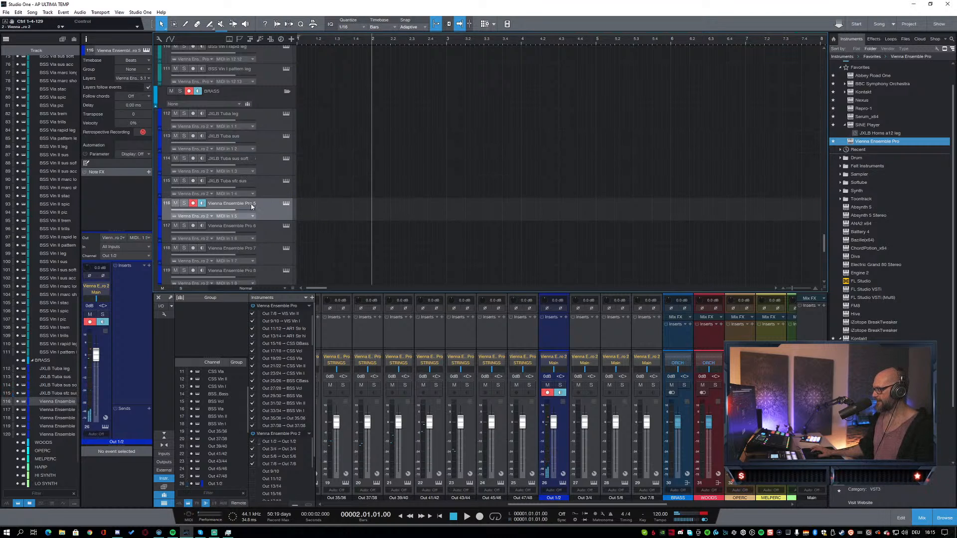
pyautogui.doubleClick(251, 206)
pyautogui.write('JXLB Tuba leg')
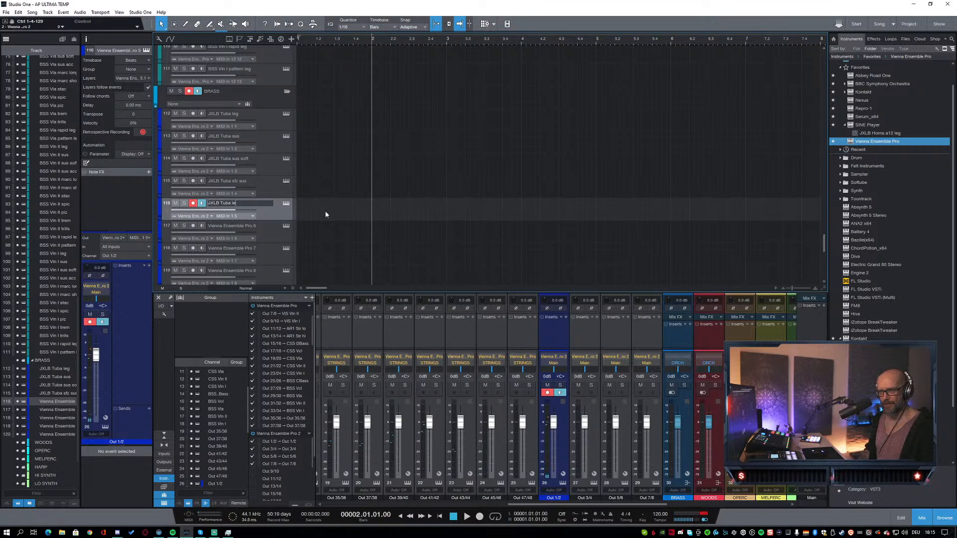
pyautogui.press('BackSpace')
pyautogui.press('BackSpace')
pyautogui.write('mar long')
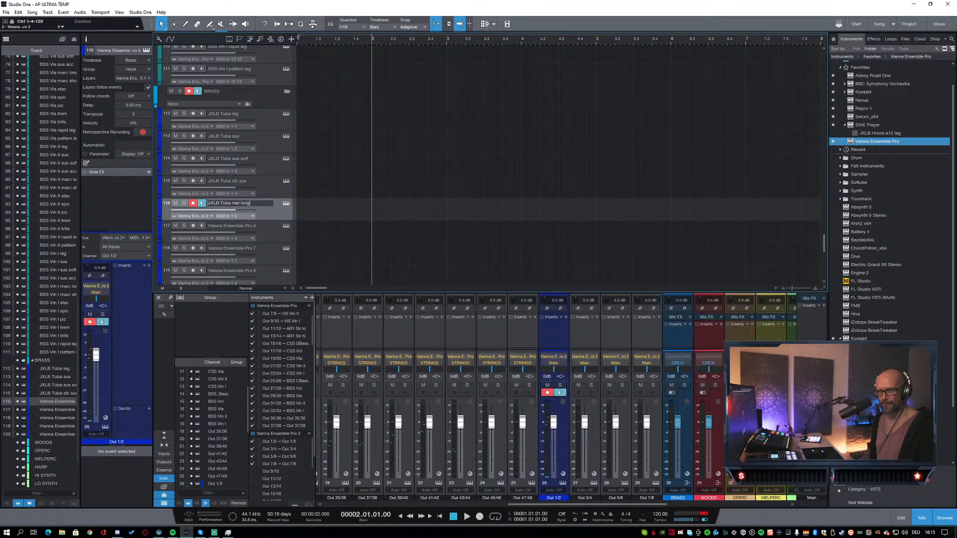
pyautogui.press('Tab')
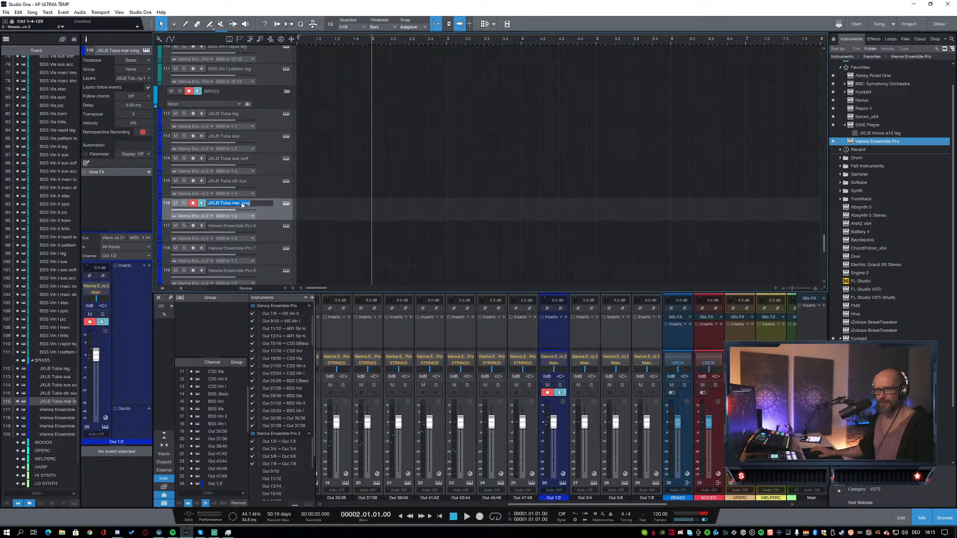
pyautogui.press('Tab')
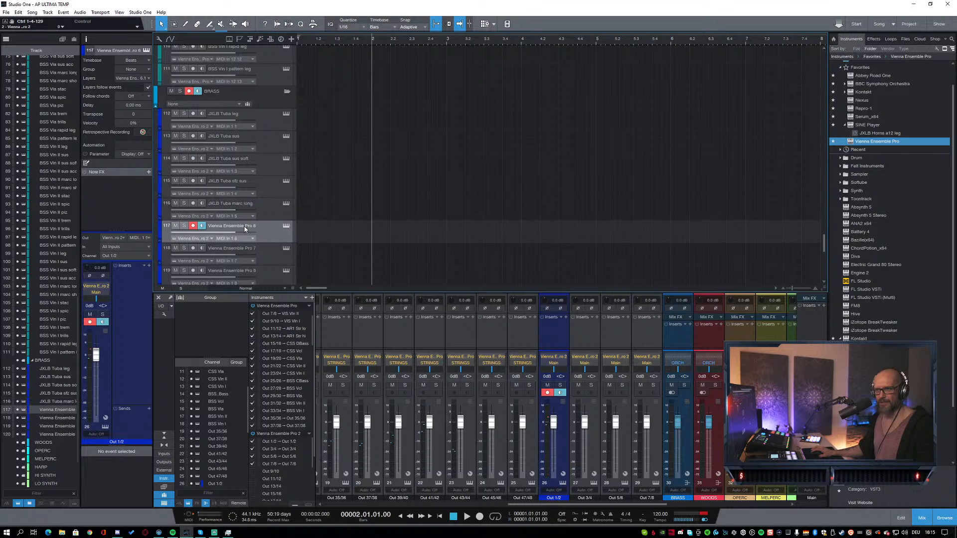
# Step: Rename track 117 as JXLB Tuba marc short and track 118 as JXLB Tuba stac
pyautogui.write('JXLB Tuba leg')
pyautogui.press('BackSpace')
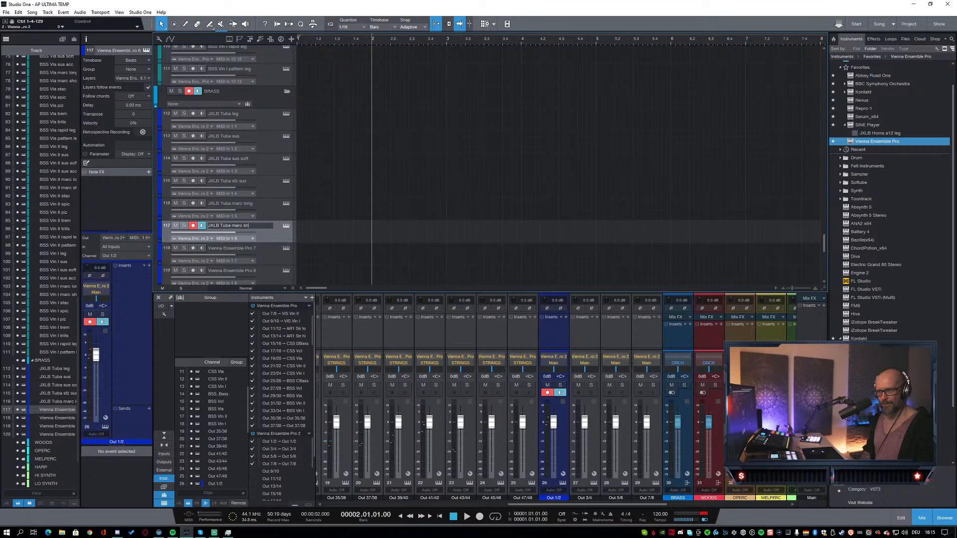
pyautogui.press('Tab')
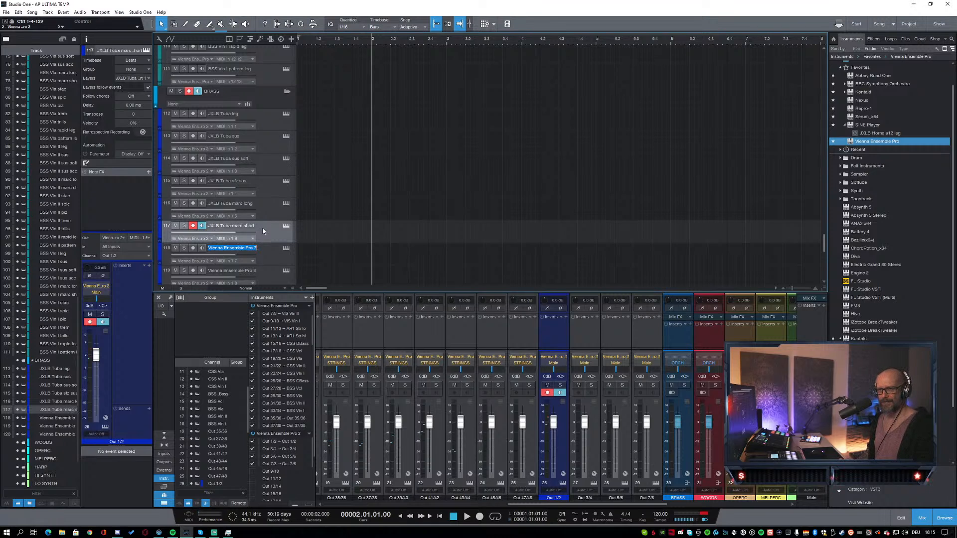
pyautogui.write('JXLB Tuba leg')
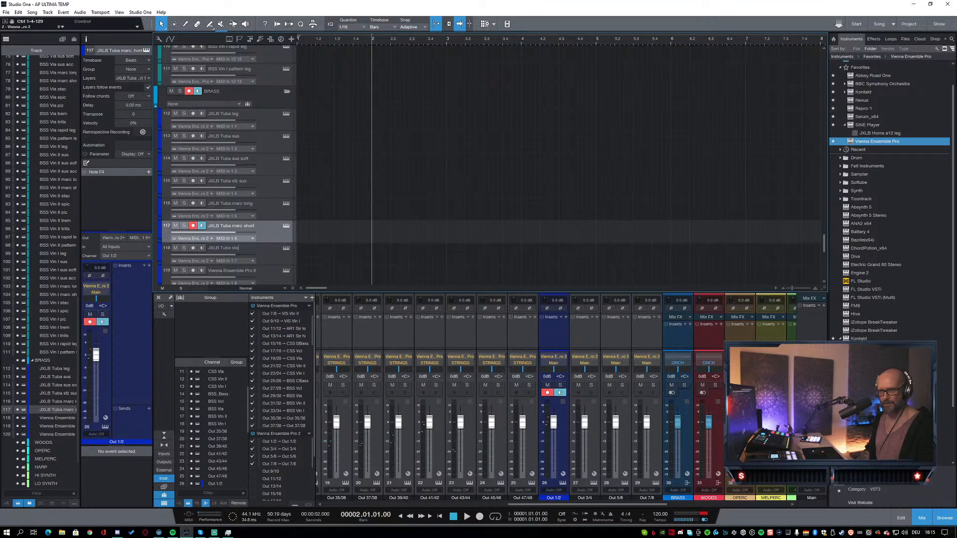
pyautogui.write('stac')
pyautogui.press('Tab')
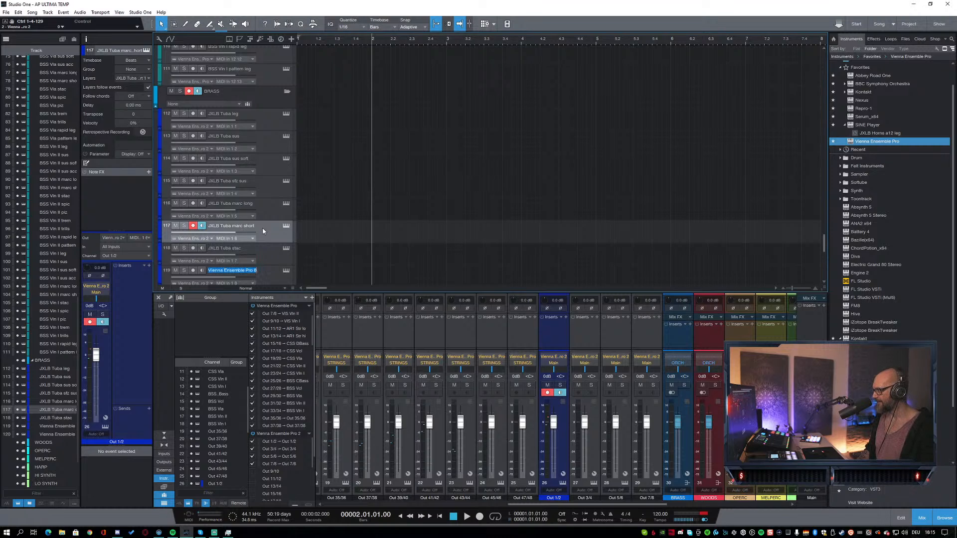
# Step: Rename track 119 as JXLB Tuba stiss and select it
pyautogui.write('JXLB Tuba leg')
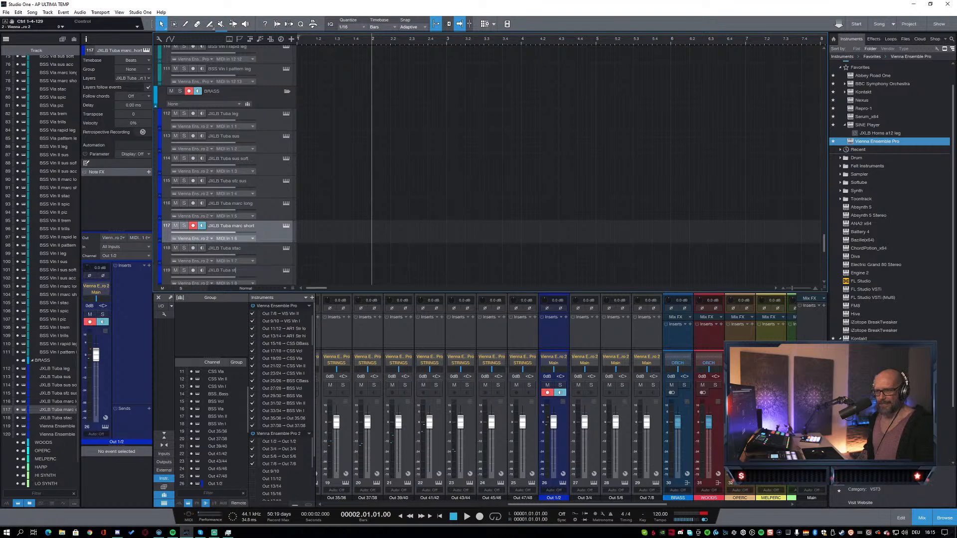
pyautogui.write('stis')
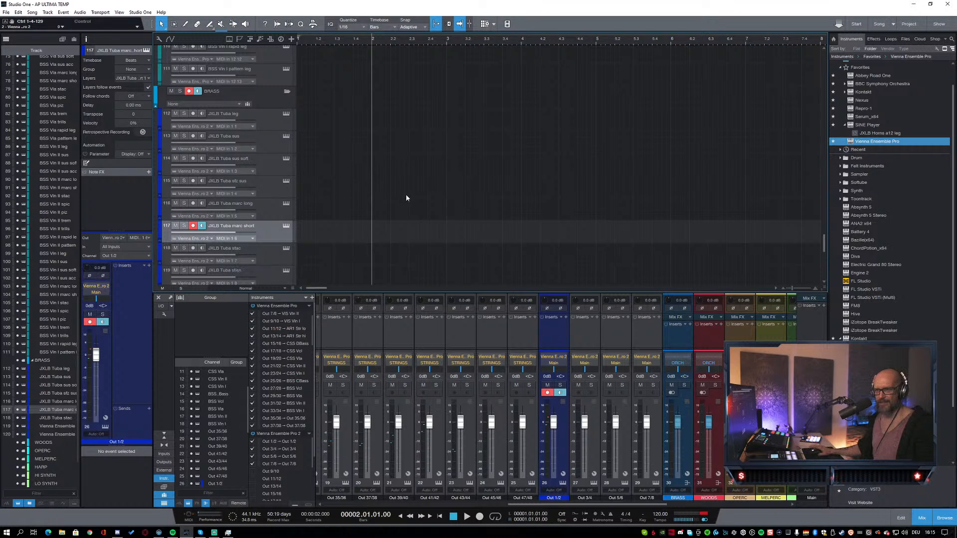
pyautogui.write('s')
pyautogui.press('Return')
pyautogui.scroll(-2, 428, 211)
pyautogui.click(270, 231)
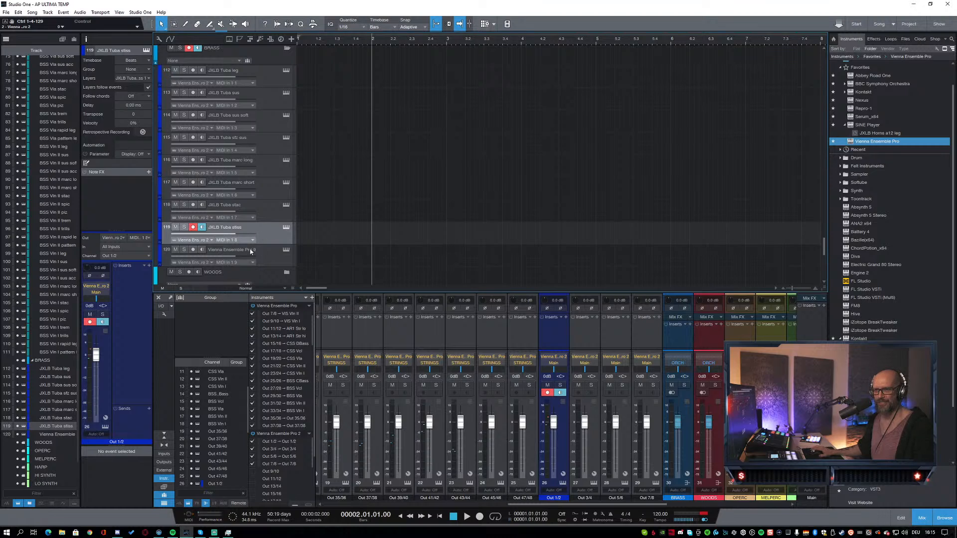
# Step: Rename track 120, the last BRASS track, as JXLB Tuba rip
pyautogui.press('Down')
pyautogui.doubleClick(258, 250)
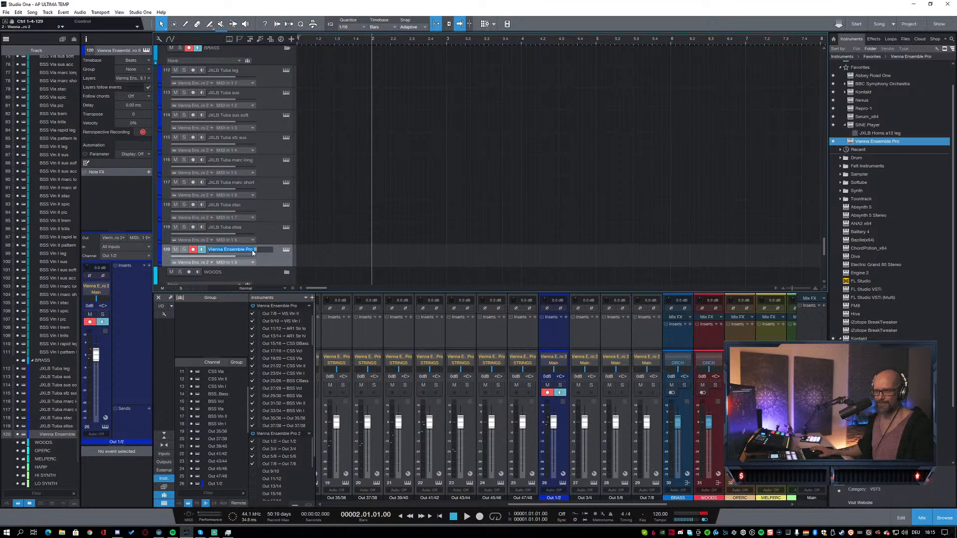
pyautogui.write('JXLB Tuba leg')
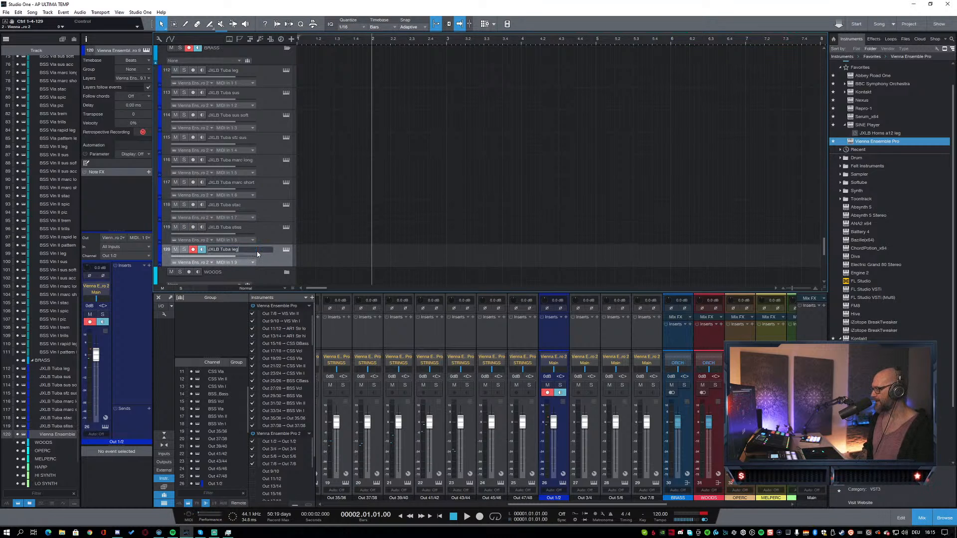
pyautogui.press('BackSpace')
pyautogui.press('BackSpace')
pyautogui.write('rip')
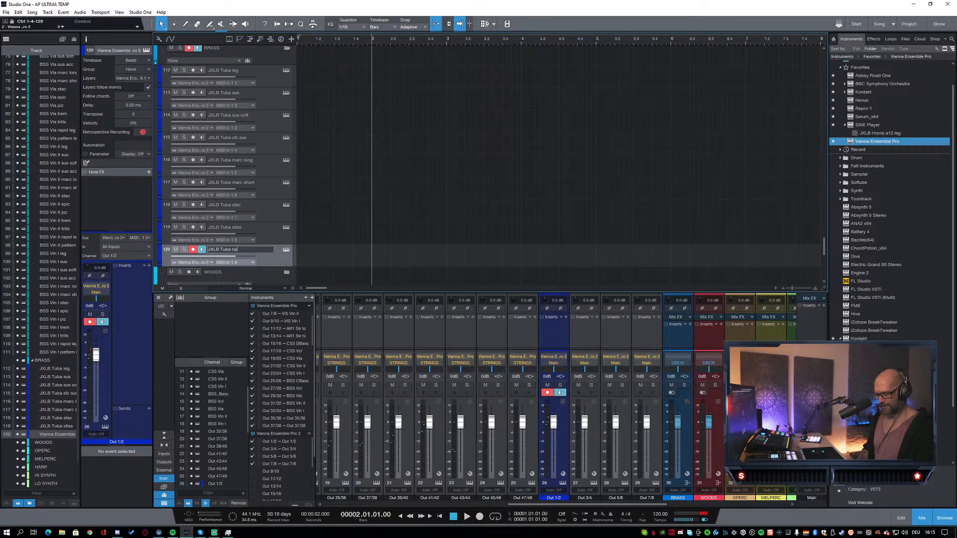
pyautogui.press('Return')
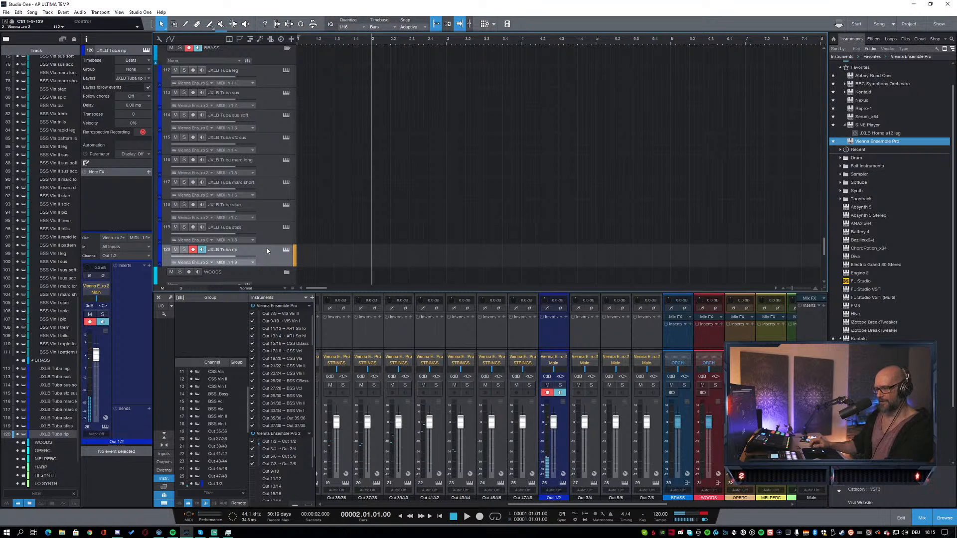
# Step: Audition the renamed tuba tracks one by one from track 119 up to track 115
pyautogui.click(275, 235)
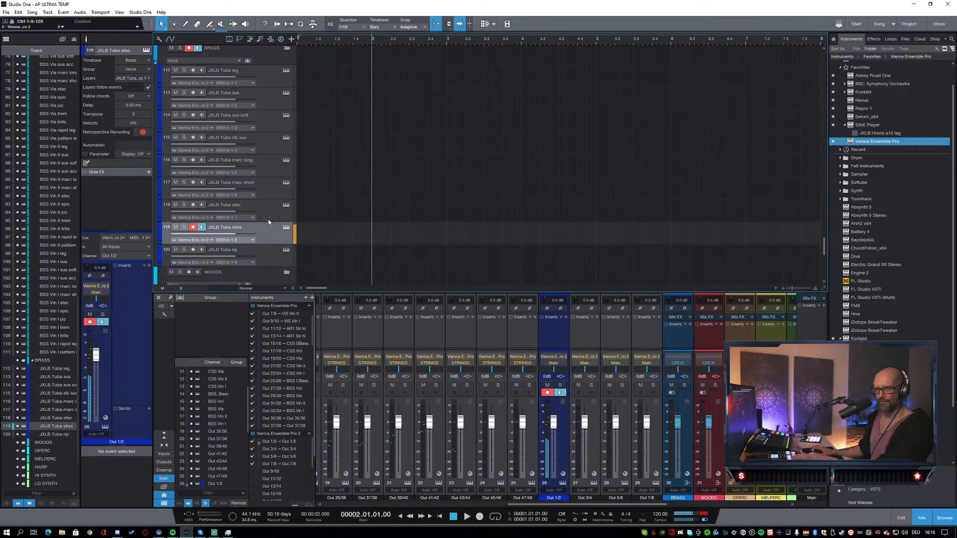
pyautogui.click(268, 218)
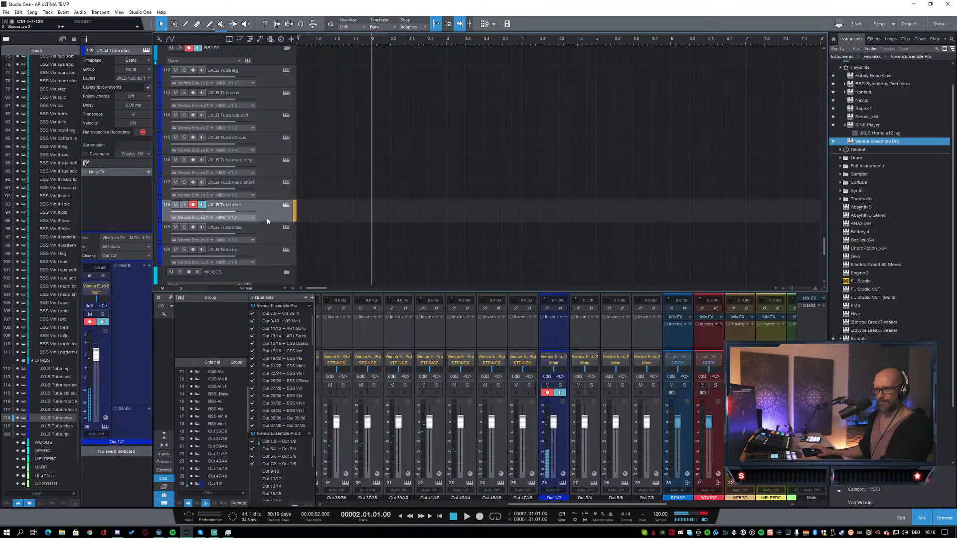
pyautogui.click(267, 195)
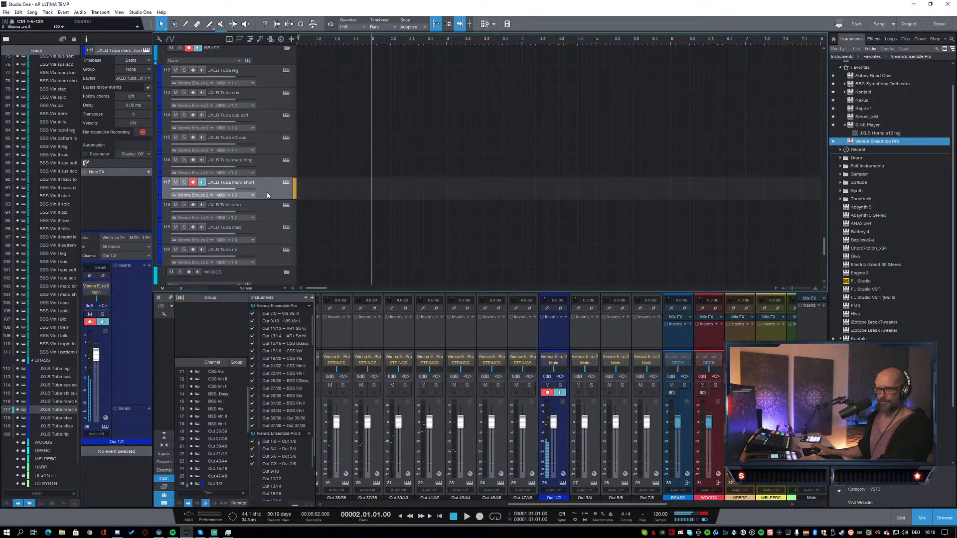
pyautogui.click(265, 172)
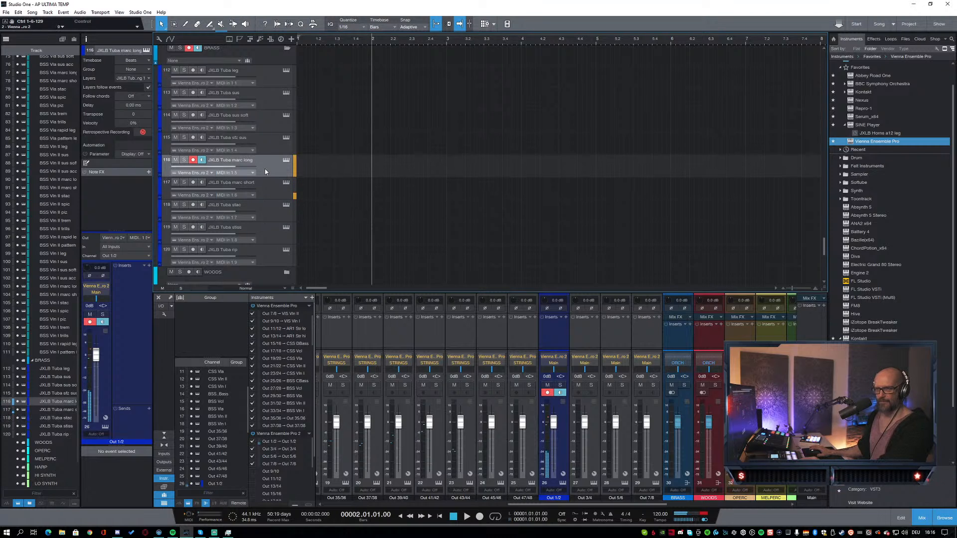
pyautogui.click(271, 140)
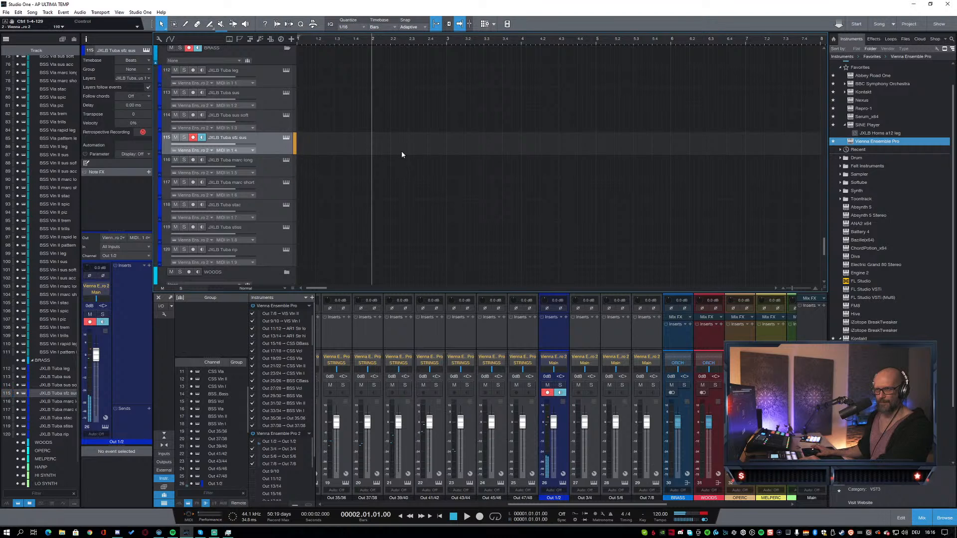
pyautogui.scroll(3, 401, 152)
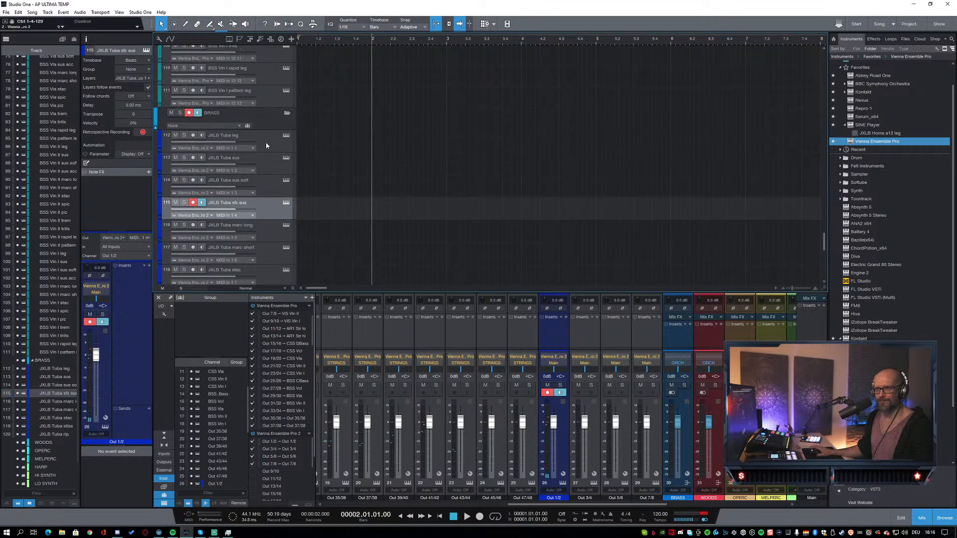
# Step: Check the JXLB Tuba channel's MIDI channel assignment in Vienna Ensemble Pro's BRASS instance and return to Studio One
pyautogui.scroll(-4, 367, 164)
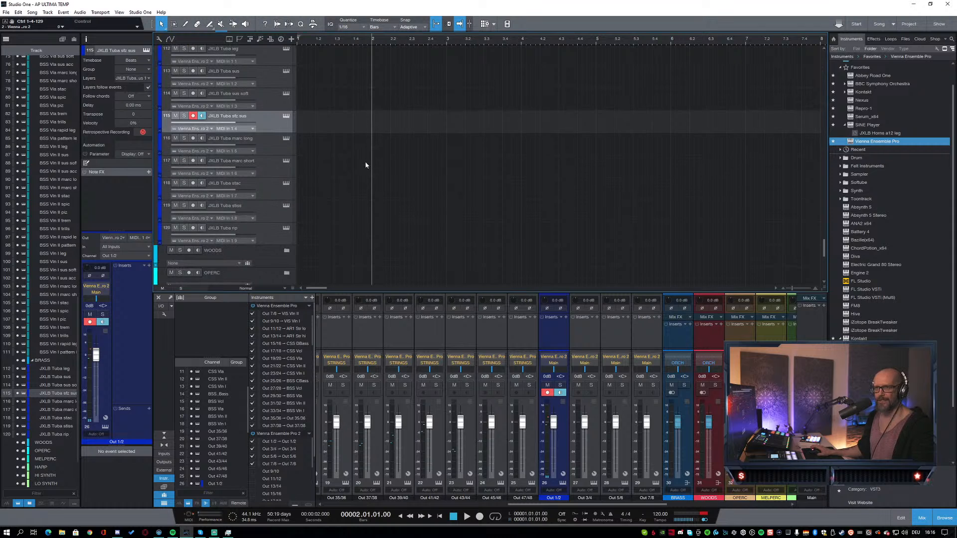
pyautogui.click(310, 434)
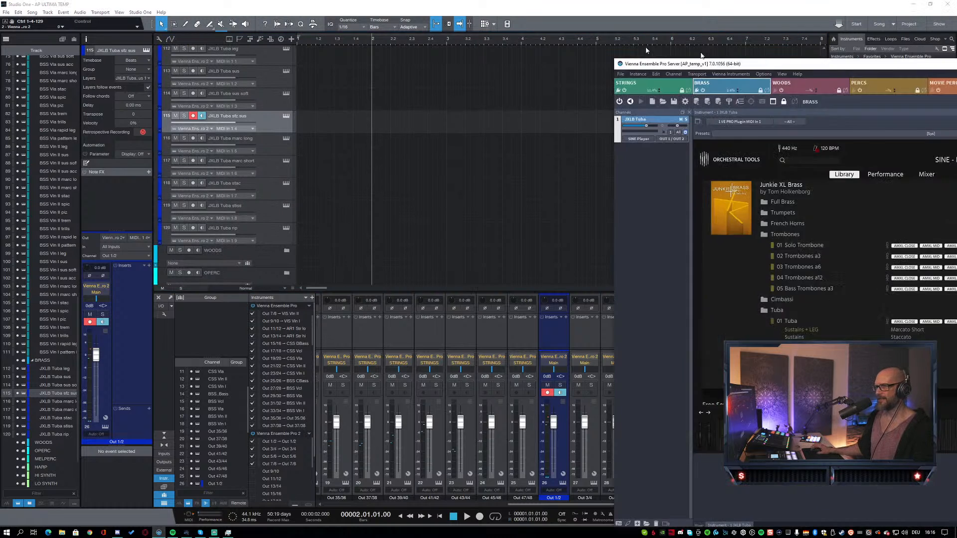
pyautogui.moveTo(442, 45); pyautogui.dragTo(446, 49)
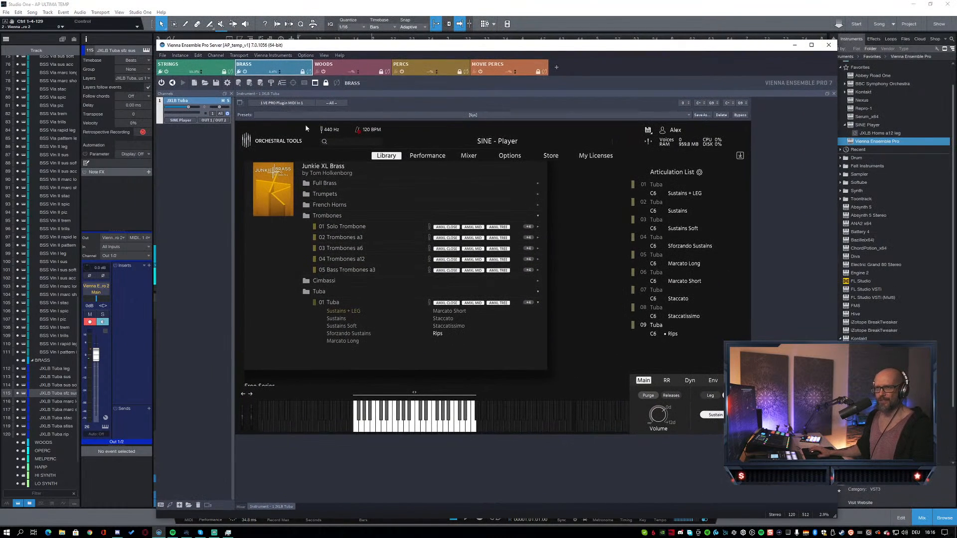
pyautogui.click(220, 114)
pyautogui.click(221, 115)
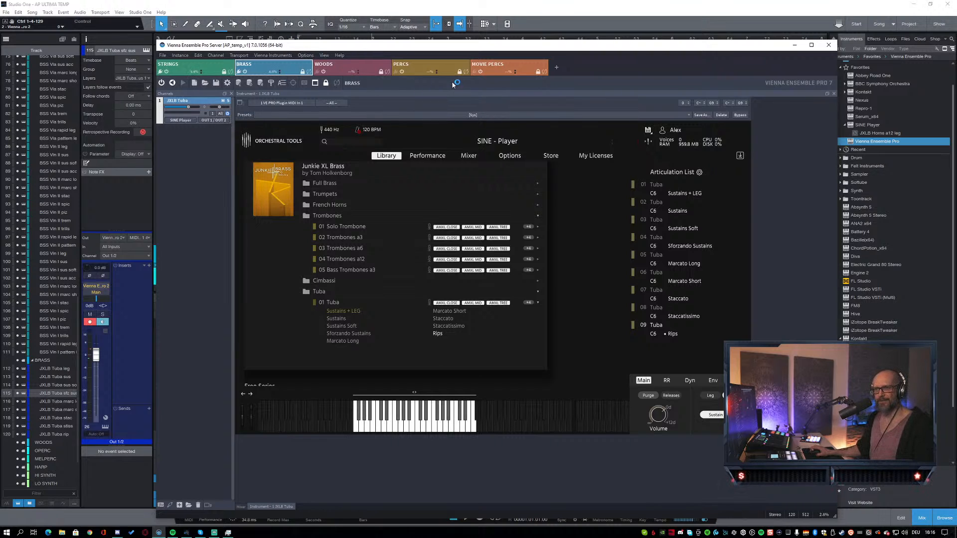
pyautogui.click(109, 205)
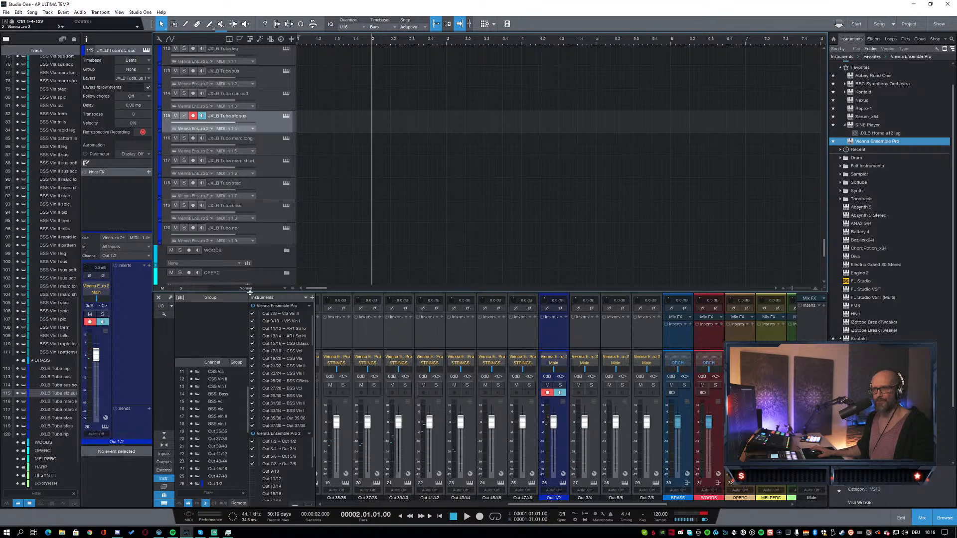
# Step: Switch to Vienna Ensemble Pro and activate the tuba articulations Sustains + LEG, Sustains, Sustains Soft and Staccatissimo one after another
pyautogui.click(159, 532)
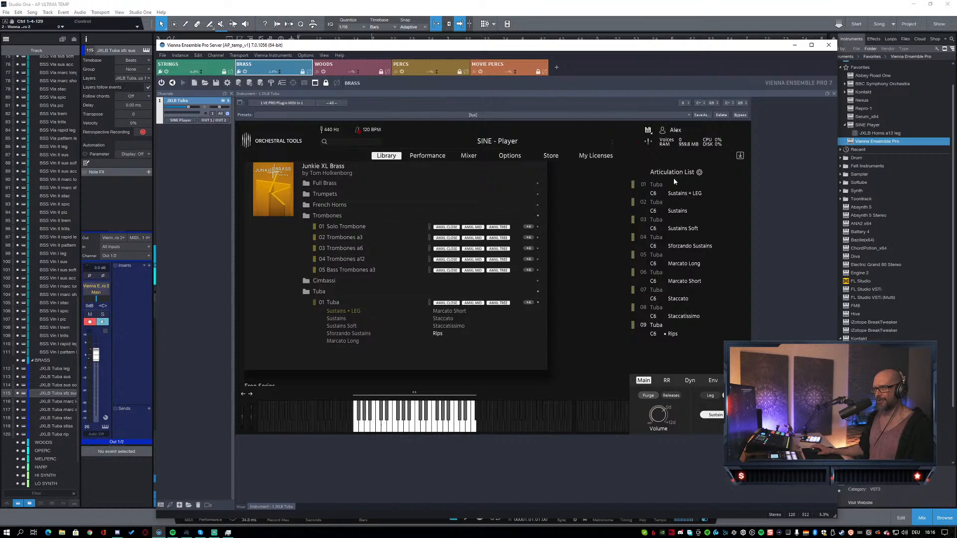
pyautogui.click(656, 185)
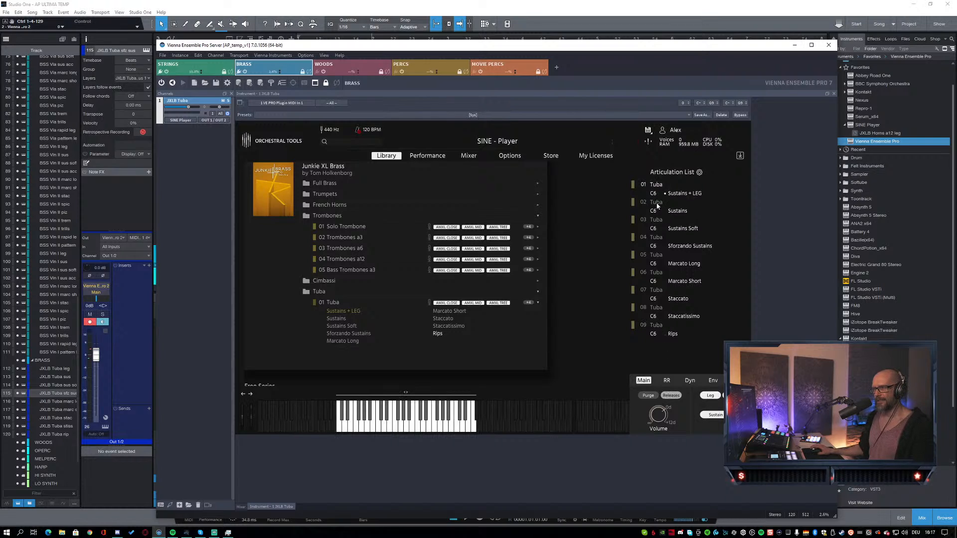
pyautogui.click(656, 204)
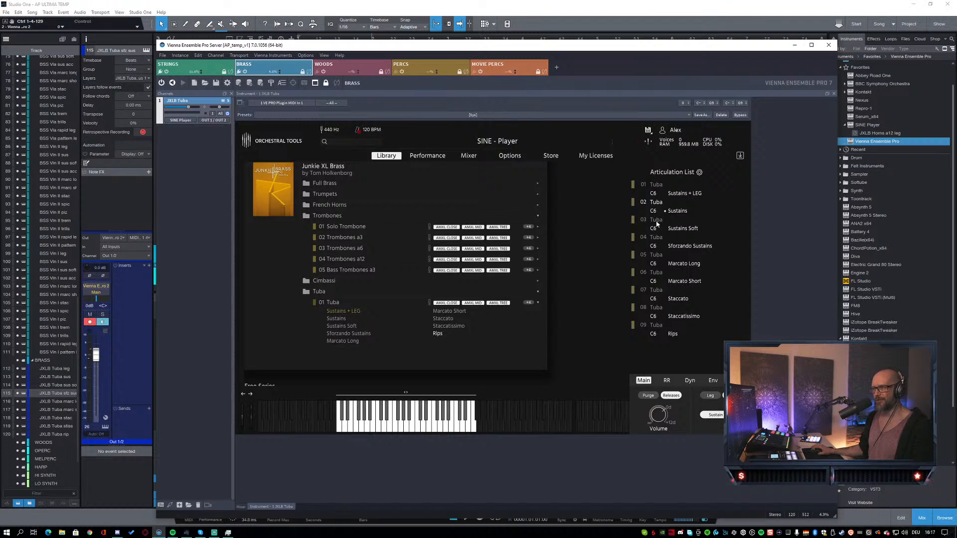
pyautogui.click(656, 222)
pyautogui.click(655, 310)
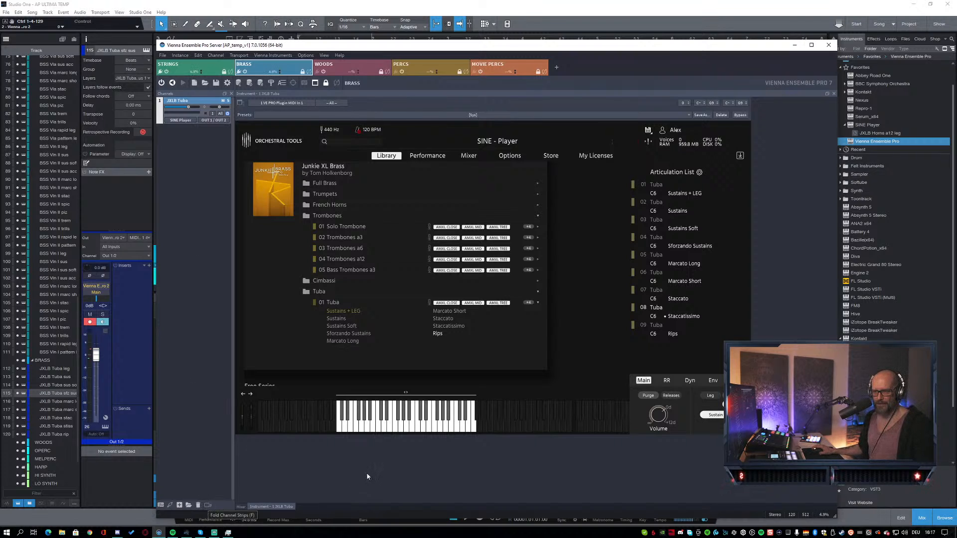
# Step: Review the STRINGS instance's mixer, view options and channel list, and return to the BRASS instance
pyautogui.click(184, 63)
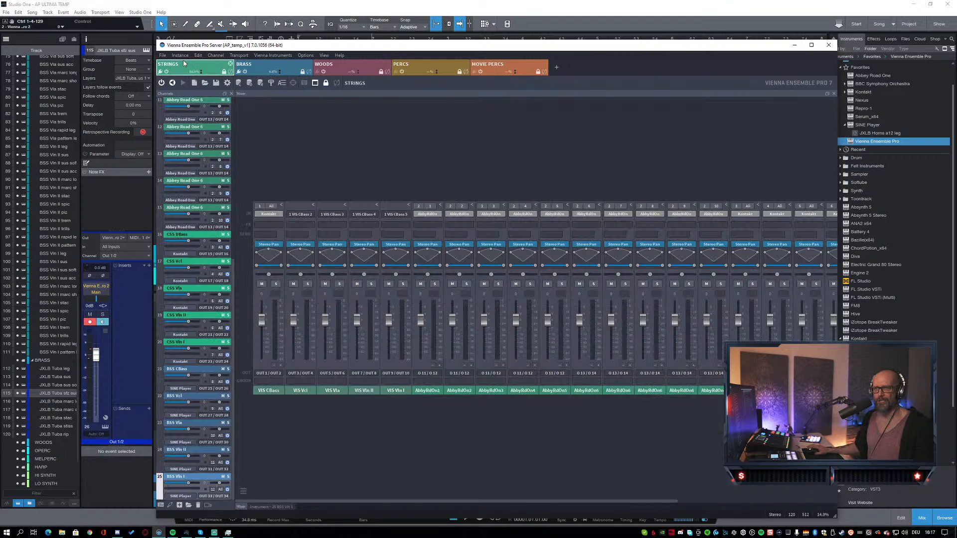
pyautogui.click(243, 493)
pyautogui.click(251, 494)
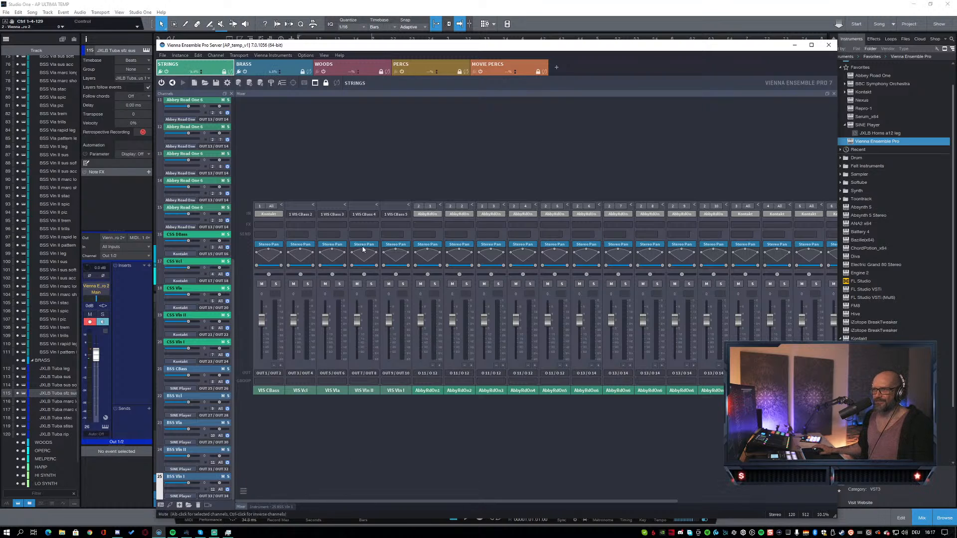
pyautogui.click(326, 56)
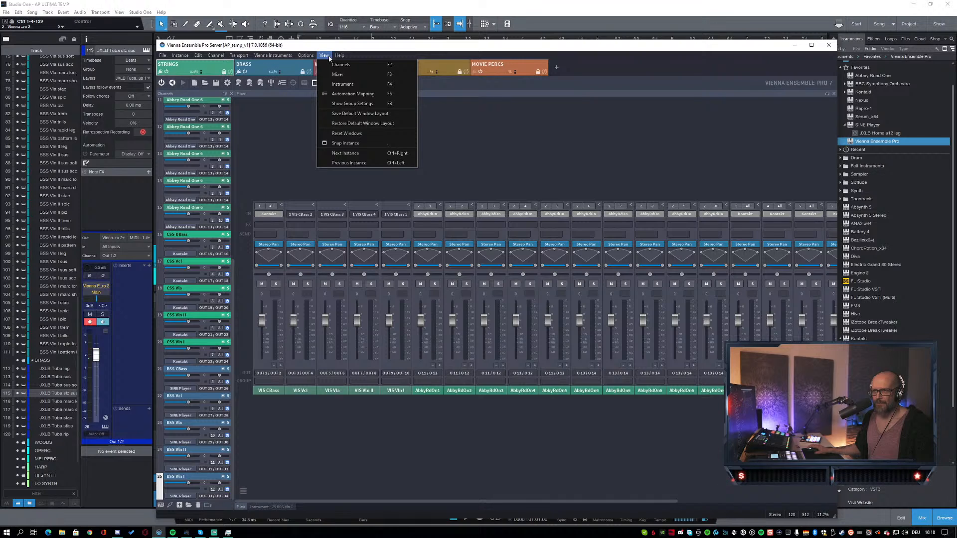
pyautogui.click(277, 146)
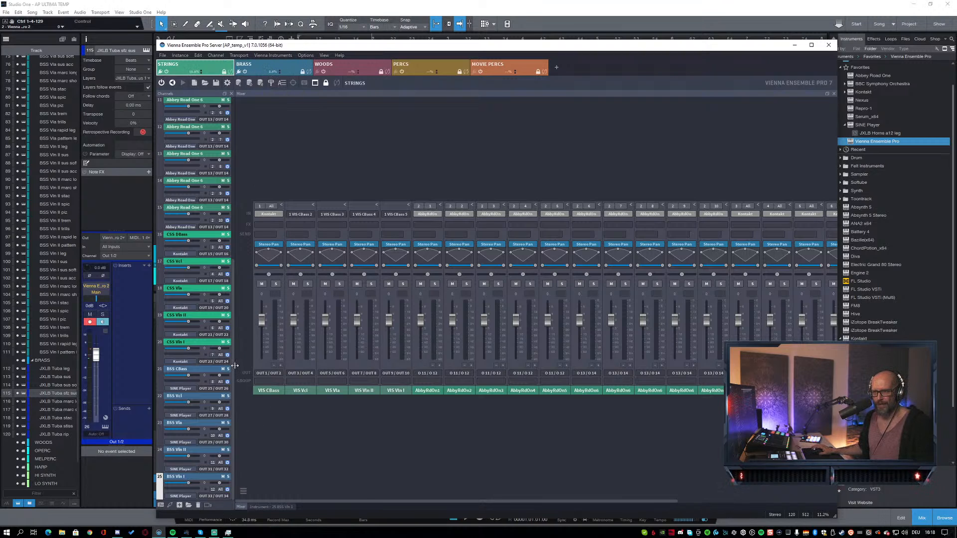
pyautogui.scroll(5, 235, 369)
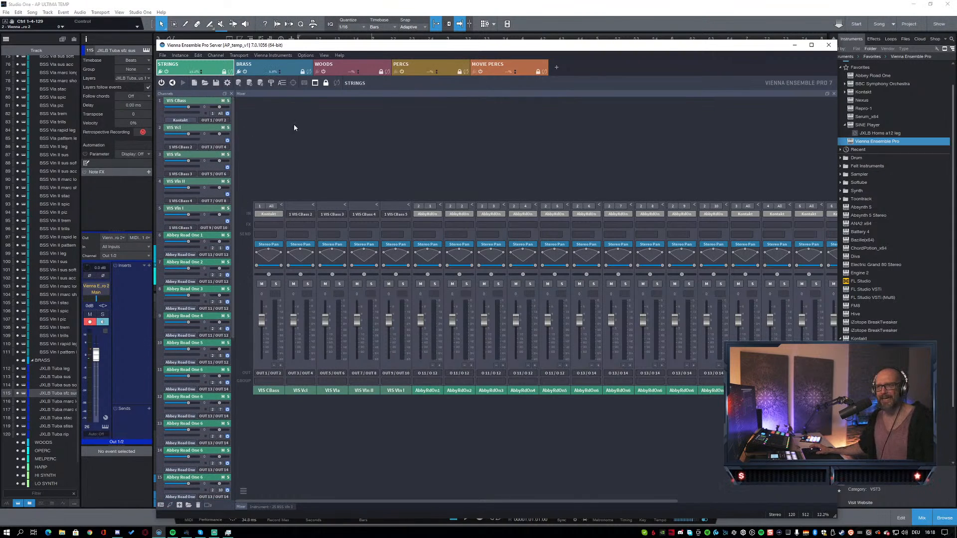
pyautogui.click(273, 67)
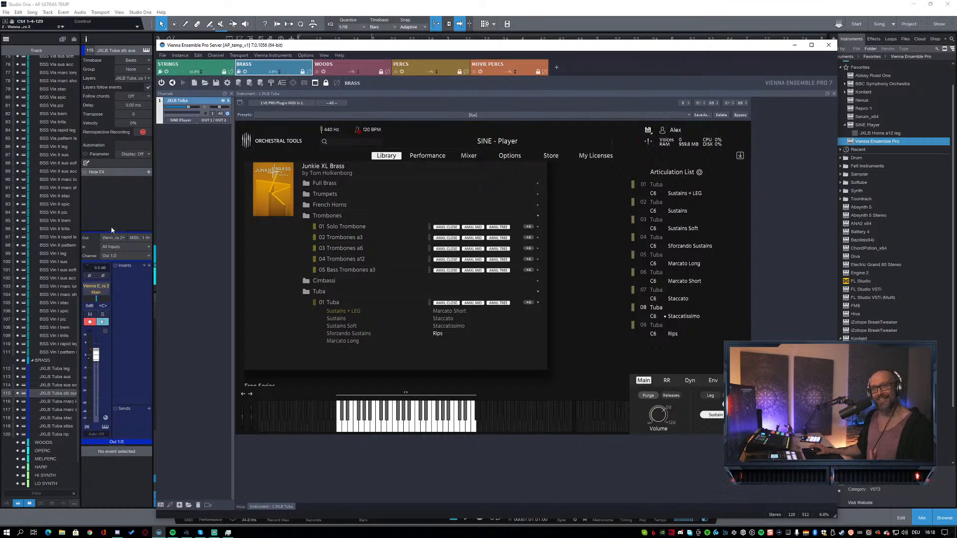
# Step: Switch to Studio One, recolour the BRASS folder and its nine tuba tracks medium blue, and select the JXLB Tuba rip track
pyautogui.click(113, 195)
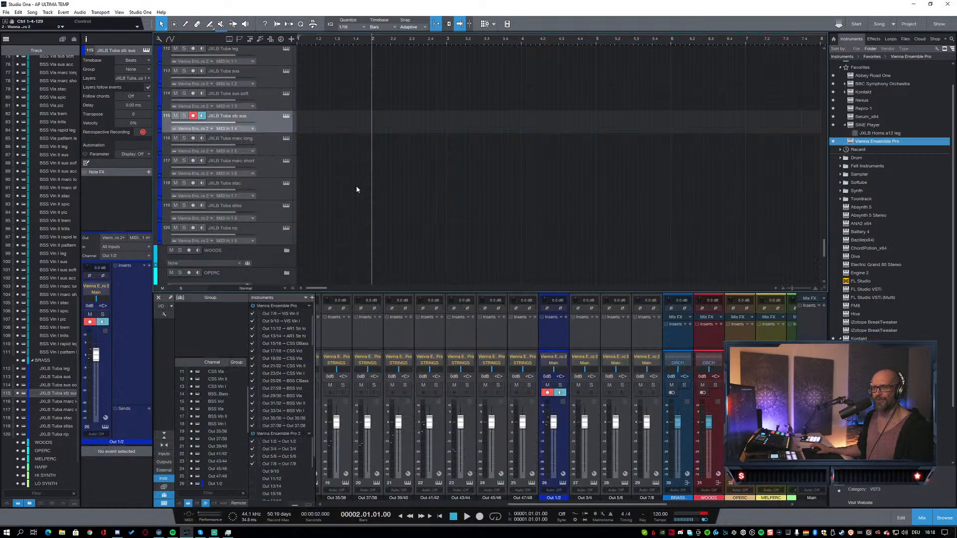
pyautogui.scroll(-1, 373, 186)
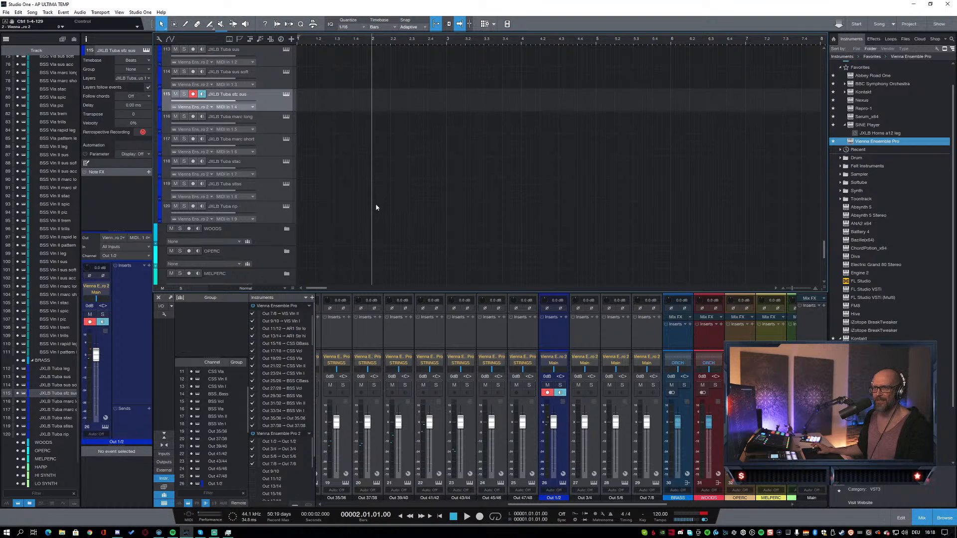
pyautogui.scroll(3, 376, 207)
pyautogui.click(268, 77)
pyautogui.scroll(-2, 326, 190)
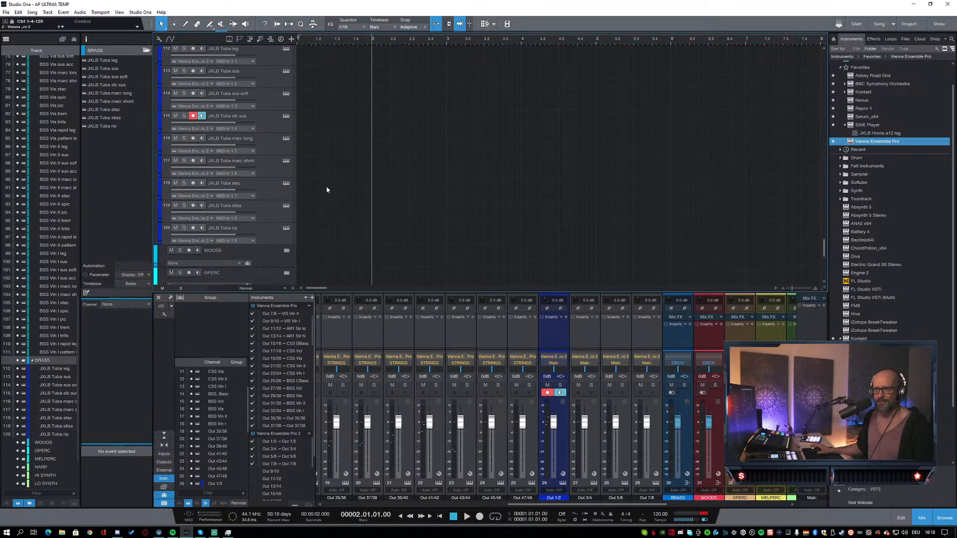
pyautogui.click(263, 233)
pyautogui.scroll(4, 376, 171)
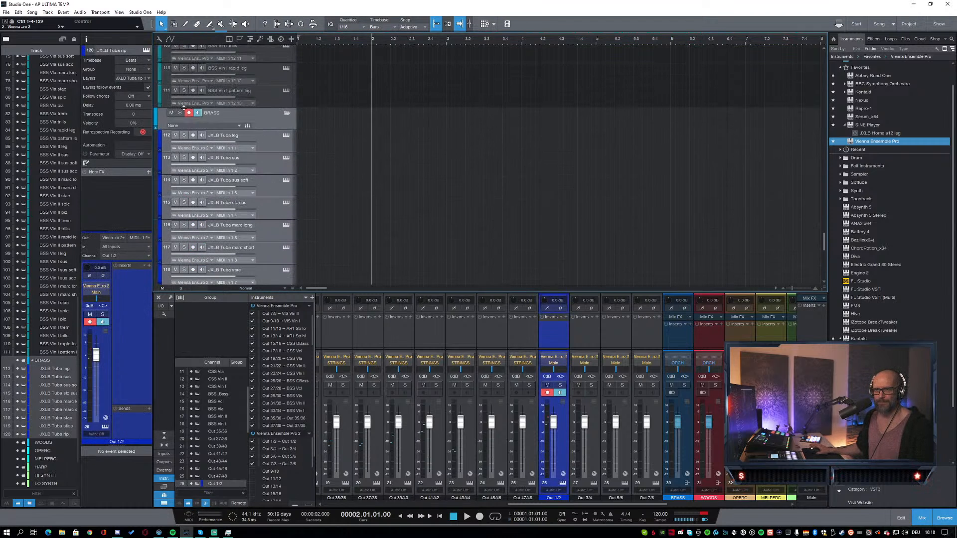
pyautogui.click(156, 117)
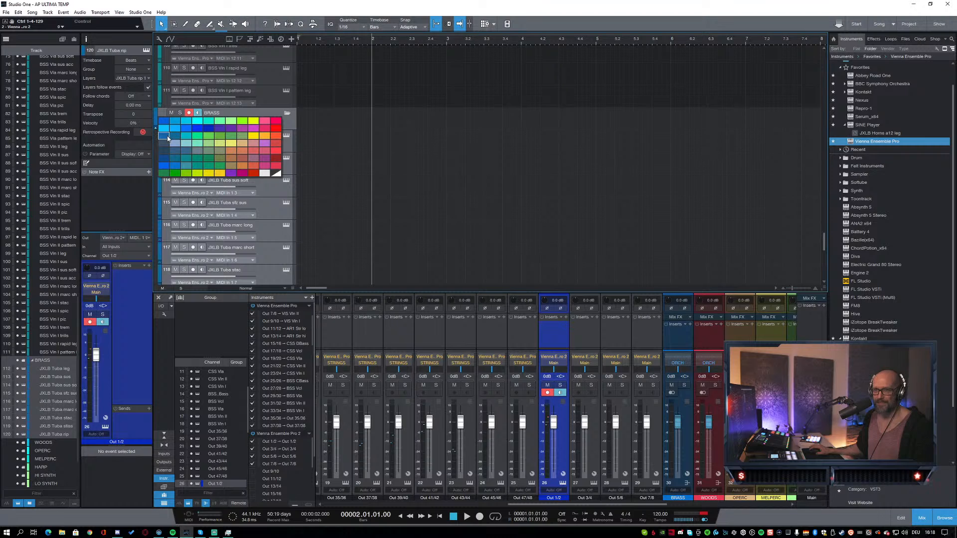
pyautogui.click(175, 135)
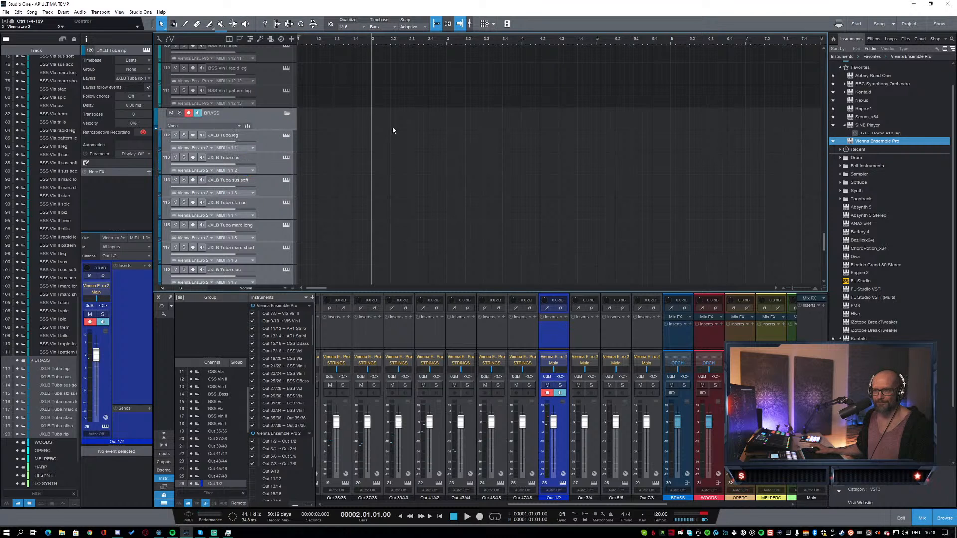
pyautogui.click(273, 142)
pyautogui.scroll(-5, 367, 154)
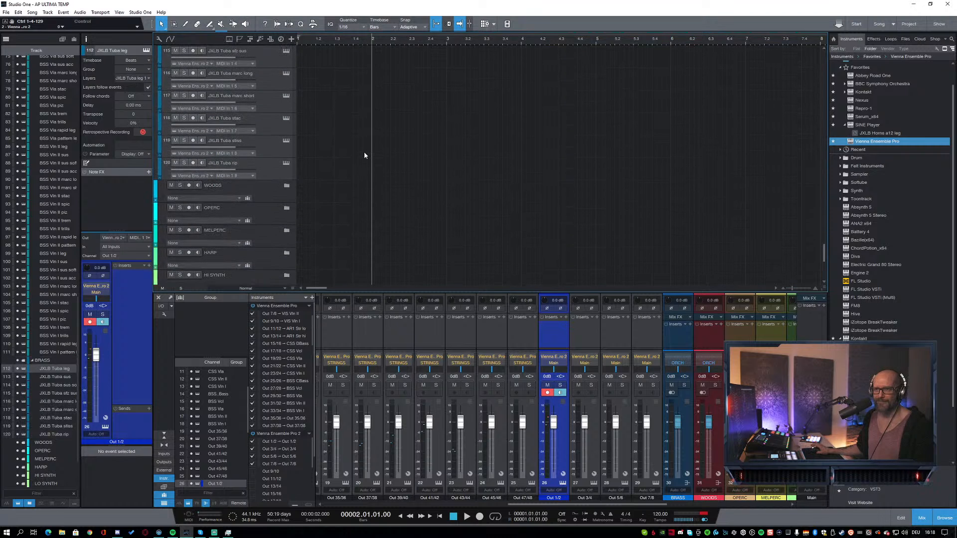
pyautogui.click(278, 170)
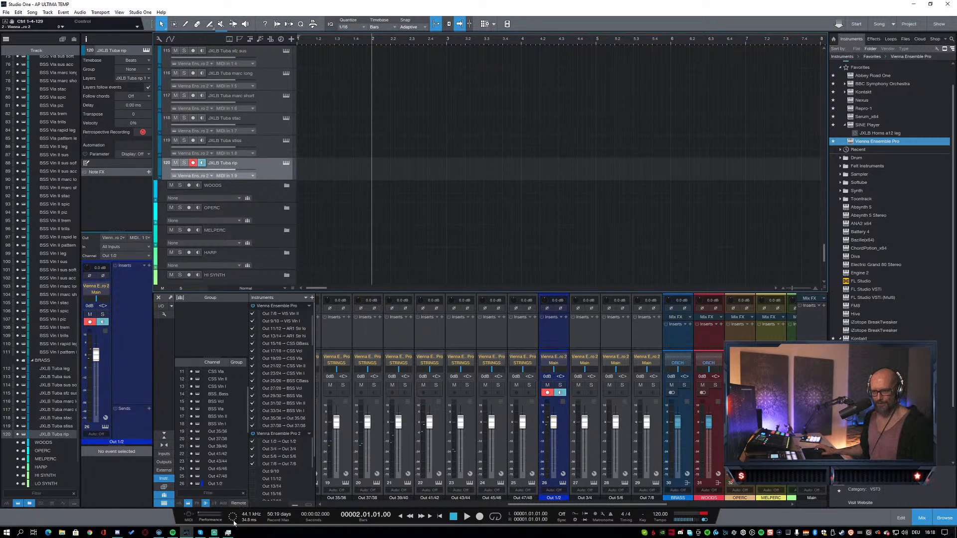
# Step: Switch to Vienna Ensemble Pro, add a second SINE Player channel to BRASS, and assign it MIDI In 2 and output OUT 3 / OUT 4
pyautogui.click(159, 532)
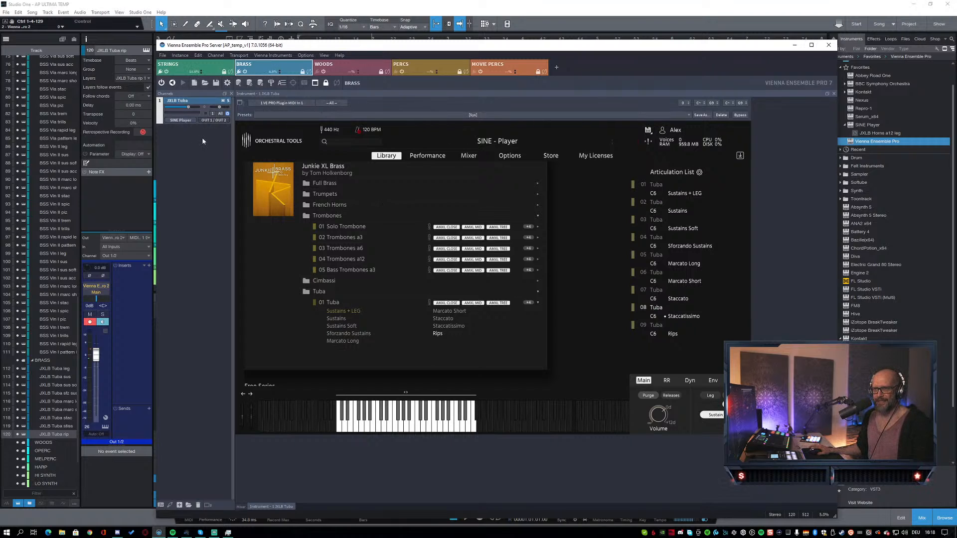
pyautogui.click(161, 505)
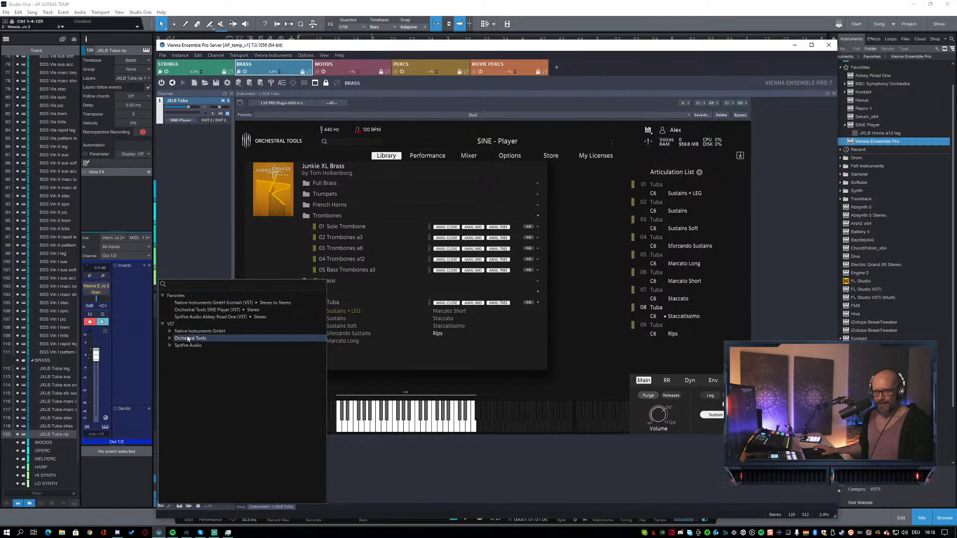
pyautogui.click(194, 309)
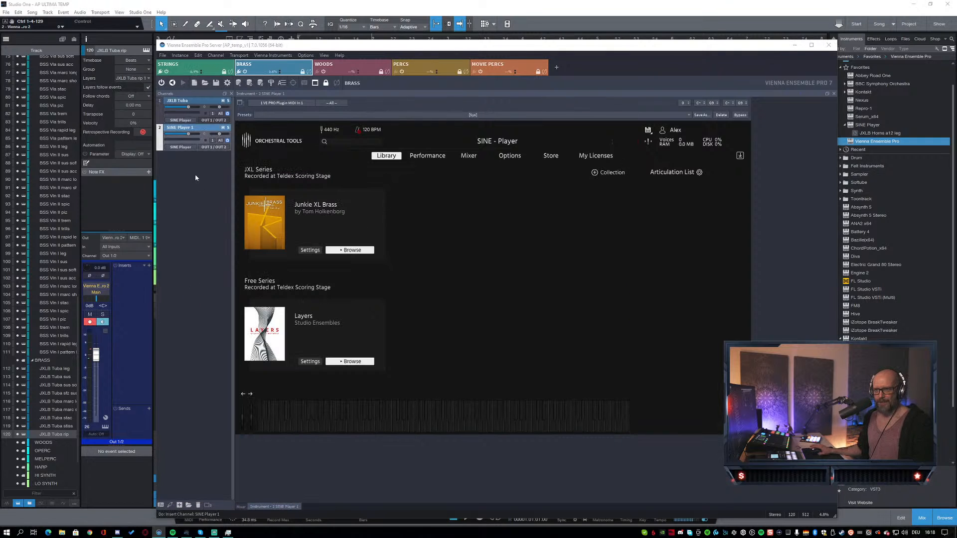
pyautogui.click(212, 141)
pyautogui.click(239, 87)
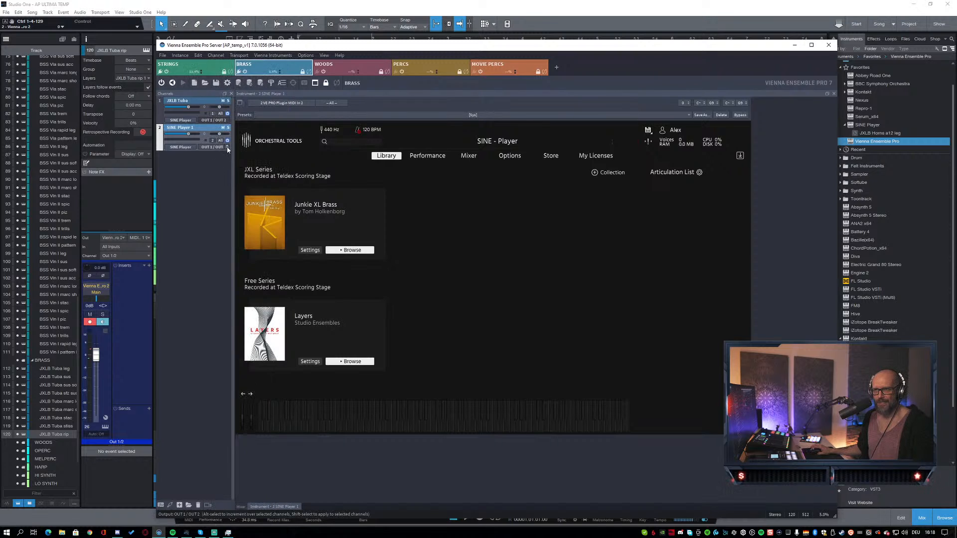
pyautogui.click(227, 148)
pyautogui.click(260, 25)
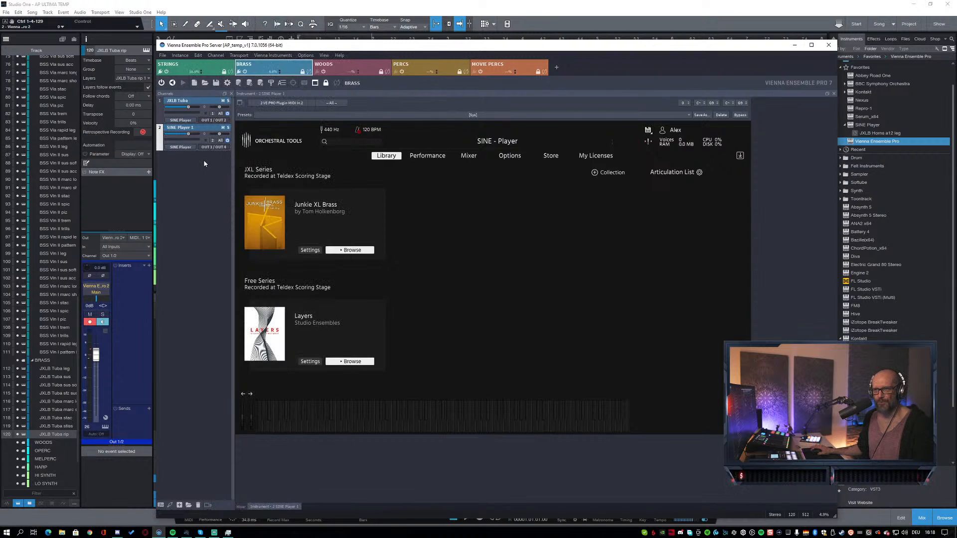
# Step: Browse Junkie XL Brass in the new SINE Player and examine the articulations of Solo Trombone, Trombones a3, a6 and a12
pyautogui.click(351, 250)
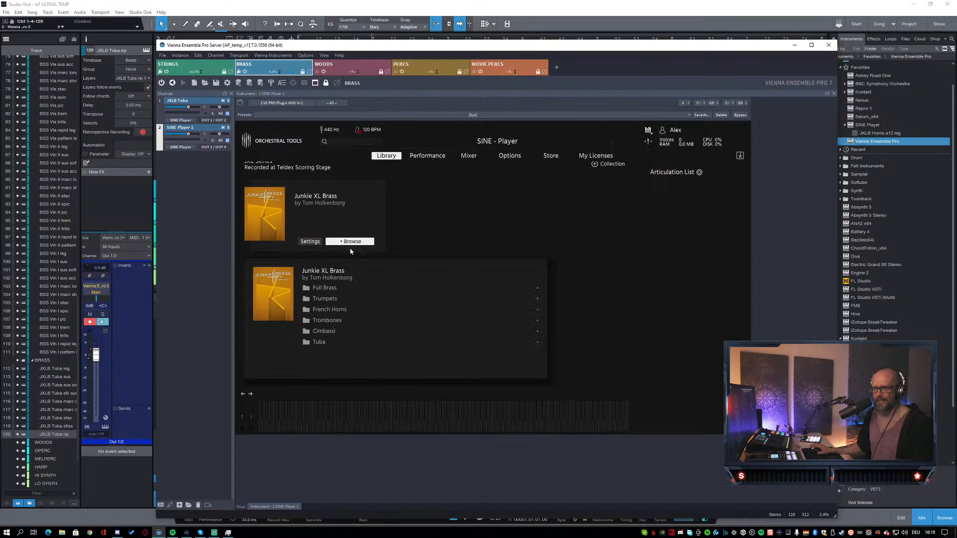
pyautogui.click(338, 321)
pyautogui.scroll(-1, 420, 313)
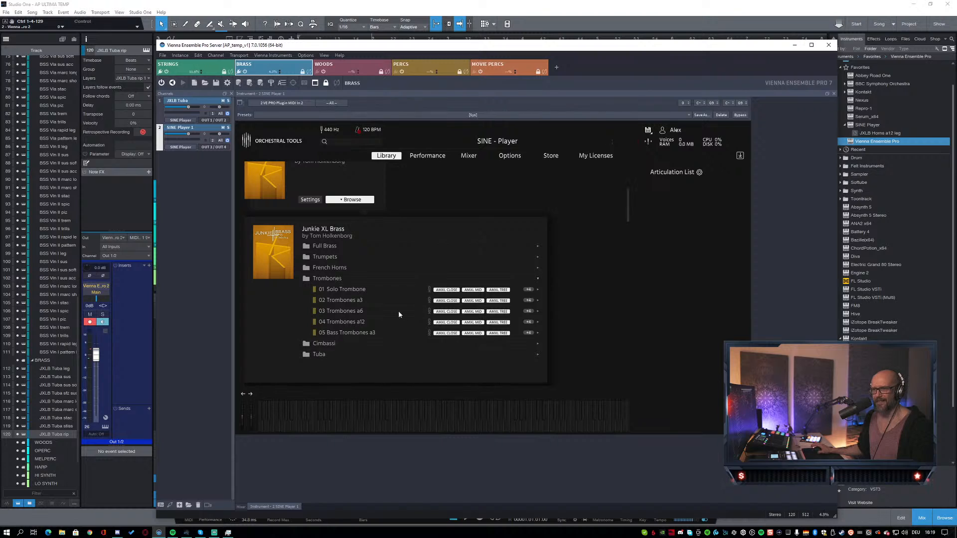
pyautogui.click(349, 322)
pyautogui.scroll(-1, 402, 314)
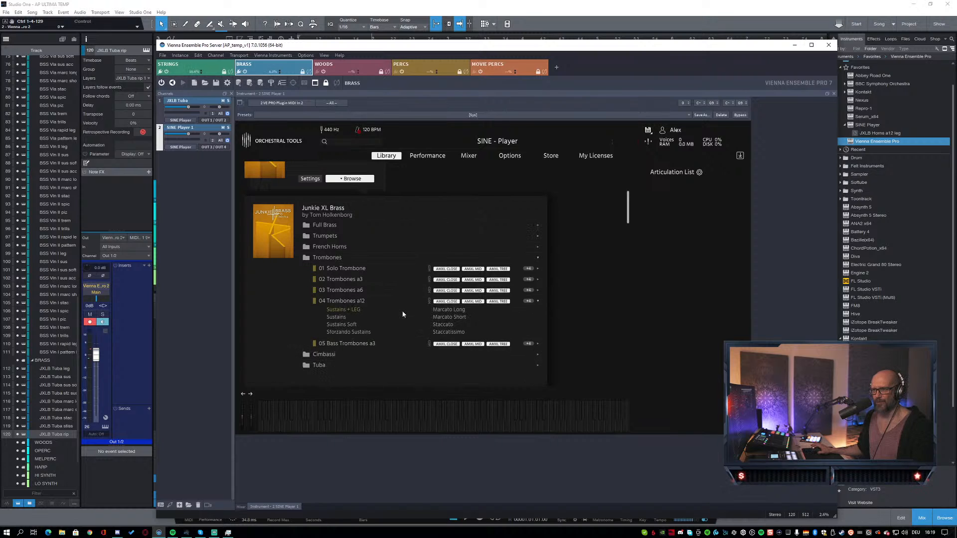
pyautogui.click(354, 291)
pyautogui.scroll(-1, 399, 289)
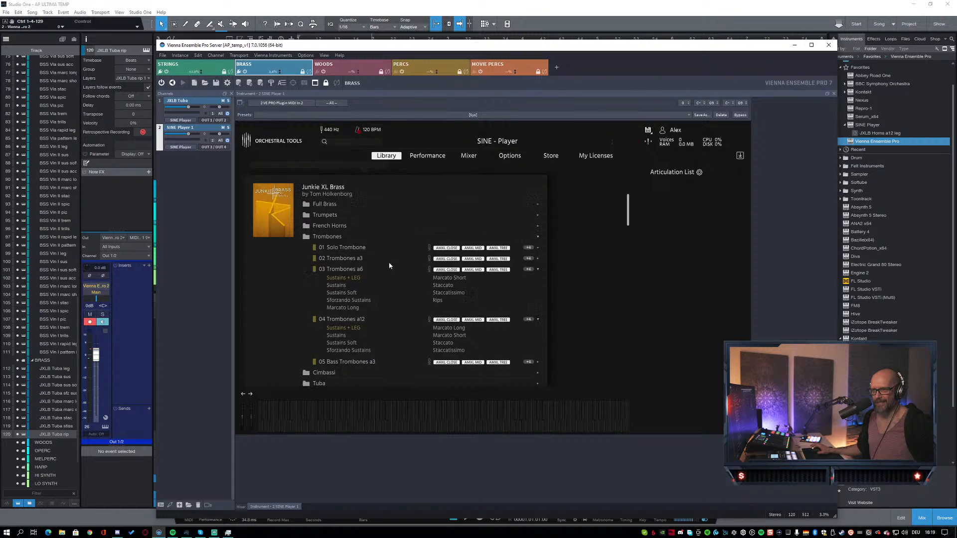
pyautogui.click(356, 259)
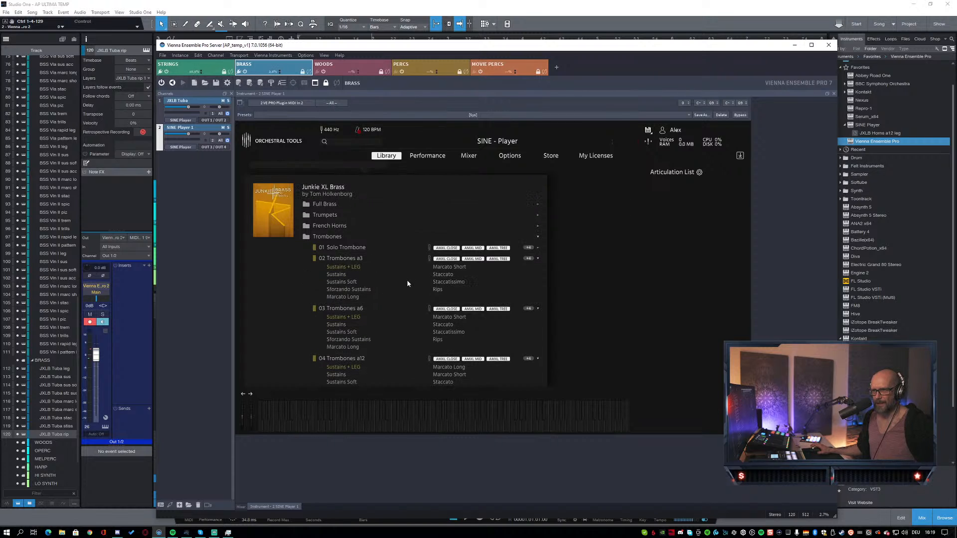
pyautogui.click(354, 249)
pyautogui.scroll(-1, 401, 275)
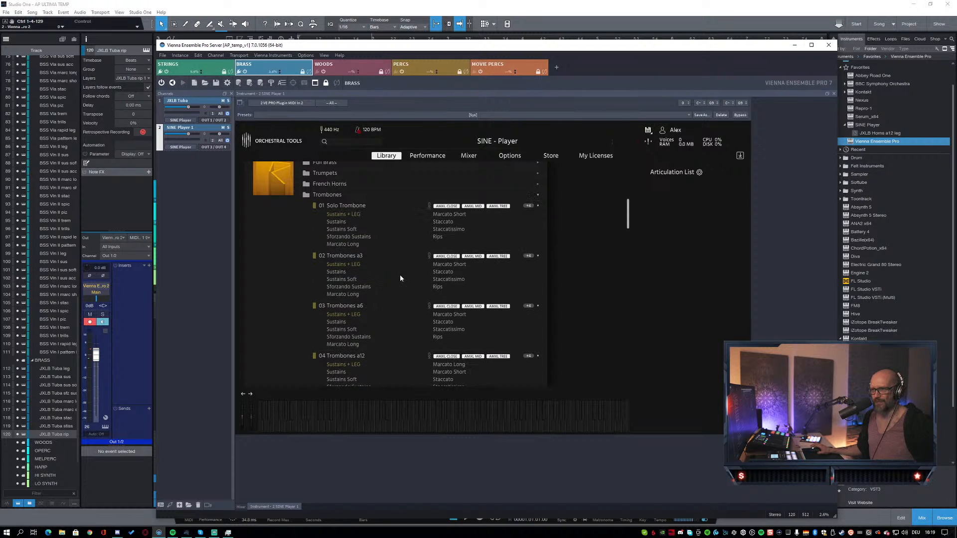
pyautogui.scroll(-1, 394, 232)
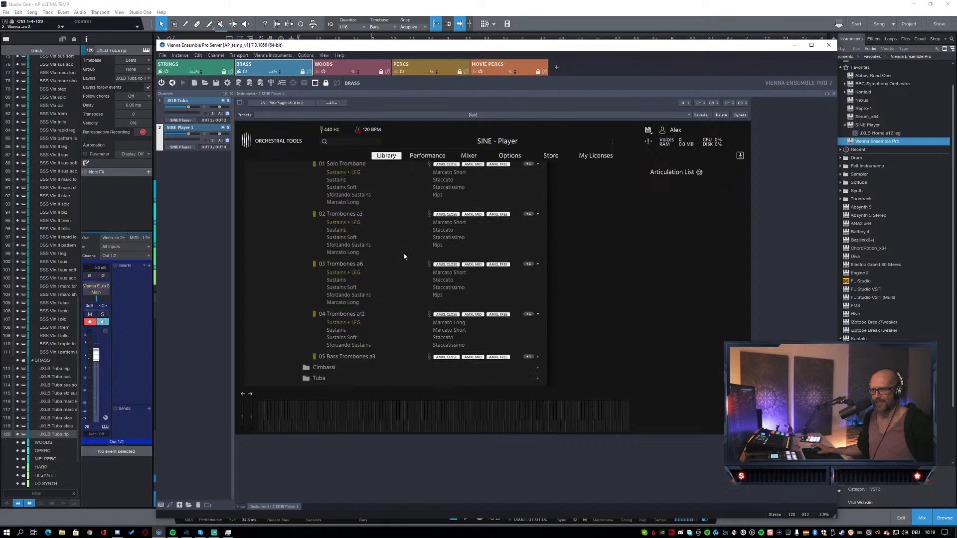
# Step: Load all eight Trombones a12 articulations into the SINE Player articulation list, from Sustains + LEG through Sforzando Sustains and Marcato Long to Staccatissimo
pyautogui.scroll(1, 404, 256)
pyautogui.scroll(-2, 404, 258)
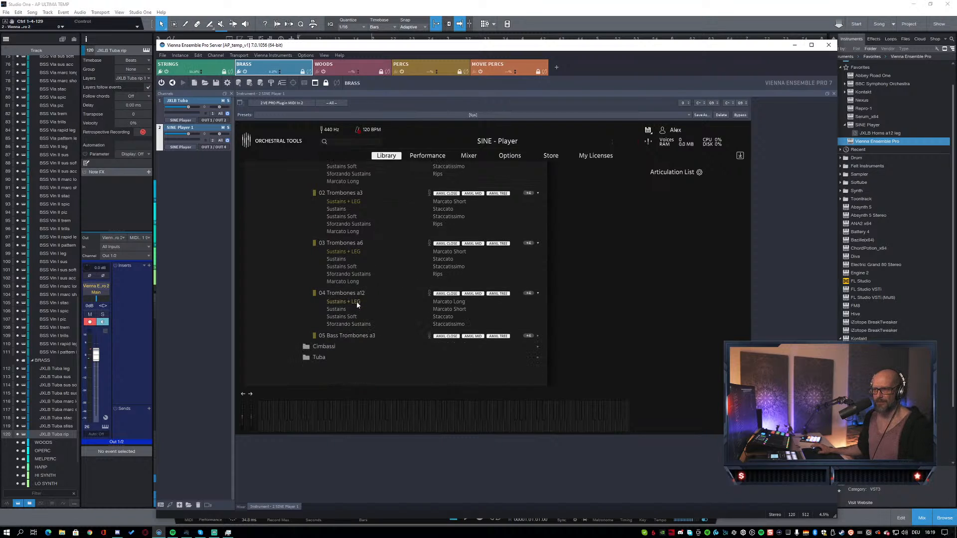
pyautogui.scroll(1, 394, 286)
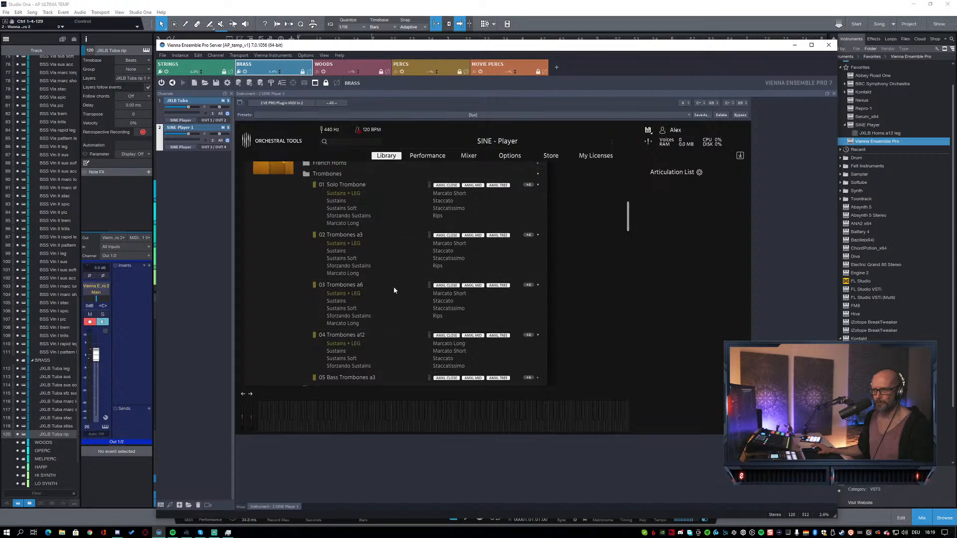
pyautogui.scroll(-1, 393, 290)
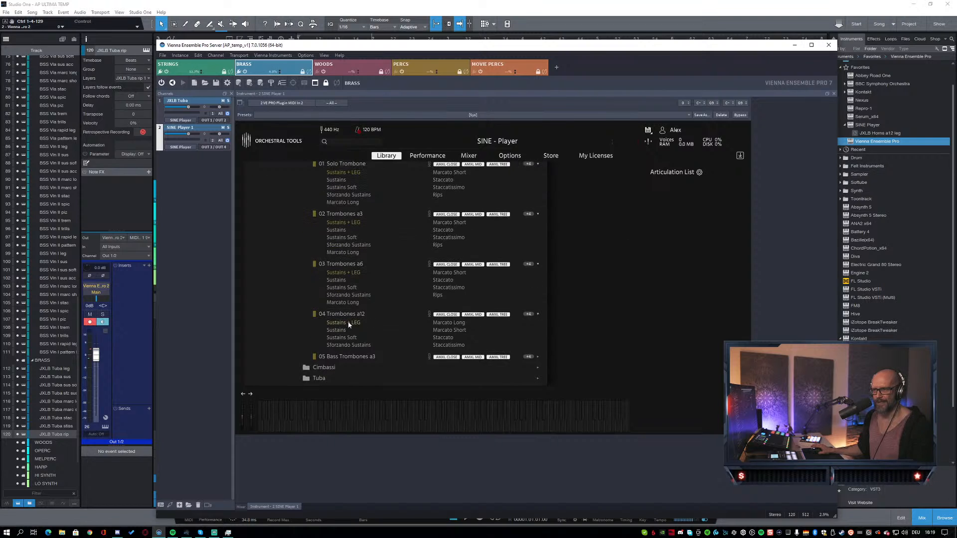
pyautogui.moveTo(347, 325); pyautogui.dragTo(694, 234)
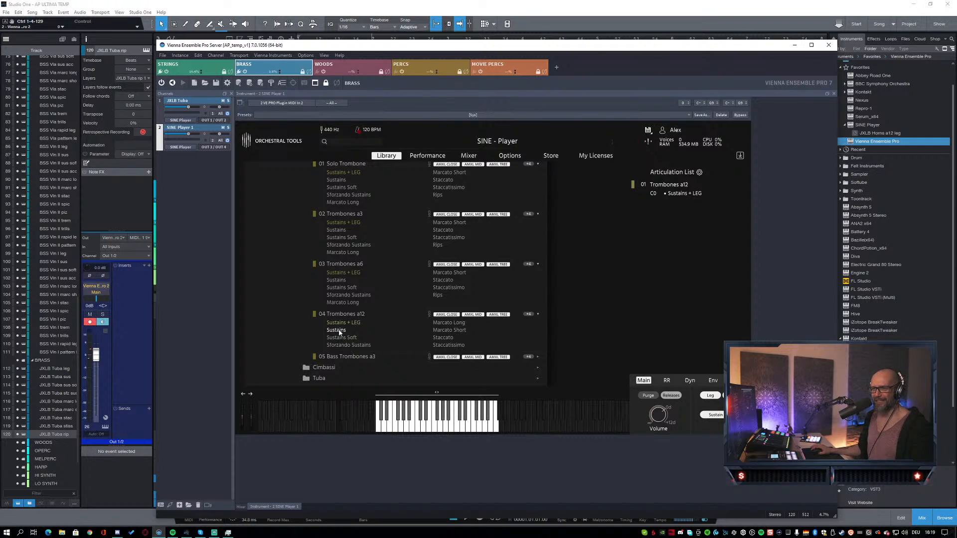
pyautogui.moveTo(339, 332); pyautogui.dragTo(675, 252)
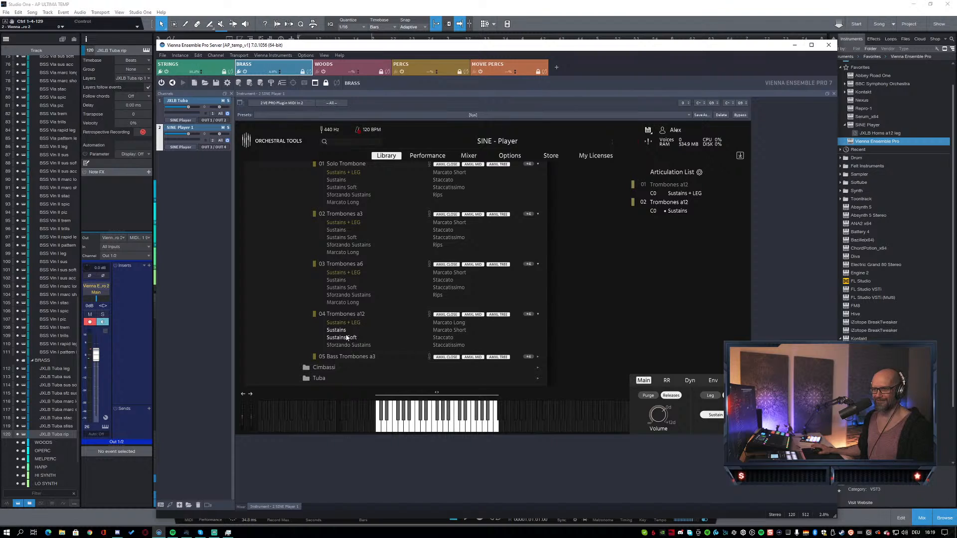
pyautogui.moveTo(347, 338); pyautogui.dragTo(674, 272)
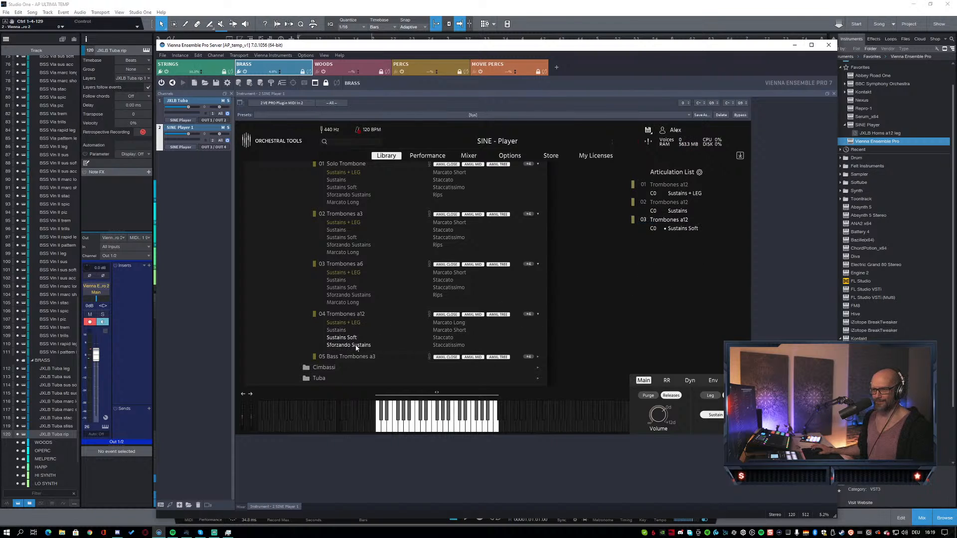
pyautogui.moveTo(357, 345); pyautogui.dragTo(683, 274)
pyautogui.moveTo(454, 325); pyautogui.dragTo(666, 317)
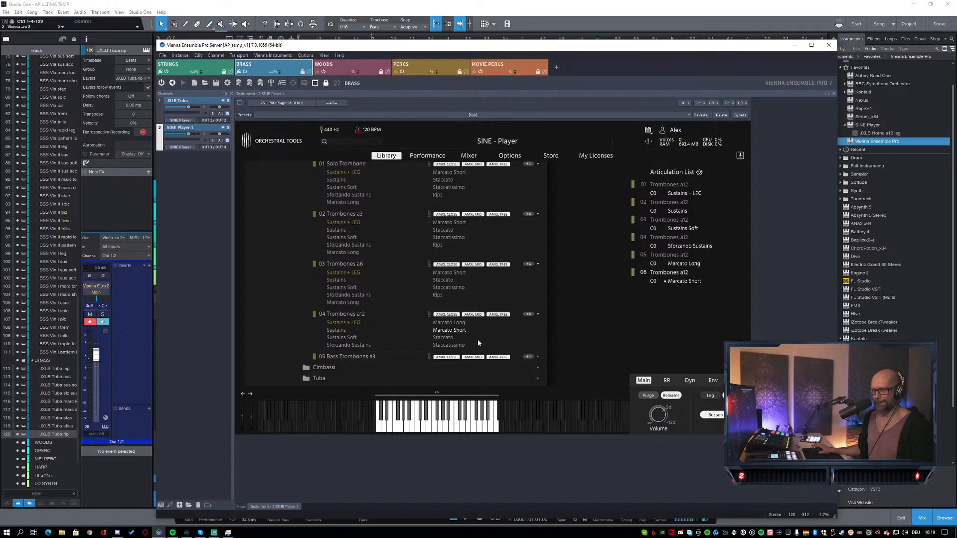
pyautogui.moveTo(443, 338); pyautogui.dragTo(663, 321)
pyautogui.moveTo(478, 344); pyautogui.dragTo(665, 341)
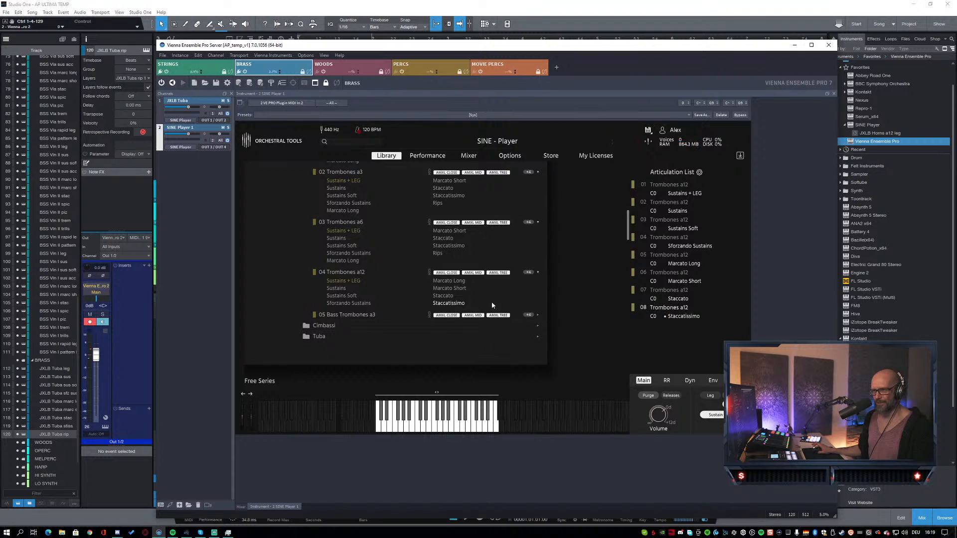
# Step: Add the Rips articulation of Trombones a6 and the Sustains + LEG articulation of Solo Trombone to the articulation list
pyautogui.scroll(1, 491, 301)
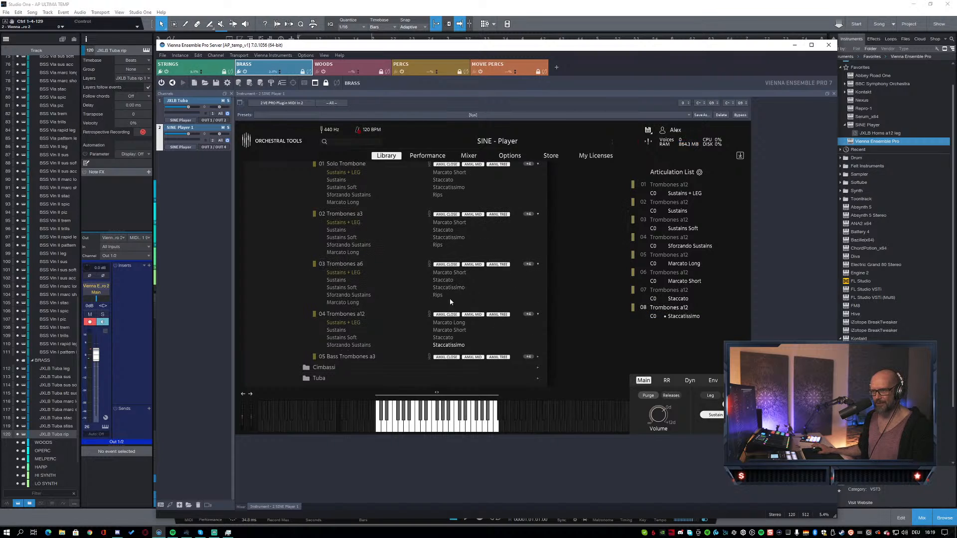
pyautogui.moveTo(438, 295); pyautogui.dragTo(618, 330)
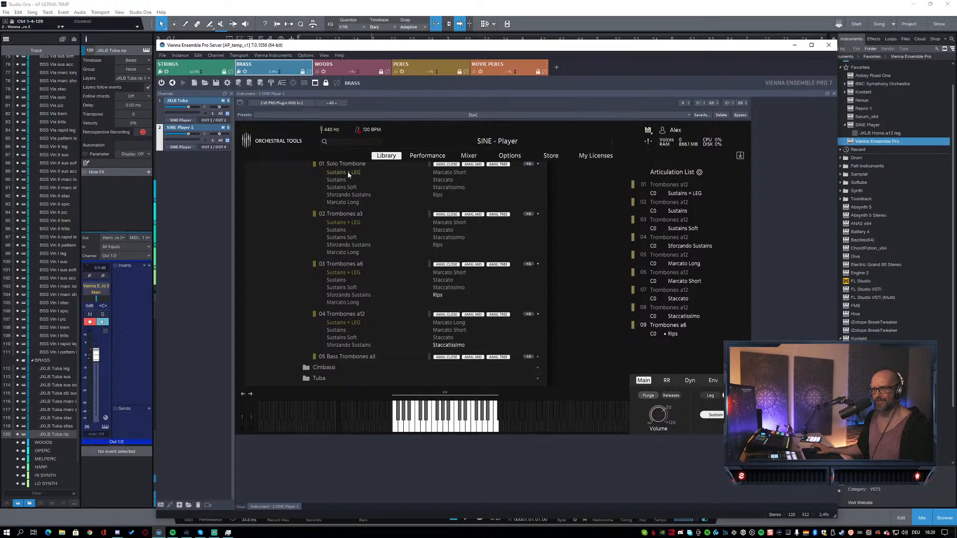
pyautogui.moveTo(348, 171); pyautogui.dragTo(667, 364)
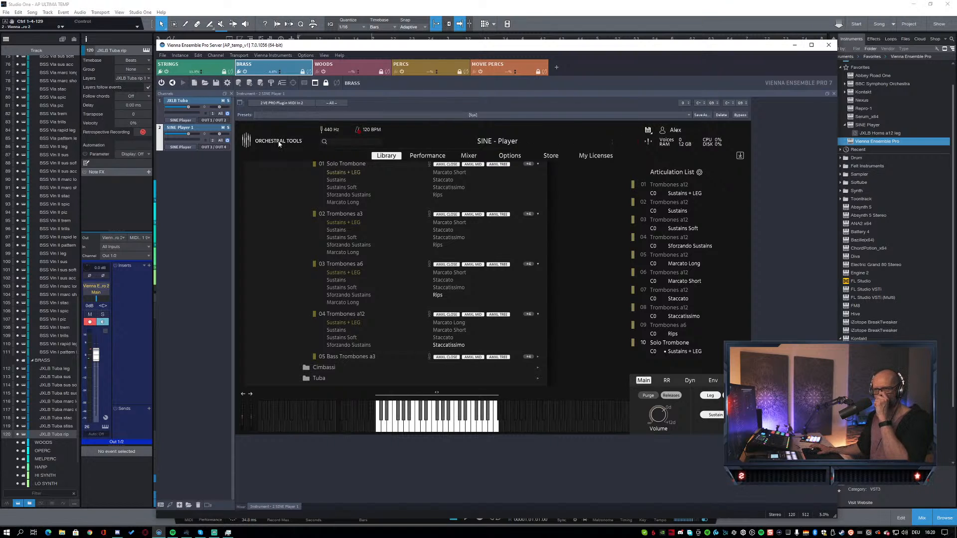
# Step: Switch to Studio One, duplicate the JXLB Tuba rip track, and route the copy to MIDI In 2 1
pyautogui.click(105, 207)
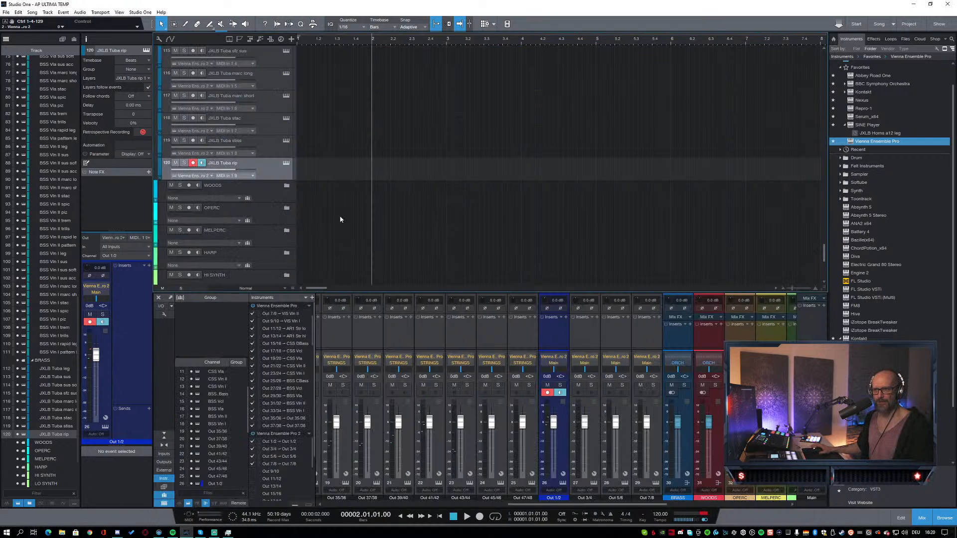
pyautogui.scroll(-3, 406, 194)
pyautogui.scroll(3, 406, 199)
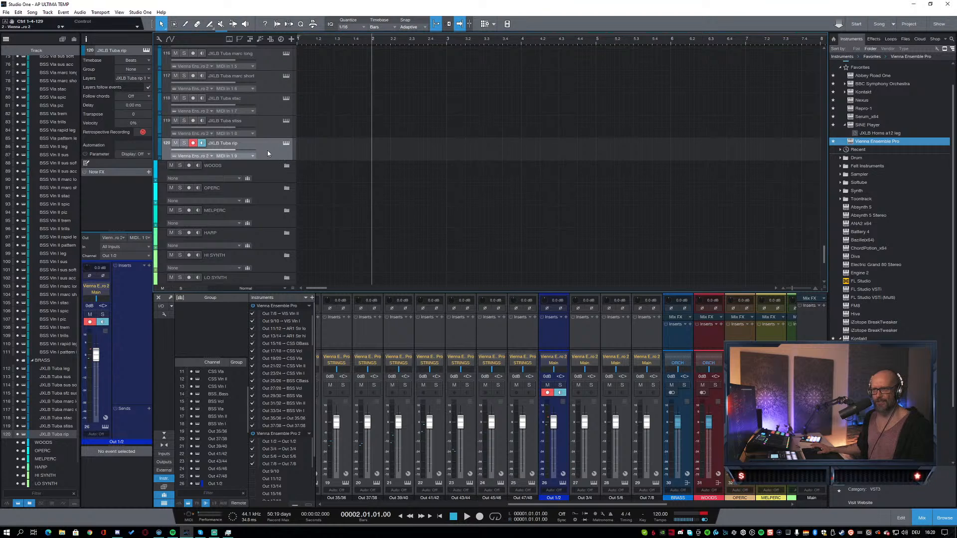
pyautogui.hotkey('shift', 'd')
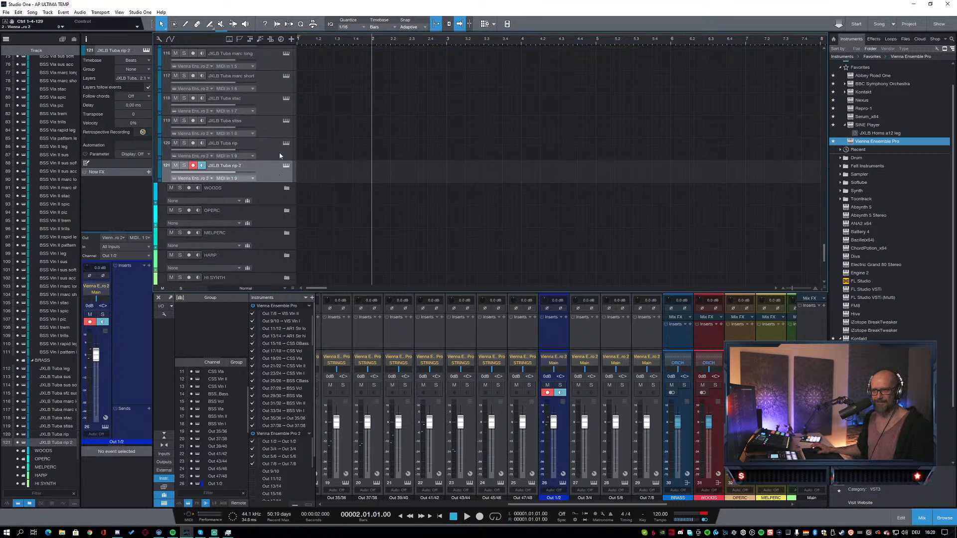
pyautogui.click(239, 177)
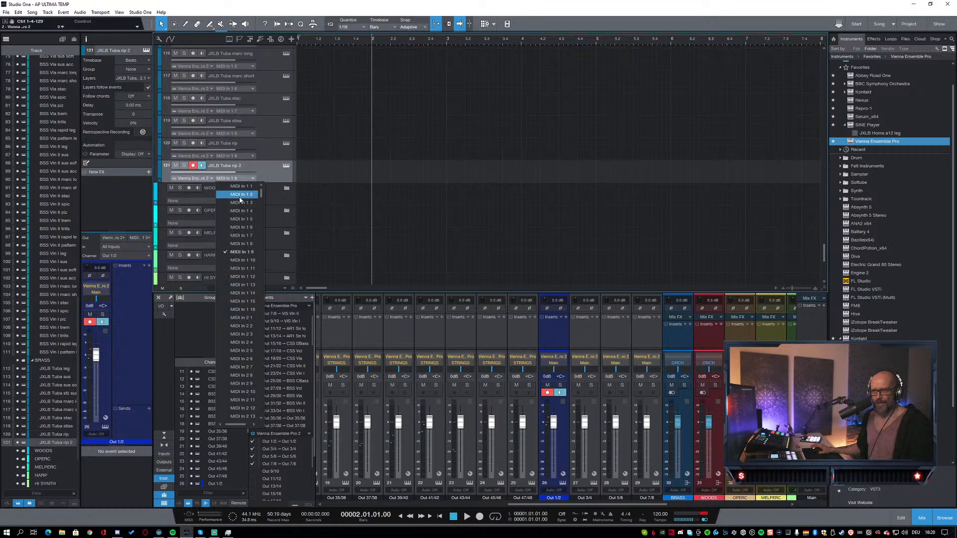
pyautogui.click(242, 310)
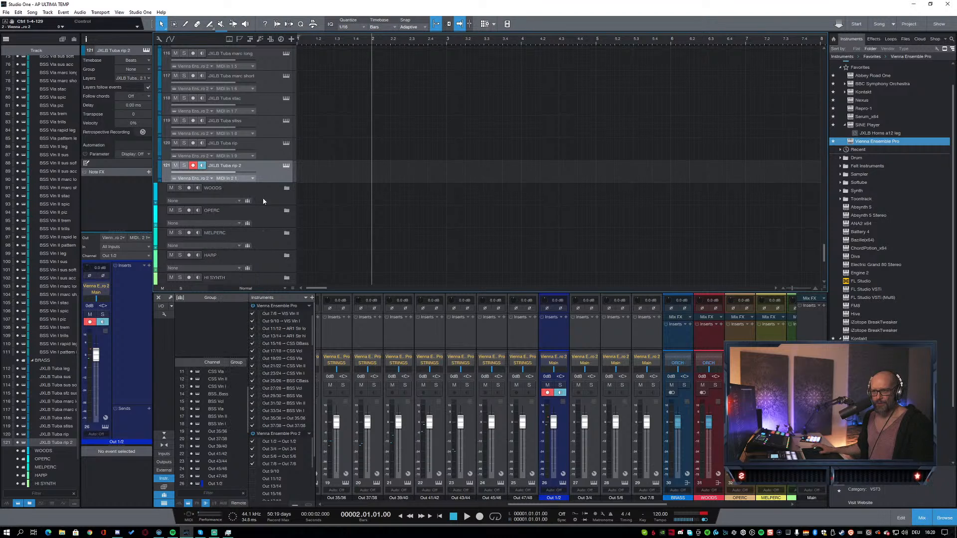
# Step: Duplicate the track routed to MIDI In 2 1 nine more times to get ten trombone tracks
pyautogui.scroll(-2, 274, 169)
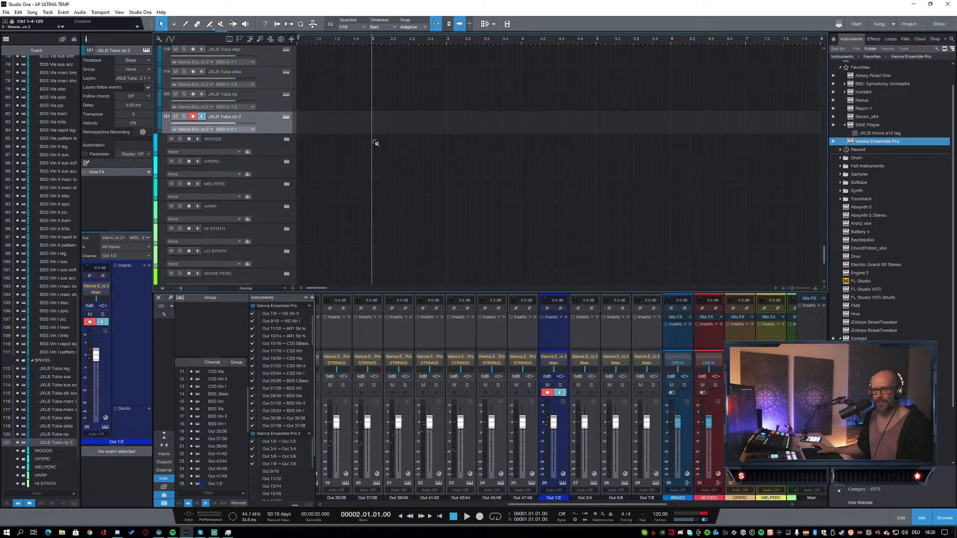
pyautogui.hotkey('shift', 'd')
pyautogui.hotkey('shift', 'd')
pyautogui.hotkey('shift', 'd')
pyautogui.hotkey('shift', 'd')
pyautogui.hotkey('shift', 'd')
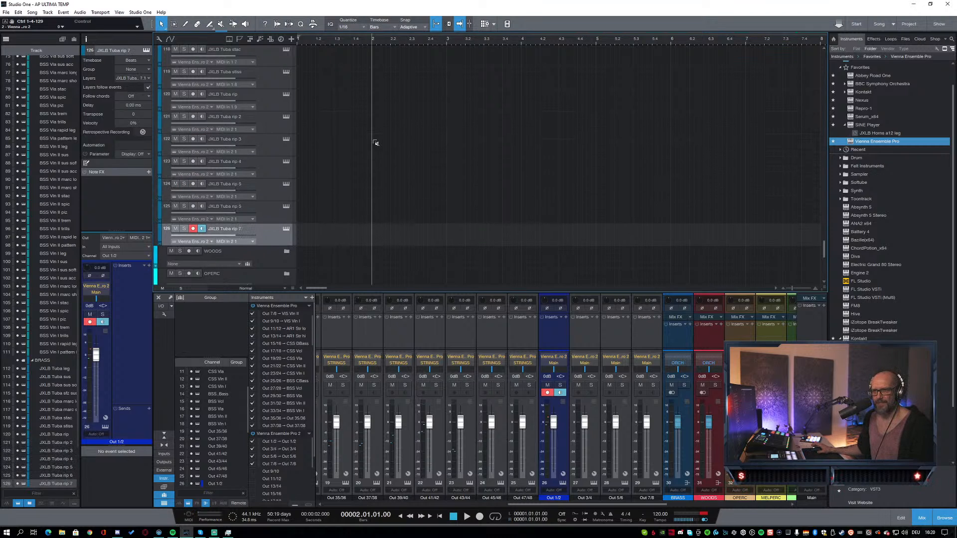
pyautogui.hotkey('shift', 'd')
pyautogui.hotkey('shift', 'd')
pyautogui.hotkey('shift', 'd')
pyautogui.hotkey('shift', 'd')
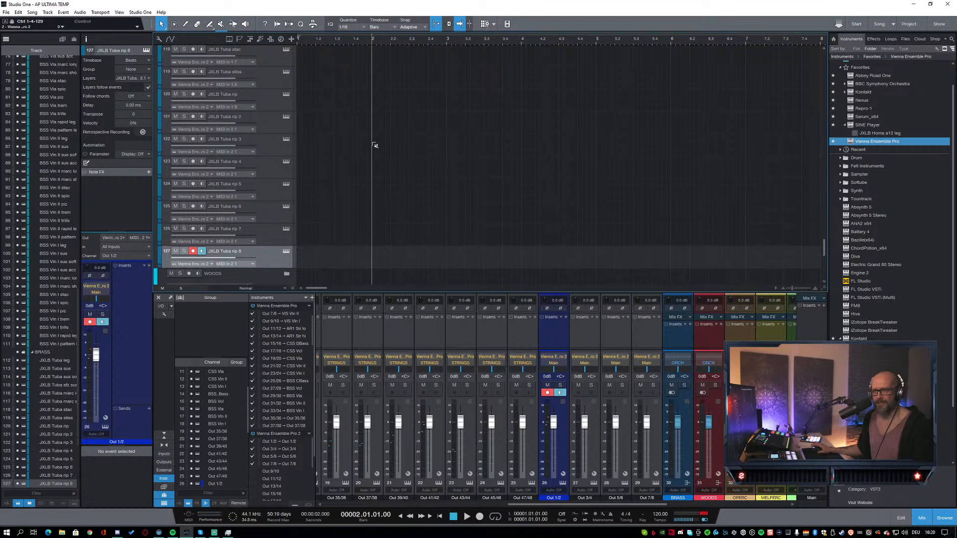
# Step: Rename the first duplicated track, number 121, as JXLB Trb a12 leg
pyautogui.scroll(2, 367, 158)
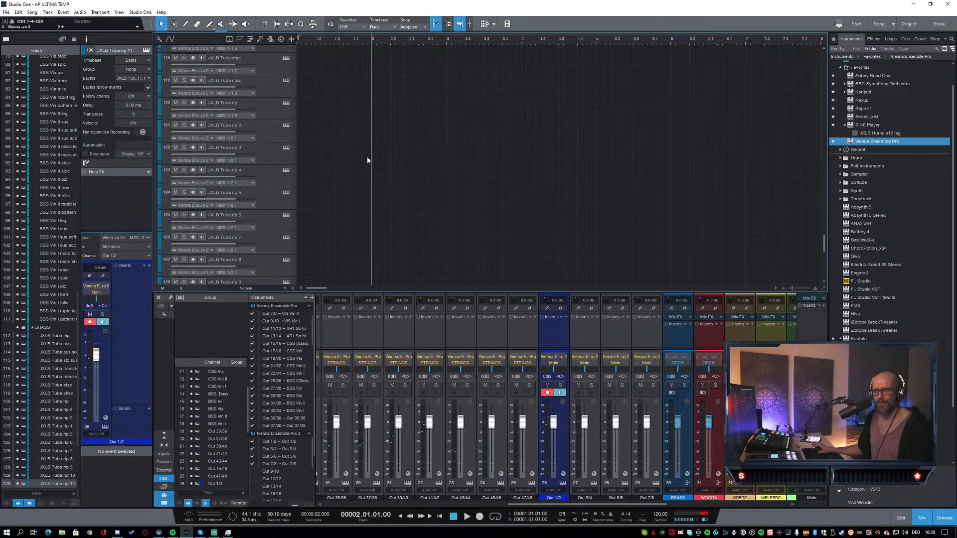
pyautogui.click(260, 154)
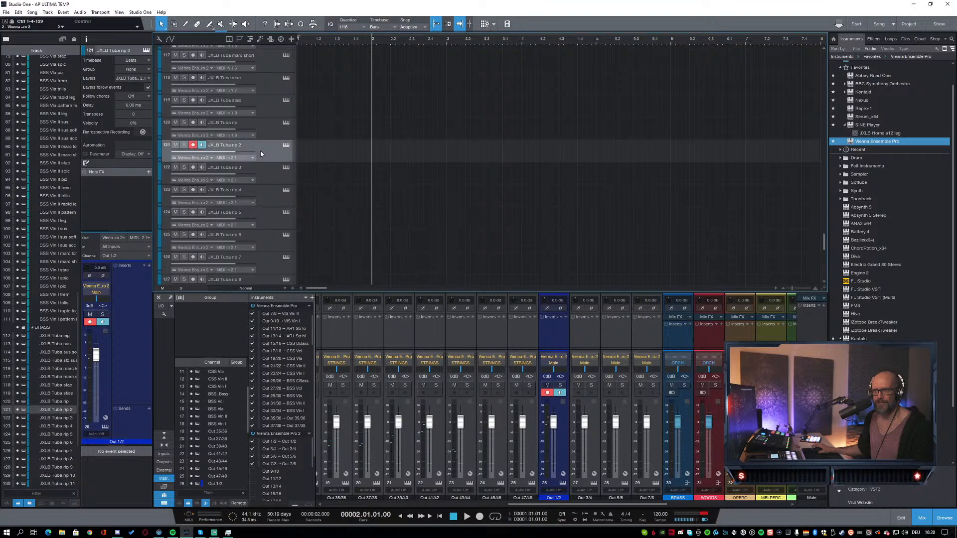
pyautogui.doubleClick(229, 146)
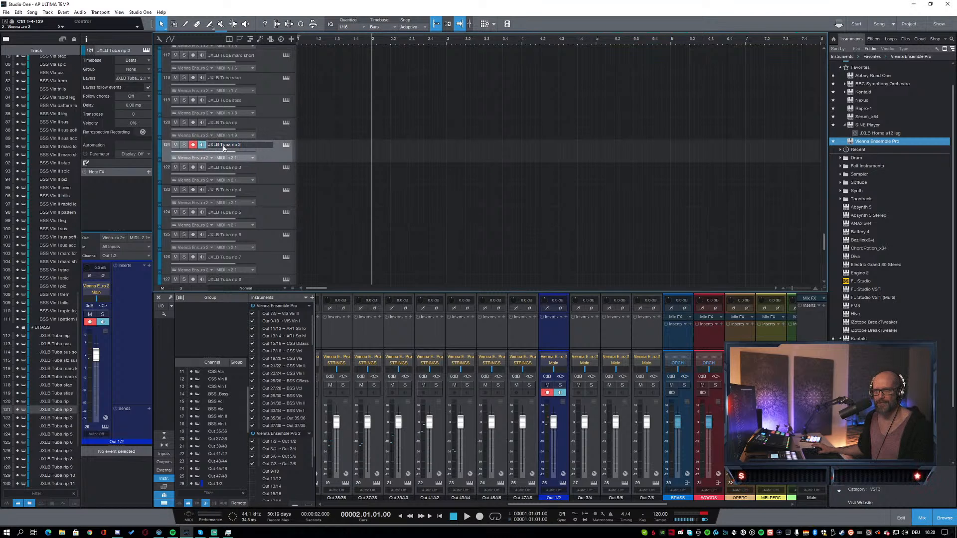
pyautogui.moveTo(223, 146); pyautogui.dragTo(275, 147)
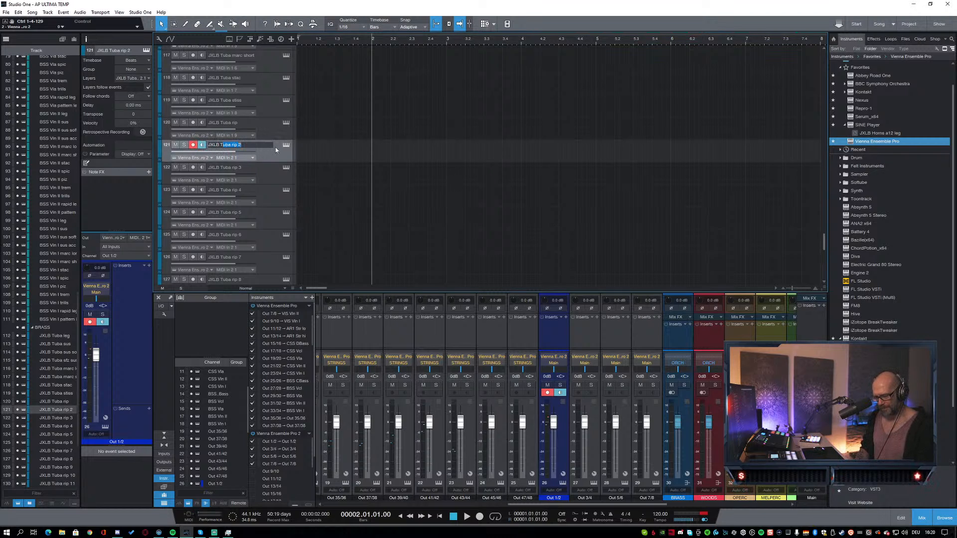
pyautogui.write('rb a12')
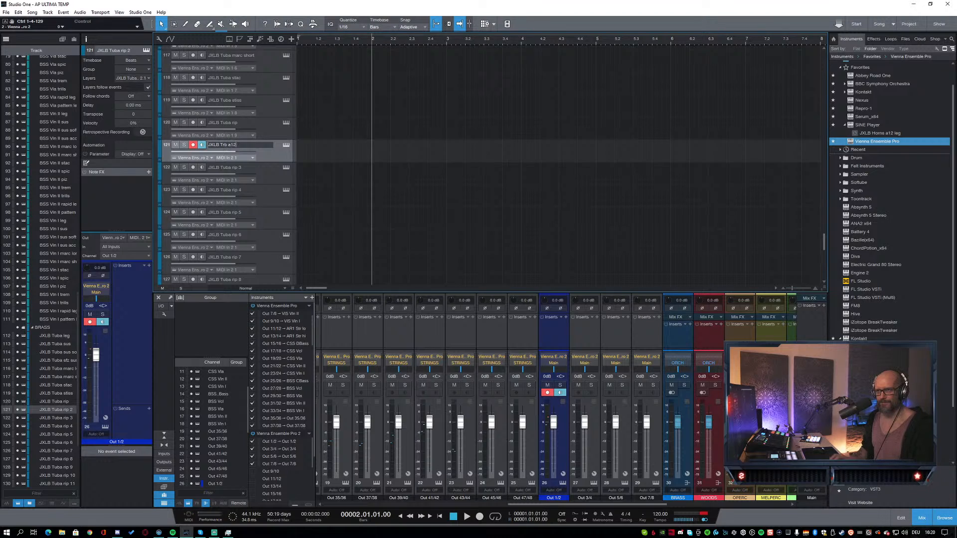
pyautogui.write(' leg')
pyautogui.press('Return')
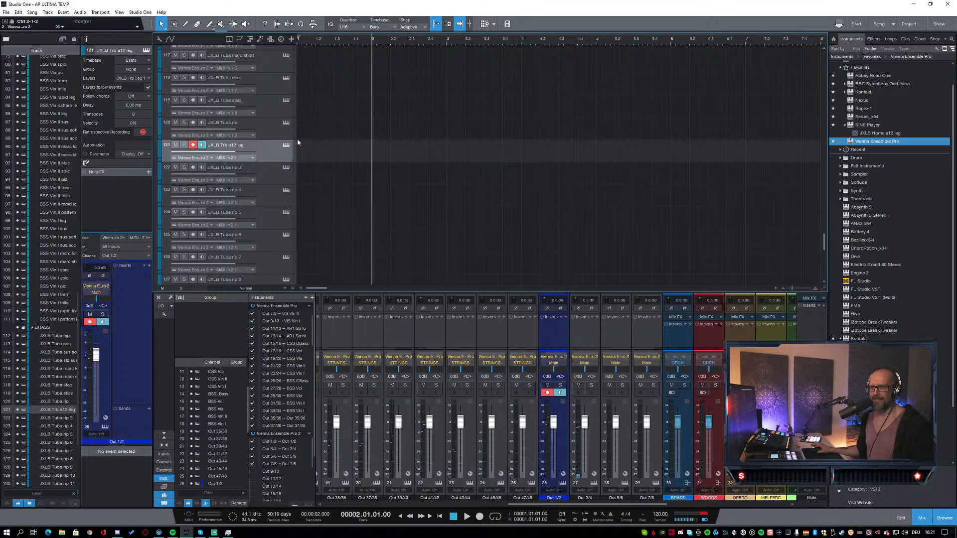
# Step: Route track 122 to MIDI In 2 2 and track 123 to MIDI In 2 3
pyautogui.click(270, 175)
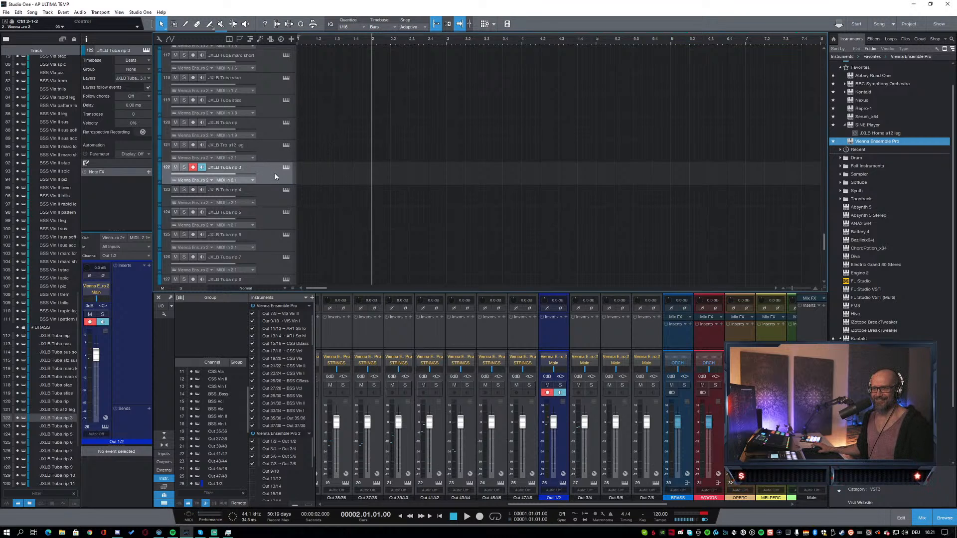
pyautogui.click(241, 181)
pyautogui.click(242, 327)
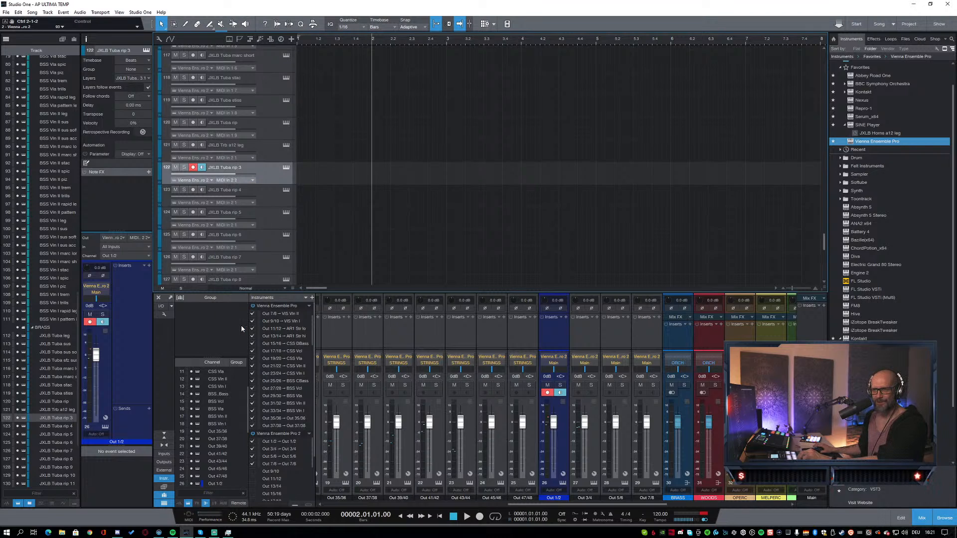
pyautogui.click(276, 194)
pyautogui.click(242, 203)
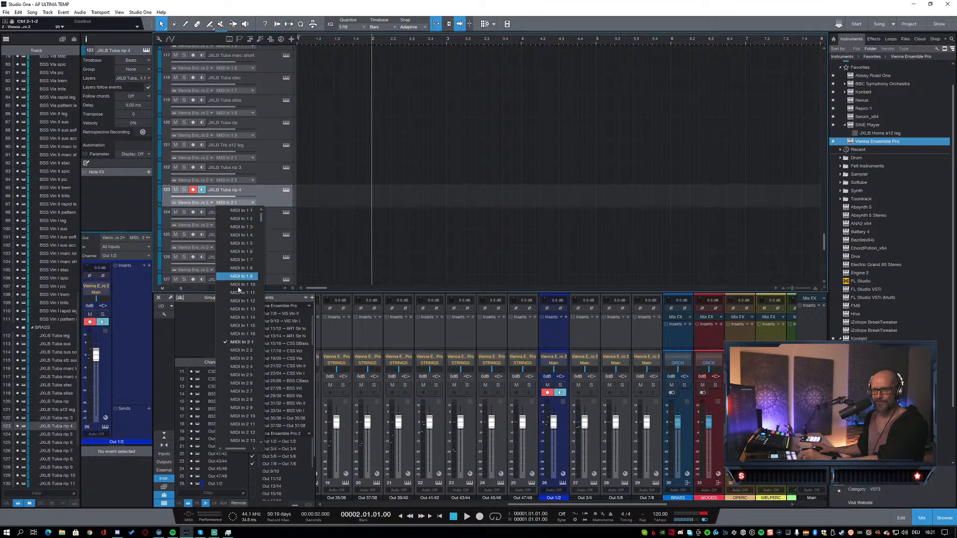
pyautogui.click(241, 358)
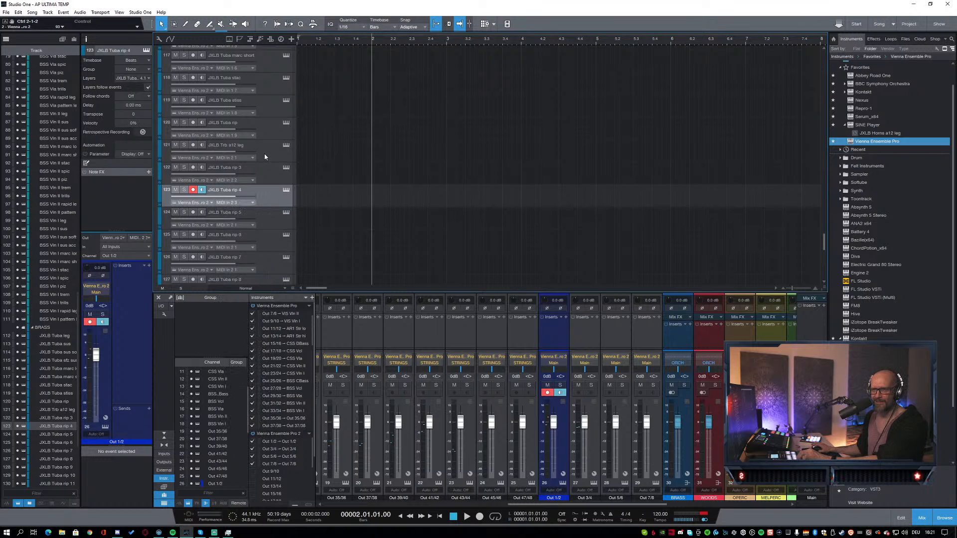
# Step: Route track 124 to MIDI In 2 4 and track 125 to MIDI In 2 5
pyautogui.click(319, 159)
pyautogui.click(263, 180)
pyautogui.click(268, 200)
pyautogui.click(270, 212)
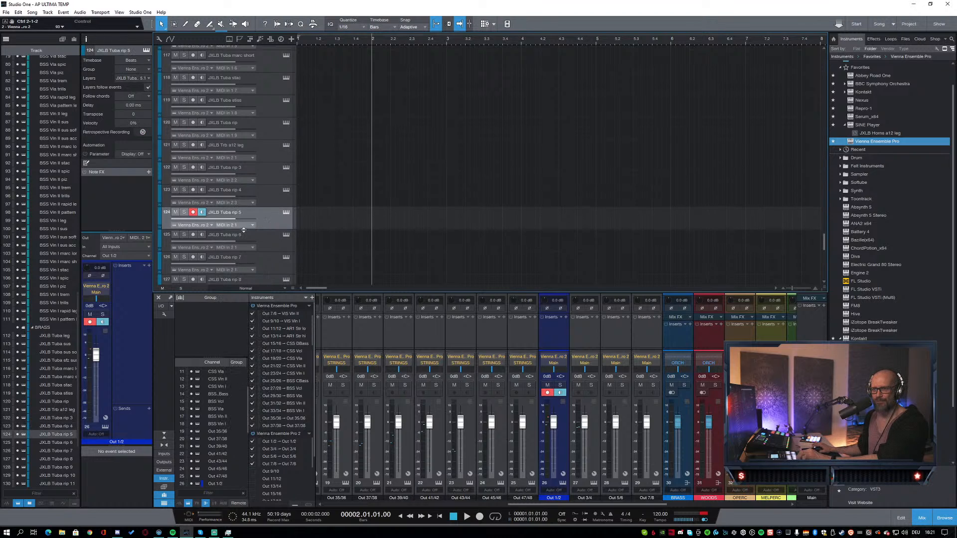
pyautogui.click(241, 225)
pyautogui.click(242, 389)
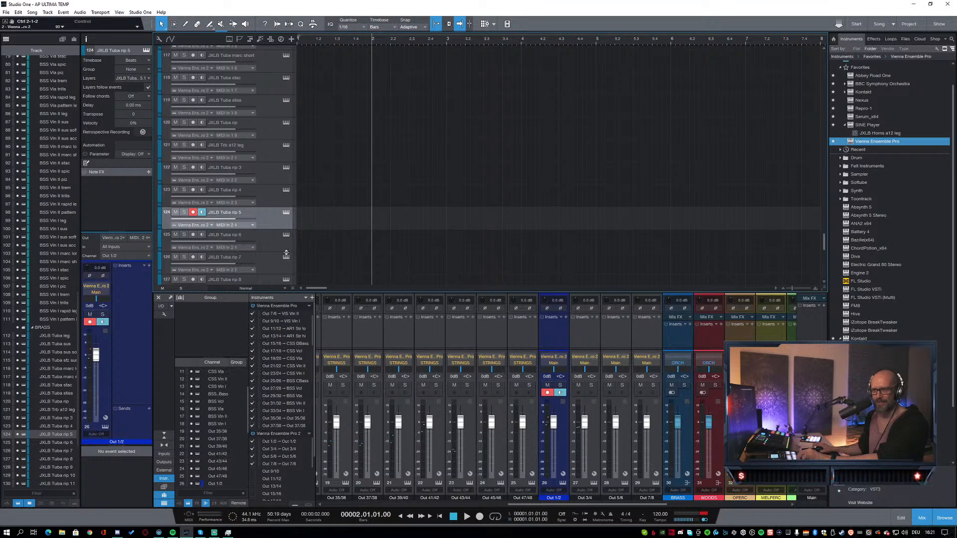
pyautogui.click(266, 243)
pyautogui.scroll(-1, 273, 223)
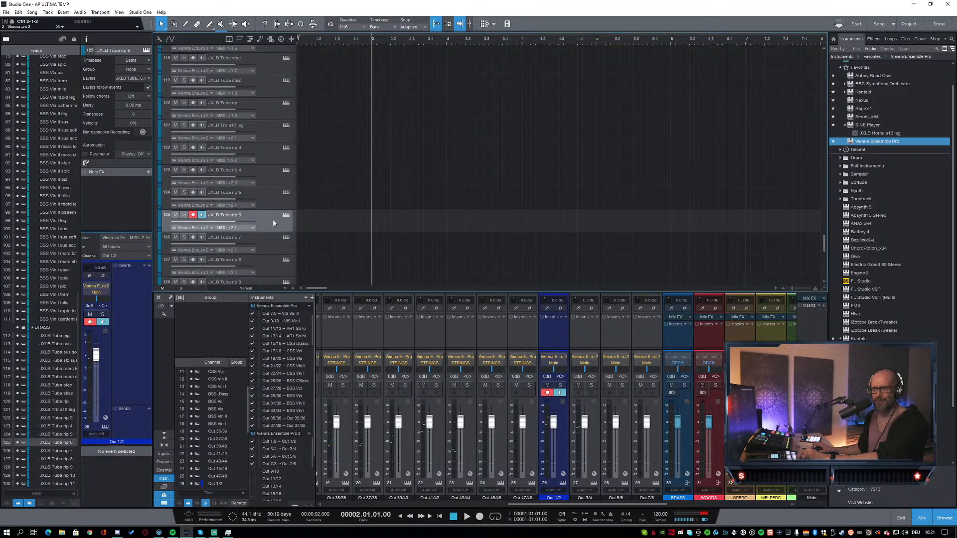
pyautogui.click(243, 229)
pyautogui.click(242, 394)
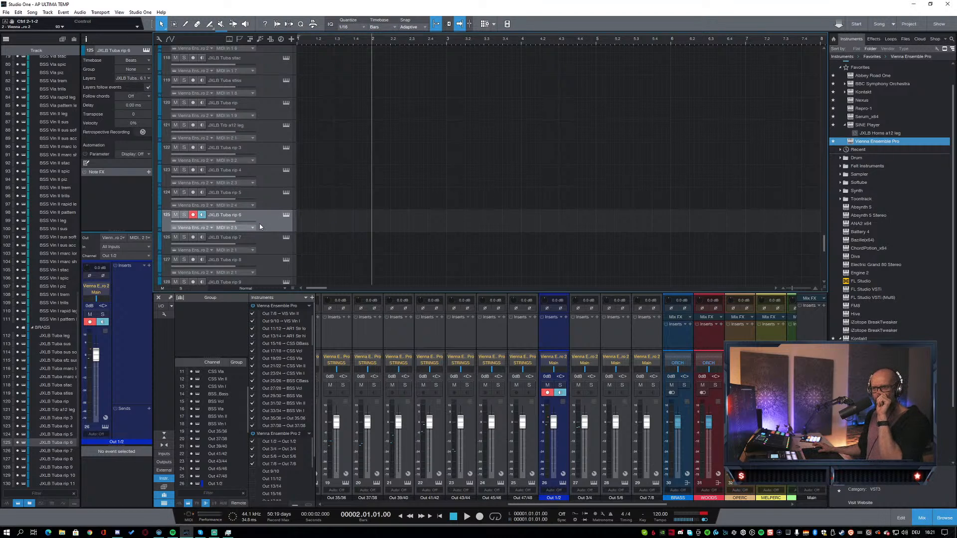
# Step: Route track 126 to MIDI In 2 6 and track 127 to MIDI In 2 7
pyautogui.scroll(-1, 358, 207)
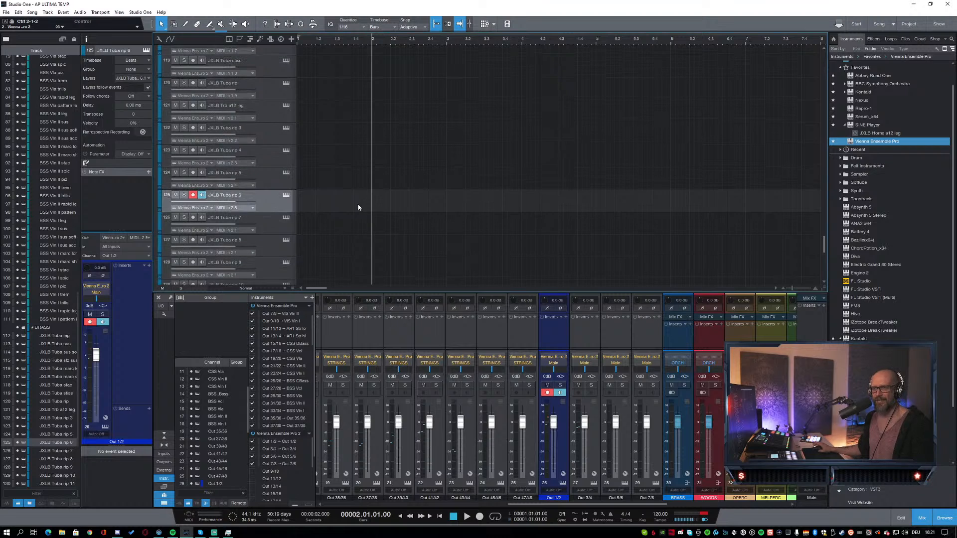
pyautogui.click(271, 225)
pyautogui.click(245, 230)
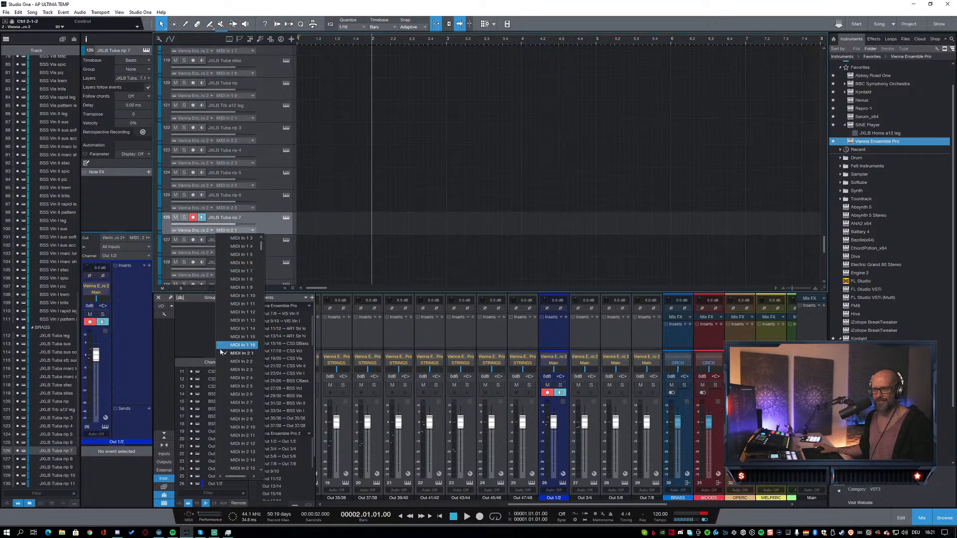
pyautogui.click(228, 396)
pyautogui.scroll(-1, 306, 260)
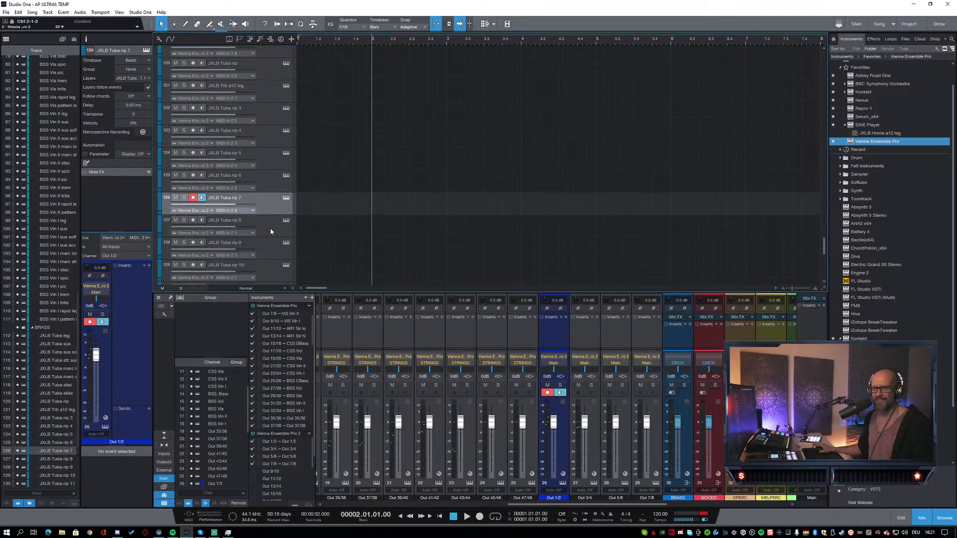
pyautogui.click(243, 233)
pyautogui.click(243, 233)
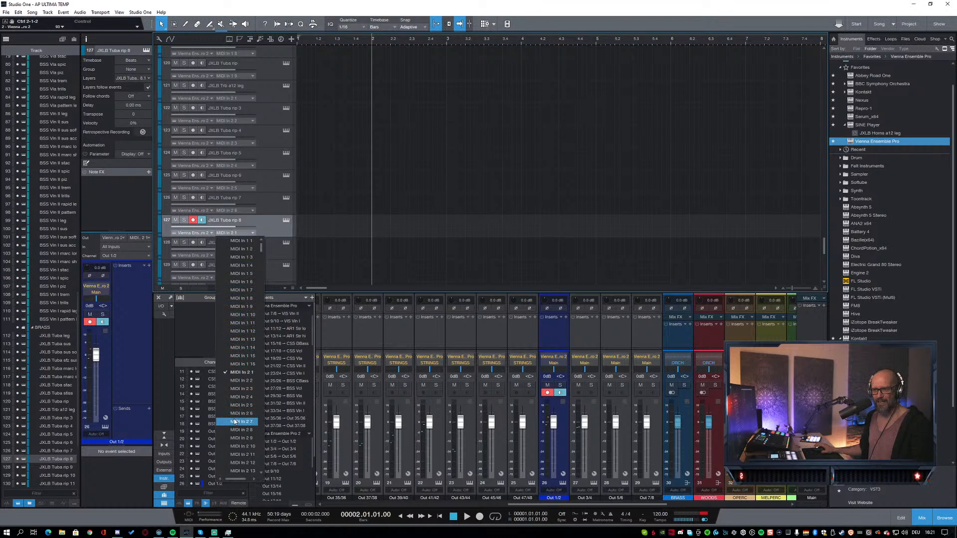
pyautogui.click(251, 418)
# Step: Route track 128 to MIDI In 2 8 and track 129 to MIDI In 2 9
pyautogui.scroll(-1, 328, 237)
pyautogui.click(270, 229)
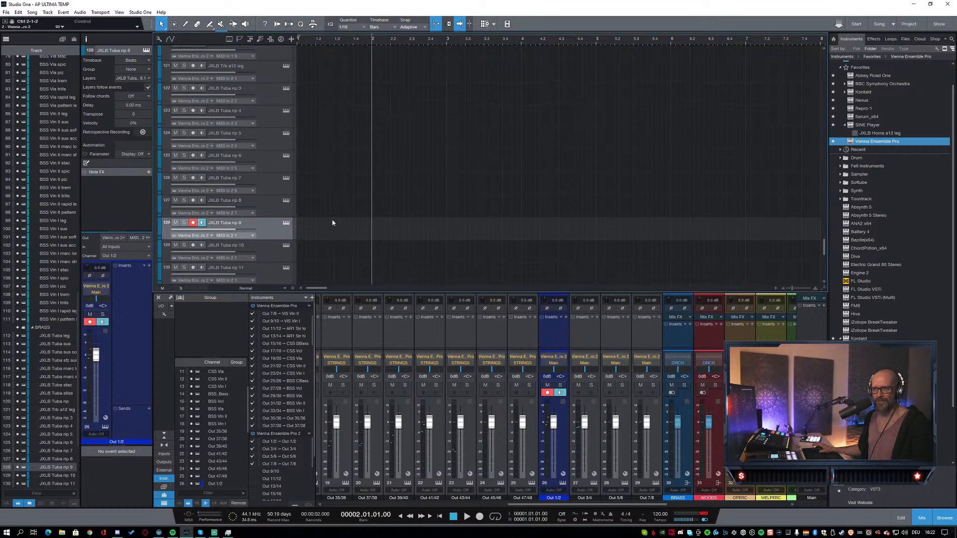
pyautogui.scroll(-1, 251, 217)
pyautogui.click(252, 216)
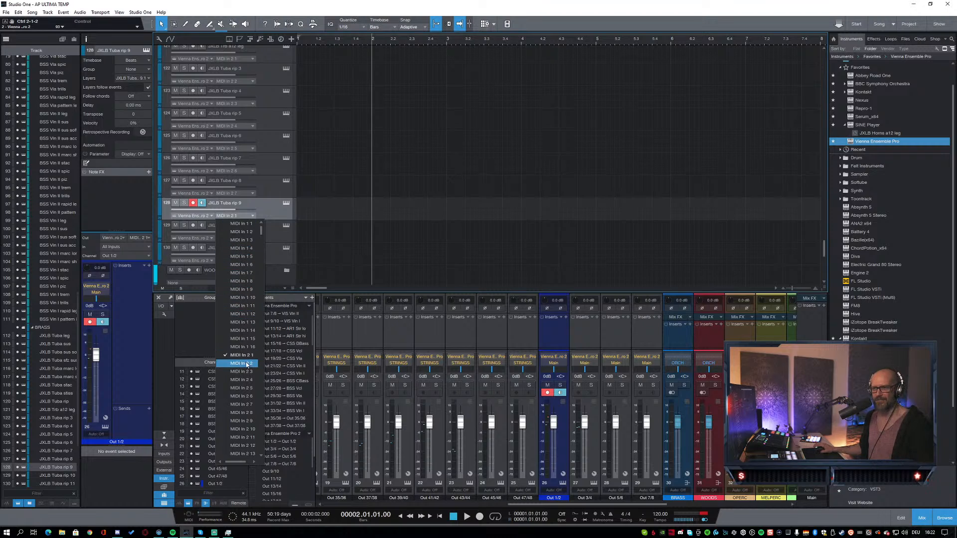
pyautogui.click(242, 413)
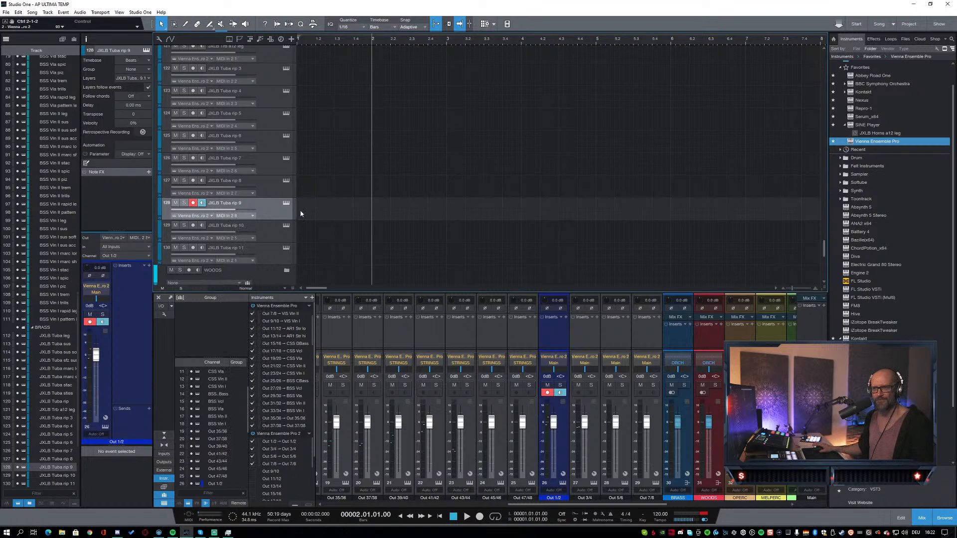
pyautogui.click(270, 234)
pyautogui.click(246, 238)
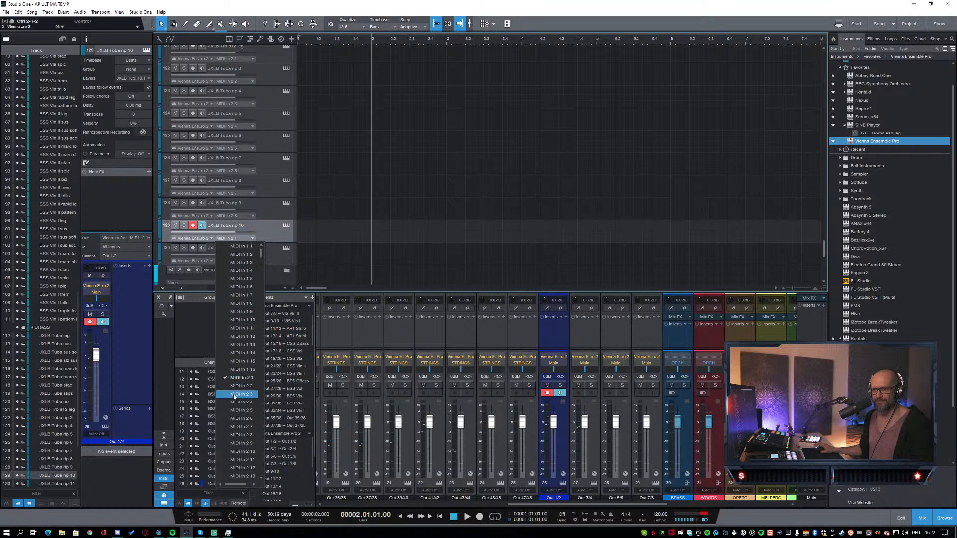
pyautogui.click(235, 443)
# Step: Route track 130, the last trombone track above the WOODS folder, to MIDI In 2 10
pyautogui.click(265, 255)
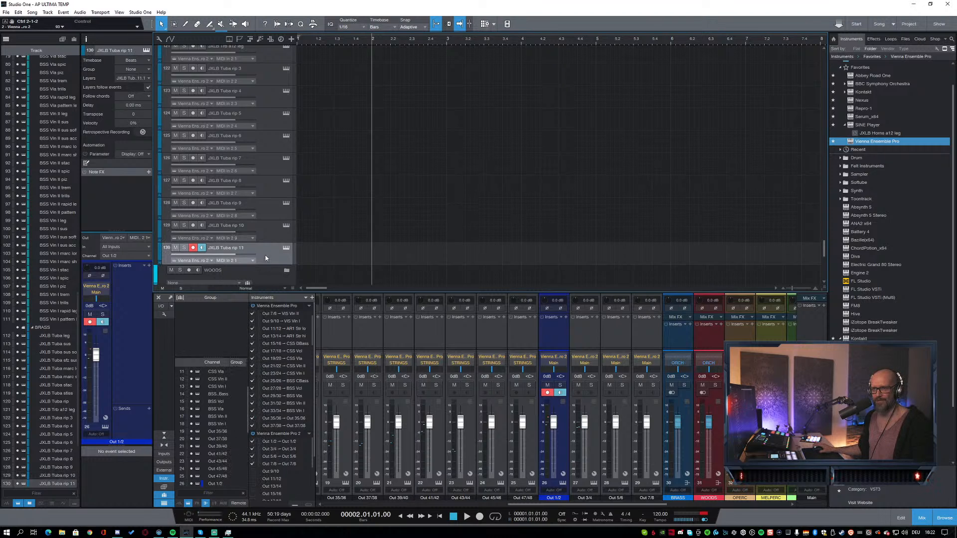
pyautogui.scroll(-1, 265, 255)
pyautogui.click(248, 238)
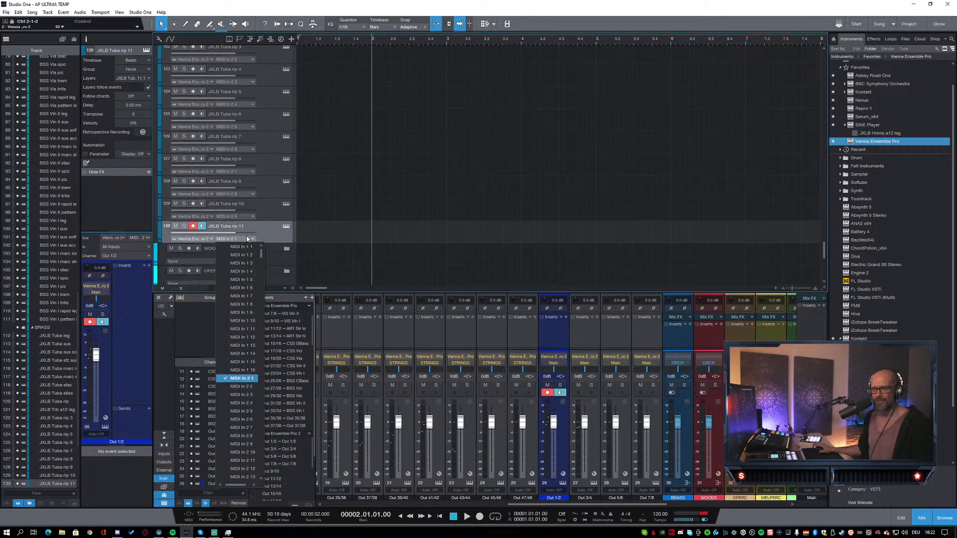
pyautogui.click(232, 437)
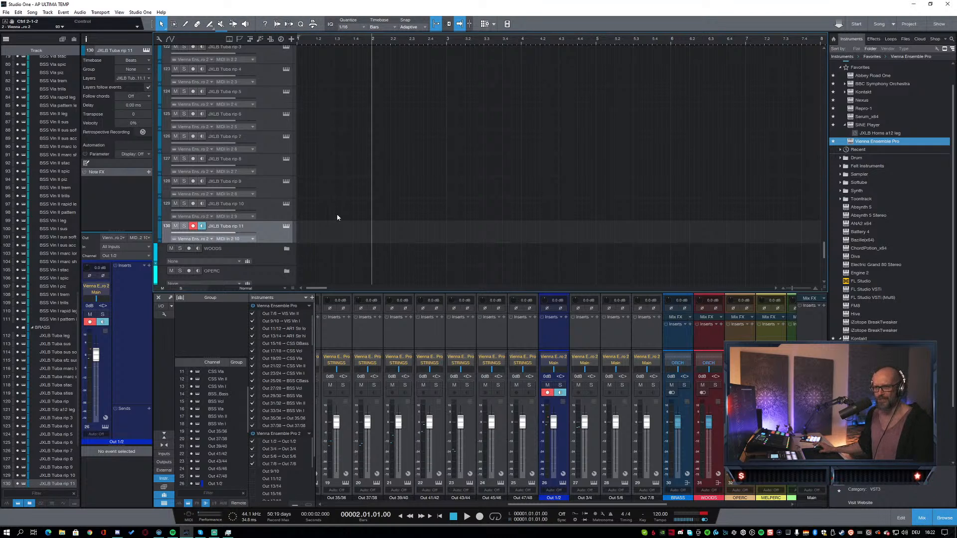
pyautogui.scroll(1, 338, 217)
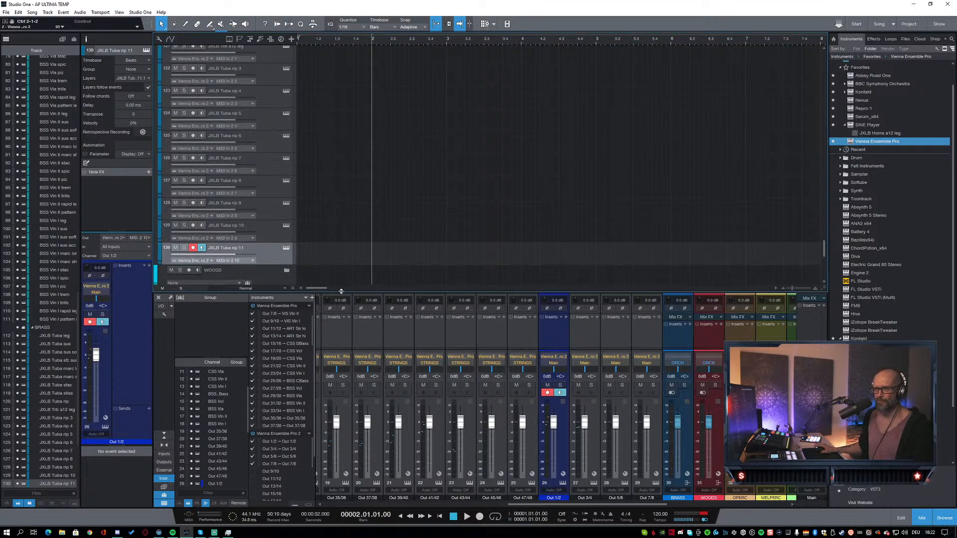
# Step: Enlarge the arrangement area over the mixer and rename track 122 as "JXLB Trb a12 sus", reusing the name of track 121
pyautogui.moveTo(341, 292); pyautogui.dragTo(351, 348)
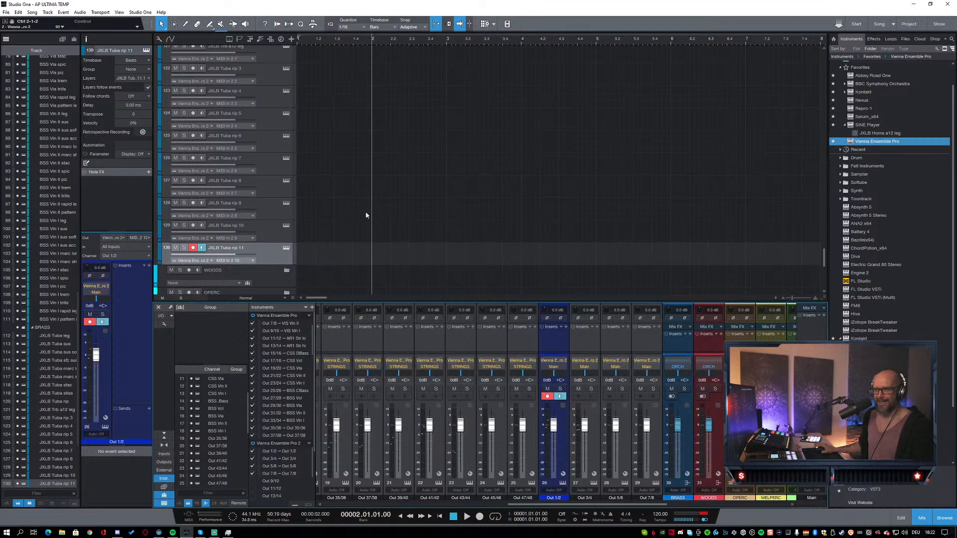
pyautogui.scroll(3, 339, 129)
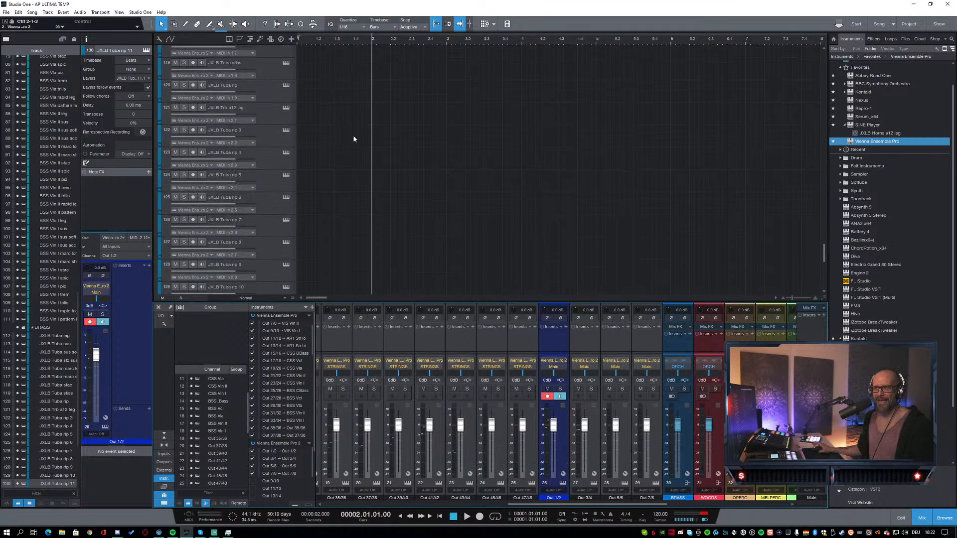
pyautogui.scroll(1, 352, 135)
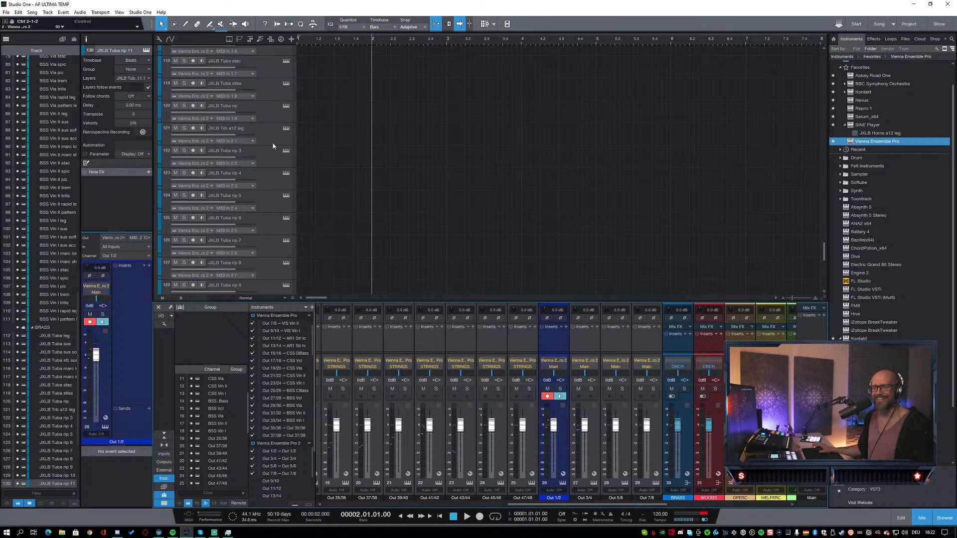
pyautogui.scroll(-5, 342, 157)
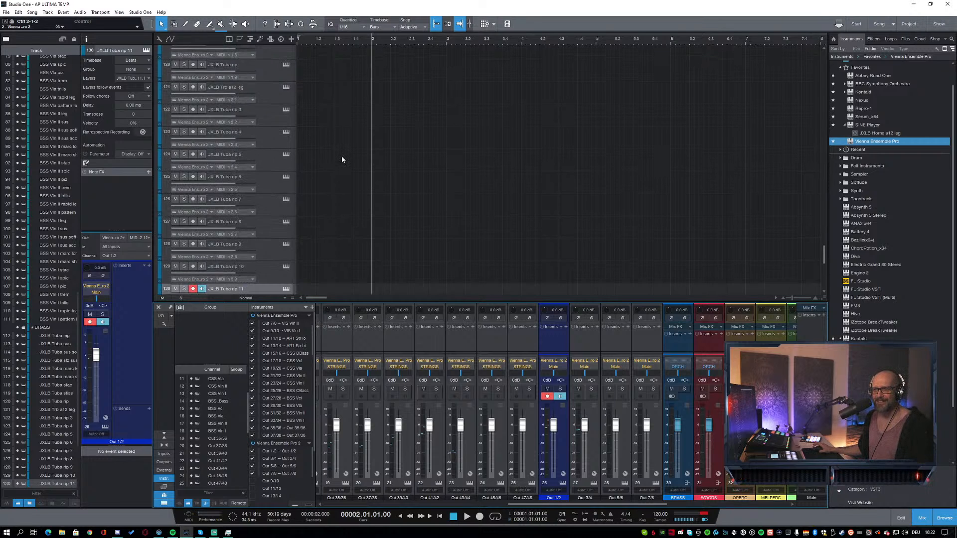
pyautogui.scroll(5, 343, 159)
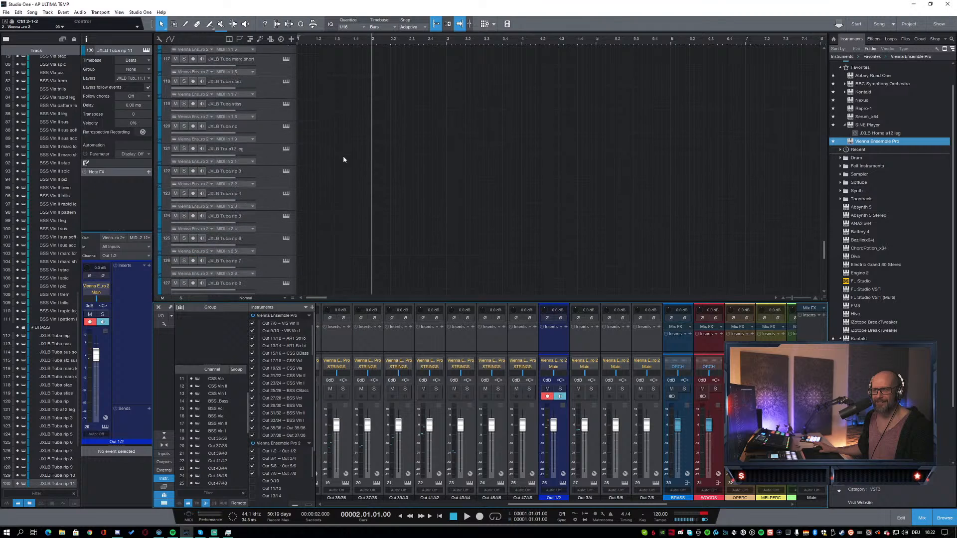
pyautogui.doubleClick(239, 148)
pyautogui.hotkey('ctrl', 'c')
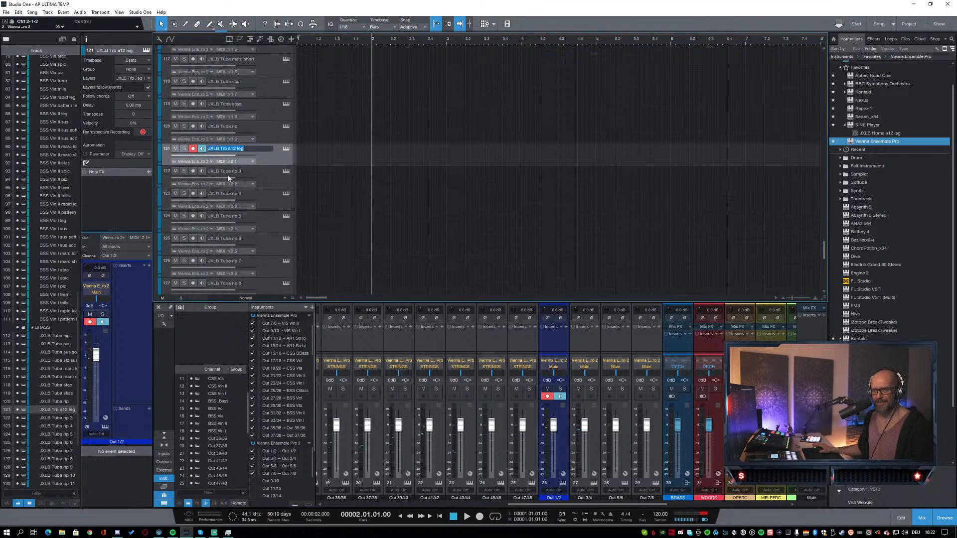
pyautogui.press('Tab')
pyautogui.hotkey('ctrl', 'v')
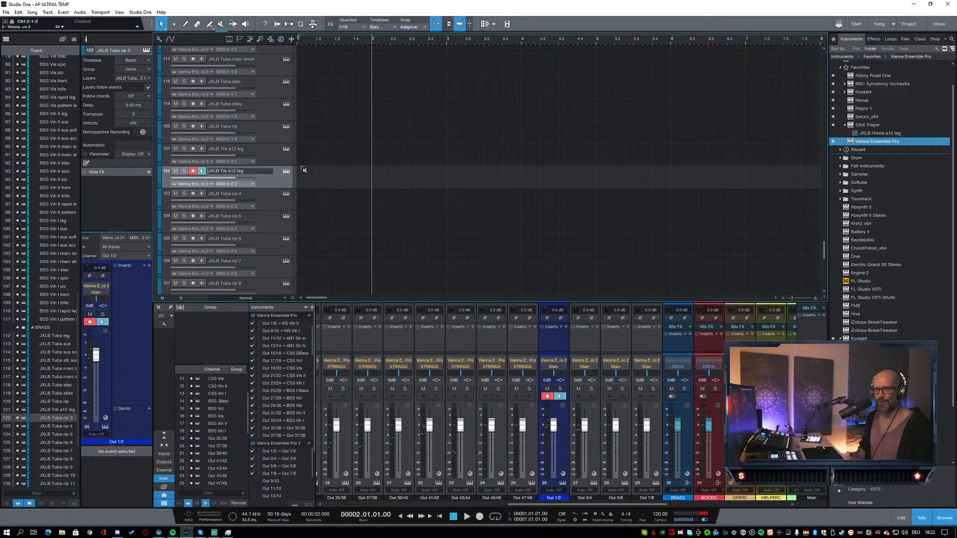
pyautogui.write('sus')
pyautogui.press('Return')
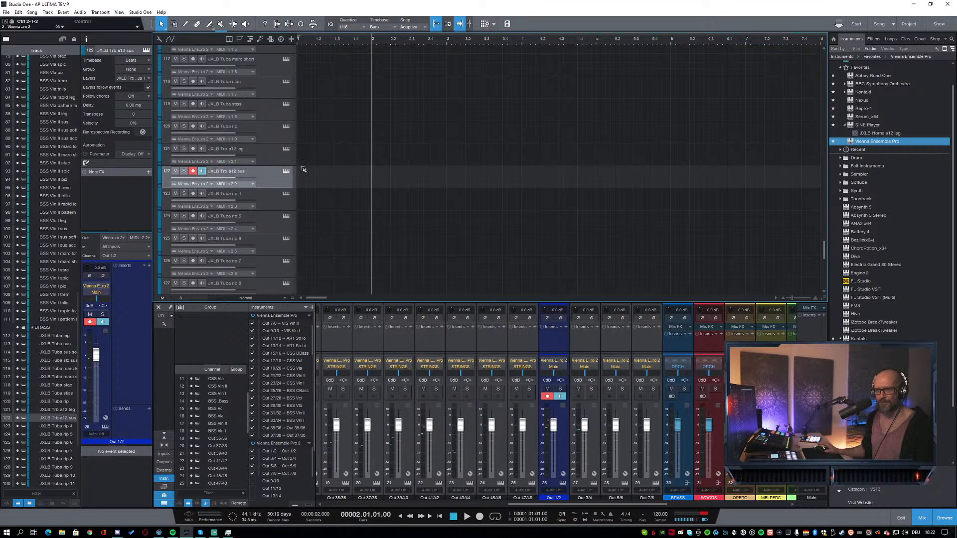
# Step: Switch to the Vienna Ensemble Pro Server window and move it off the main screen
pyautogui.click(158, 532)
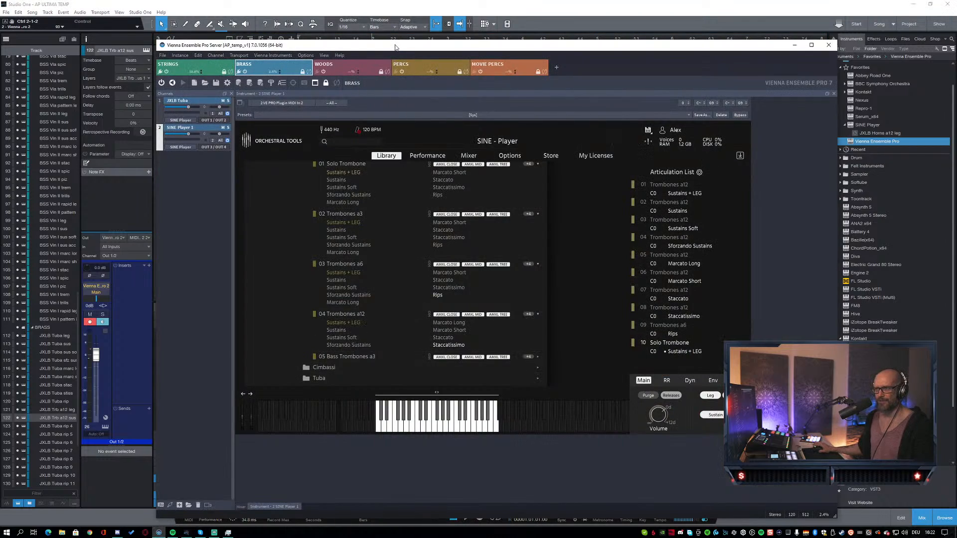
pyautogui.moveTo(395, 46); pyautogui.dragTo(956, 54)
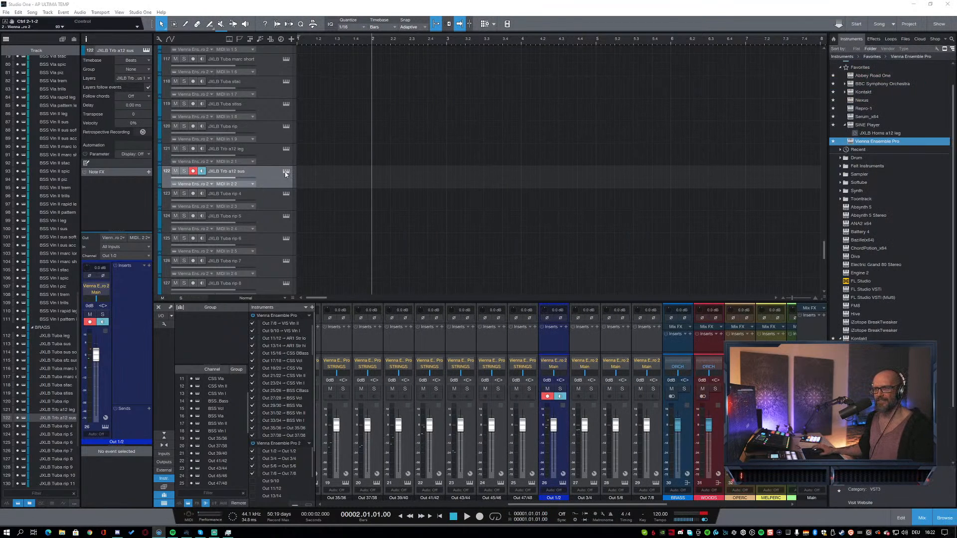
# Step: Rename track 123 as "JXLB Trb a12 sus soft", reusing the name of track 122
pyautogui.click(272, 199)
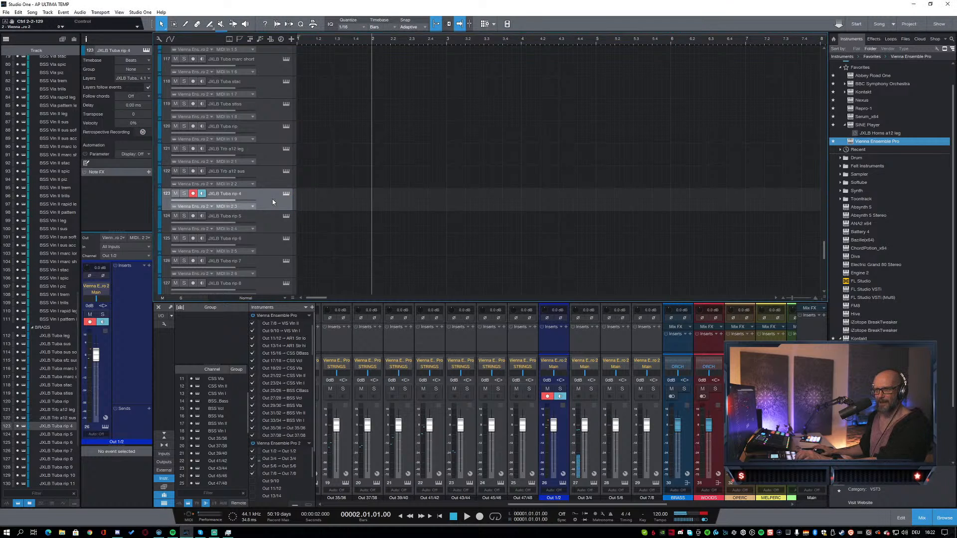
pyautogui.doubleClick(241, 193)
pyautogui.click(244, 195)
pyautogui.press('BackSpace')
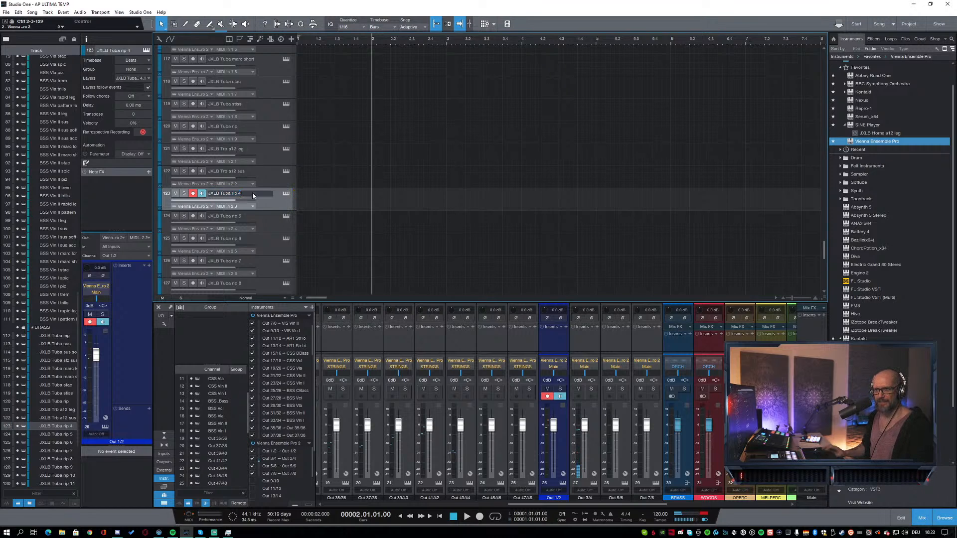
pyautogui.doubleClick(227, 170)
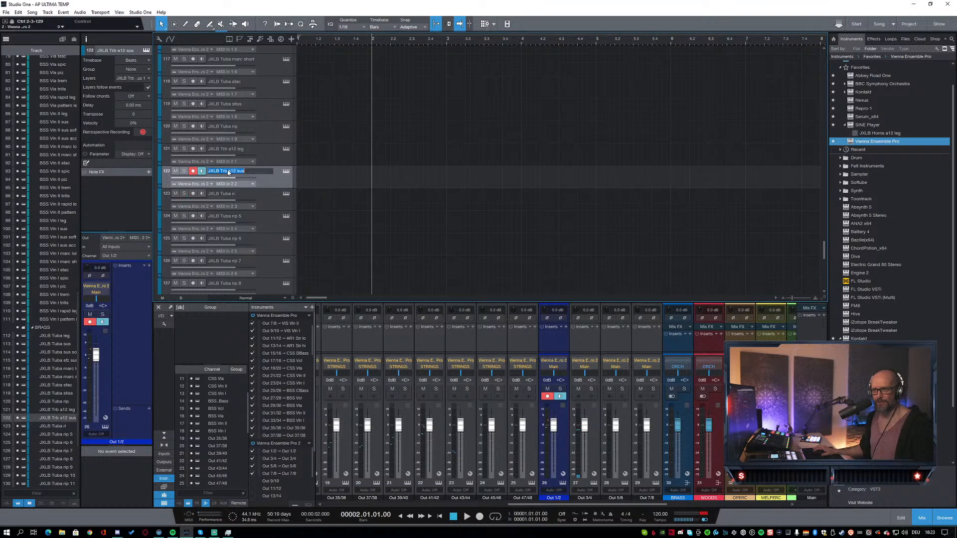
pyautogui.hotkey('ctrl', 'c')
pyautogui.doubleClick(224, 193)
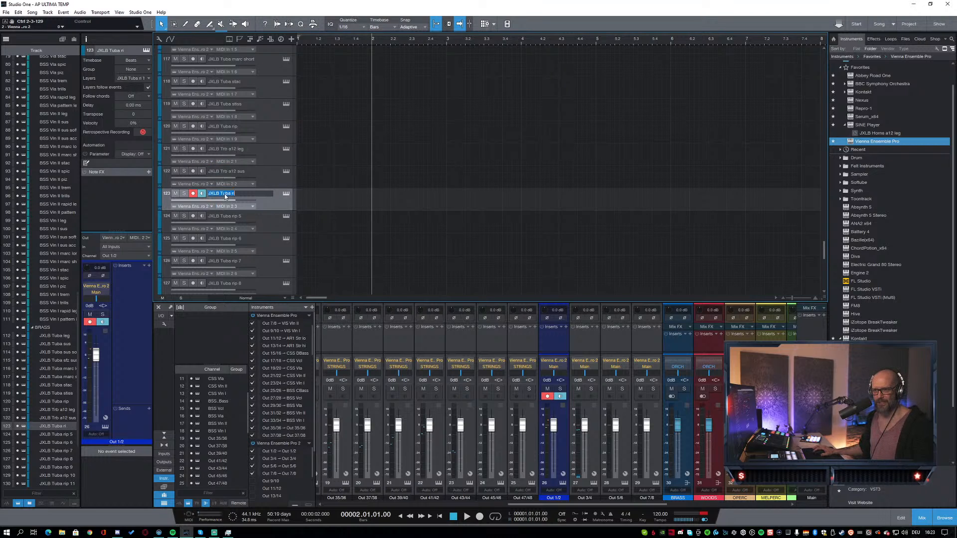
pyautogui.hotkey('ctrl', 'v')
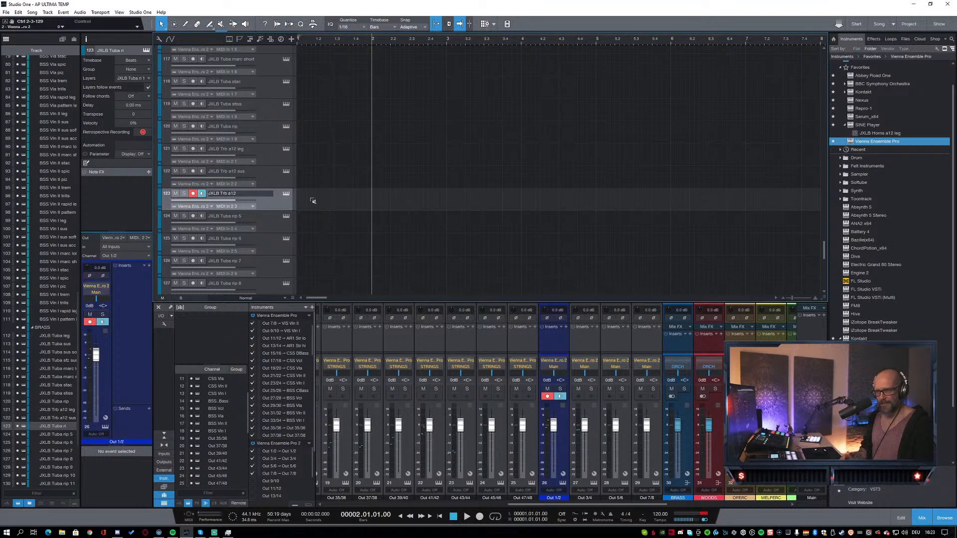
pyautogui.write('sus soft')
pyautogui.press('Tab')
# Step: Rename track 124 as "JXLB Trb a12 sfz sus"
pyautogui.hotkey('ctrl', 'v')
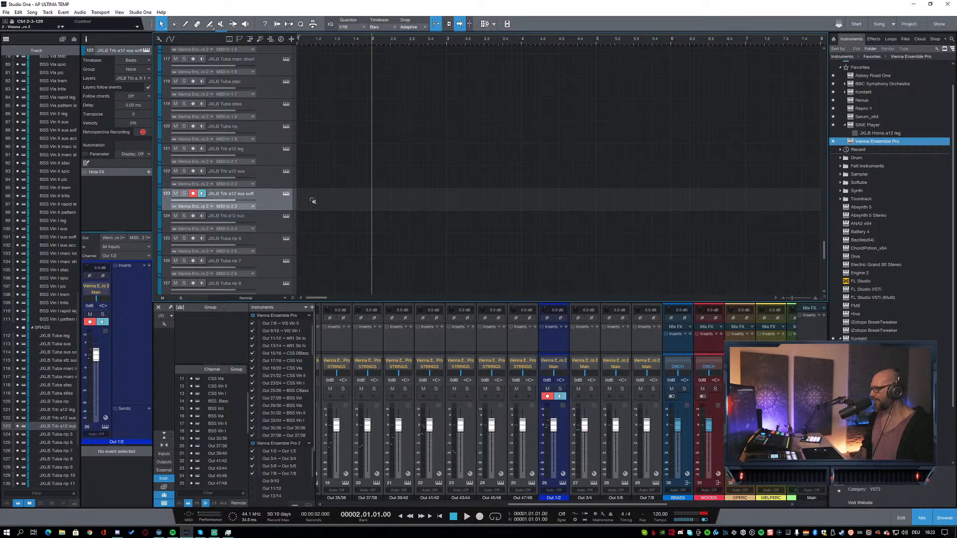
pyautogui.press('BackSpace')
pyautogui.press('BackSpace')
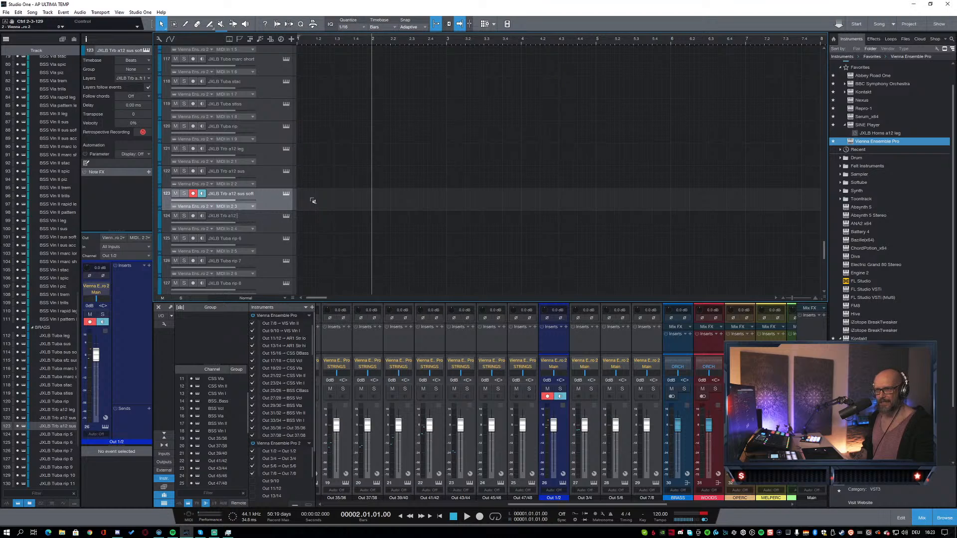
pyautogui.write('fz sus')
pyautogui.press('Tab')
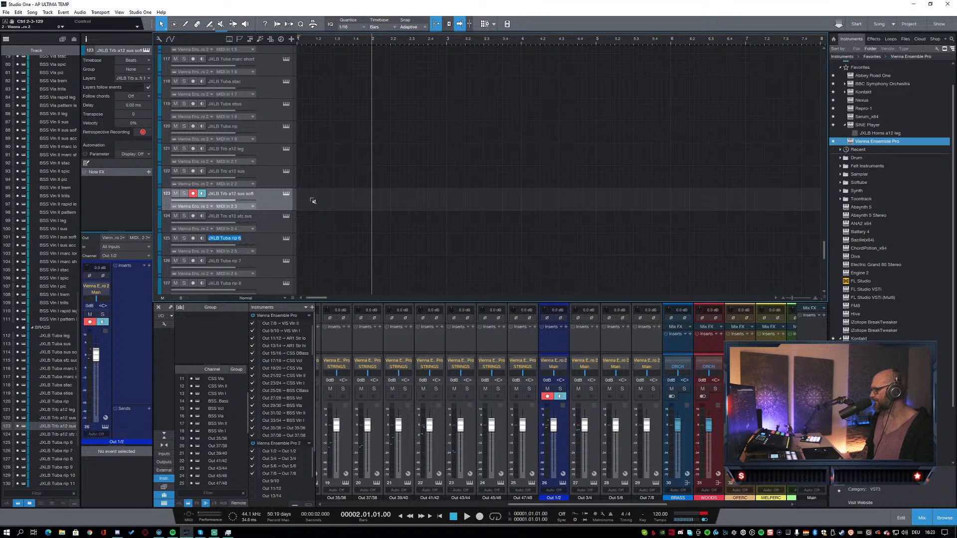
# Step: Rename track 125 as "JXLB Trb a12 marc long"
pyautogui.hotkey('ctrl', 'v')
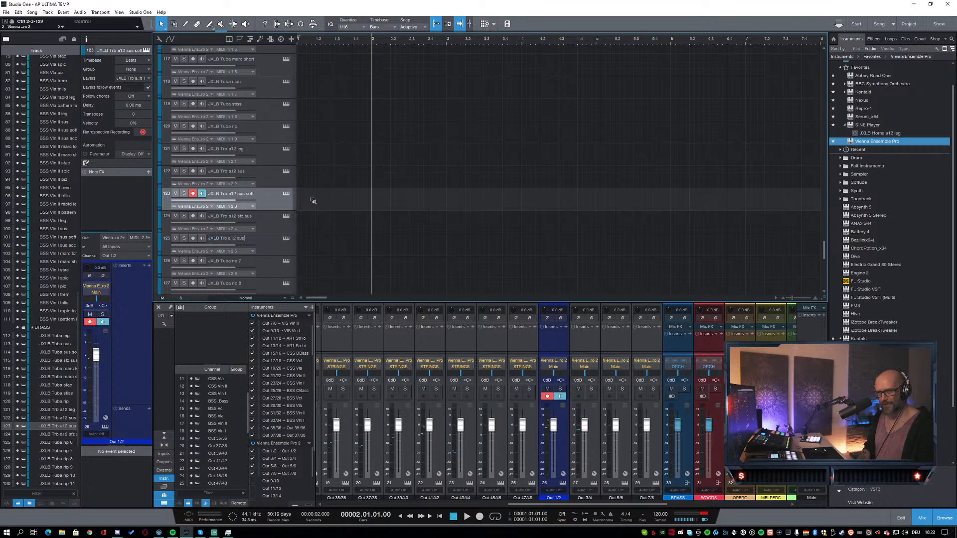
pyautogui.press('BackSpace')
pyautogui.press('BackSpace')
pyautogui.press('BackSpace')
pyautogui.write('marc long')
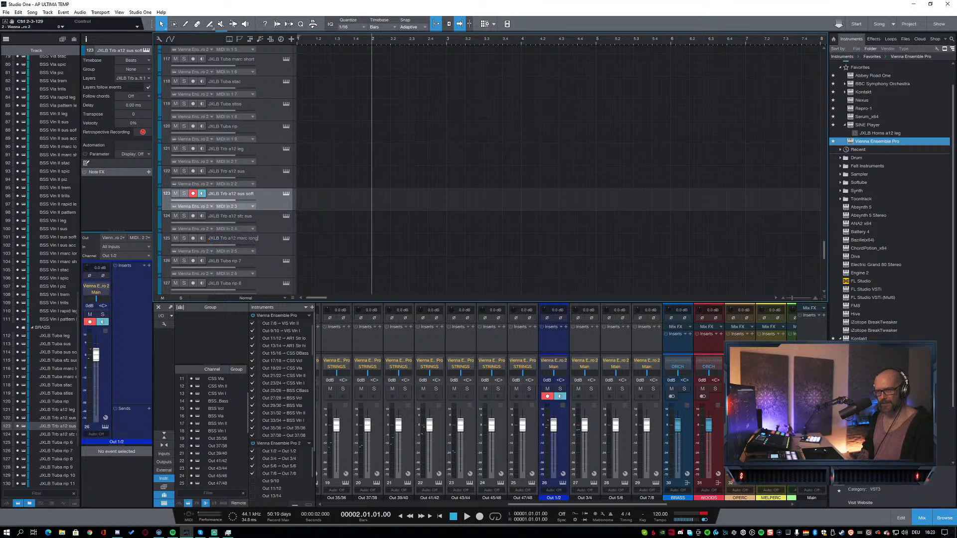
pyautogui.press('Return')
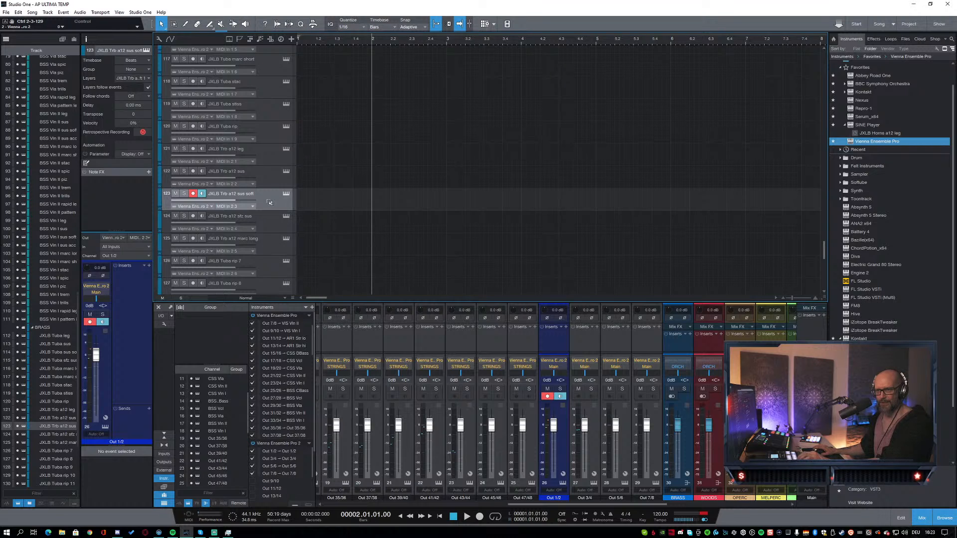
# Step: Rename track 126 as "JXLB Trb a12 marc short"
pyautogui.click(268, 250)
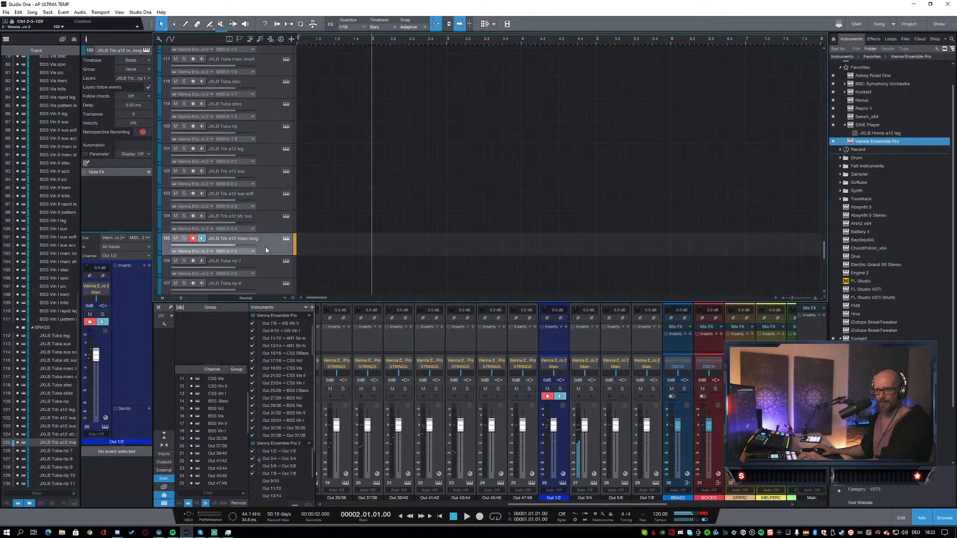
pyautogui.click(267, 275)
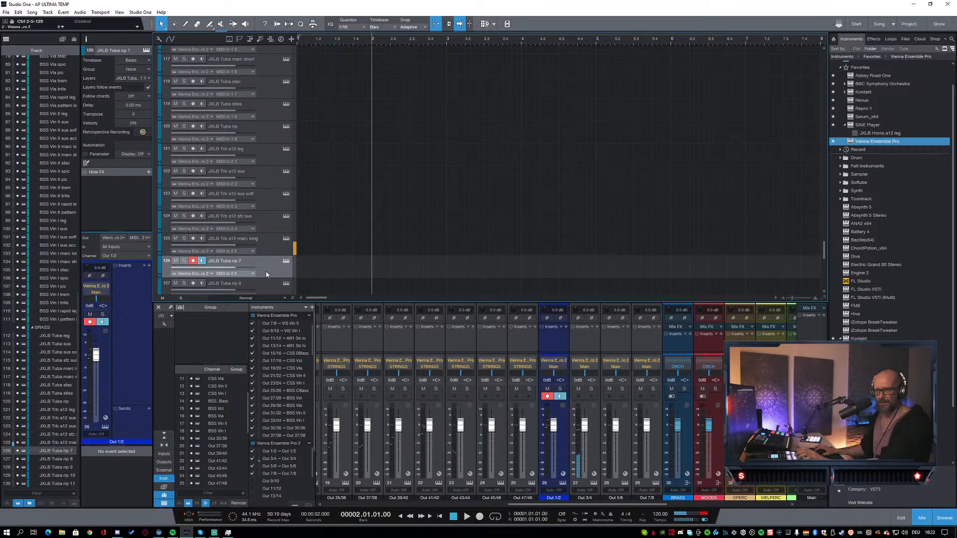
pyautogui.doubleClick(272, 270)
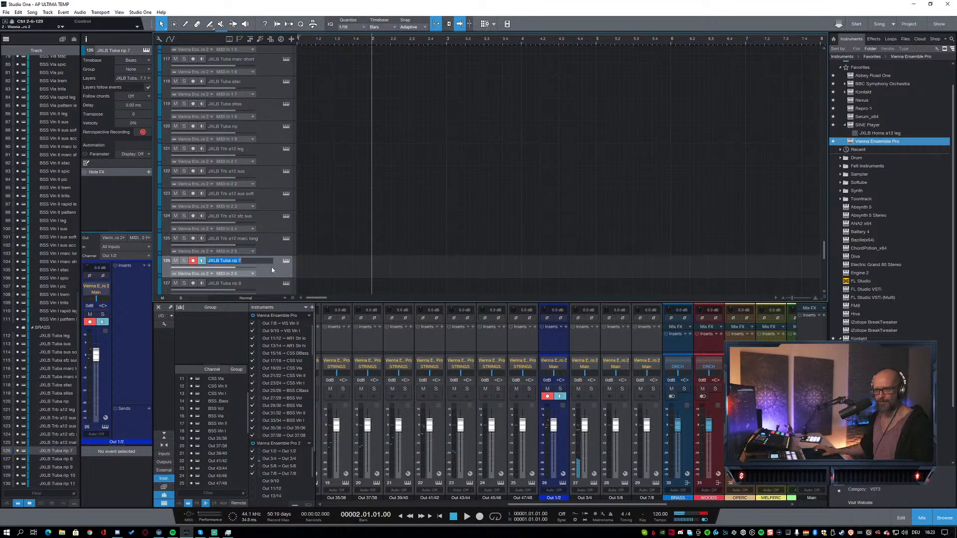
pyautogui.write('JXLB Trb a12 sus')
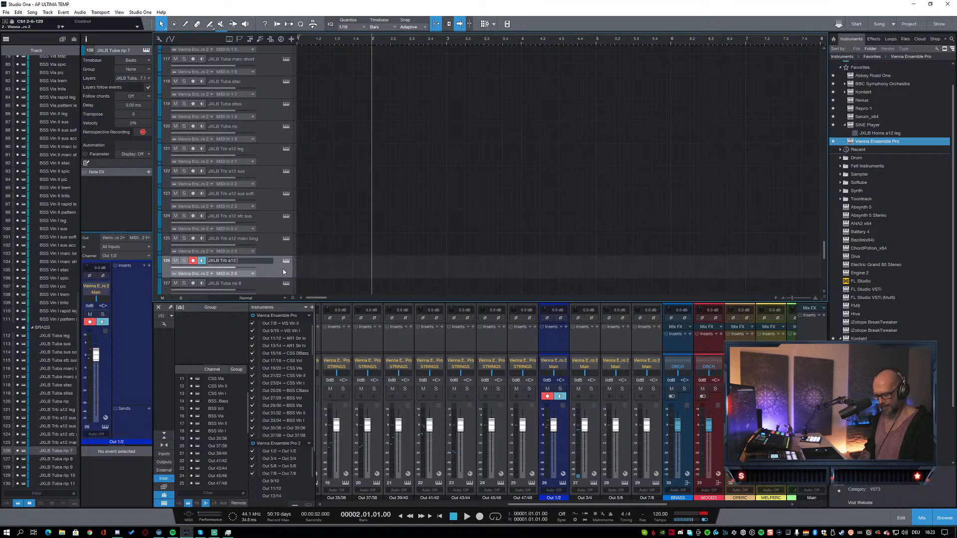
pyautogui.write('marc short')
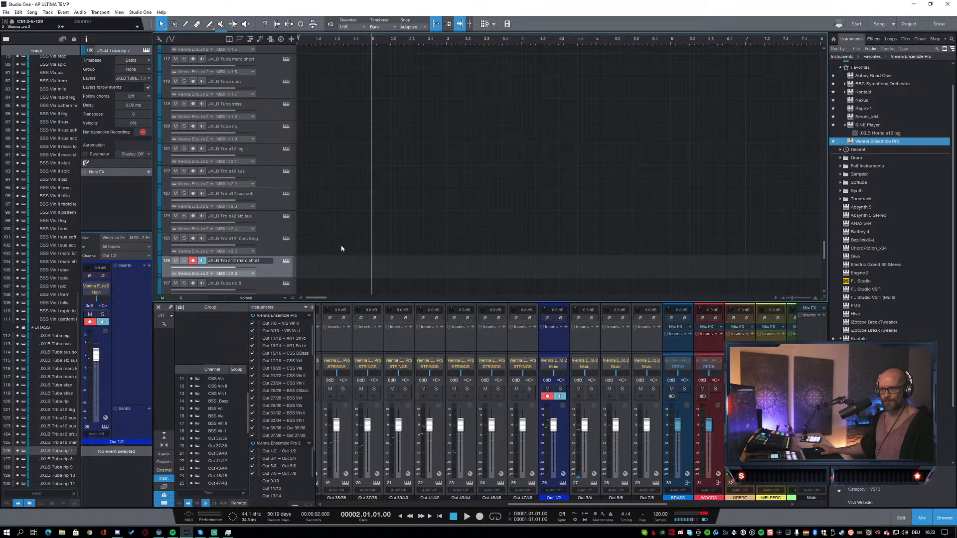
pyautogui.press('Return')
# Step: Rename track 127 as "JXLB Trb a12 stac"
pyautogui.scroll(-3, 367, 248)
pyautogui.doubleClick(237, 223)
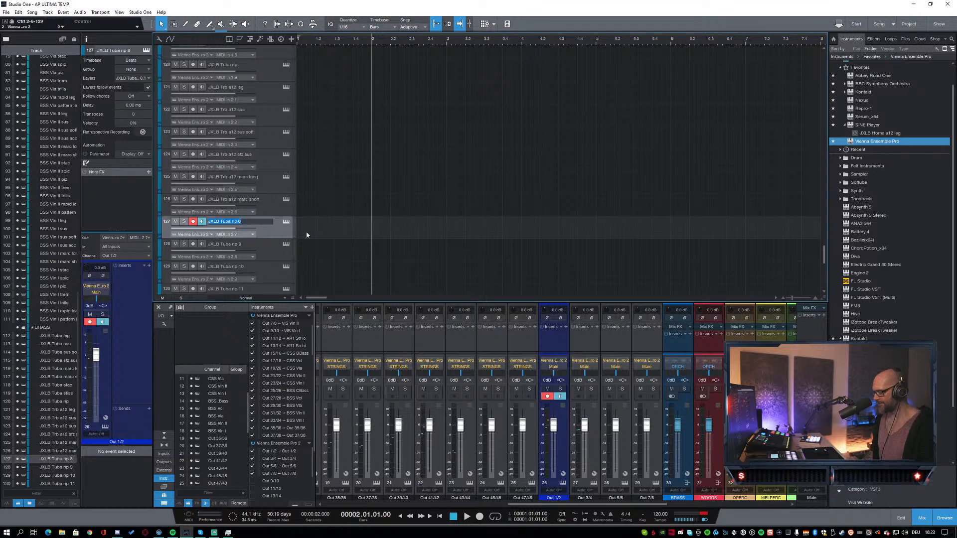
pyautogui.write('s')
pyautogui.press('Home')
pyautogui.write('JXLB Trb a12')
pyautogui.press('End')
pyautogui.write('tac')
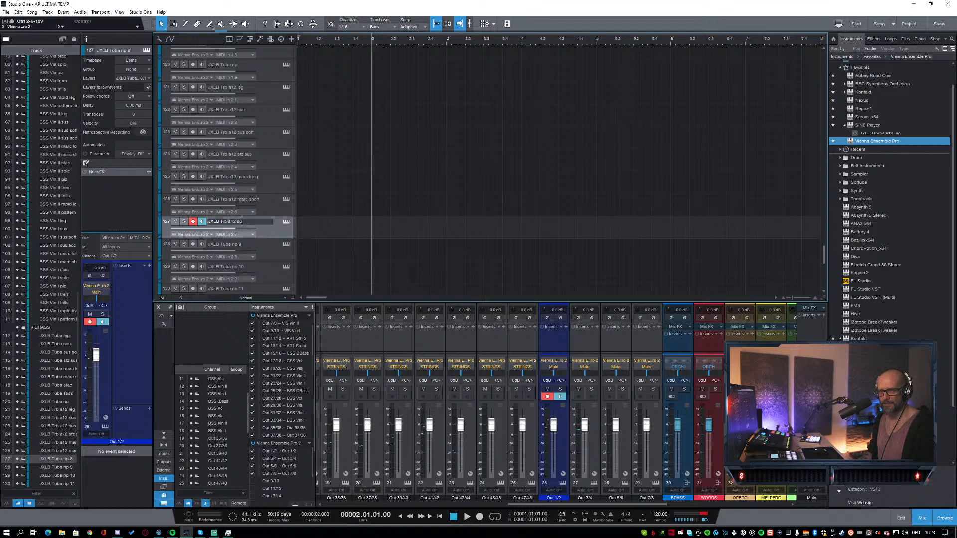
pyautogui.press('Tab')
# Step: Rename track 128 as "JXLB Trb a12 stiss"
pyautogui.write('JXLB Trb a12')
pyautogui.write('su')
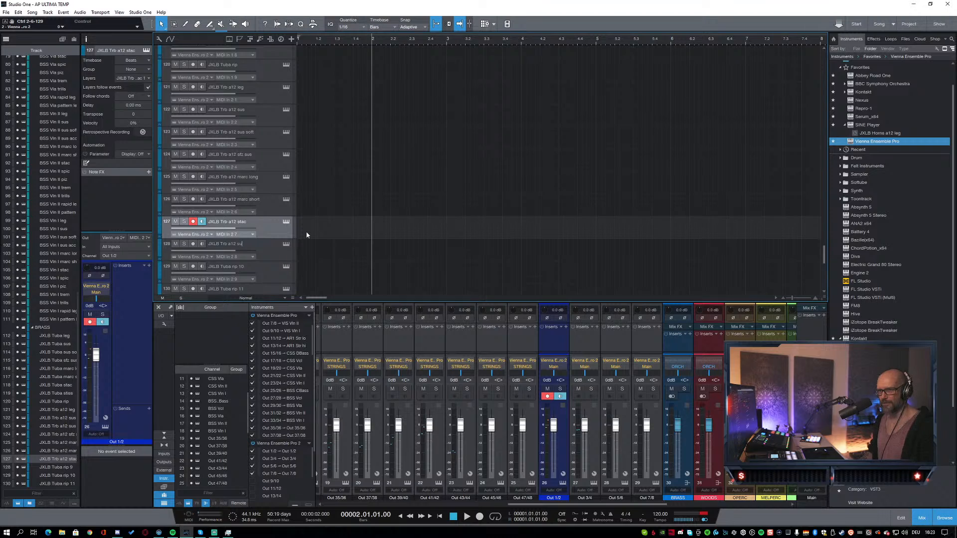
pyautogui.press('BackSpace')
pyautogui.write('tiss')
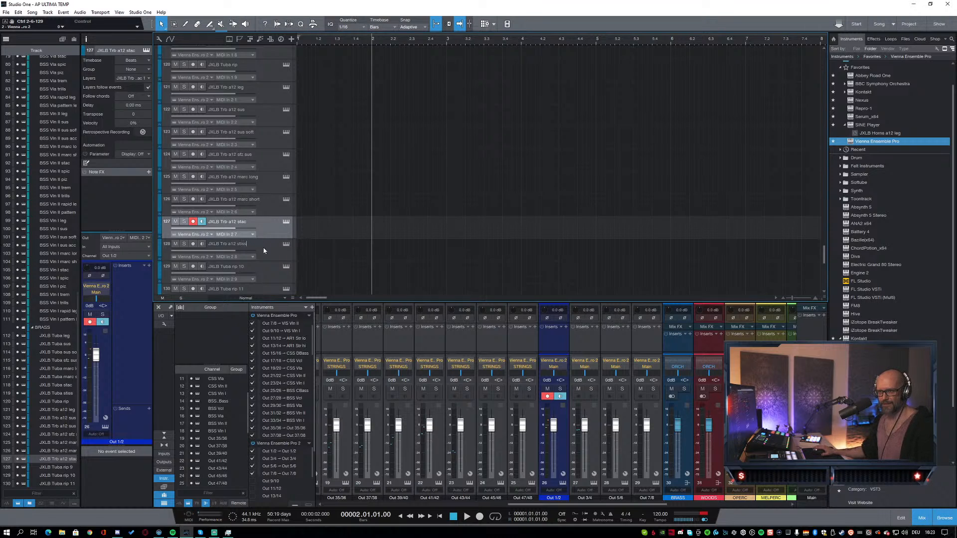
pyautogui.press('Tab')
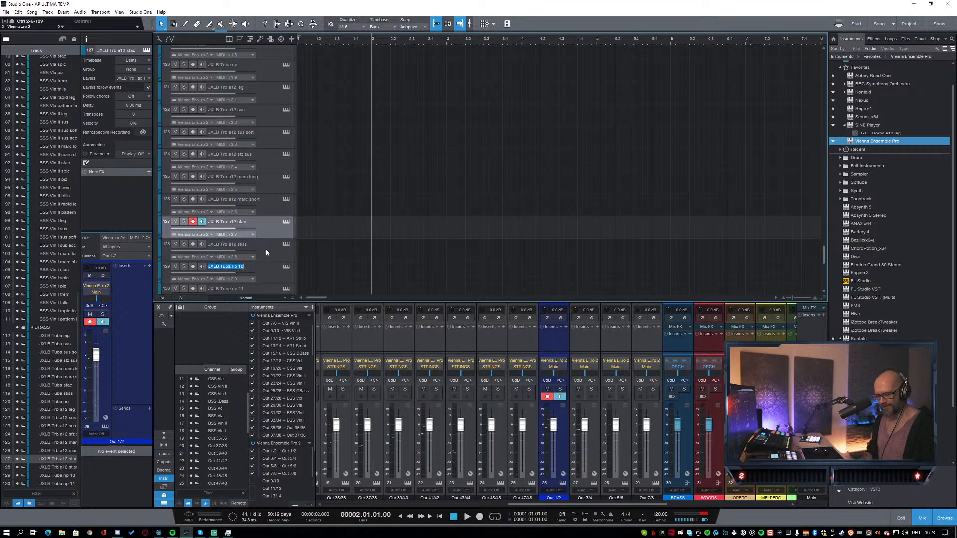
# Step: Rename track 129 as "JXLB Trb a6 rips"
pyautogui.write('JXLB Trb a12 sus')
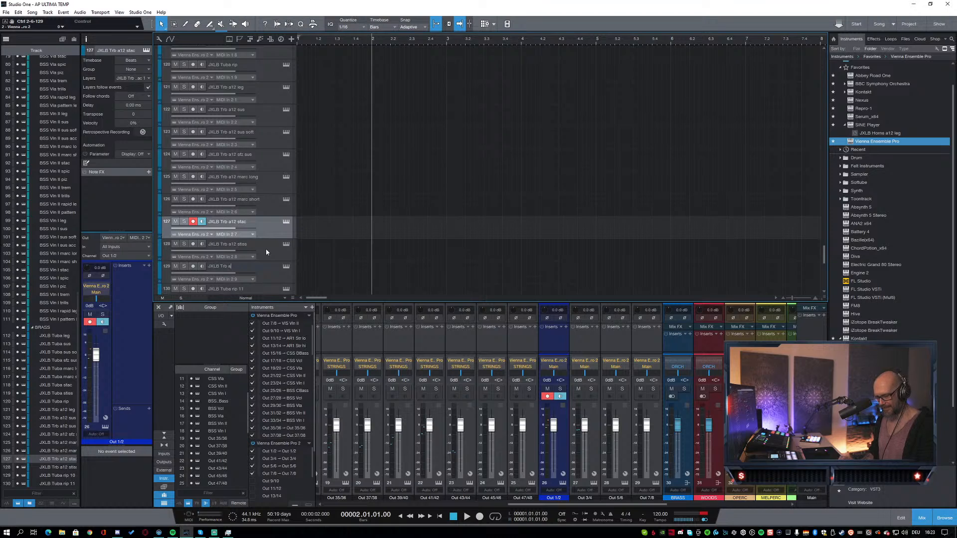
pyautogui.write('ips')
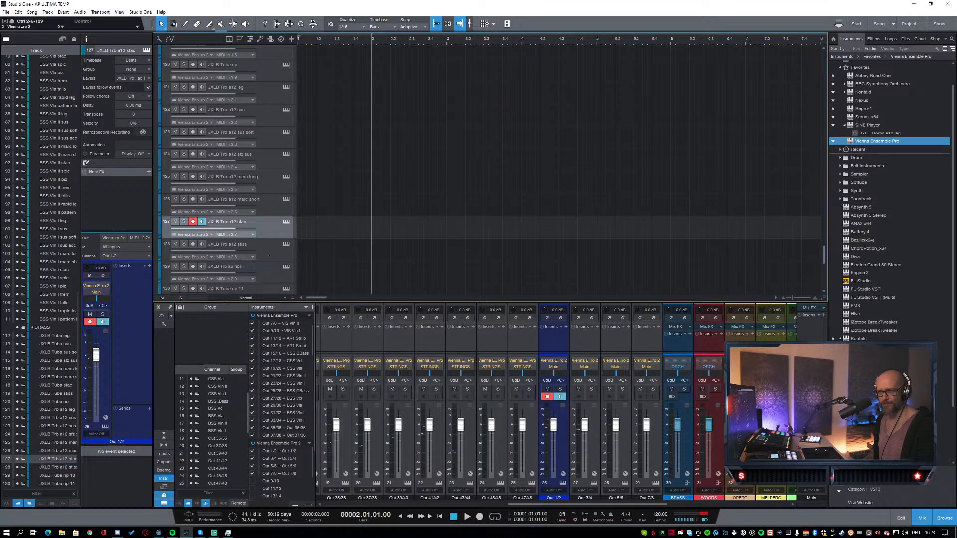
pyautogui.press('Tab')
# Step: Rename track 130 as "JXLB S Trb leg" and select it
pyautogui.write('JXLB Trb a')
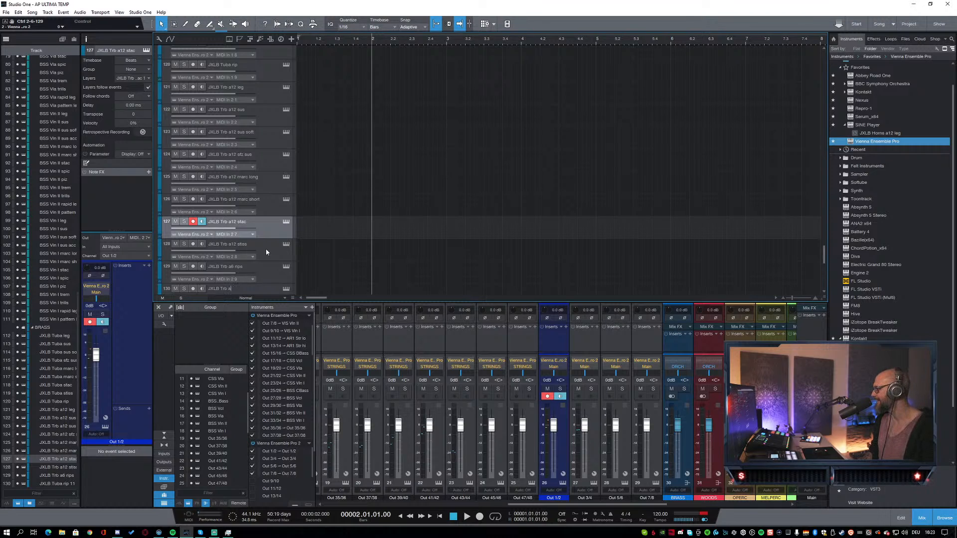
pyautogui.press('BackSpace')
pyautogui.press('BackSpace')
pyautogui.press('BackSpace')
pyautogui.press('BackSpace')
pyautogui.press('BackSpace')
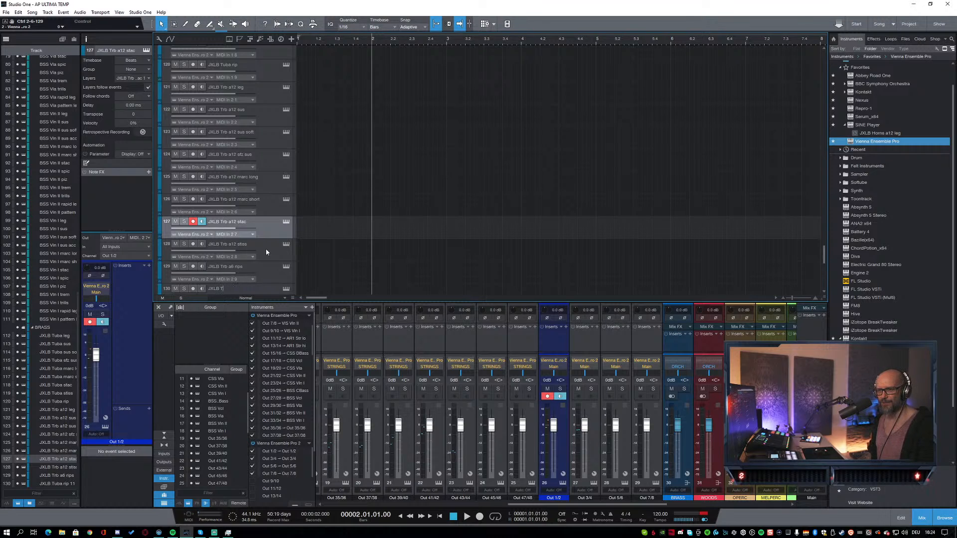
pyautogui.write('S')
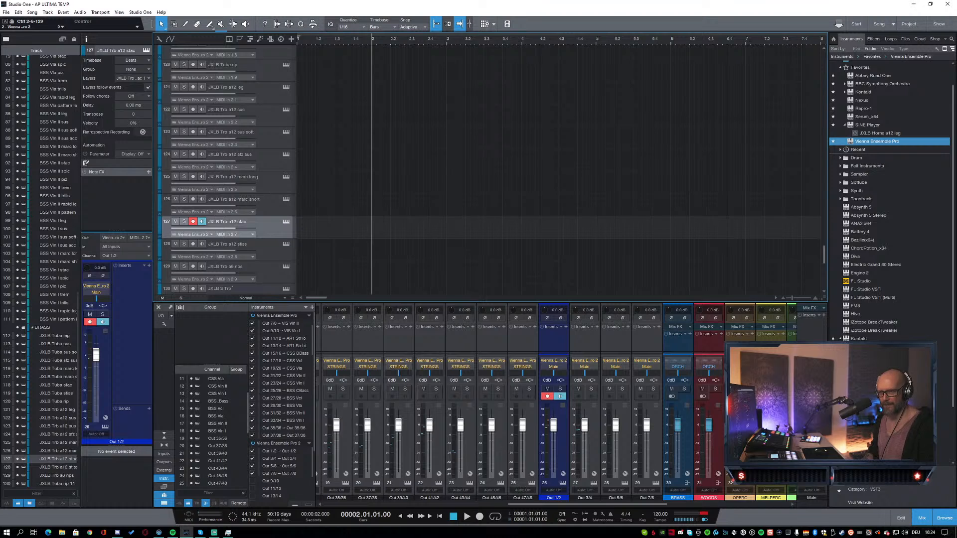
pyautogui.write(' Trb leg')
pyautogui.press('Return')
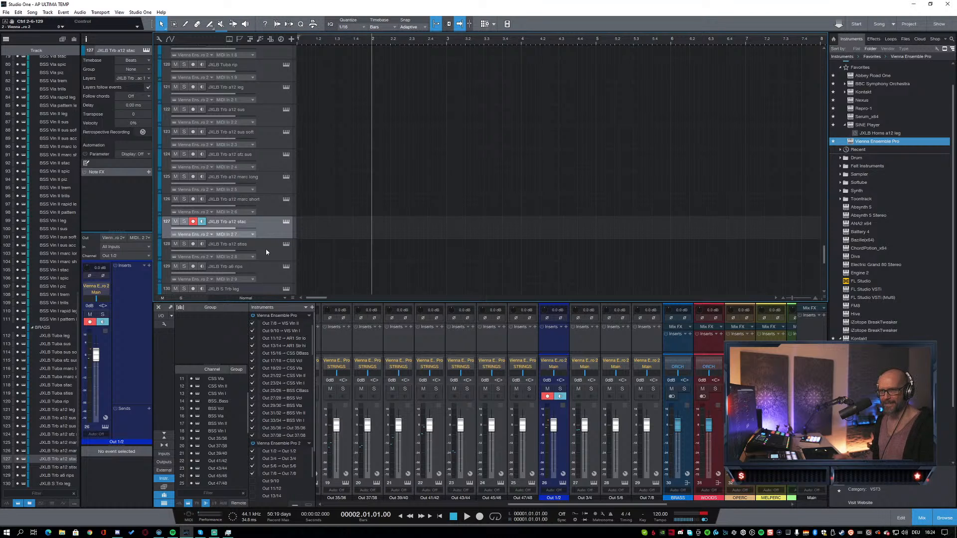
pyautogui.scroll(-1, 325, 247)
pyautogui.click(270, 272)
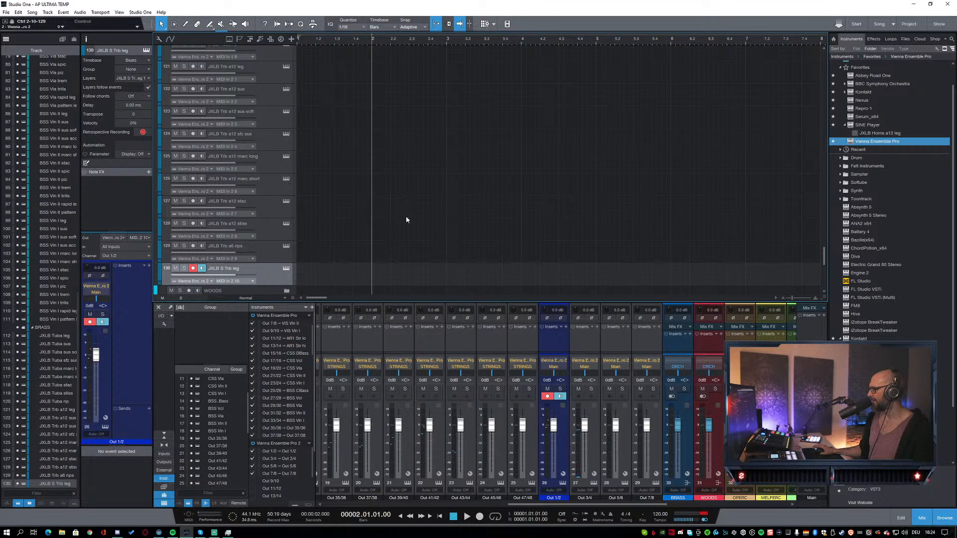
# Step: Go through the tuba and trombone tracks in the BRASS folder and check which mixer channel they belong to
pyautogui.scroll(-3, 420, 217)
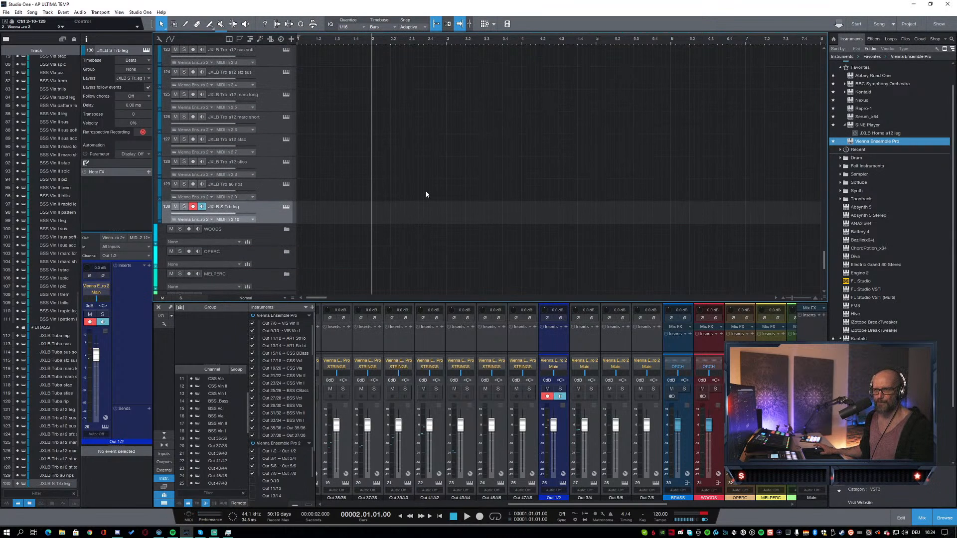
pyautogui.scroll(5, 426, 193)
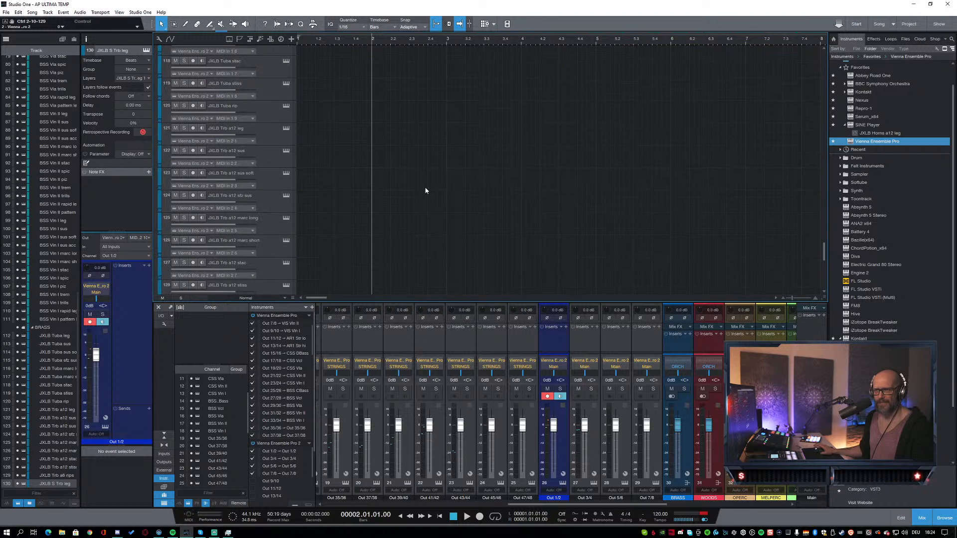
pyautogui.click(271, 134)
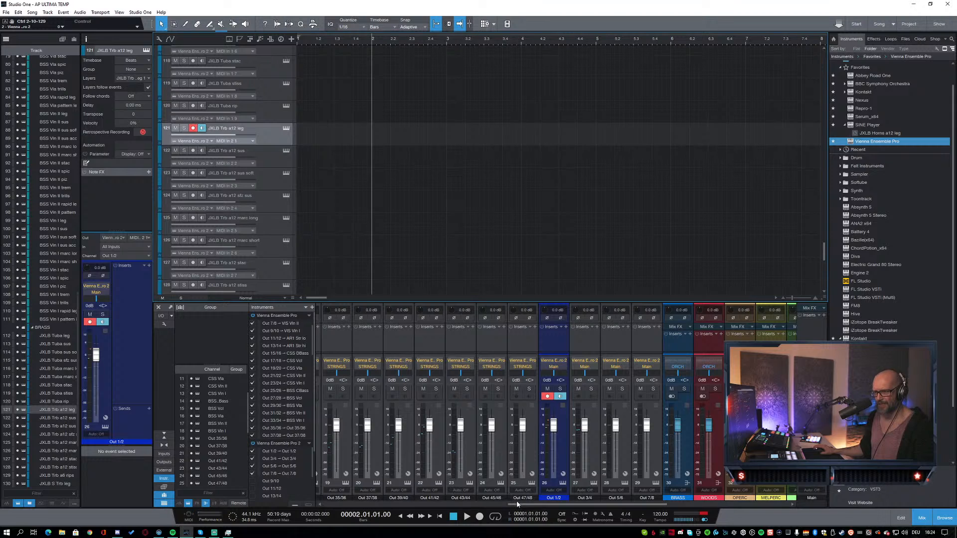
pyautogui.hscroll(2, 583, 502)
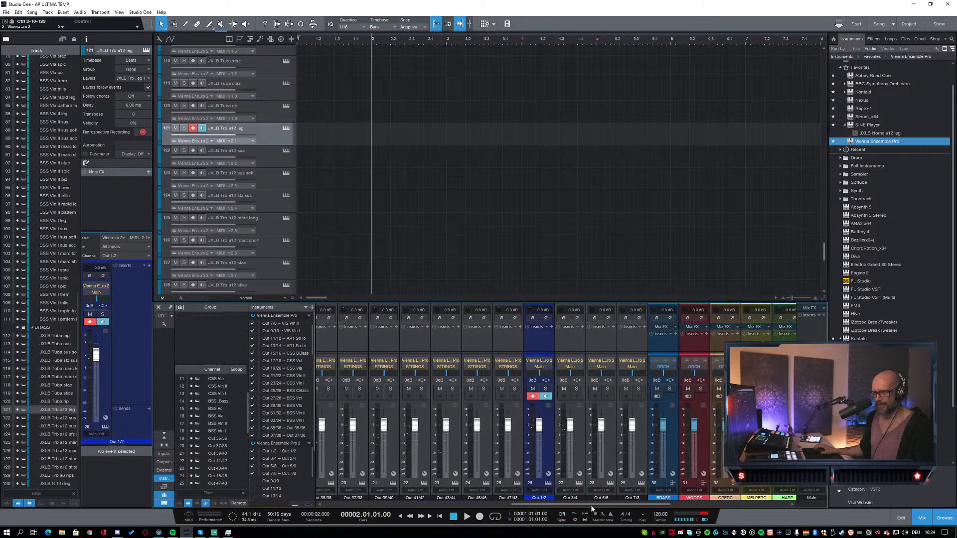
pyautogui.scroll(2, 442, 191)
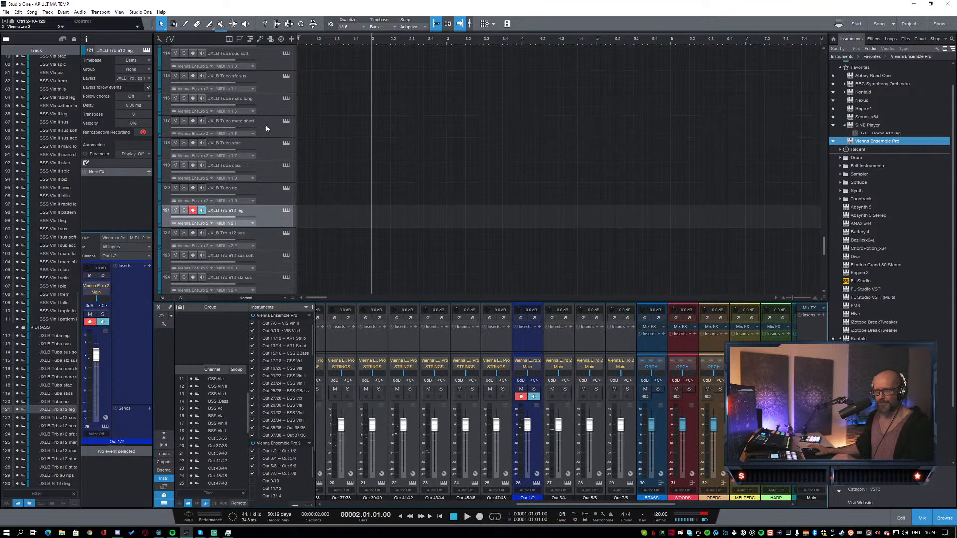
pyautogui.press('Up')
pyautogui.press('Up')
pyautogui.press('Up')
pyautogui.press('Up')
pyautogui.press('Down')
pyautogui.press('Down')
pyautogui.press('Down')
pyautogui.press('Down')
pyautogui.press('Down')
pyautogui.press('Down')
pyautogui.press('Down')
pyautogui.press('Down')
pyautogui.press('Down')
pyautogui.press('Down')
pyautogui.press('Down')
pyautogui.press('Down')
pyautogui.press('Down')
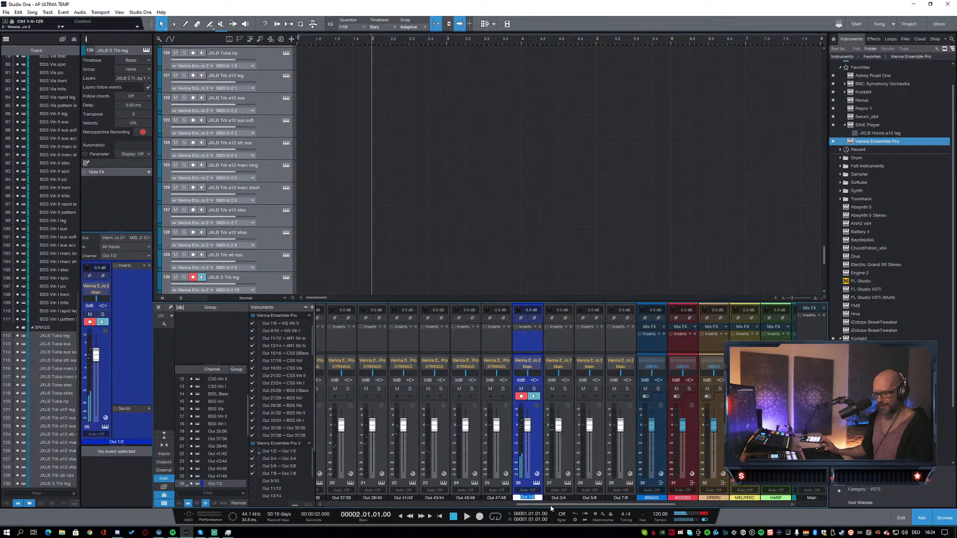
# Step: Rename mixer channel 26, Out 1/2, as "JXLB Tba"
pyautogui.write('JXLB T')
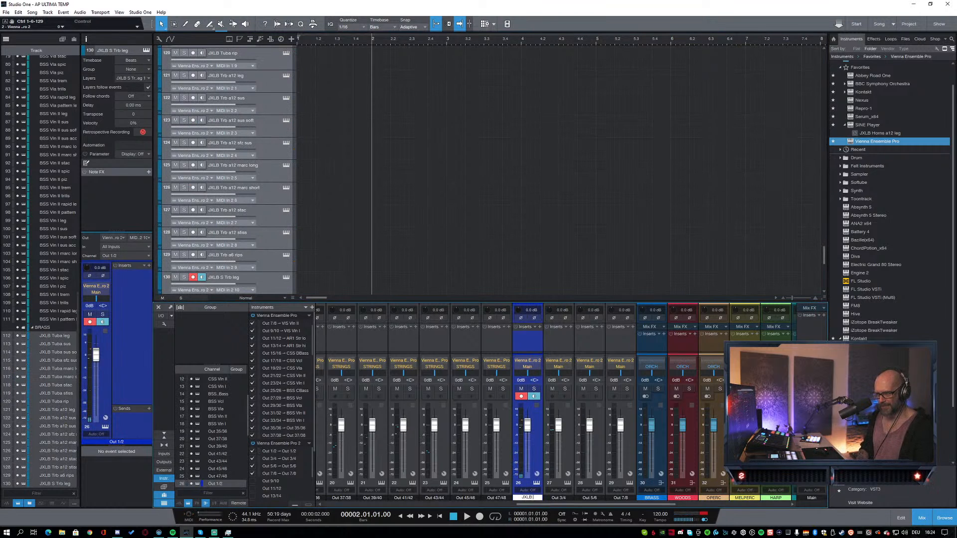
pyautogui.press('BackSpace')
pyautogui.write('ba')
pyautogui.press('Left')
pyautogui.press('Left')
pyautogui.write('T')
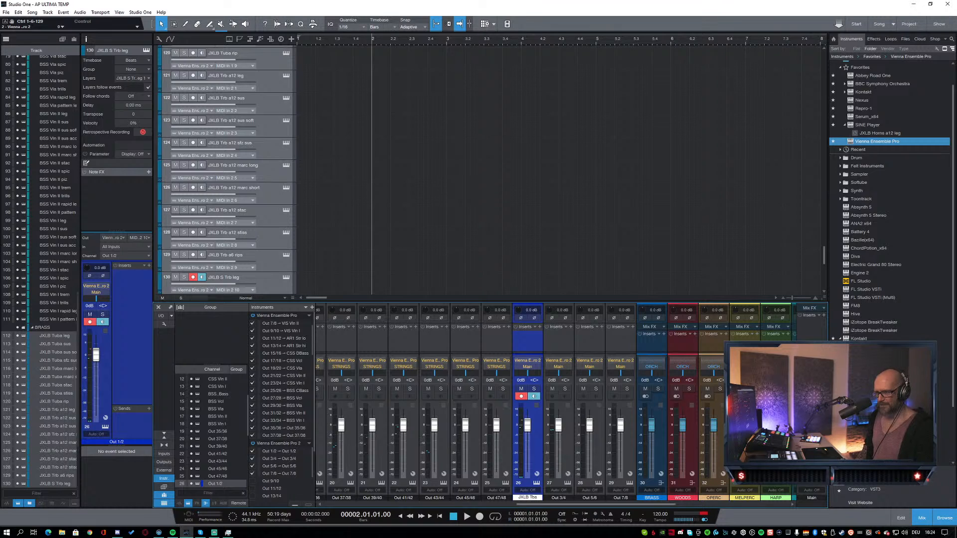
pyautogui.press('Tab')
# Step: Rename the Out 3/4 mixer channel as "JXLB Trb" and the Out 5/6 channel as "JXLB FrH"
pyautogui.write('JX')
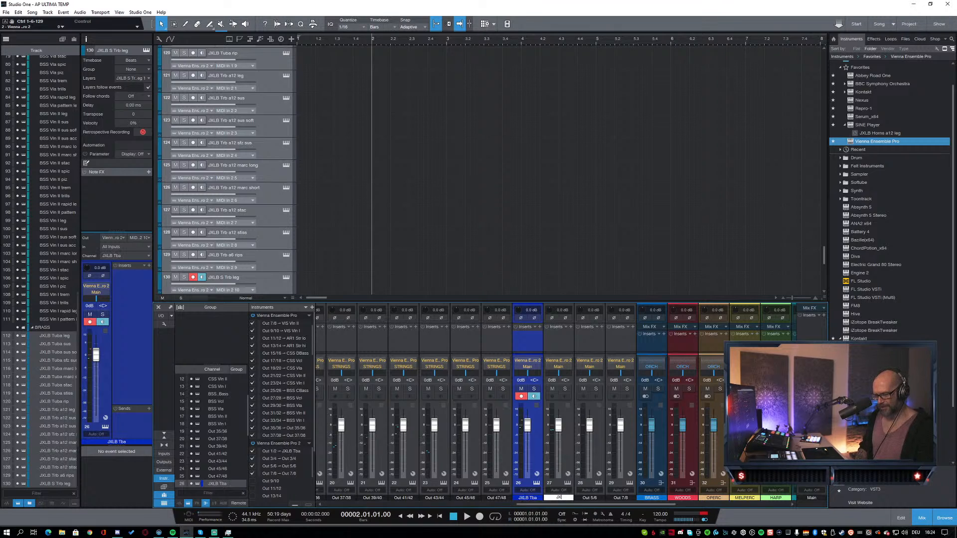
pyautogui.write('LB Trb')
pyautogui.press('Tab')
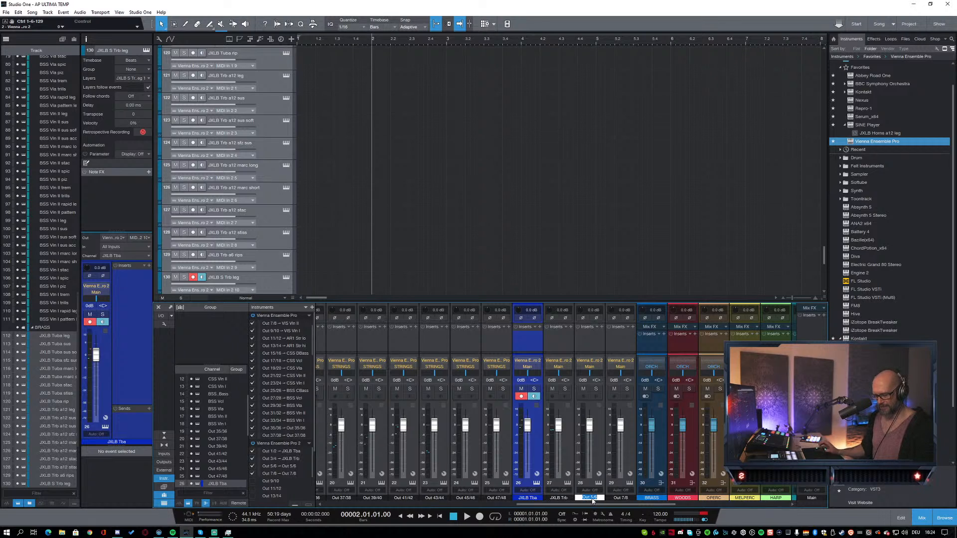
pyautogui.write('JXLB Trb a12 sus')
pyautogui.hotkey('ctrl', 'a')
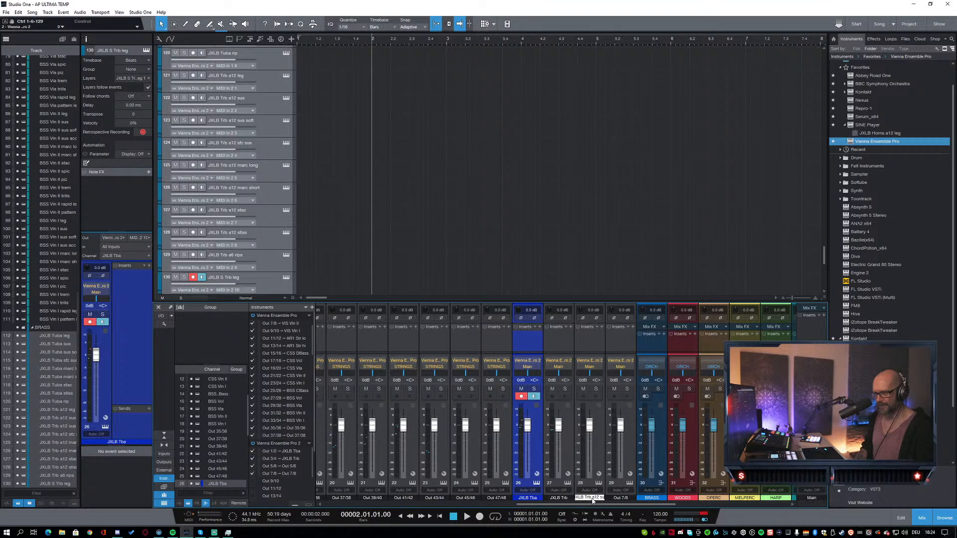
pyautogui.write('JXLB FrH')
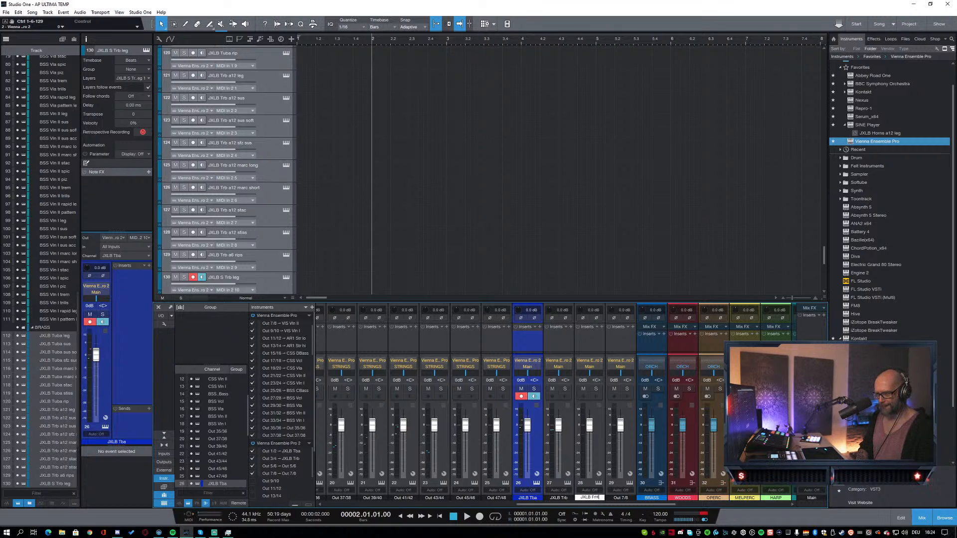
pyautogui.press('Return')
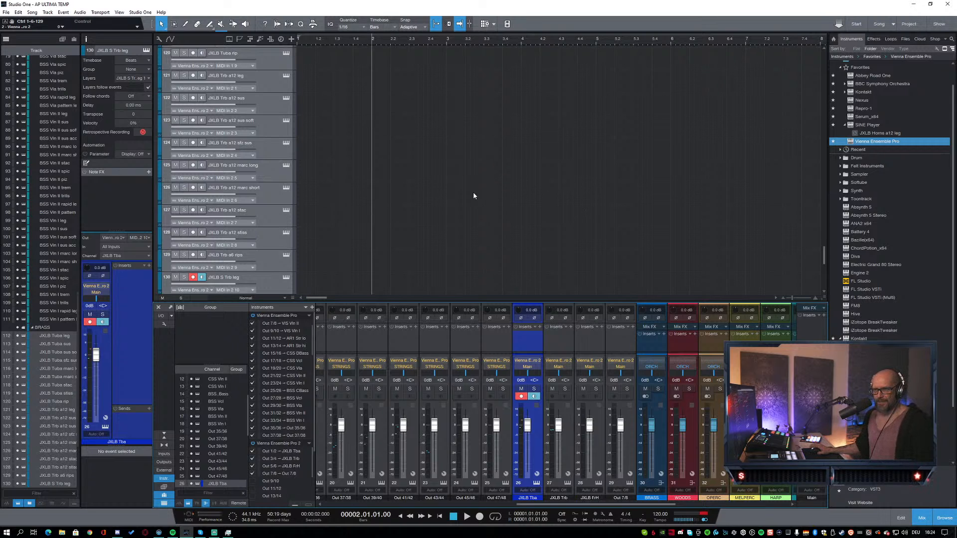
# Step: Select the BRASS folder track and save the song
pyautogui.scroll(-4, 473, 199)
pyautogui.scroll(15, 473, 200)
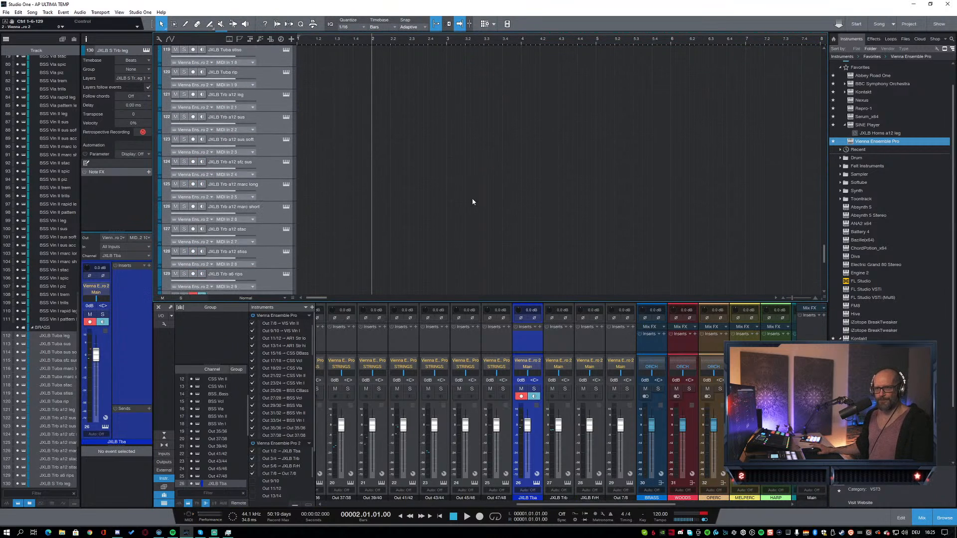
pyautogui.click(292, 166)
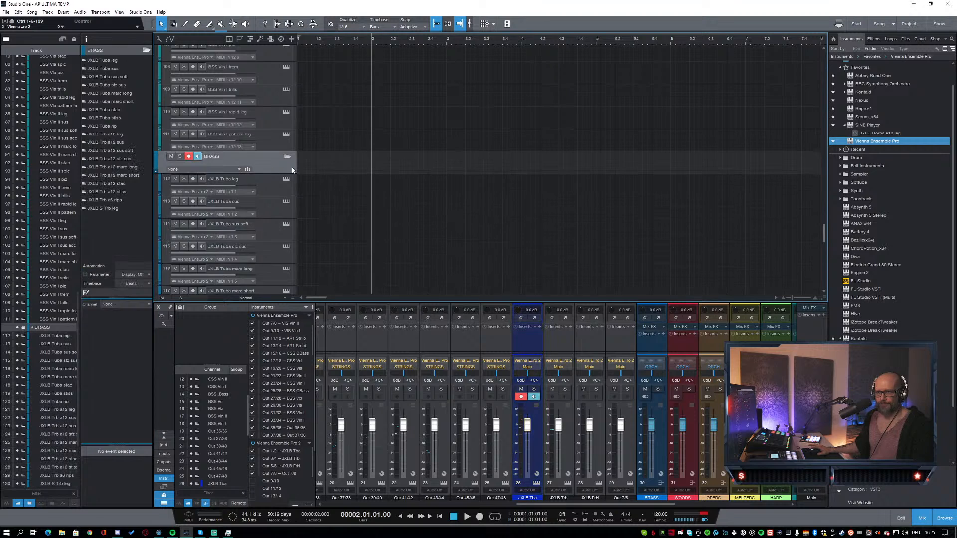
pyautogui.scroll(-15, 459, 185)
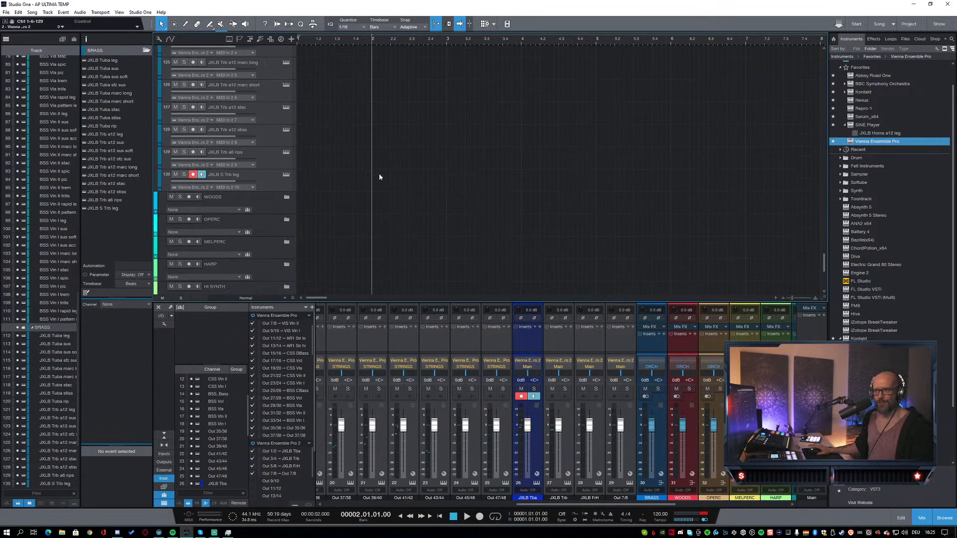
pyautogui.hotkey('ctrl', 's')
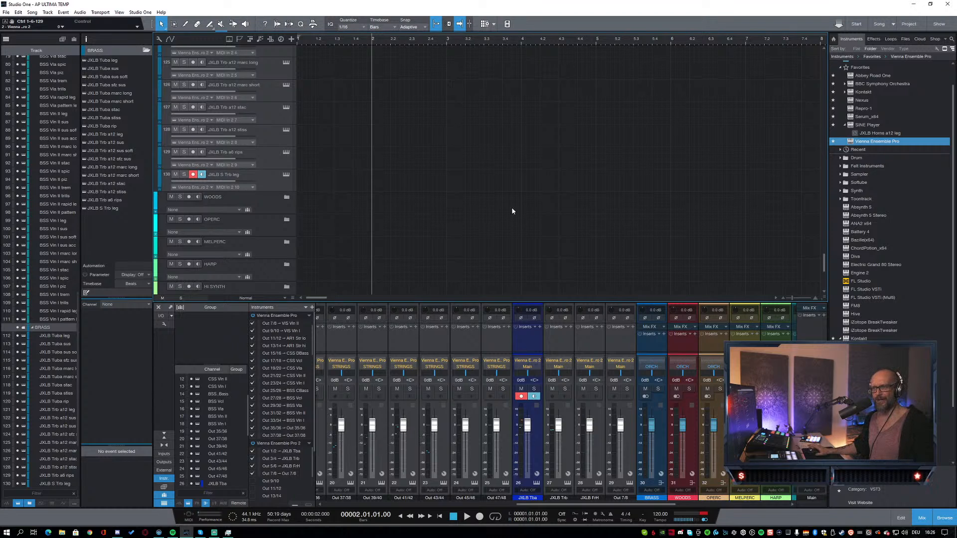
# Step: Collapse the BRASS and STRINGS folder tracks in the track list
pyautogui.scroll(10, 511, 207)
pyautogui.moveTo(823, 237)
pyautogui.mouseDown()
pyautogui.moveTo(823, 204)
pyautogui.moveTo(826, 232)
pyautogui.mouseUp()
pyautogui.click(287, 164)
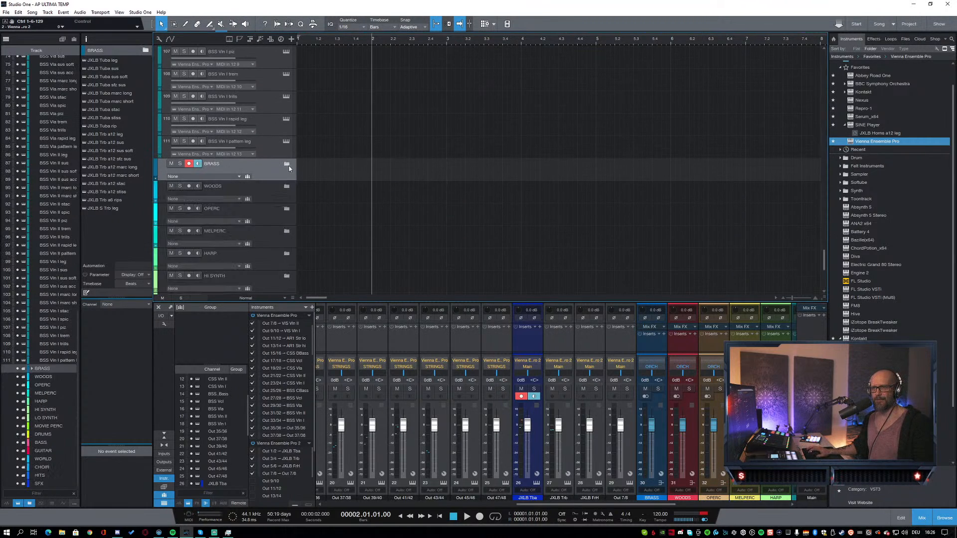
pyautogui.scroll(6, 544, 127)
pyautogui.moveTo(825, 247); pyautogui.dragTo(825, 52)
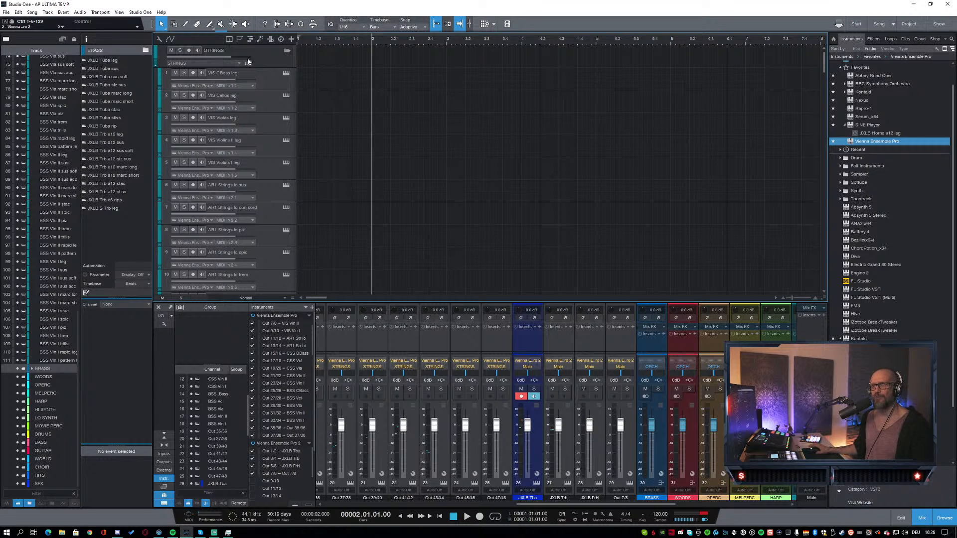
pyautogui.click(268, 58)
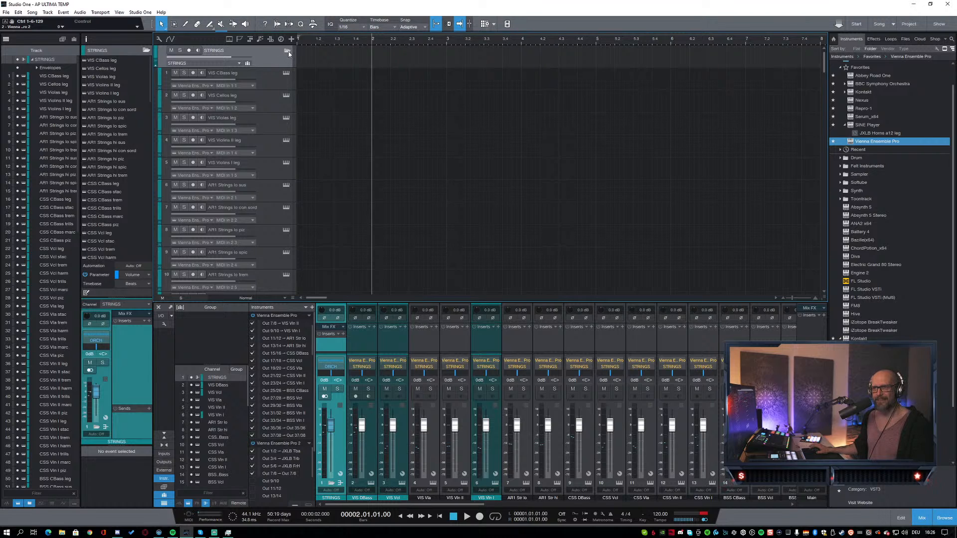
pyautogui.click(287, 51)
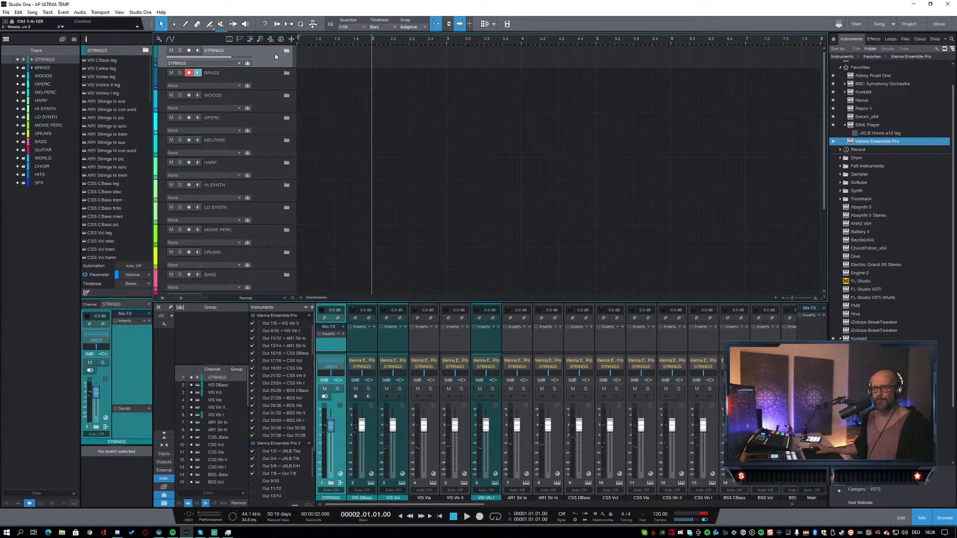
# Step: Add one folder track named "STRINGS TEST" and move it above the STRINGS folder
pyautogui.rightClick(277, 64)
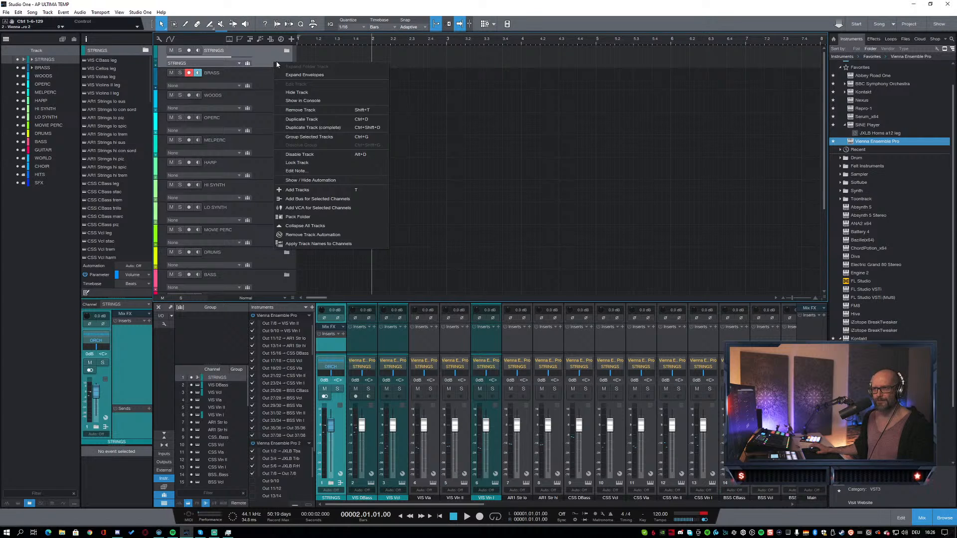
pyautogui.click(400, 121)
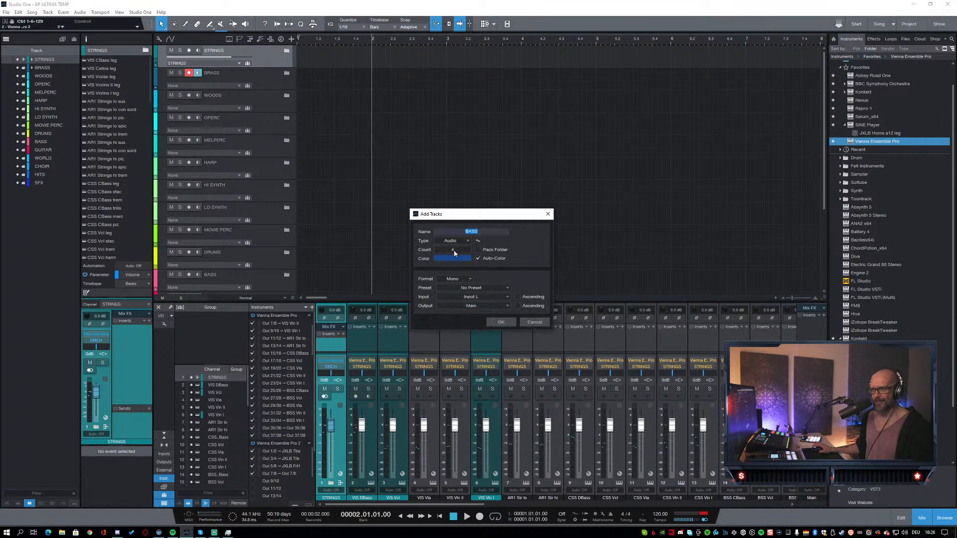
pyautogui.click(456, 241)
pyautogui.click(456, 271)
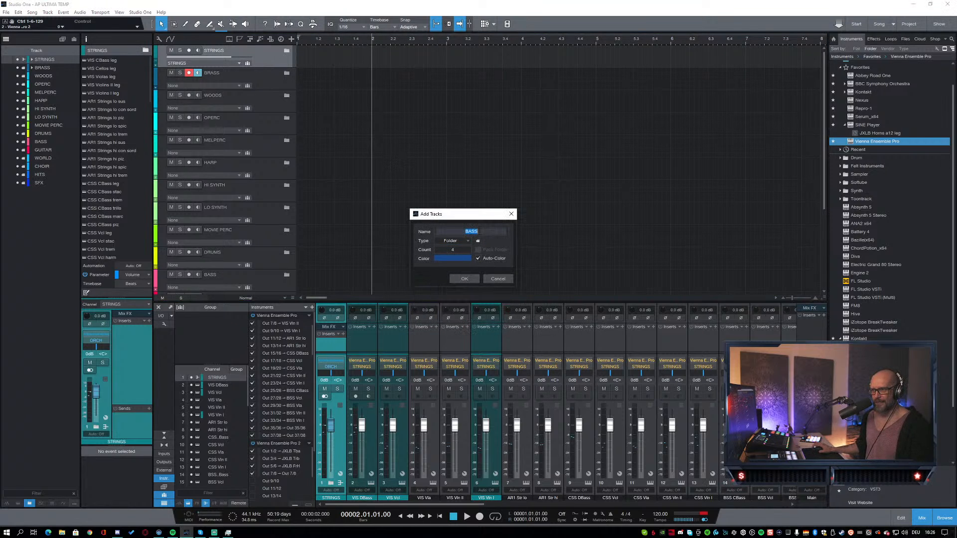
pyautogui.write('STRING')
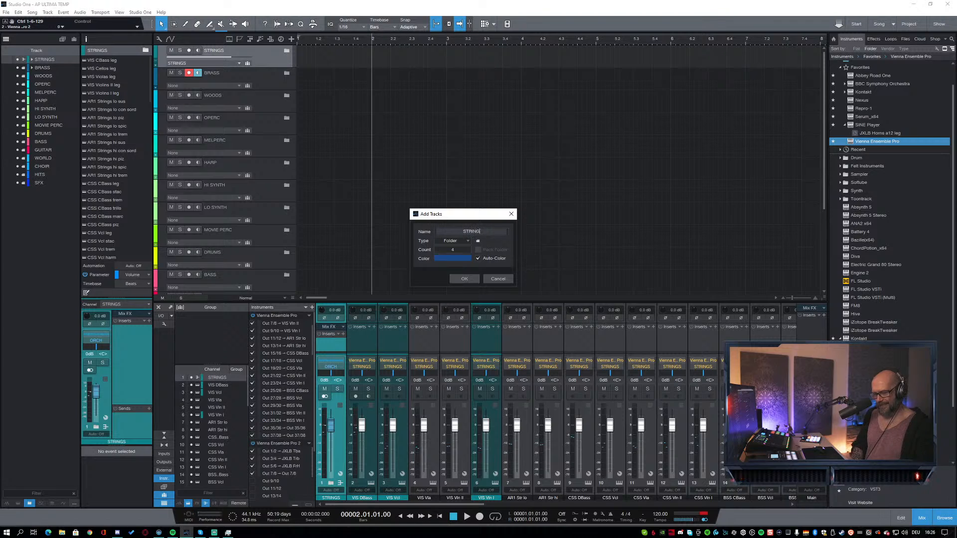
pyautogui.write('S TEST')
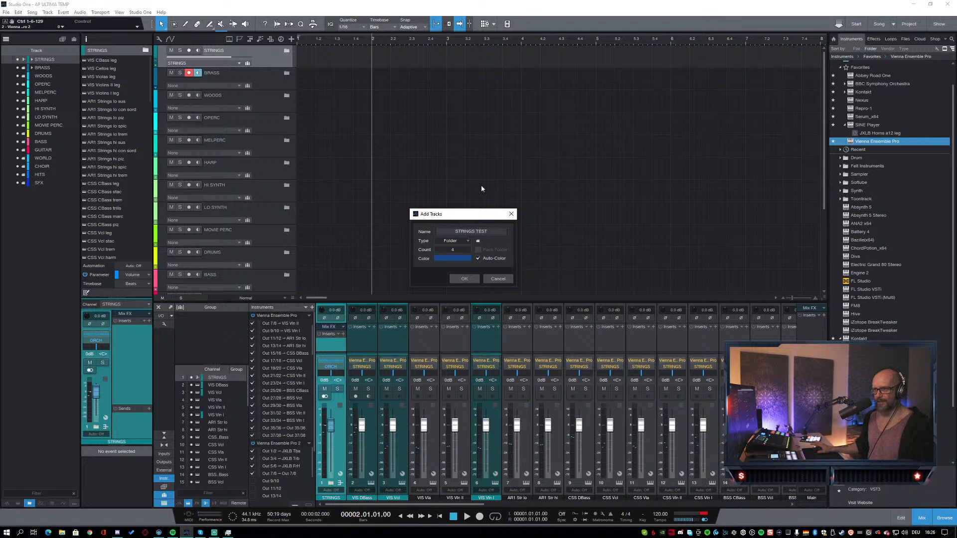
pyautogui.press('Return')
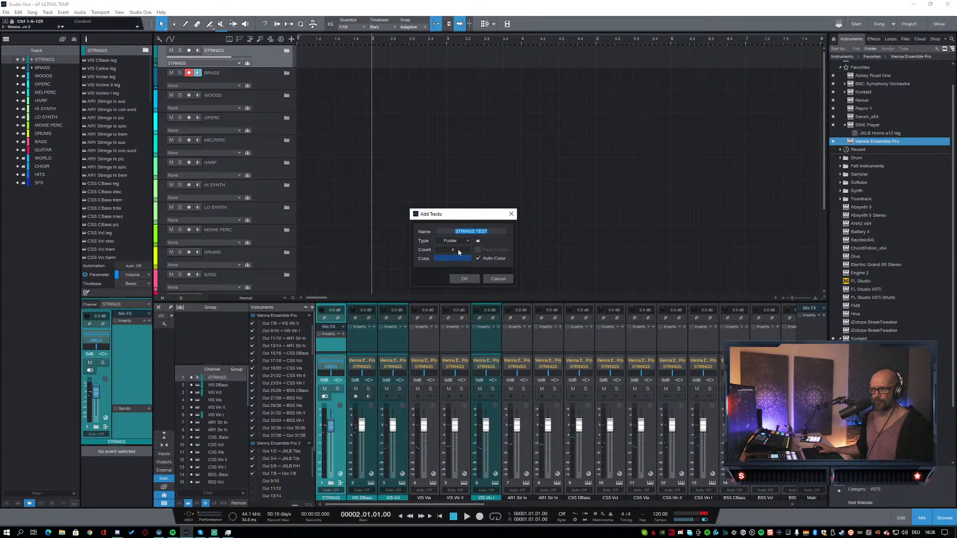
pyautogui.click(458, 251)
pyautogui.write('1')
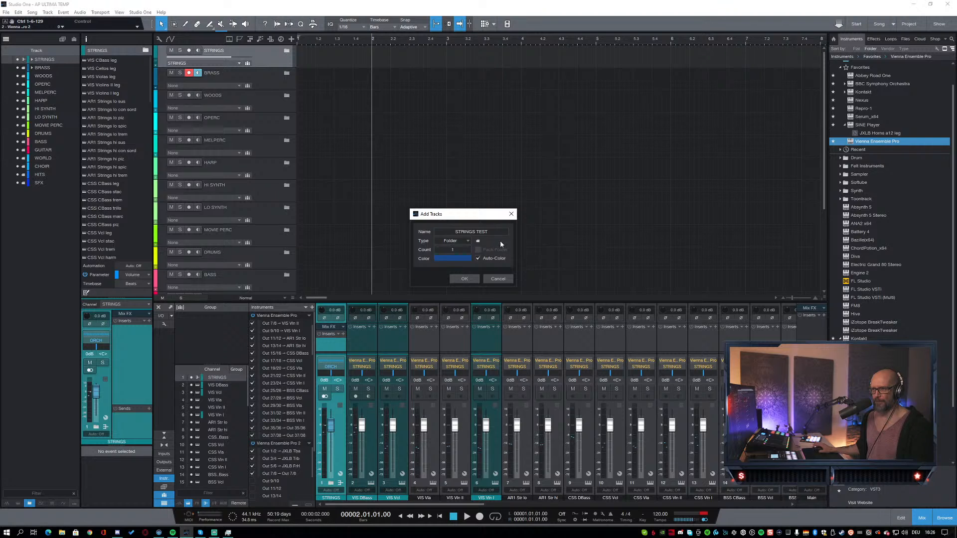
pyautogui.click(464, 280)
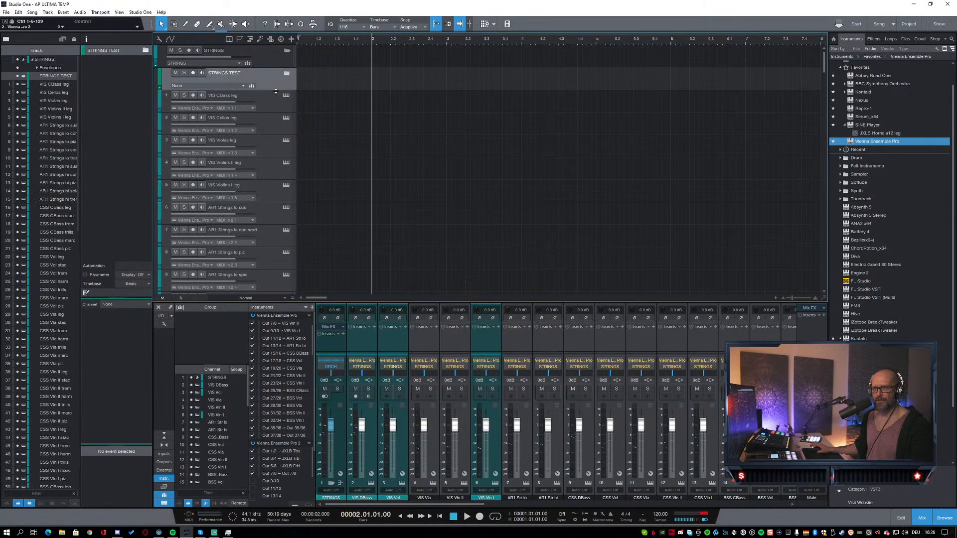
pyautogui.moveTo(267, 75); pyautogui.dragTo(261, 52)
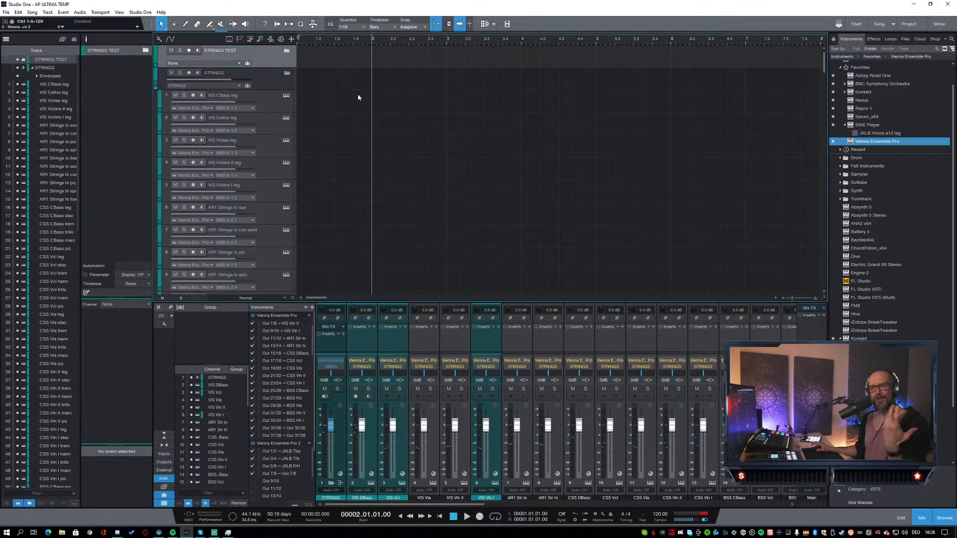
# Step: Move the VIS Violas leg, VIS Violins II leg and VIS Violins I leg tracks from the STRINGS folder into STRINGS TEST
pyautogui.click(268, 83)
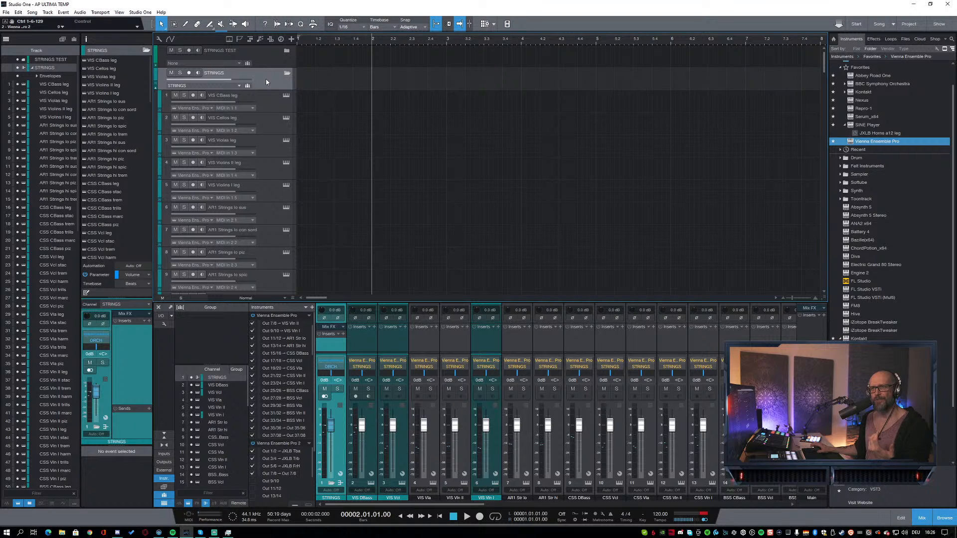
pyautogui.click(267, 105)
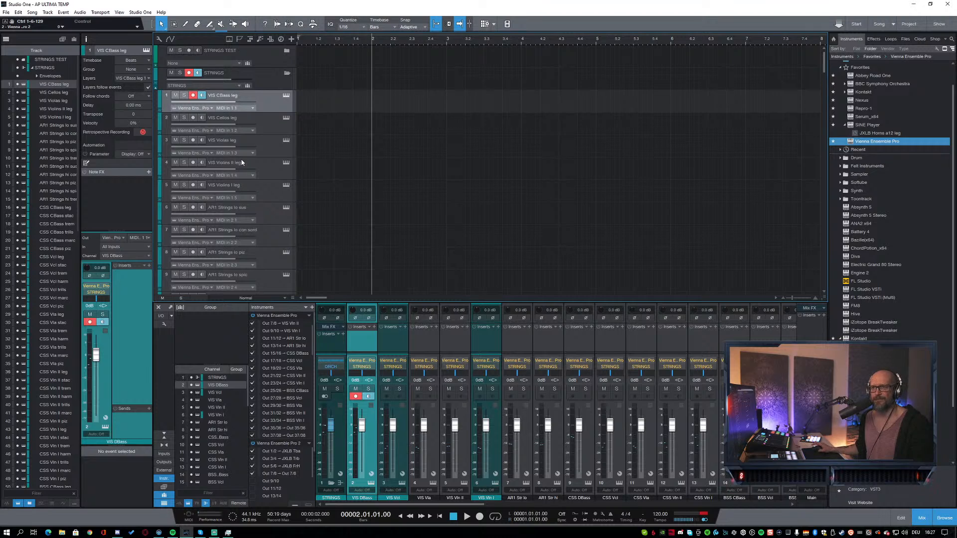
pyautogui.click(269, 146)
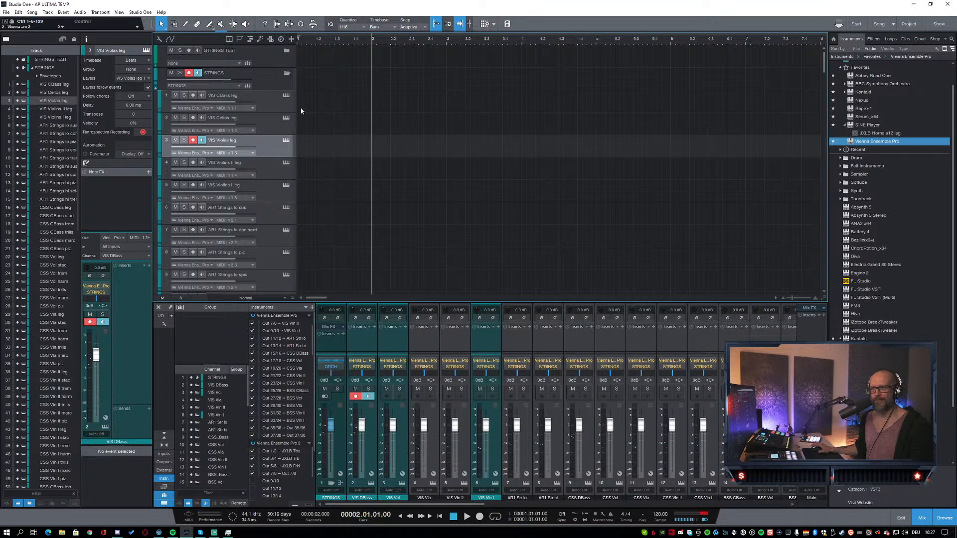
pyautogui.keyDown('shift'); pyautogui.click(261, 191); pyautogui.keyUp('shift')
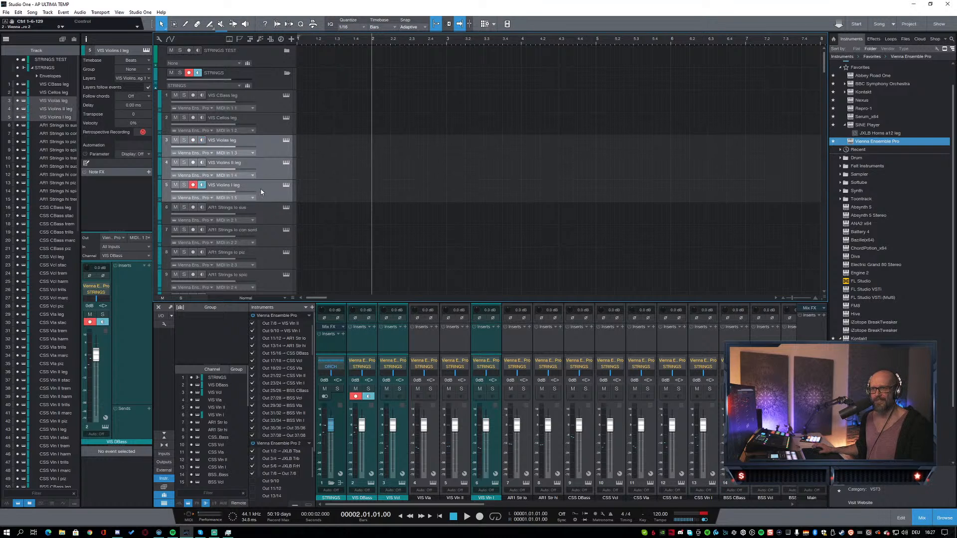
pyautogui.moveTo(263, 145); pyautogui.dragTo(265, 58)
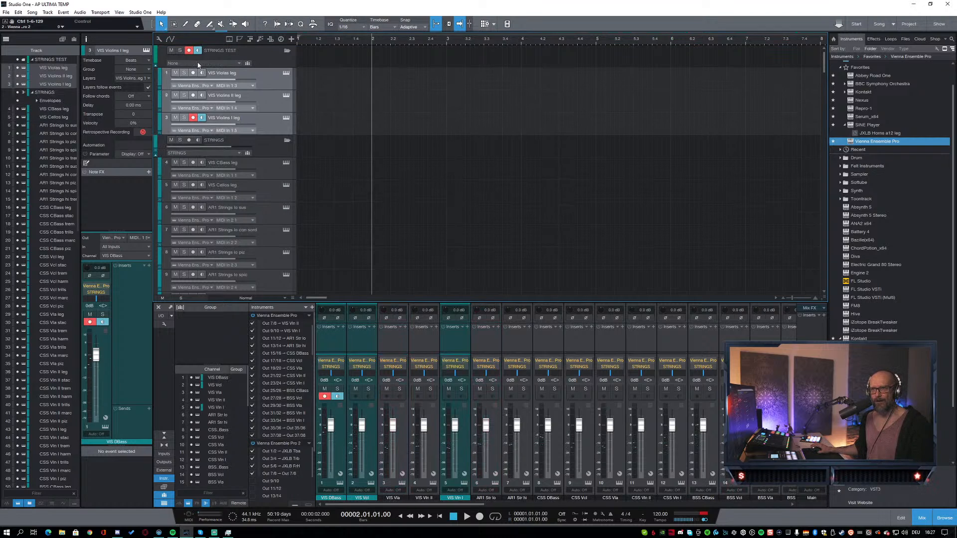
# Step: Assign the STRINGS TEST folder to the BRASS bus and check the routing of its tracks in the mixer
pyautogui.click(238, 64)
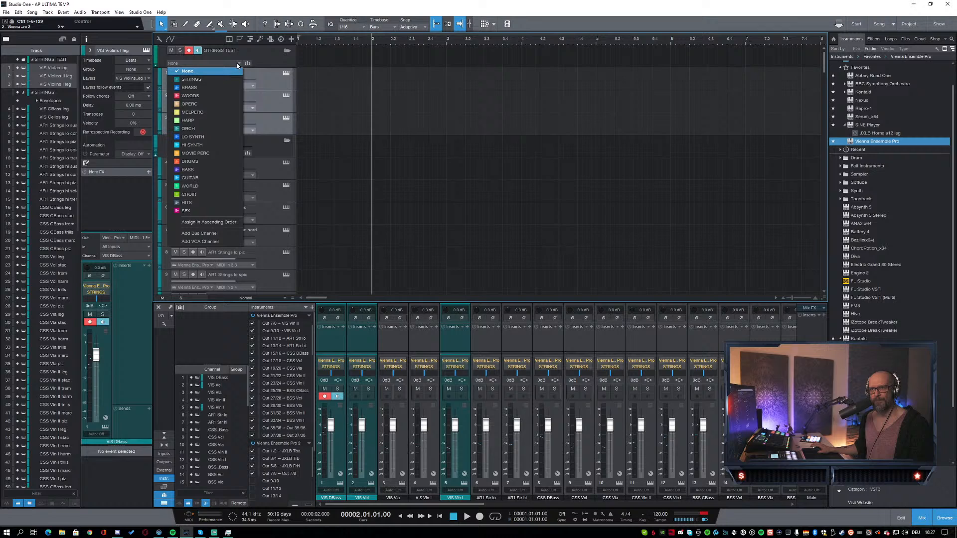
pyautogui.click(197, 87)
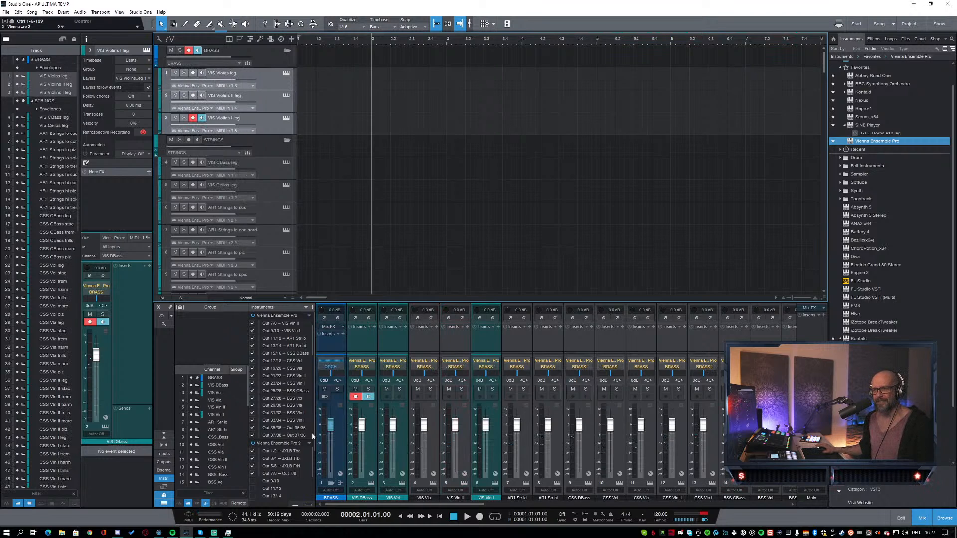
pyautogui.click(278, 85)
pyautogui.click(270, 105)
pyautogui.click(265, 124)
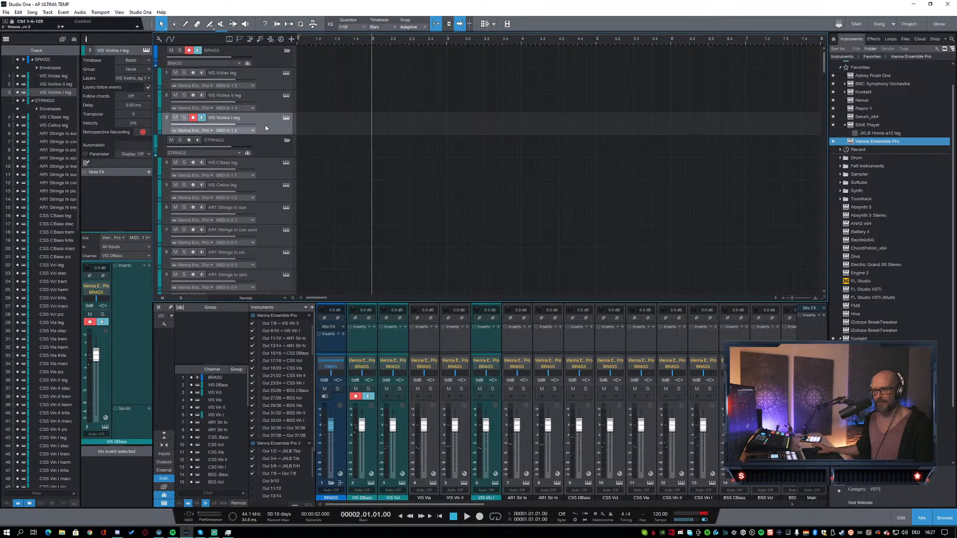
pyautogui.moveTo(349, 504); pyautogui.dragTo(604, 522)
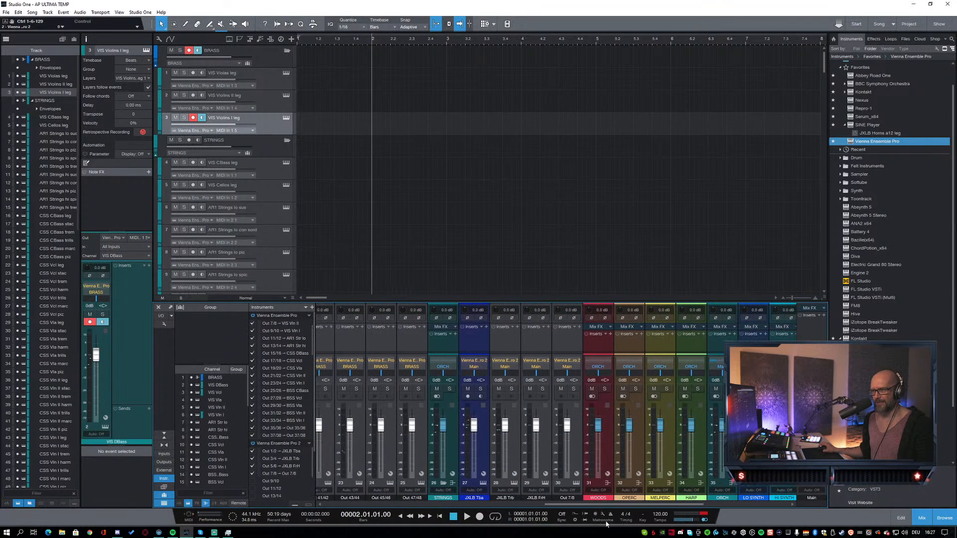
pyautogui.click(267, 105)
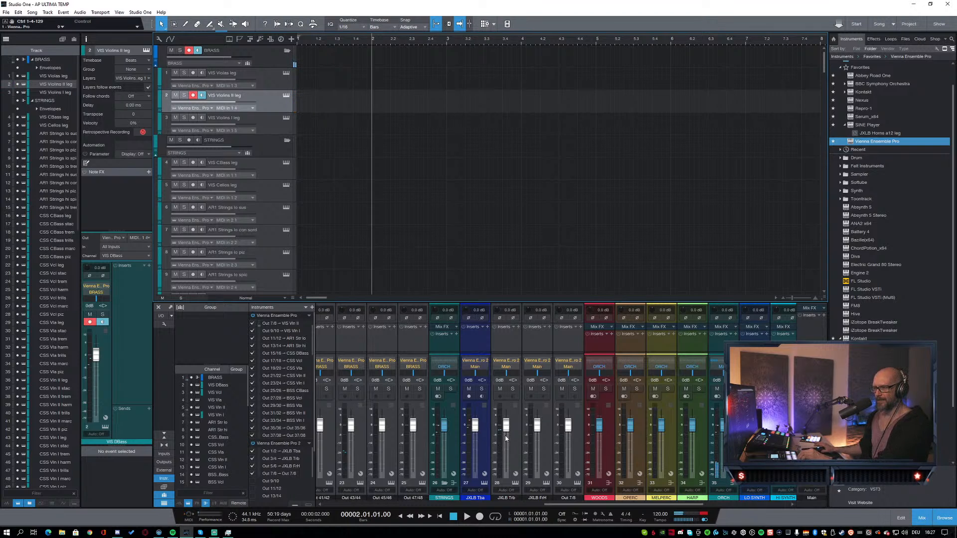
pyautogui.moveTo(561, 508); pyautogui.dragTo(329, 508)
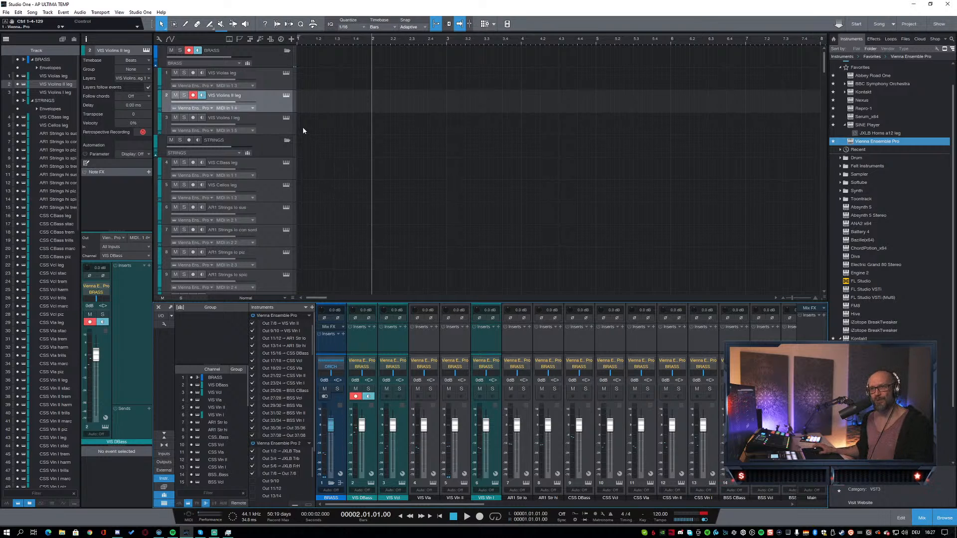
# Step: Move the three VIS viola and violin tracks back into the STRINGS folder, below VIS Cellos leg
pyautogui.click(268, 80)
pyautogui.keyDown('shift'); pyautogui.click(271, 118); pyautogui.keyUp('shift')
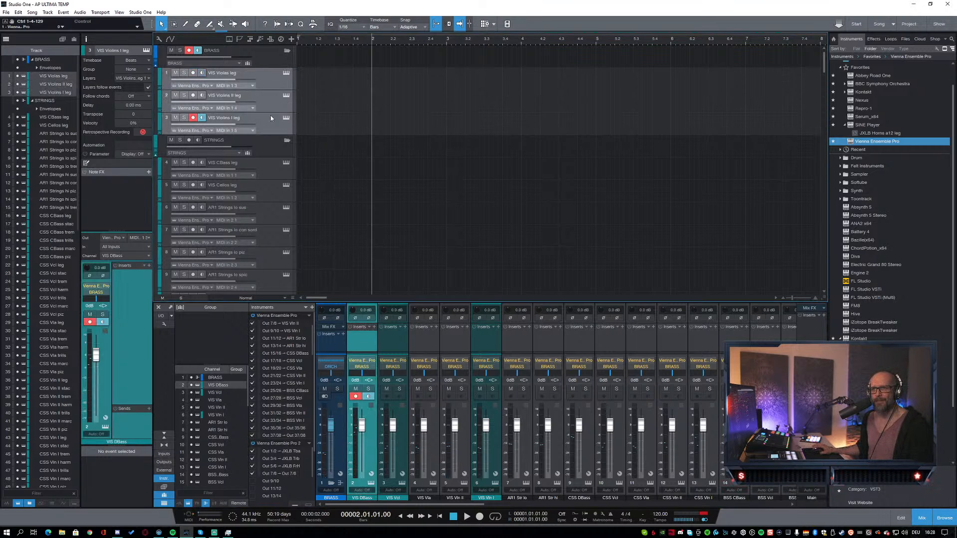
pyautogui.moveTo(271, 77); pyautogui.dragTo(247, 209)
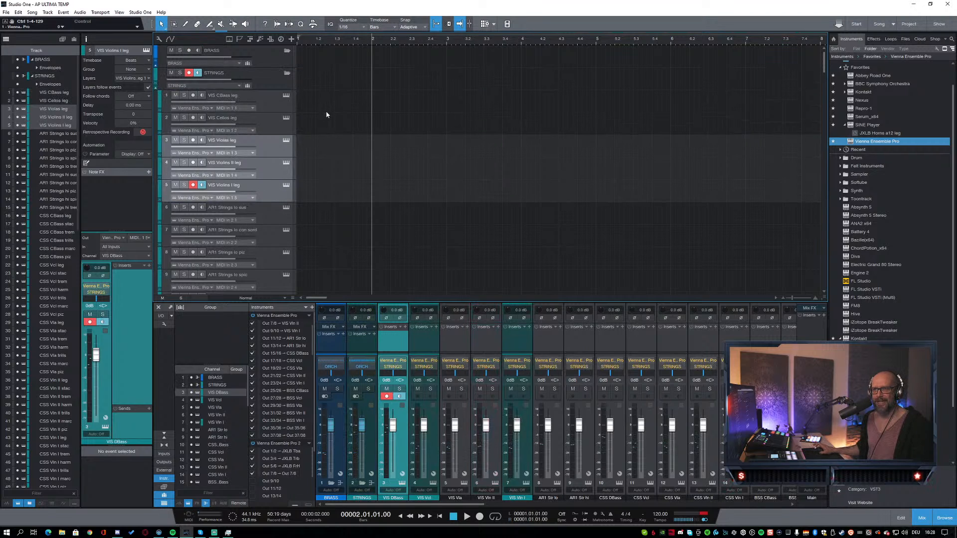
# Step: Collapse the STRINGS folder and reassign the empty test folder above it to the WOODS bus
pyautogui.click(271, 53)
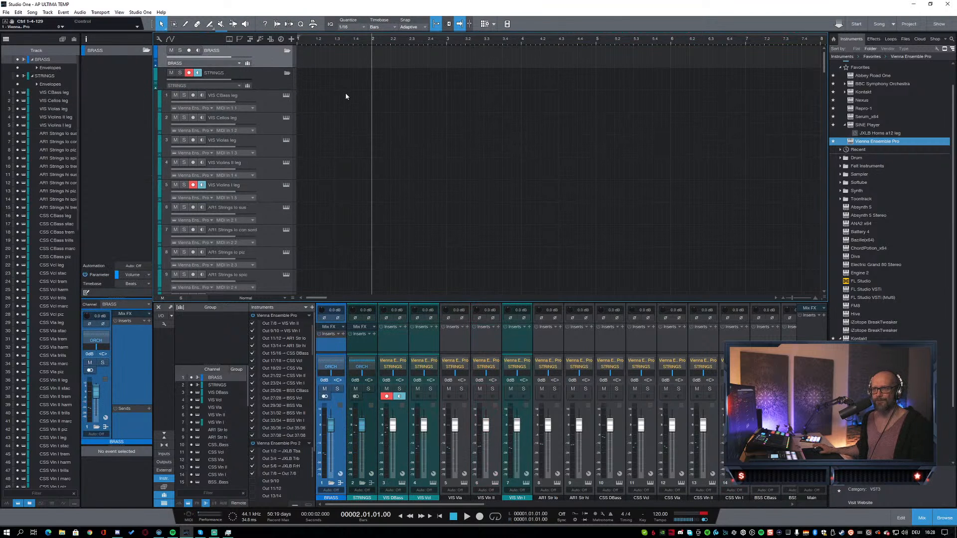
pyautogui.click(287, 74)
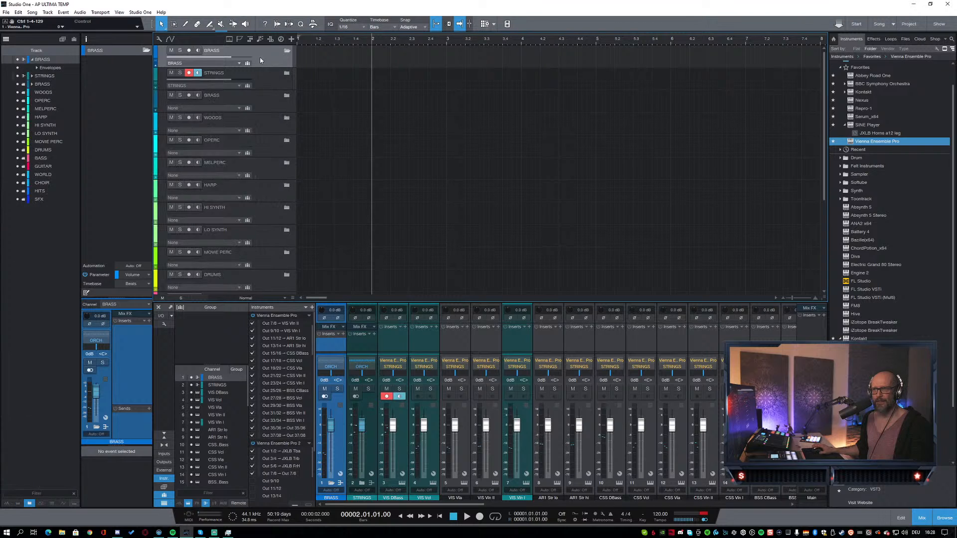
pyautogui.click(217, 63)
pyautogui.click(220, 95)
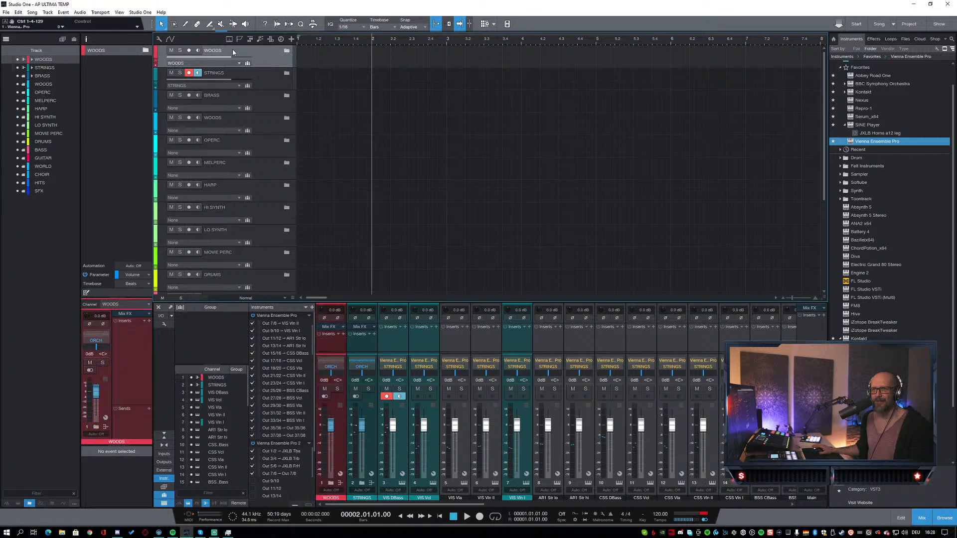
pyautogui.click(213, 63)
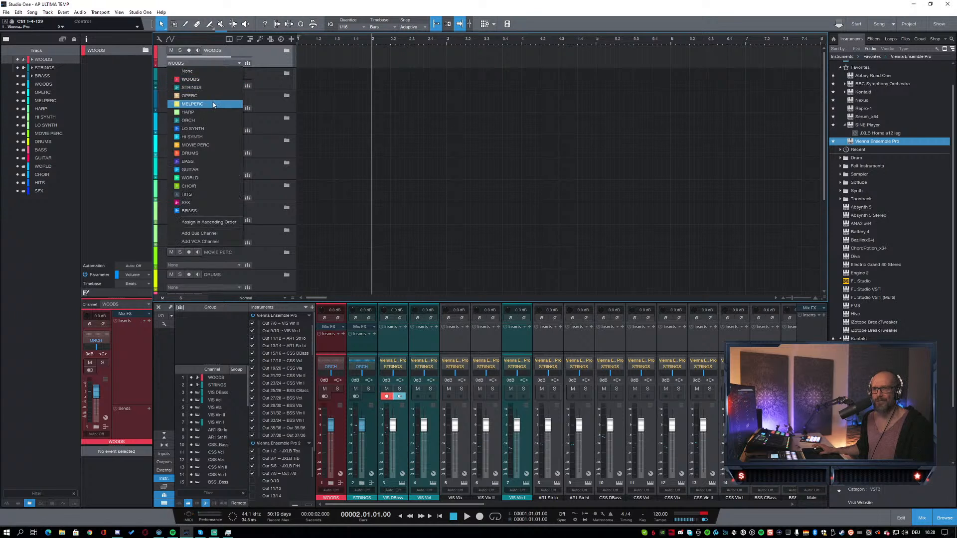
pyautogui.click(265, 53)
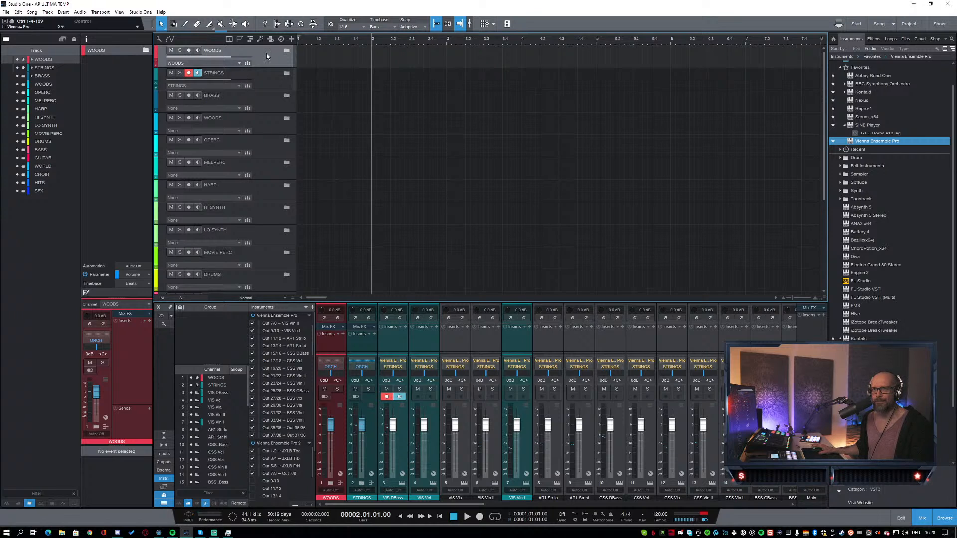
# Step: Remove the empty test folder track assigned to the WOODS bus from the top of the track list
pyautogui.click(272, 58)
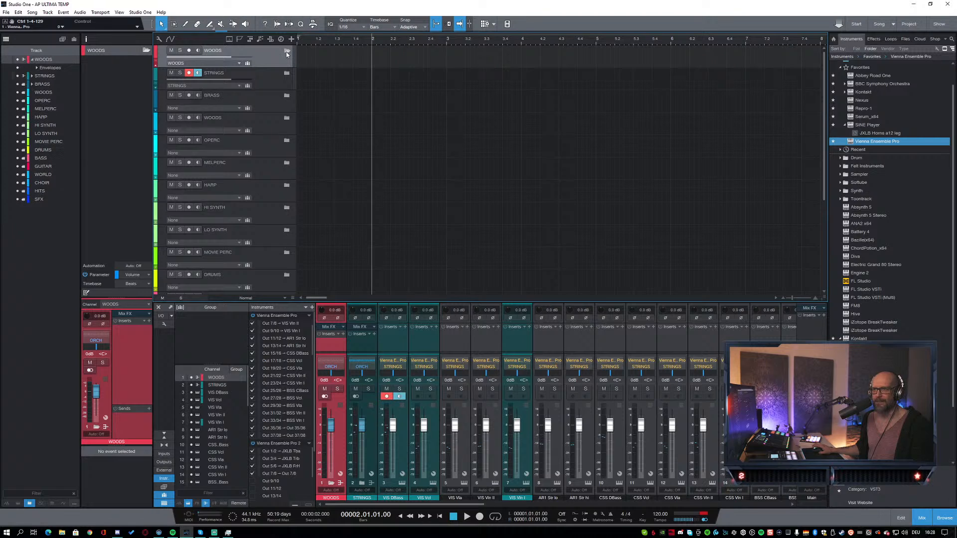
pyautogui.rightClick(271, 58)
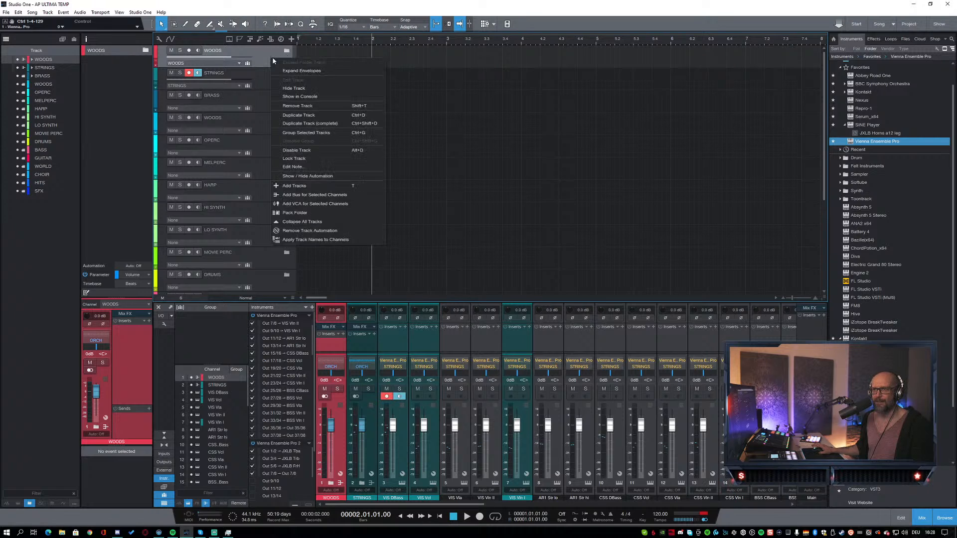
pyautogui.click(292, 105)
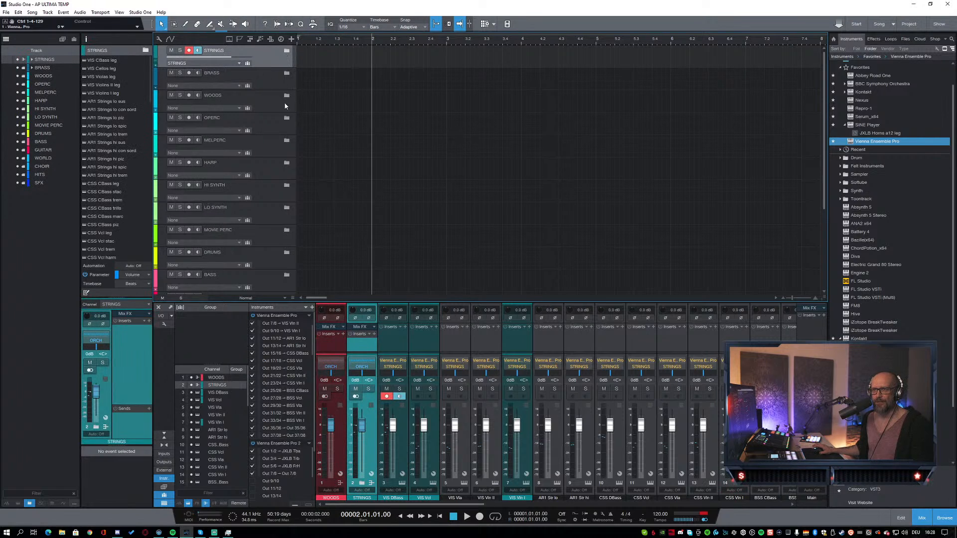
# Step: Expand the STRINGS folder, look through its instrument tracks, and collapse the folder again
pyautogui.click(261, 85)
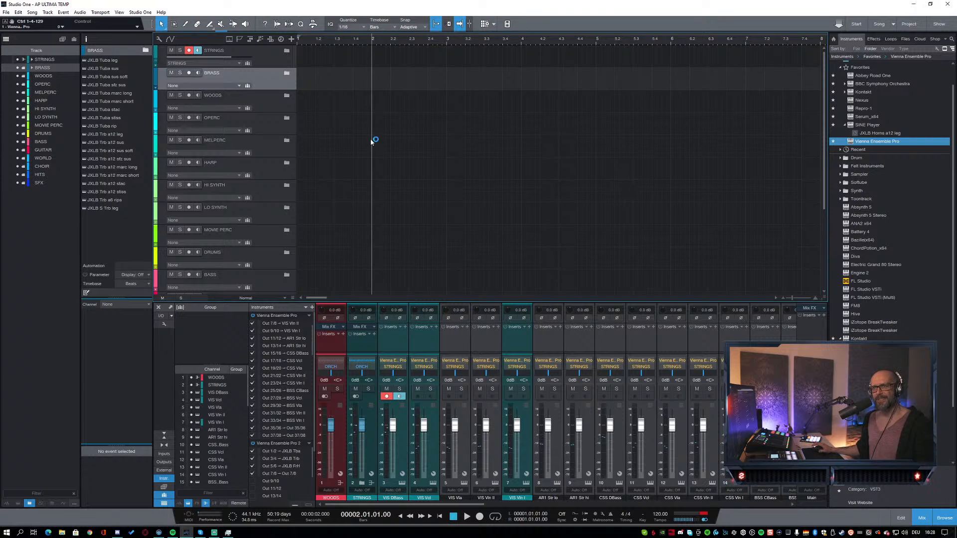
pyautogui.click(288, 52)
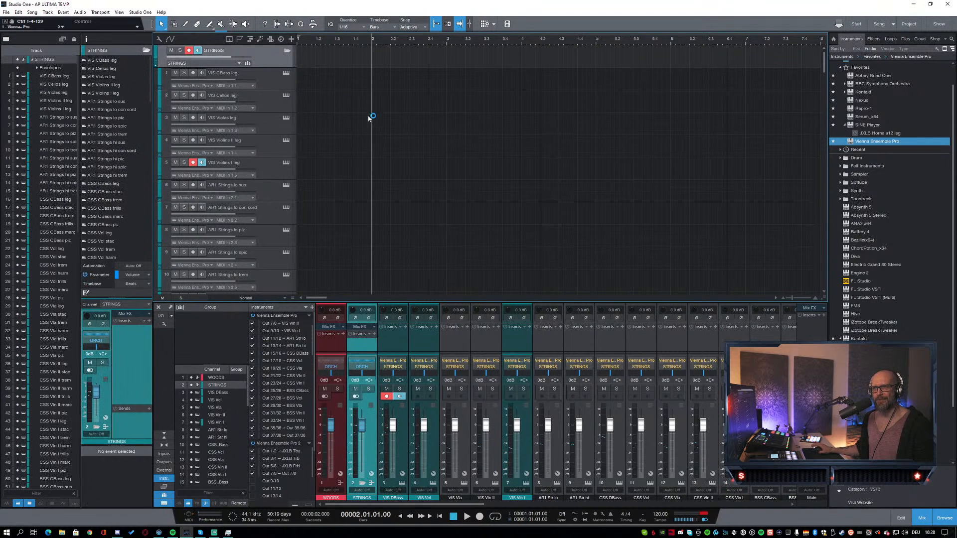
pyautogui.click(271, 77)
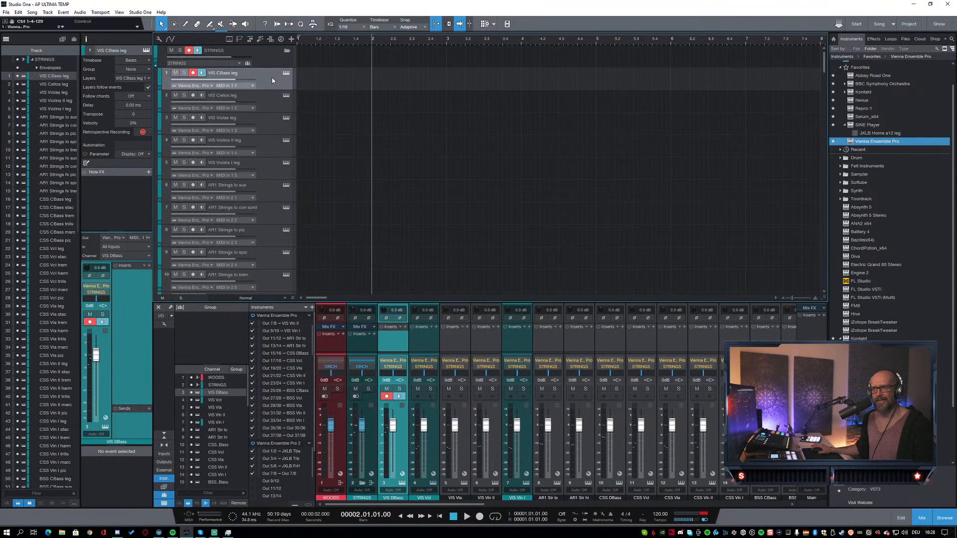
pyautogui.click(273, 95)
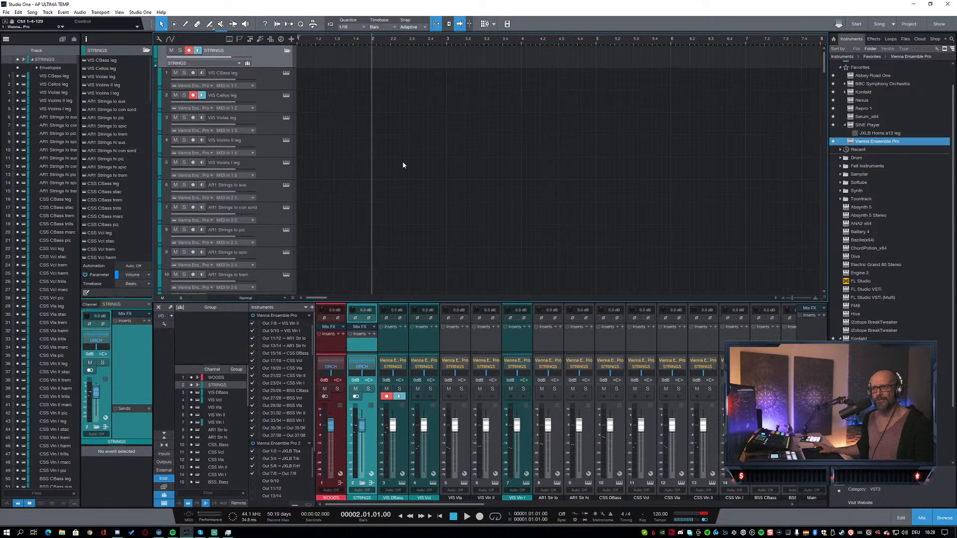
pyautogui.scroll(-5, 399, 159)
pyautogui.scroll(-6, 271, 272)
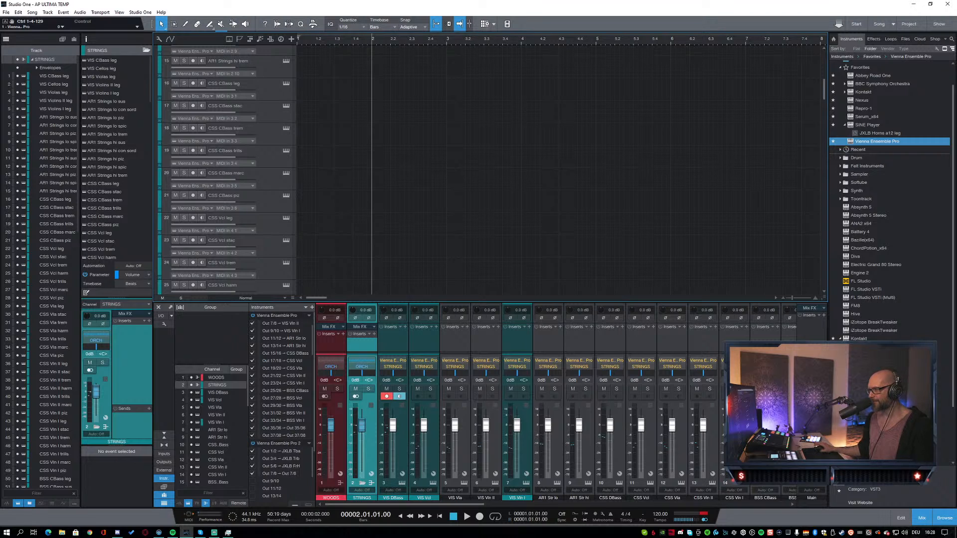
pyautogui.scroll(5, 482, 221)
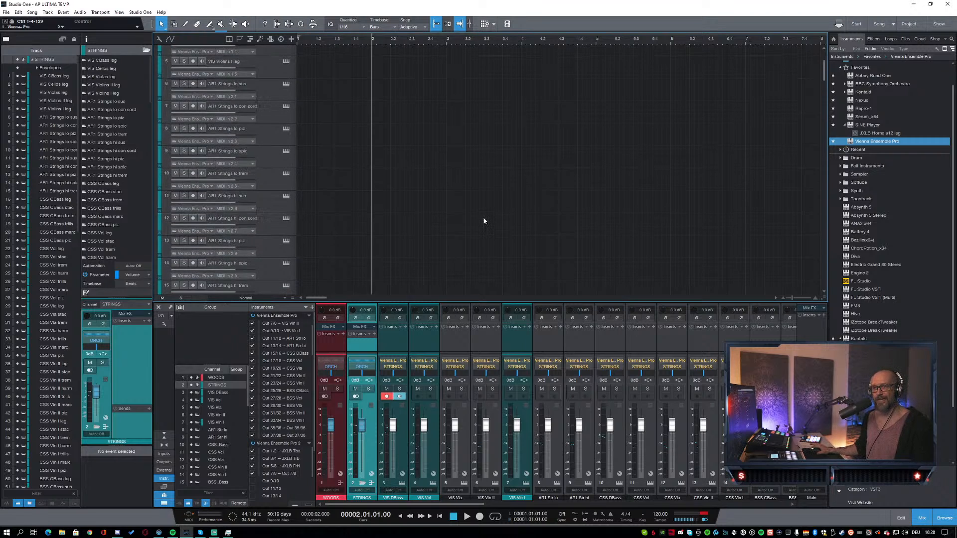
pyautogui.scroll(3, 483, 221)
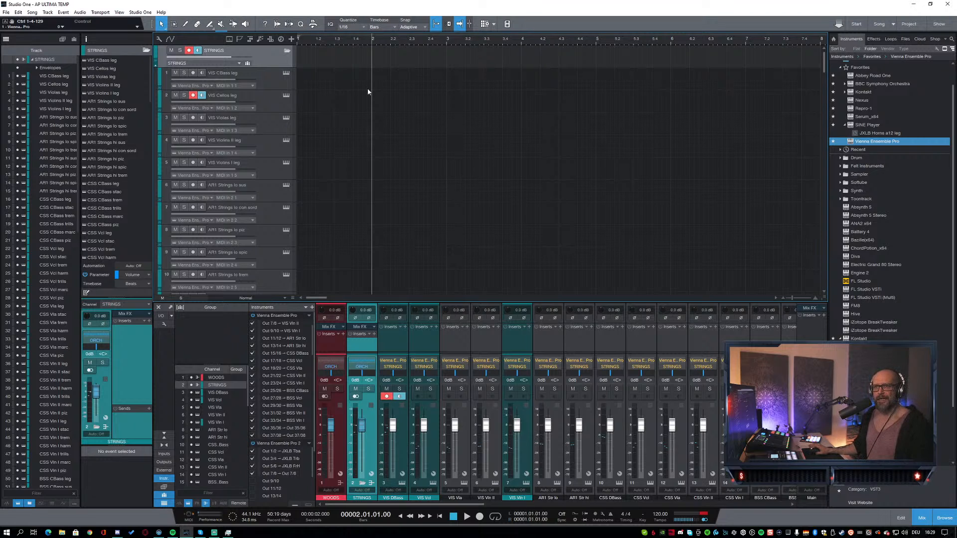
pyautogui.scroll(-5, 367, 90)
pyautogui.scroll(6, 366, 90)
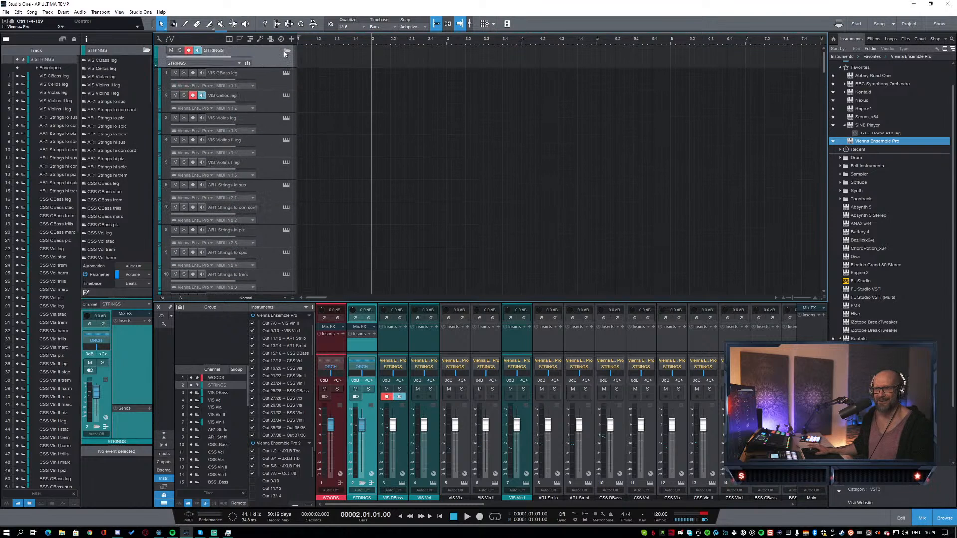
pyautogui.click(287, 51)
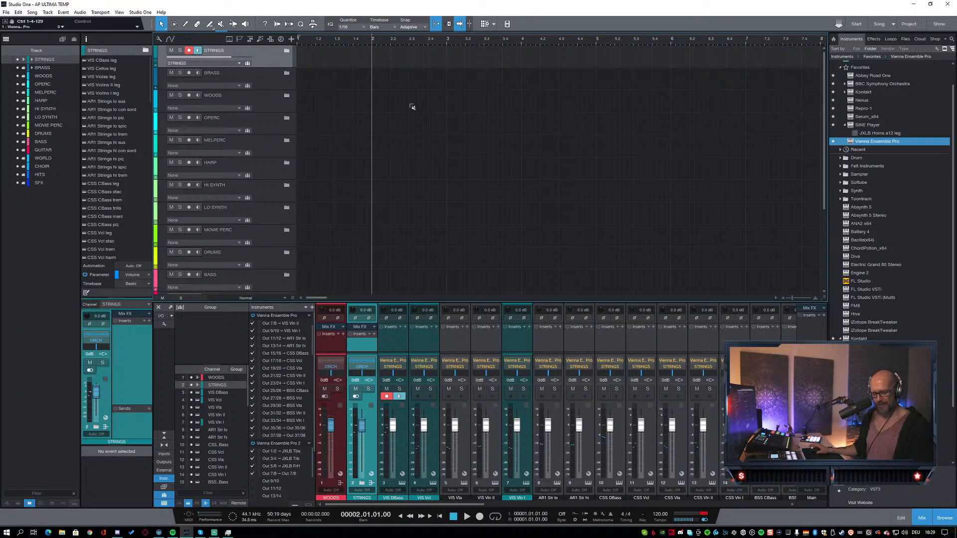
# Step: Open the Export Stems dialog, examine its channel sources and export options, and close it without exporting
pyautogui.hotkey('ctrl', 'shift', 'e')
pyautogui.moveTo(505, 210); pyautogui.dragTo(447, 158)
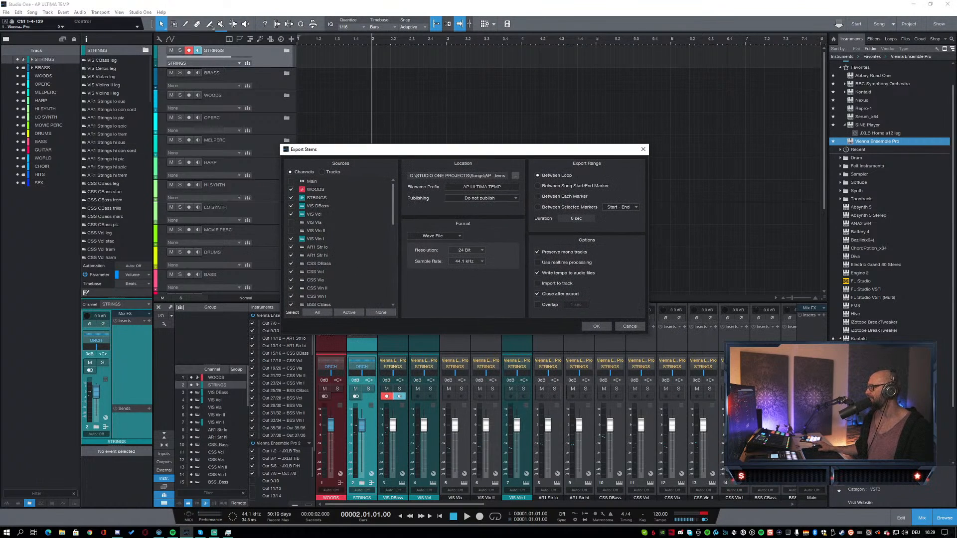
pyautogui.moveTo(422, 118); pyautogui.dragTo(491, 123)
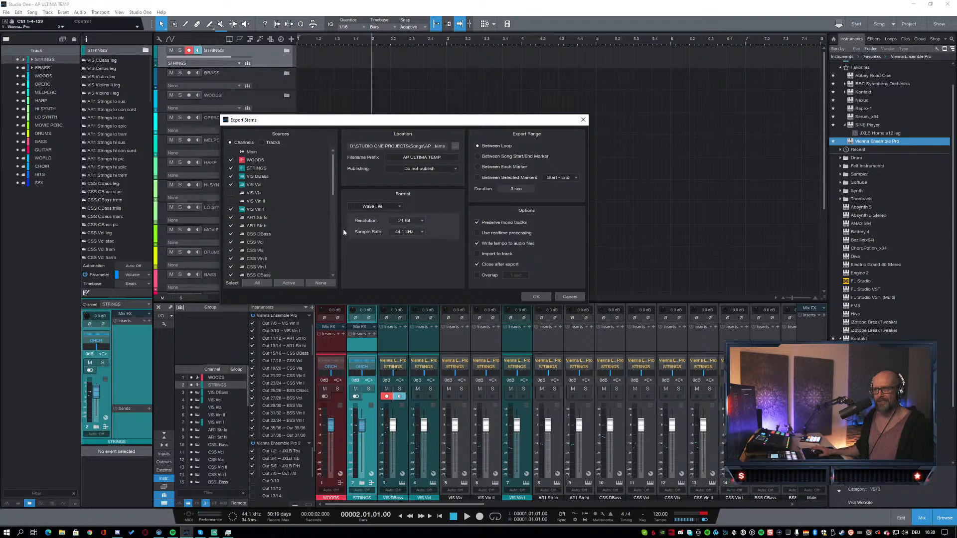
pyautogui.click(570, 296)
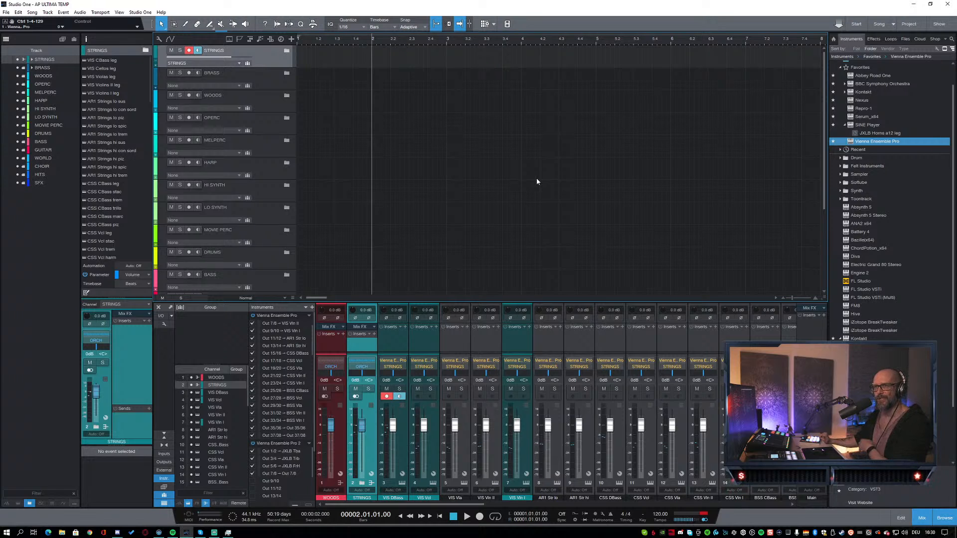
pyautogui.scroll(-5, 399, 178)
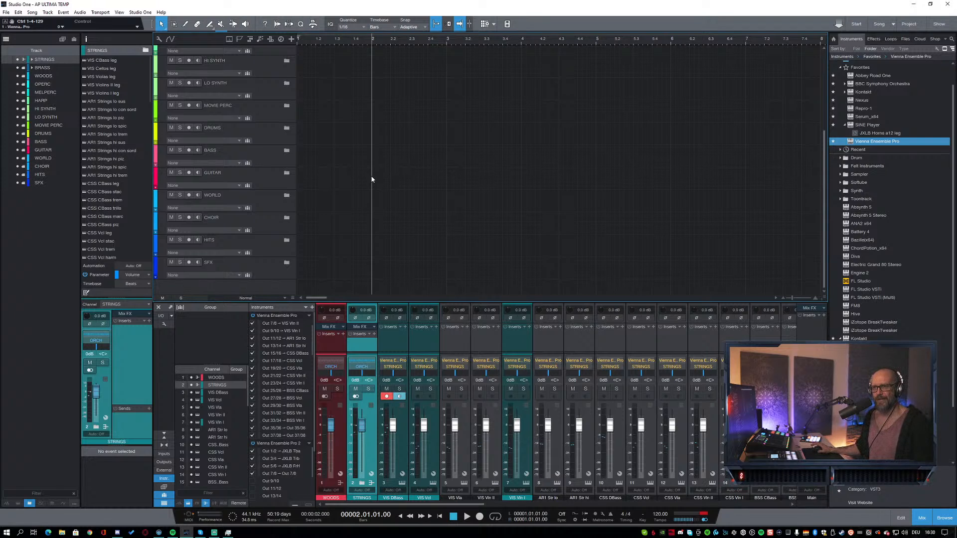
pyautogui.scroll(5, 359, 164)
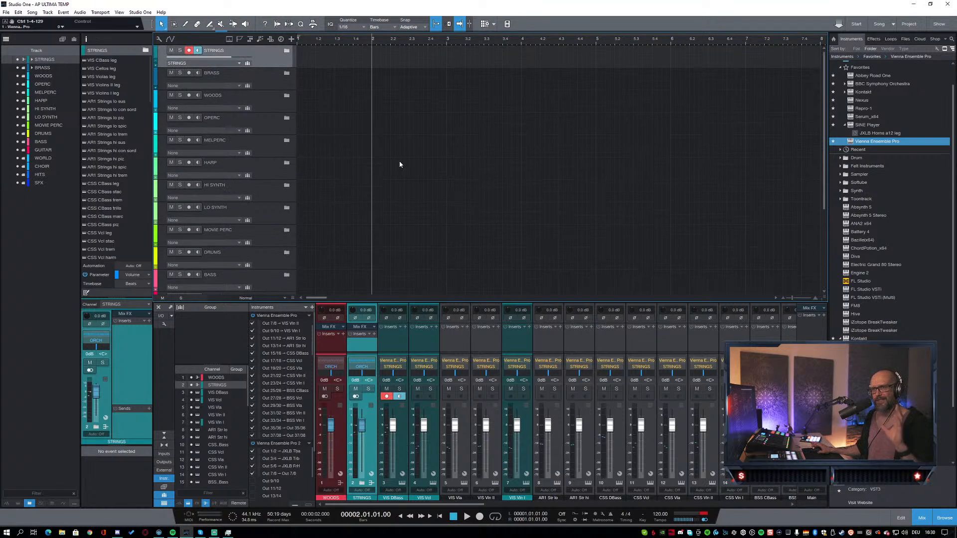
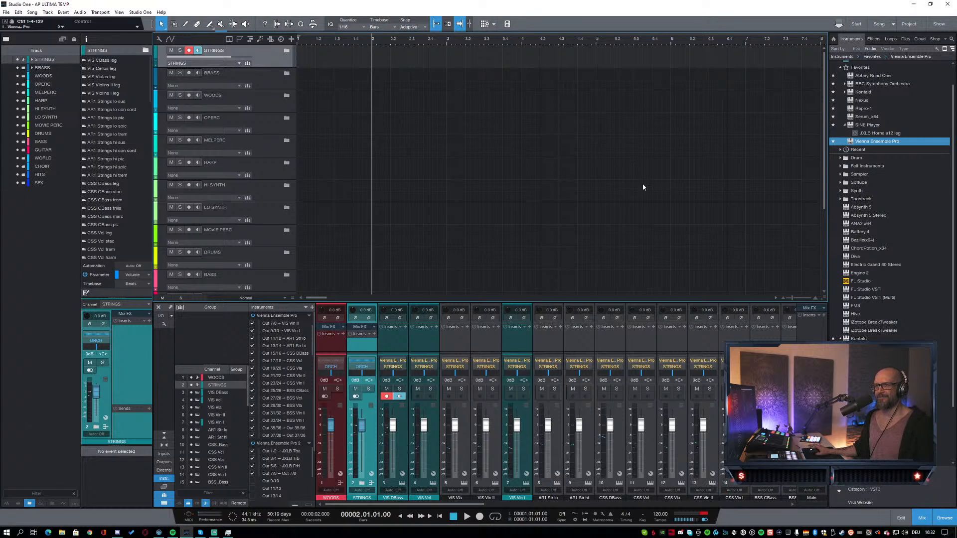
# Step: Expand the STRINGS folder and inspect the Vienna Ensemble Pro plugin and Abbey Road One 1 channel behind its AR1 tracks
pyautogui.click(286, 50)
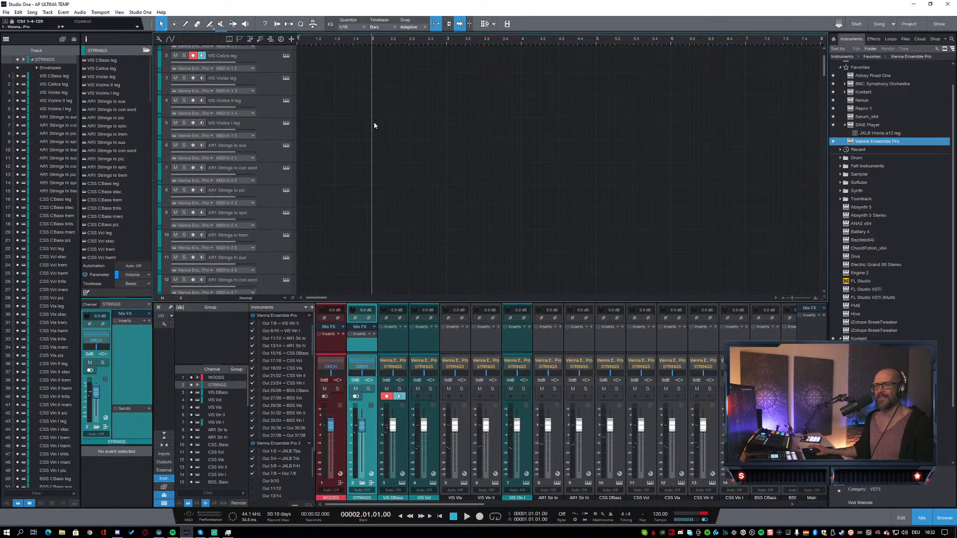
pyautogui.scroll(-3, 438, 131)
pyautogui.click(287, 151)
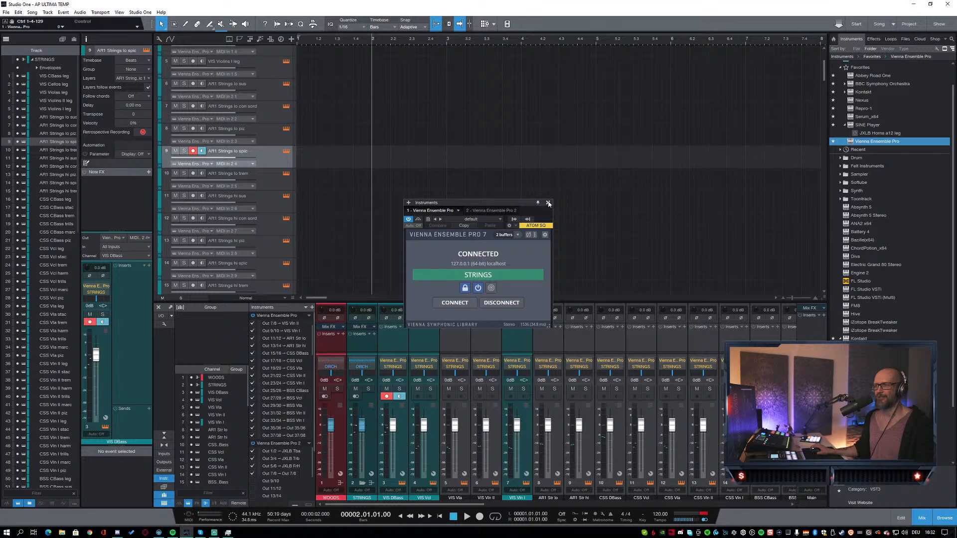
pyautogui.click(547, 202)
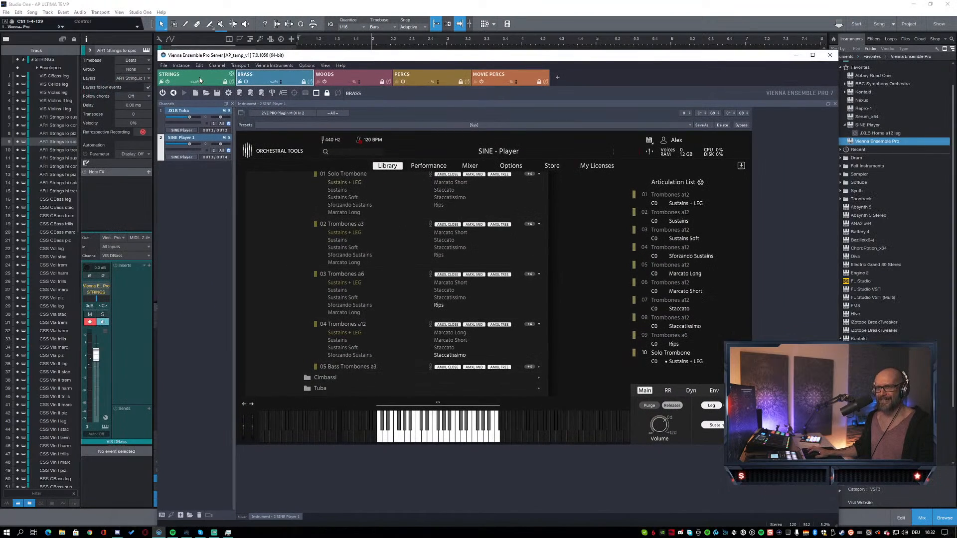
pyautogui.click(200, 79)
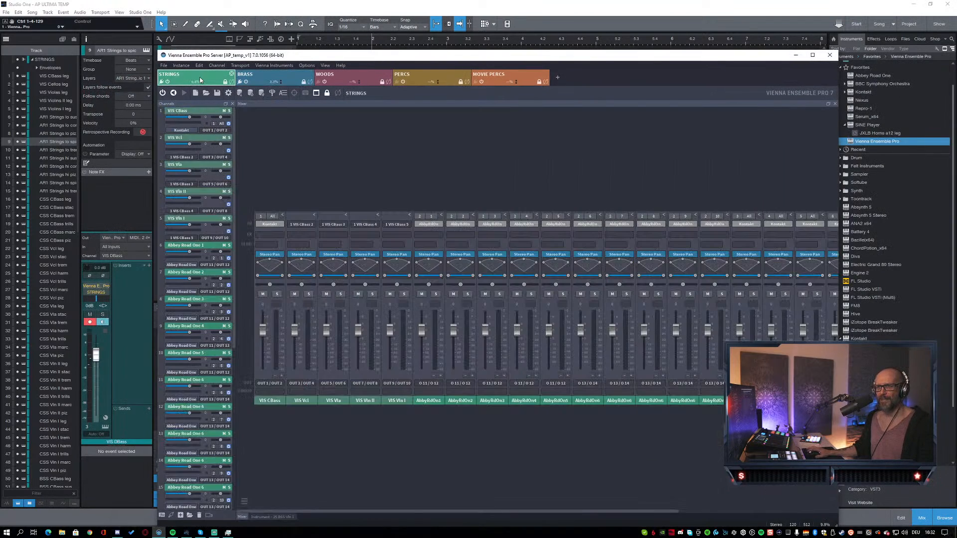
pyautogui.click(206, 247)
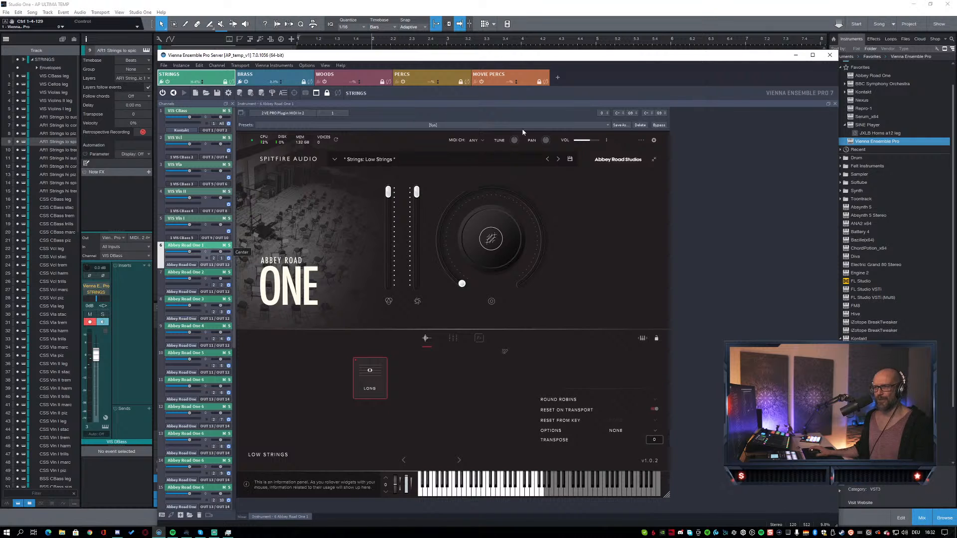
pyautogui.click(795, 55)
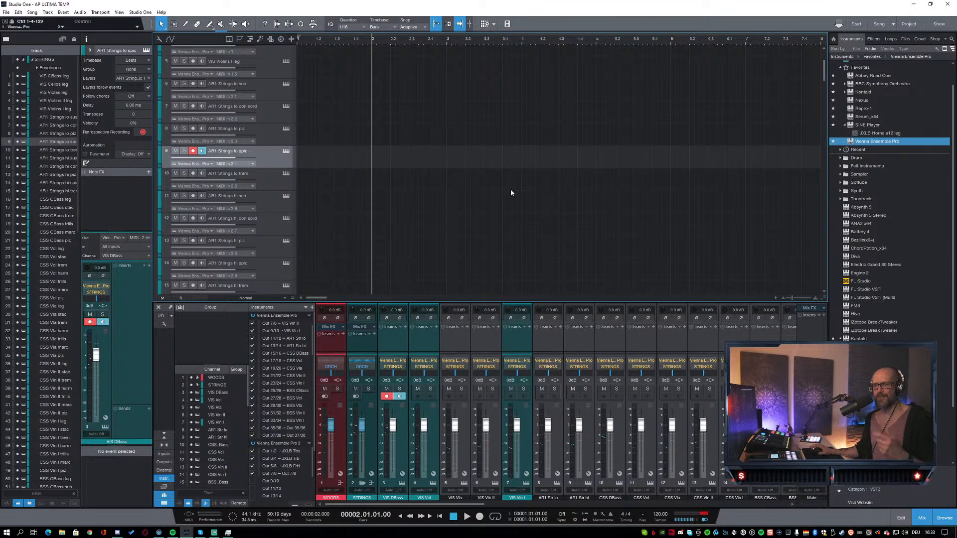
# Step: Look through the folder tracks, expand the BRASS folder, and examine the instrument tracks inside BRASS and STRINGS
pyautogui.scroll(-5, 494, 197)
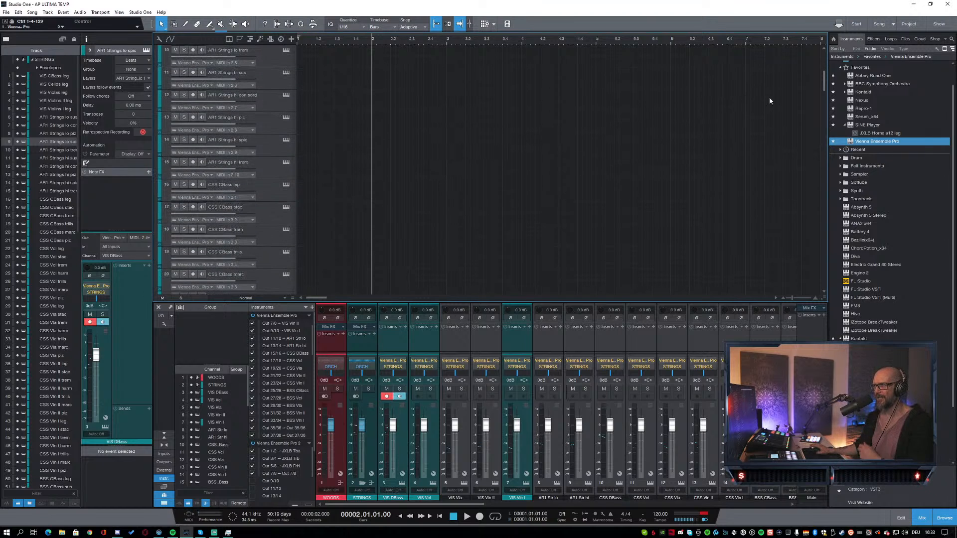
pyautogui.moveTo(824, 131); pyautogui.dragTo(818, 299)
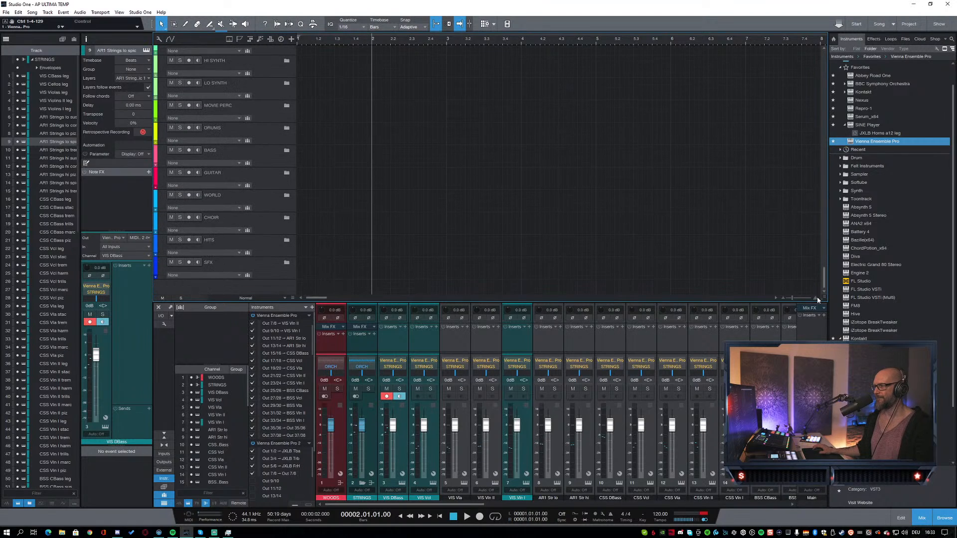
pyautogui.scroll(5, 549, 185)
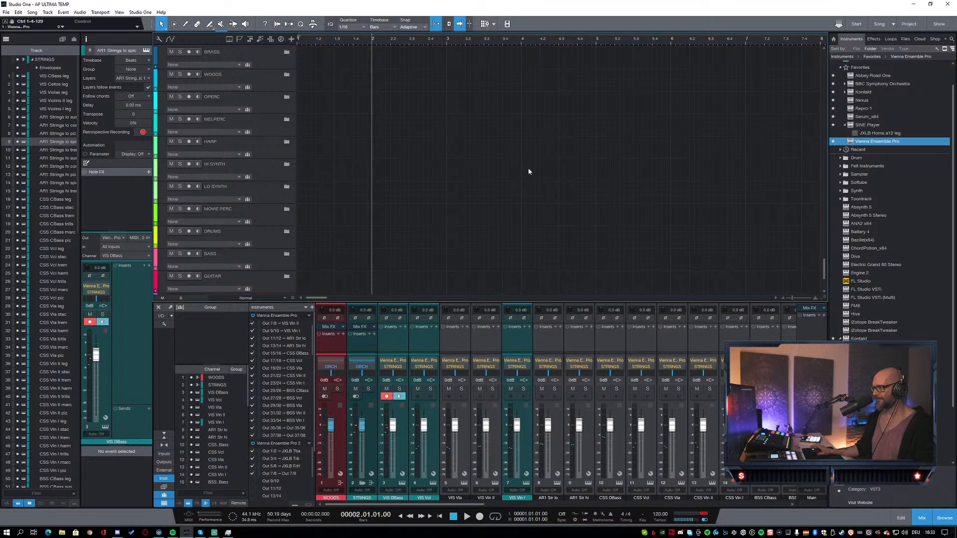
pyautogui.scroll(6, 469, 200)
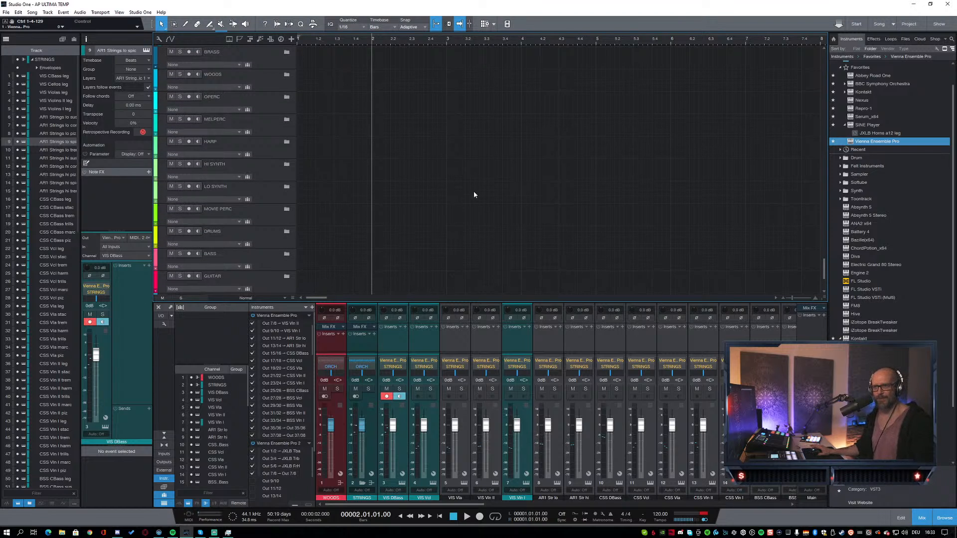
pyautogui.click(269, 185)
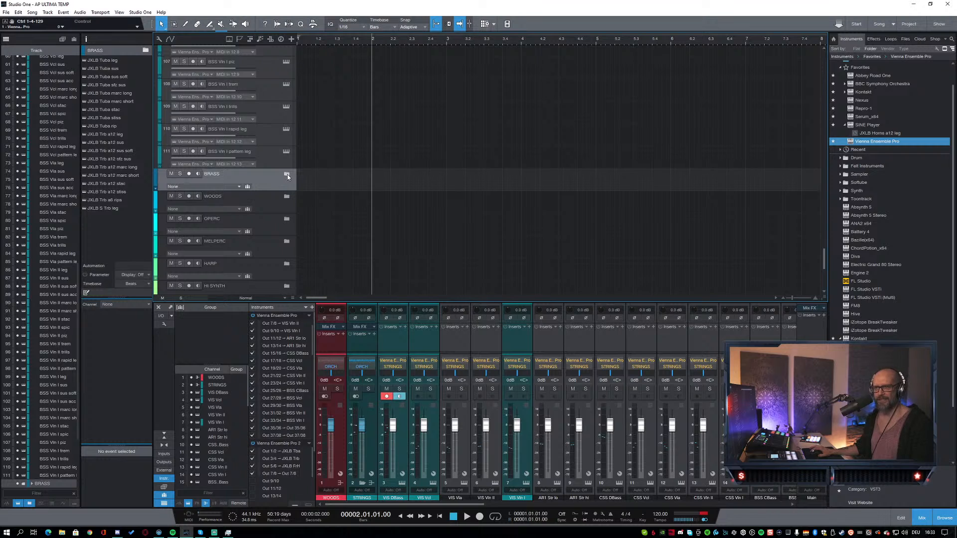
pyautogui.click(288, 174)
pyautogui.scroll(-12, 316, 189)
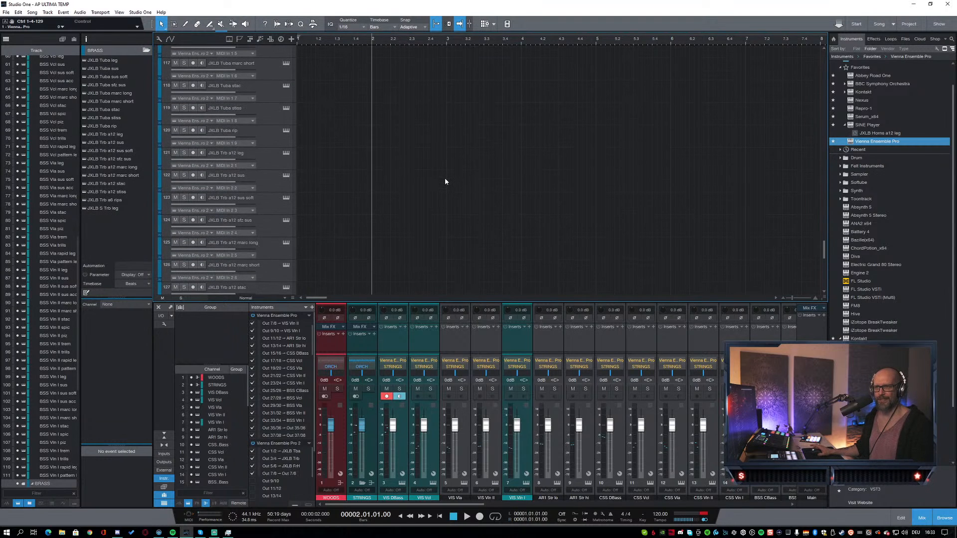
pyautogui.scroll(20, 445, 181)
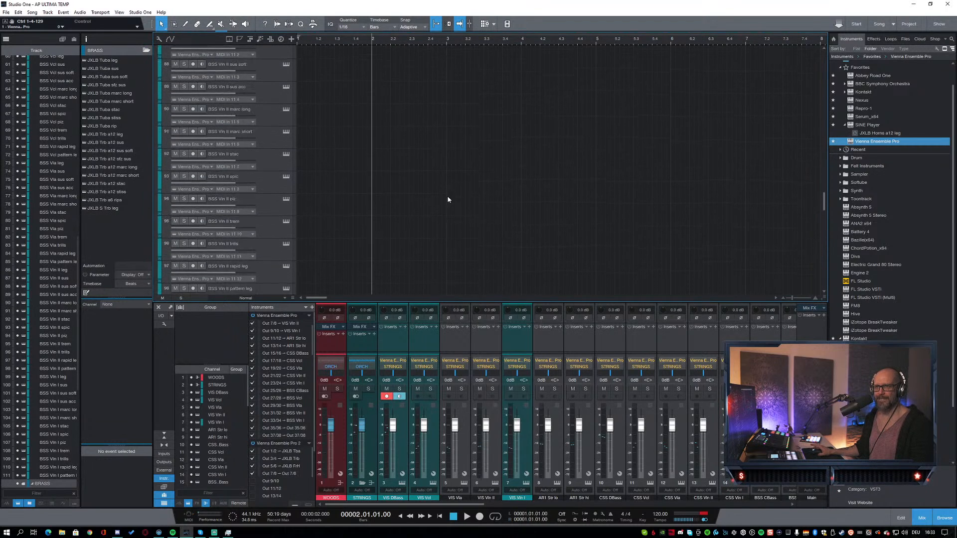
pyautogui.scroll(20, 448, 199)
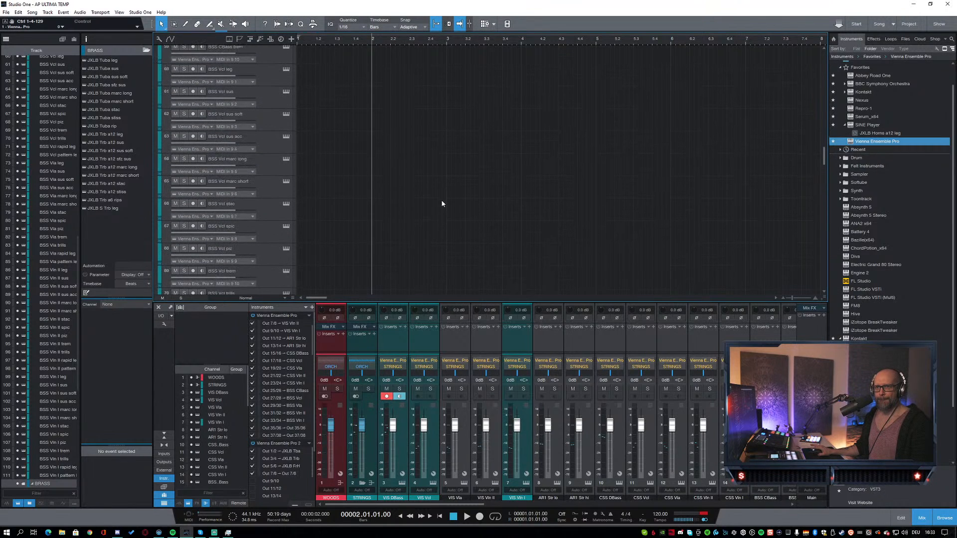
pyautogui.scroll(20, 440, 199)
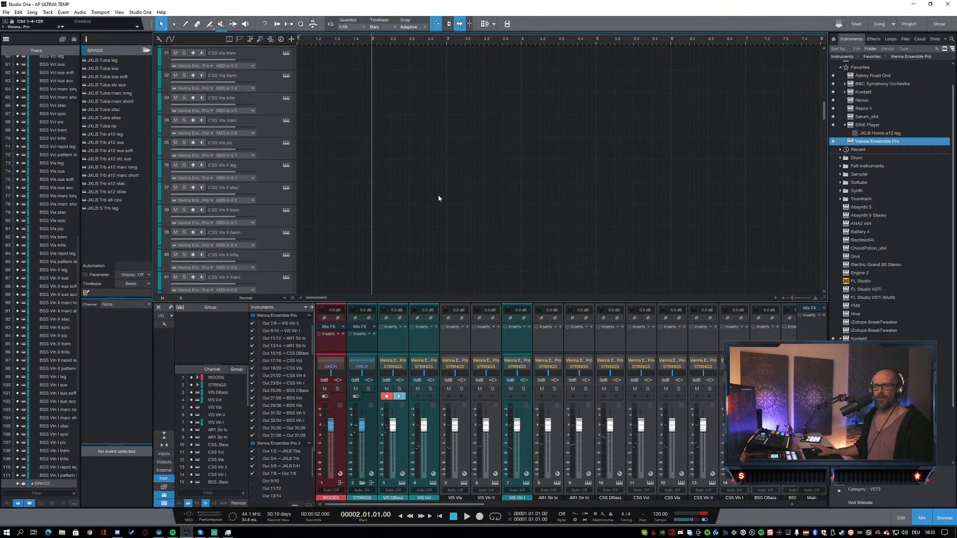
pyautogui.scroll(20, 437, 195)
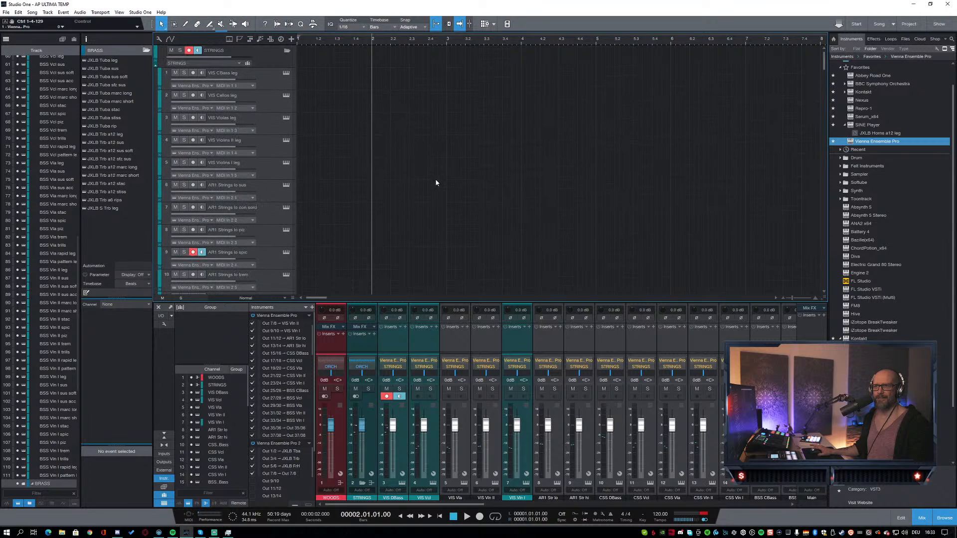
# Step: Try a purple track colour on the STRINGS folder
pyautogui.click(267, 79)
pyautogui.click(267, 105)
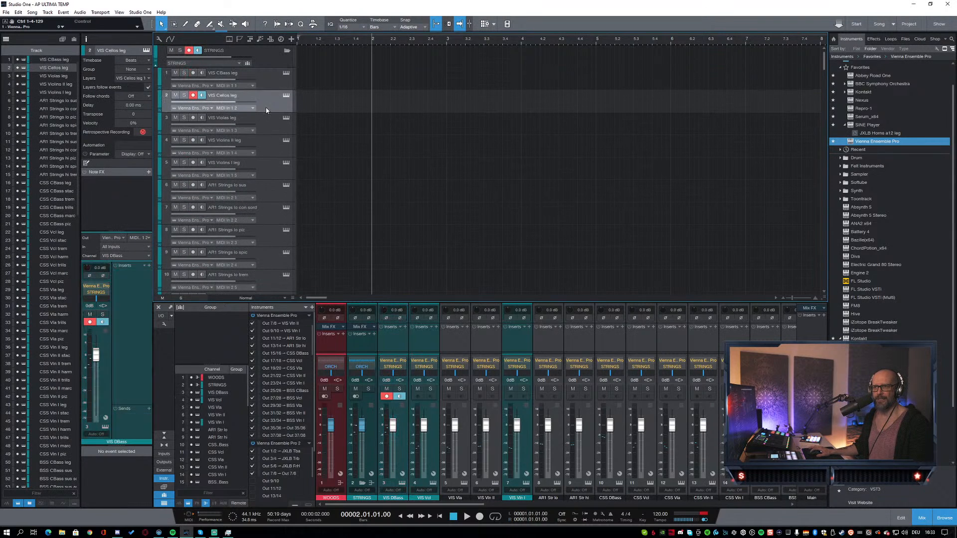
pyautogui.click(259, 53)
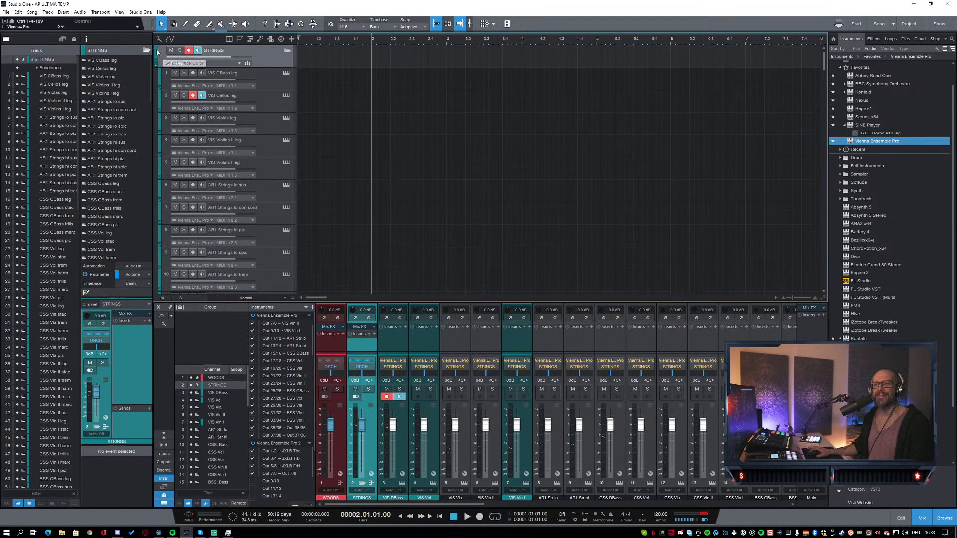
pyautogui.click(157, 52)
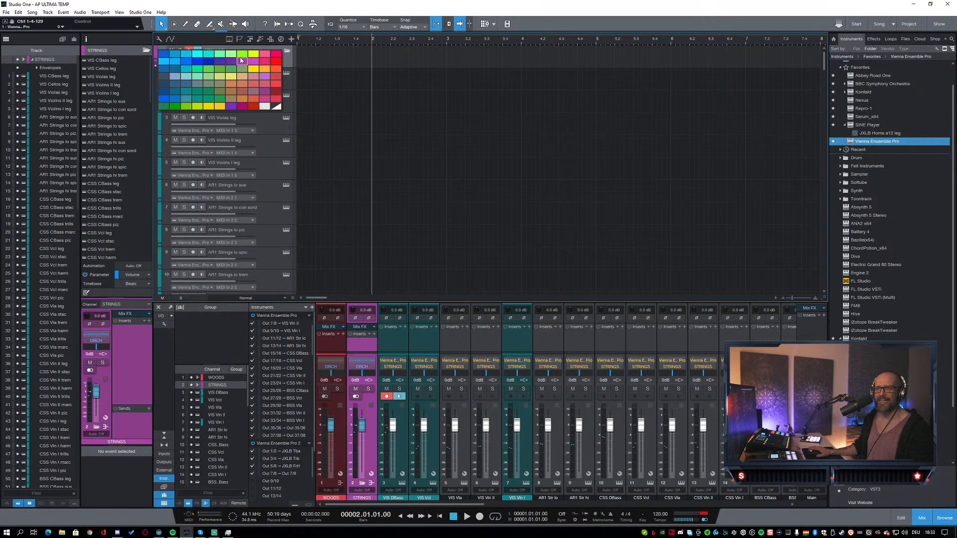
pyautogui.click(417, 79)
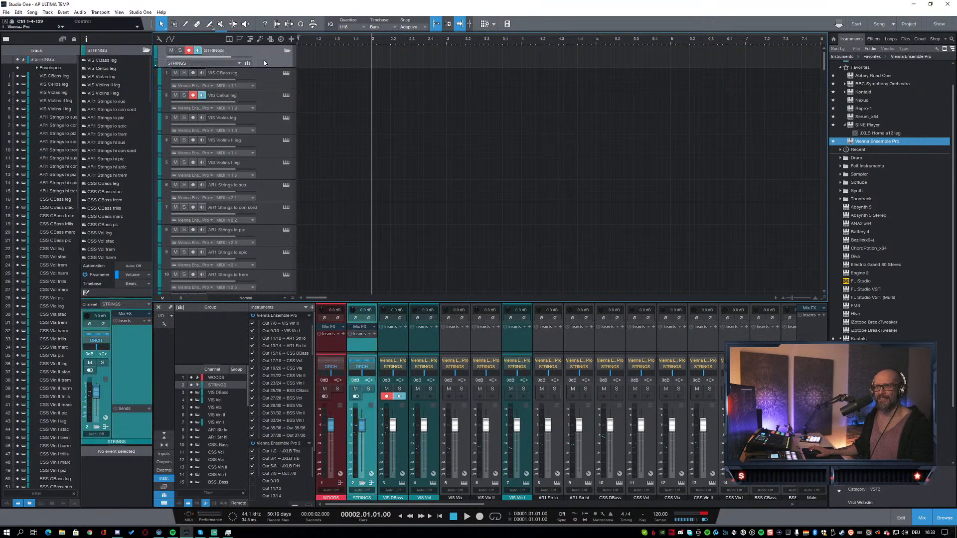
# Step: Collapse the STRINGS folder and select the JXLB S Trb leg track at the end of the BRASS folder
pyautogui.click(286, 51)
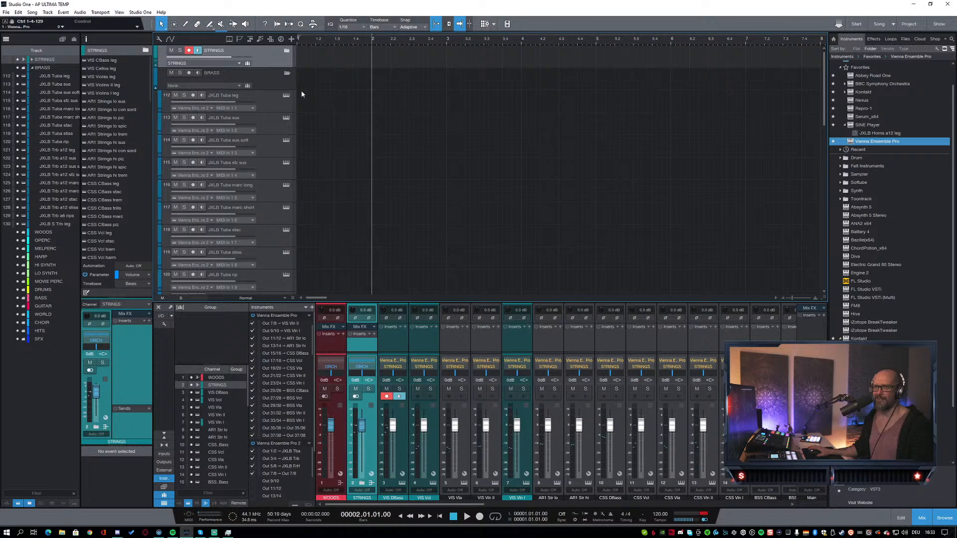
pyautogui.click(274, 87)
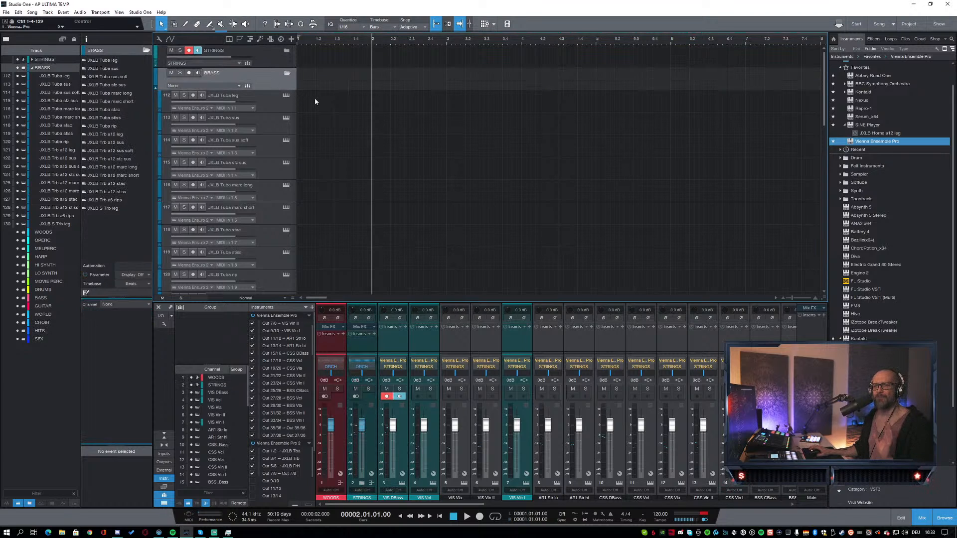
pyautogui.scroll(-10, 333, 123)
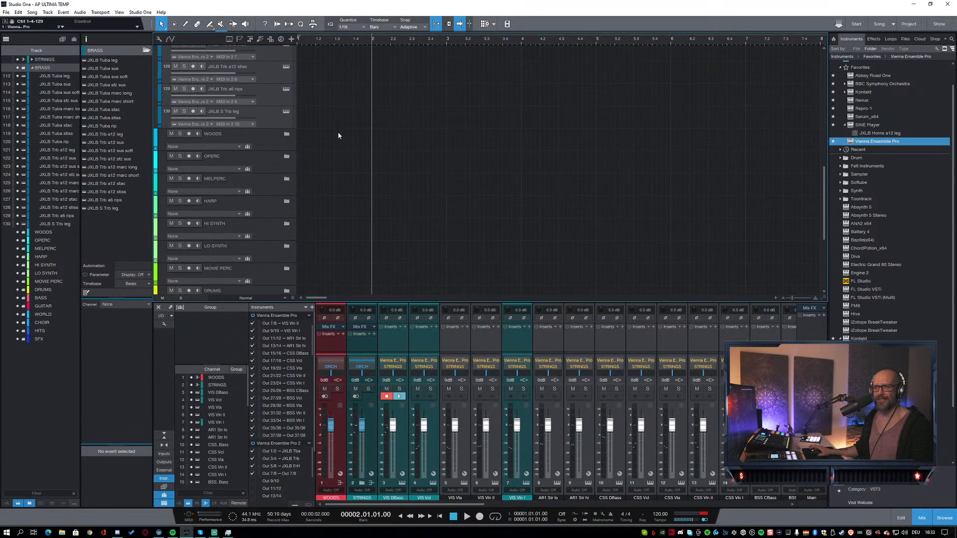
pyautogui.click(268, 141)
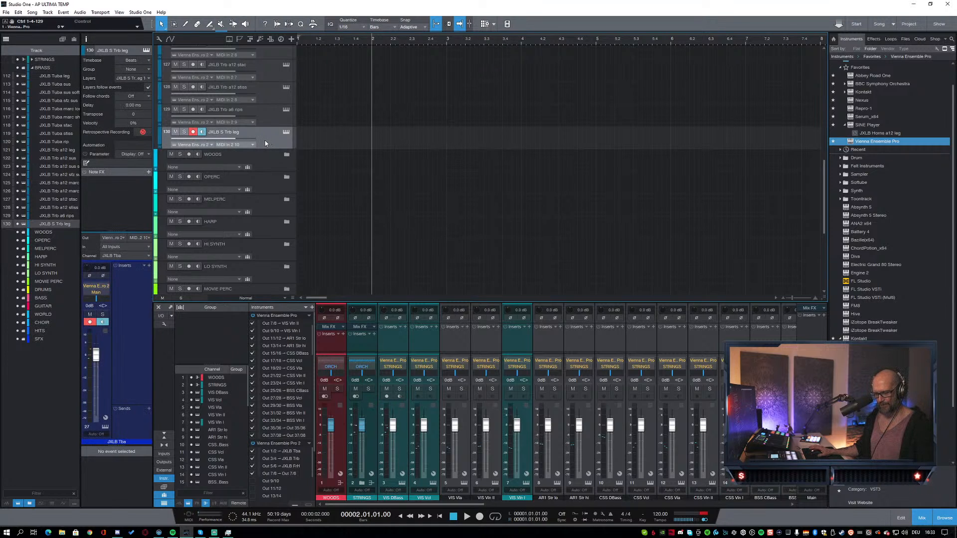
# Step: Switch to Vienna Ensemble Pro Server and compare the STRINGS and BRASS instances, finishing on BRASS
pyautogui.click(159, 532)
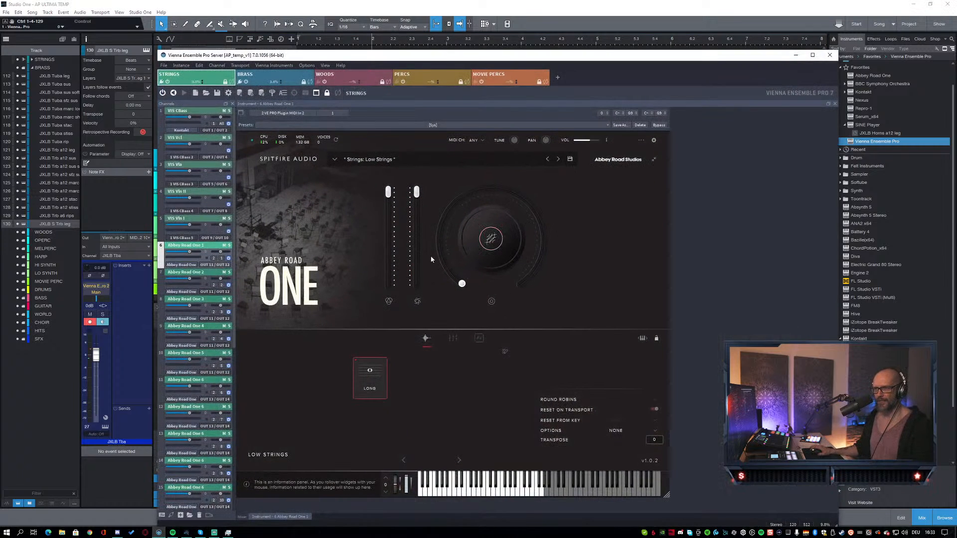
pyautogui.click(275, 75)
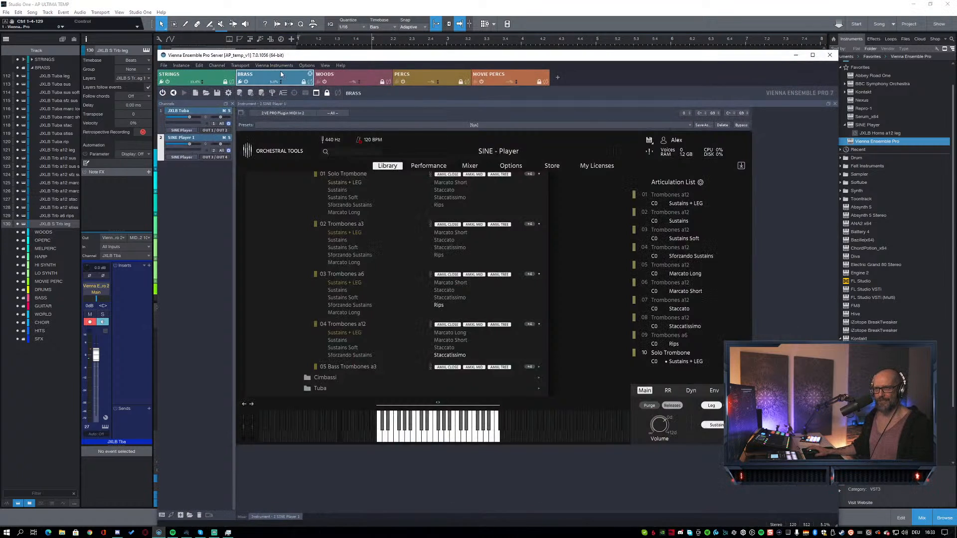
pyautogui.click(201, 76)
pyautogui.click(279, 77)
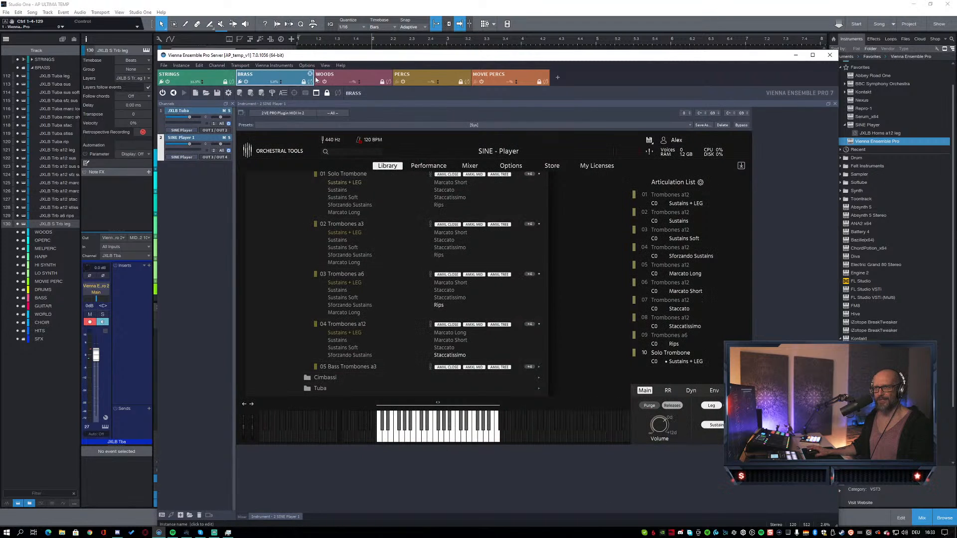
pyautogui.click(212, 76)
pyautogui.click(278, 75)
pyautogui.click(280, 74)
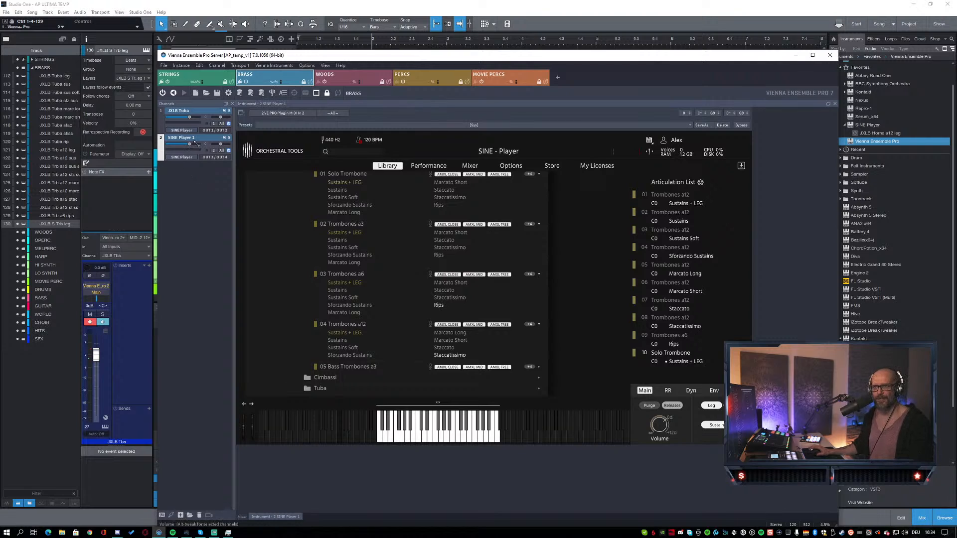
# Step: In the BRASS instance, rename the SINE Player 1 channel to JXLB Trb and the JXLB Tuba channel to JXLB Tba
pyautogui.doubleClick(188, 138)
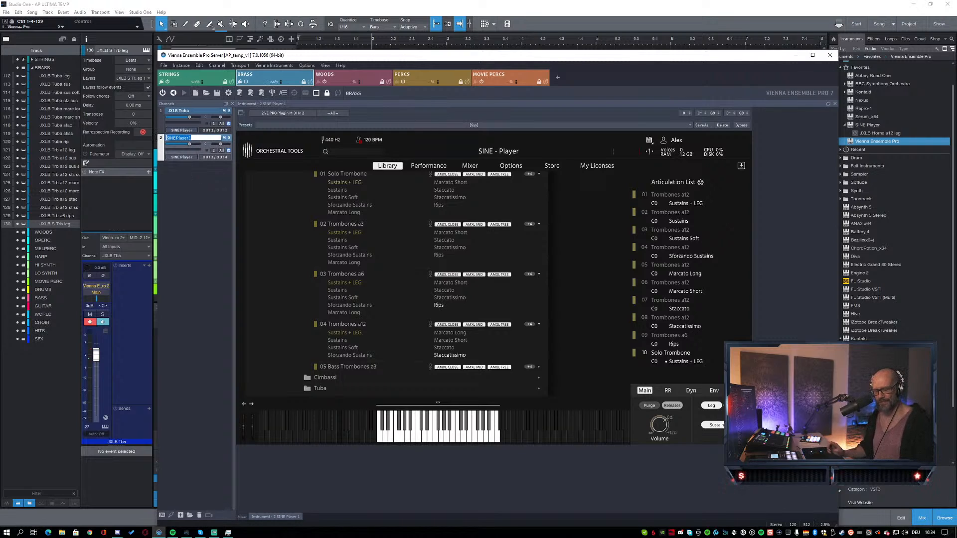
pyautogui.write('JXLB')
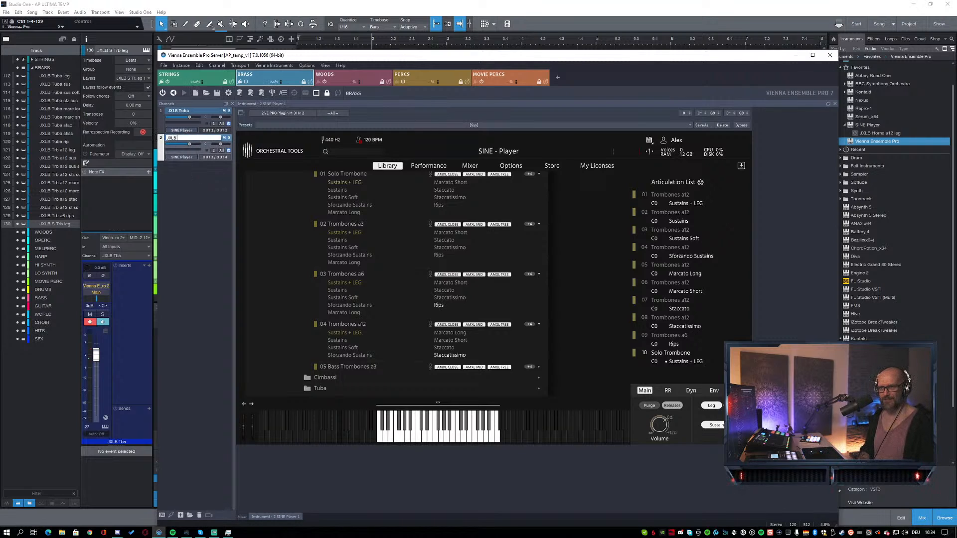
pyautogui.write(' Trb')
pyautogui.press('Return')
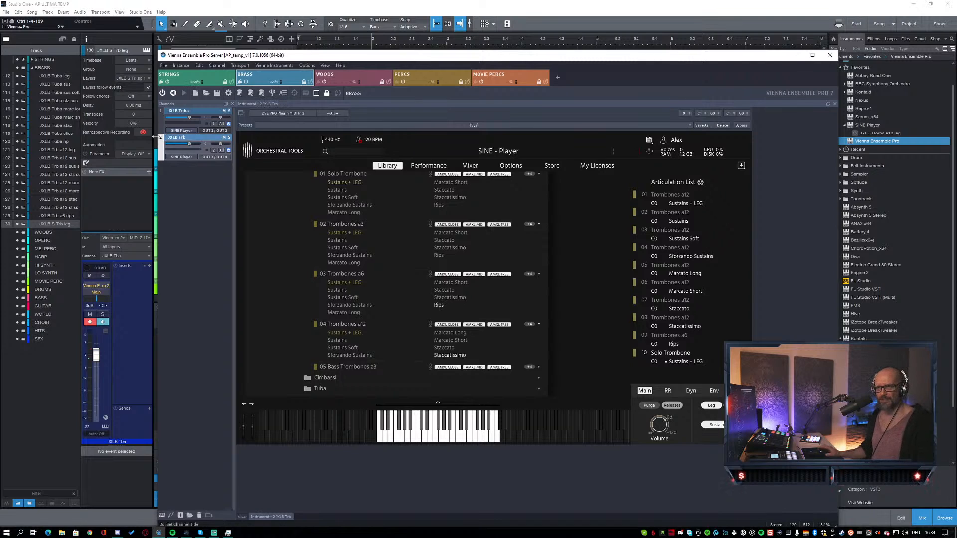
pyautogui.doubleClick(193, 111)
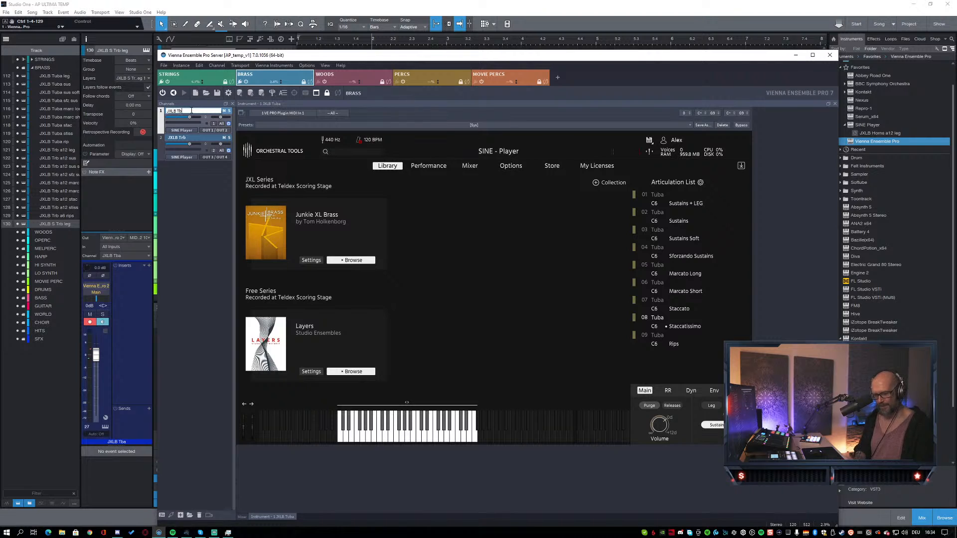
pyautogui.press('Return')
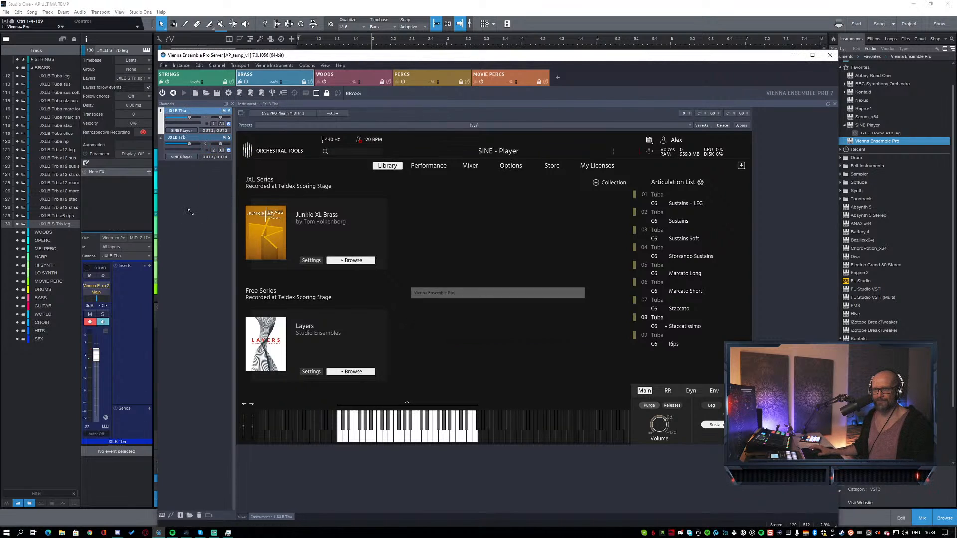
pyautogui.click(195, 138)
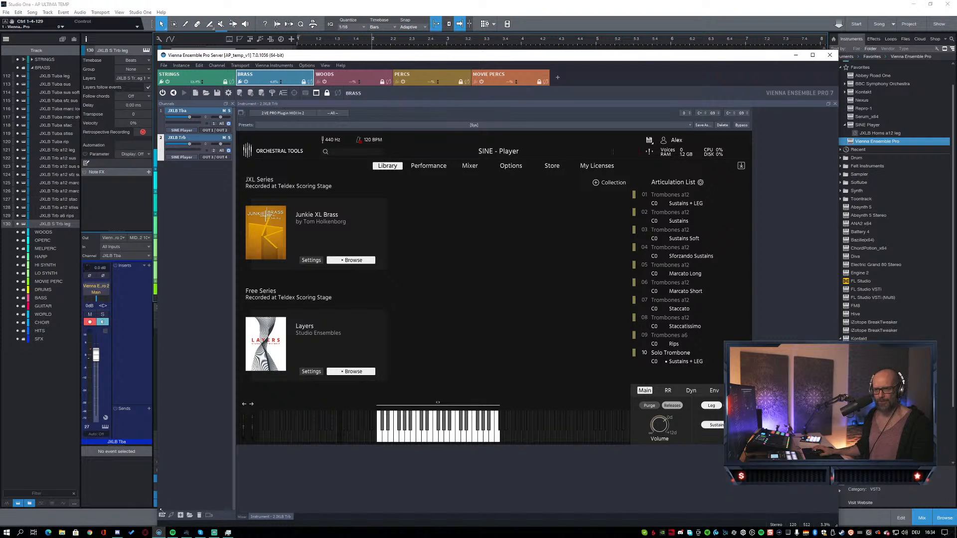
# Step: Add an Orchestral Tools SINE Player channel to the BRASS instance and name it JXLB FrH
pyautogui.click(162, 514)
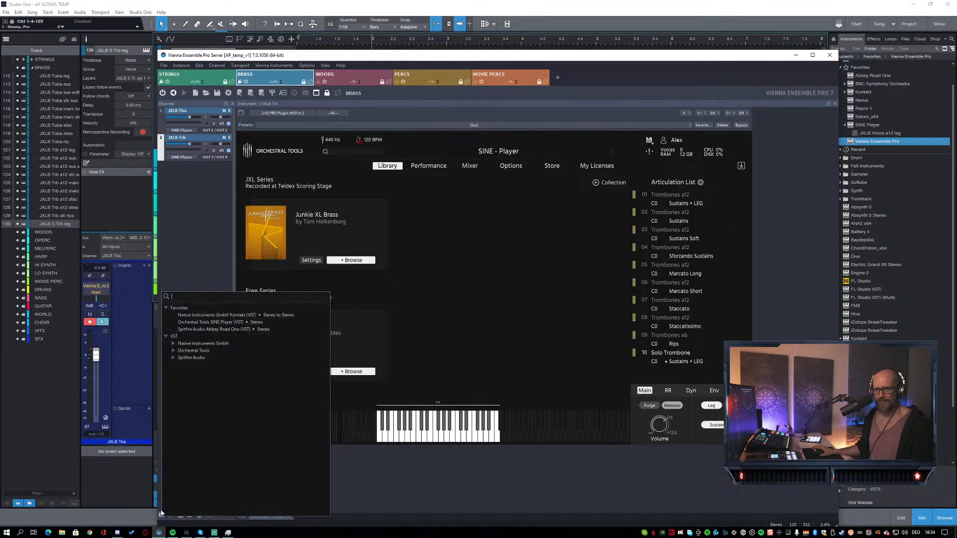
pyautogui.click(190, 323)
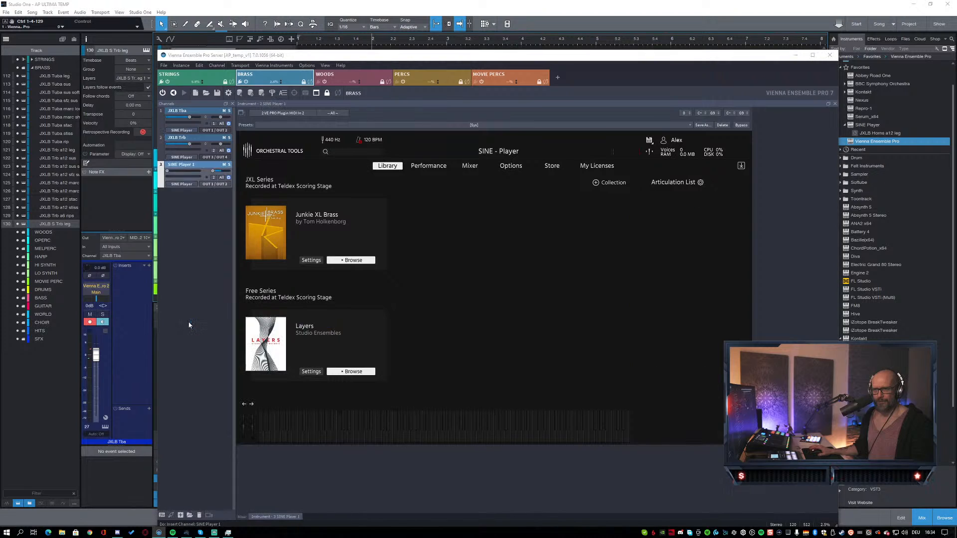
pyautogui.doubleClick(187, 165)
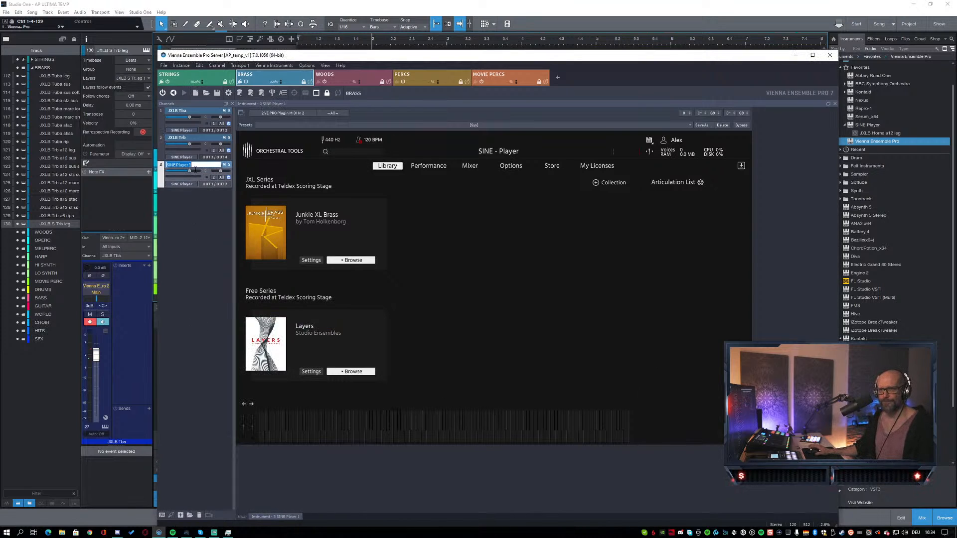
pyautogui.write('JXLB FrH')
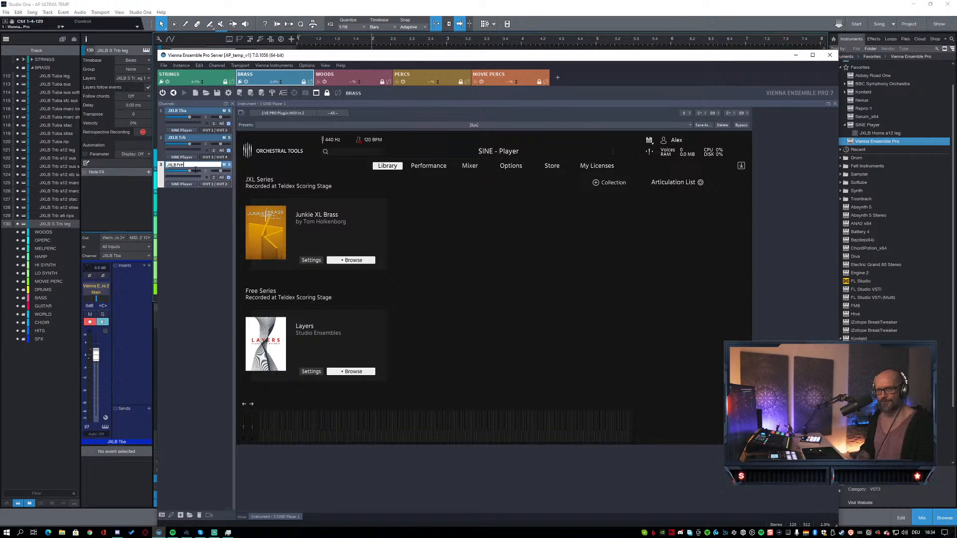
pyautogui.press('Return')
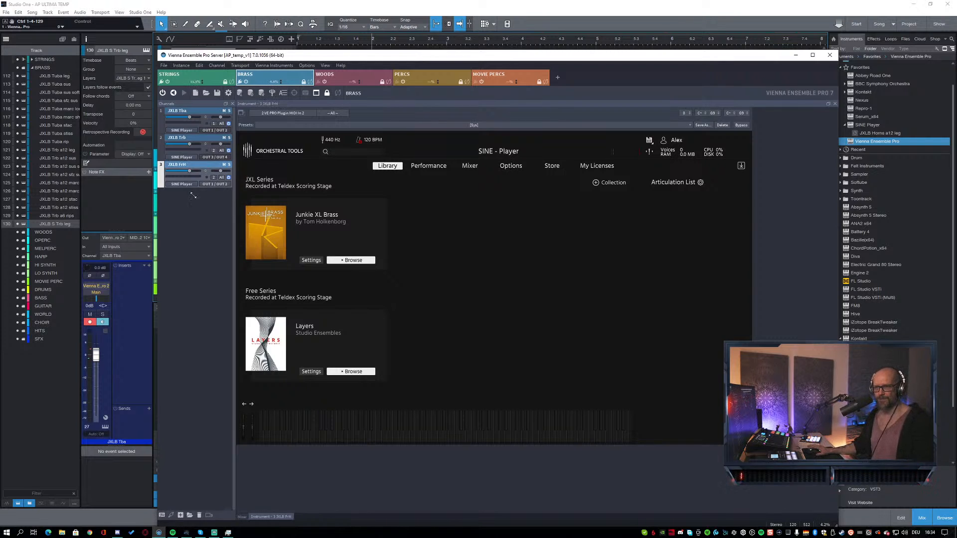
# Step: Route the JXLB FrH channel to output 5/6 and set its MIDI input to VE PRO Plugin MIDI In 3
pyautogui.click(223, 185)
pyautogui.click(255, 35)
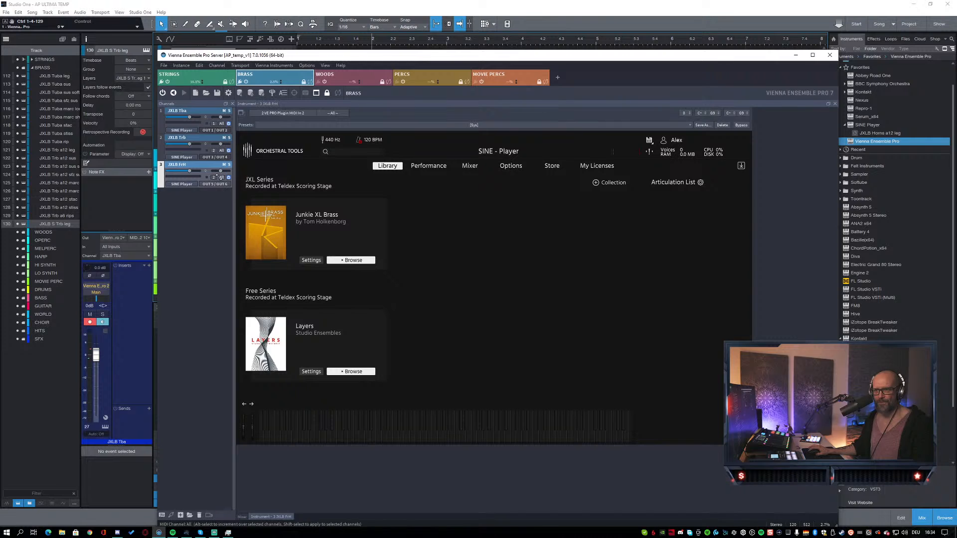
pyautogui.click(191, 185)
pyautogui.click(245, 96)
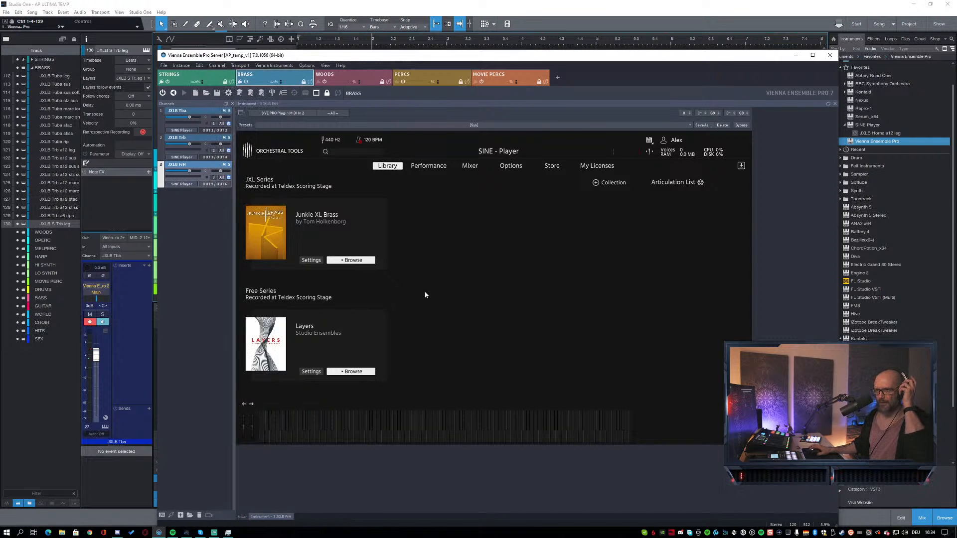
# Step: Load the Junkie XL Brass Horns a12 articulations Sustains + LEG, Sustains, Sustains Soft and Sforzando Sustains into the articulation list
pyautogui.scroll(-2, 439, 264)
pyautogui.scroll(2, 357, 273)
pyautogui.click(352, 260)
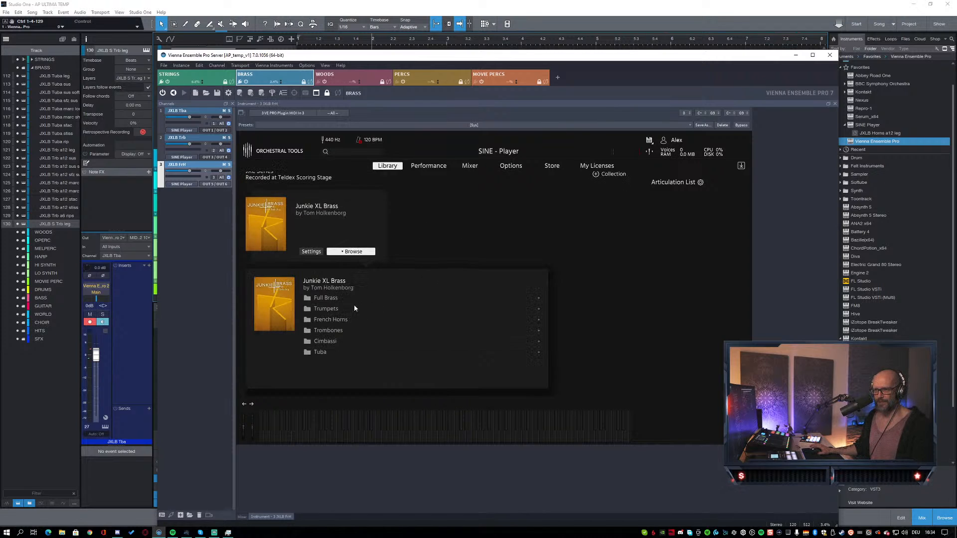
pyautogui.click(337, 321)
pyautogui.scroll(-1, 464, 266)
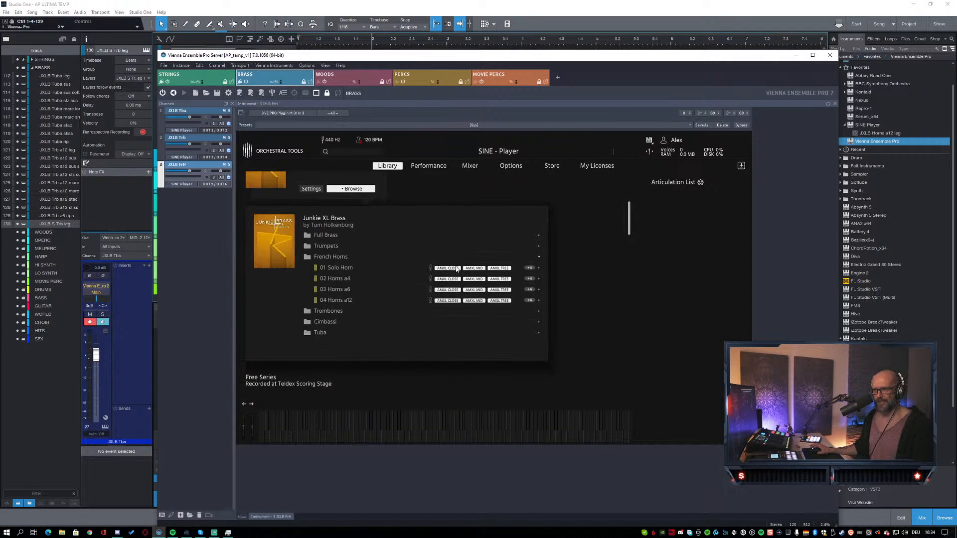
pyautogui.click(342, 299)
pyautogui.scroll(-1, 540, 295)
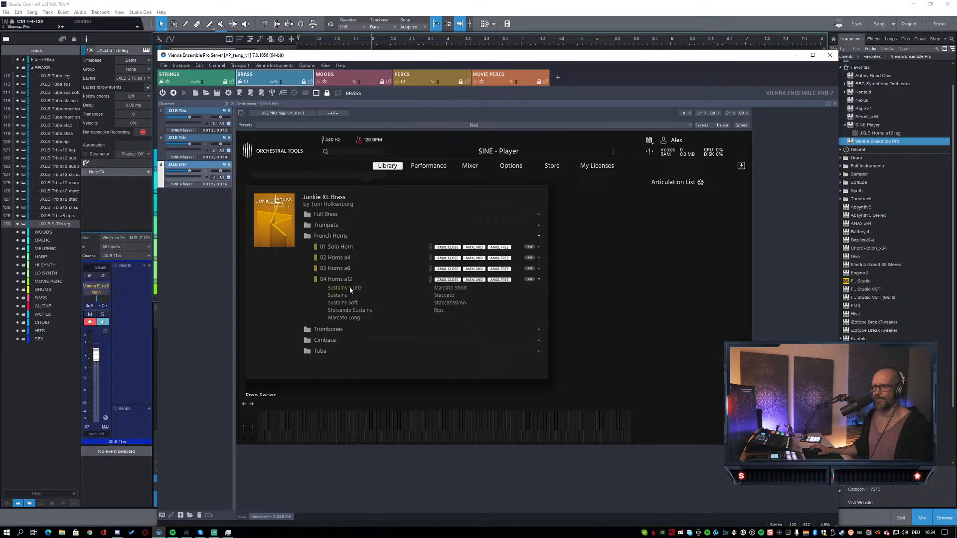
pyautogui.moveTo(349, 287); pyautogui.dragTo(686, 224)
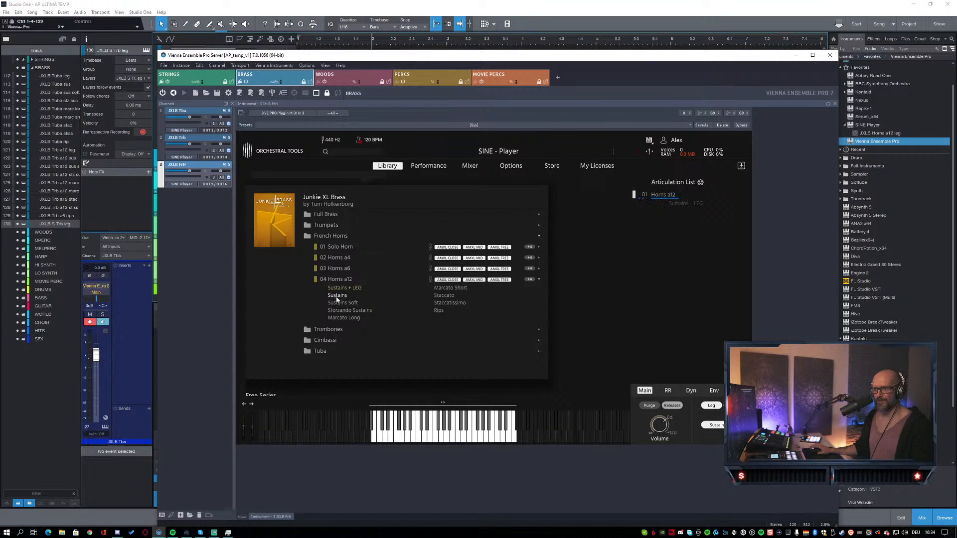
pyautogui.moveTo(337, 296); pyautogui.dragTo(698, 252)
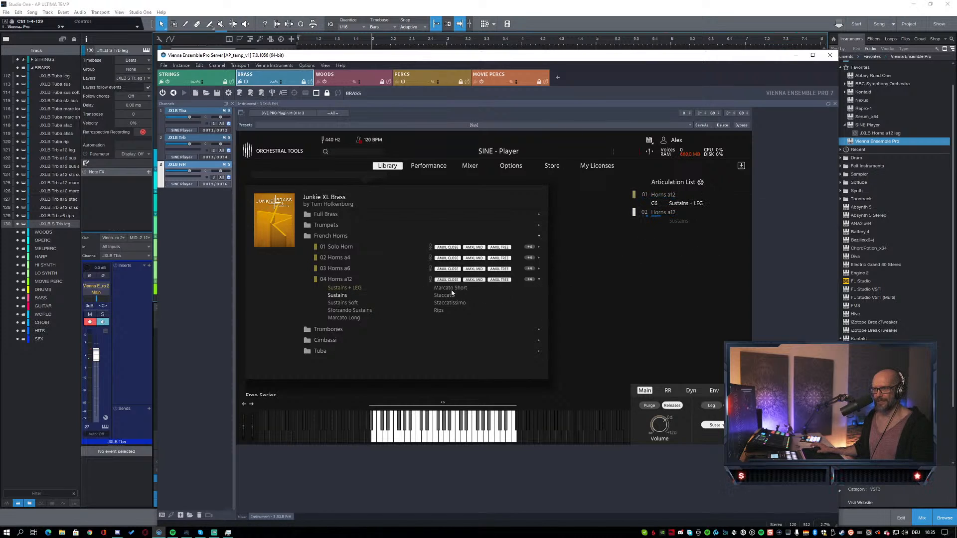
pyautogui.moveTo(342, 302); pyautogui.dragTo(686, 266)
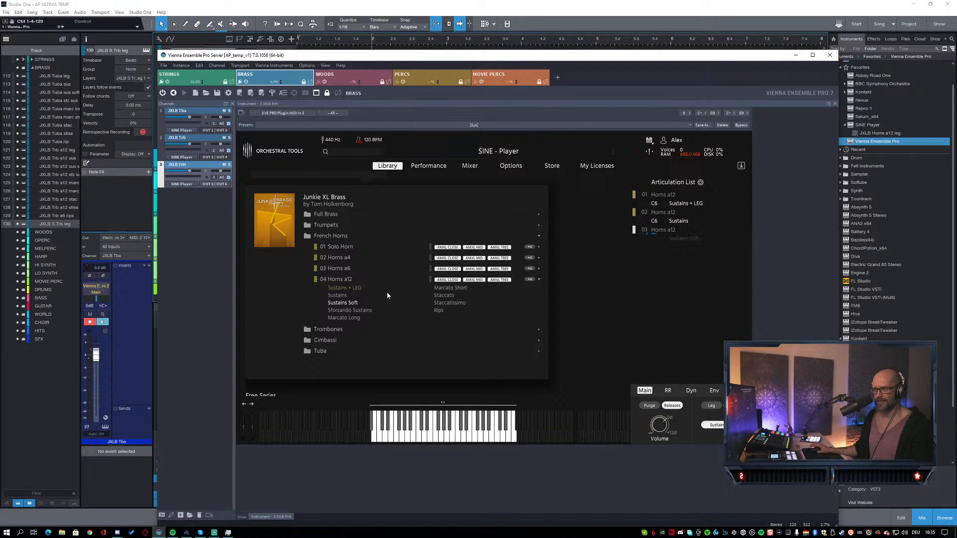
pyautogui.moveTo(352, 310); pyautogui.dragTo(693, 289)
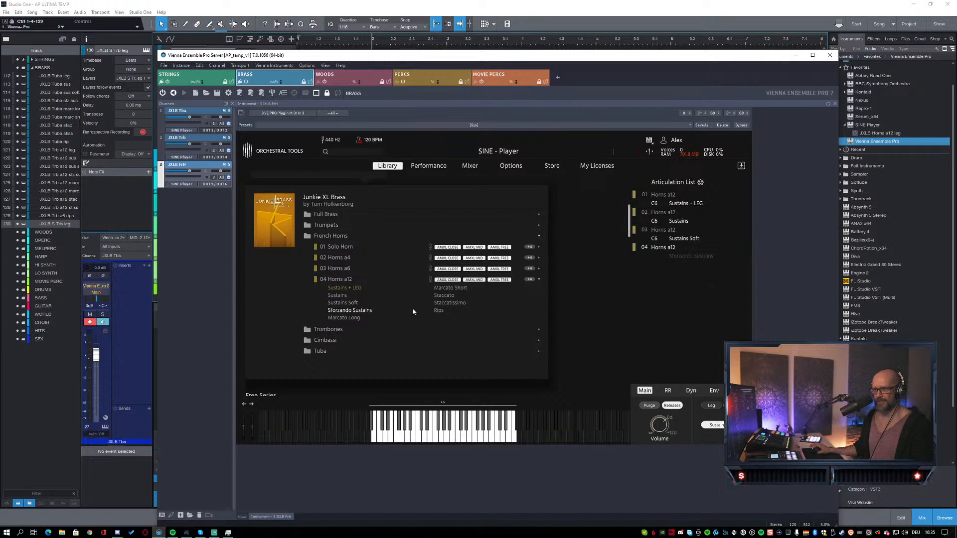
# Step: Add the Horns a12 Marcato Long, Marcato Short, Staccato, Staccatissimo and Rips articulations to the list
pyautogui.moveTo(344, 318); pyautogui.dragTo(696, 279)
pyautogui.moveTo(446, 288); pyautogui.dragTo(676, 330)
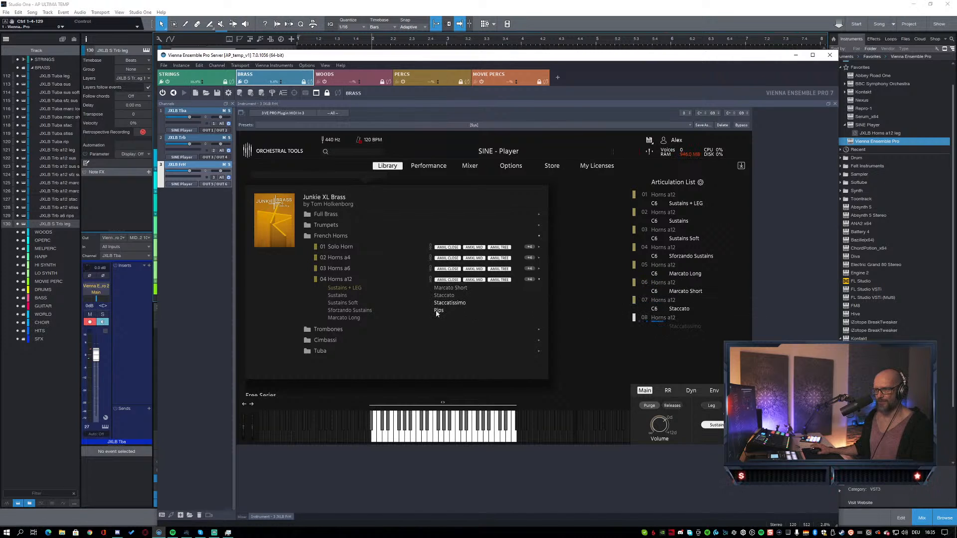
pyautogui.moveTo(436, 313); pyautogui.dragTo(660, 355)
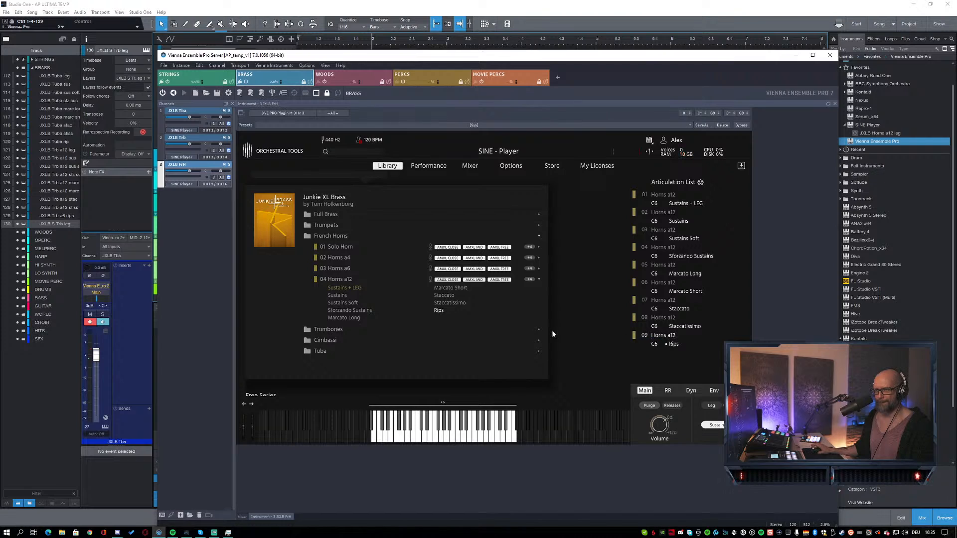
# Step: Add the Solo Horn Sustains + LEG articulation at the end of the articulation list
pyautogui.scroll(-1, 360, 243)
pyautogui.click(337, 226)
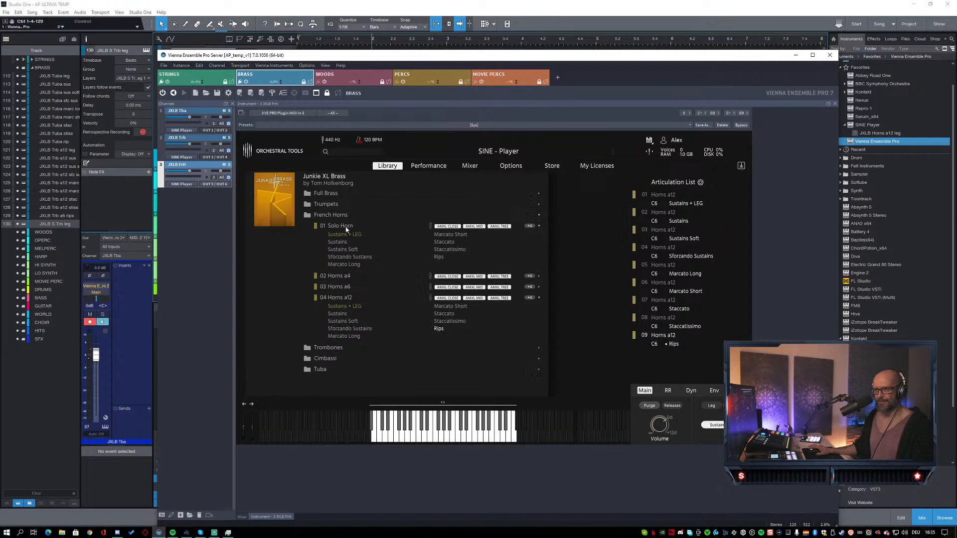
pyautogui.moveTo(345, 234); pyautogui.dragTo(683, 378)
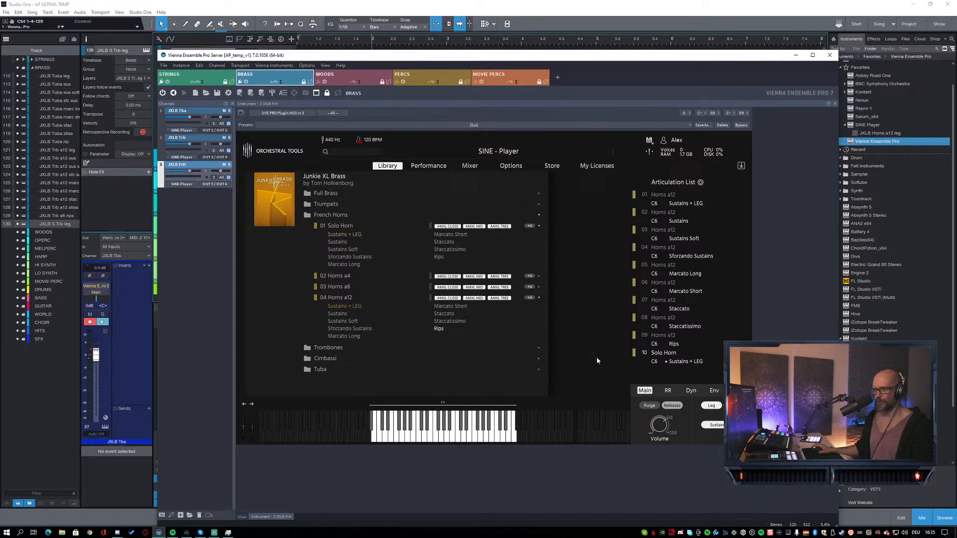
# Step: Switch to Studio One, duplicate the JXLB S Trb leg track and rename the copy JXLB FrH a12 leg
pyautogui.click(132, 205)
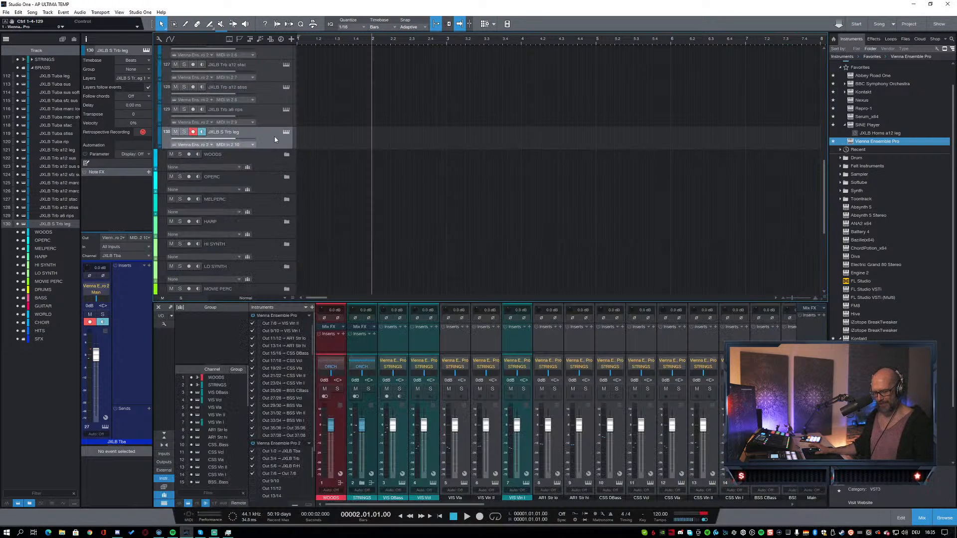
pyautogui.hotkey('shift', 'd')
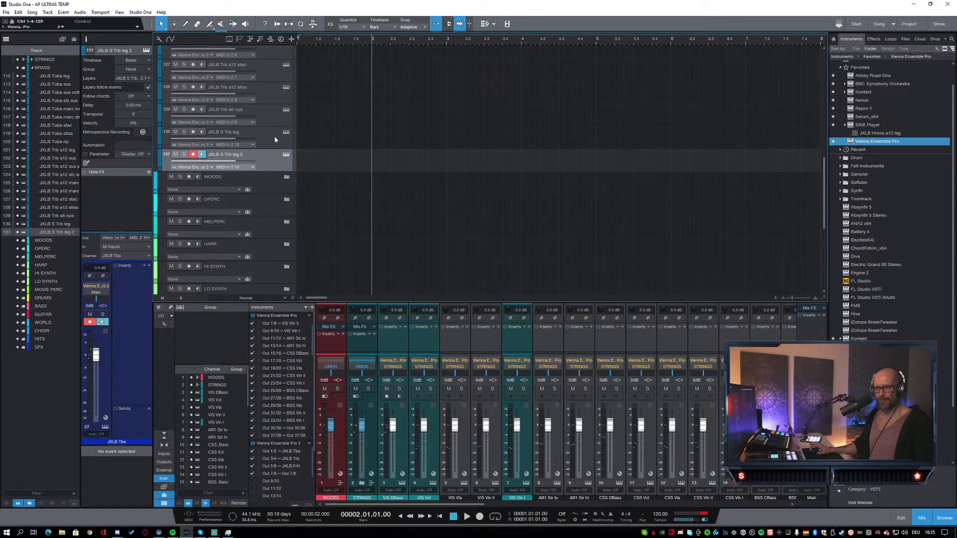
pyautogui.doubleClick(227, 155)
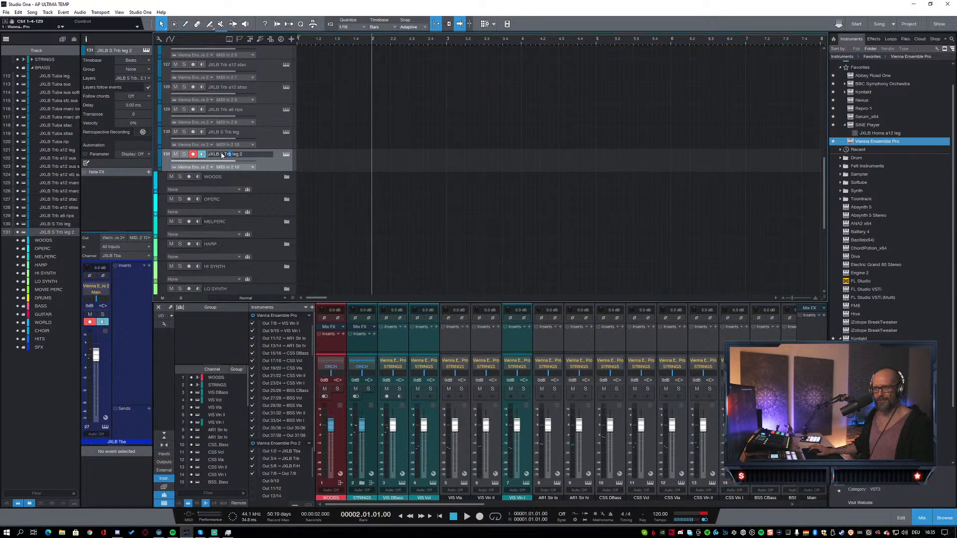
pyautogui.write('FrH')
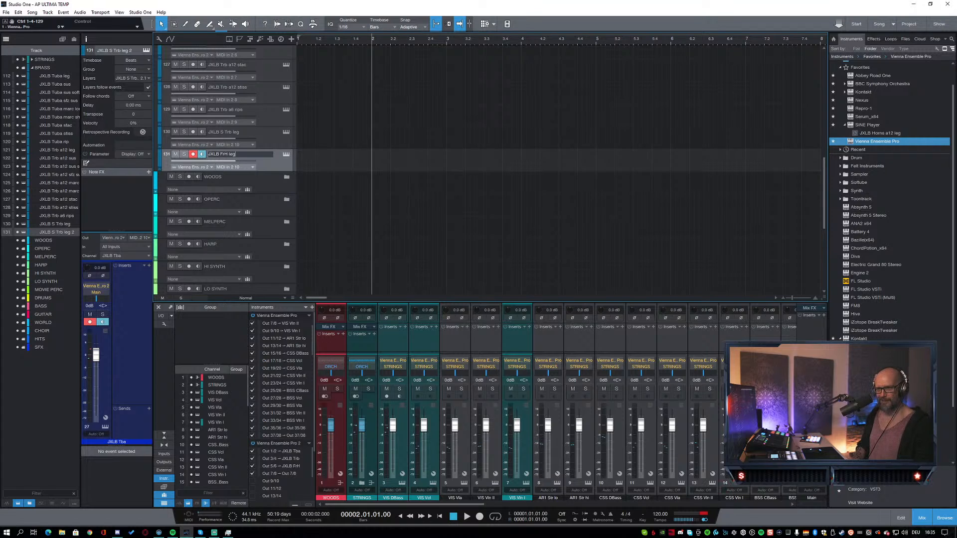
pyautogui.write(' leg')
pyautogui.press('Return')
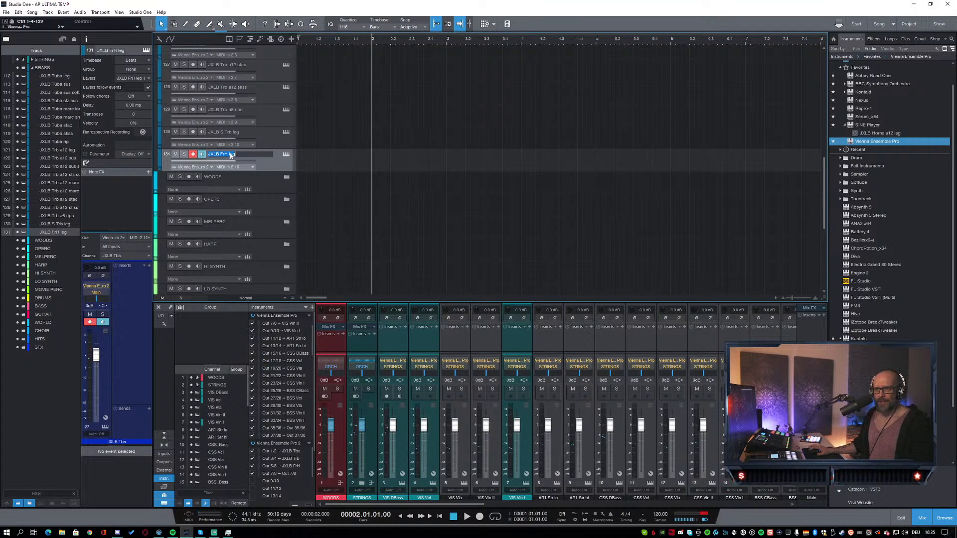
pyautogui.click(231, 155)
pyautogui.write('a12')
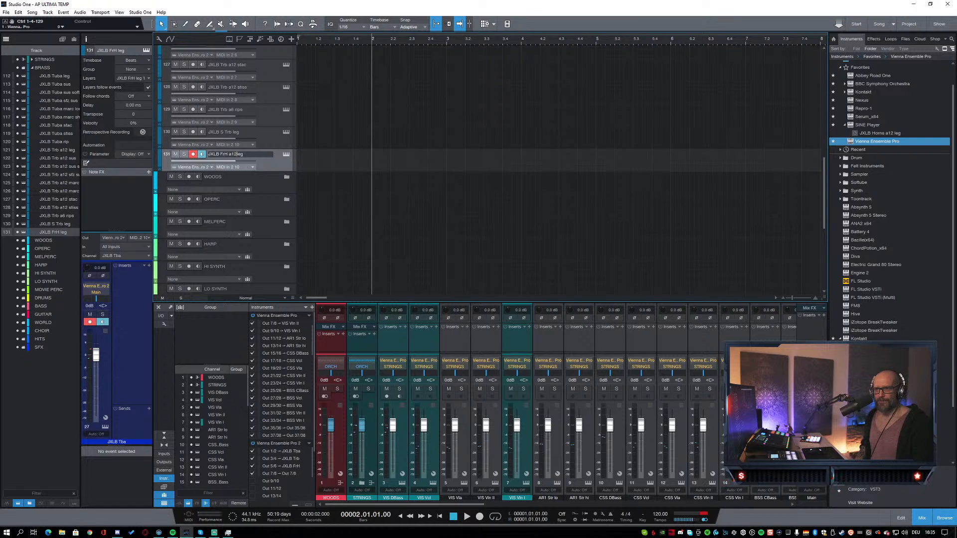
pyautogui.press('Return')
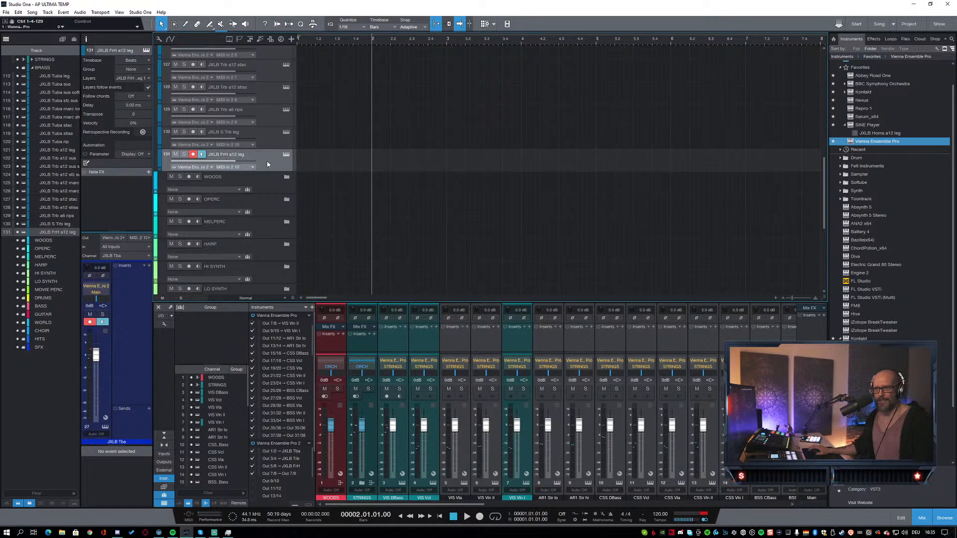
# Step: Set the JXLB FrH a12 leg track to MIDI In 3 1 and duplicate it nine times
pyautogui.click(239, 167)
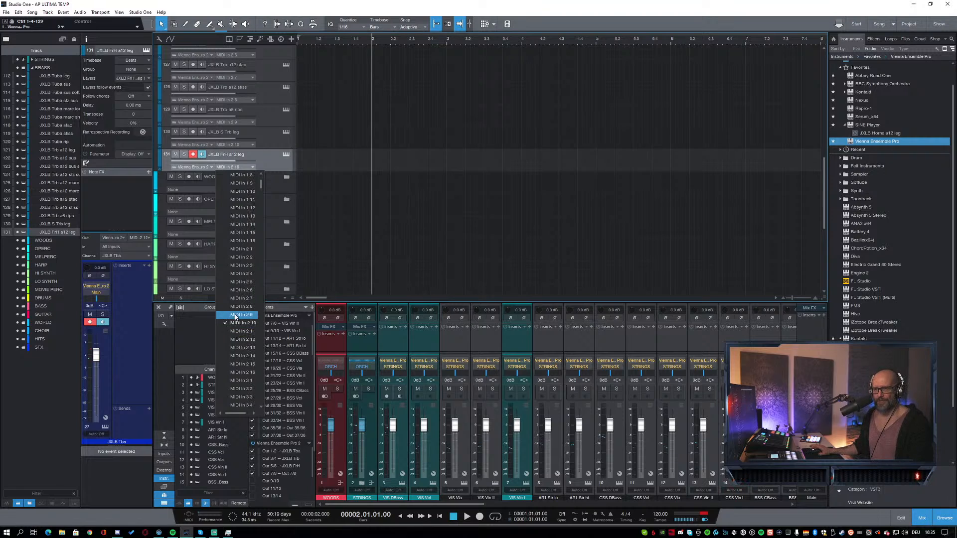
pyautogui.click(245, 381)
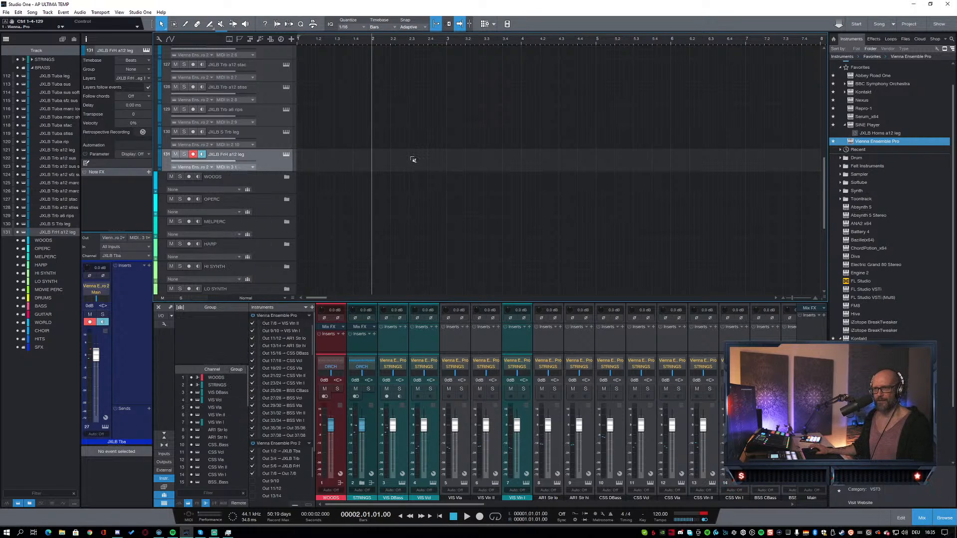
pyautogui.hotkey('shift', 'd')
pyautogui.hotkey('shift', 'd')
pyautogui.hotkey('shift', 'd')
pyautogui.hotkey('shift', 'd')
pyautogui.hotkey('shift', 'd')
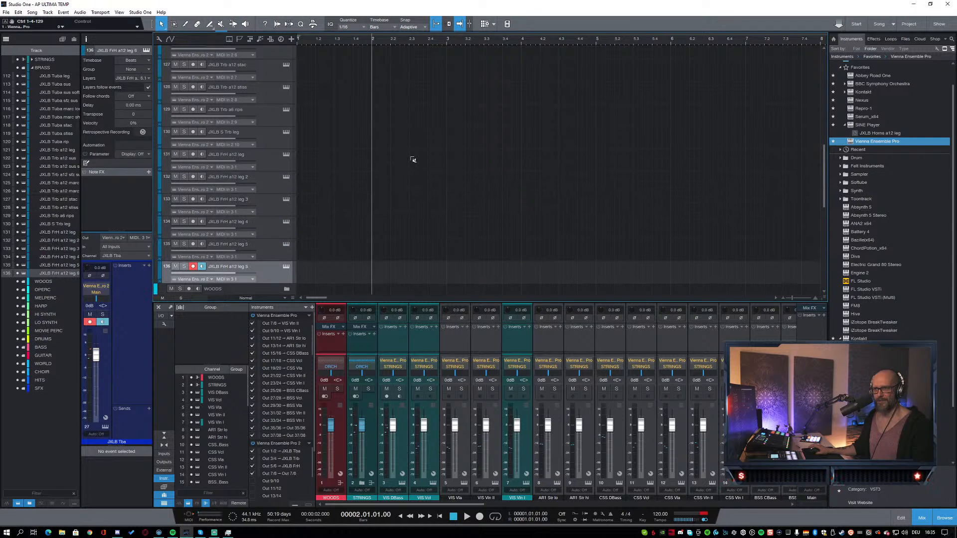
pyautogui.hotkey('shift', 'd')
pyautogui.hotkey('shift', 'd')
pyautogui.hotkey('shift', 'd')
pyautogui.hotkey('shift', 'd')
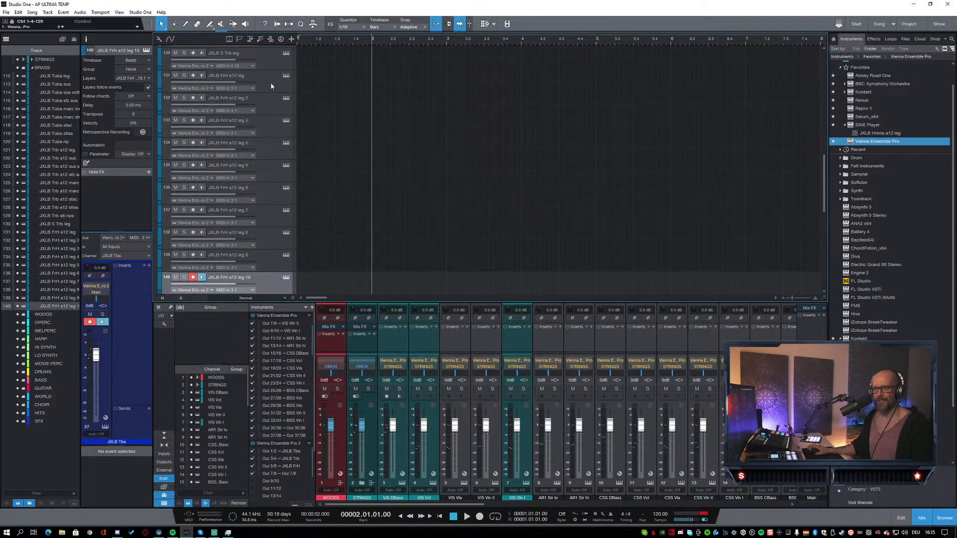
# Step: Set the JXLB FrH a12 leg 2 track to MIDI In 3 2 and leg 3 to MIDI In 3 3
pyautogui.click(268, 83)
pyautogui.click(268, 105)
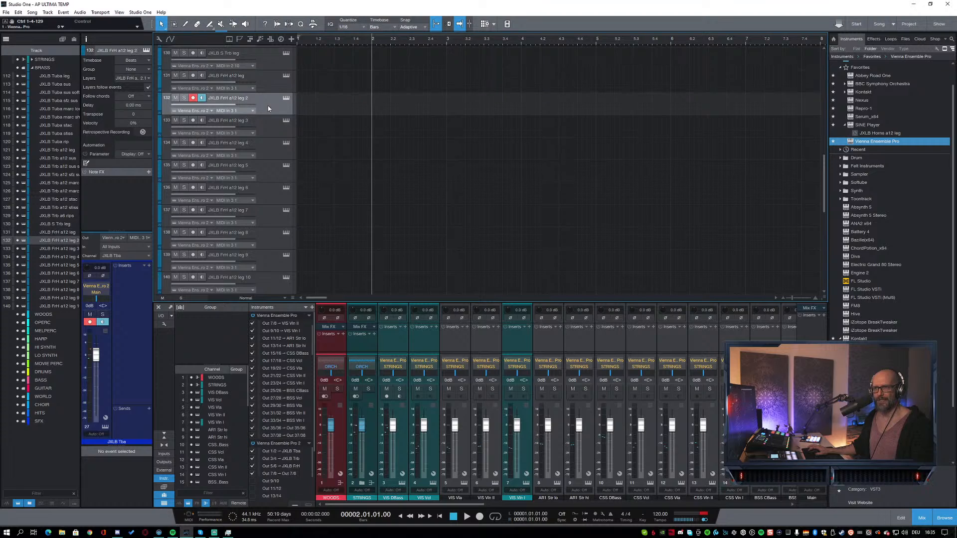
pyautogui.click(264, 77)
pyautogui.click(270, 107)
pyautogui.click(240, 111)
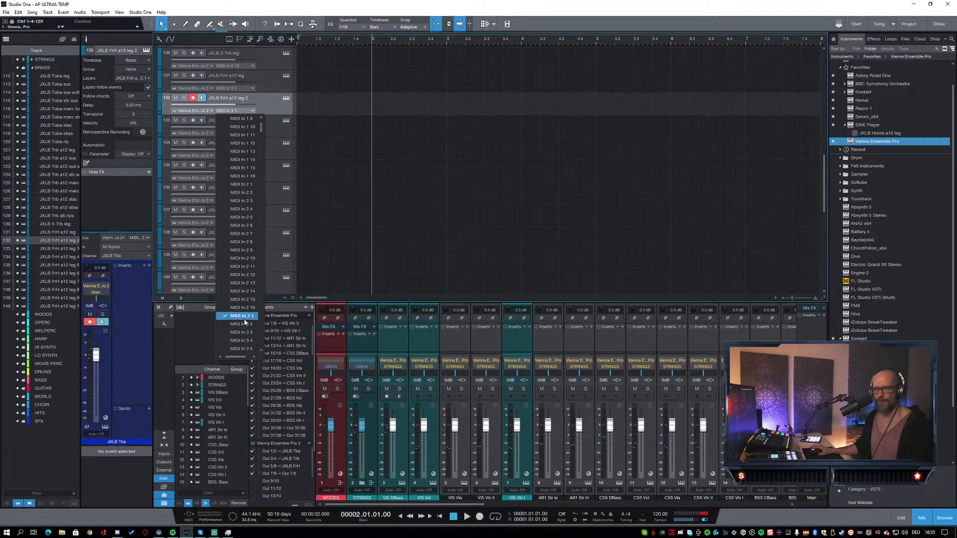
pyautogui.click(243, 324)
pyautogui.click(274, 128)
pyautogui.click(241, 133)
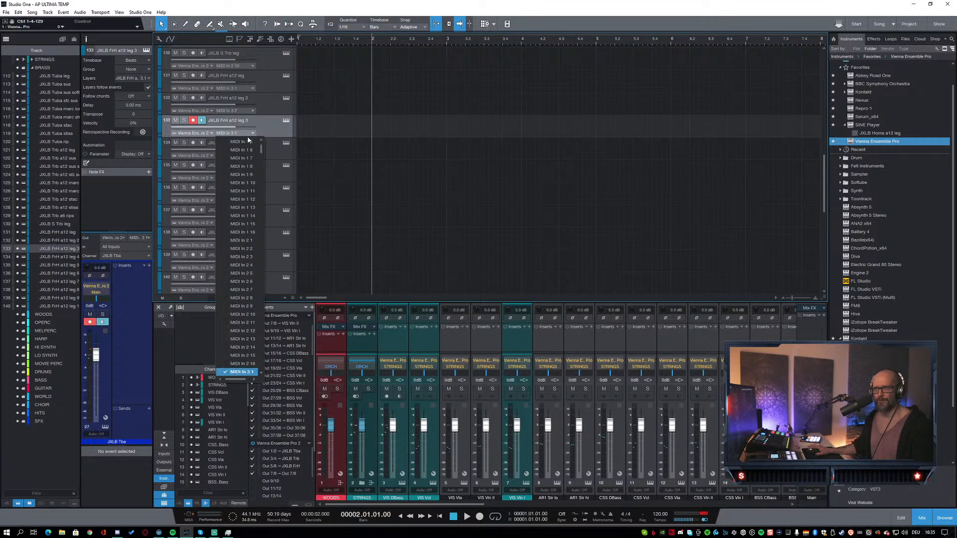
pyautogui.click(244, 338)
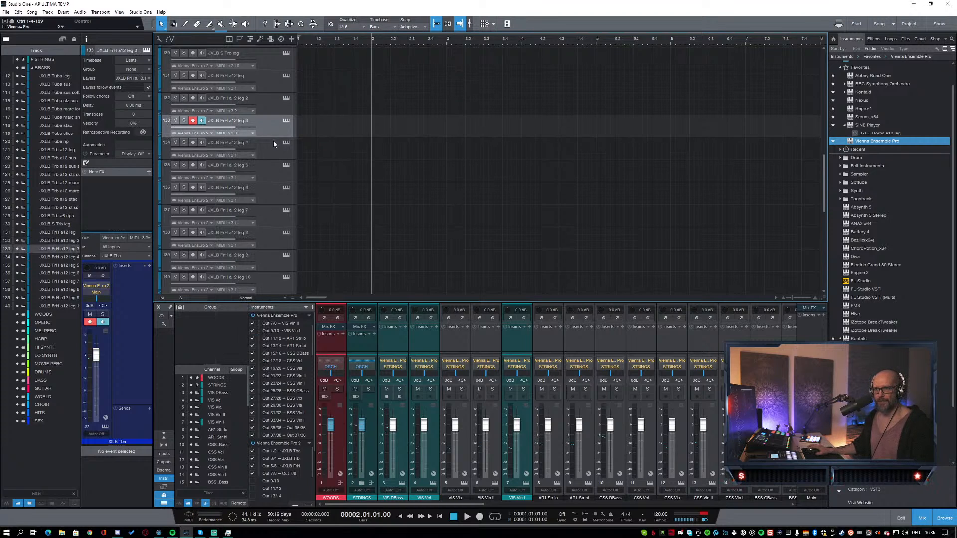
# Step: Set the JXLB FrH a12 leg 4 track to MIDI In 3 4 and leg 5 to MIDI In 3 5
pyautogui.click(273, 142)
pyautogui.click(248, 155)
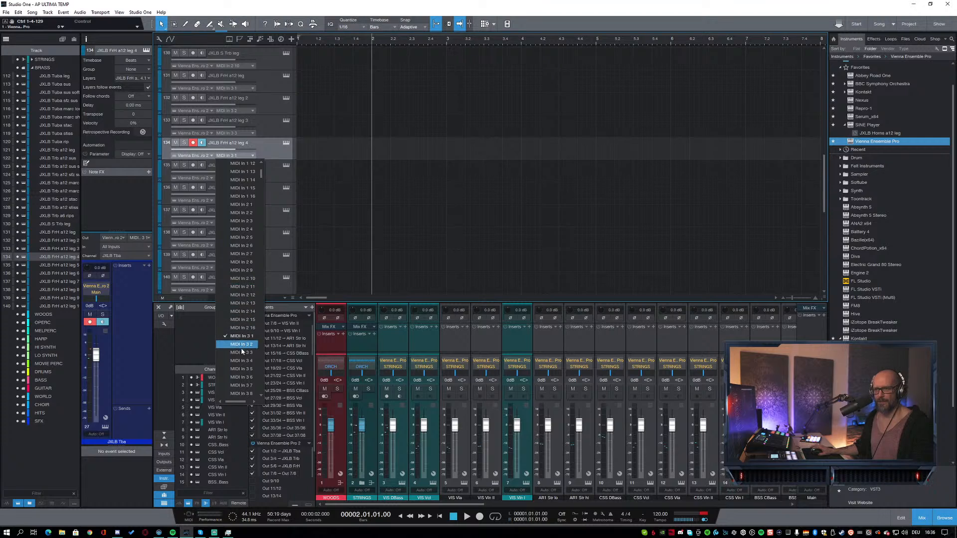
pyautogui.click(240, 357)
pyautogui.click(268, 170)
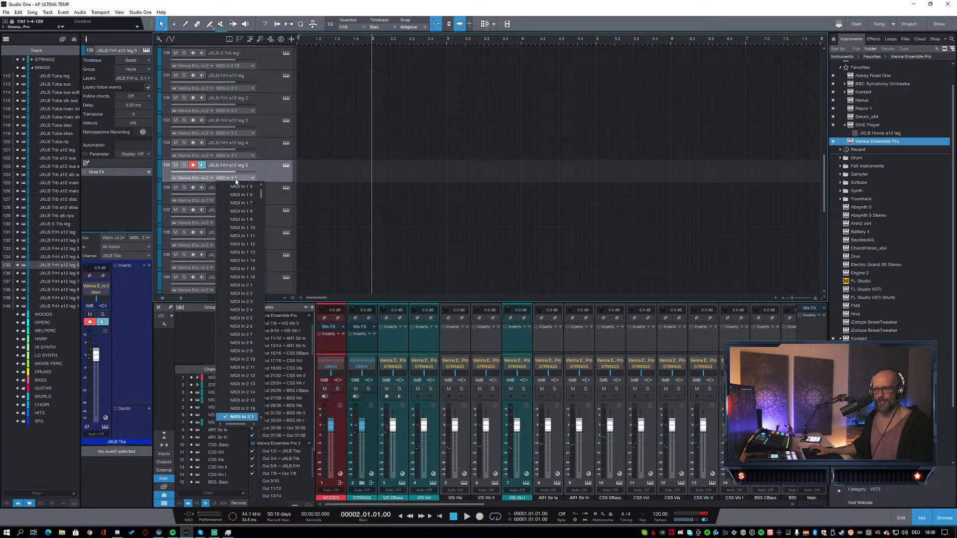
pyautogui.click(247, 178)
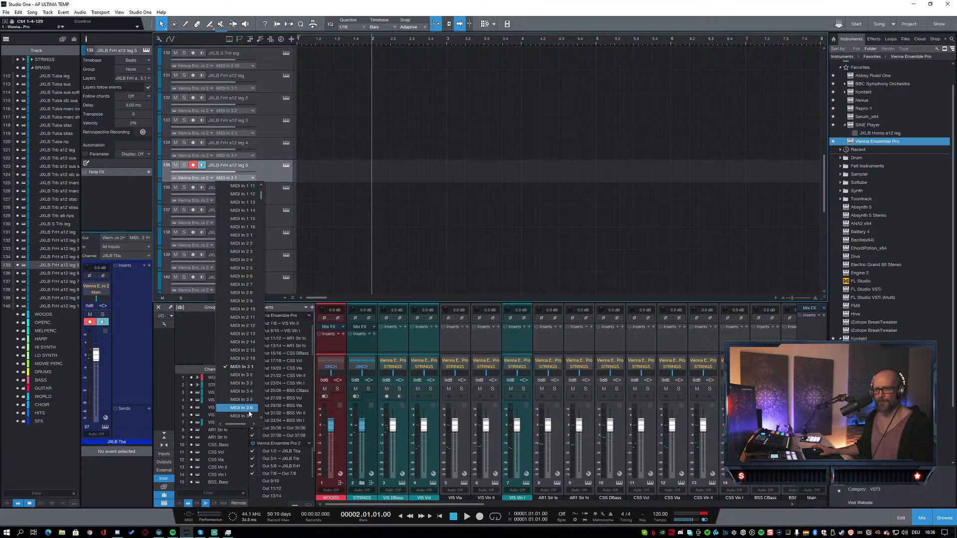
pyautogui.scroll(-1, 244, 416)
pyautogui.click(243, 415)
pyautogui.click(172, 533)
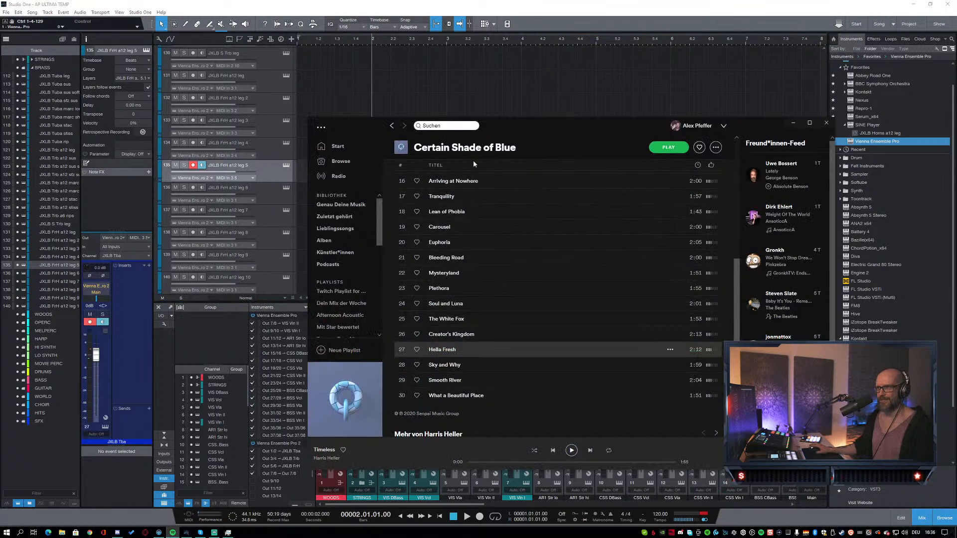
pyautogui.hotkey('alt', 'Tab')
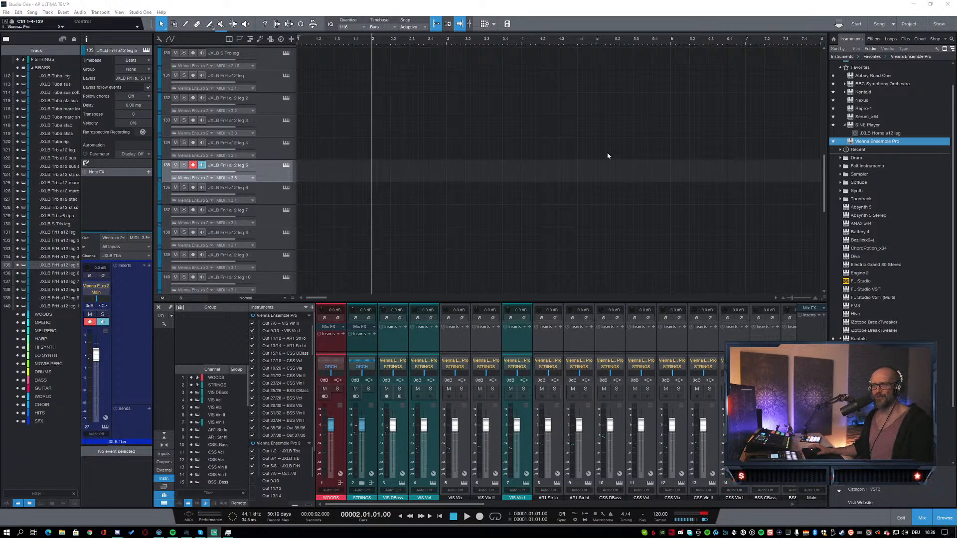
# Step: Set the JXLB FrH a12 leg 6 track to MIDI In 3 6 and leg 7 to MIDI In 3 7
pyautogui.click(238, 200)
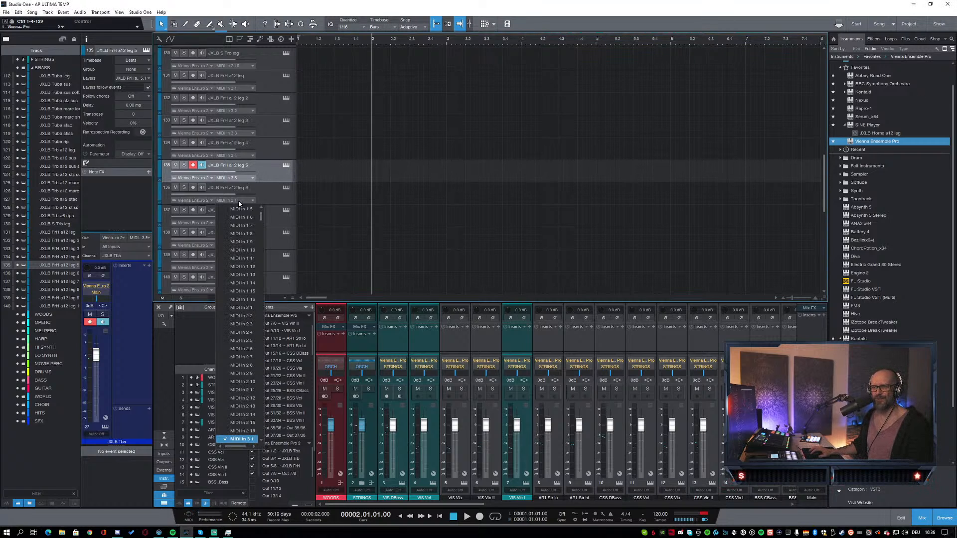
pyautogui.click(235, 199)
pyautogui.scroll(-5, 236, 201)
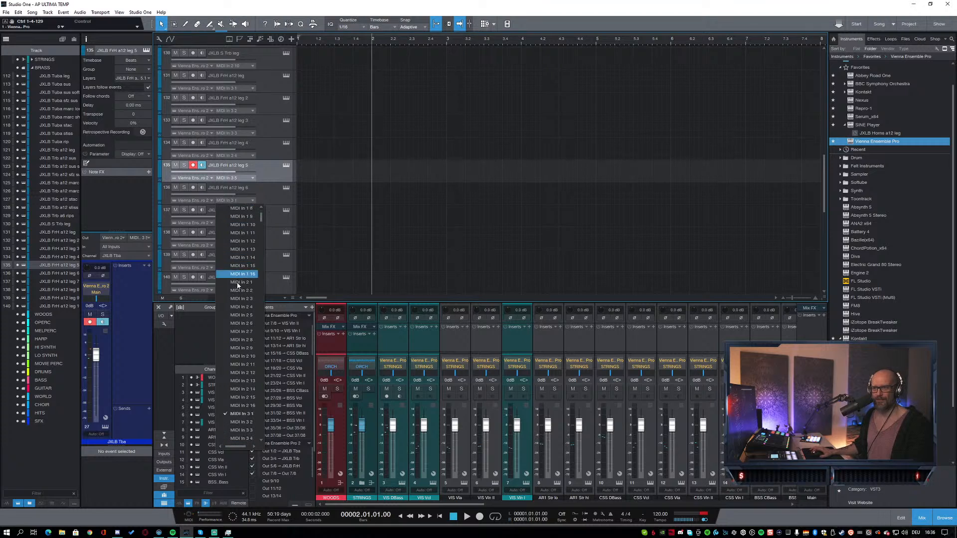
pyautogui.click(243, 397)
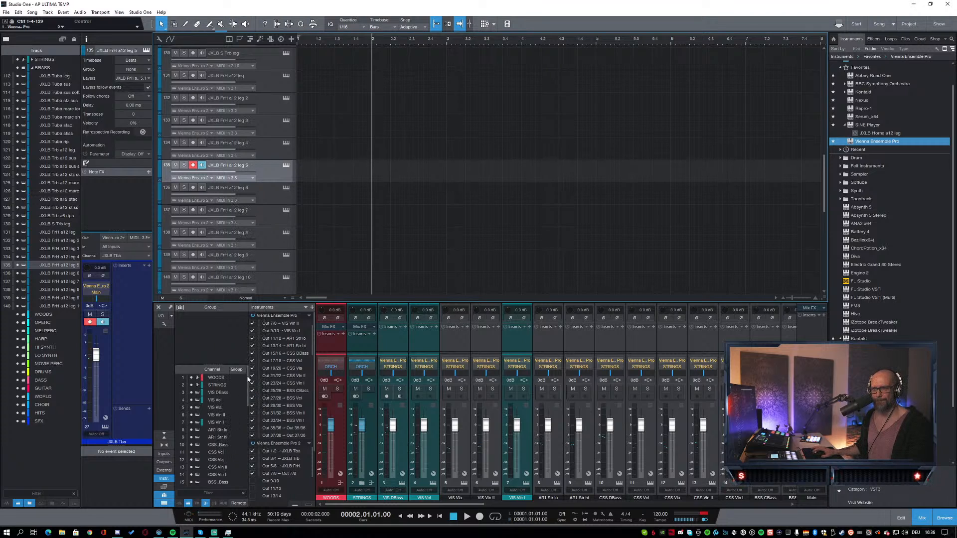
pyautogui.click(266, 193)
pyautogui.click(265, 214)
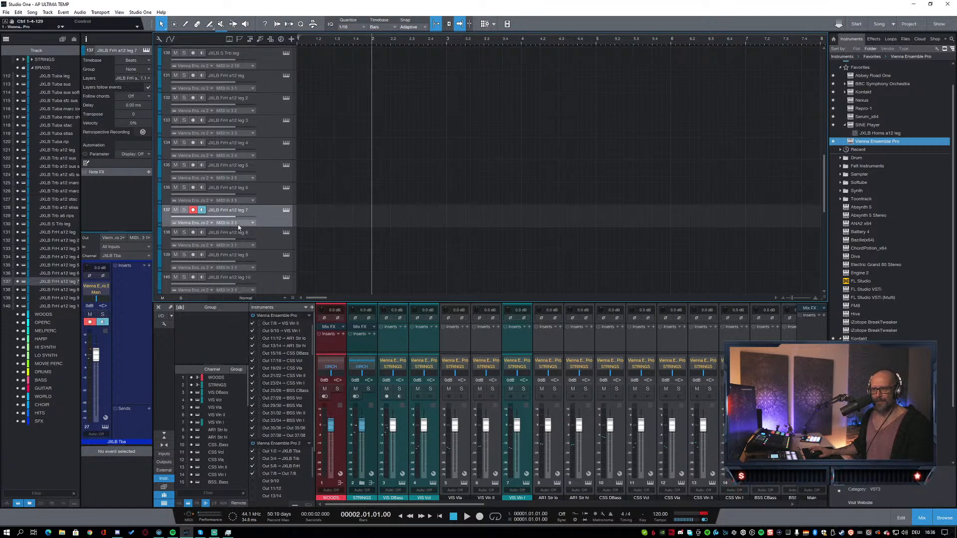
pyautogui.click(238, 223)
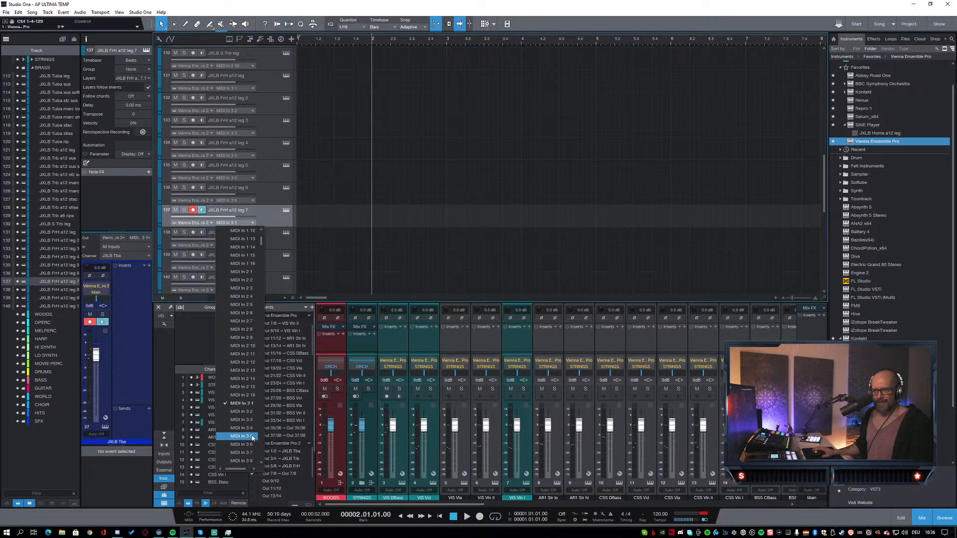
pyautogui.click(242, 452)
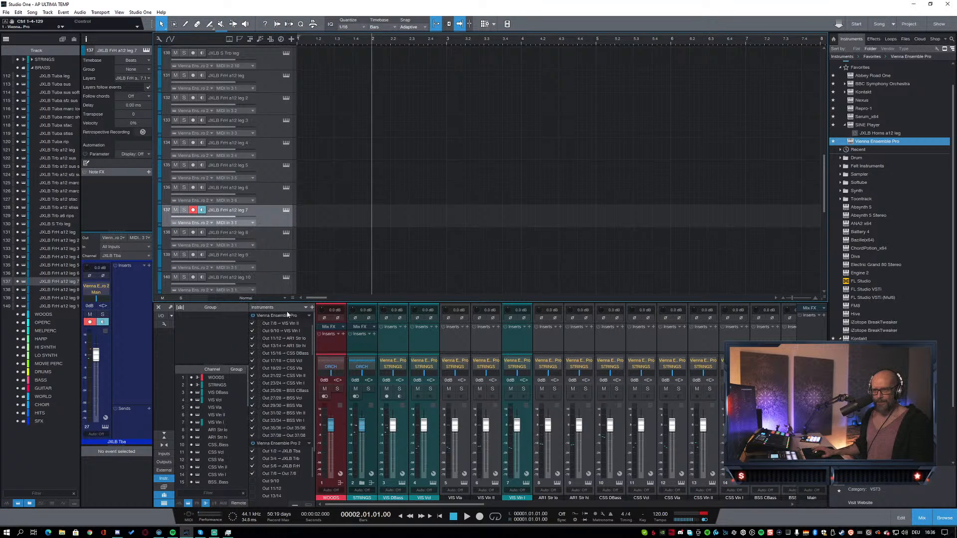
# Step: Set the JXLB FrH a12 leg 8 track to MIDI In 3 8 and leg 9 to MIDI In 3 9
pyautogui.click(268, 240)
pyautogui.click(238, 245)
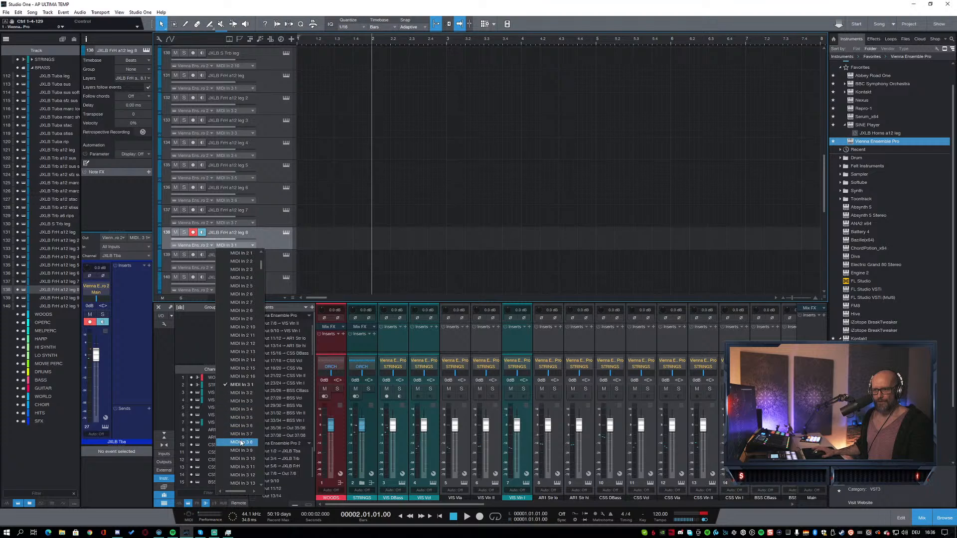
pyautogui.click(241, 442)
pyautogui.click(274, 257)
pyautogui.click(237, 268)
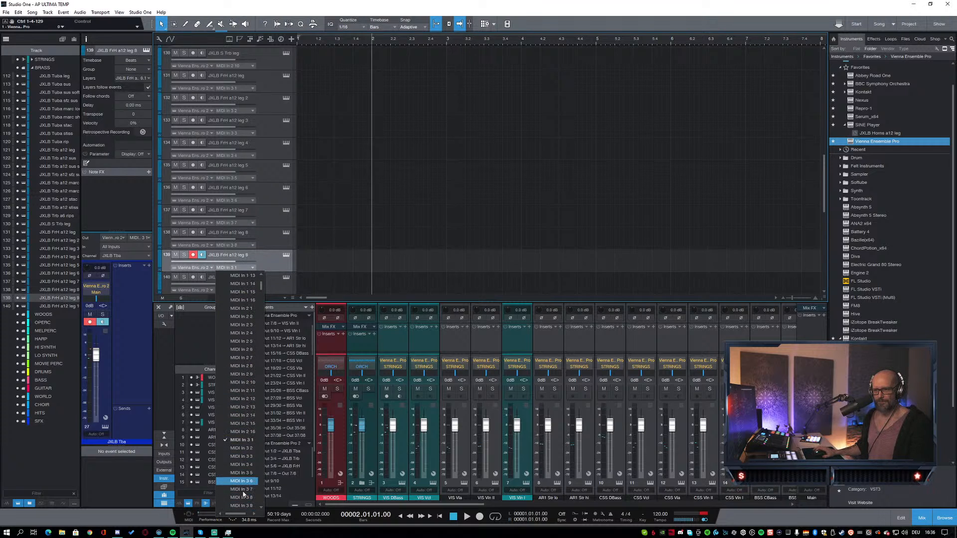
pyautogui.click(242, 503)
# Step: Set the JXLB FrH a12 leg 10 track to MIDI In 3 10
pyautogui.click(379, 277)
pyautogui.scroll(-3, 378, 248)
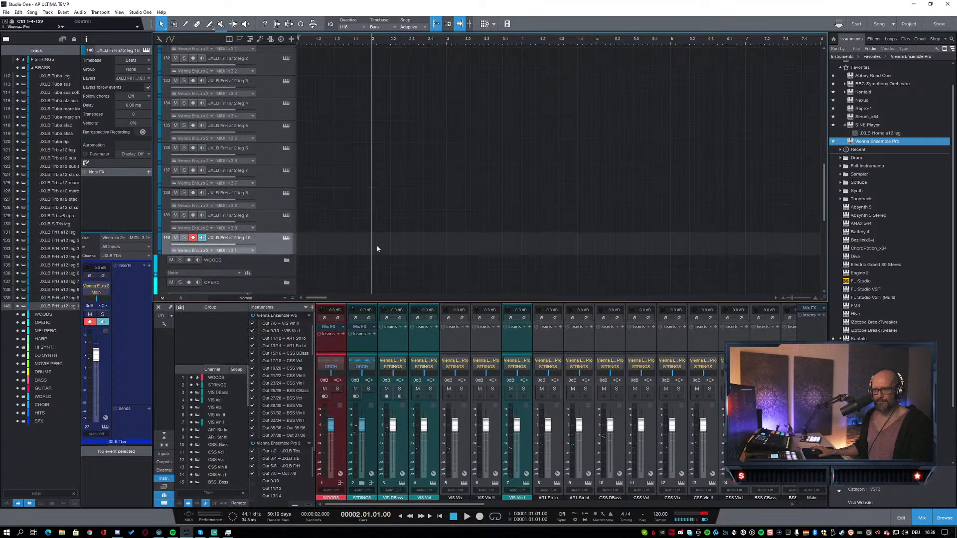
pyautogui.click(242, 230)
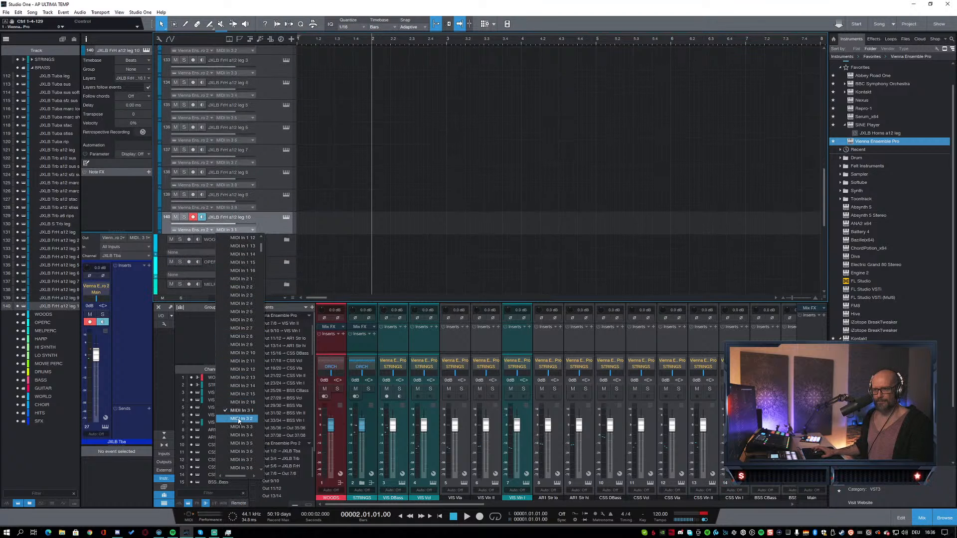
pyautogui.click(239, 451)
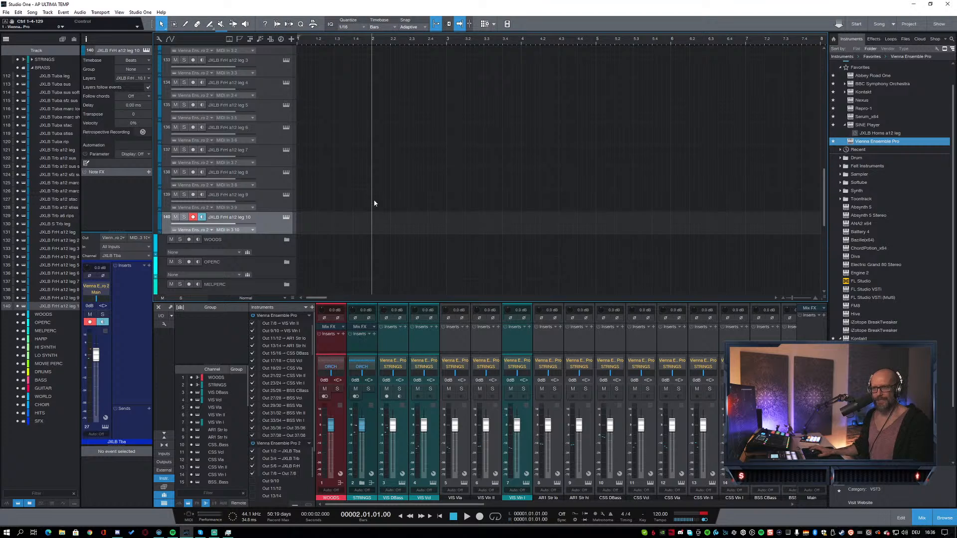
# Step: Audition the JXLB FrH a12 leg track and select the leg 2 track below it
pyautogui.scroll(4, 415, 161)
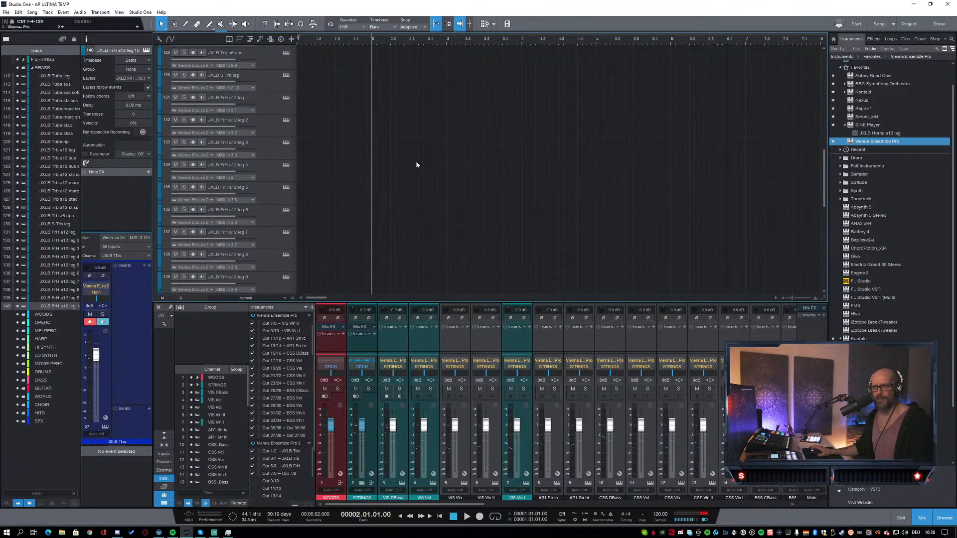
pyautogui.click(267, 107)
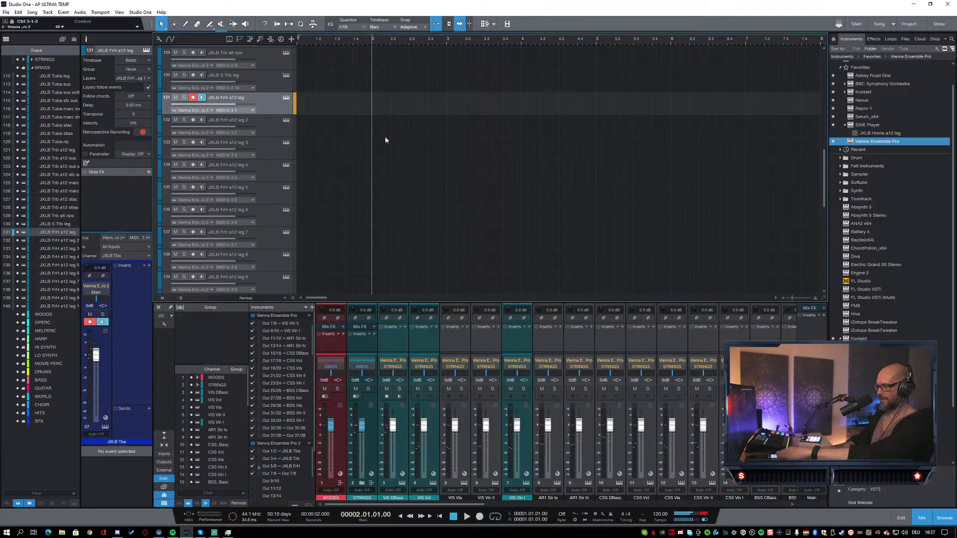
pyautogui.click(286, 119)
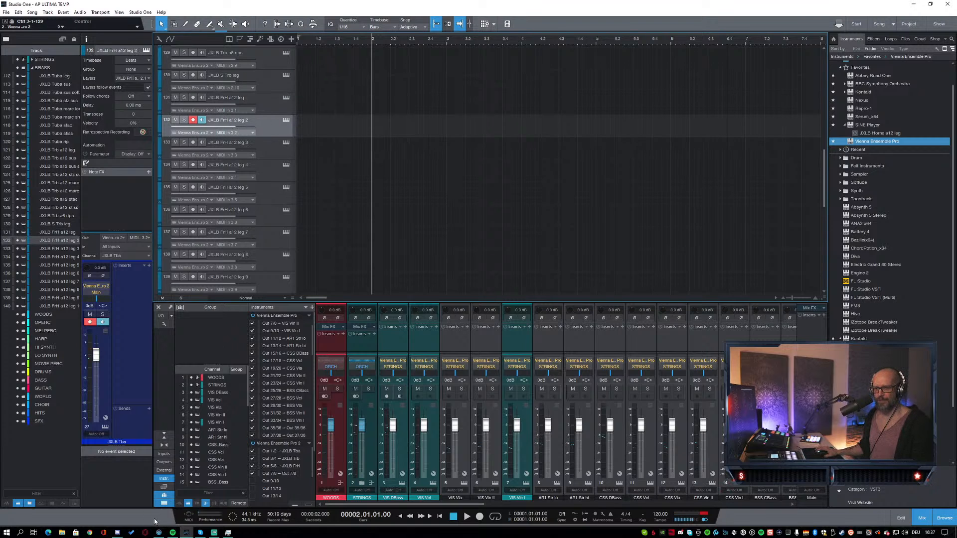
pyautogui.hotkey('alt', 'Tab')
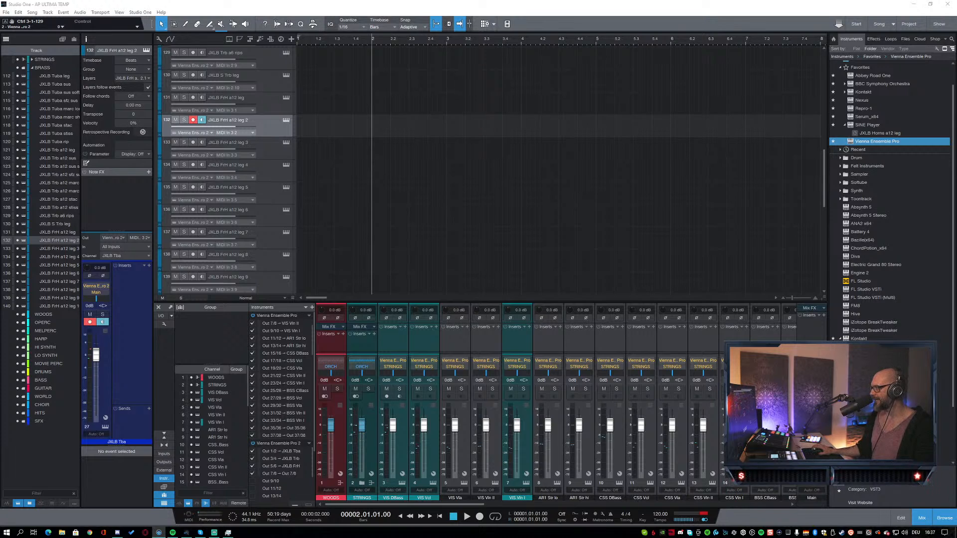
# Step: Rename the JXLB FrH a12 leg 2 track as JXLB FrH a12 sus
pyautogui.doubleClick(244, 120)
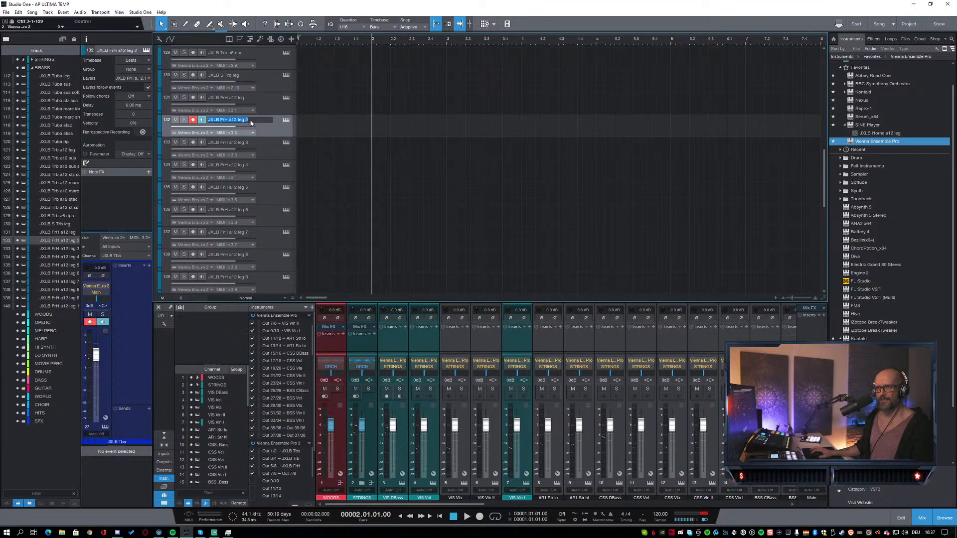
pyautogui.press('End')
pyautogui.press('BackSpace')
pyautogui.press('BackSpace')
pyautogui.press('BackSpace')
pyautogui.press('BackSpace')
pyautogui.press('BackSpace')
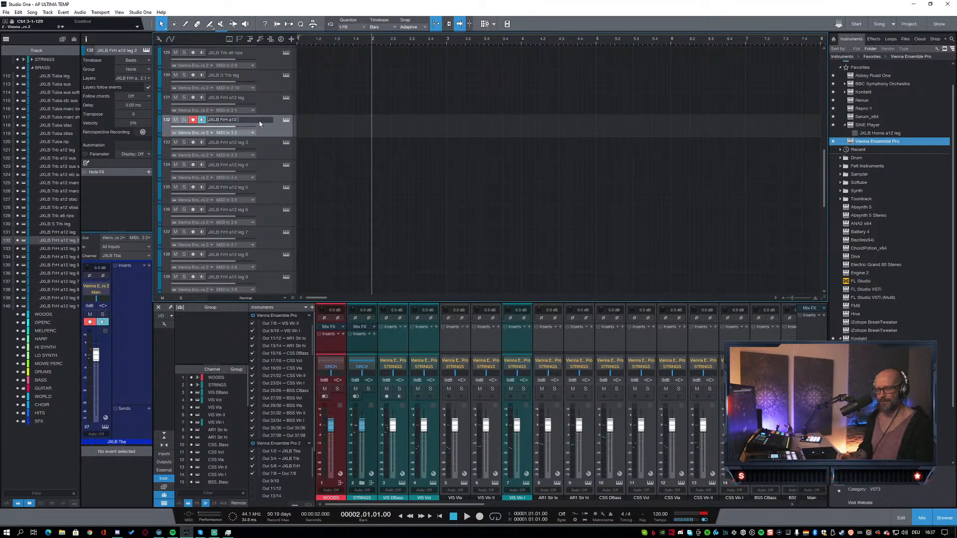
pyautogui.write('sus')
pyautogui.press('Return')
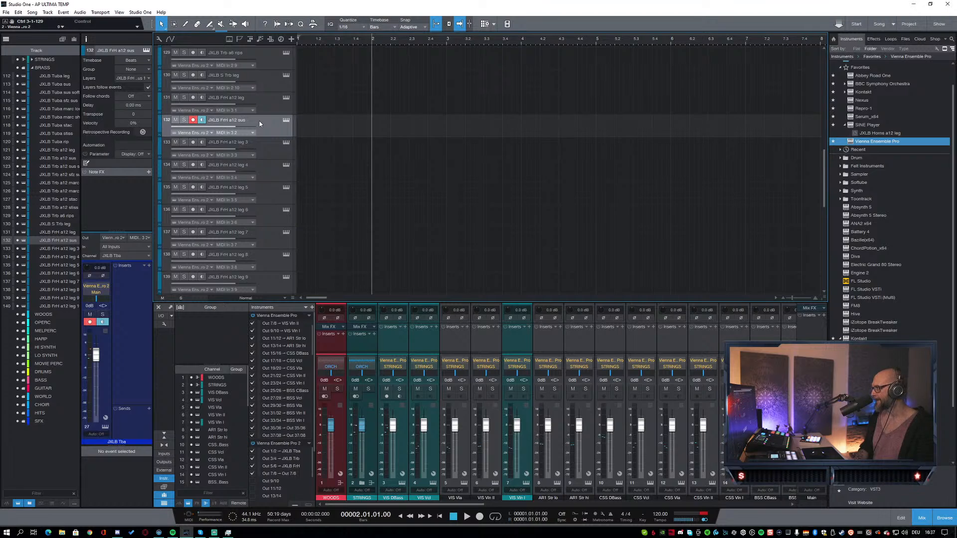
# Step: Rename the JXLB FrH a12 leg 3 track as JXLB FrH a12 sus soft
pyautogui.press('BackSpace')
pyautogui.press('BackSpace')
pyautogui.press('BackSpace')
pyautogui.press('BackSpace')
pyautogui.press('BackSpace')
pyautogui.write('sus')
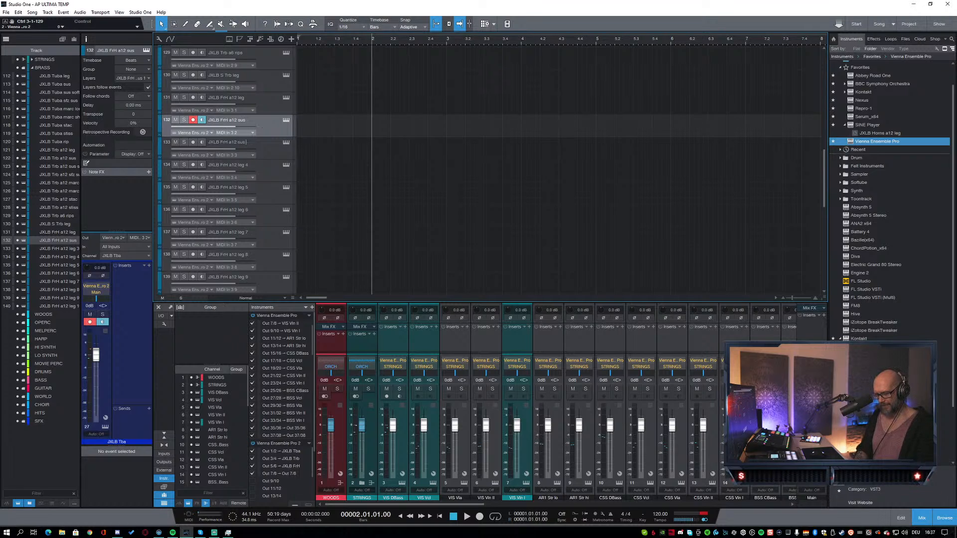
pyautogui.write(' soft')
pyautogui.press('Tab')
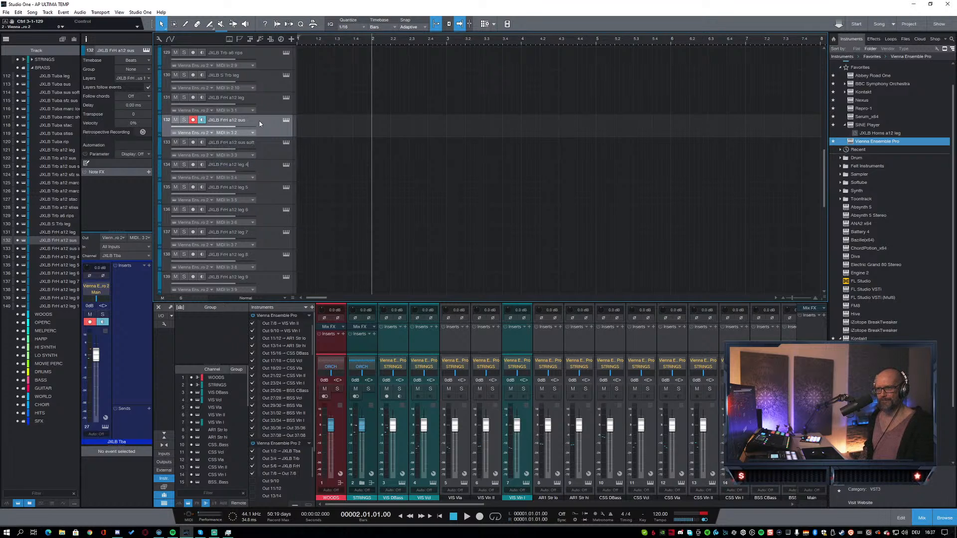
# Step: Rename the JXLB FrH a12 leg 4 track as JXLB FrH a12 sfz sus
pyautogui.write('sus')
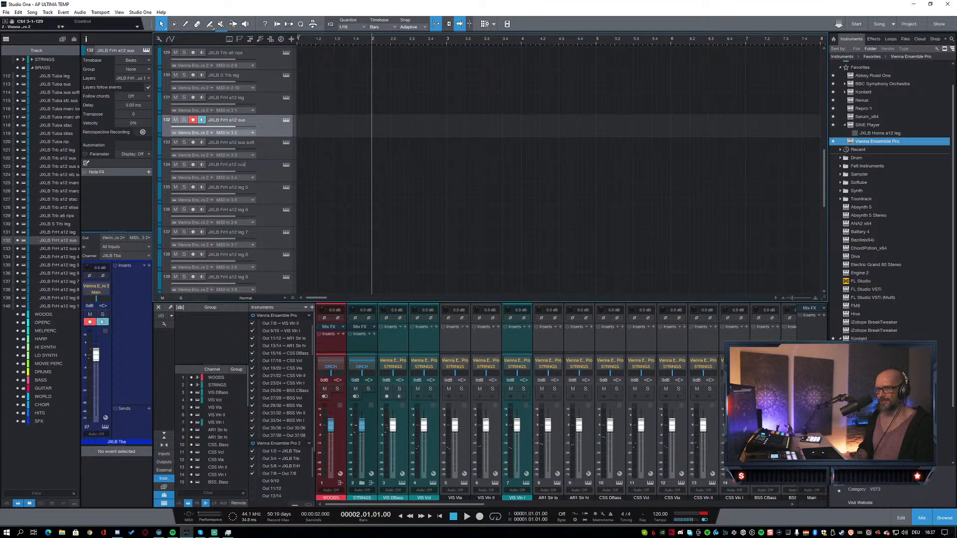
pyautogui.press('BackSpace')
pyautogui.press('BackSpace')
pyautogui.write('f')
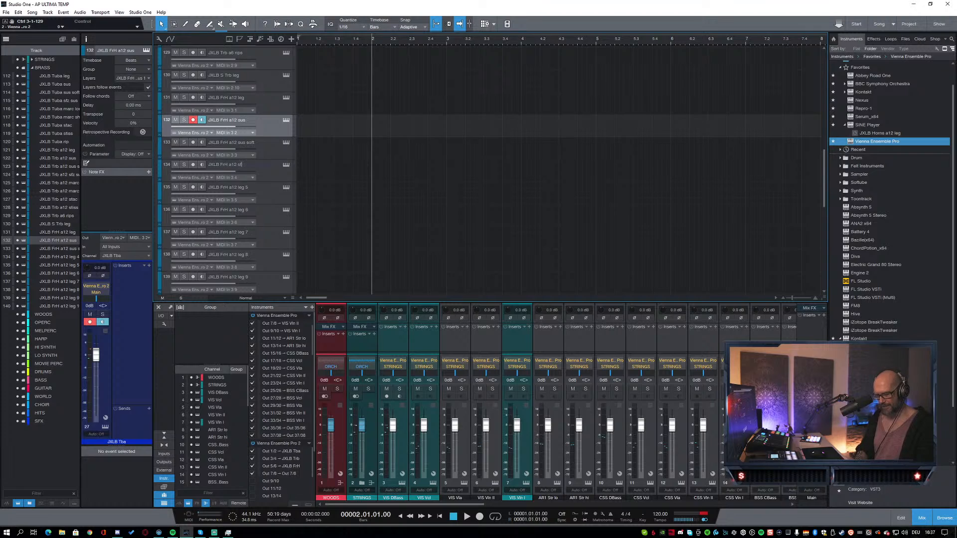
pyautogui.write('z sus')
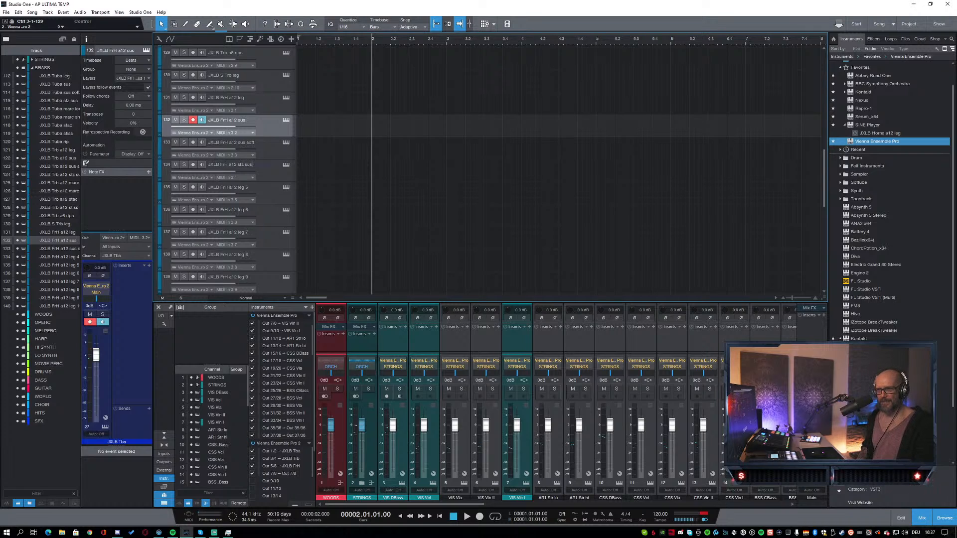
pyautogui.press('Tab')
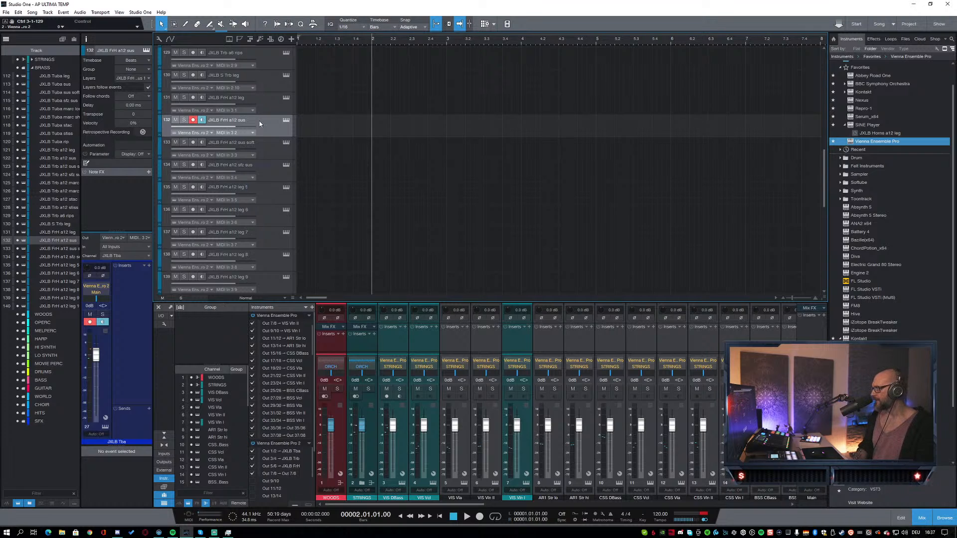
# Step: Rename the JXLB FrH a12 leg 5 track as JXLB FrH a12 marc long
pyautogui.press('BackSpace')
pyautogui.press('BackSpace')
pyautogui.press('BackSpace')
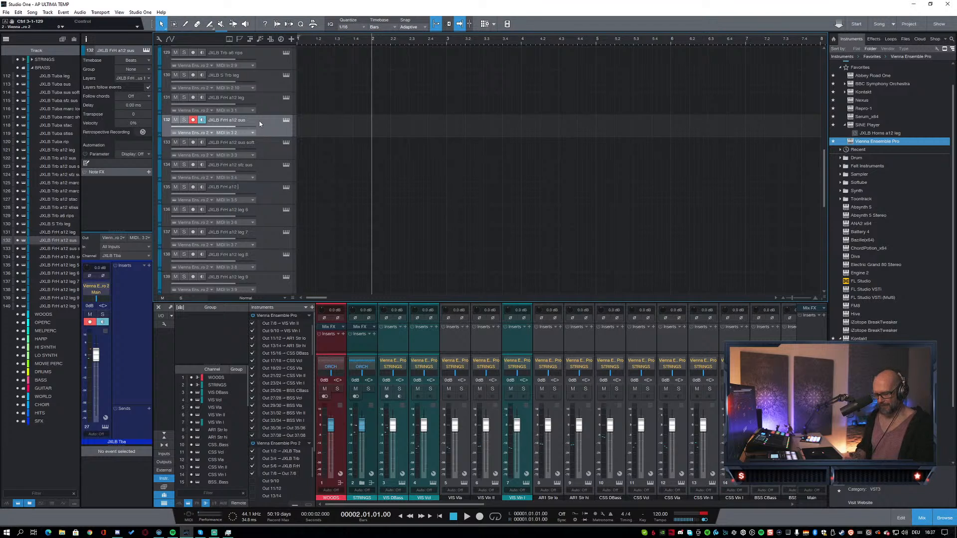
pyautogui.write('marc long')
pyautogui.press('Tab')
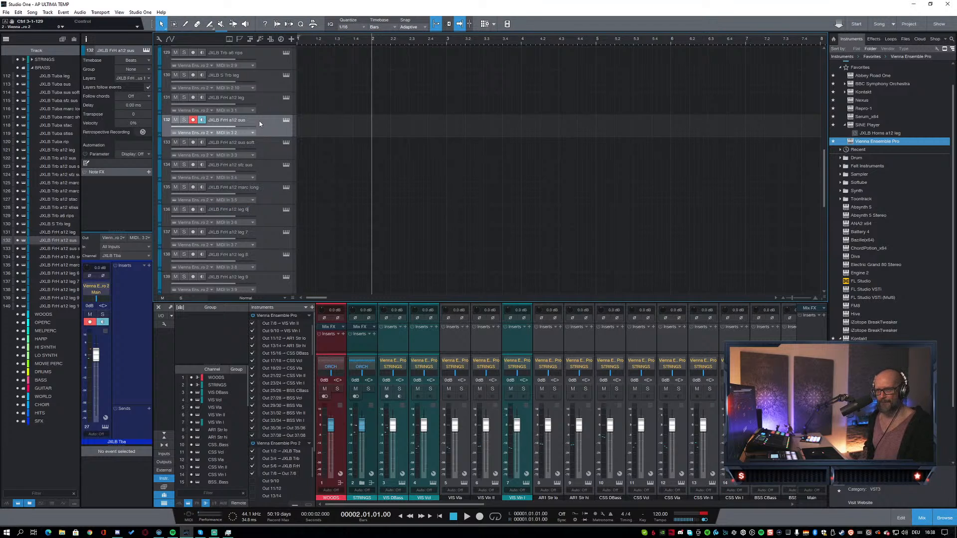
# Step: Rename the JXLB FrH a12 leg 6 track as JXLB FrH a12 marc short
pyautogui.press('BackSpace')
pyautogui.press('BackSpace')
pyautogui.press('BackSpace')
pyautogui.press('BackSpace')
pyautogui.press('BackSpace')
pyautogui.write('marc')
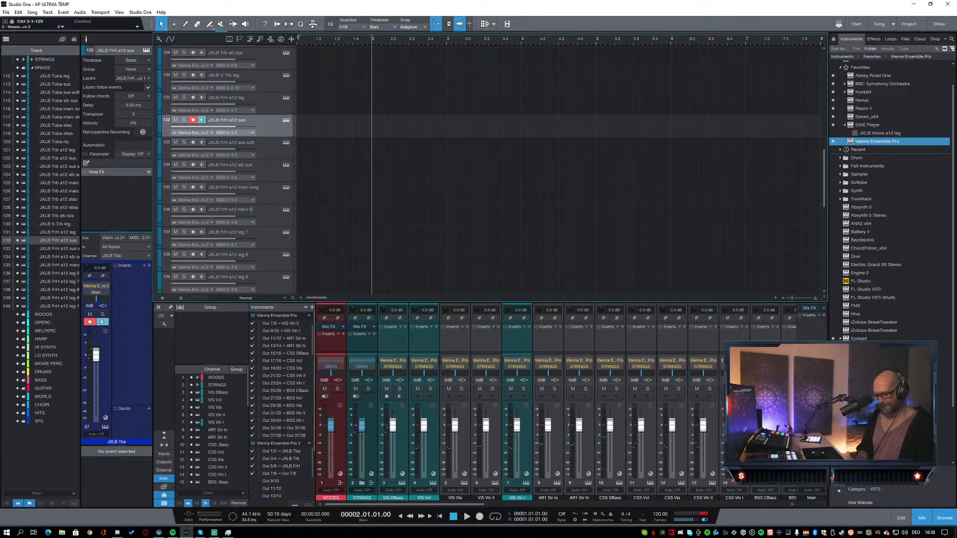
pyautogui.write(' short')
pyautogui.press('Tab')
# Step: Rename the JXLB FrH a12 leg 7 track as JXLB FrH a12 stac
pyautogui.press('End')
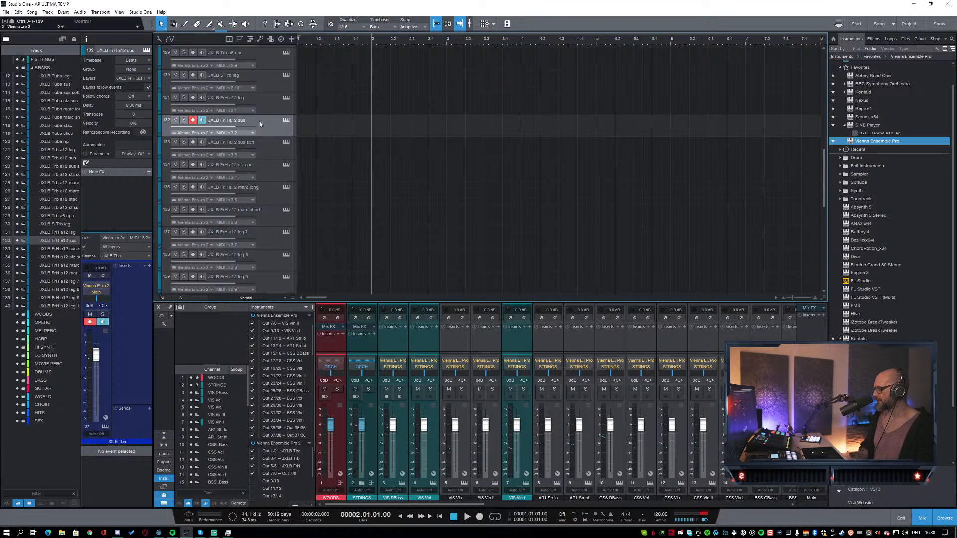
pyautogui.write('stac')
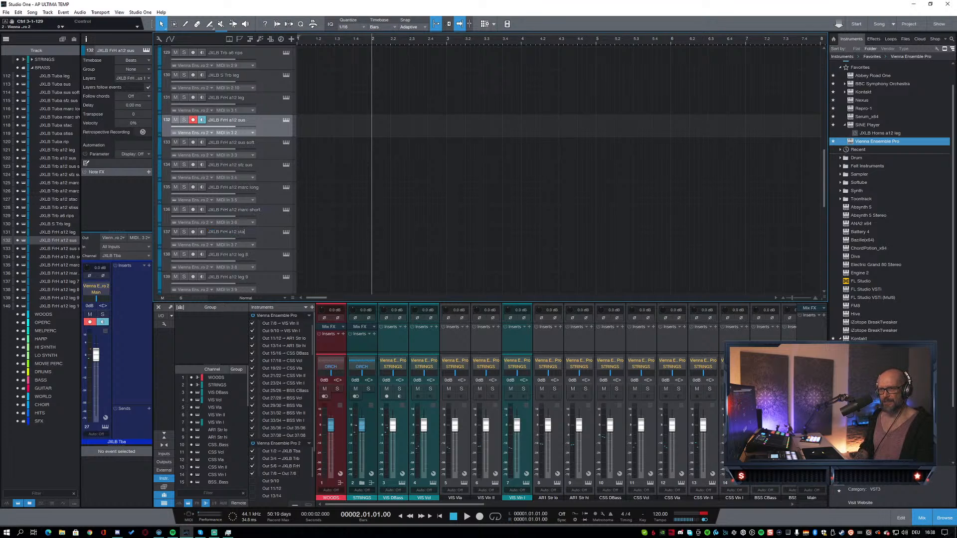
pyautogui.press('Tab')
# Step: Rename the JXLB FrH a12 leg 8 track as JXLB FrH a12 stiss
pyautogui.press('End')
pyautogui.press('BackSpace')
pyautogui.press('BackSpace')
pyautogui.press('BackSpace')
pyautogui.press('BackSpace')
pyautogui.press('BackSpace')
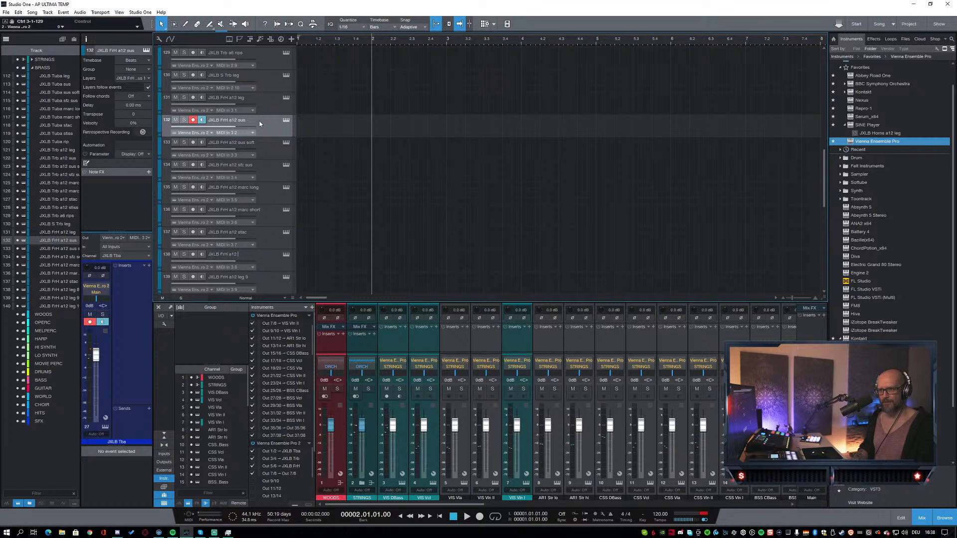
pyautogui.write('stiss')
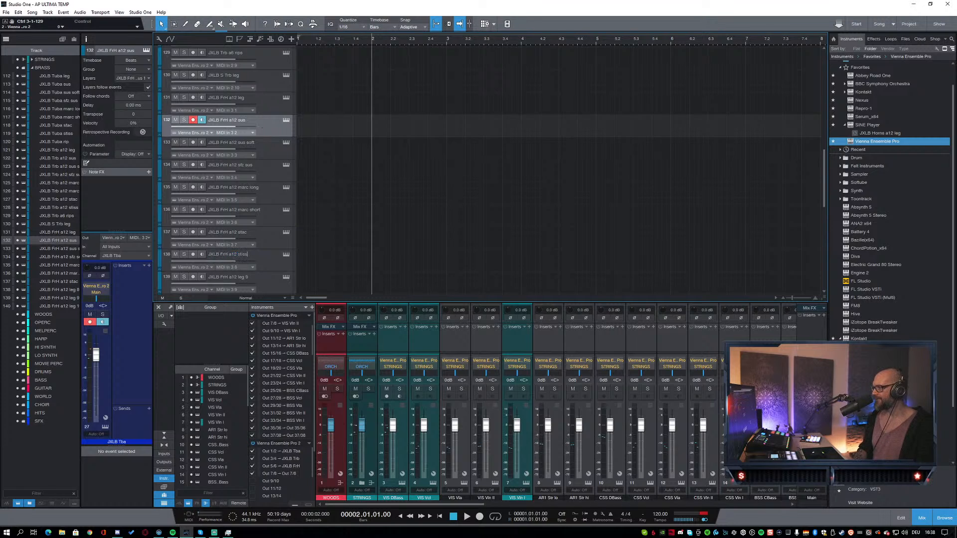
pyautogui.press('Return')
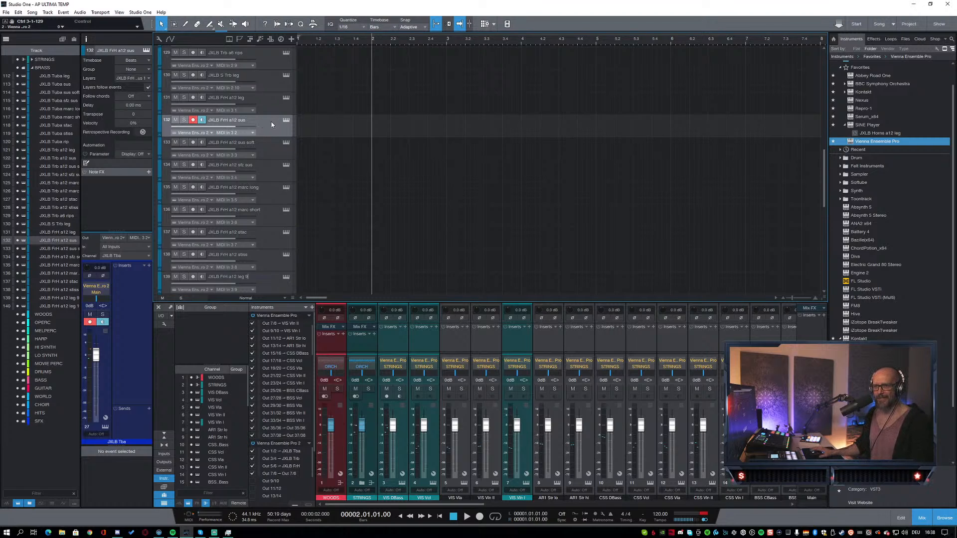
# Step: Change the name of French horn track 138 to JXLB FrH a12 stacc
pyautogui.doubleClick(252, 257)
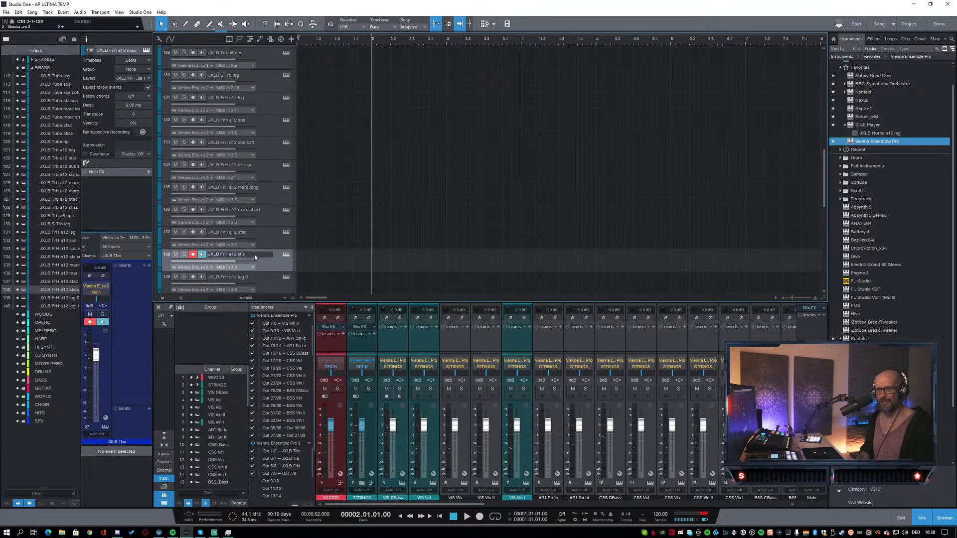
pyautogui.press('BackSpace')
pyautogui.press('BackSpace')
pyautogui.write('acc')
pyautogui.press('Return')
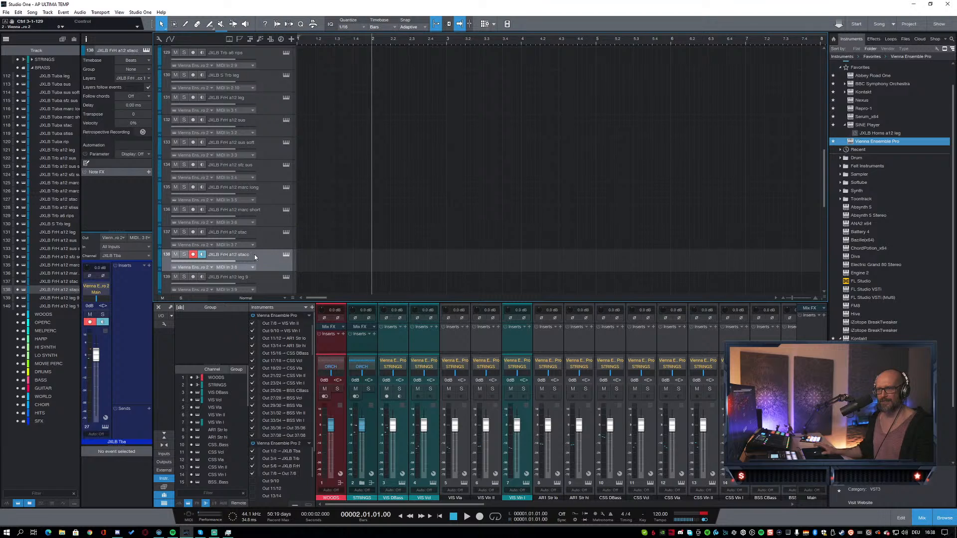
# Step: Rename trombone track 128, JXLB Trb a12 stiss, as JXLB Trb a12 stacc
pyautogui.scroll(3, 341, 225)
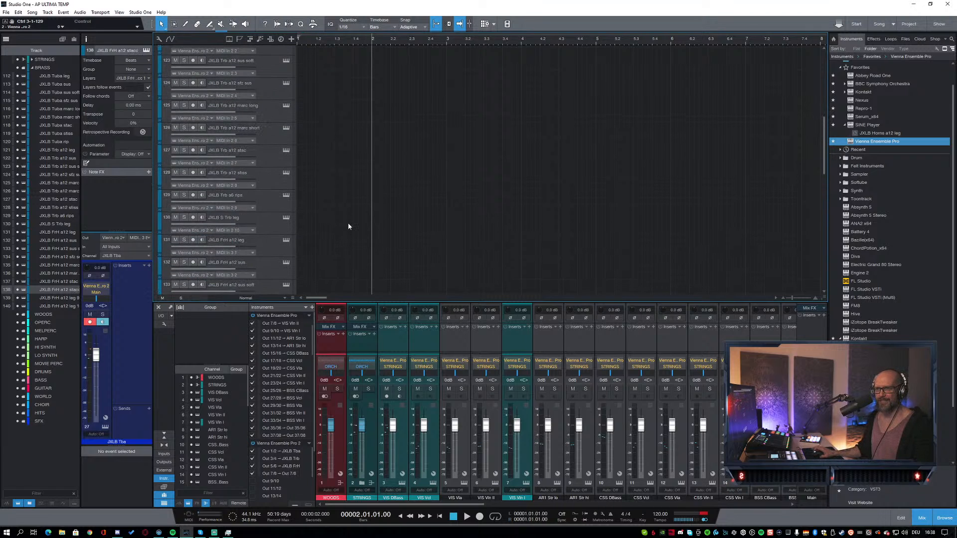
pyautogui.doubleClick(252, 174)
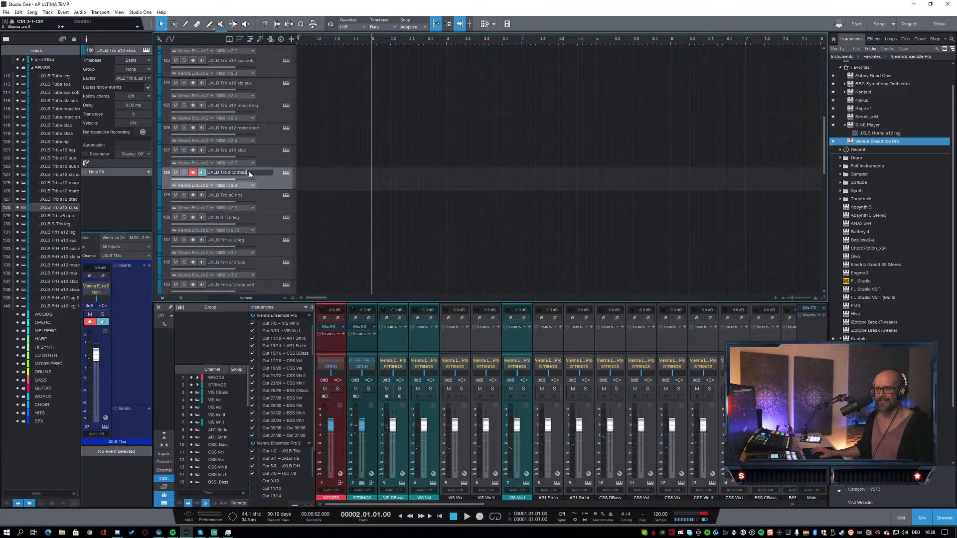
pyautogui.press('BackSpace')
pyautogui.press('BackSpace')
pyautogui.press('BackSpace')
pyautogui.write('as')
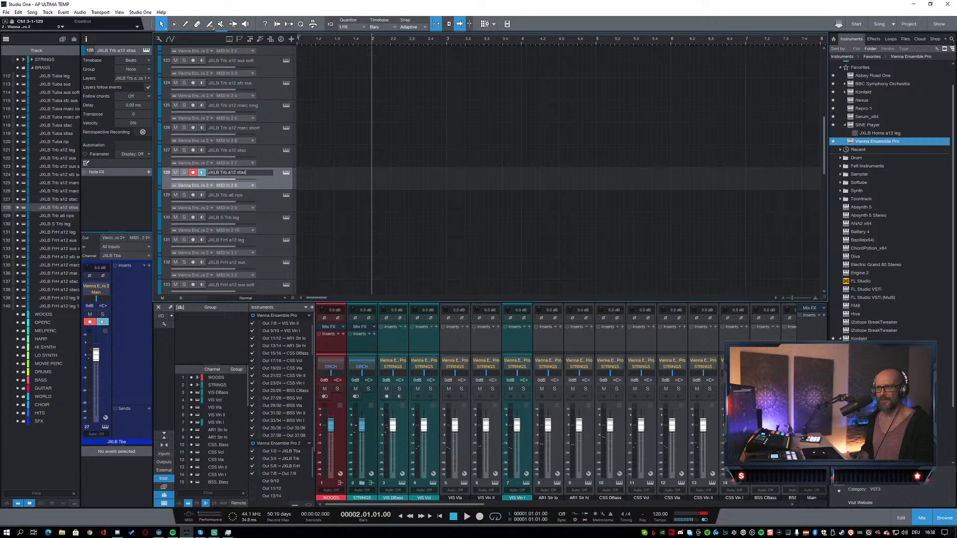
pyautogui.press('BackSpace')
pyautogui.write('cc')
pyautogui.press('Return')
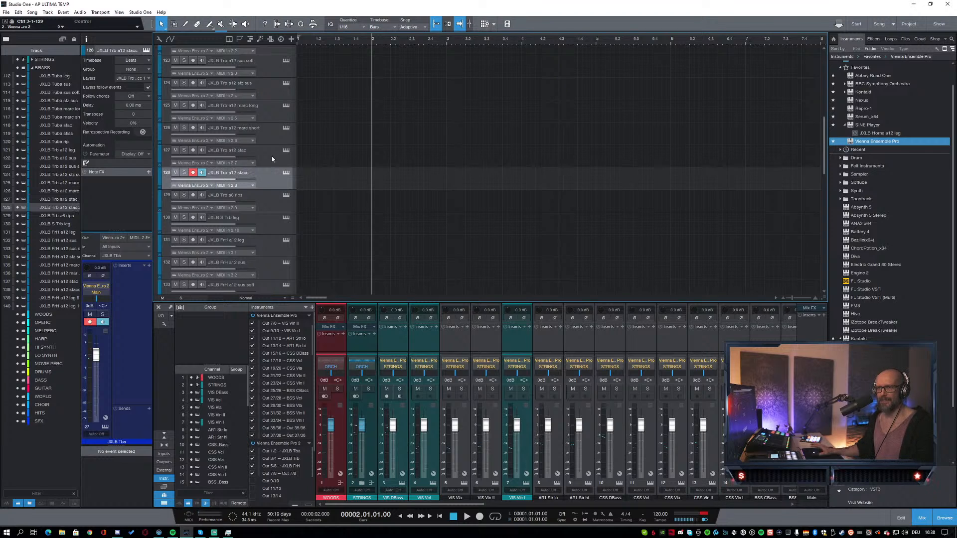
# Step: Rename tuba track 119, JXLB Tuba stiss, as JXLB Tuba stacc
pyautogui.scroll(1, 336, 155)
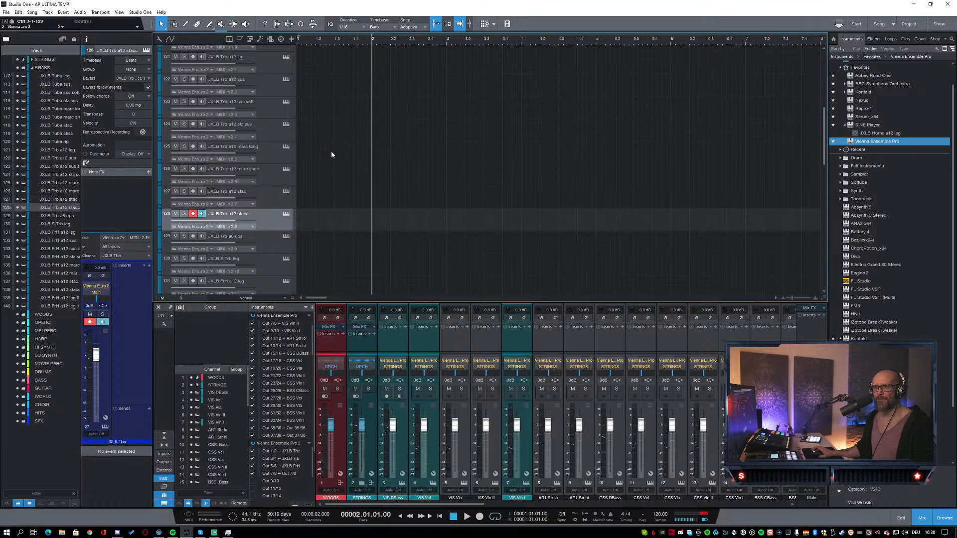
pyautogui.scroll(1, 334, 146)
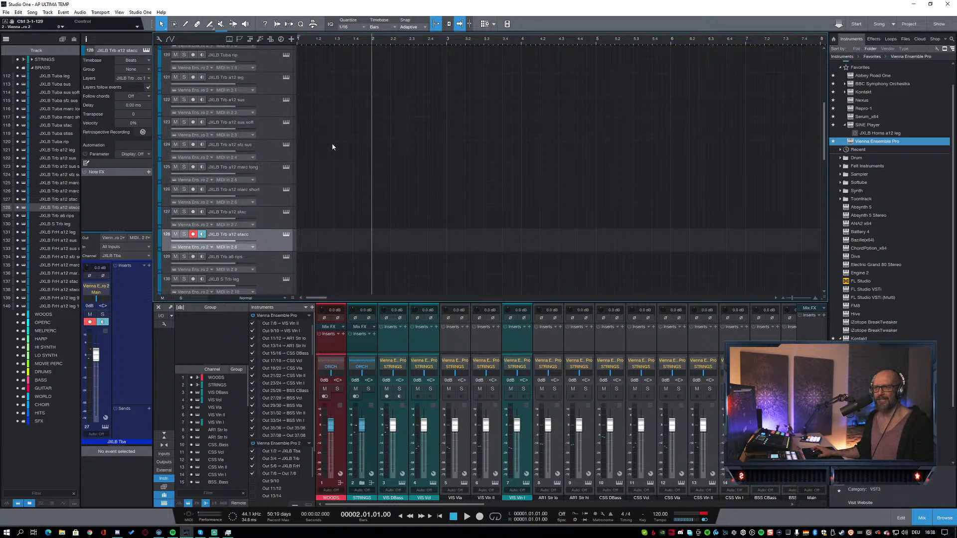
pyautogui.scroll(1, 339, 152)
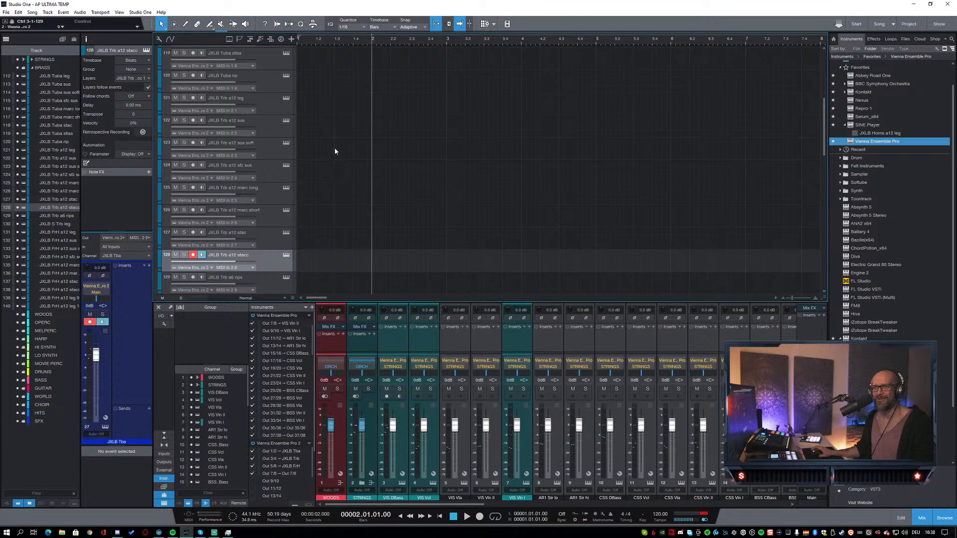
pyautogui.doubleClick(233, 55)
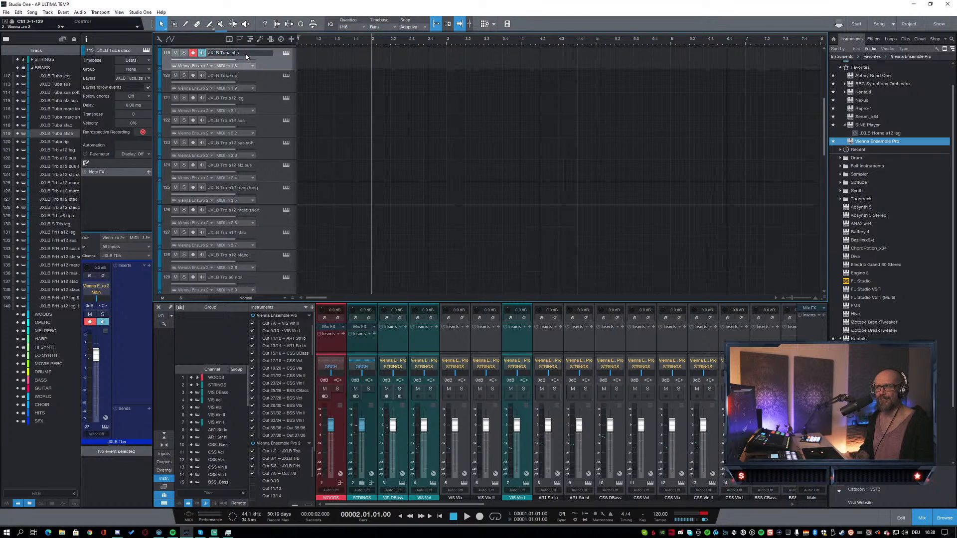
pyautogui.press('BackSpace')
pyautogui.press('BackSpace')
pyautogui.press('BackSpace')
pyautogui.write('a')
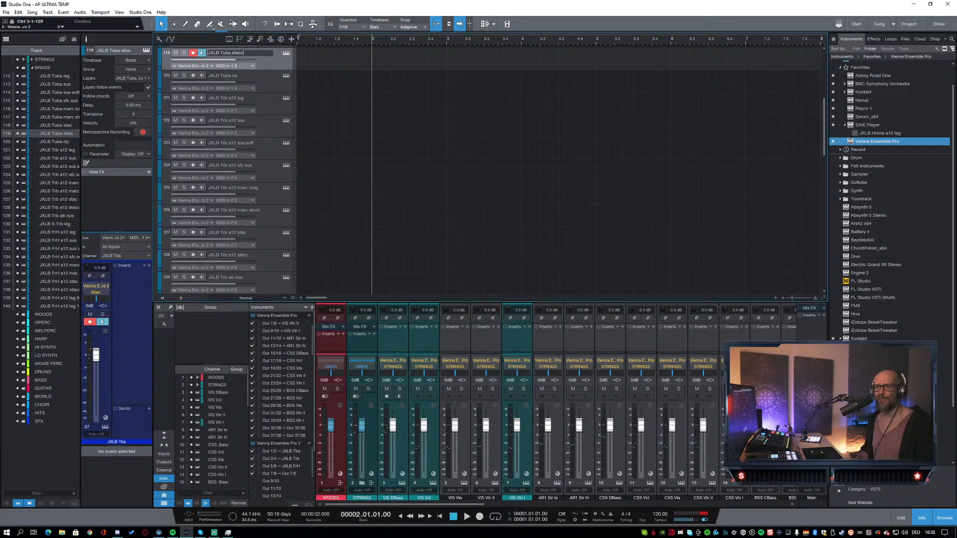
pyautogui.write('cc')
pyautogui.press('Return')
# Step: Rename the JXLB FrH a12 leg 9 track as JXLB FrH a12 rips
pyautogui.scroll(1, 360, 85)
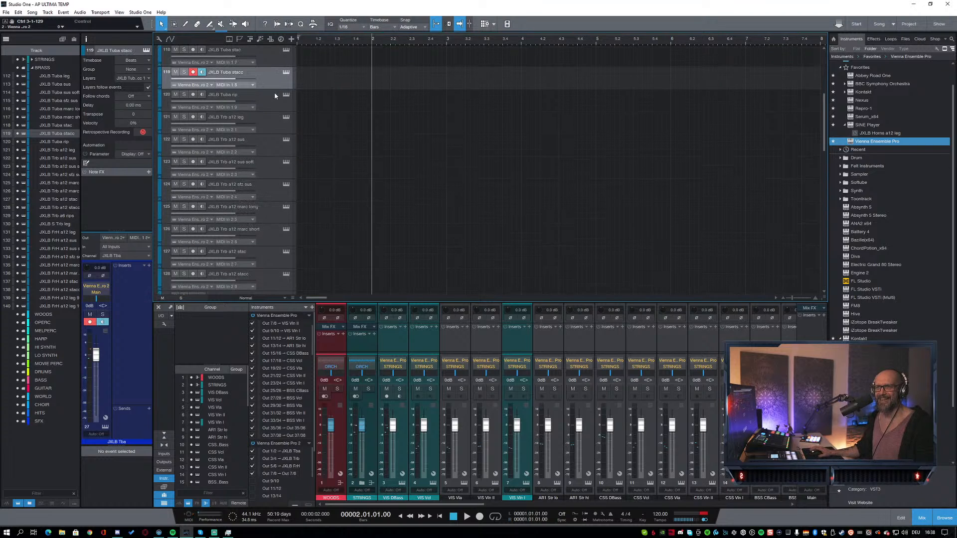
pyautogui.scroll(-10, 384, 133)
pyautogui.scroll(-2, 384, 130)
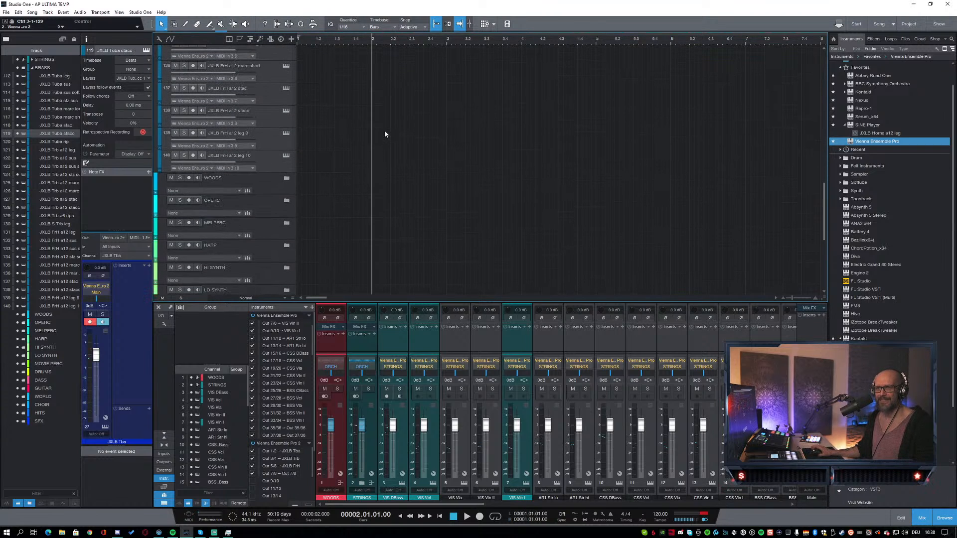
pyautogui.click(274, 198)
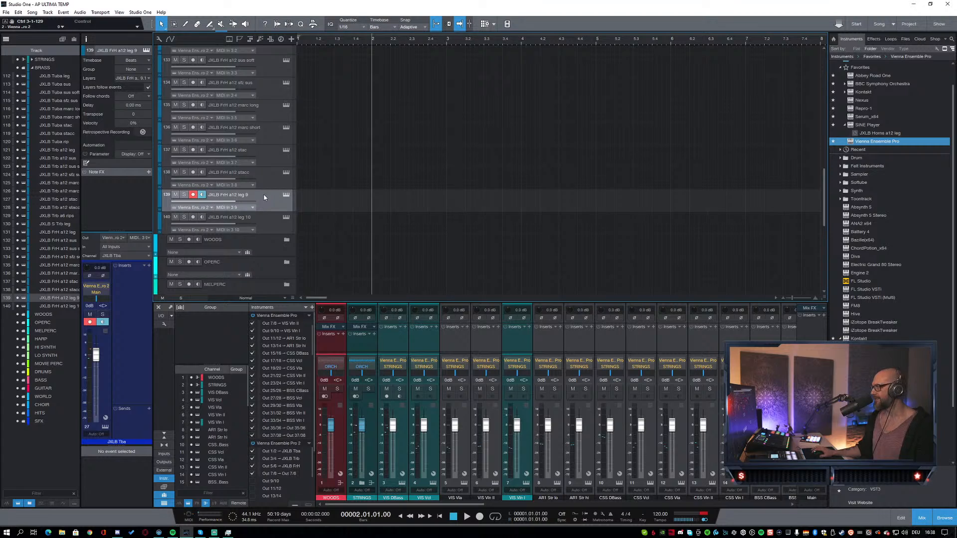
pyautogui.doubleClick(248, 195)
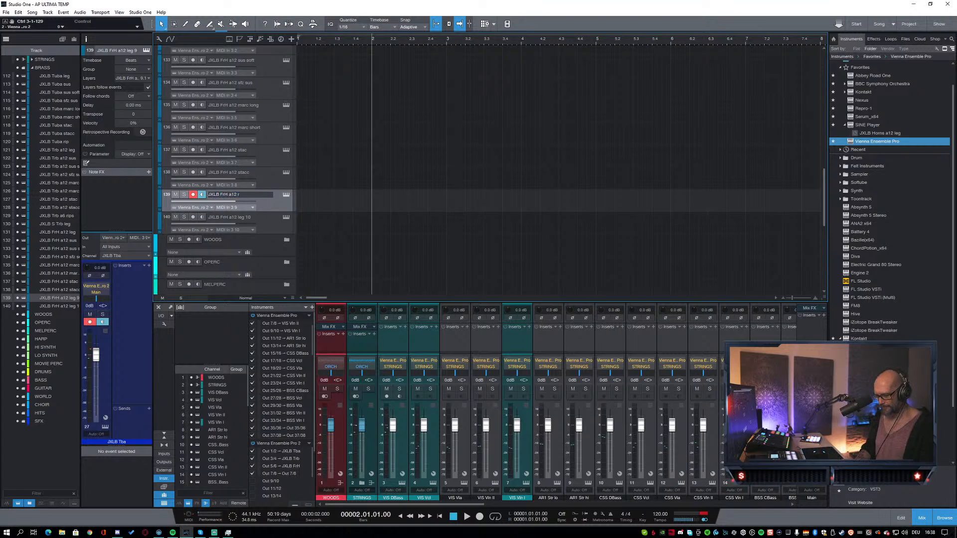
pyautogui.write('rips')
pyautogui.press('Return')
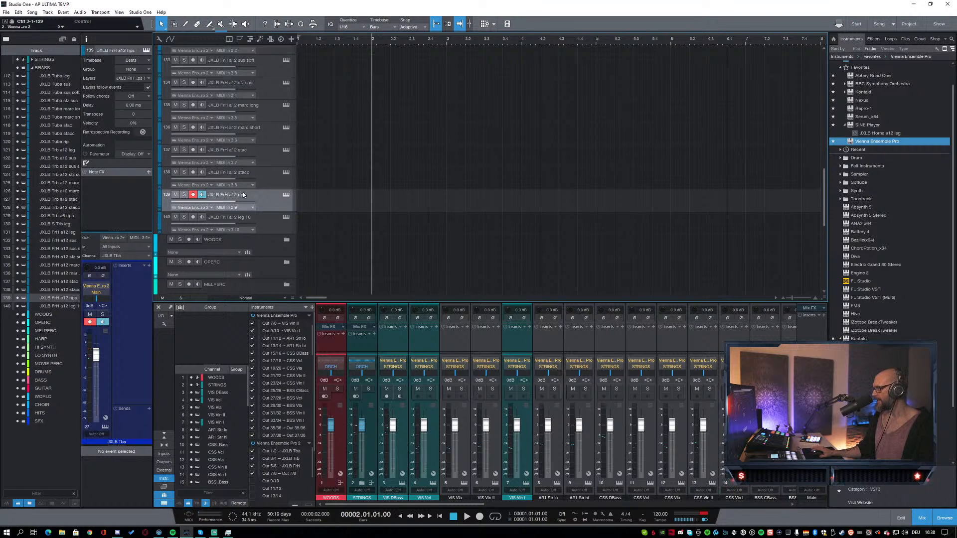
# Step: Rename the JXLB FrH a12 leg 10 track as JXLB S FrH leg
pyautogui.click(254, 220)
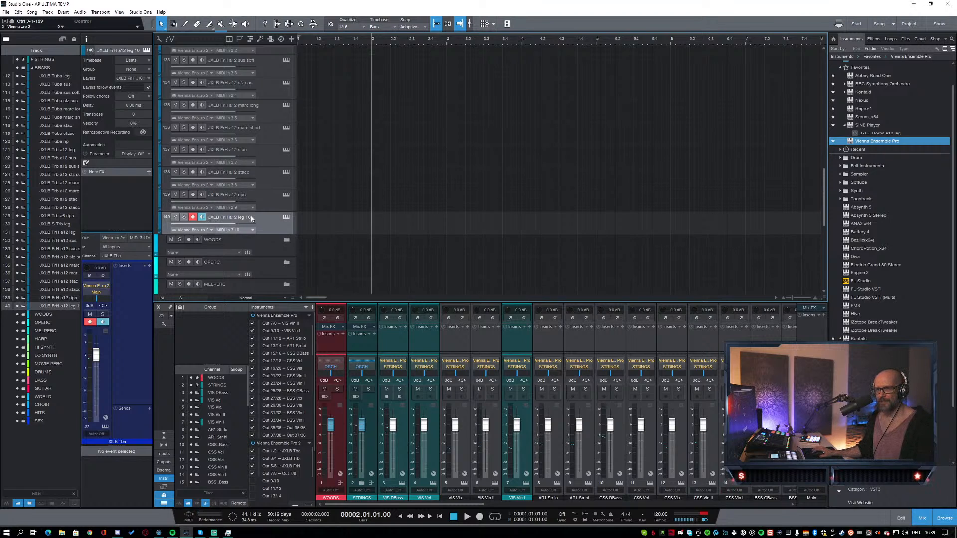
pyautogui.doubleClick(219, 219)
pyautogui.click(219, 219)
pyautogui.write('S')
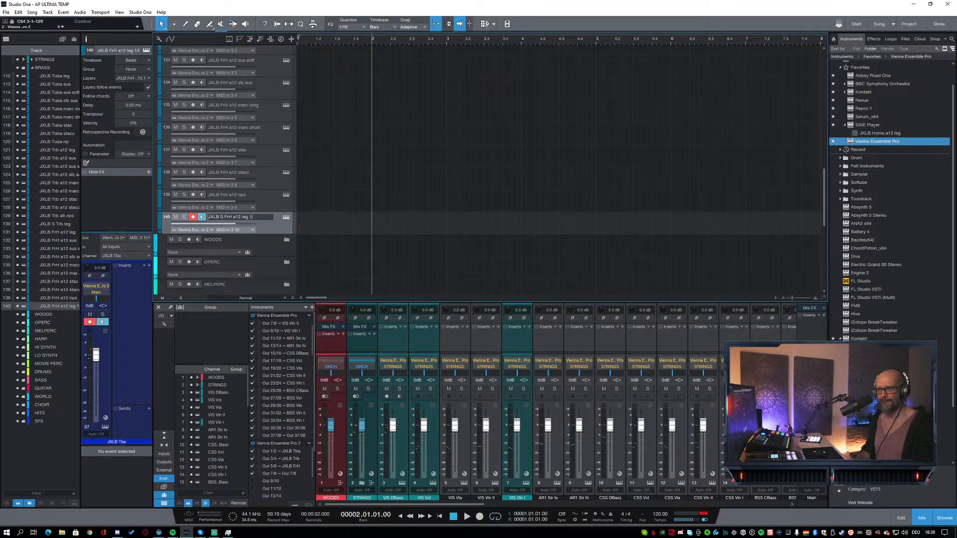
pyautogui.press('End')
pyautogui.press('BackSpace')
pyautogui.press('BackSpace')
pyautogui.press('BackSpace')
pyautogui.press('BackSpace')
pyautogui.press('BackSpace')
pyautogui.press('BackSpace')
pyautogui.press('BackSpace')
pyautogui.press('BackSpace')
pyautogui.press('BackSpace')
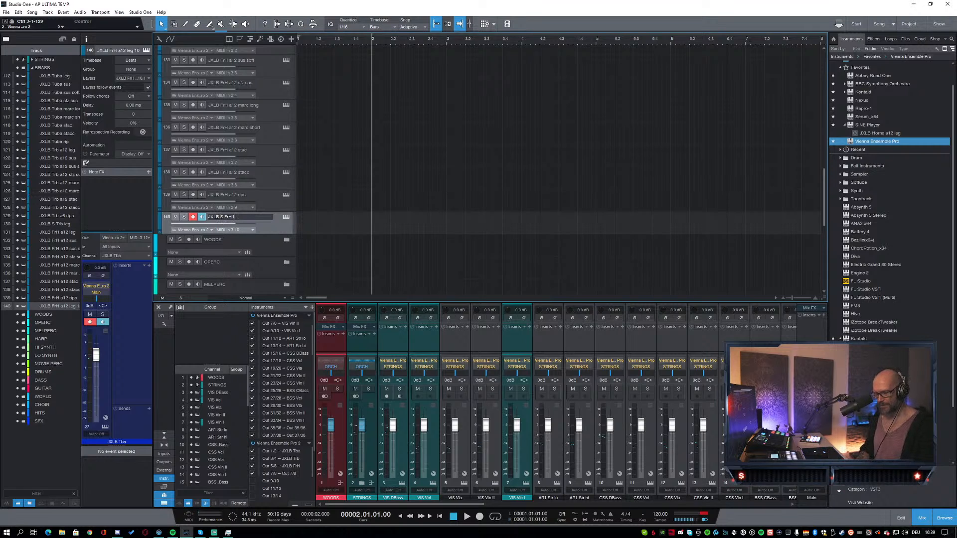
pyautogui.write('leg')
pyautogui.press('Return')
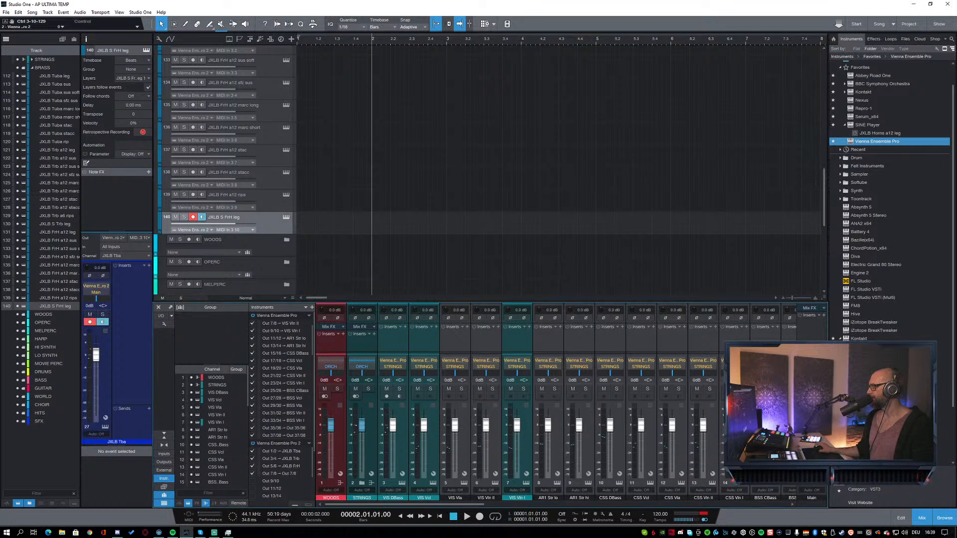
# Step: Examine the JXLB brass channels in the Studio One console and the BRASS instance's articulations and mixer in Vienna Ensemble Pro
pyautogui.click(158, 533)
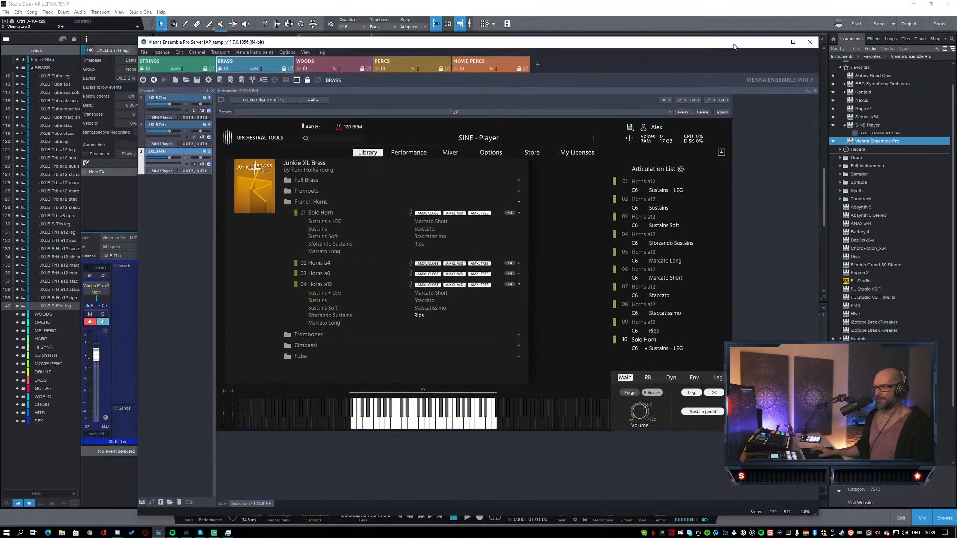
pyautogui.click(776, 42)
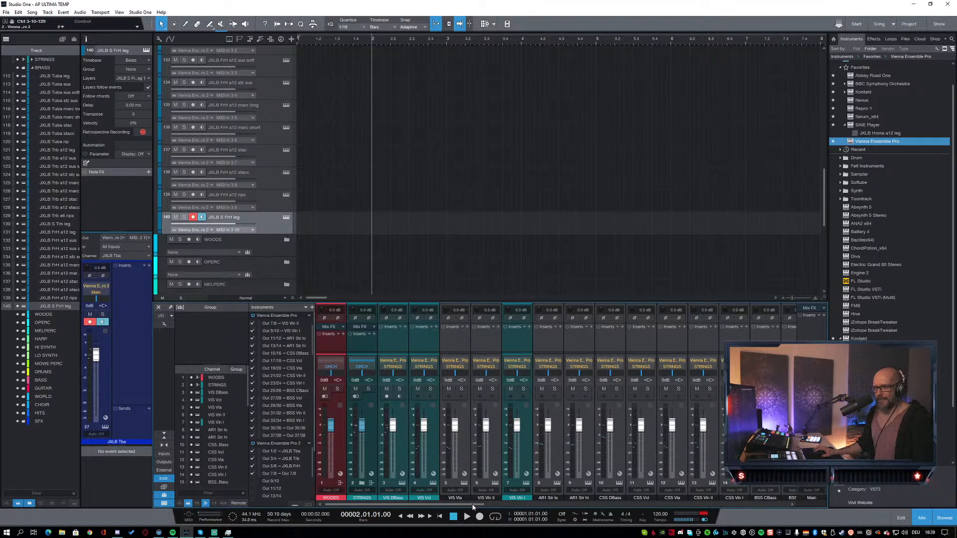
pyautogui.moveTo(472, 503); pyautogui.dragTo(635, 506)
pyautogui.hscroll(2, 574, 501)
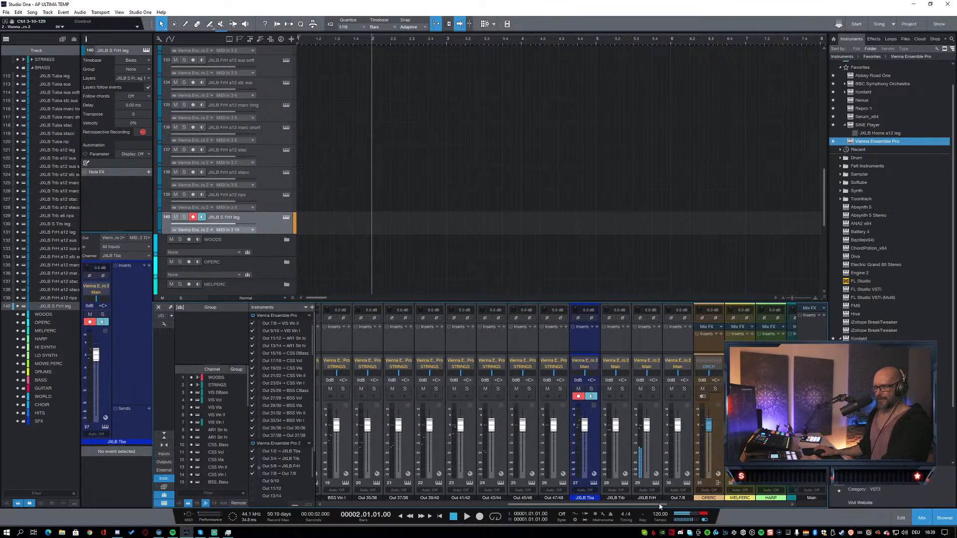
pyautogui.hscroll(3, 574, 501)
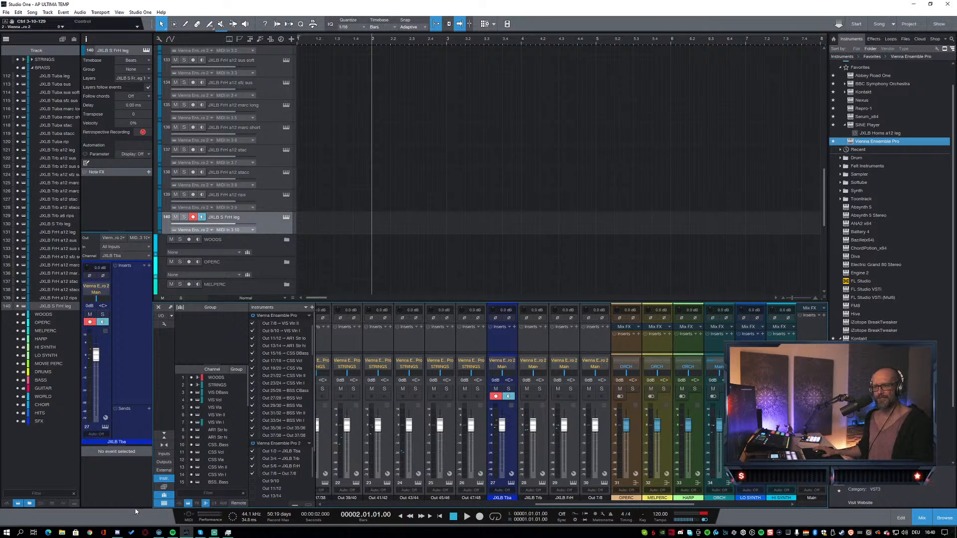
pyautogui.click(159, 533)
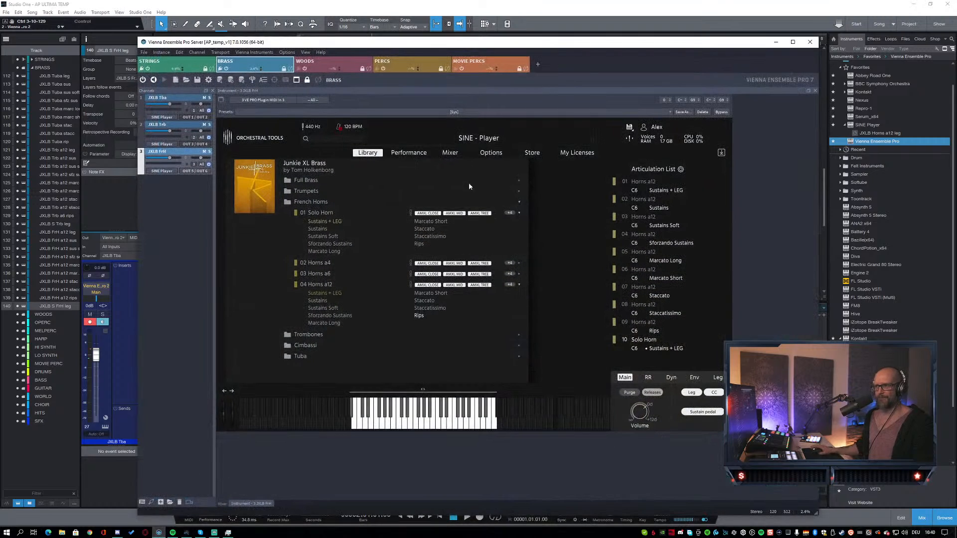
pyautogui.click(222, 504)
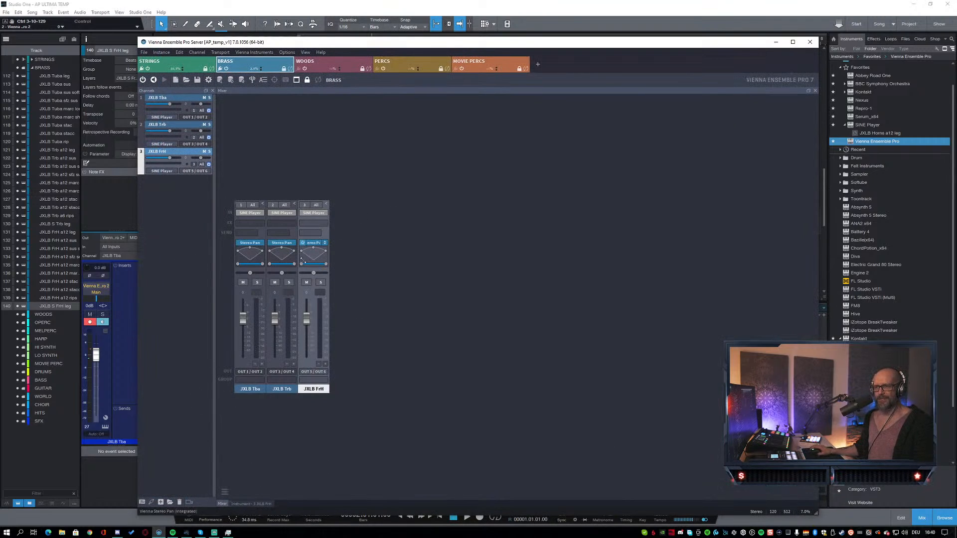
pyautogui.click(107, 481)
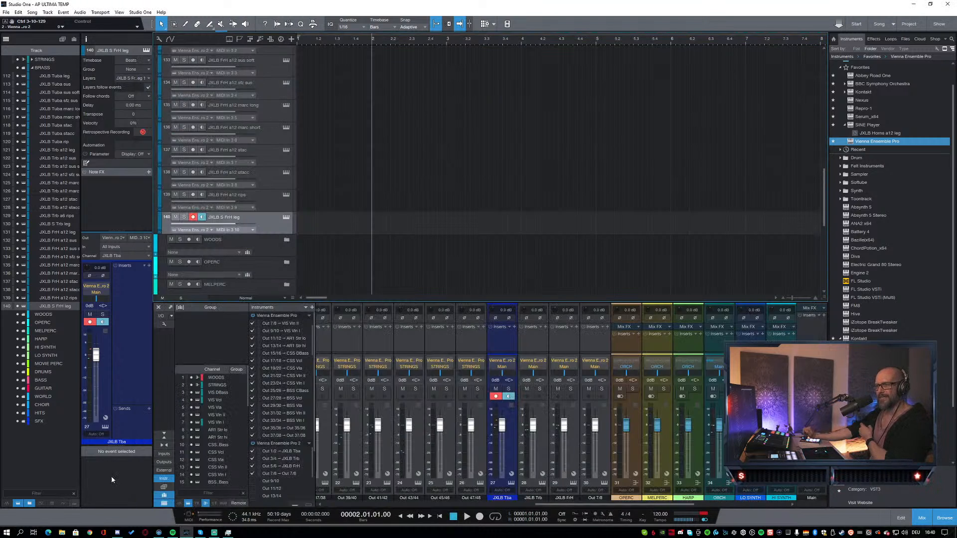
# Step: Enlarge the console and examine its channels, from WOODS and STRINGS through the JXLB outputs to the BRASS bus
pyautogui.moveTo(507, 302); pyautogui.dragTo(518, 285)
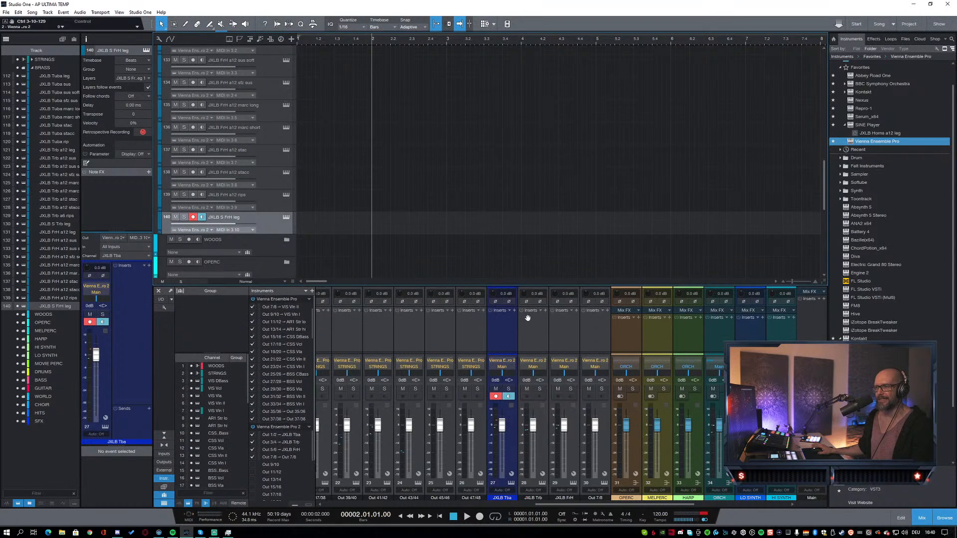
pyautogui.hscroll(3, 445, 445)
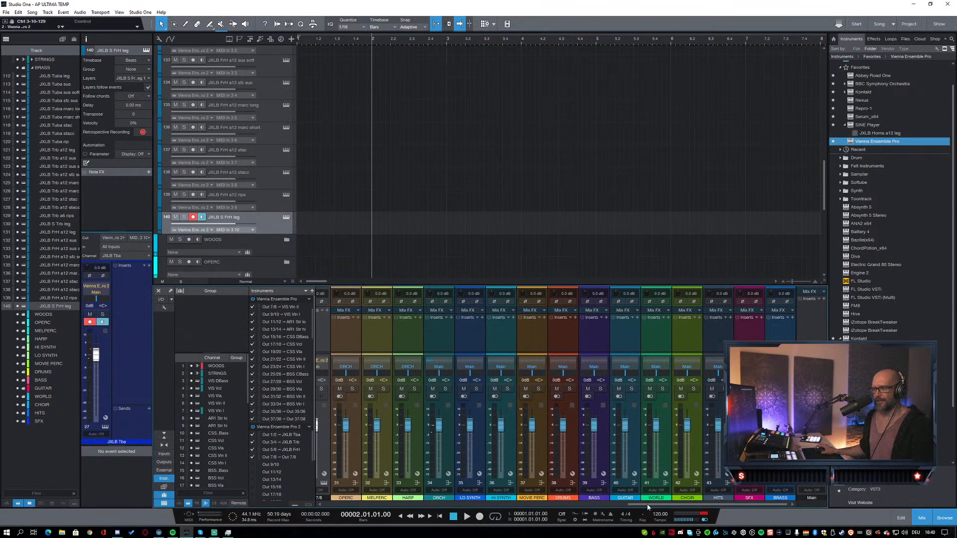
pyautogui.moveTo(647, 504); pyautogui.dragTo(343, 504)
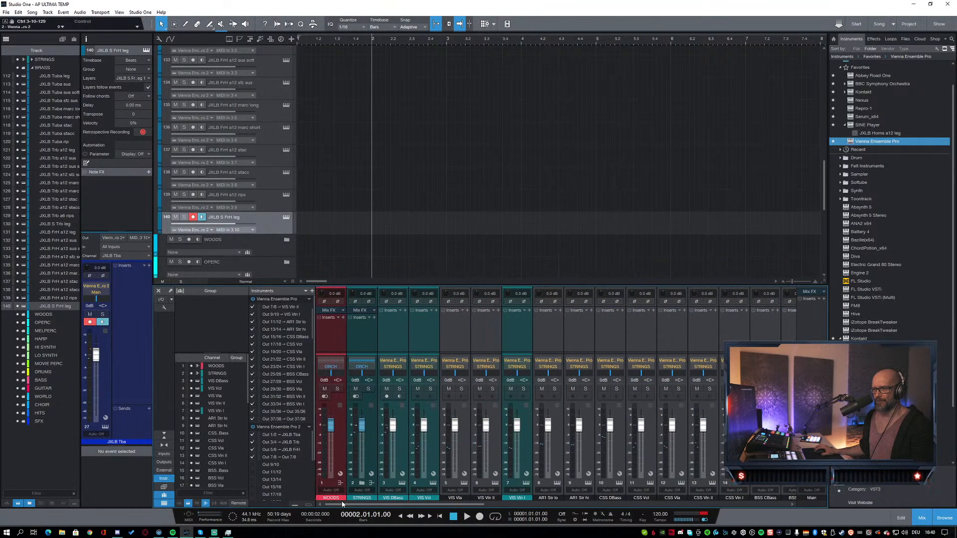
pyautogui.click(364, 336)
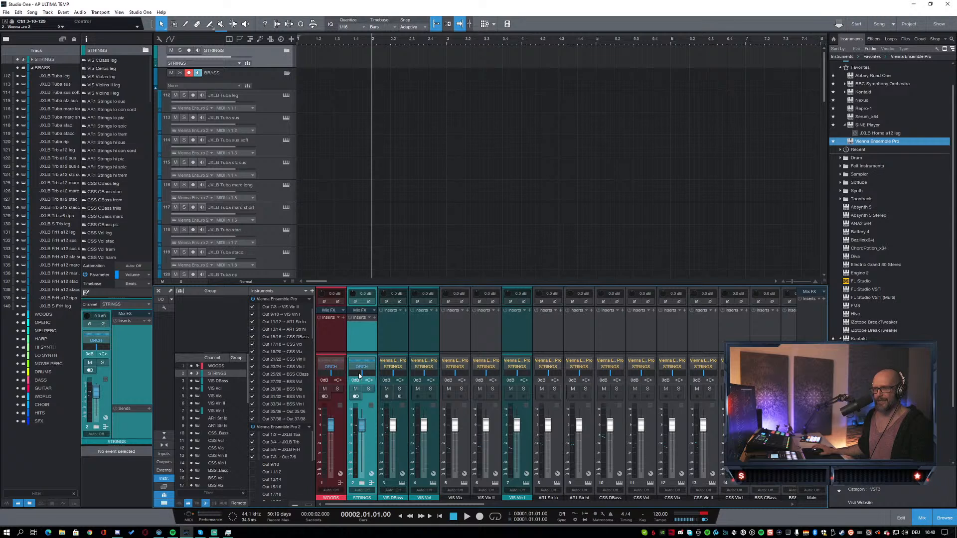
pyautogui.moveTo(385, 505); pyautogui.dragTo(409, 507)
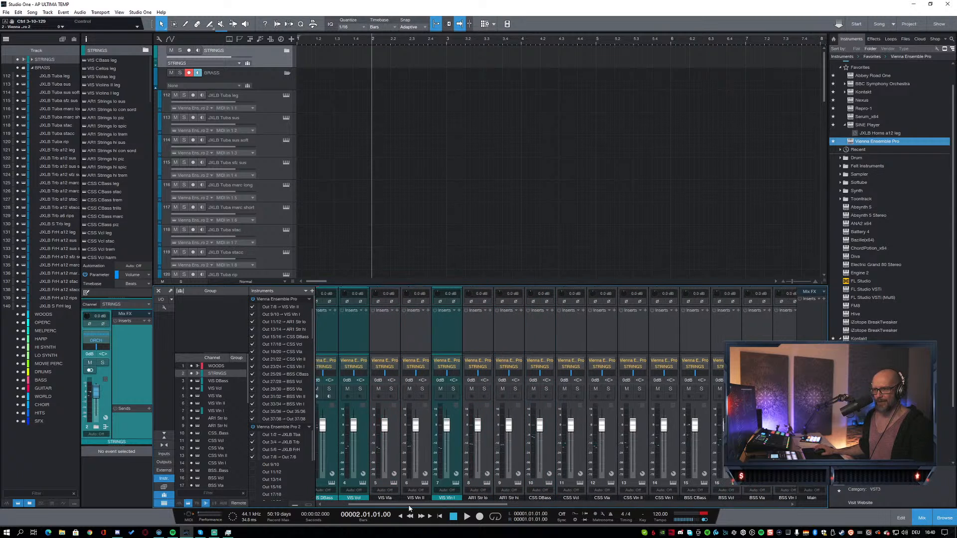
pyautogui.hscroll(10, 432, 346)
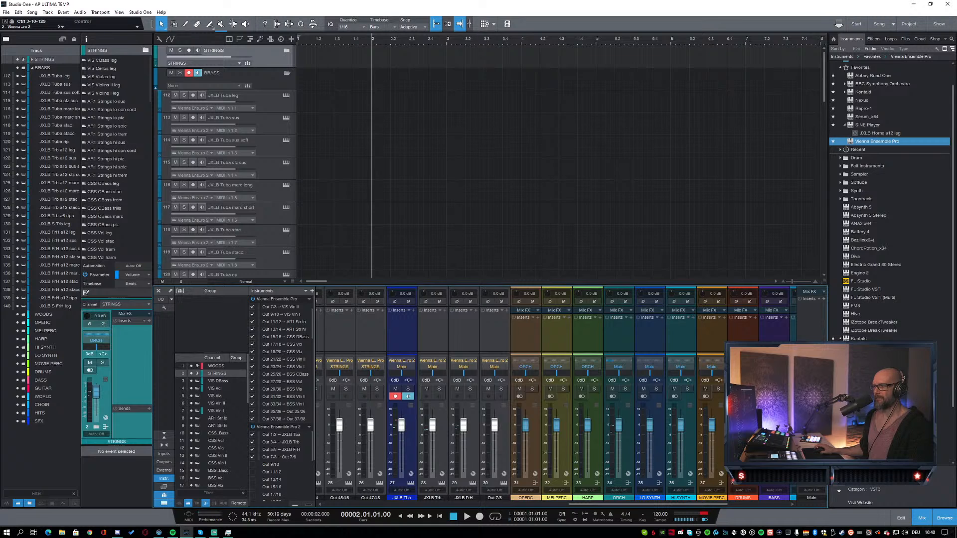
pyautogui.moveTo(711, 505); pyautogui.dragTo(792, 508)
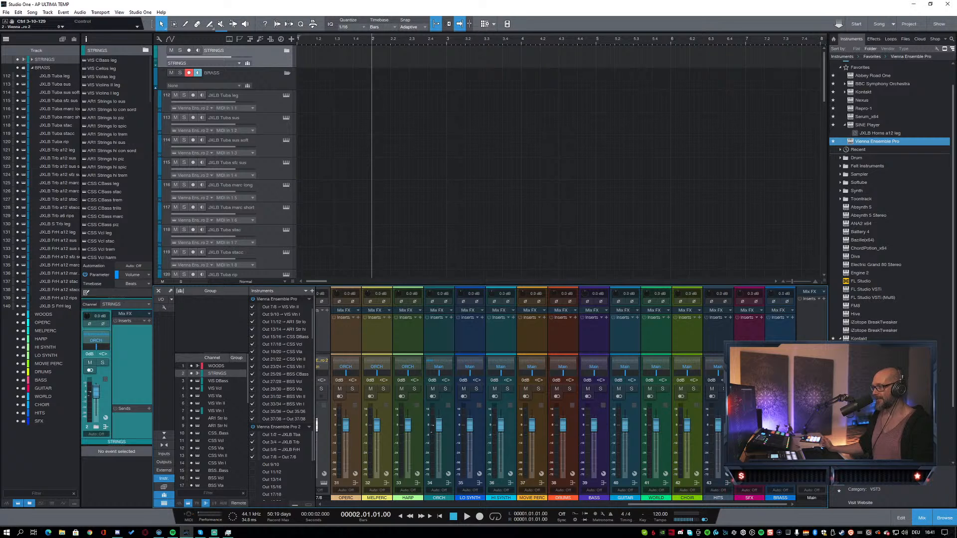
pyautogui.scroll(-10, 439, 234)
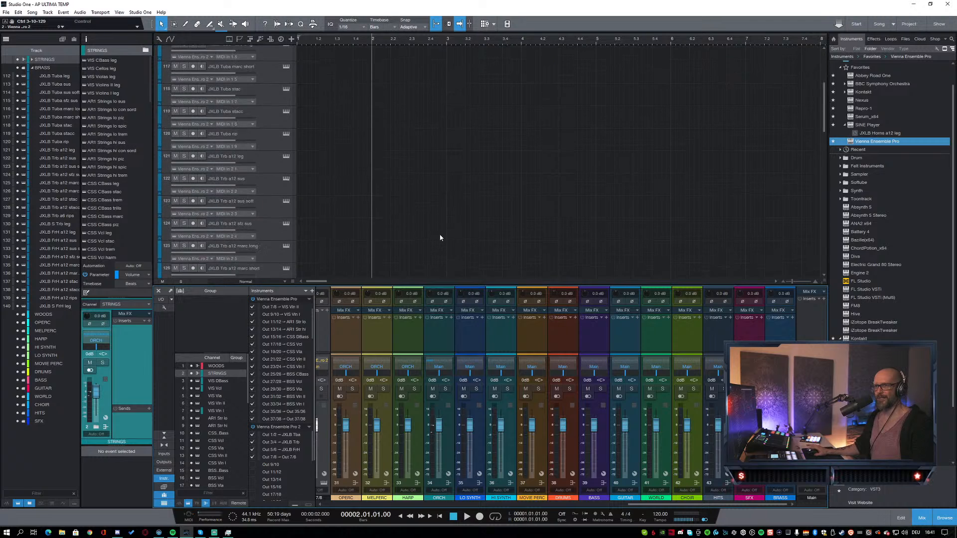
pyautogui.scroll(-4, 440, 238)
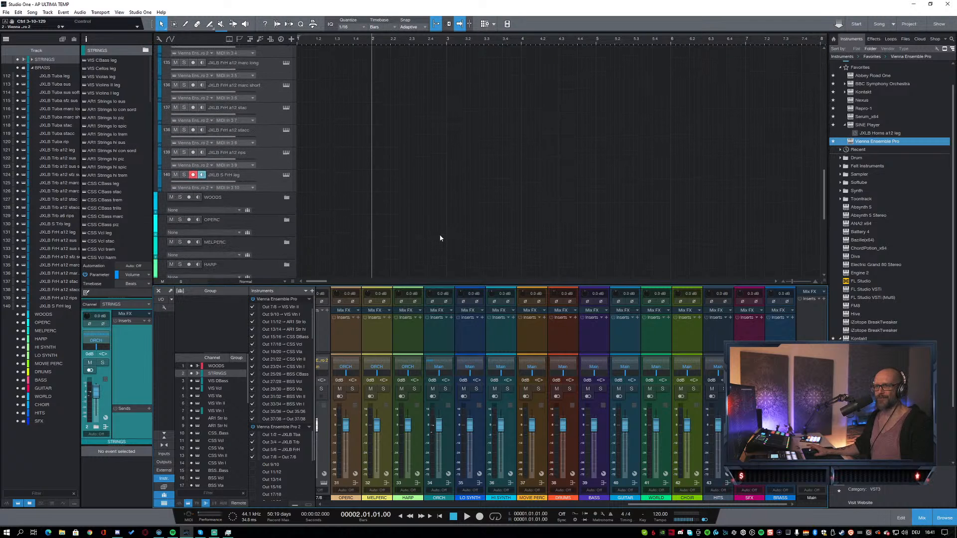
pyautogui.click(271, 182)
pyautogui.press('t')
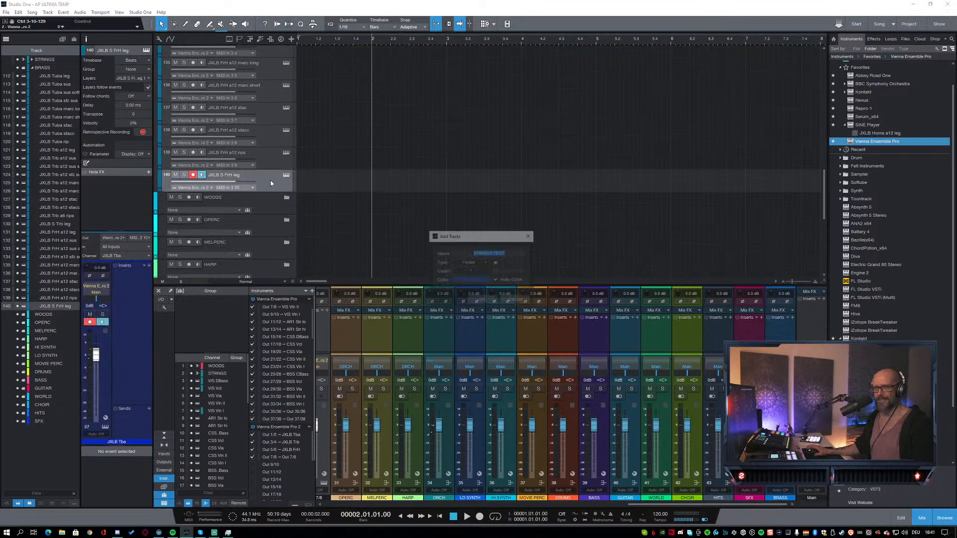
pyautogui.moveTo(486, 236); pyautogui.dragTo(469, 196)
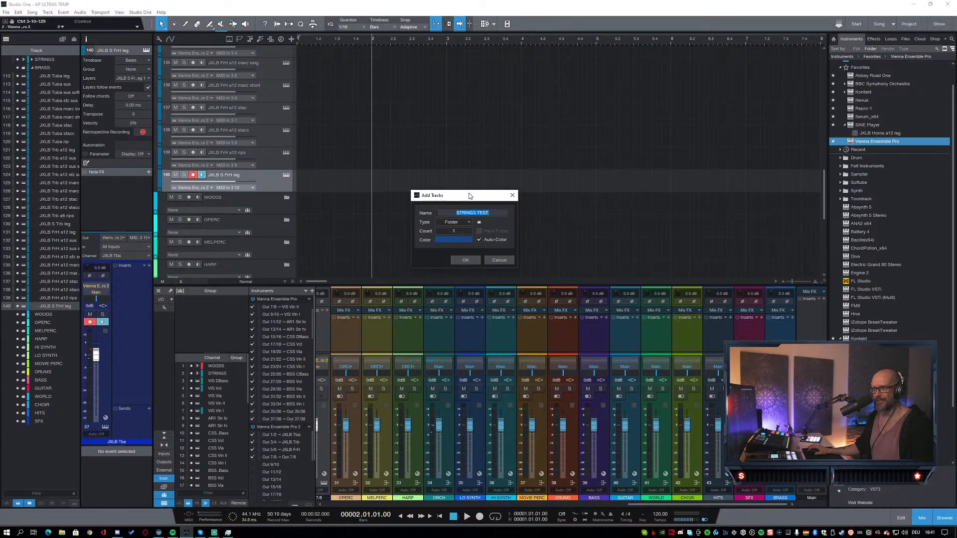
pyautogui.click(454, 222)
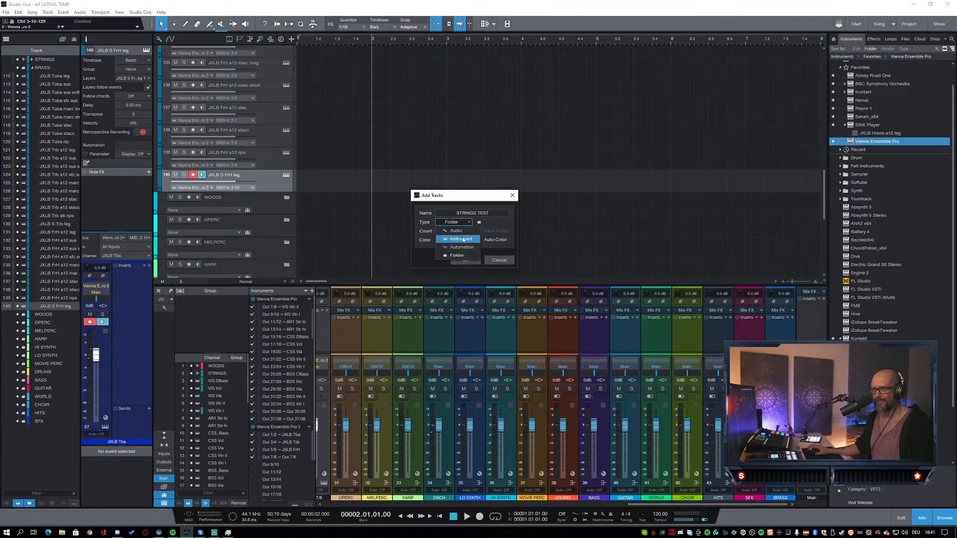
pyautogui.click(463, 240)
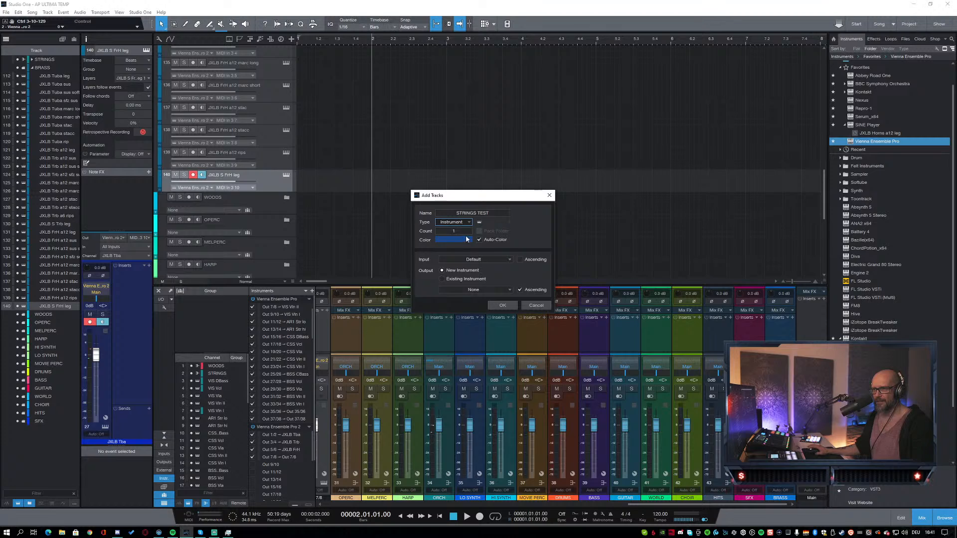
pyautogui.click(487, 259)
pyautogui.click(488, 261)
pyautogui.click(537, 306)
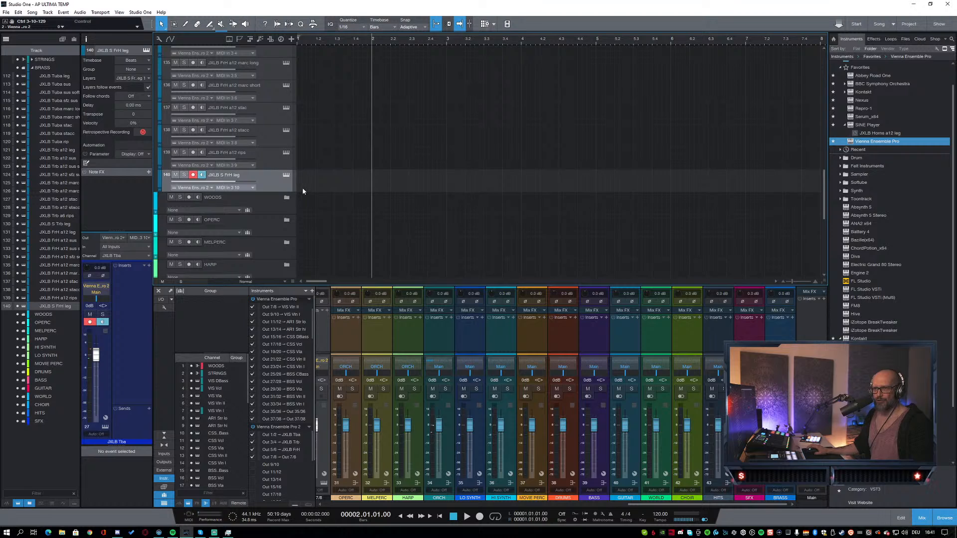
# Step: Open the BRASS instance in Vienna Ensemble Pro and add an Orchestral Tools SINE Player (VST) stereo channel
pyautogui.click(286, 175)
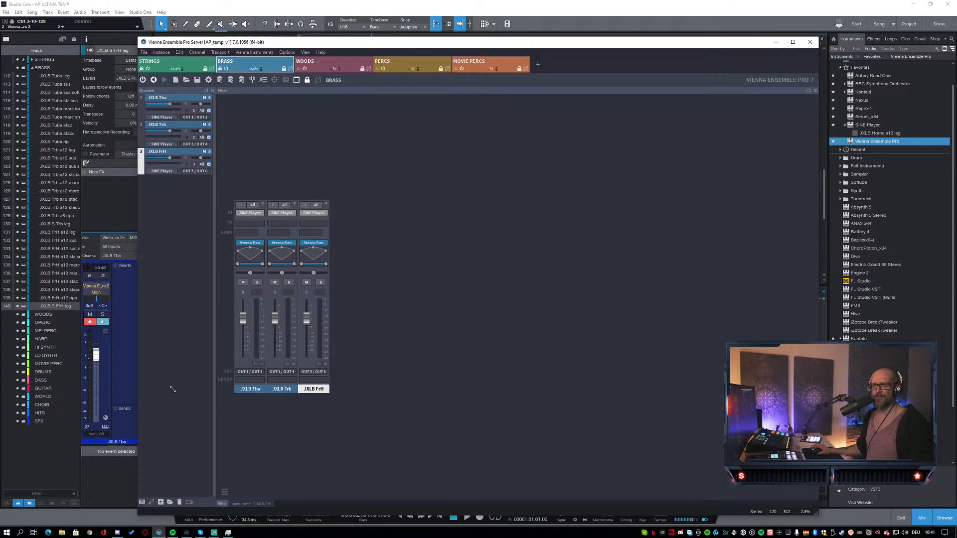
pyautogui.click(143, 502)
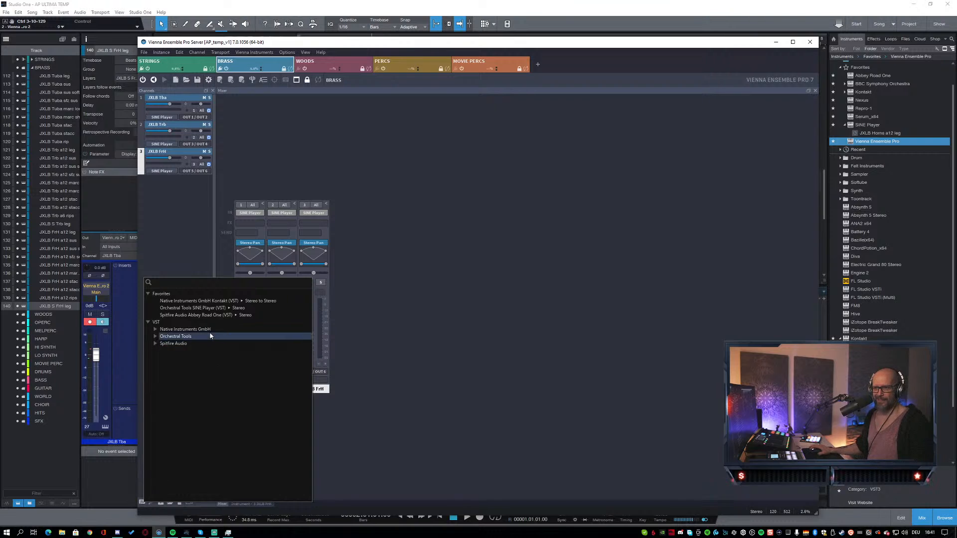
pyautogui.click(186, 308)
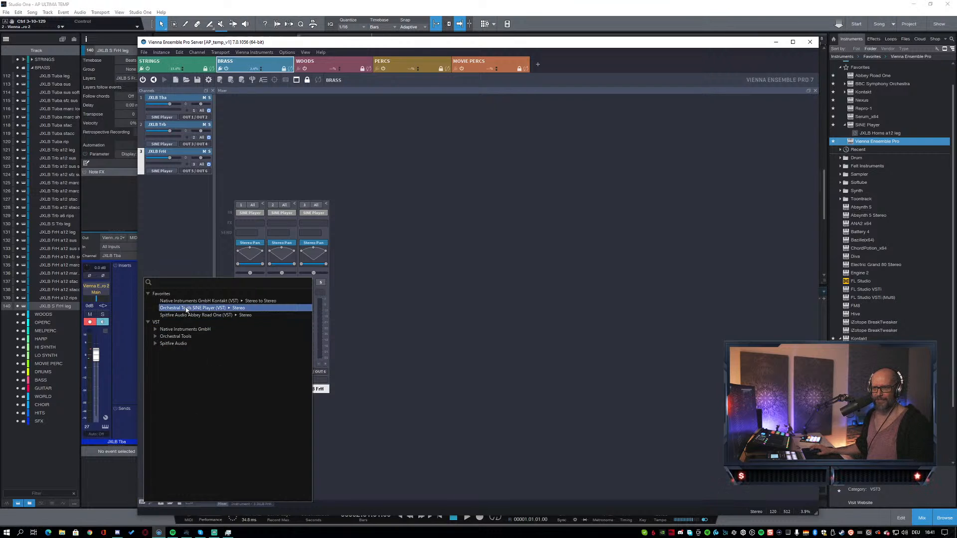
# Step: Browse the Junkie XL Brass trumpets and load the Trumpets a3 Sustains + LEG articulation
pyautogui.click(329, 247)
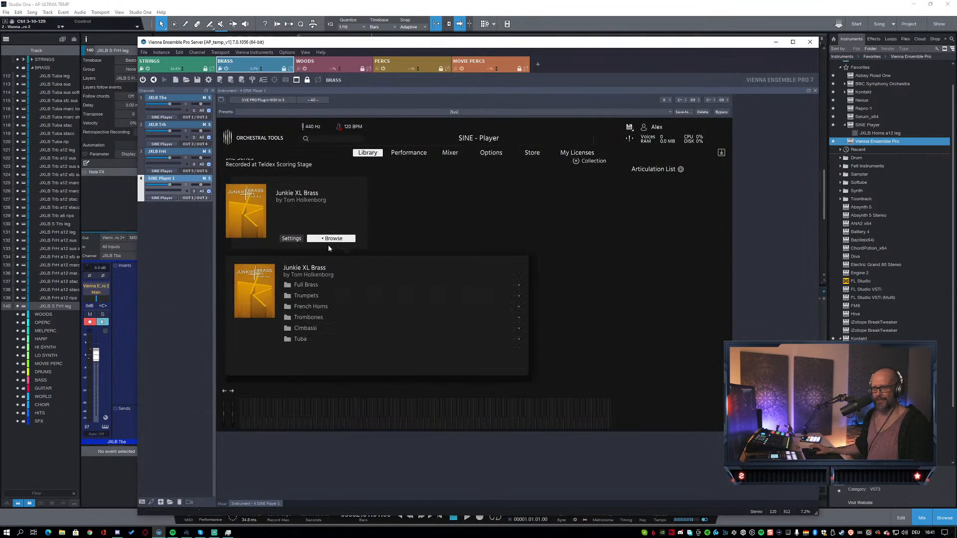
pyautogui.scroll(-1, 373, 311)
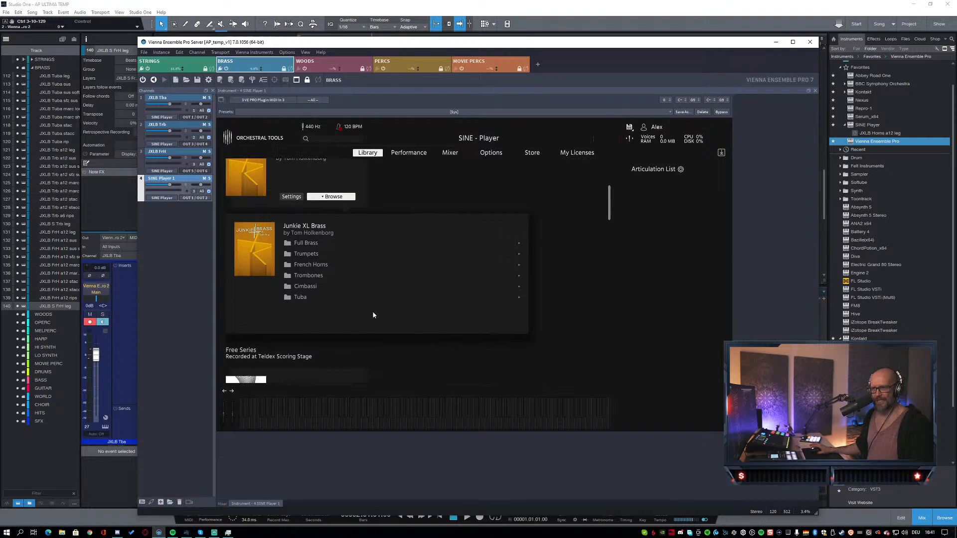
pyautogui.click(312, 255)
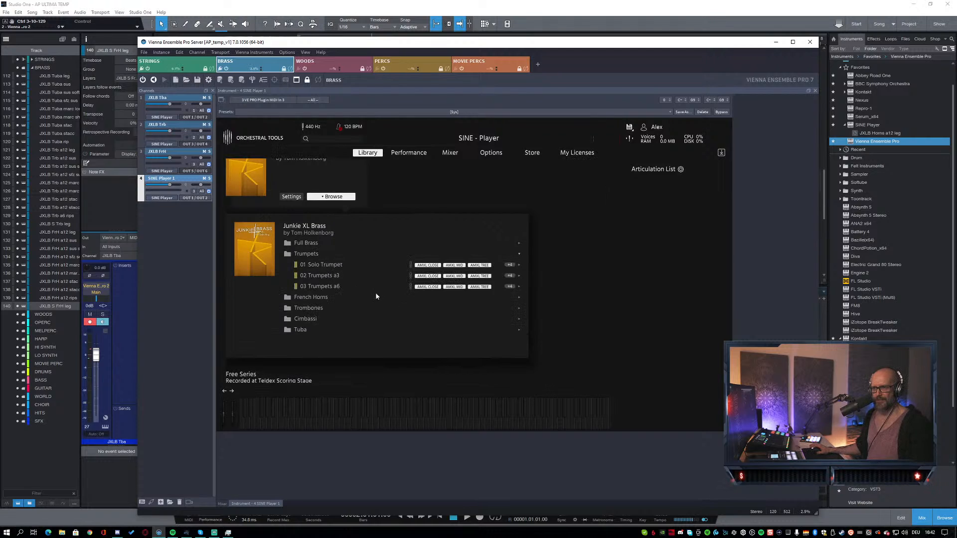
pyautogui.click(333, 277)
pyautogui.scroll(-1, 357, 290)
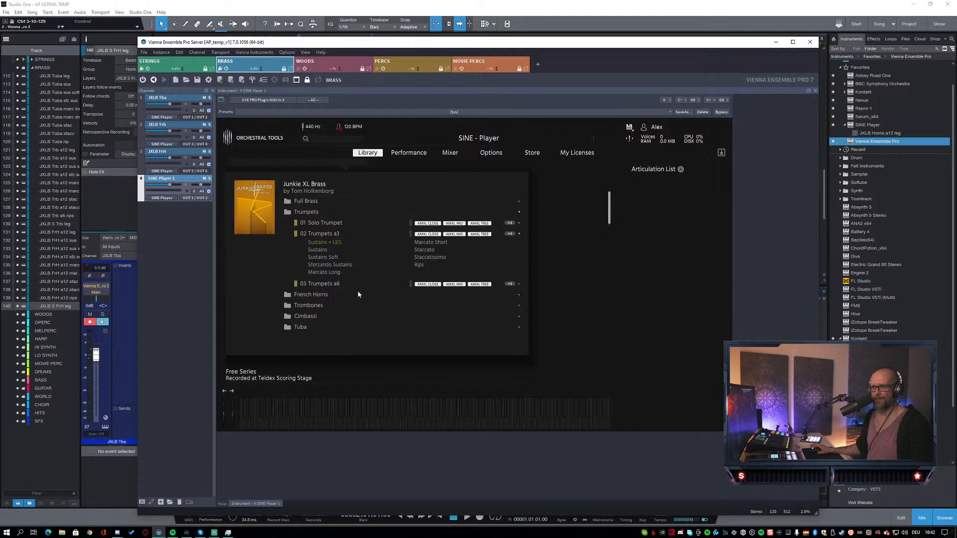
pyautogui.scroll(1, 368, 274)
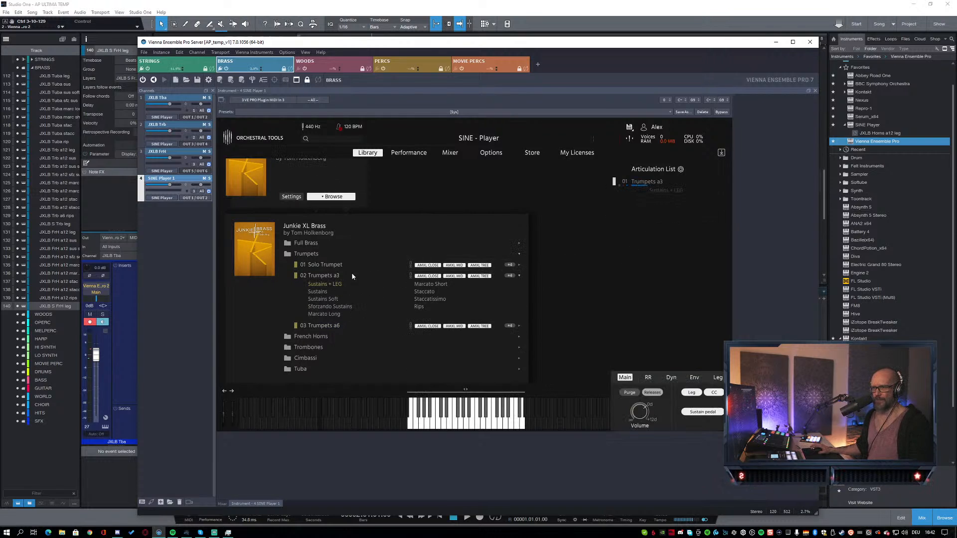
# Step: Load the Trumpets a3 Sustains, Sustains Soft, Sforzando Sustains, Marcato Long, Marcato Short, Staccato, Staccatissimo and Rips into the articulation list
pyautogui.moveTo(322, 292); pyautogui.dragTo(654, 249)
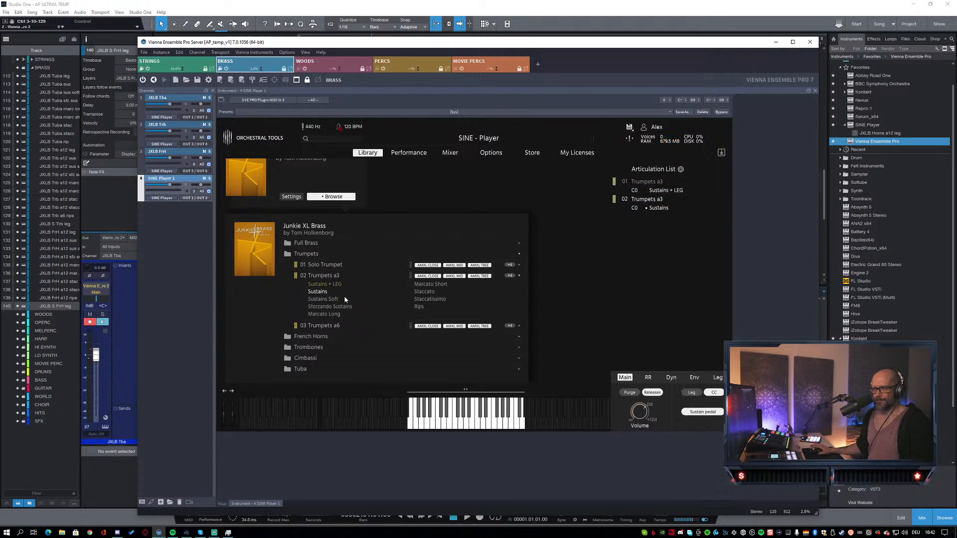
pyautogui.moveTo(323, 299); pyautogui.dragTo(646, 234)
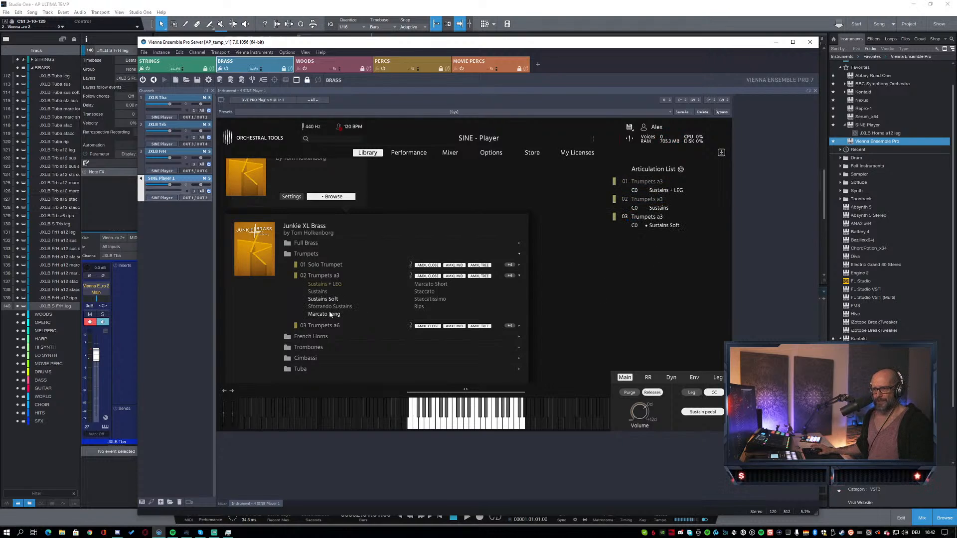
pyautogui.moveTo(329, 306); pyautogui.dragTo(653, 299)
pyautogui.moveTo(428, 287); pyautogui.dragTo(650, 329)
pyautogui.moveTo(419, 307); pyautogui.dragTo(649, 342)
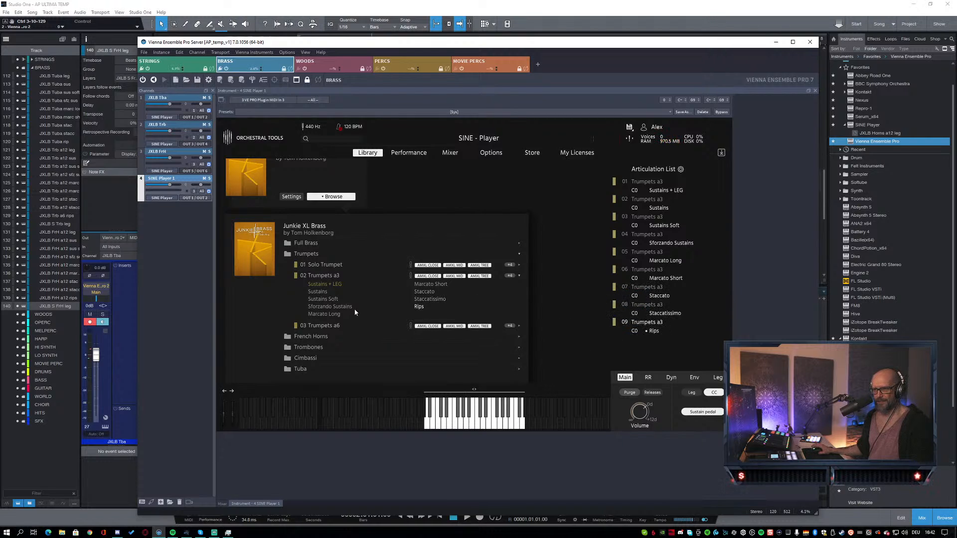
# Step: Add the Solo Trumpet's Sustains + LEG to the end of the articulation list
pyautogui.scroll(-2, 329, 339)
pyautogui.click(324, 224)
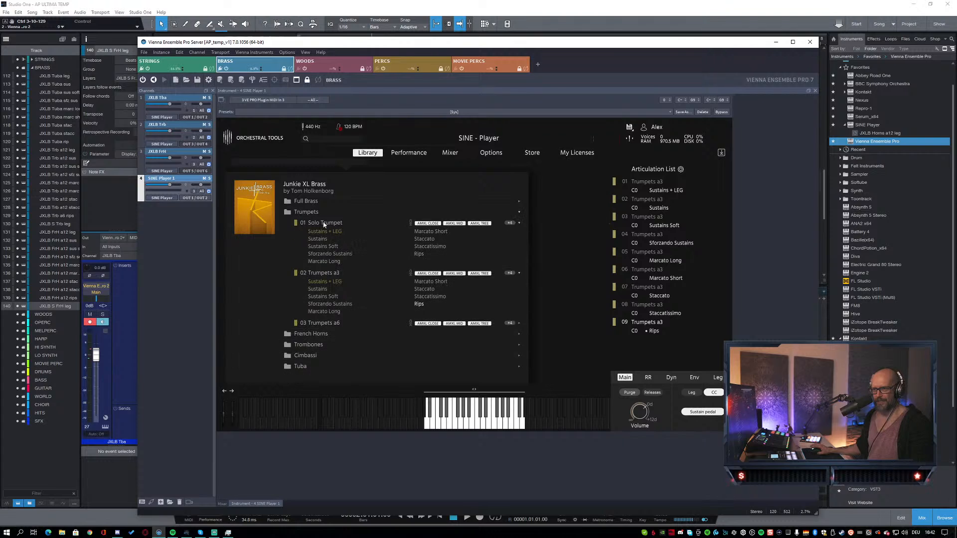
pyautogui.moveTo(325, 230); pyautogui.dragTo(658, 366)
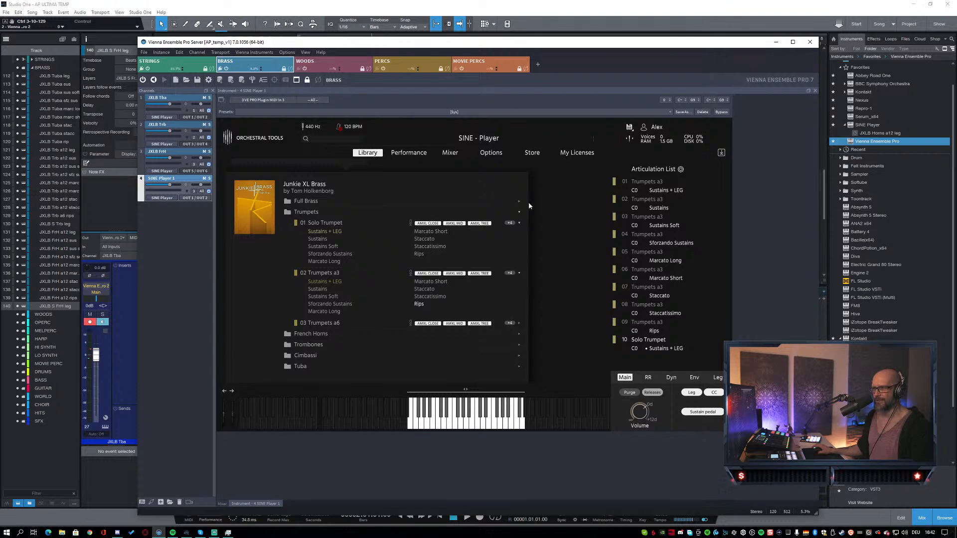
# Step: Route the new SINE Player channel to OUT 7 / OUT 8 and set its MIDI input to VE PRO Plugin MIDI In 4
pyautogui.click(202, 198)
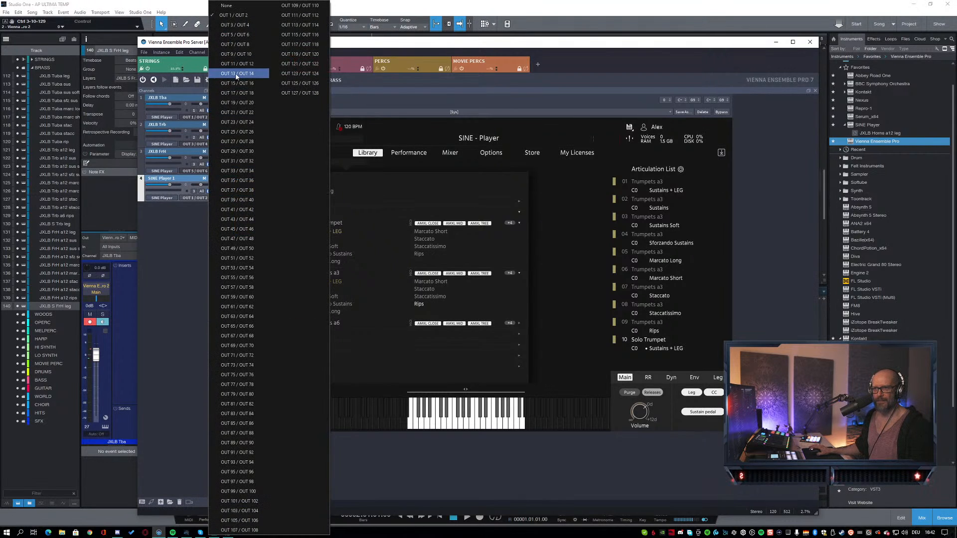
pyautogui.click(236, 45)
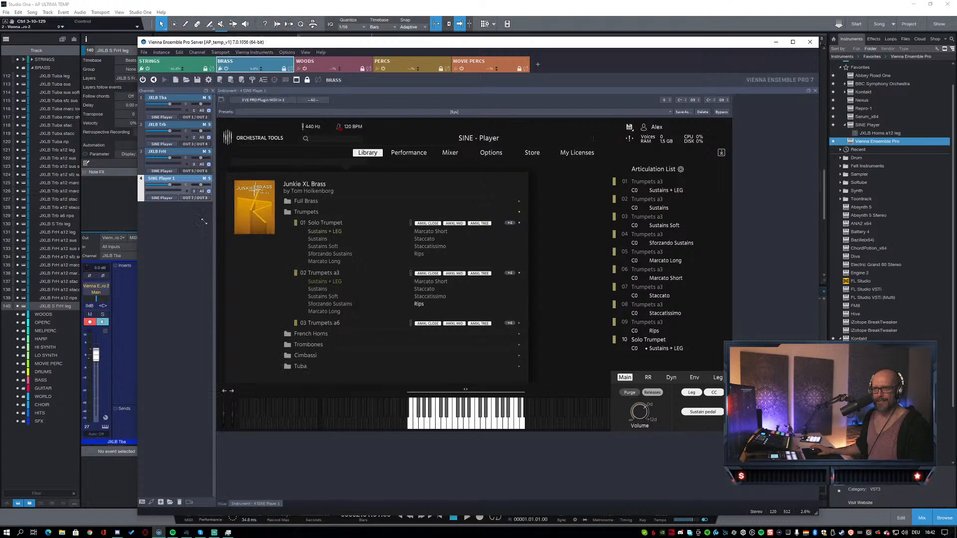
pyautogui.click(192, 191)
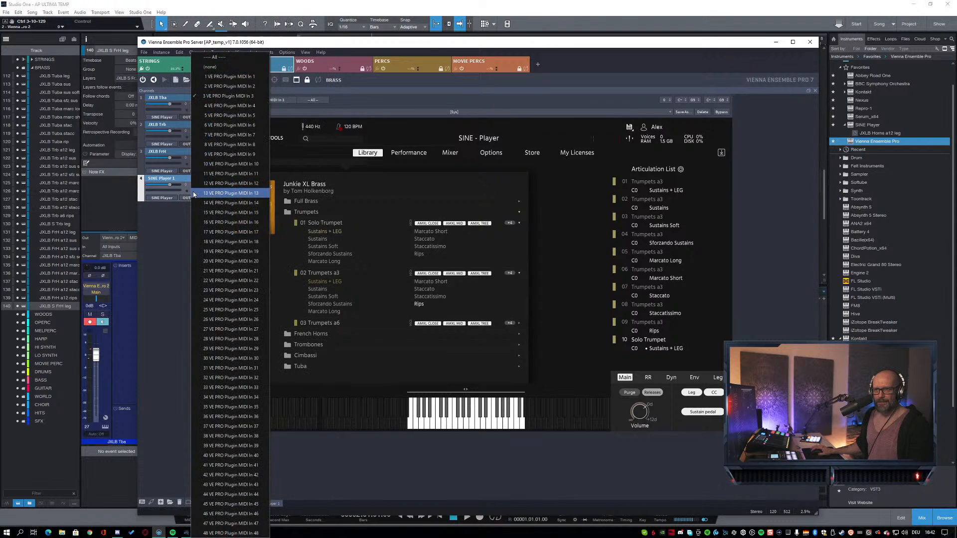
pyautogui.click(207, 106)
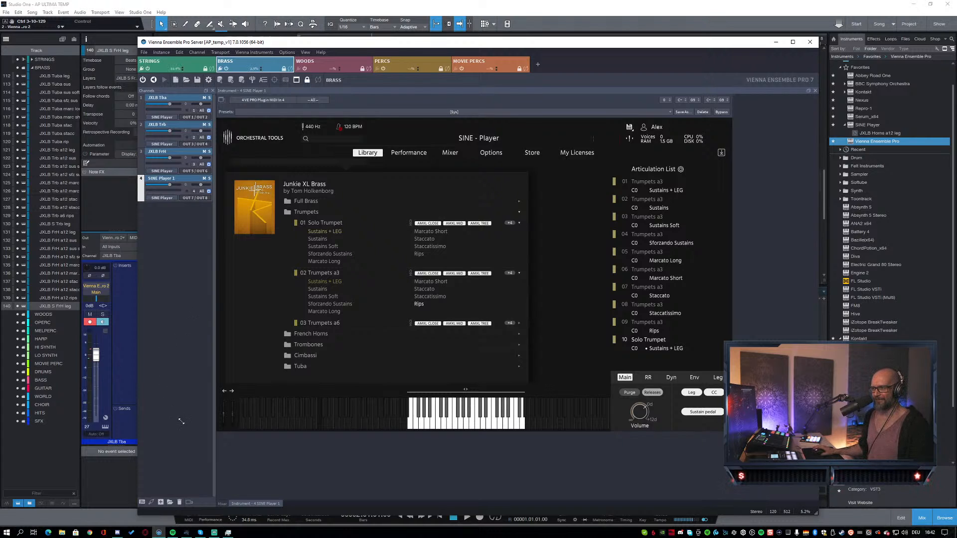
# Step: Switch to Studio One and start adding tracks named JXLB Trp with the type set to Instrument
pyautogui.click(108, 492)
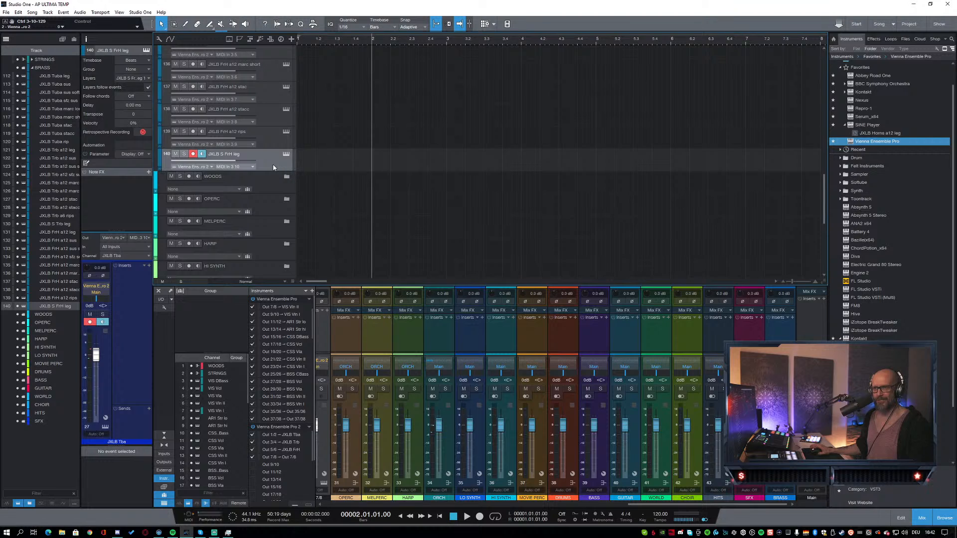
pyautogui.press('t')
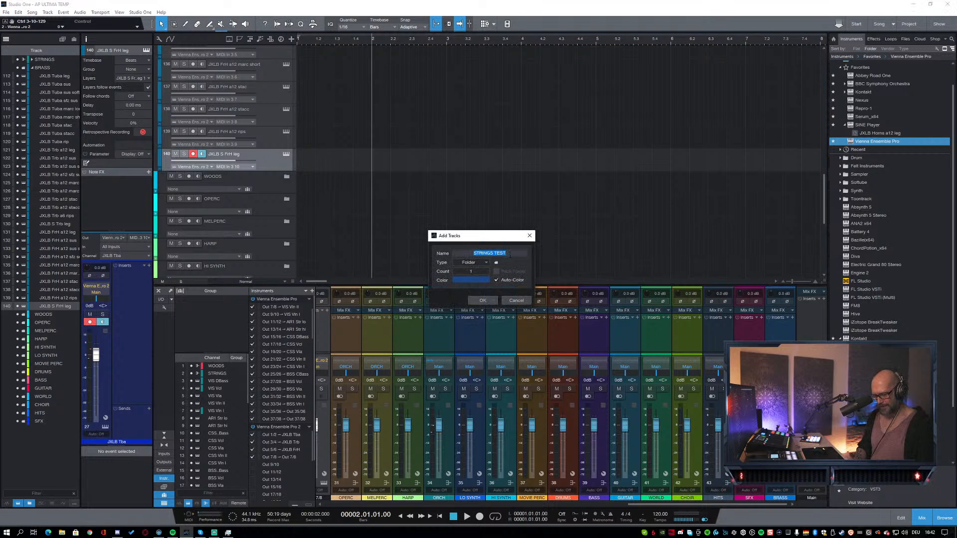
pyautogui.write('JXLB Trp')
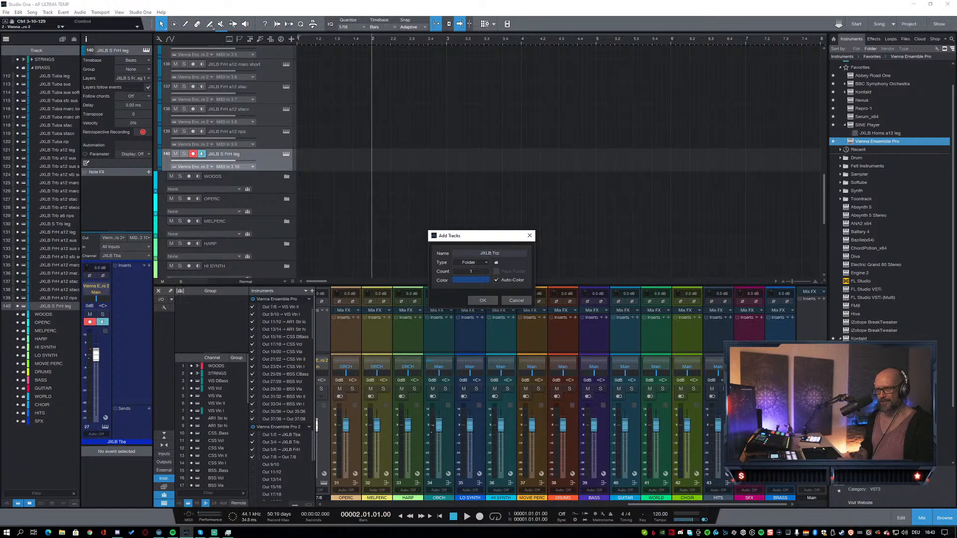
pyautogui.click(483, 262)
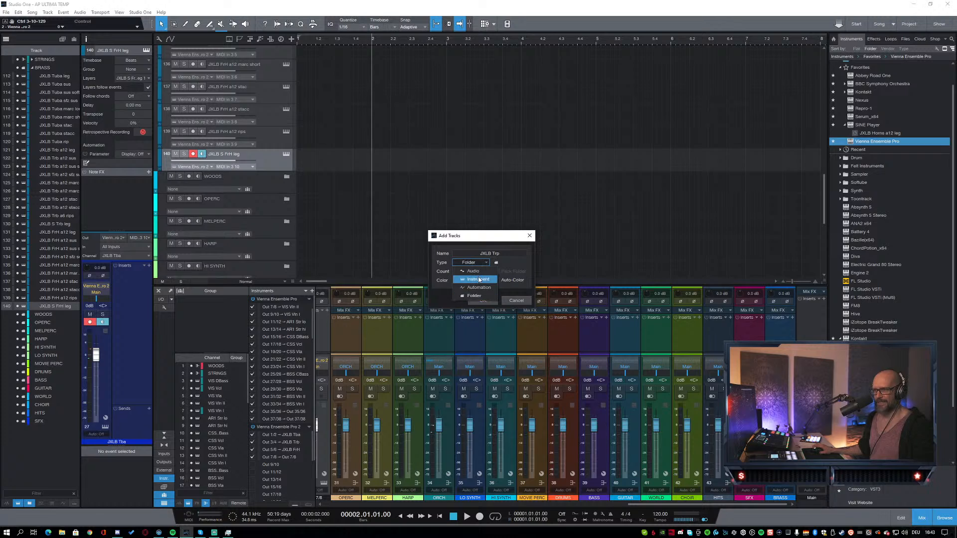
pyautogui.click(478, 279)
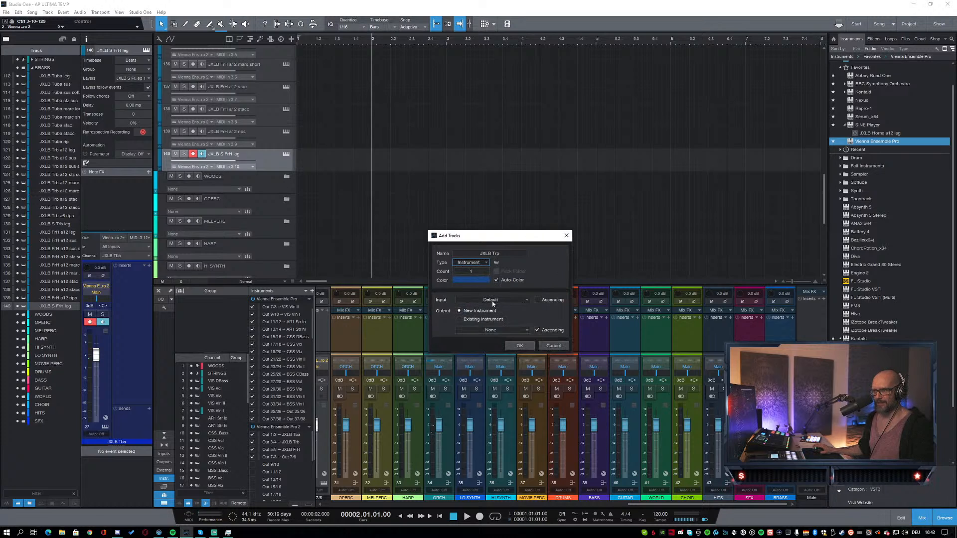
# Step: Route the new tracks to the existing instrument Vienna Ensemble Pro 2, starting at MIDI In 4 1
pyautogui.click(481, 319)
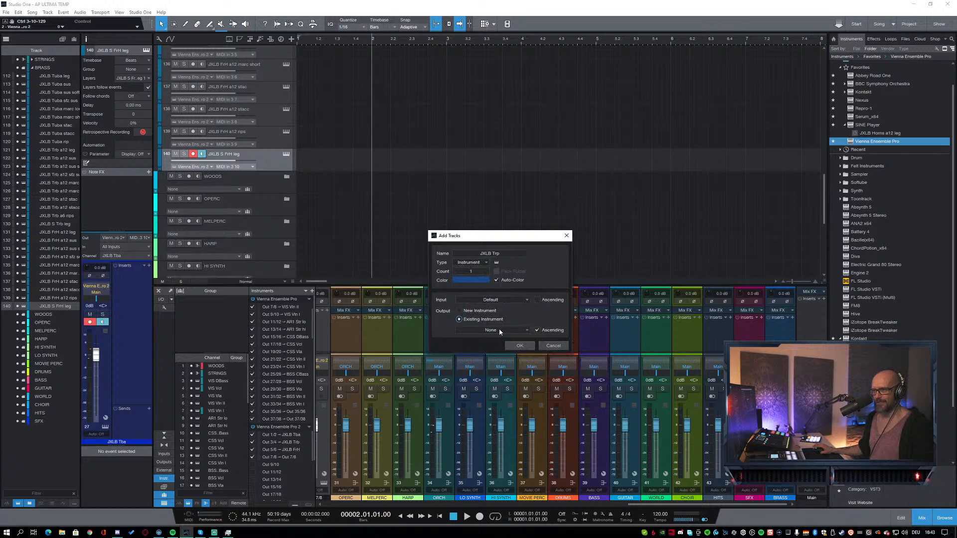
pyautogui.click(496, 330)
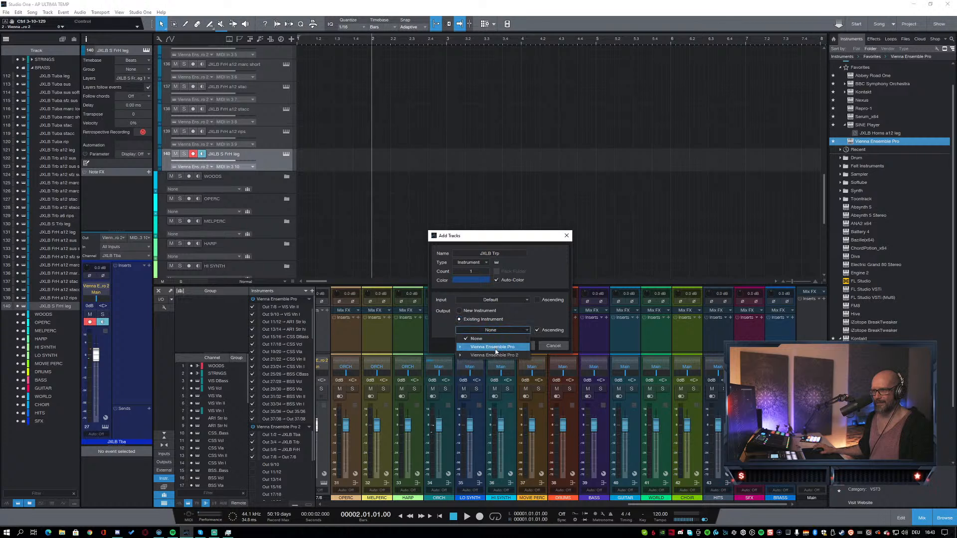
pyautogui.click(461, 355)
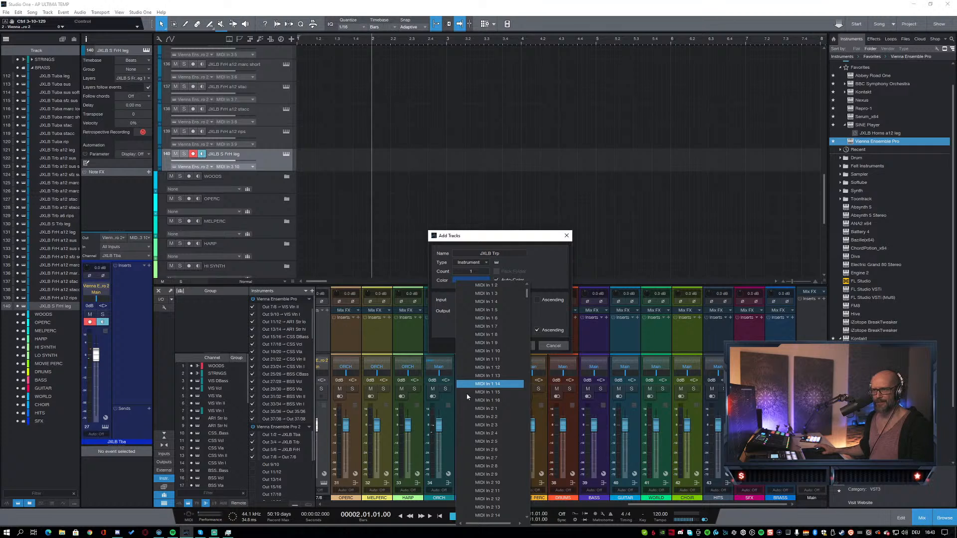
pyautogui.scroll(-1, 472, 394)
pyautogui.scroll(-8, 472, 394)
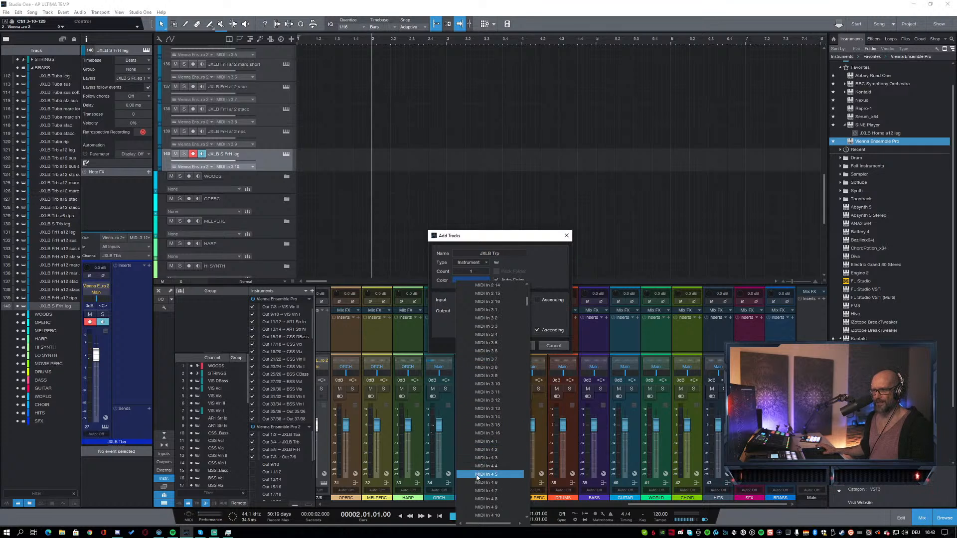
pyautogui.click(488, 440)
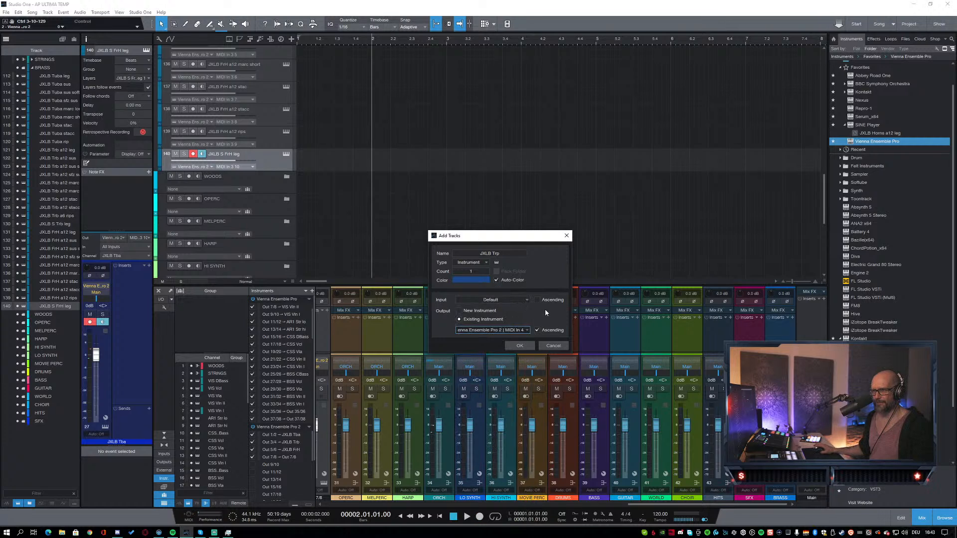
pyautogui.click(516, 302)
pyautogui.click(515, 301)
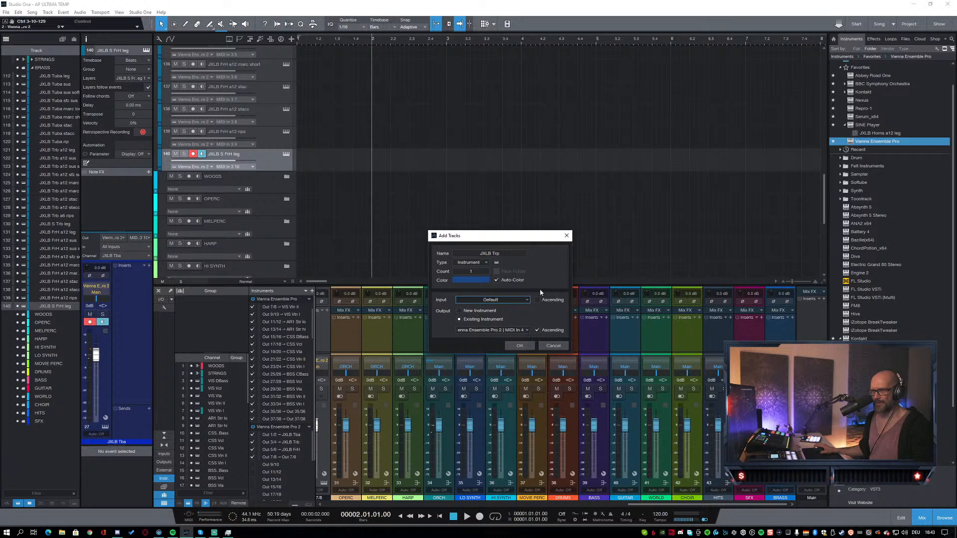
# Step: Set the track count to 10 and create the JXLB Trp tracks below the French horn tracks
pyautogui.click(476, 273)
pyautogui.write('0')
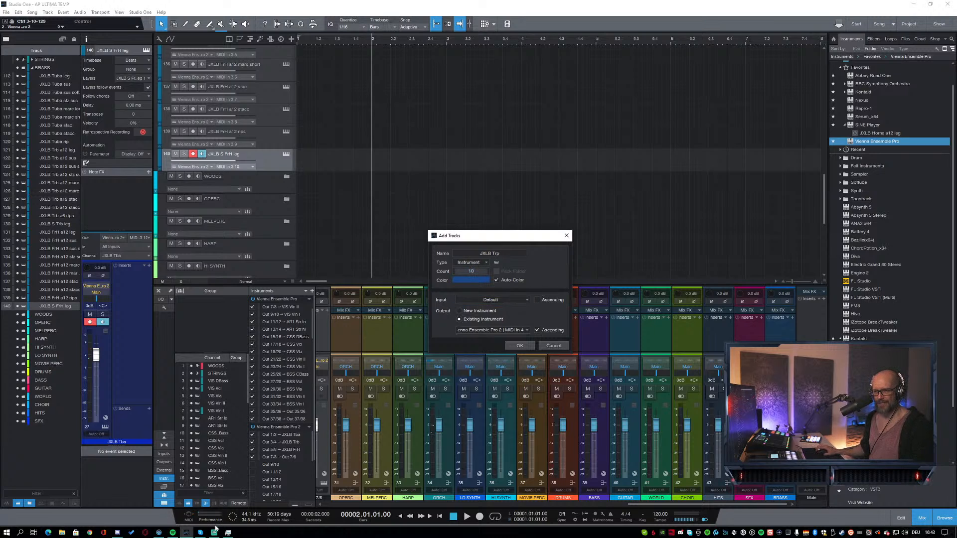
pyautogui.click(159, 533)
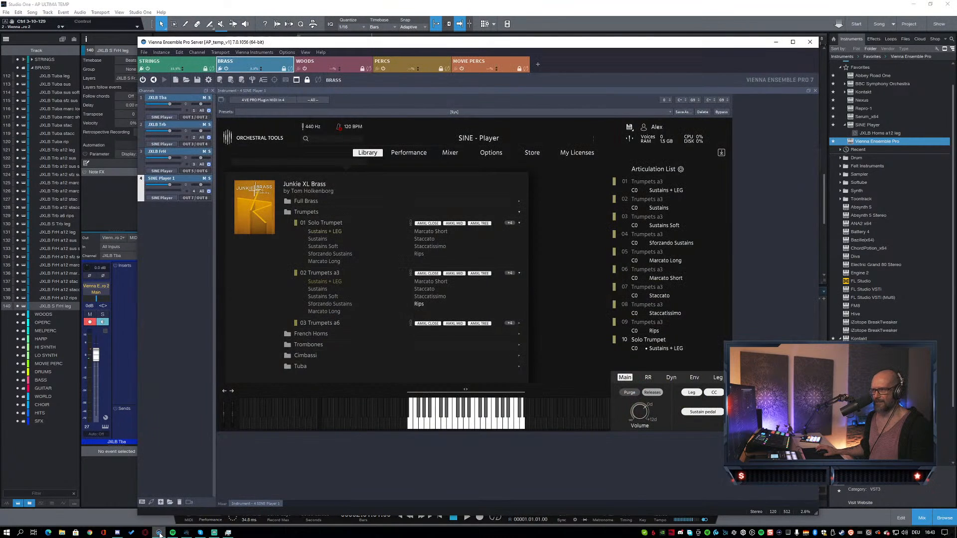
pyautogui.click(159, 533)
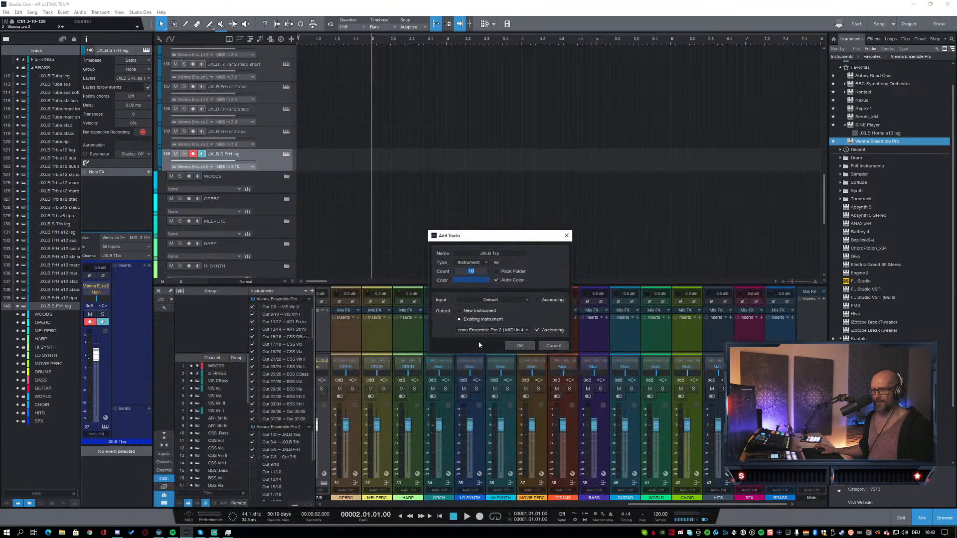
pyautogui.click(519, 345)
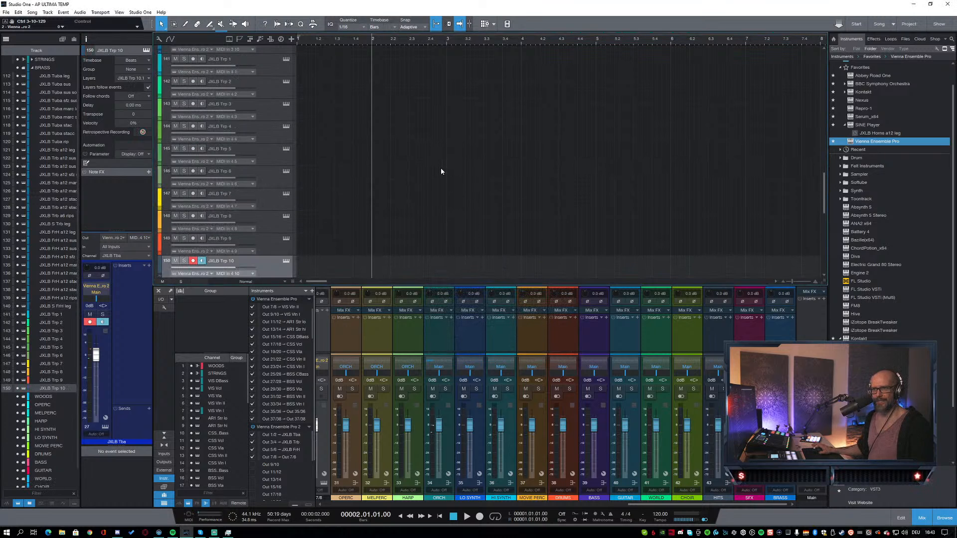
pyautogui.scroll(2, 350, 150)
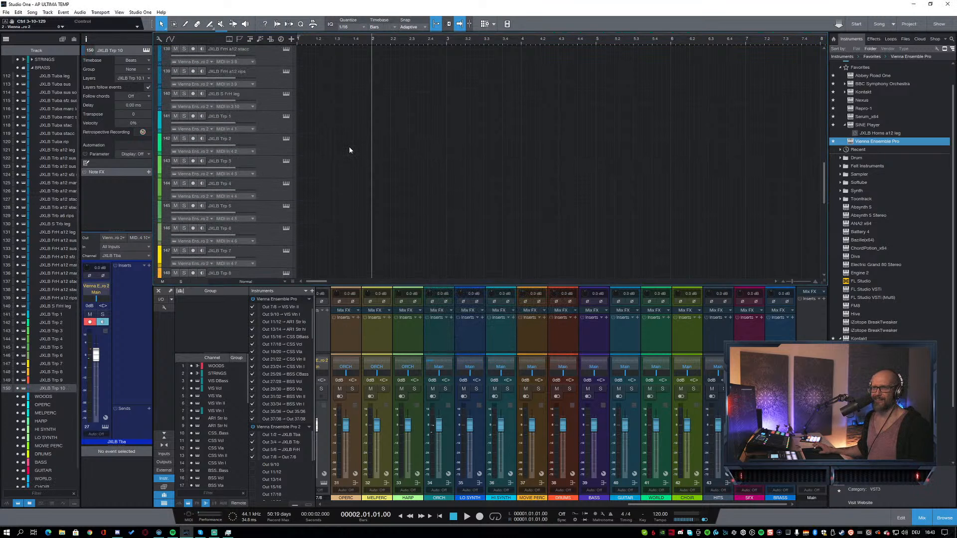
# Step: Select the first new trumpet track and move the Vienna Ensemble Pro window away from the arrangement
pyautogui.click(268, 123)
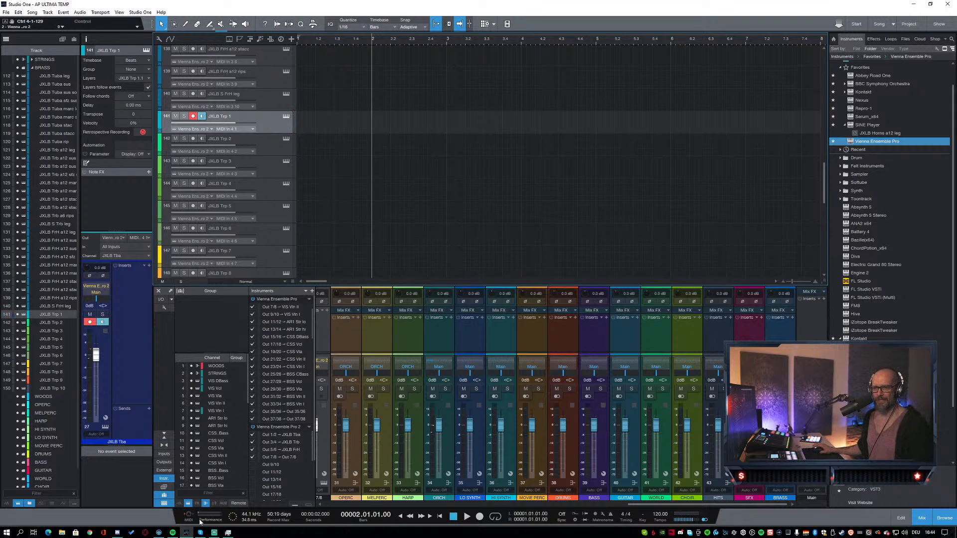
pyautogui.click(159, 532)
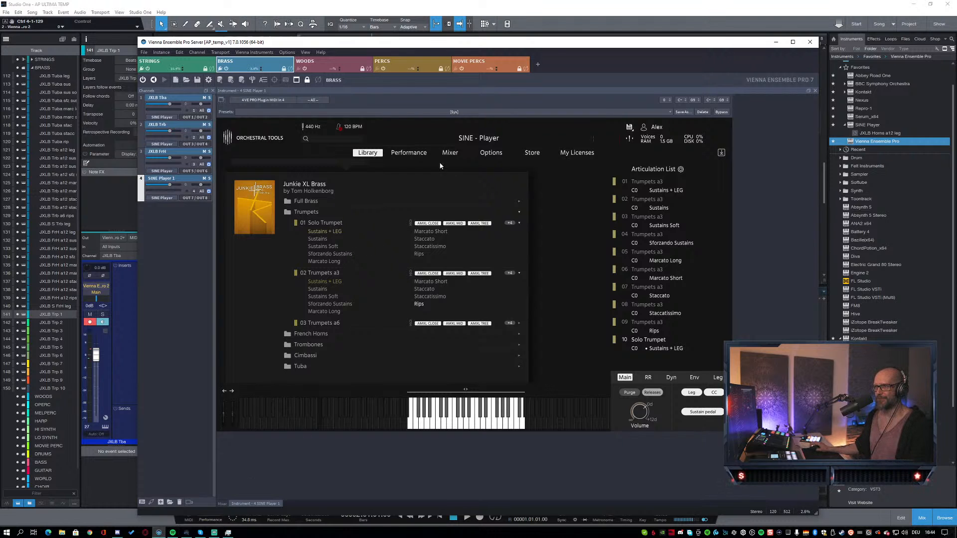
pyautogui.moveTo(485, 46); pyautogui.dragTo(956, 46)
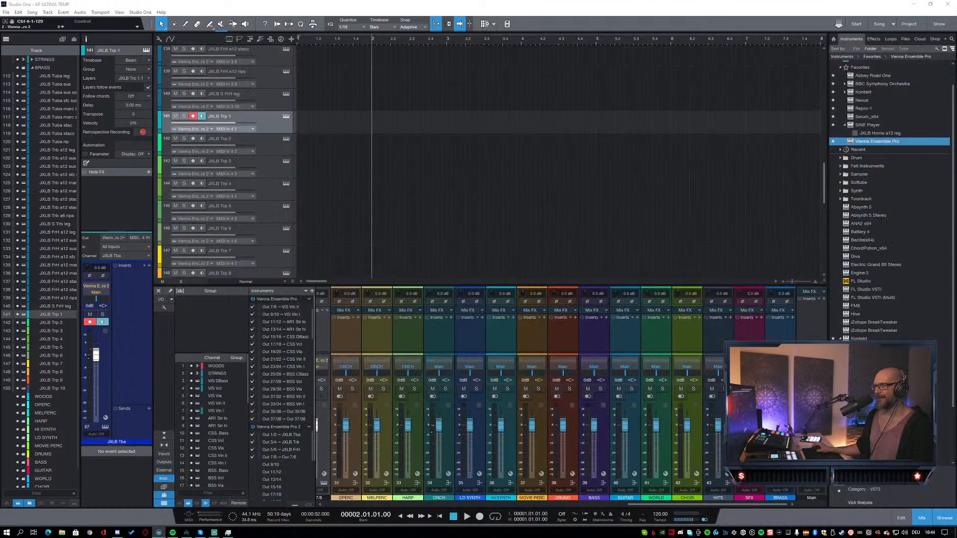
# Step: Rename the first trumpet track as JXLB Trp a3 leg and copy that name
pyautogui.click(231, 115)
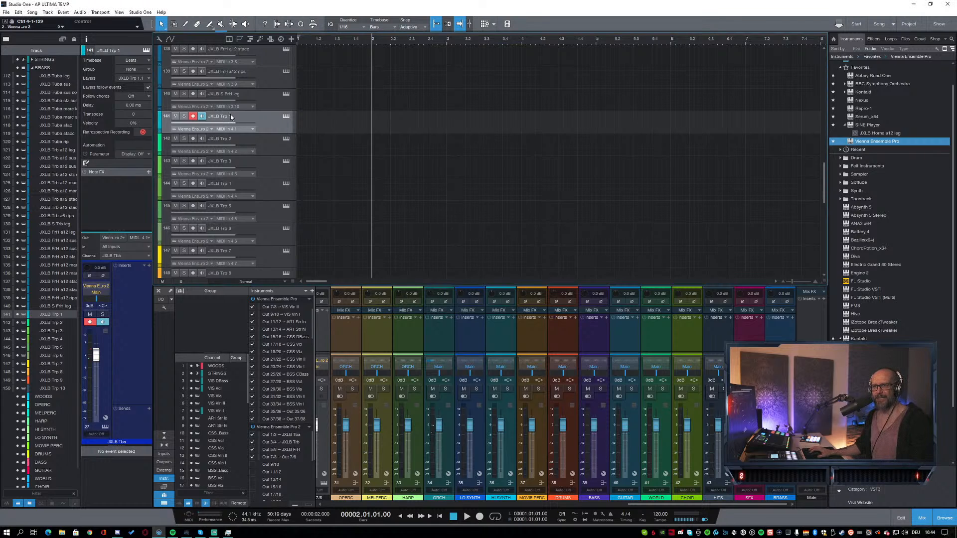
pyautogui.doubleClick(231, 116)
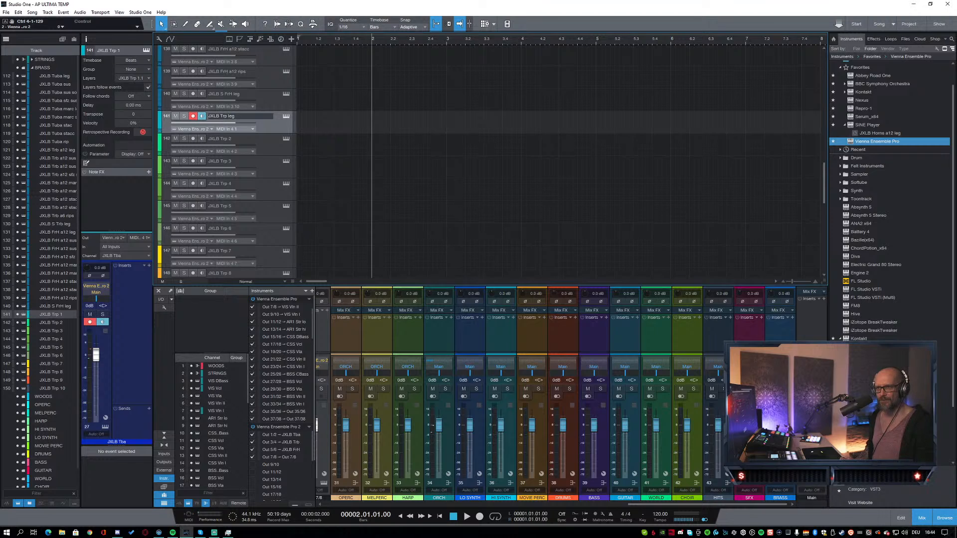
pyautogui.write('a')
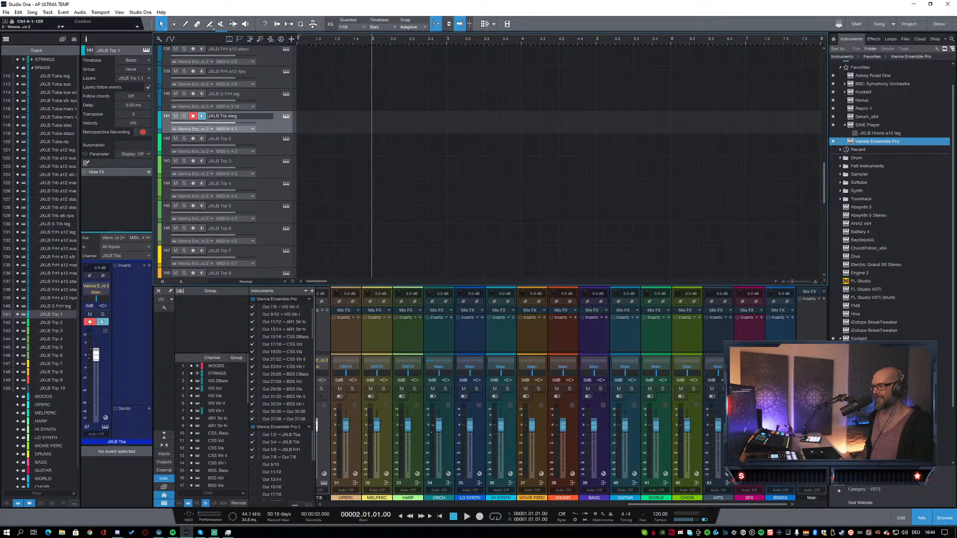
pyautogui.write('3')
pyautogui.hotkey('ctrl', 'a')
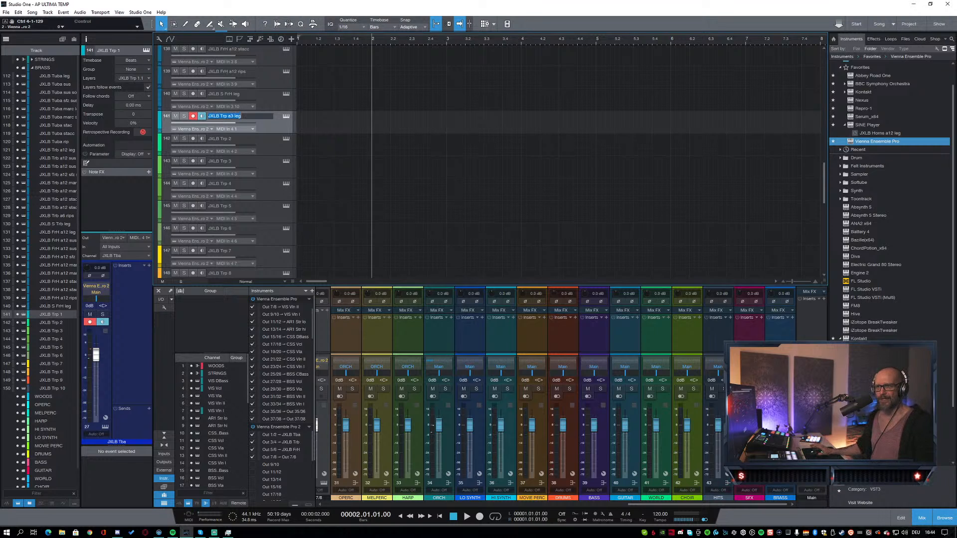
pyautogui.hotkey('ctrl', 'c')
pyautogui.press('Tab')
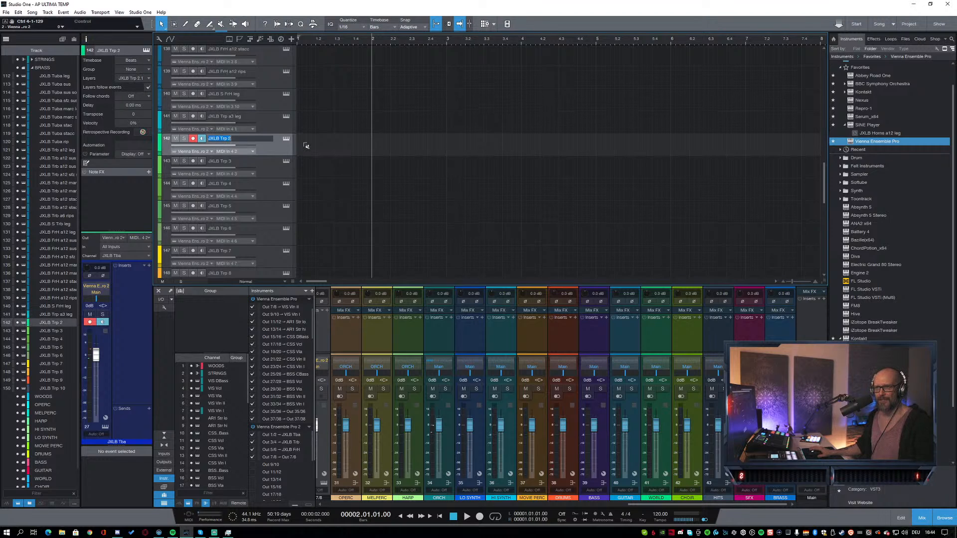
# Step: Rename the second trumpet track as JXLB Trp a3 sus, reusing the copied name
pyautogui.hotkey('ctrl', 'v')
pyautogui.press('BackSpace')
pyautogui.press('BackSpace')
pyautogui.press('BackSpace')
pyautogui.press('BackSpace')
pyautogui.write('sus')
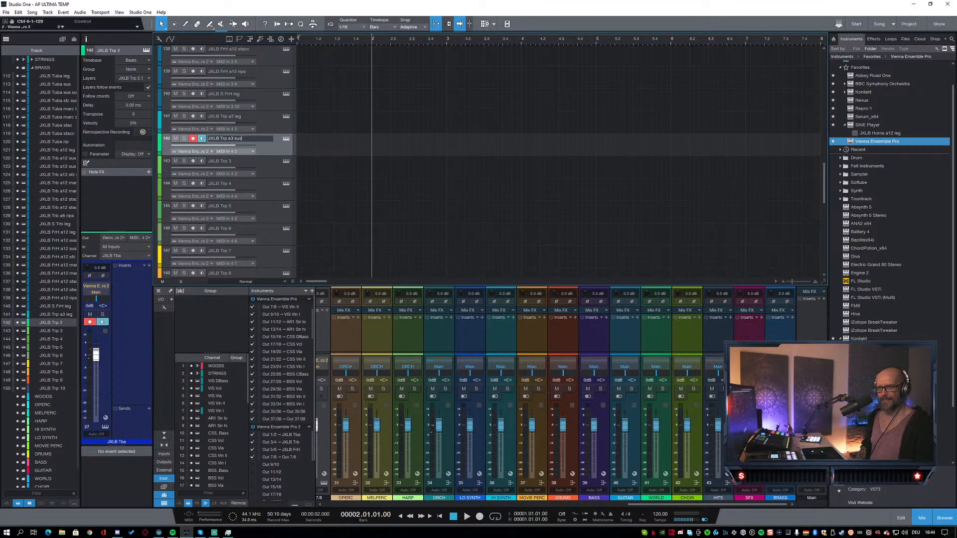
# Step: Rename the third trumpet track as JXLB Trp a3 sus soft, reusing the copied name
pyautogui.press('Tab')
pyautogui.hotkey('ctrl', 'v')
pyautogui.press('BackSpace')
pyautogui.press('BackSpace')
pyautogui.press('BackSpace')
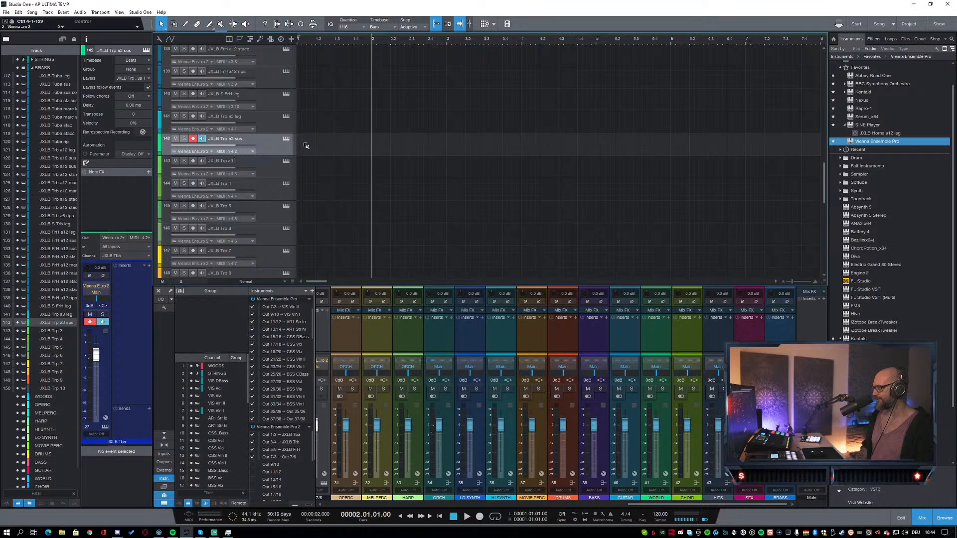
pyautogui.write('sus soft')
# Step: Rename the fourth trumpet track as JXLB Trp a3 sfz sus, reusing the copied name
pyautogui.press('Tab')
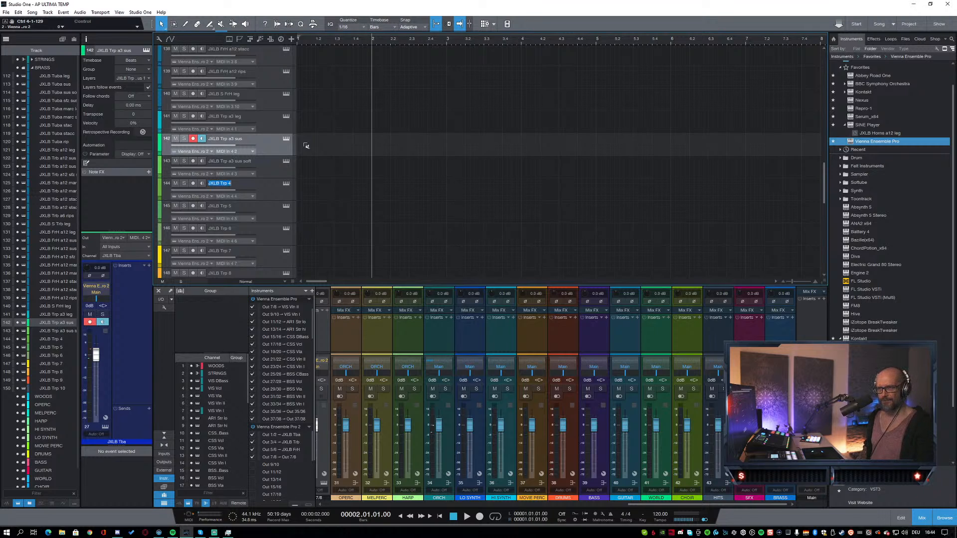
pyautogui.hotkey('ctrl', 'v')
pyautogui.press('BackSpace')
pyautogui.press('BackSpace')
pyautogui.press('BackSpace')
pyautogui.press('BackSpace')
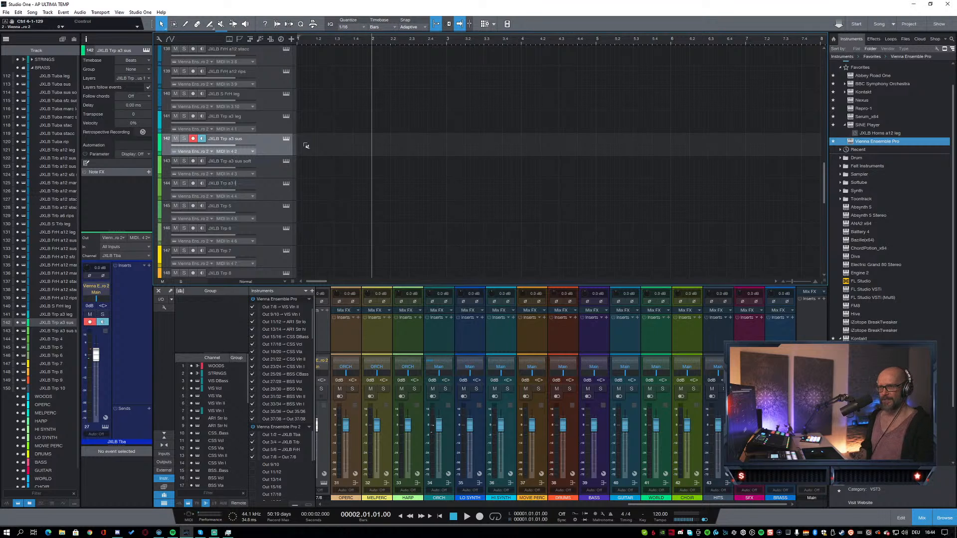
pyautogui.write('sfz sus')
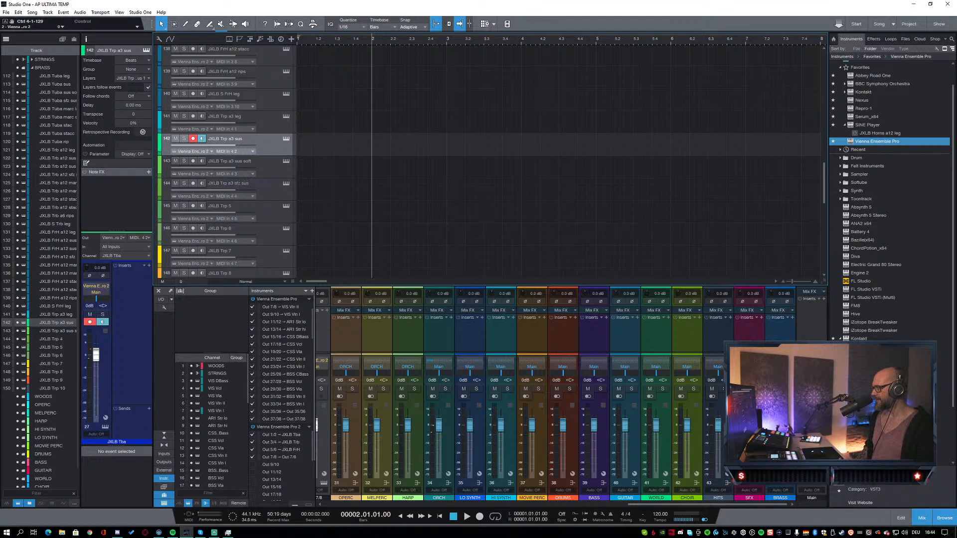
# Step: Rename the fifth trumpet track as JXLB Trp a3 marc long
pyautogui.press('Tab')
pyautogui.write('JXLB Trp a3')
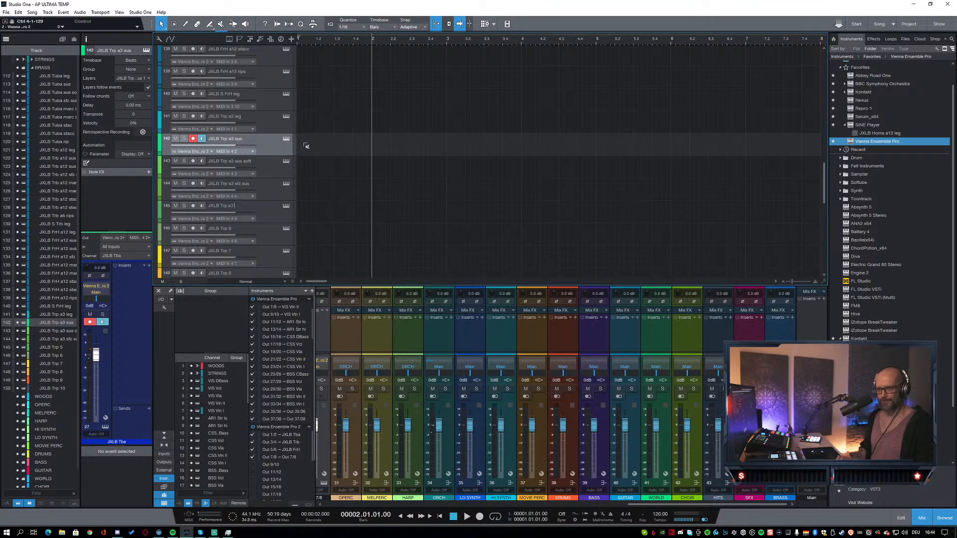
pyautogui.write(' lemarc long')
# Step: Rename the sixth trumpet track as JXLB Trp a3 marc short
pyautogui.press('Tab')
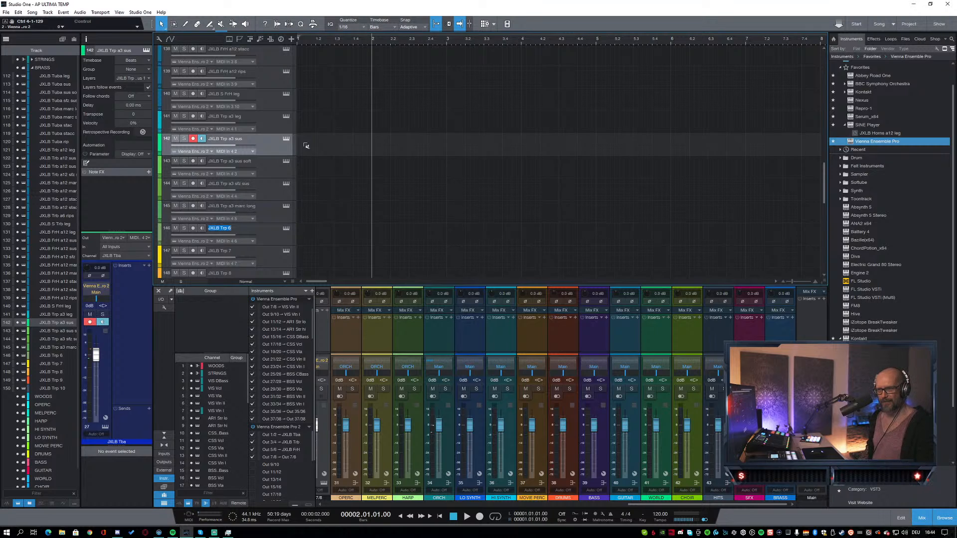
pyautogui.write('JXLB Trp a3 m')
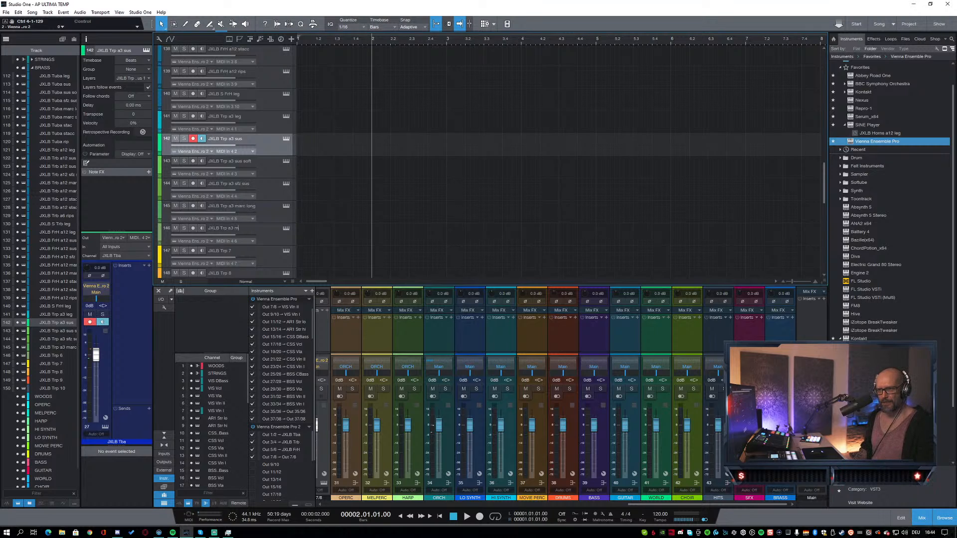
pyautogui.write('arc shgort')
pyautogui.press('BackSpace')
pyautogui.write('ort')
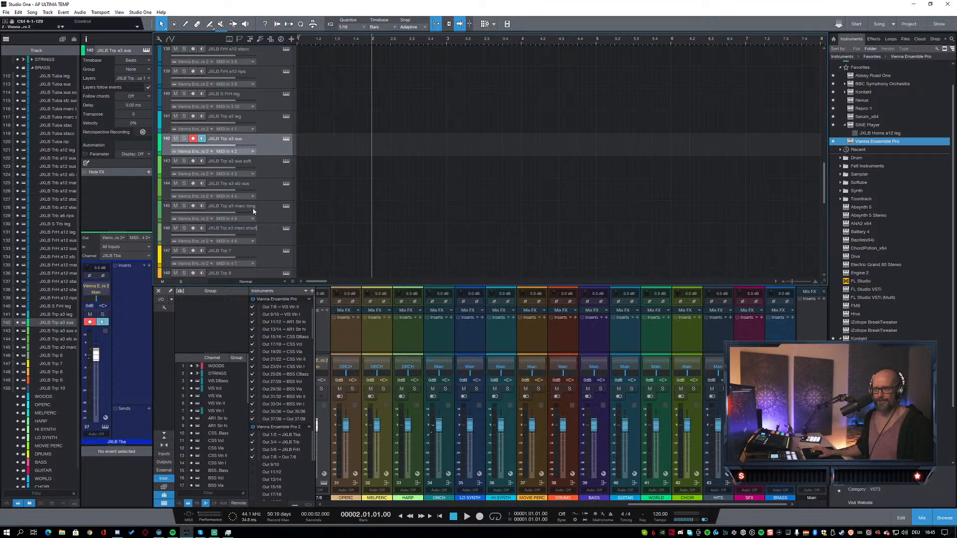
# Step: Rename the seventh trumpet track as JXLB Trp a3 stac, reusing the copied name
pyautogui.click(227, 250)
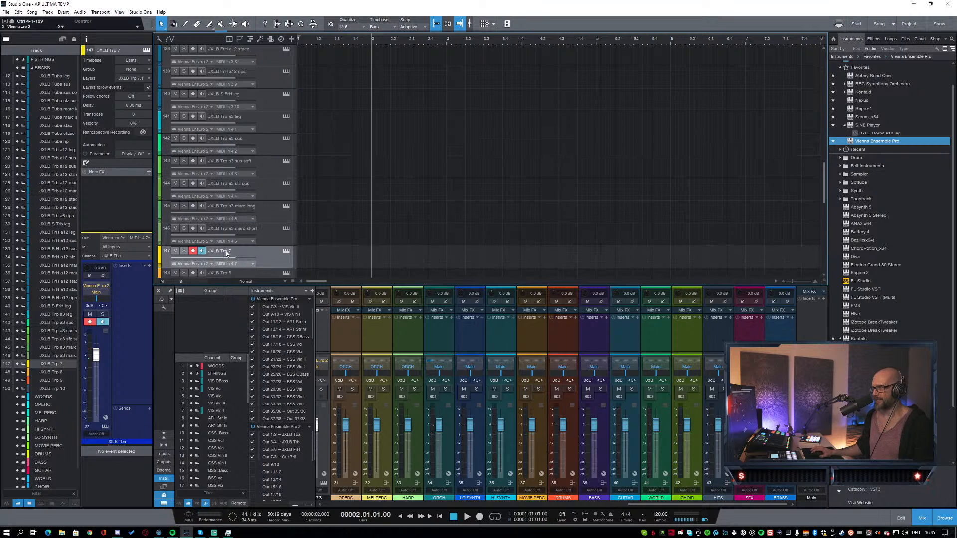
pyautogui.doubleClick(229, 250)
pyautogui.write('JXLB Trp a3 leg')
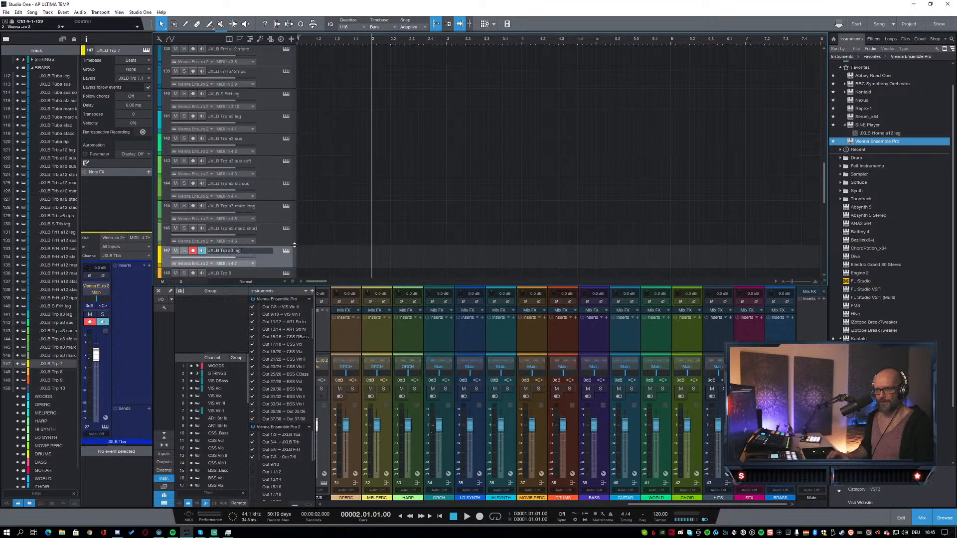
pyautogui.press('BackSpace')
pyautogui.press('BackSpace')
pyautogui.press('BackSpace')
pyautogui.write('stac')
pyautogui.press('Tab')
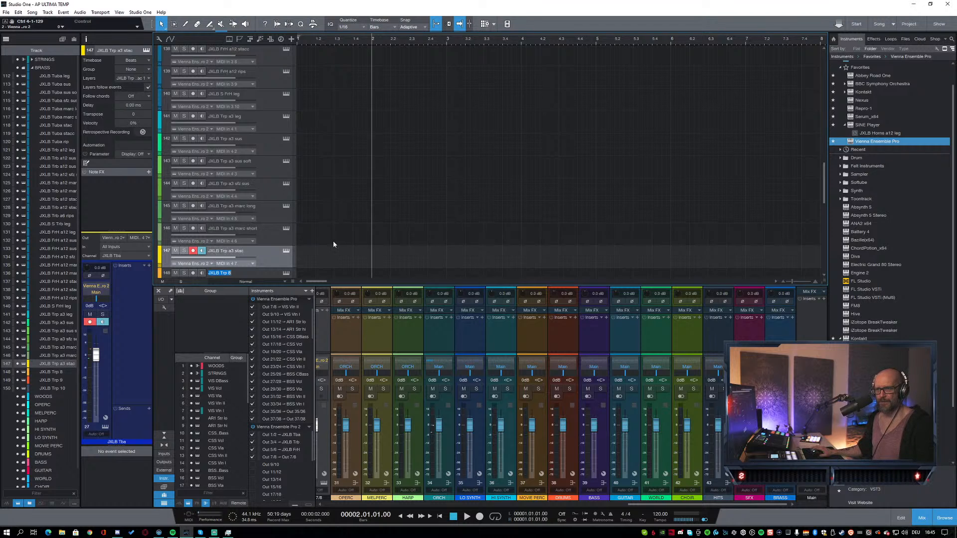
# Step: Rename the eighth trumpet track as JXLB Trp a3 stacc, reusing the copied name
pyautogui.write('JXLB Trp a3 leg')
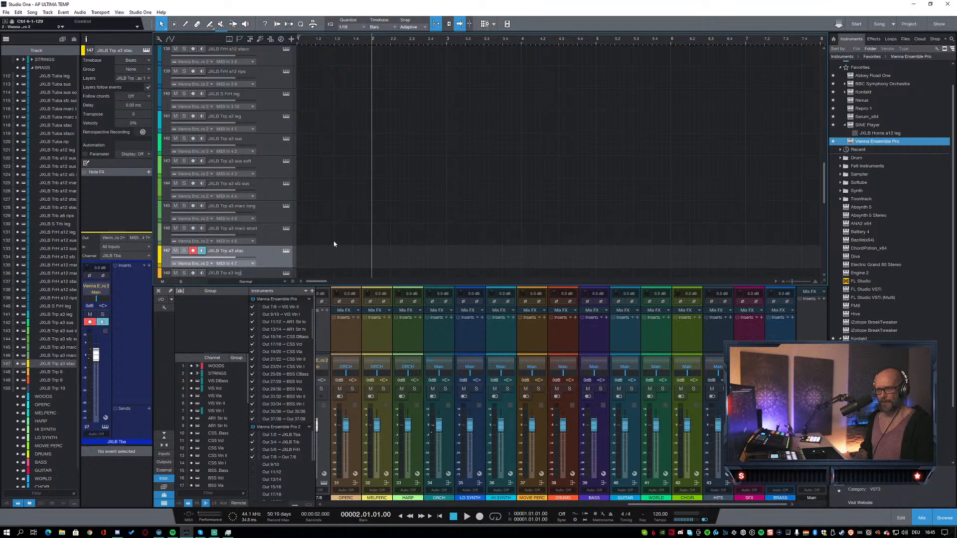
pyautogui.press('BackSpace')
pyautogui.press('BackSpace')
pyautogui.press('BackSpace')
pyautogui.write('stacc')
pyautogui.press('Tab')
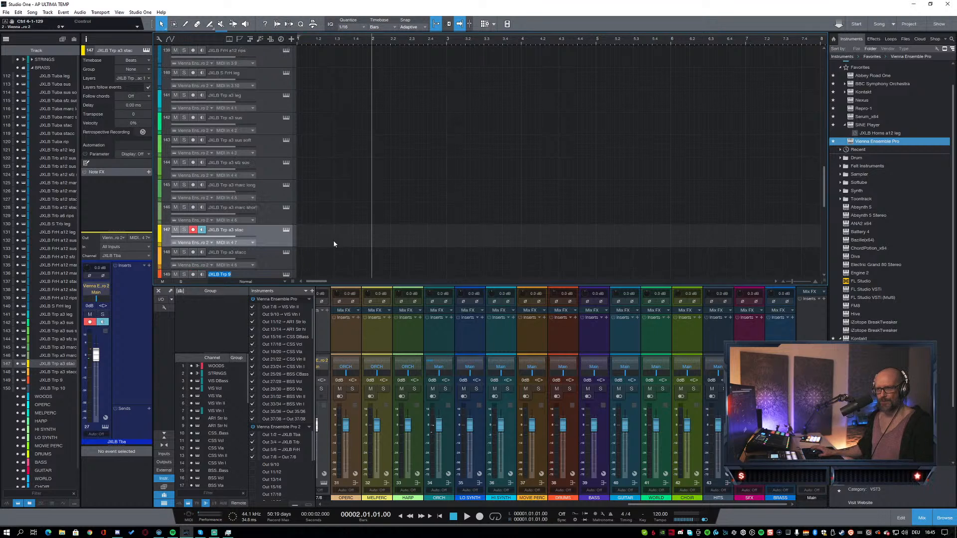
# Step: Rename the ninth trumpet track as JXLB Trp a3 rip, reusing the copied name
pyautogui.write('JXLB Trp a3 leg')
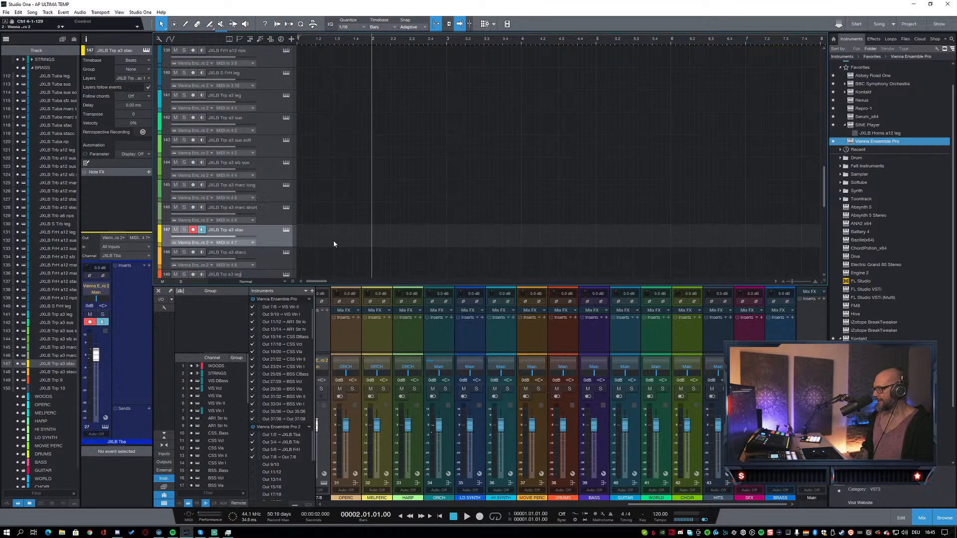
pyautogui.press('BackSpace')
pyautogui.press('BackSpace')
pyautogui.press('BackSpace')
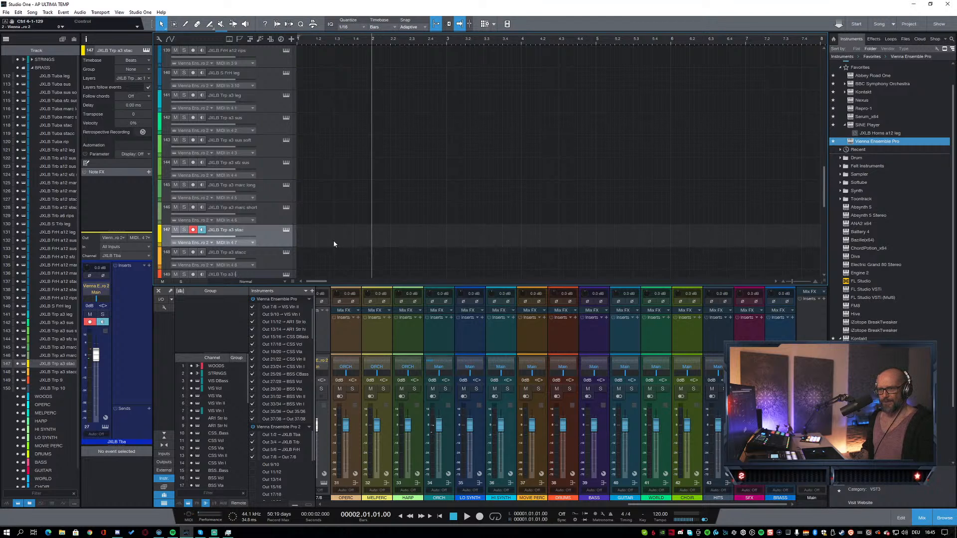
pyautogui.write('rip')
pyautogui.press('Tab')
# Step: Rename the tenth trumpet track as JXLB S Trp leg for the solo trumpet legato
pyautogui.write('JXLB Trp a3 leg')
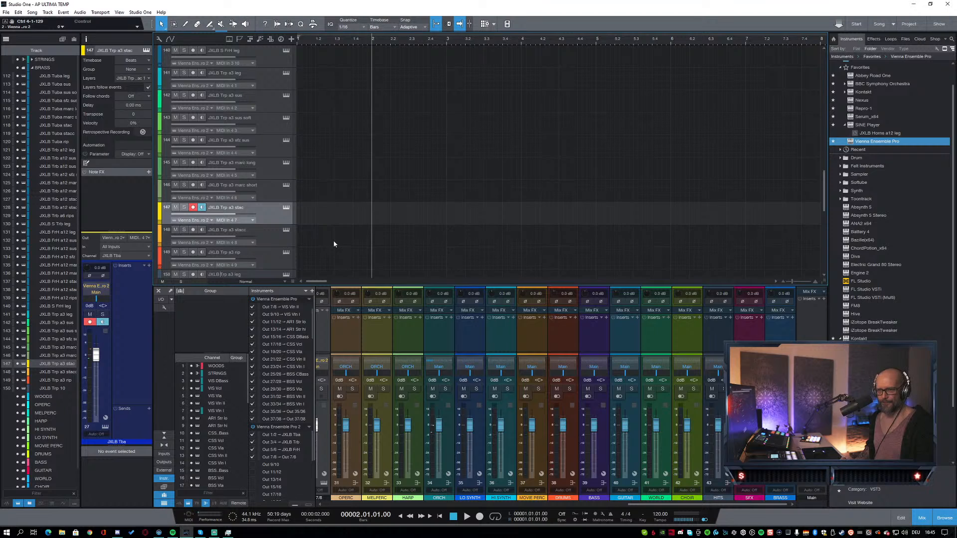
pyautogui.write('S')
pyautogui.press('End')
pyautogui.press('BackSpace')
pyautogui.press('BackSpace')
pyautogui.press('BackSpace')
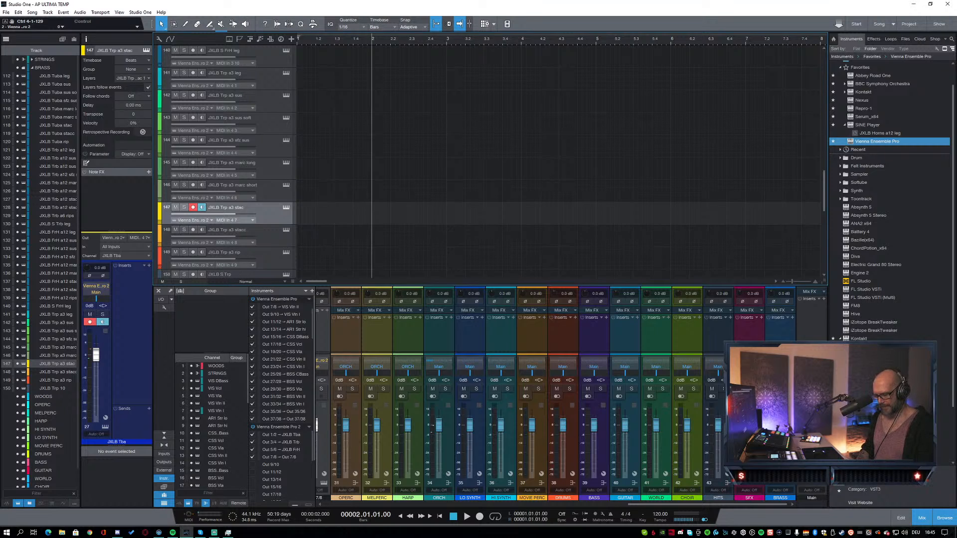
pyautogui.write('leg')
pyautogui.press('Return')
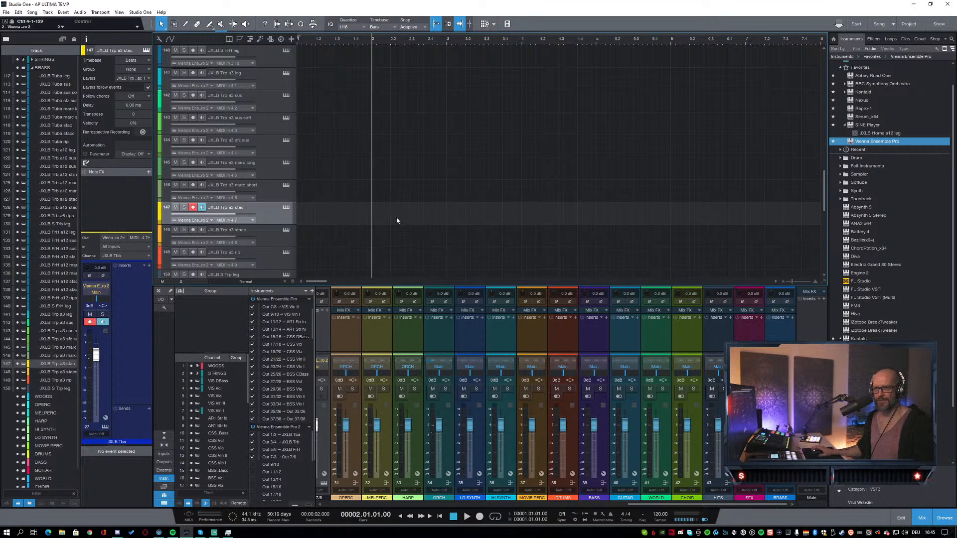
# Step: Audition the solo legato, a3 rip and a3 stac trumpet tracks by selecting each one
pyautogui.scroll(-3, 319, 214)
pyautogui.click(265, 181)
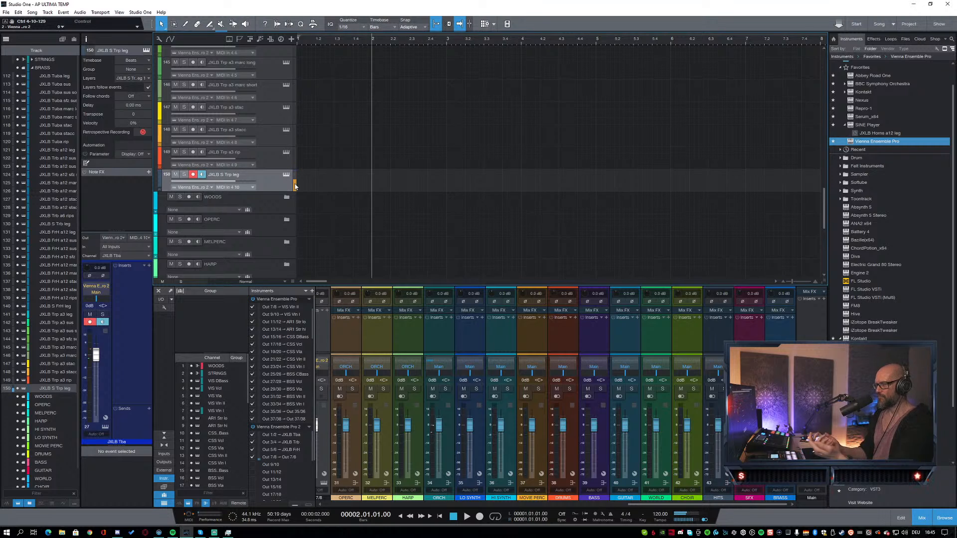
pyautogui.click(269, 159)
pyautogui.click(270, 185)
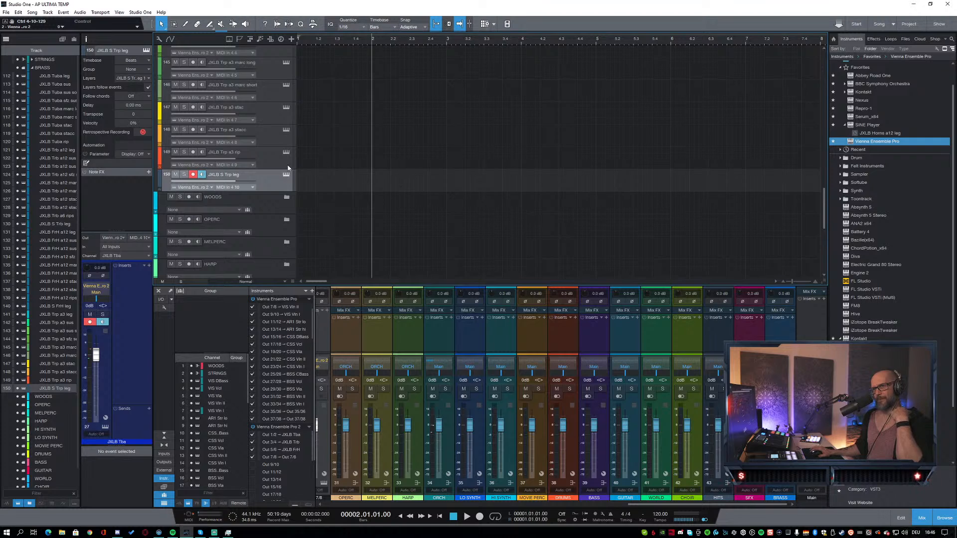
pyautogui.click(266, 161)
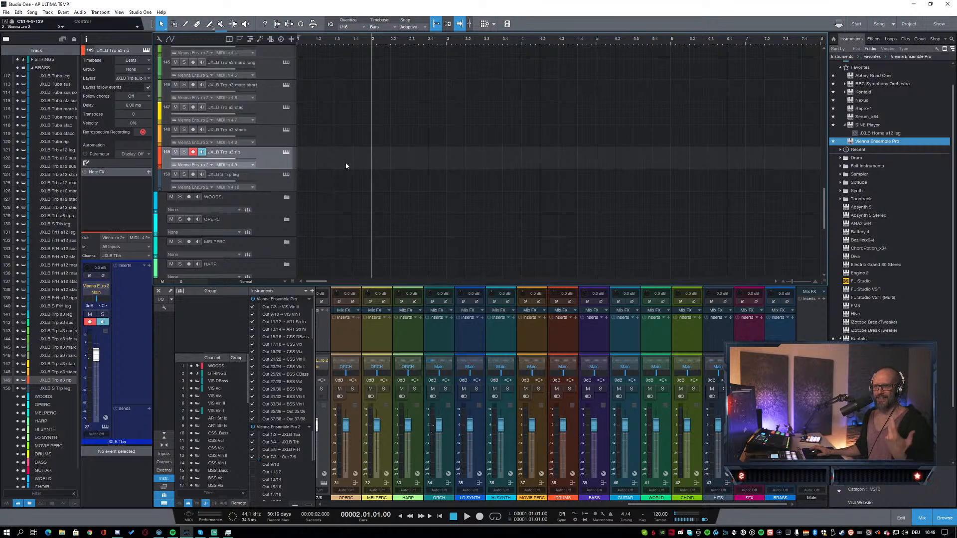
pyautogui.click(278, 118)
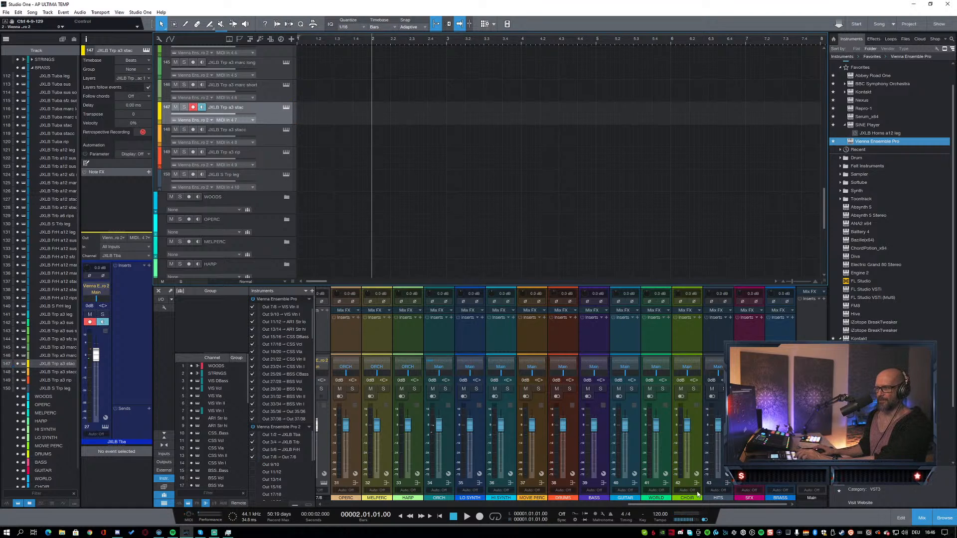
# Step: Rename the mixer channel of the second Vienna Ensemble Pro's Out 7/8 as JXLB Trp
pyautogui.moveTo(690, 505)
pyautogui.mouseDown()
pyautogui.moveTo(654, 505)
pyautogui.moveTo(690, 505)
pyautogui.mouseUp()
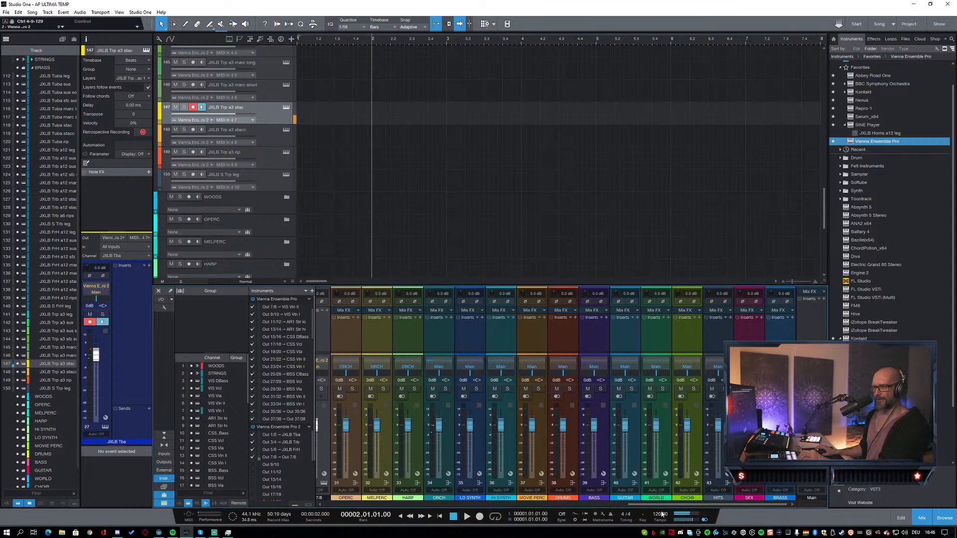
pyautogui.moveTo(731, 509); pyautogui.dragTo(571, 513)
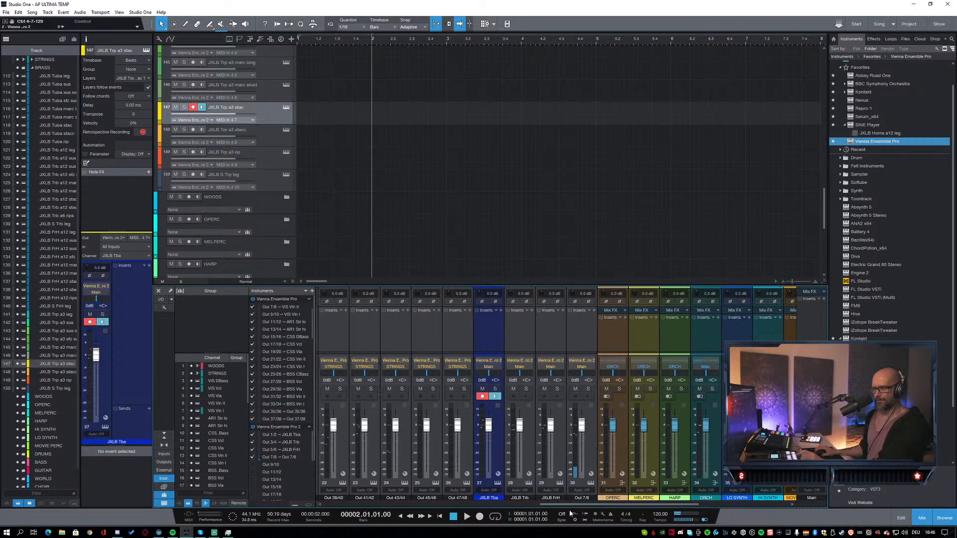
pyautogui.click(583, 498)
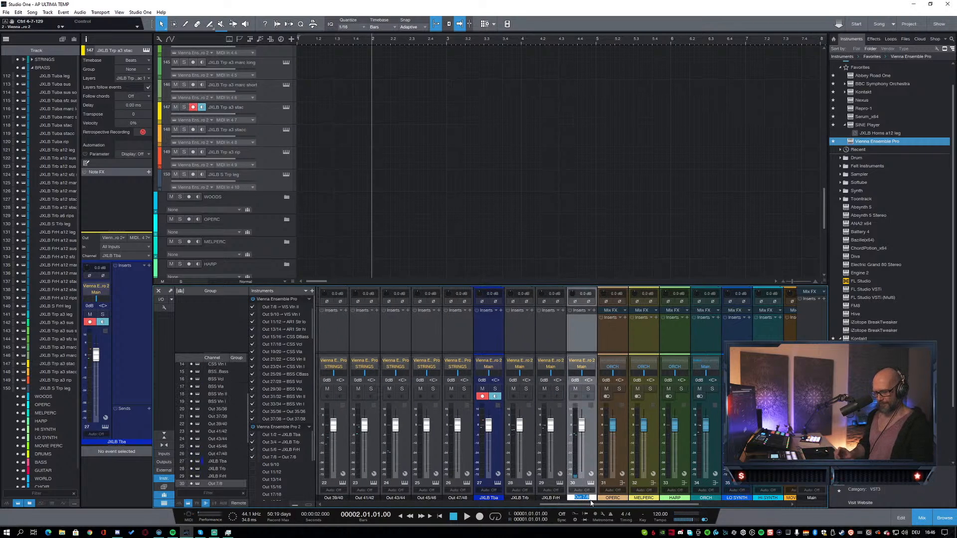
pyautogui.write('JXLB')
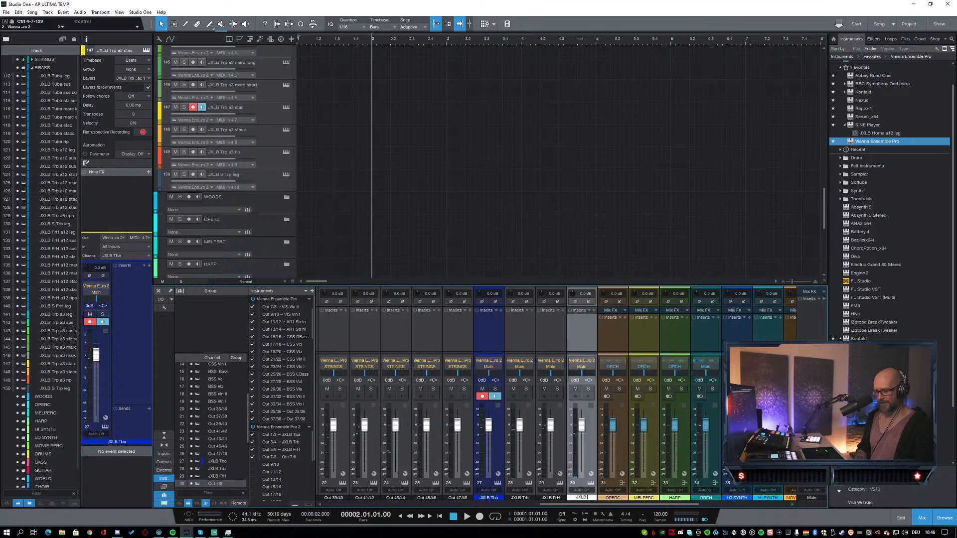
pyautogui.write('rp')
pyautogui.press('Return')
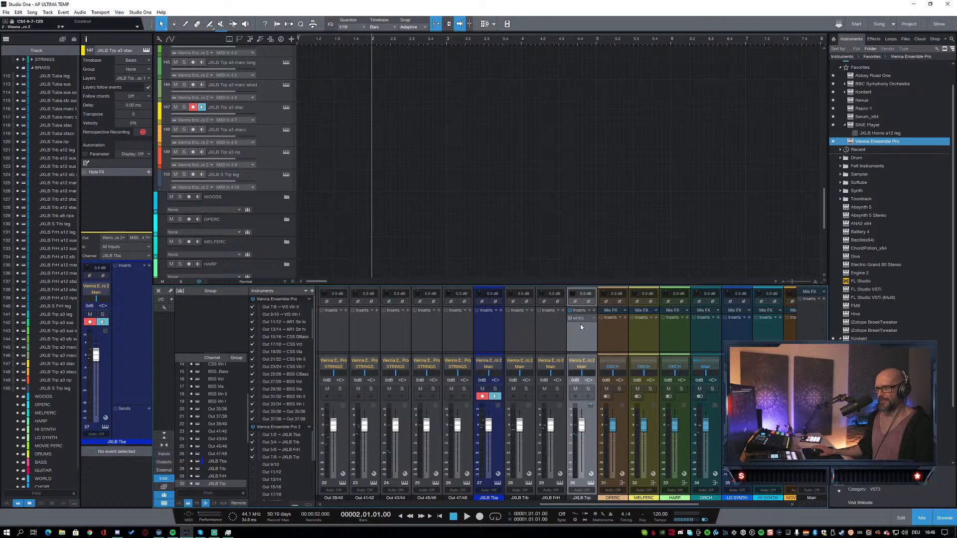
# Step: Open the Infinity EQ insert on the JXLB Trp channel and add a low-cut band at about 1.00 kHz
pyautogui.click(582, 321)
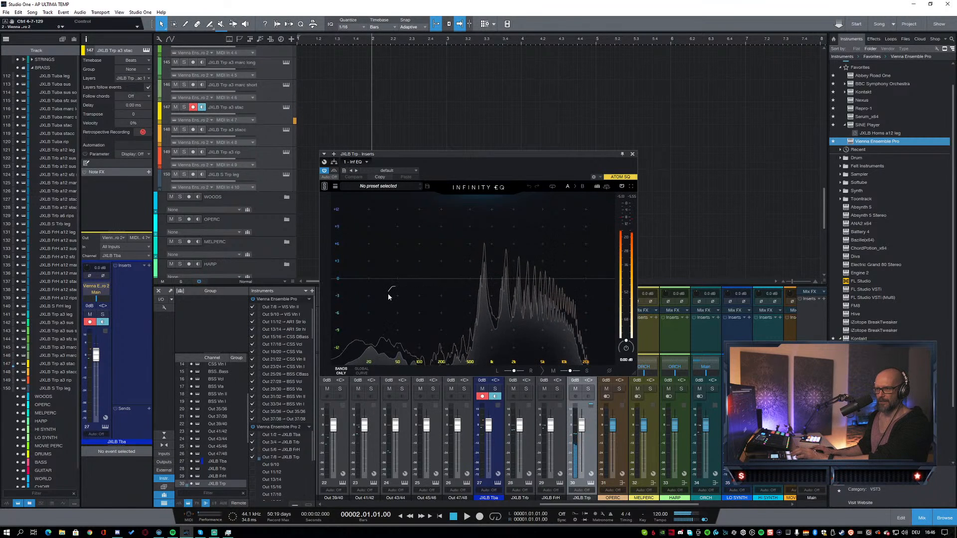
pyautogui.moveTo(388, 293); pyautogui.dragTo(492, 302)
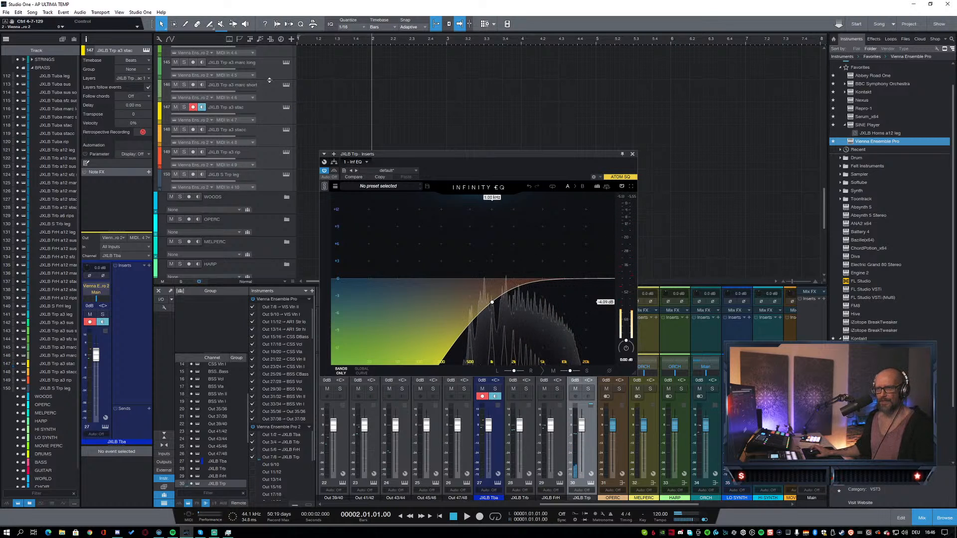
# Step: Compare the JXLB Trp a3 leg track with the EQ bypassed and active, and raise the low-cut band to about 1.47 kHz
pyautogui.scroll(3, 352, 81)
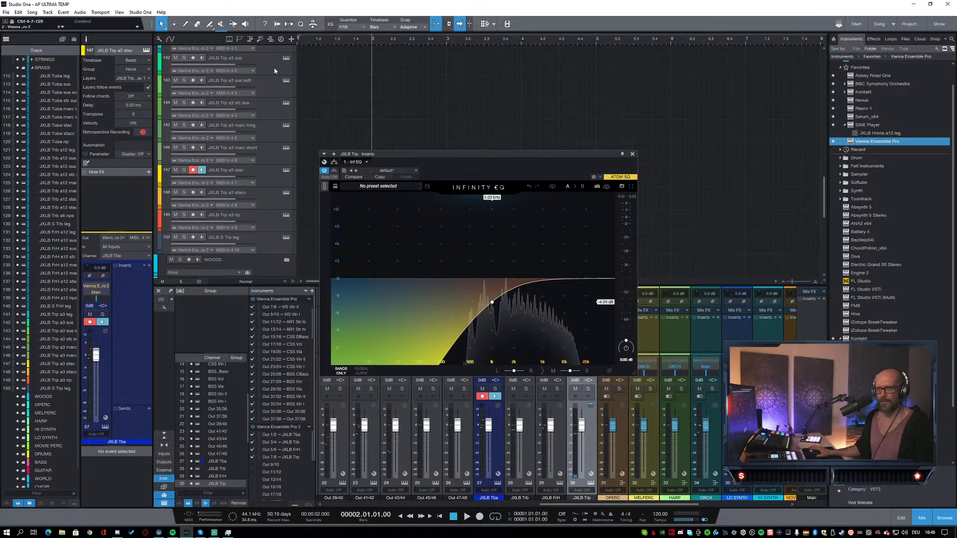
pyautogui.scroll(1, 275, 71)
pyautogui.click(275, 64)
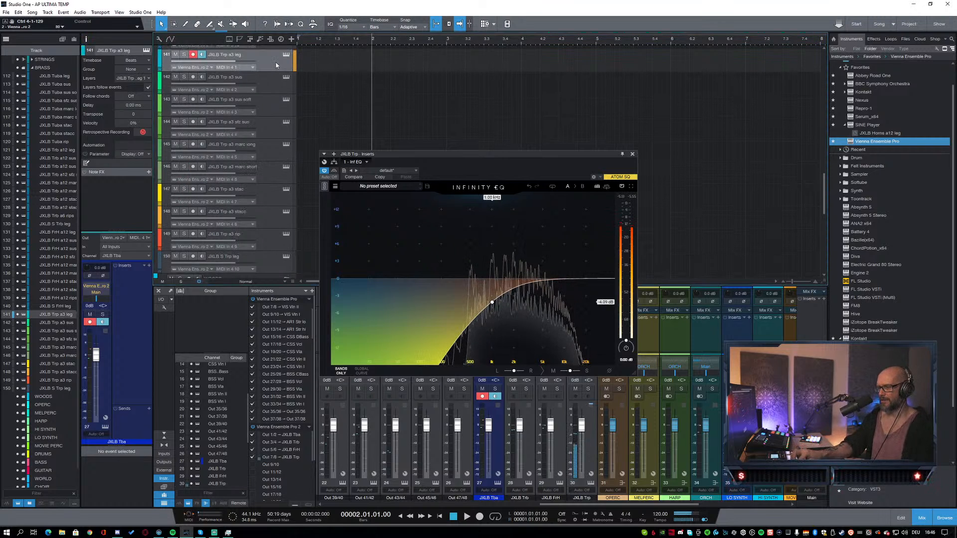
pyautogui.click(334, 171)
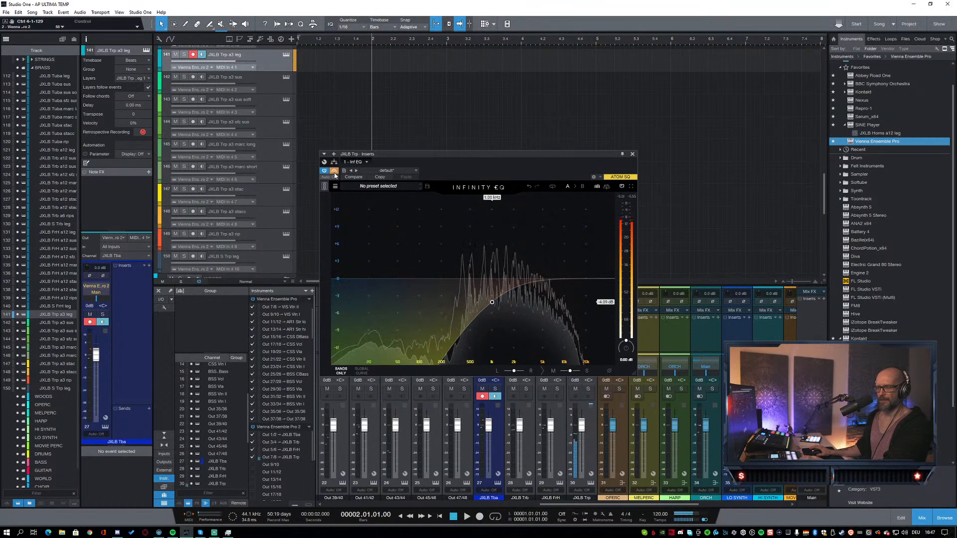
pyautogui.click(334, 170)
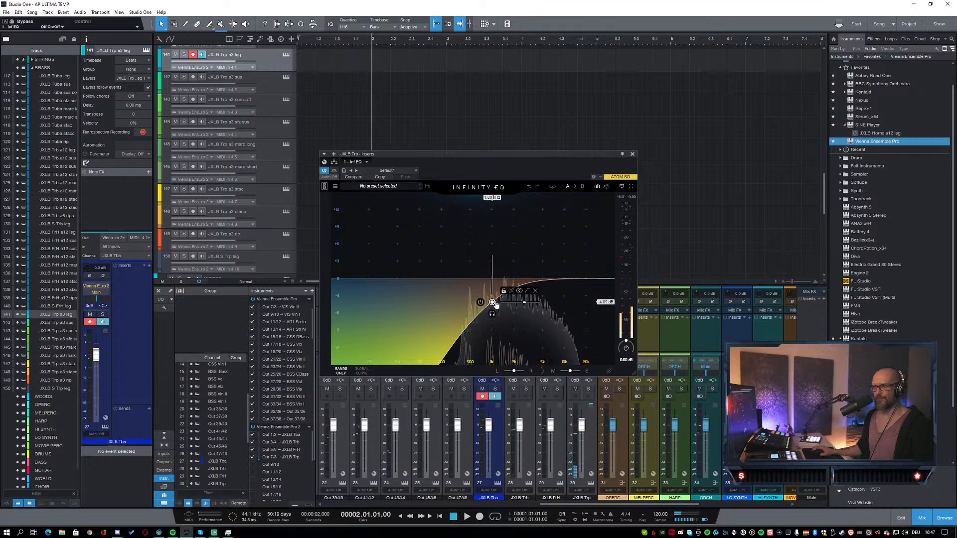
pyautogui.moveTo(492, 302); pyautogui.dragTo(504, 302)
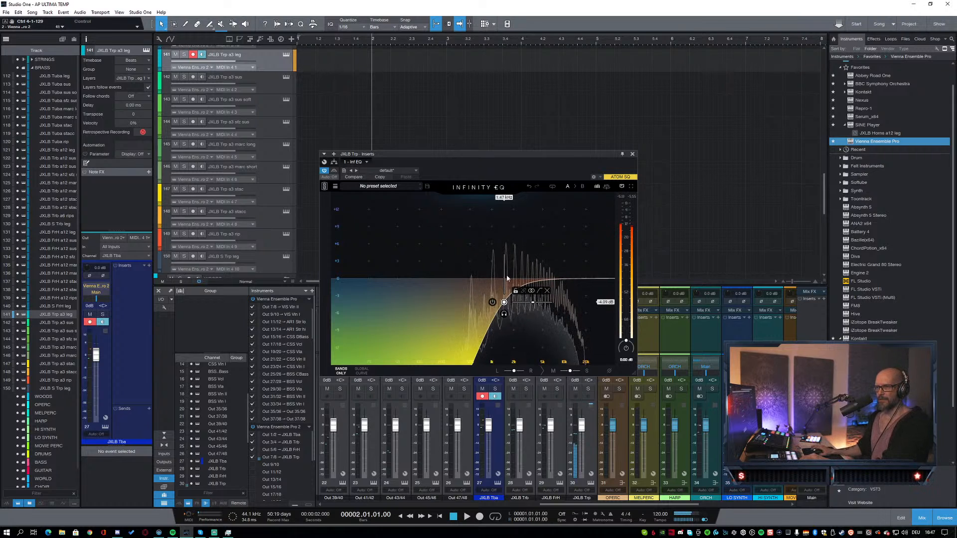
# Step: Move the low-cut band to about 1.04 kHz and add a bell cut of about 3.18 dB near 2.96 kHz
pyautogui.moveTo(504, 302); pyautogui.dragTo(493, 299)
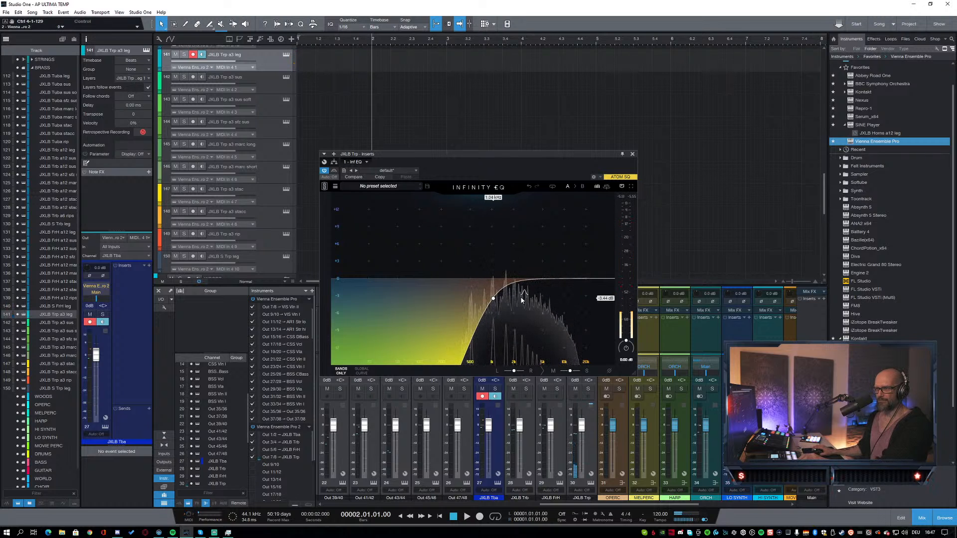
pyautogui.doubleClick(522, 300)
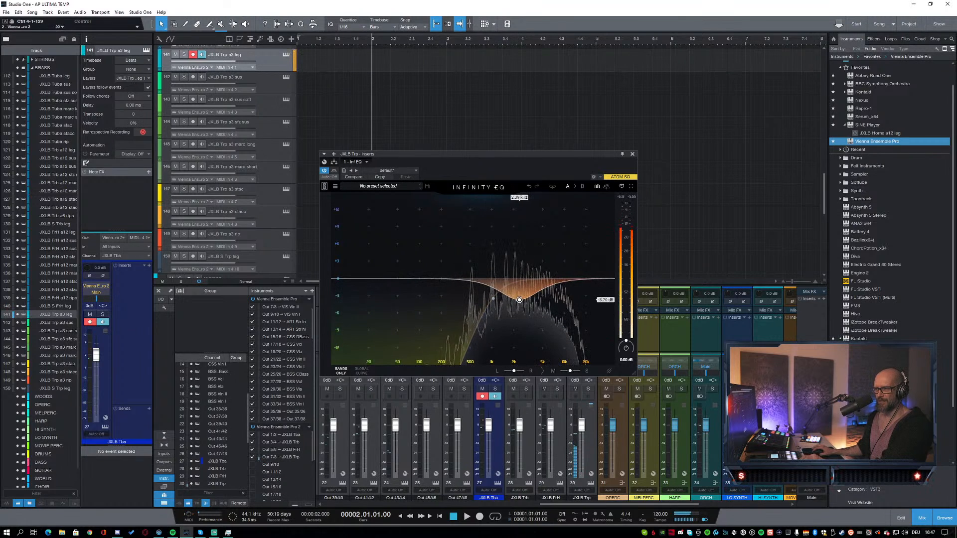
pyautogui.moveTo(520, 299); pyautogui.dragTo(526, 300)
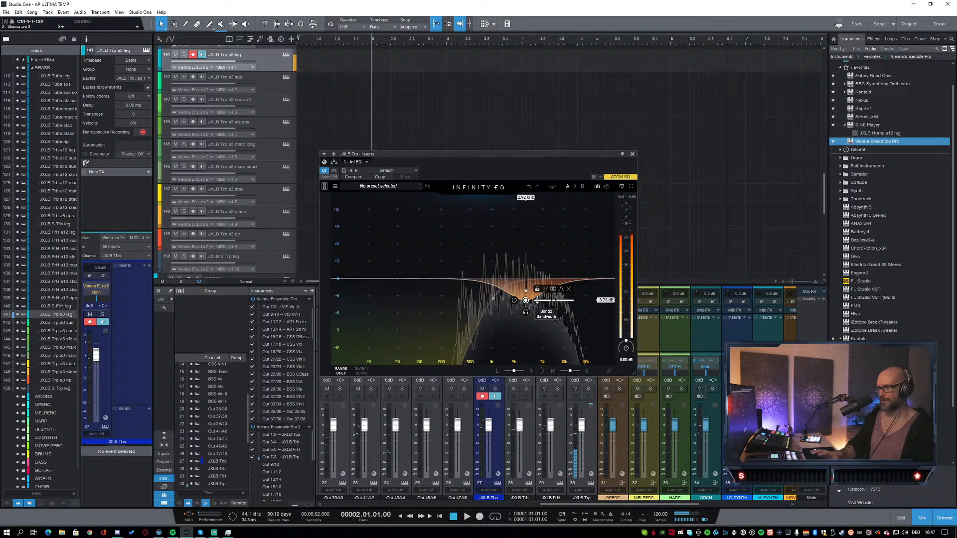
pyautogui.moveTo(526, 301); pyautogui.dragTo(526, 298)
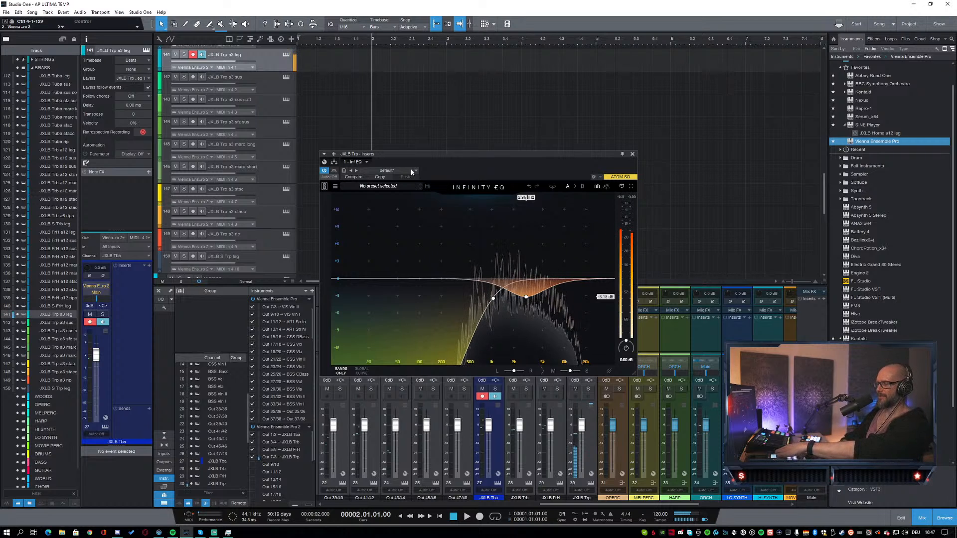
# Step: Compare the trumpet sound with the EQ bypassed, lower the low-cut band's frequency, and close the EQ window
pyautogui.click(334, 170)
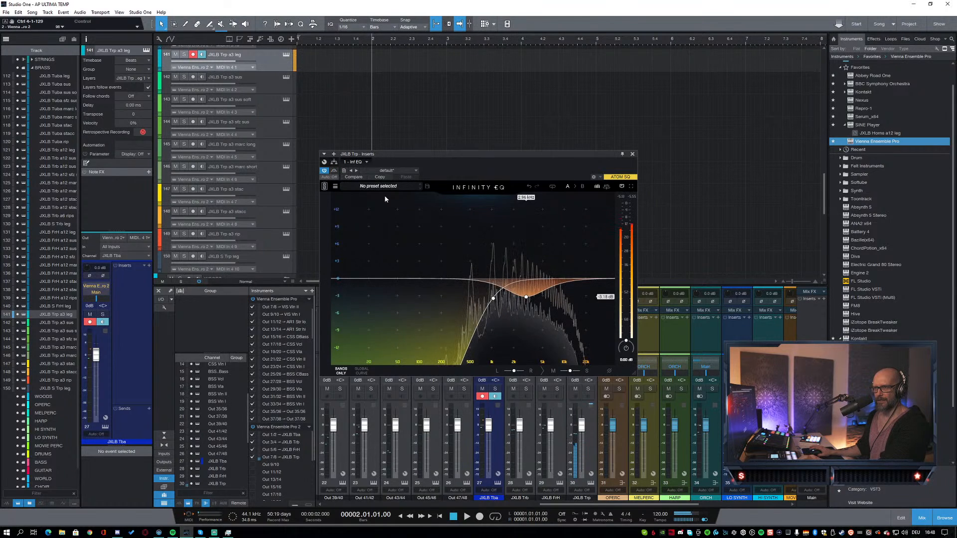
pyautogui.moveTo(497, 302)
pyautogui.moveTo(497, 301); pyautogui.dragTo(477, 299)
pyautogui.click(632, 154)
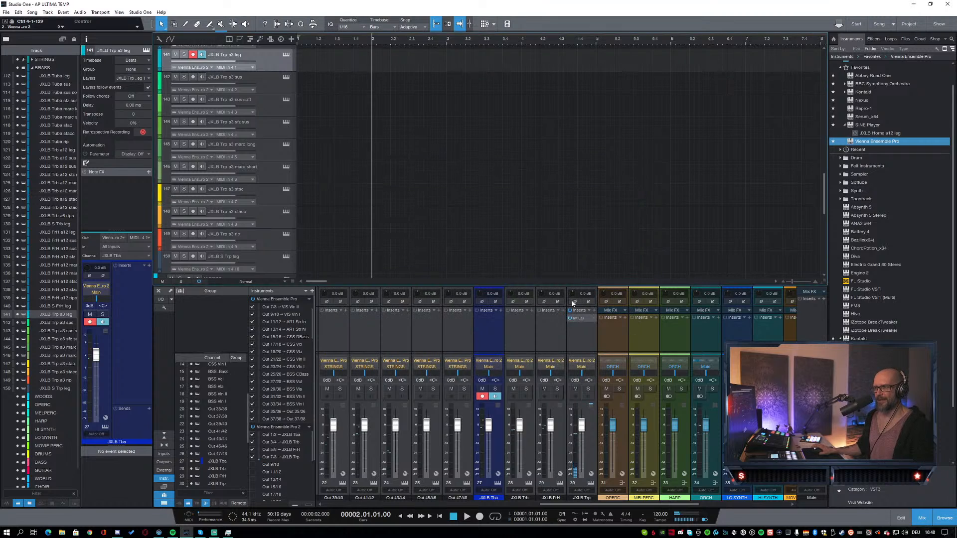
# Step: Remove the Infinity EQ insert from the JXLB Trp mixer channel
pyautogui.rightClick(581, 319)
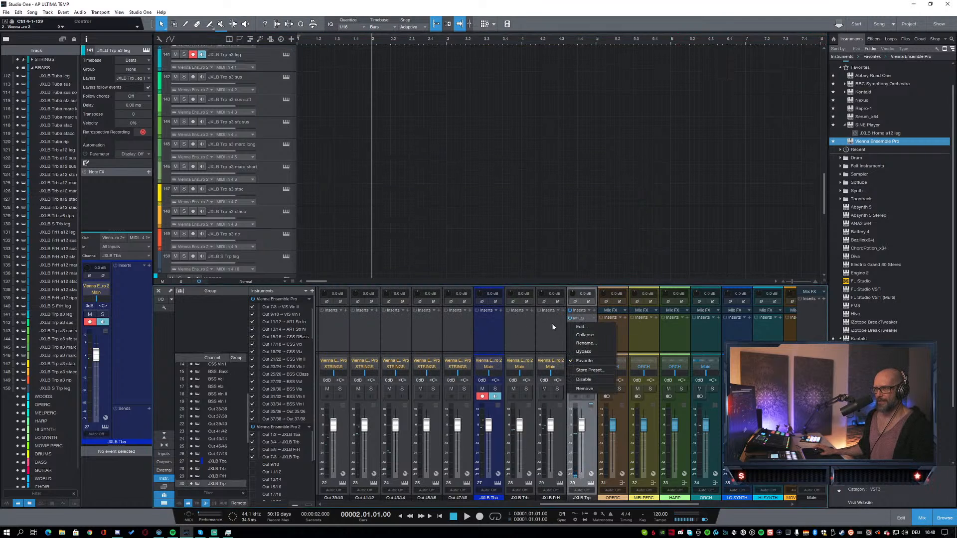
pyautogui.click(581, 321)
pyautogui.click(582, 318)
pyautogui.rightClick(581, 319)
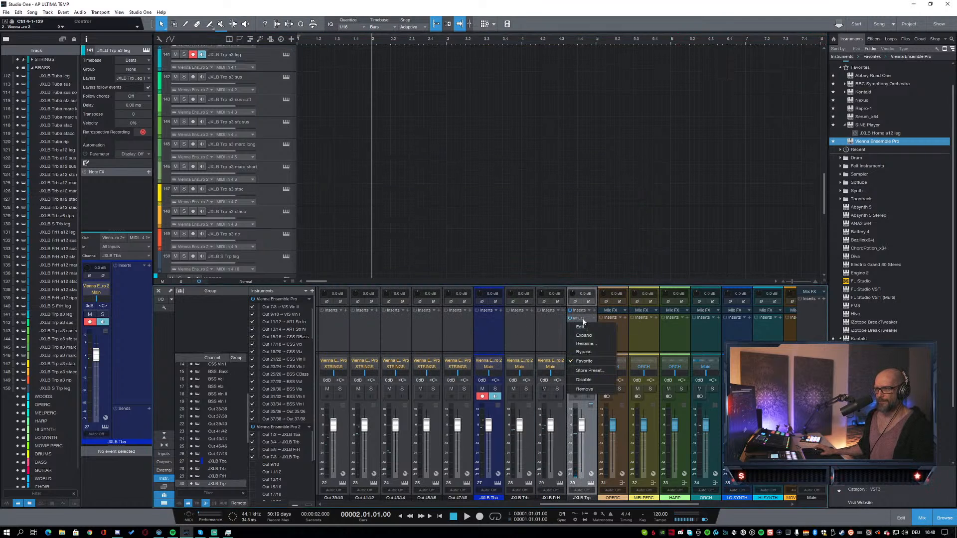
pyautogui.click(592, 389)
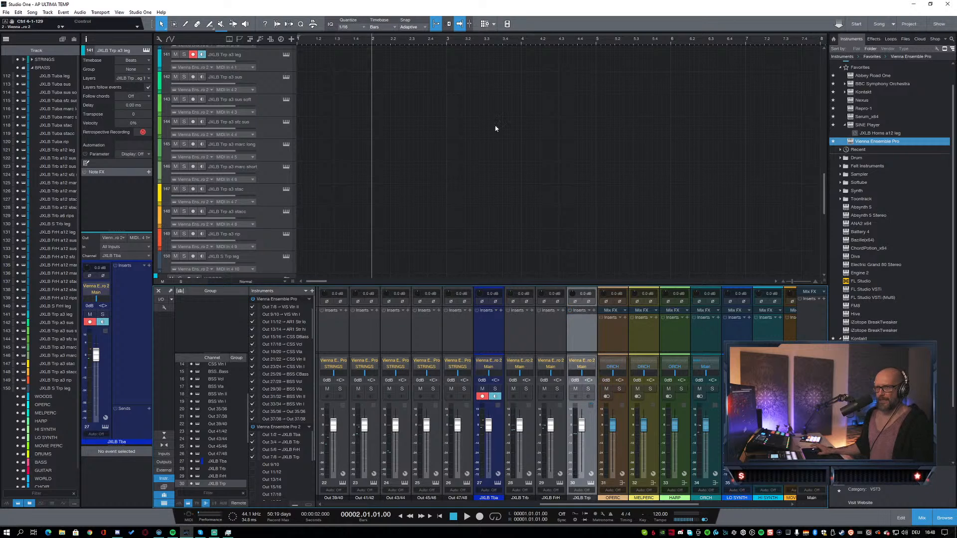
# Step: Arm the JXLB Trp a3 stacc, JXLB Trp a3 rip and JXLB S Trp leg tracks in turn for auditioning
pyautogui.scroll(-3, 492, 142)
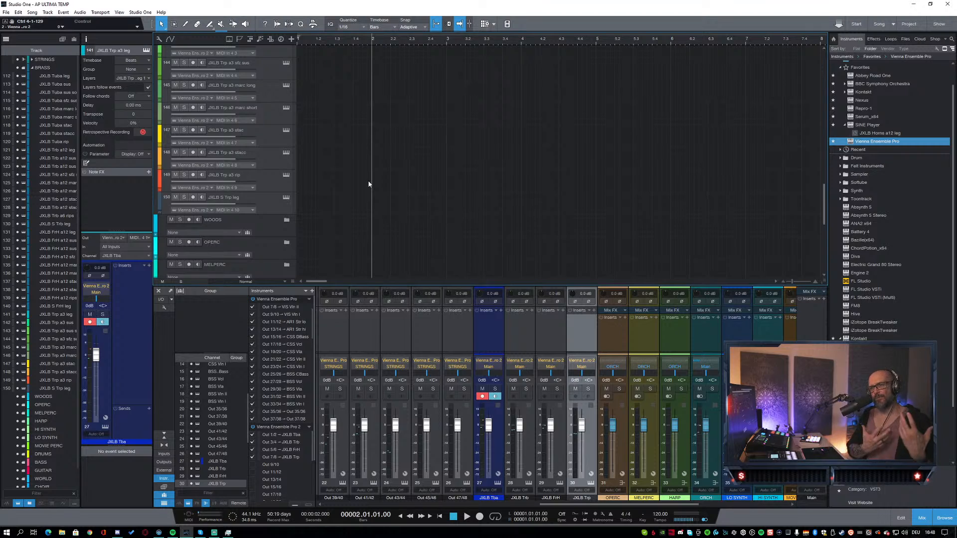
pyautogui.click(279, 188)
pyautogui.click(269, 200)
pyautogui.click(271, 183)
pyautogui.press('Up')
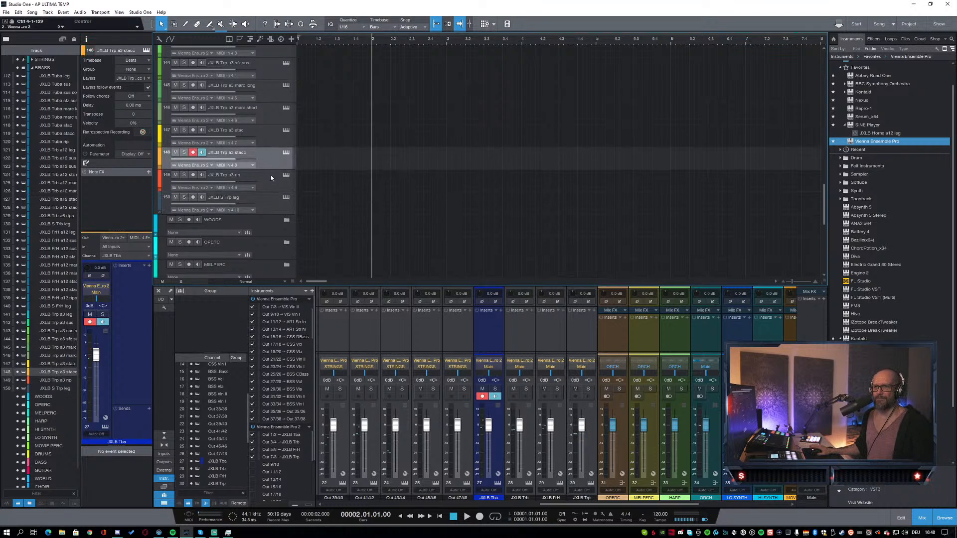
pyautogui.click(270, 178)
pyautogui.click(286, 212)
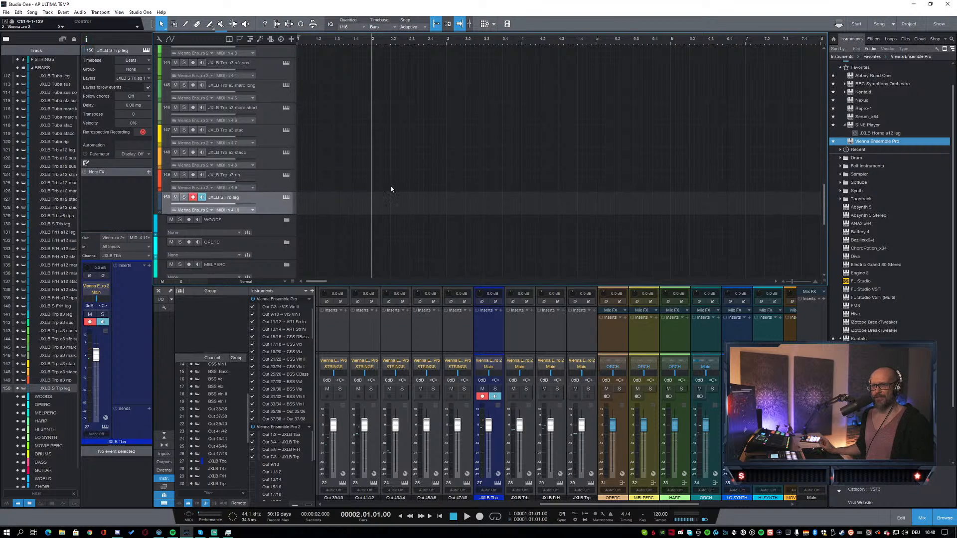
# Step: Return to the JXLB Trp a3 rip track, review the trumpet tracks, and arm the JXLB S Trp leg track again
pyautogui.click(275, 184)
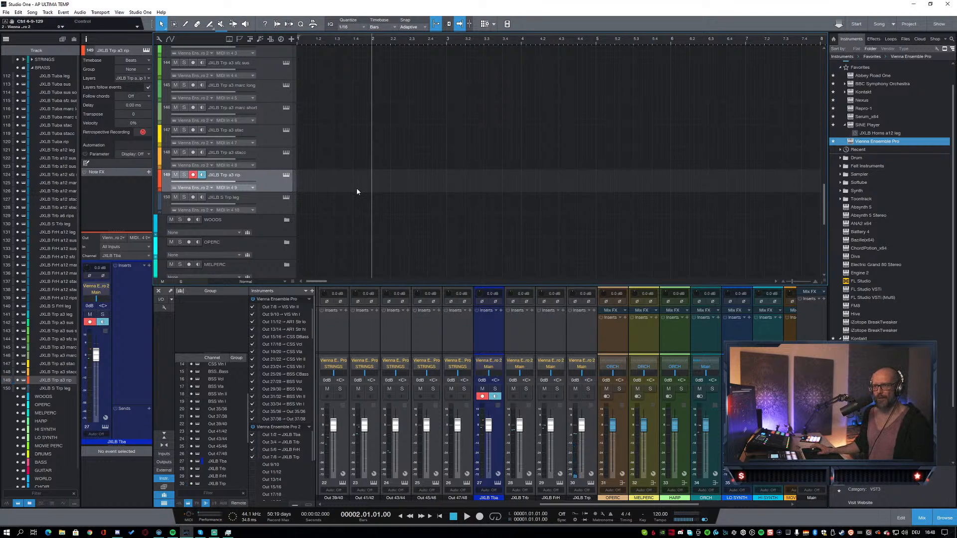
pyautogui.scroll(-1, 423, 163)
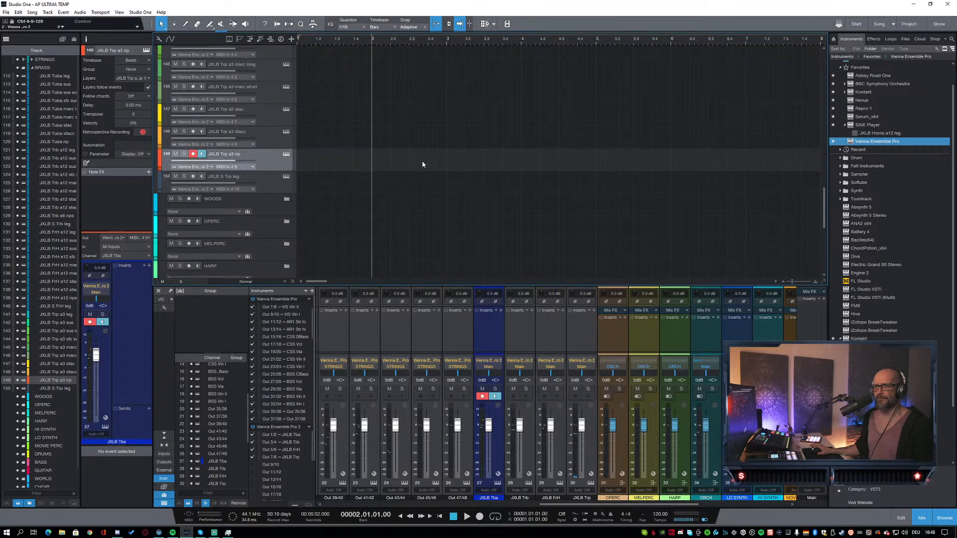
pyautogui.scroll(3, 424, 162)
pyautogui.scroll(3, 428, 160)
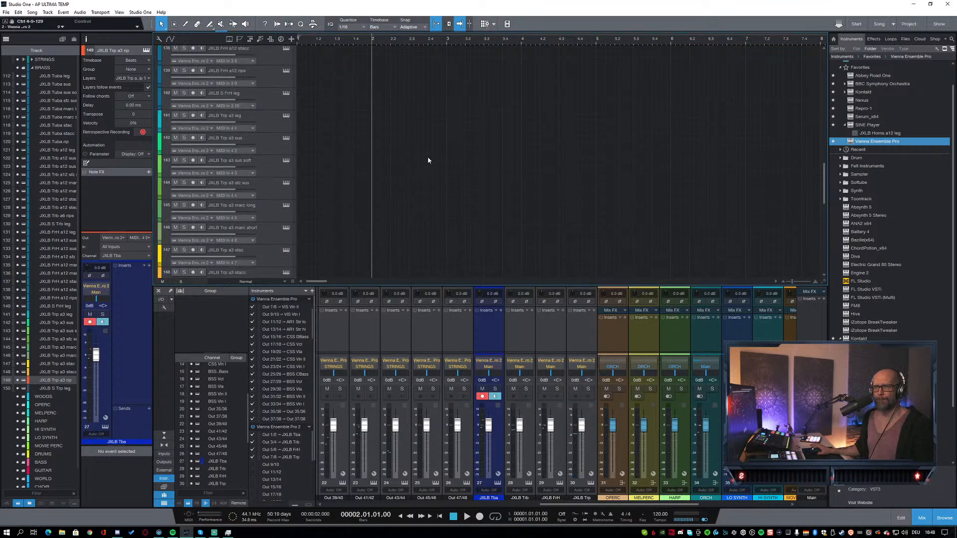
pyautogui.scroll(-5, 428, 160)
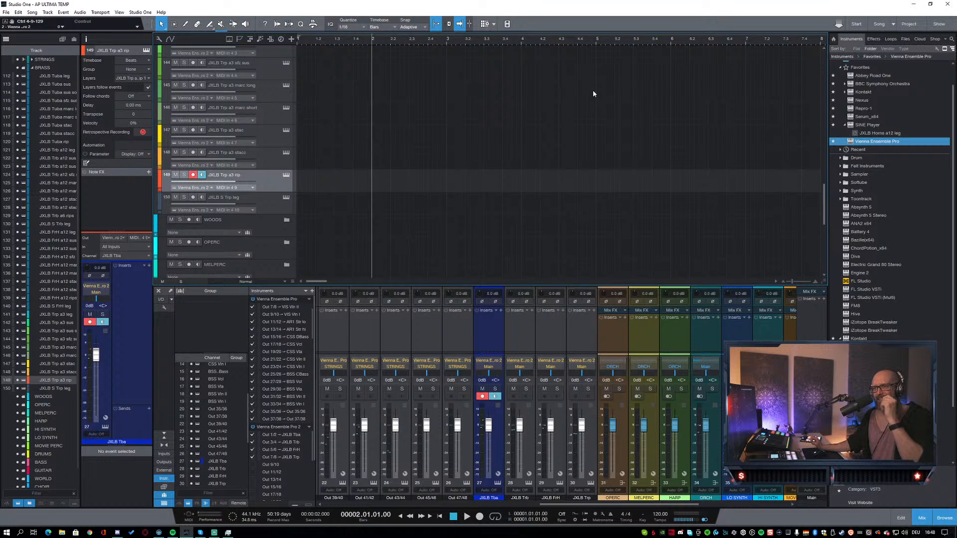
pyautogui.click(273, 206)
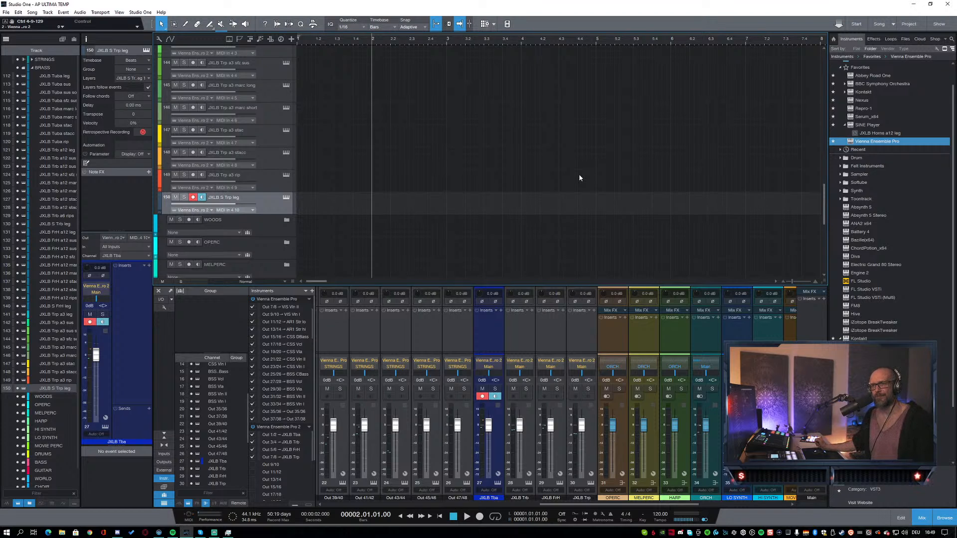
# Step: Expand the STRINGS folder track above the brass tracks
pyautogui.scroll(6, 580, 145)
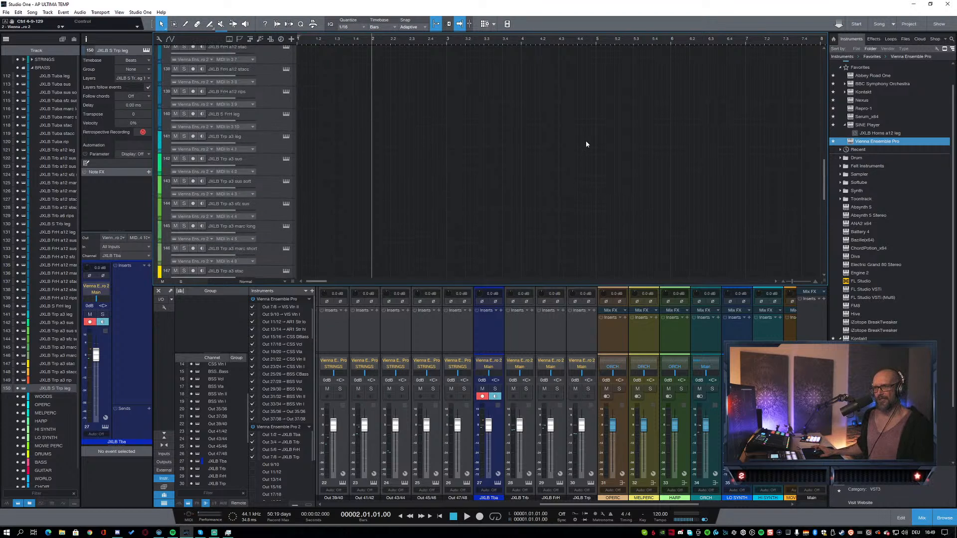
pyautogui.scroll(6, 581, 144)
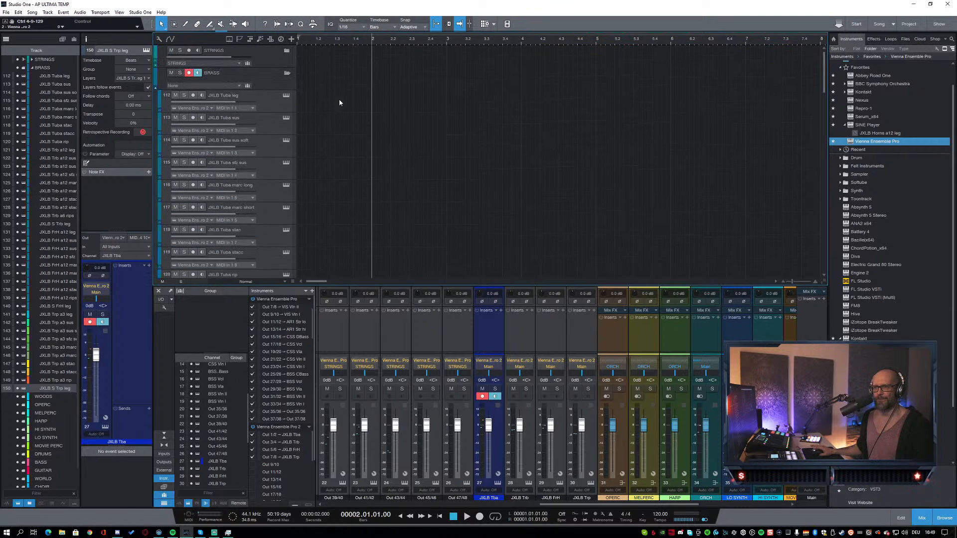
pyautogui.click(287, 51)
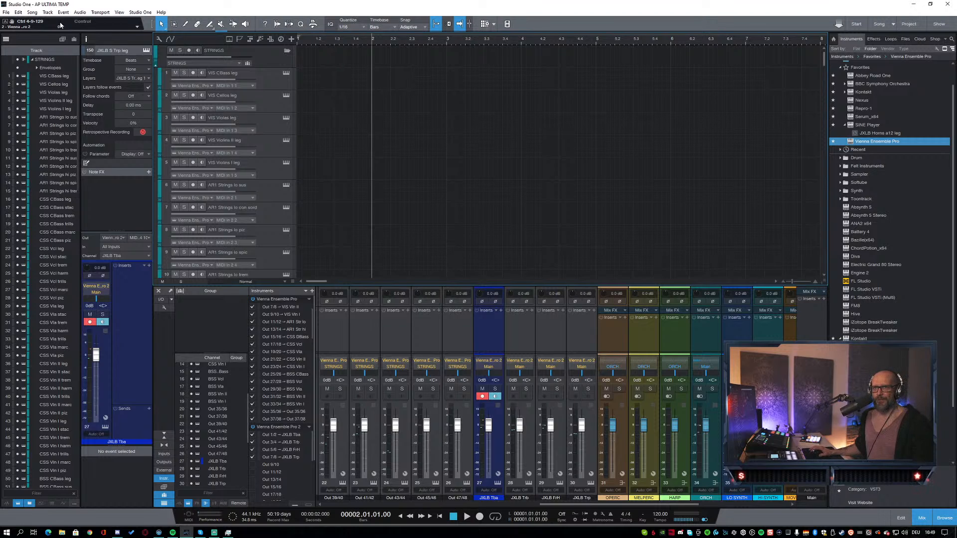
# Step: Show the Orch Template Tools macros, navigate to the STRINGS folder track, and look through the template's track list
pyautogui.click(313, 25)
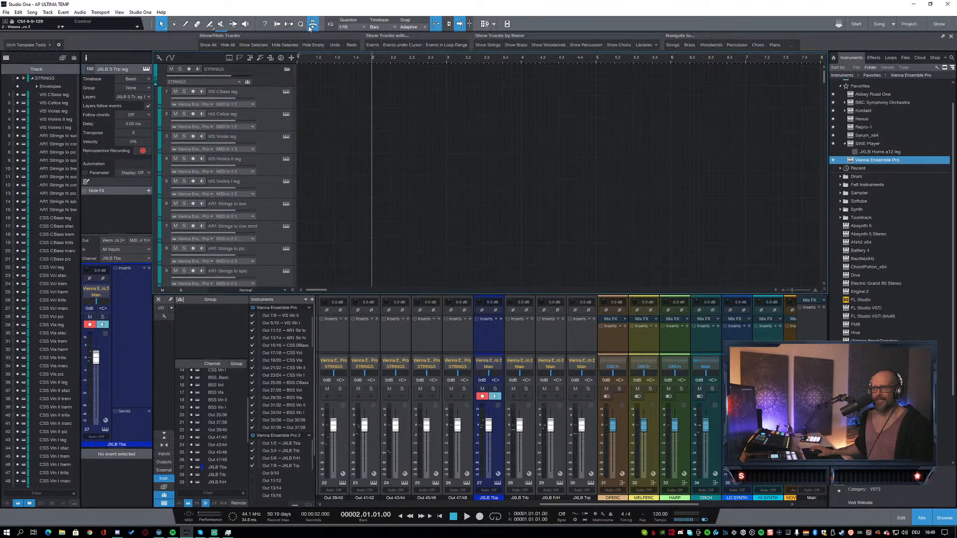
pyautogui.click(674, 46)
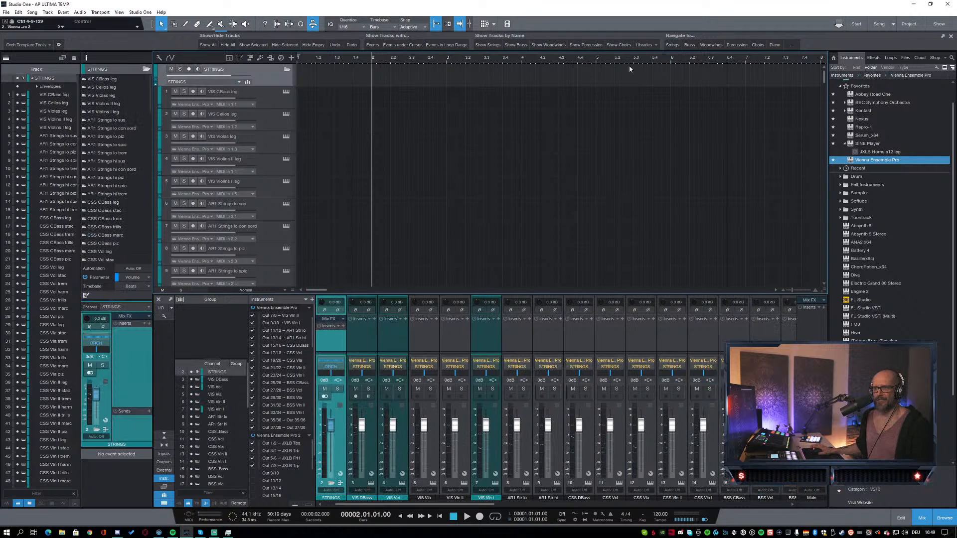
pyautogui.scroll(-5, 498, 144)
pyautogui.scroll(-10, 498, 144)
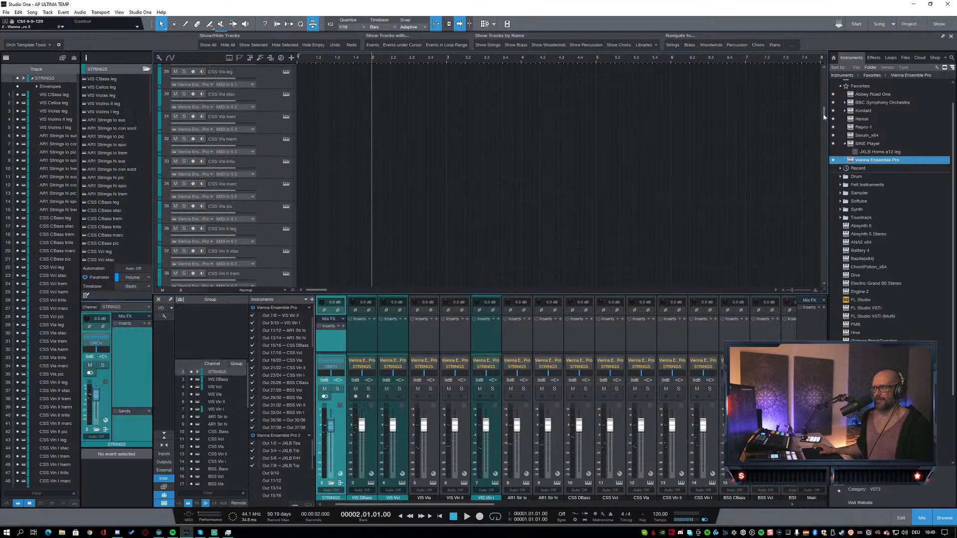
pyautogui.scroll(-8, 803, 228)
pyautogui.scroll(-8, 804, 232)
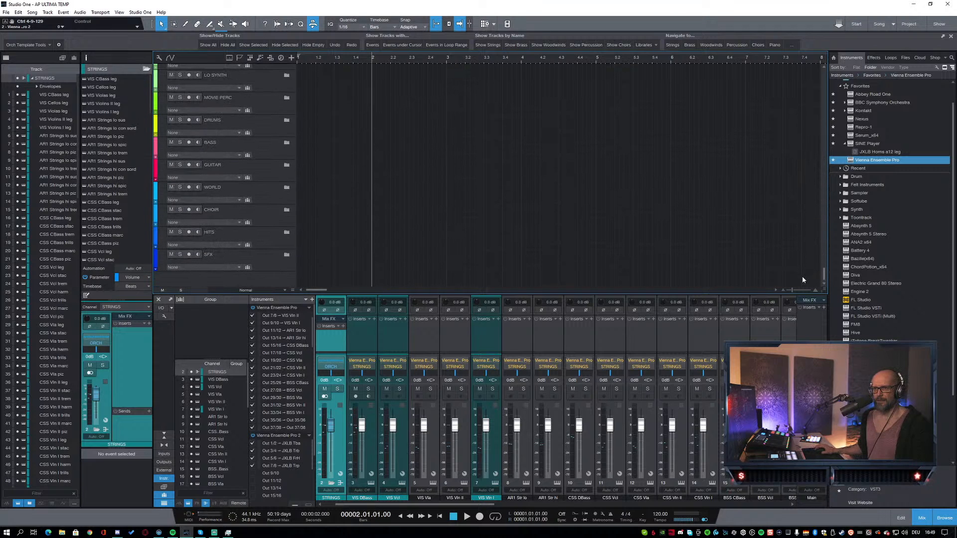
pyautogui.scroll(20, 803, 249)
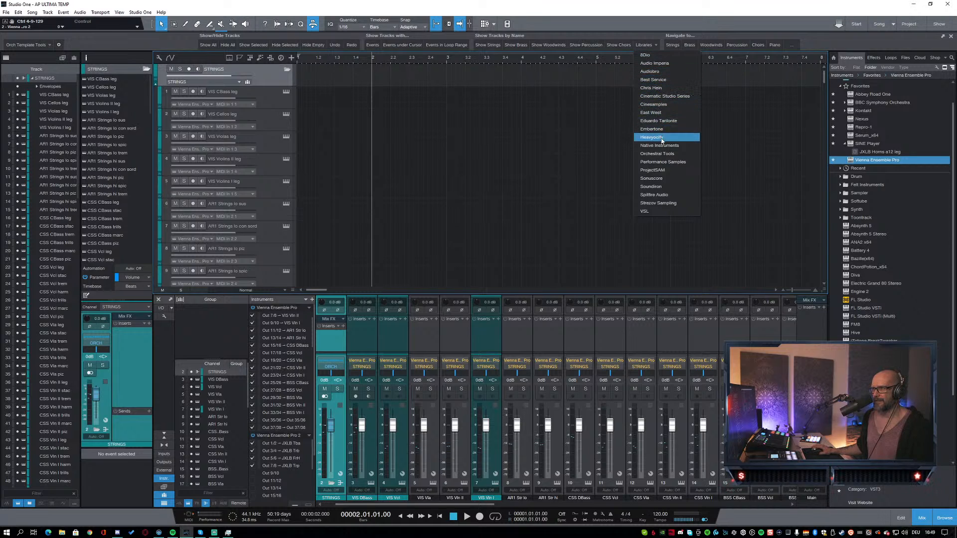
# Step: Try filtering the track list by the Spitfire Audio library and by strings, and restore all tracks
pyautogui.click(659, 195)
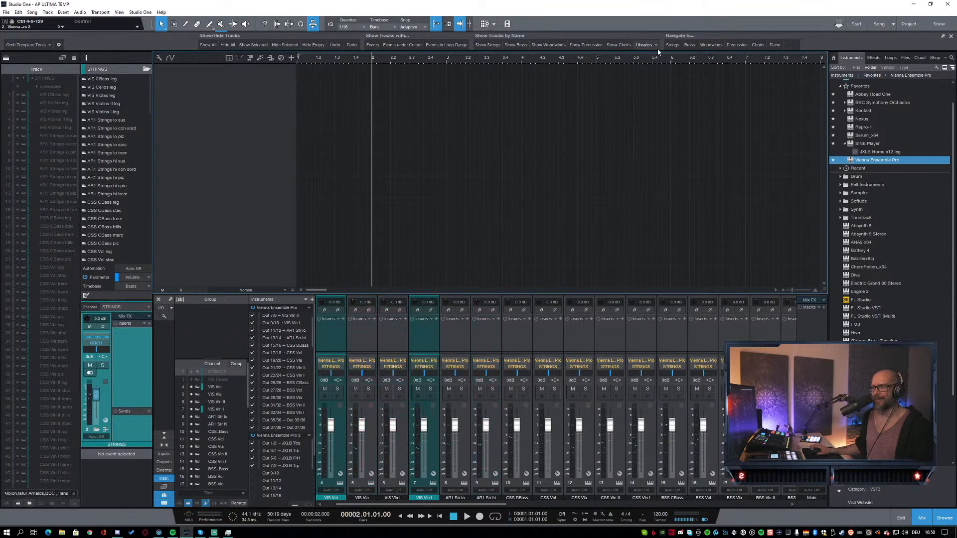
pyautogui.click(486, 45)
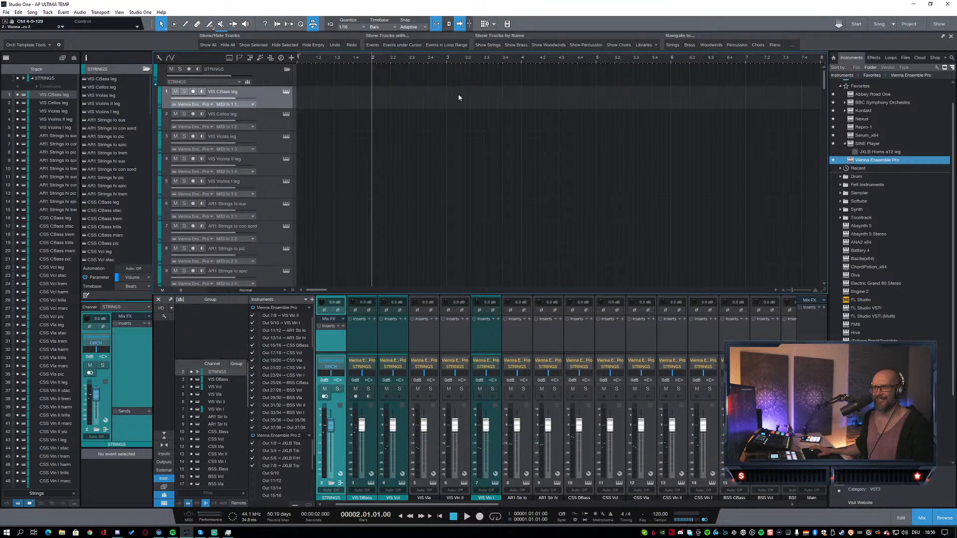
pyautogui.click(209, 45)
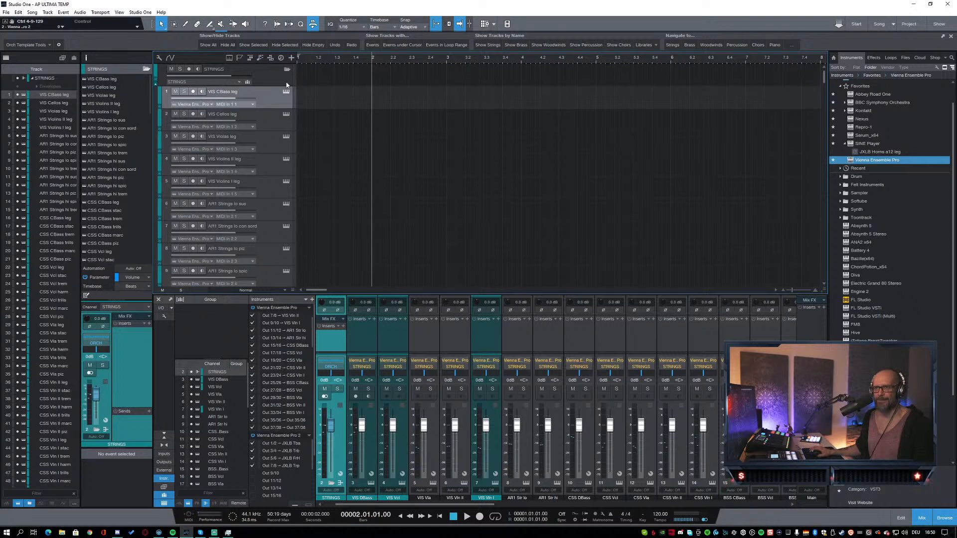
# Step: Arm the AR1 Strings hi pic track, followed by the AR1 Strings lo sus track, for playing
pyautogui.scroll(-5, 367, 178)
pyautogui.click(274, 190)
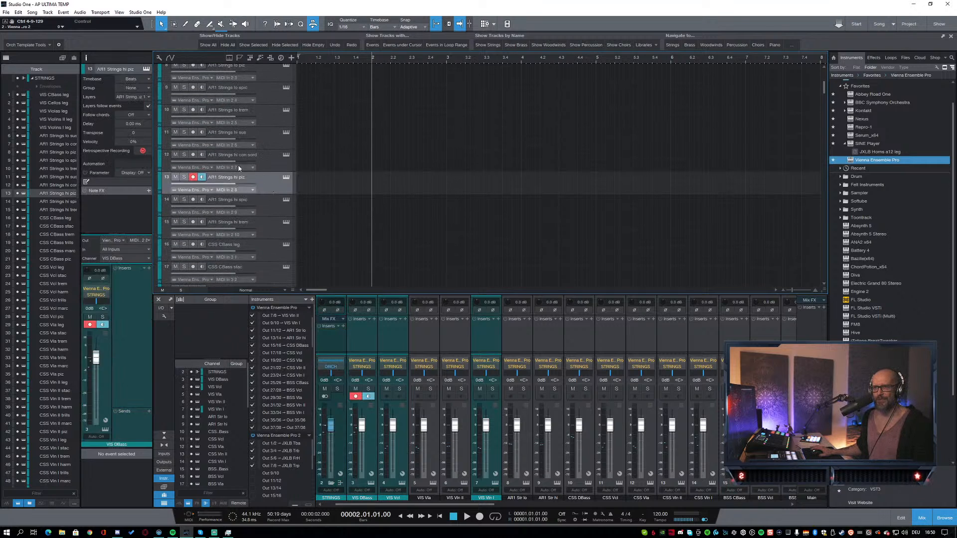
pyautogui.scroll(3, 357, 136)
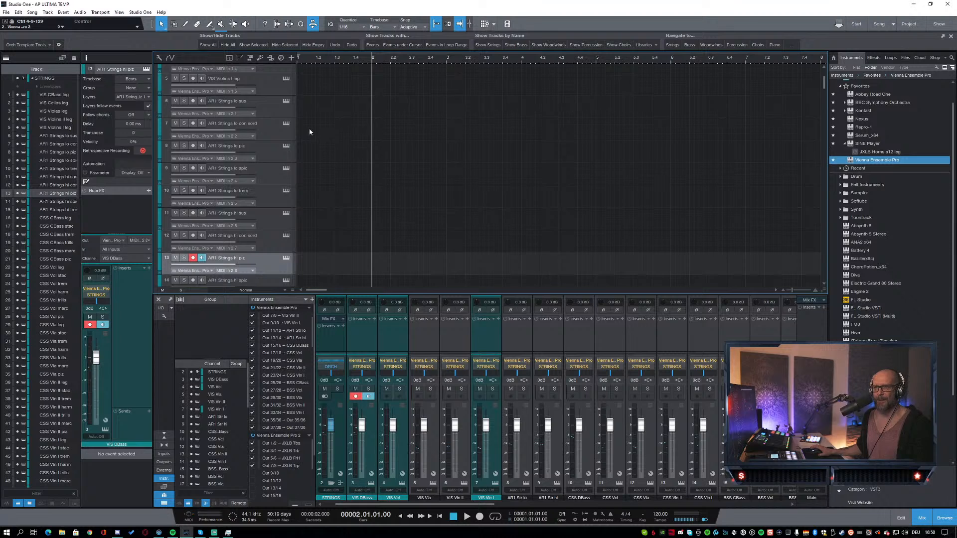
pyautogui.scroll(1, 349, 122)
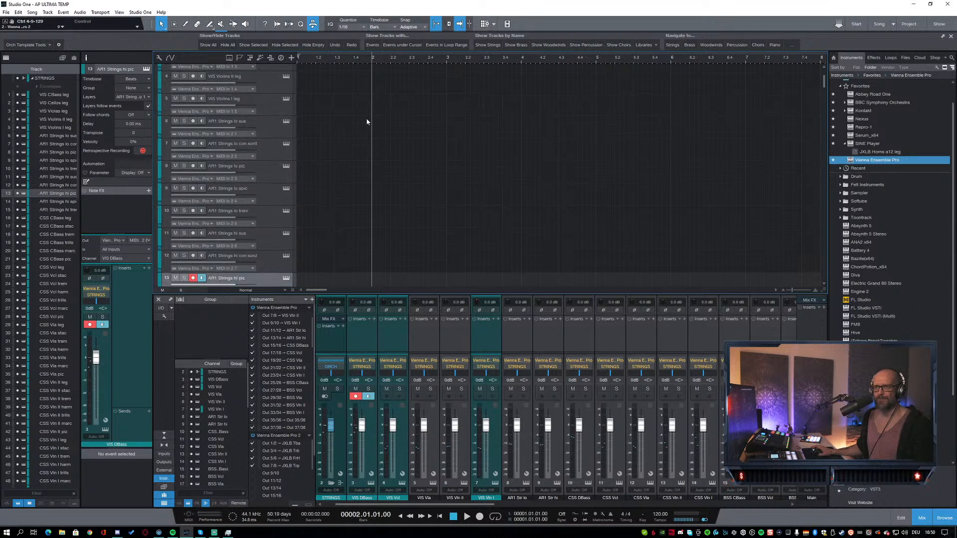
pyautogui.click(286, 126)
pyautogui.click(286, 122)
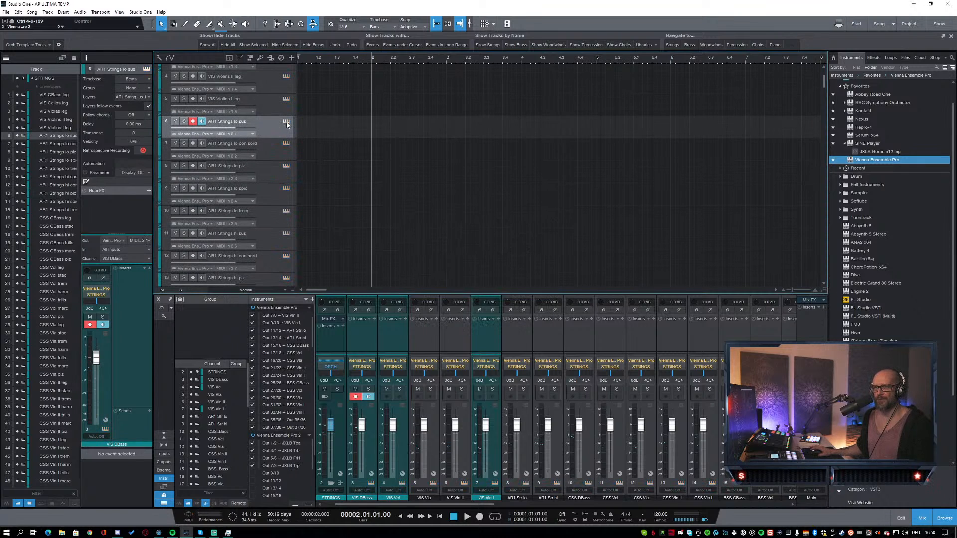
pyautogui.click(286, 122)
# Step: Switch to Vienna Ensemble Pro Server and show the Abbey Road One 2 channel of the STRINGS instance
pyautogui.click(159, 533)
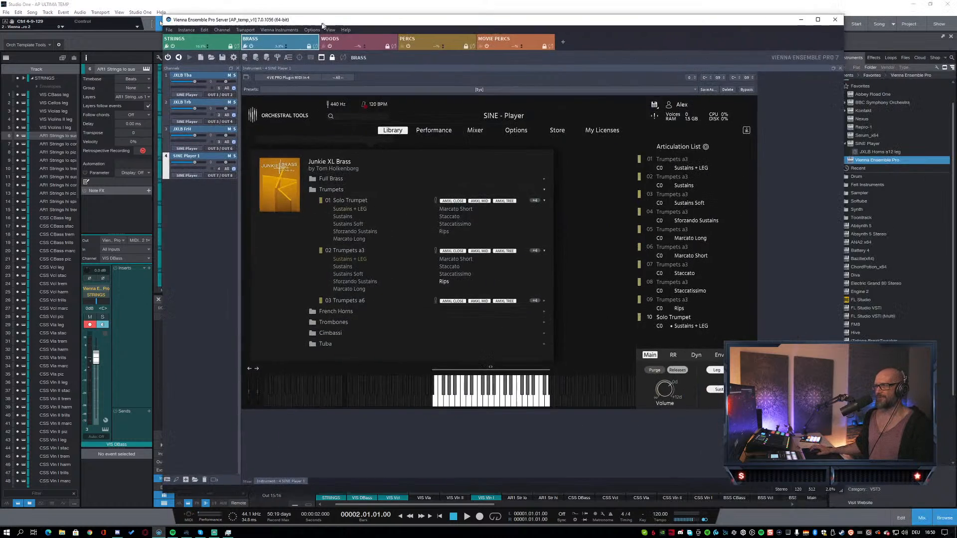
pyautogui.moveTo(229, 19); pyautogui.dragTo(190, 36)
pyautogui.click(161, 57)
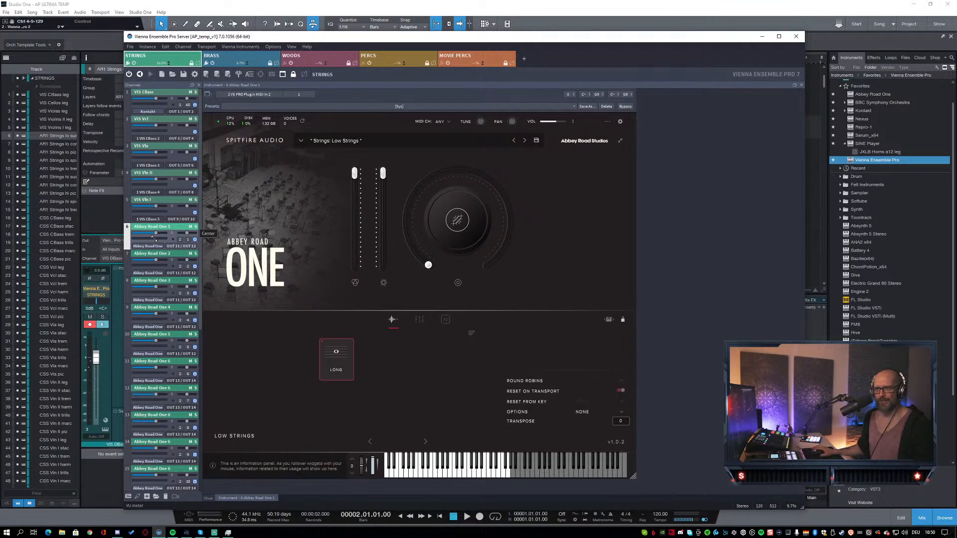
pyautogui.click(150, 253)
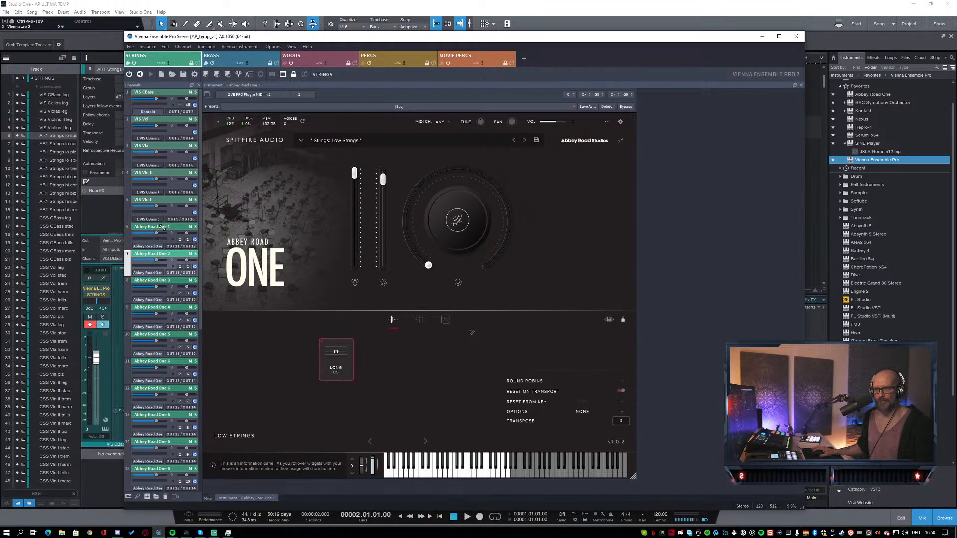
# Step: Show the Abbey Road One 1, 3 and 4 channels and view the list of available Low Strings techniques
pyautogui.click(164, 229)
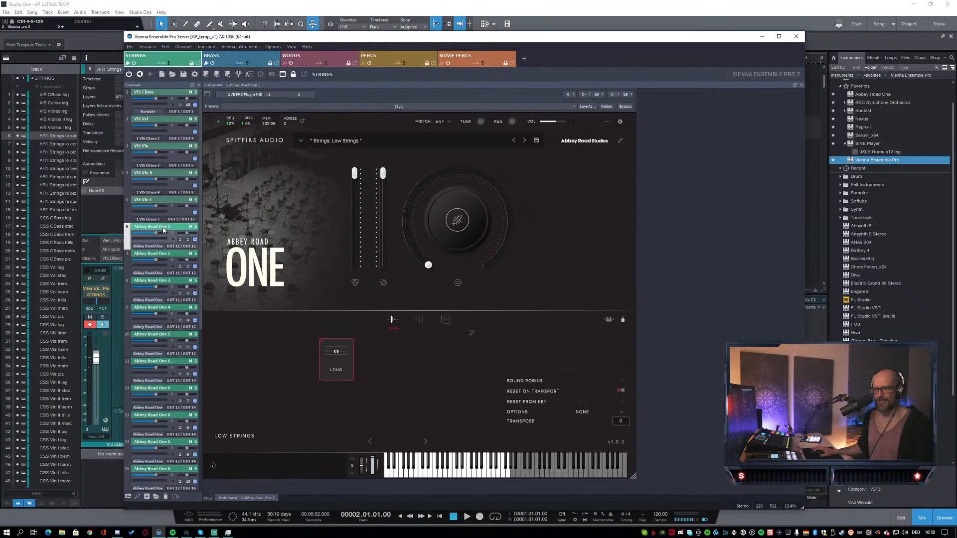
pyautogui.click(177, 283)
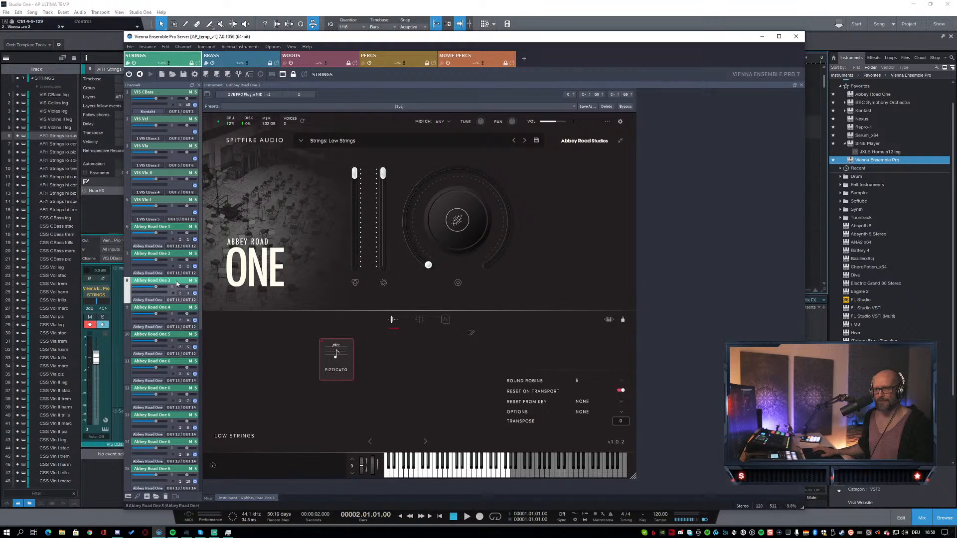
pyautogui.click(178, 307)
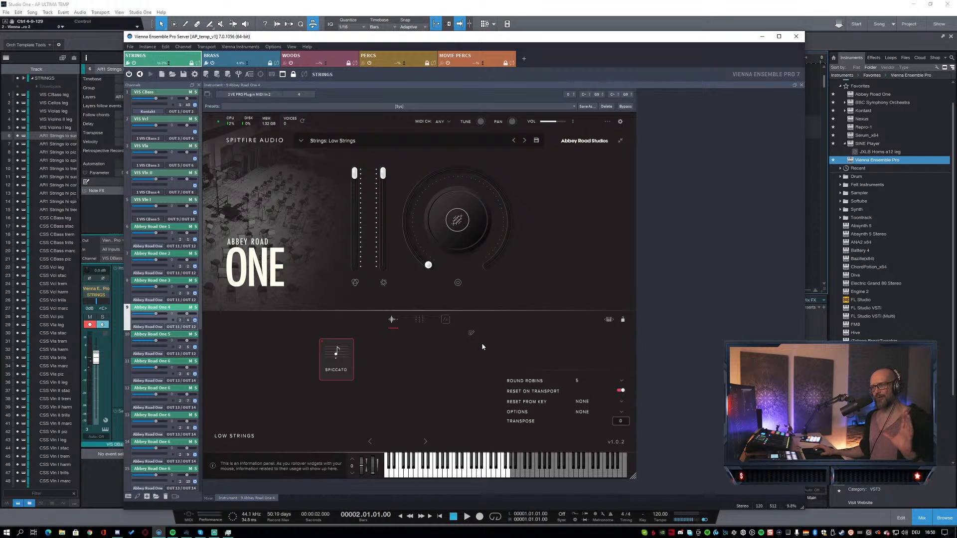
pyautogui.click(471, 335)
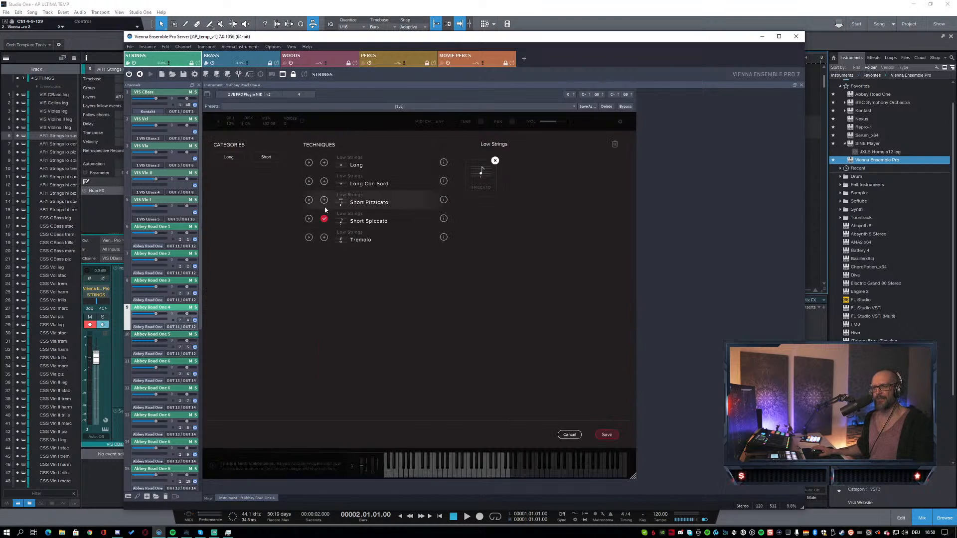
pyautogui.click(610, 436)
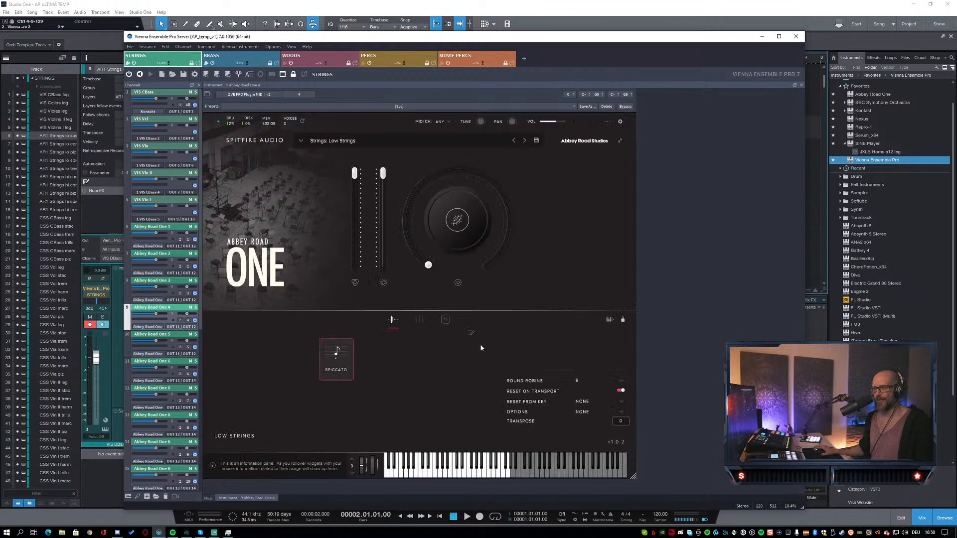
pyautogui.click(471, 336)
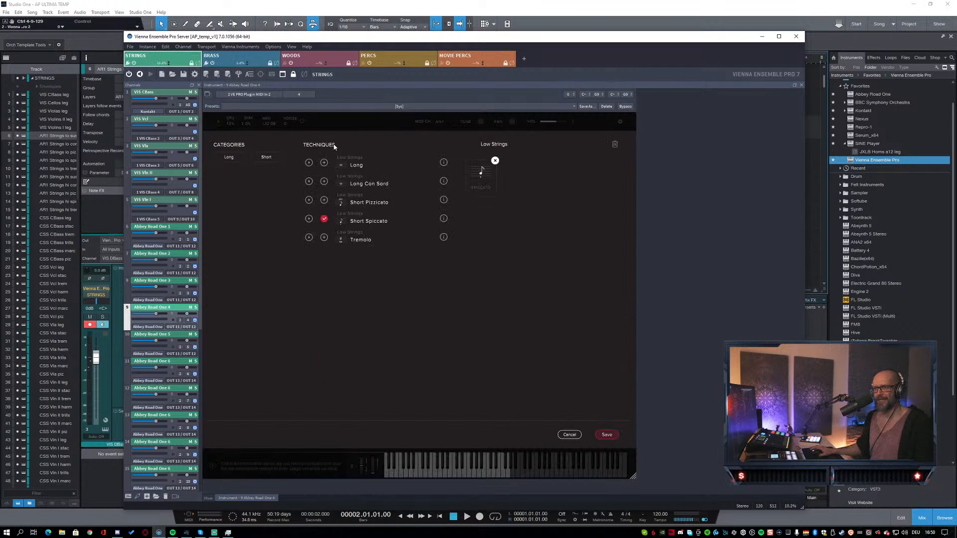
pyautogui.click(606, 439)
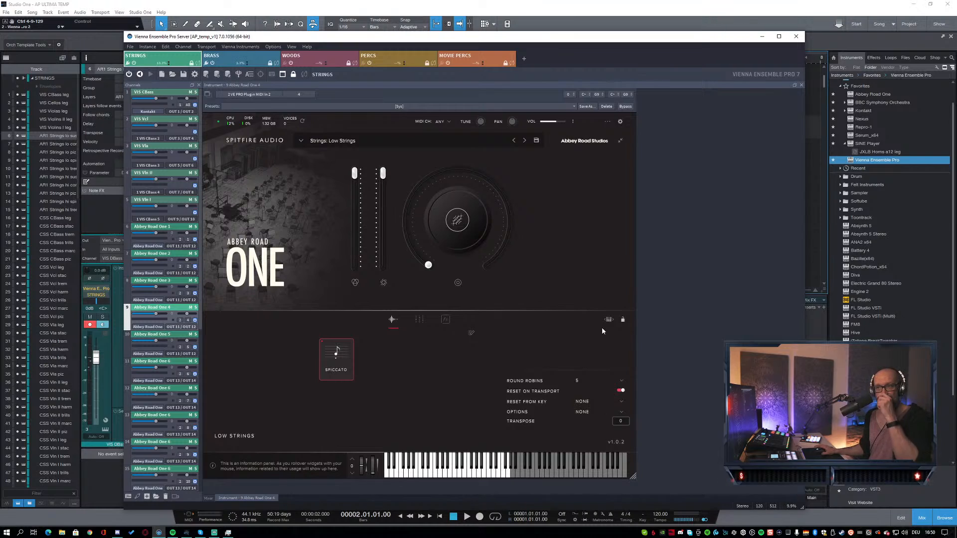
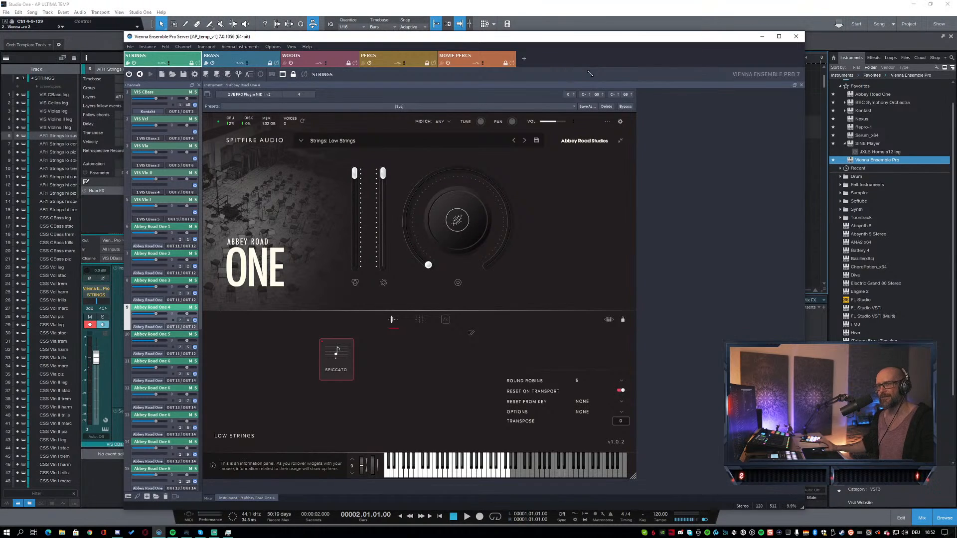
pyautogui.moveTo(445, 39); pyautogui.dragTo(468, 28)
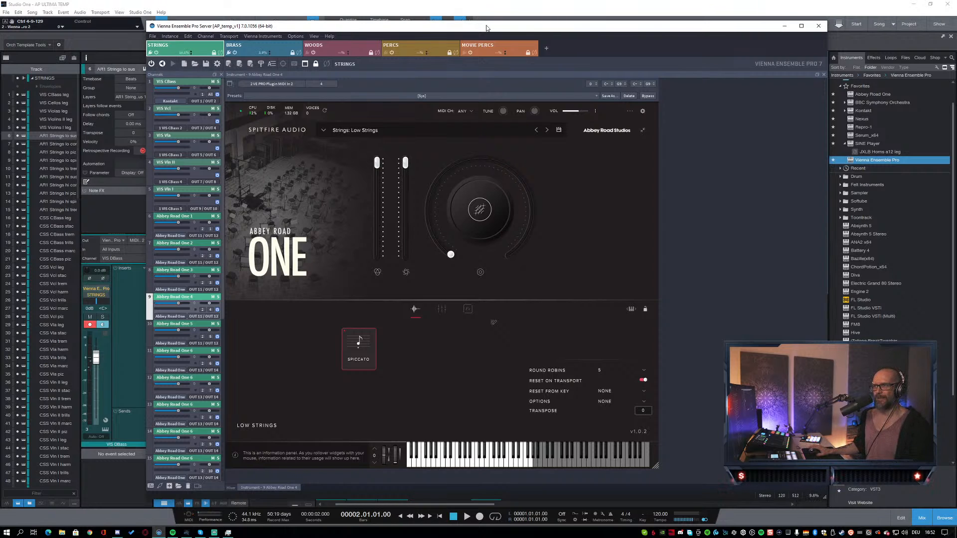
pyautogui.moveTo(489, 22); pyautogui.dragTo(491, 32)
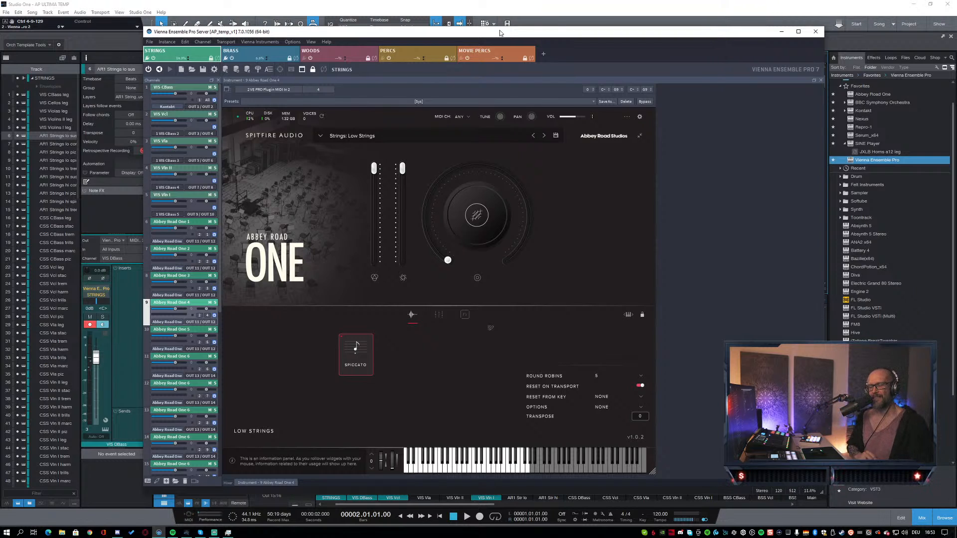
pyautogui.moveTo(657, 34); pyautogui.dragTo(653, 32)
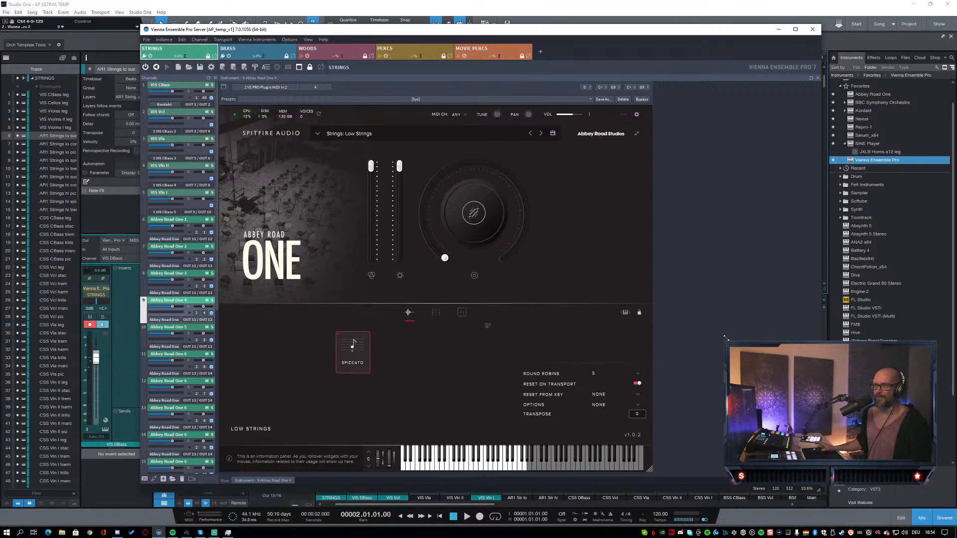
pyautogui.moveTo(301, 29); pyautogui.dragTo(281, 38)
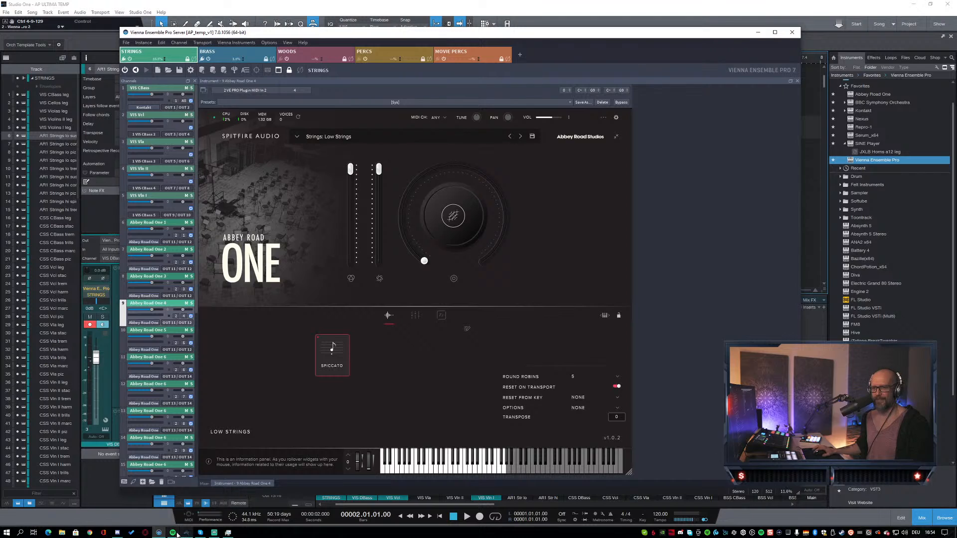
pyautogui.click(173, 533)
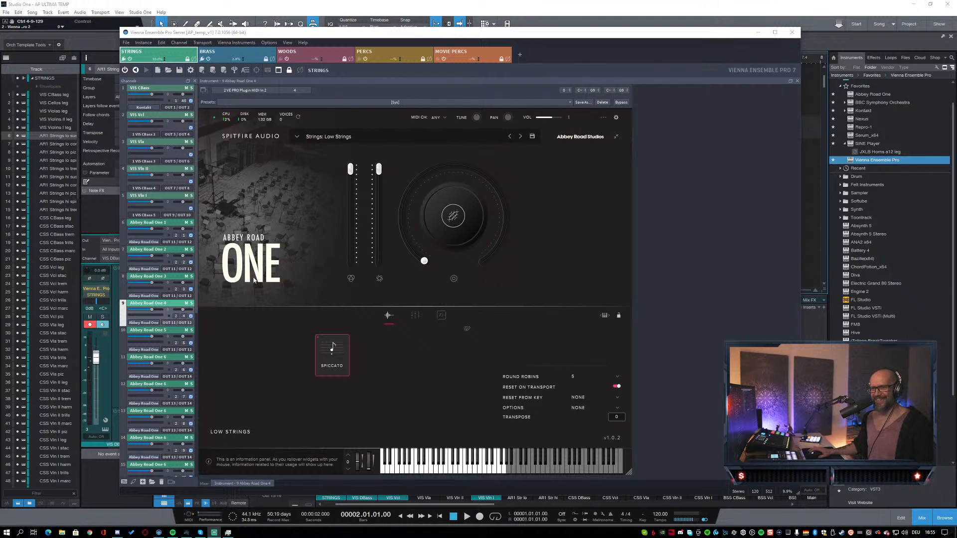
# Step: Rename the fourth channel of the BRASS instance, a SINE Player, as JXLB Trp
pyautogui.click(237, 54)
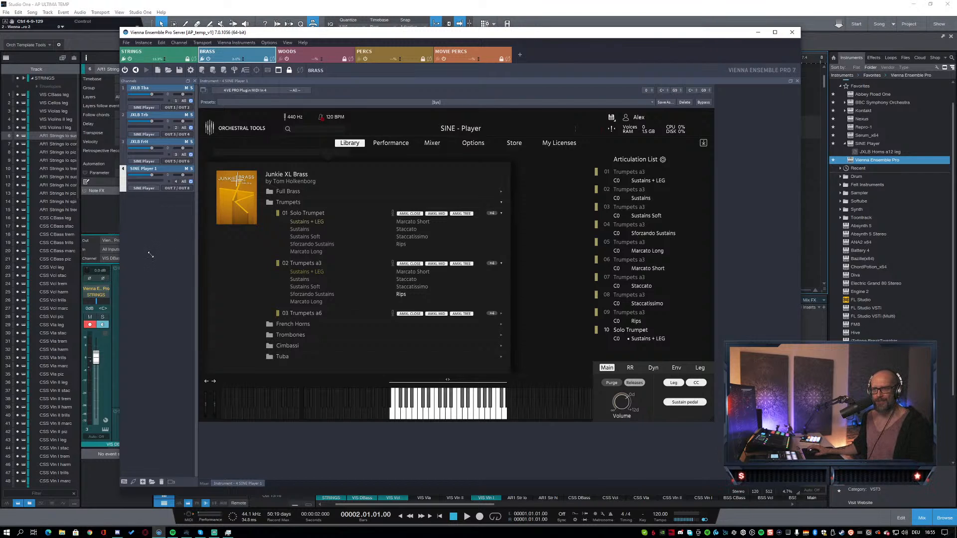
pyautogui.doubleClick(143, 169)
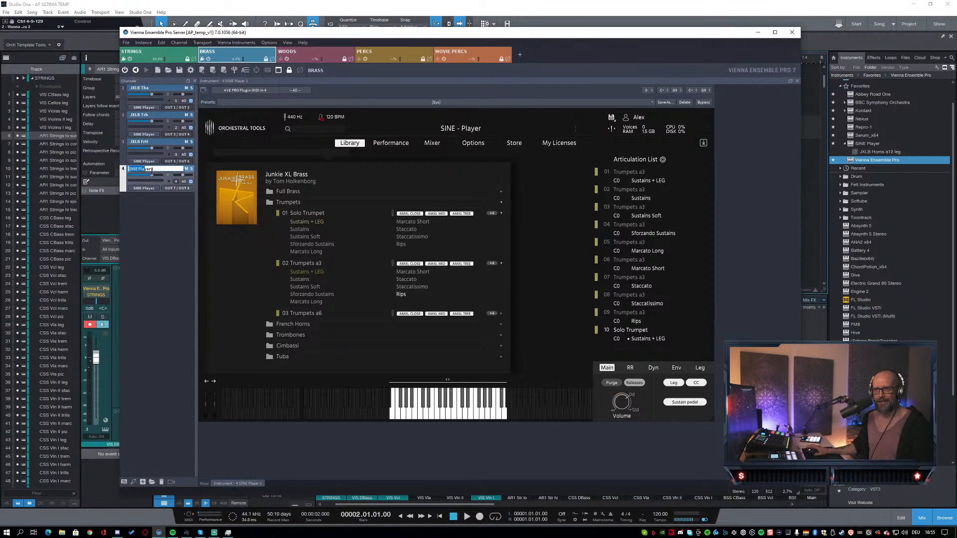
pyautogui.hotkey('ctrl', 'a')
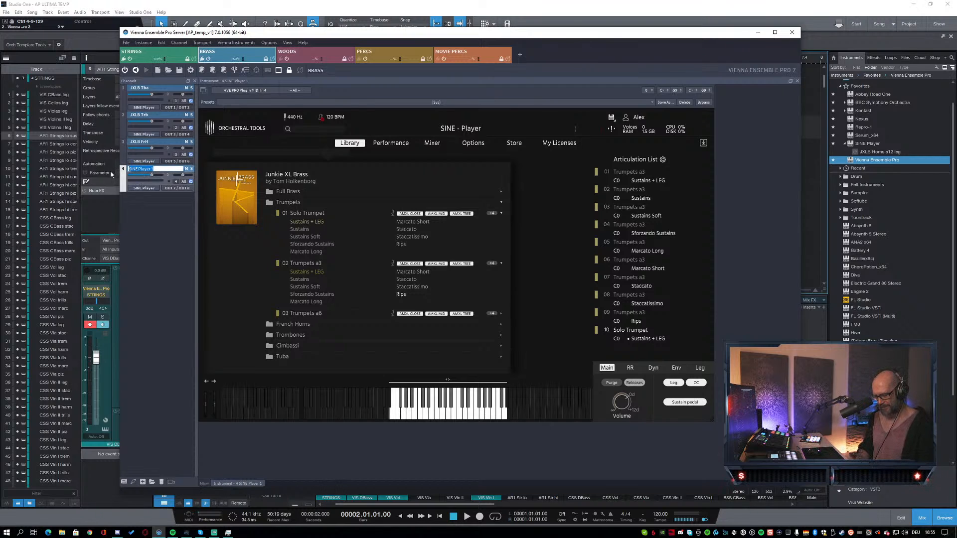
pyautogui.write('JXLB Trp')
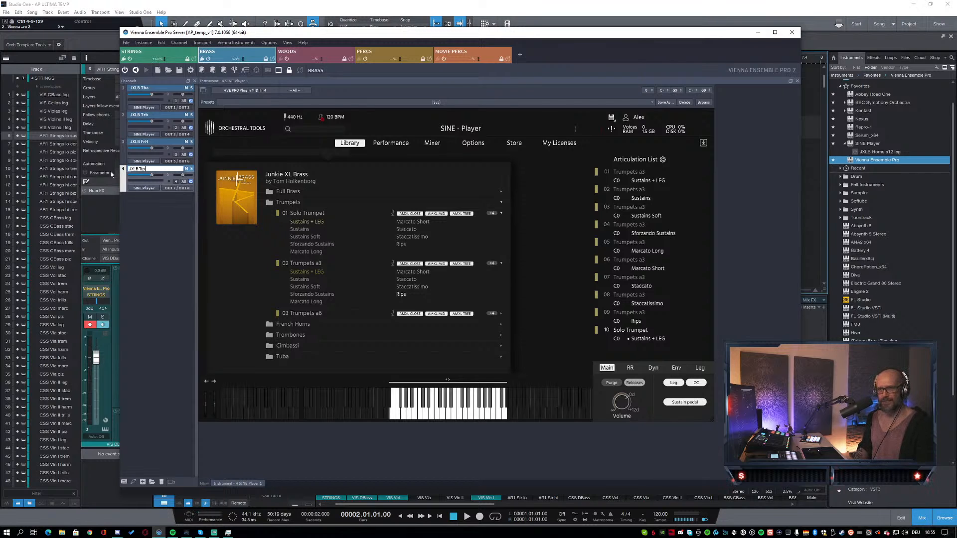
pyautogui.press('Return')
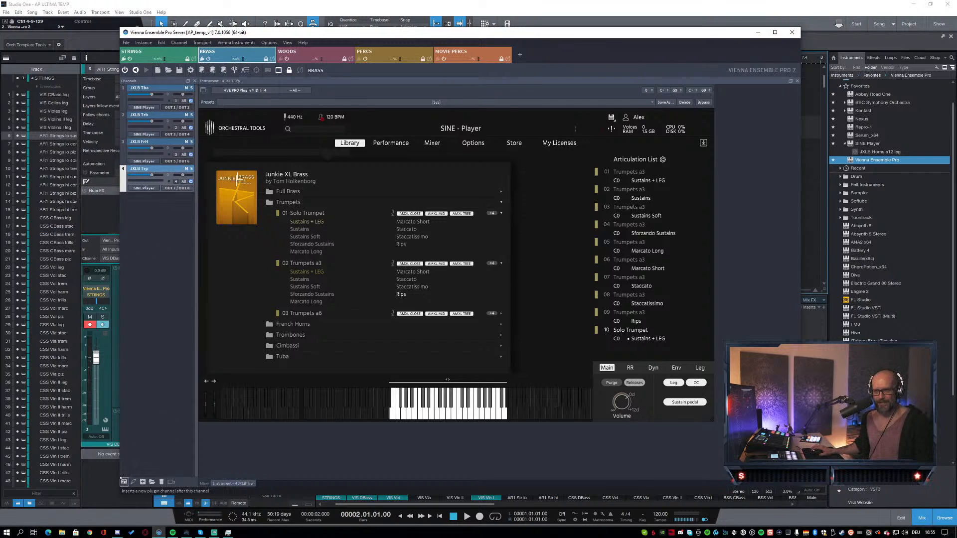
# Step: Insert a Kontakt channel after JXLB Trp and load CSB 2 Trombones from the Cinematic Studio Brass library into it
pyautogui.click(124, 482)
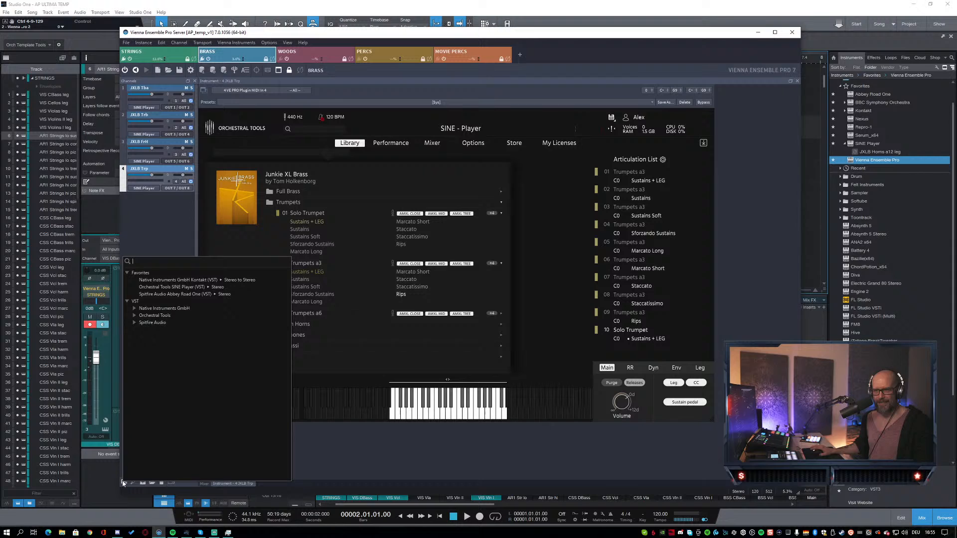
pyautogui.click(162, 280)
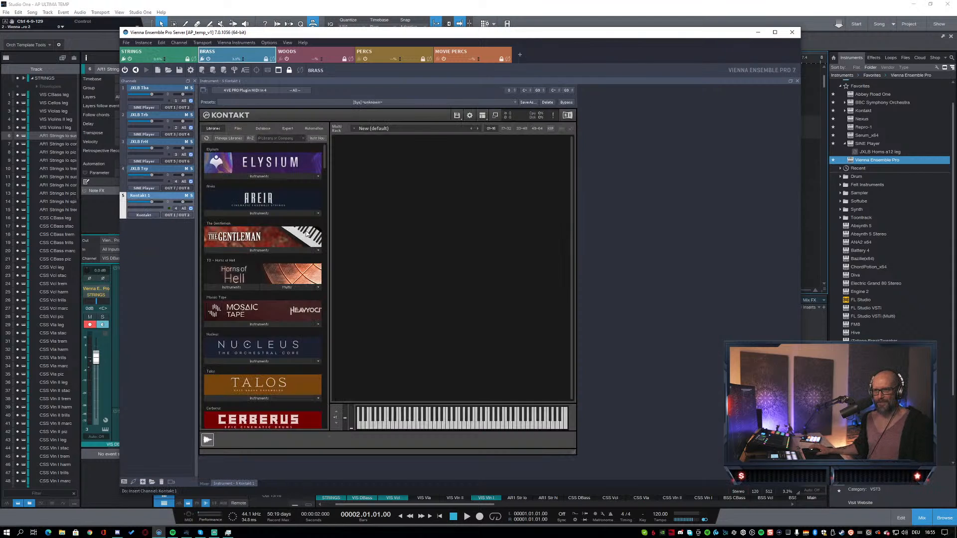
pyautogui.click(291, 140)
pyautogui.write('cine')
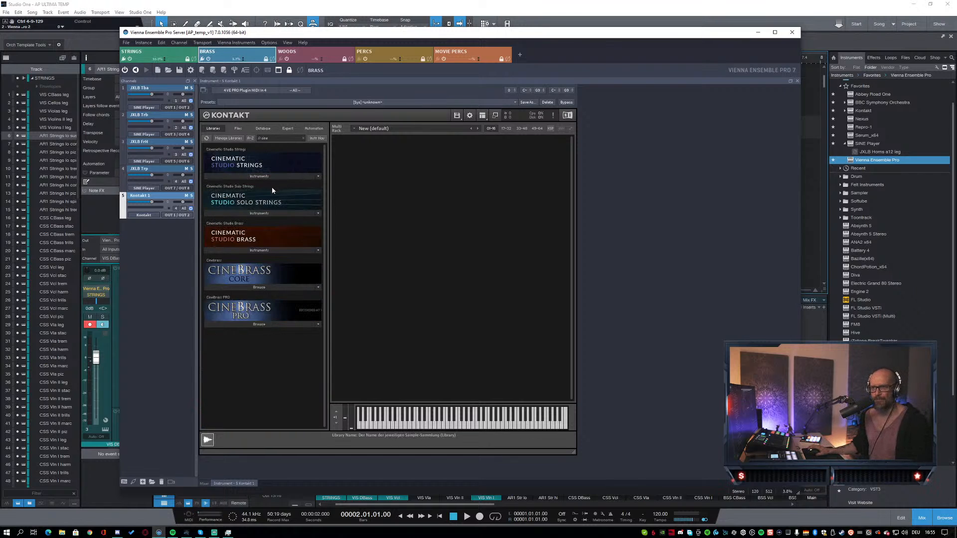
pyautogui.click(259, 250)
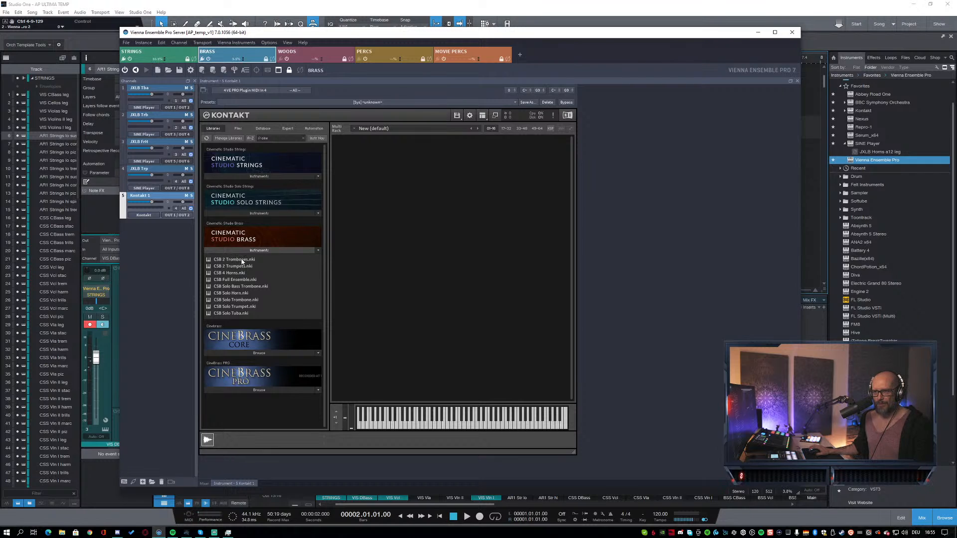
pyautogui.moveTo(241, 262); pyautogui.dragTo(422, 219)
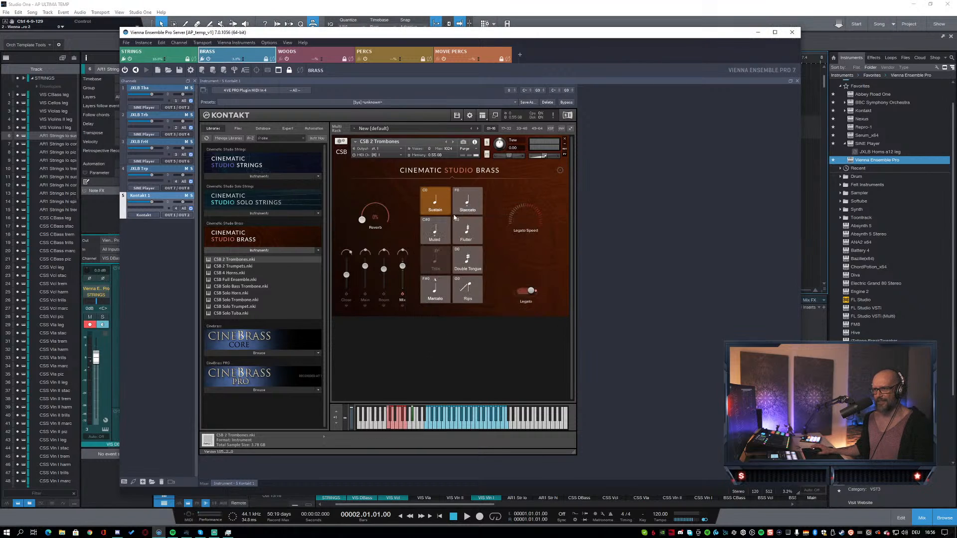
# Step: Load six more copies of CSB 2 Trombones into the Kontakt rack, collapsing the copies already loaded to make room
pyautogui.doubleClick(457, 325)
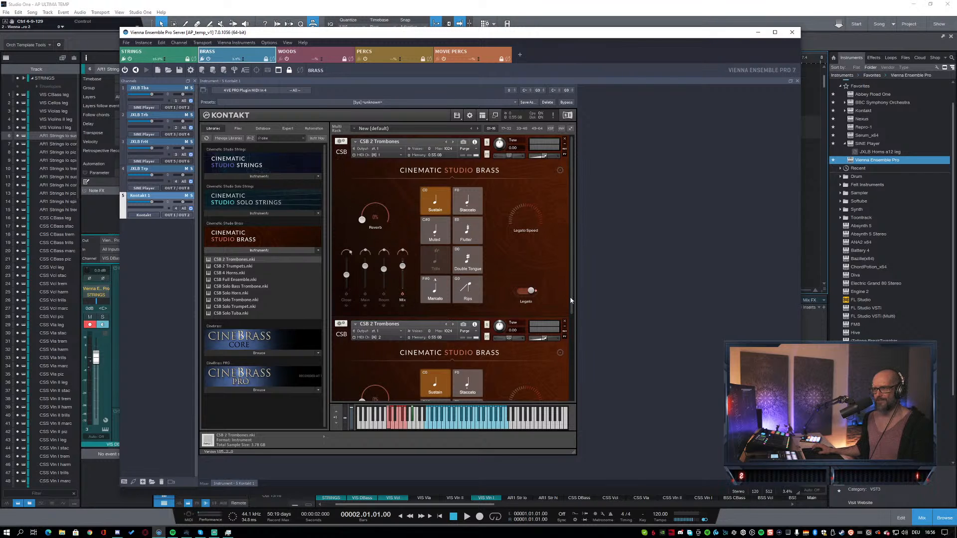
pyautogui.moveTo(572, 291); pyautogui.dragTo(569, 378)
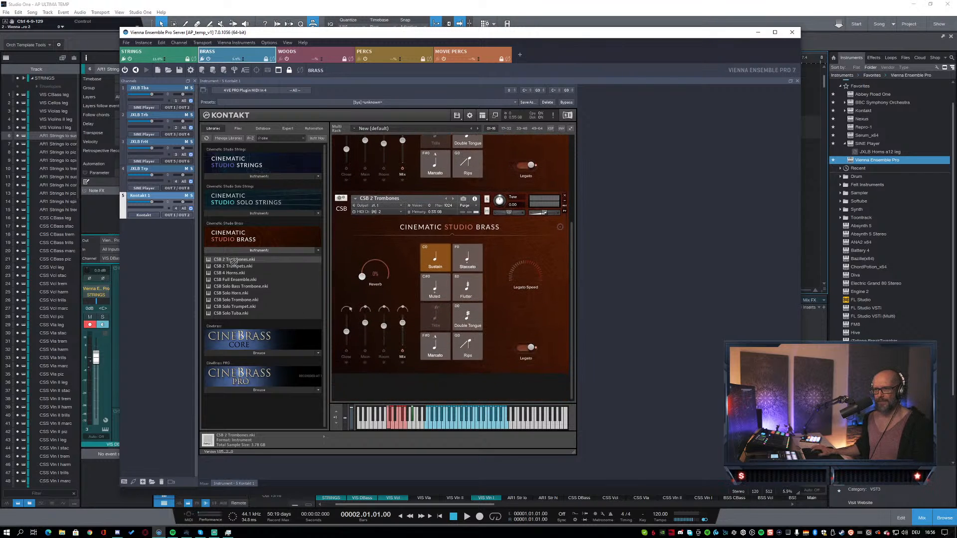
pyautogui.moveTo(399, 386); pyautogui.dragTo(399, 387)
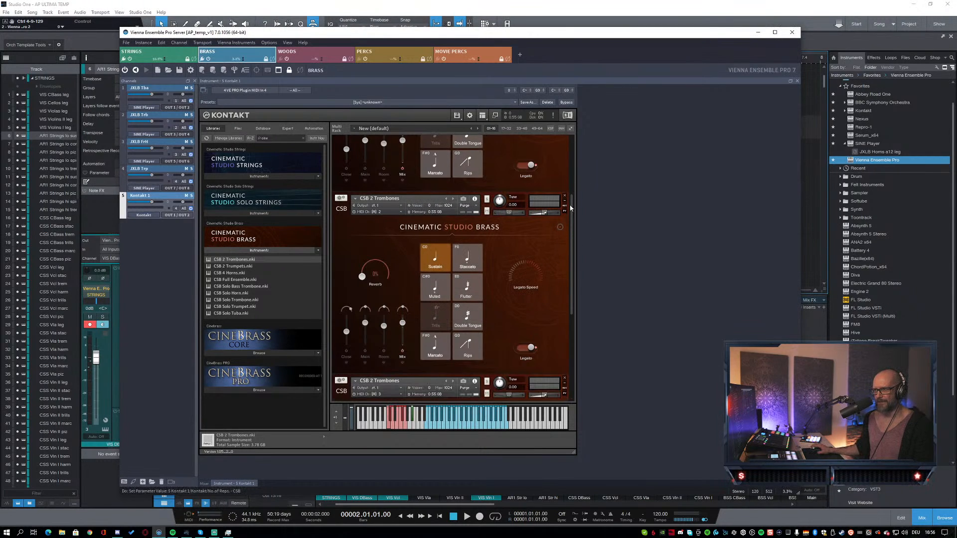
pyautogui.moveTo(571, 198); pyautogui.dragTo(572, 137)
pyautogui.click(342, 152)
pyautogui.click(341, 178)
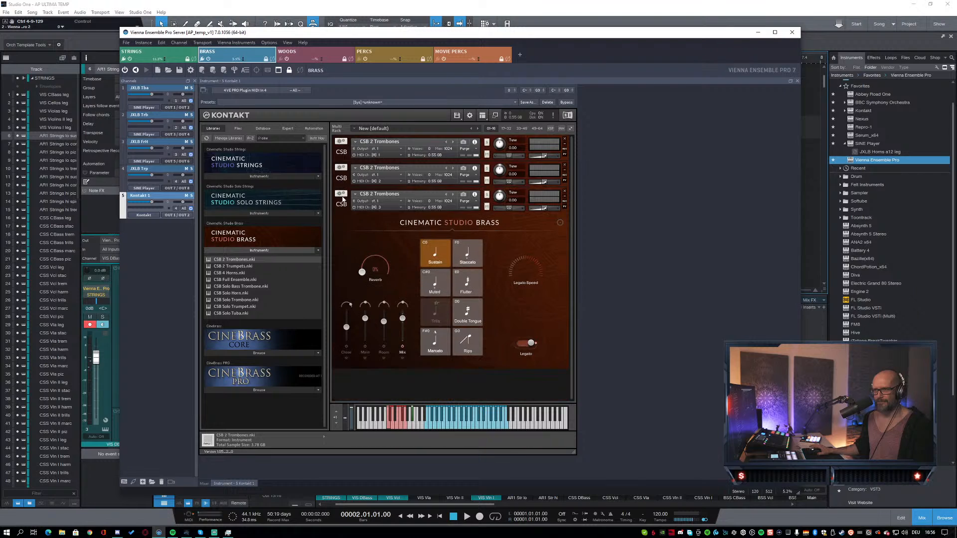
pyautogui.click(341, 204)
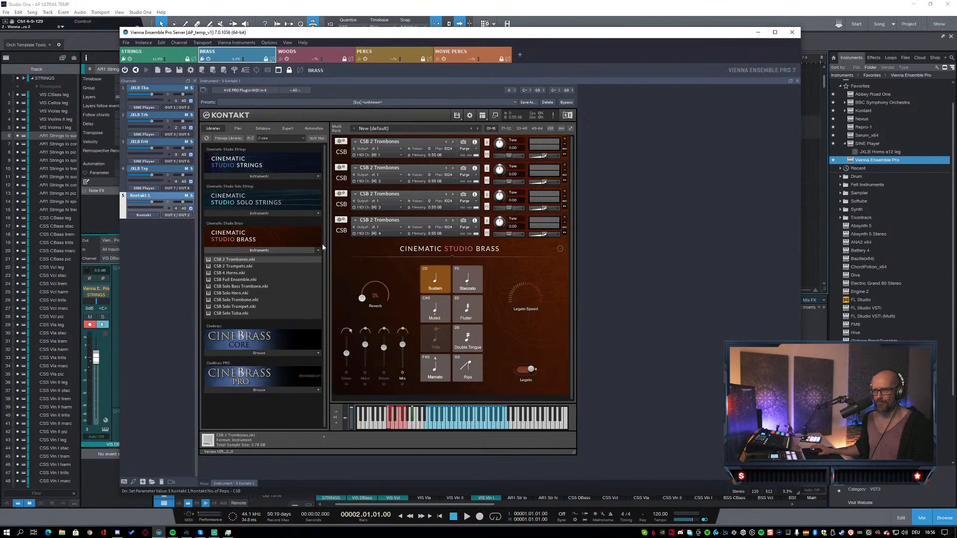
pyautogui.click(341, 230)
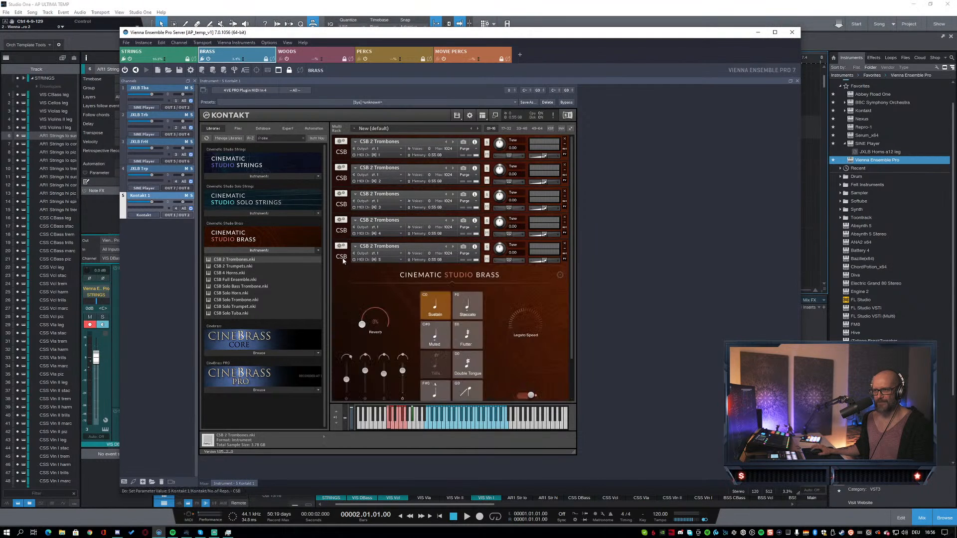
pyautogui.click(343, 258)
pyautogui.moveTo(375, 289); pyautogui.dragTo(364, 280)
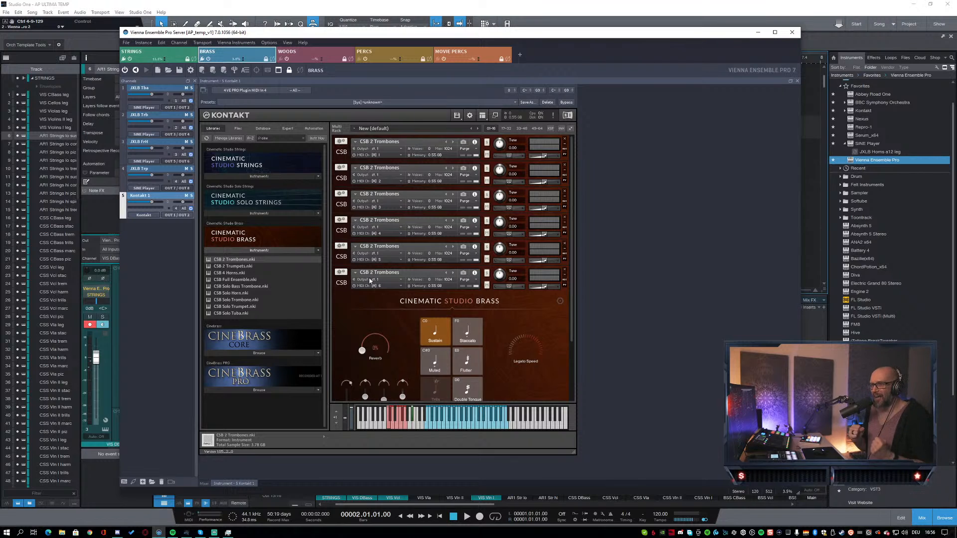
pyautogui.click(351, 283)
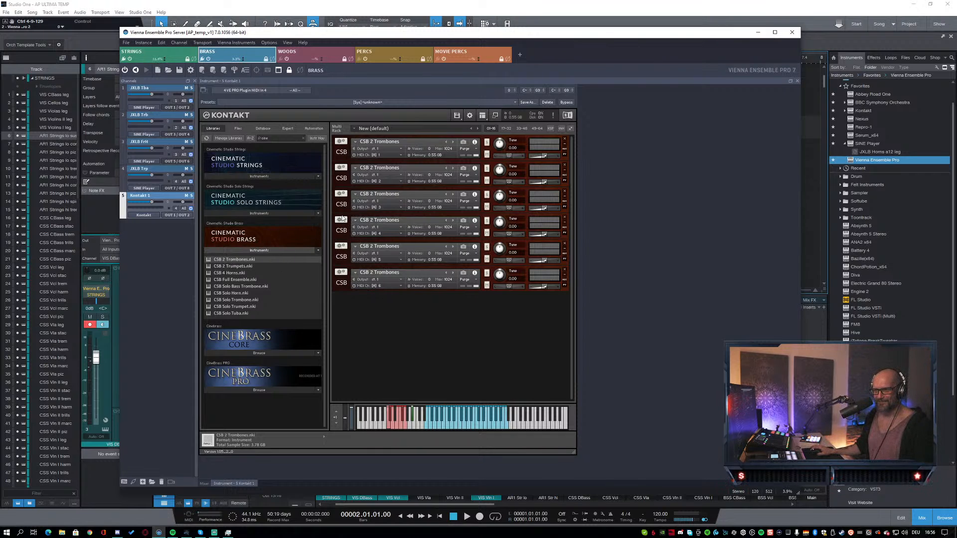
pyautogui.moveTo(383, 311); pyautogui.dragTo(384, 311)
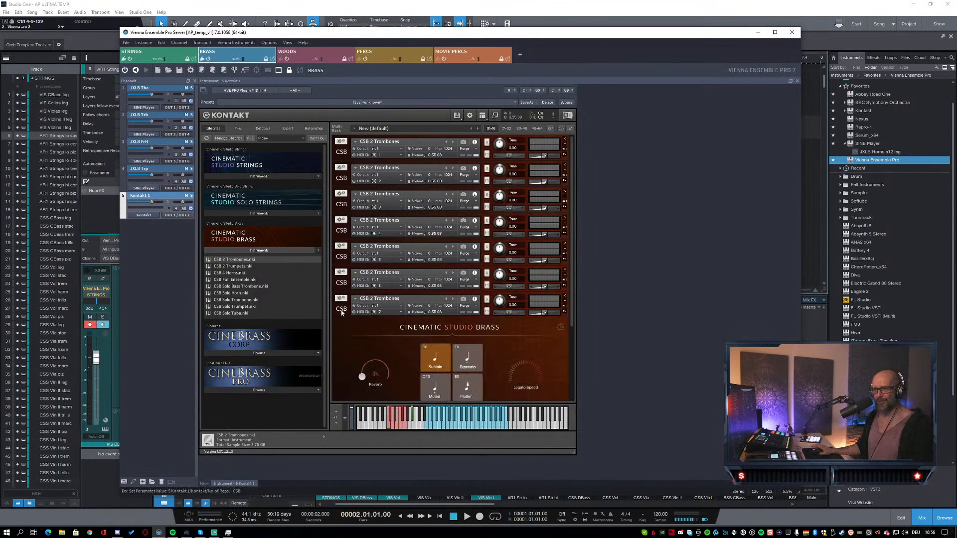
# Step: Expand the collapsed CSB 2 Trombones instruments again and leave only the Sustain articulation enabled in the first one
pyautogui.click(342, 283)
pyautogui.click(344, 257)
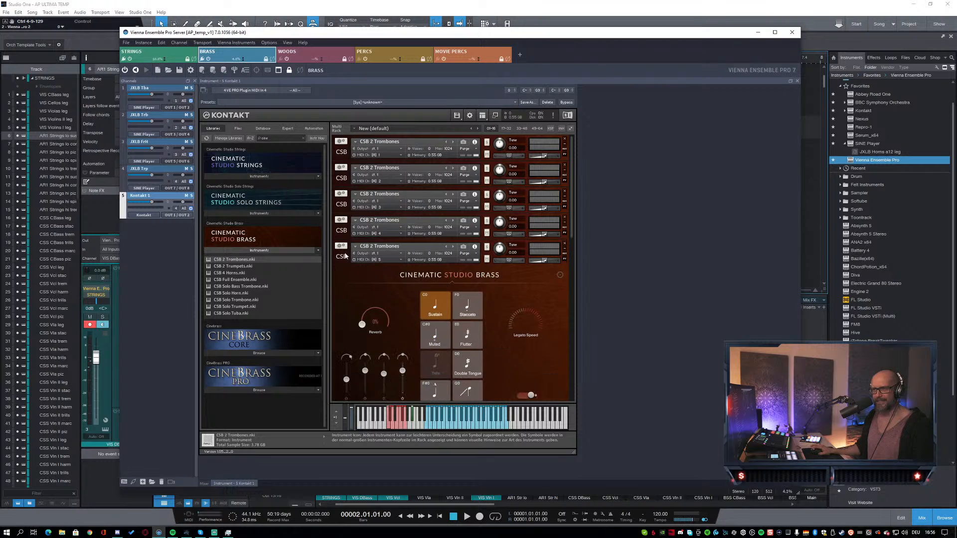
pyautogui.click(344, 230)
pyautogui.click(345, 204)
pyautogui.click(344, 178)
pyautogui.click(343, 153)
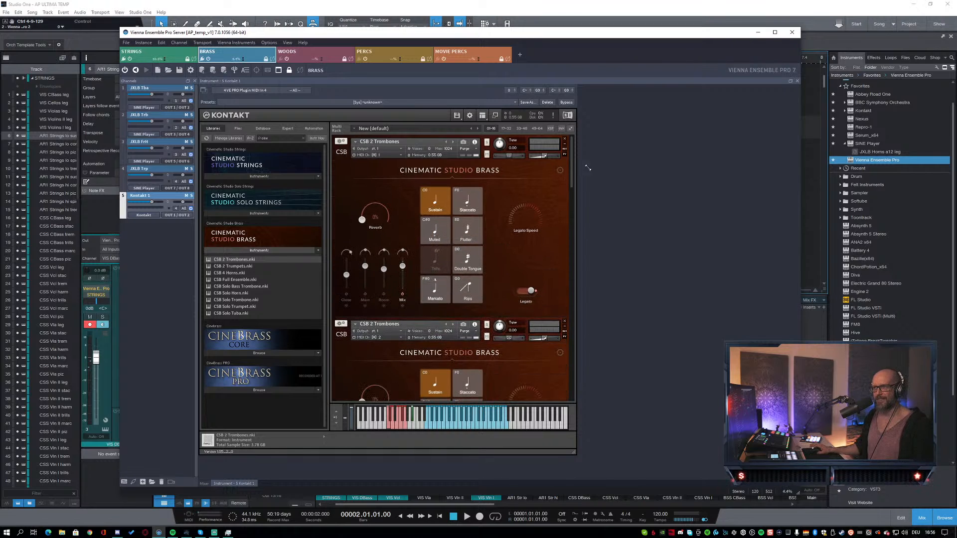
pyautogui.scroll(-2, 571, 162)
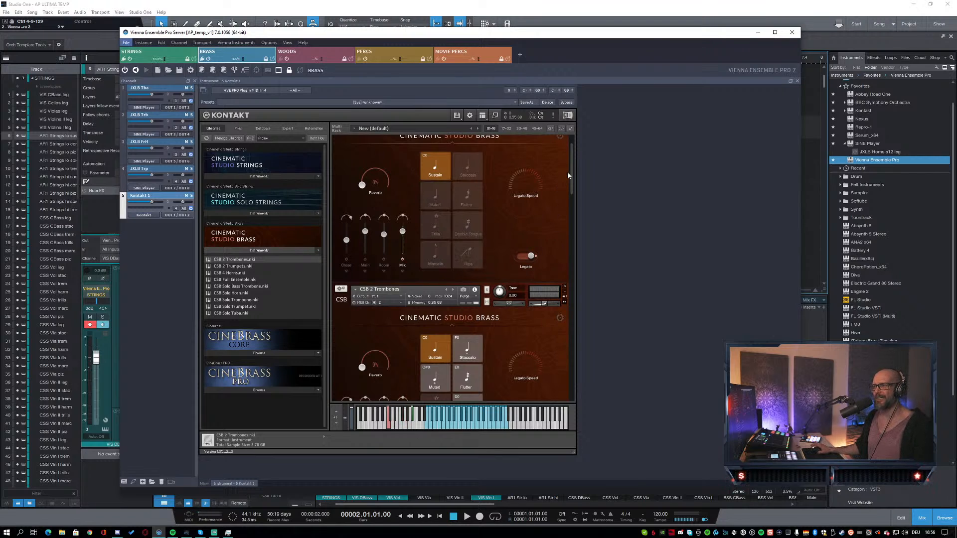
# Step: Leave only Staccato enabled in the second CSB 2 Trombones instrument, only Muted in the third and only Flutter in the fourth
pyautogui.moveTo(572, 173); pyautogui.dragTo(578, 196)
pyautogui.click(468, 224)
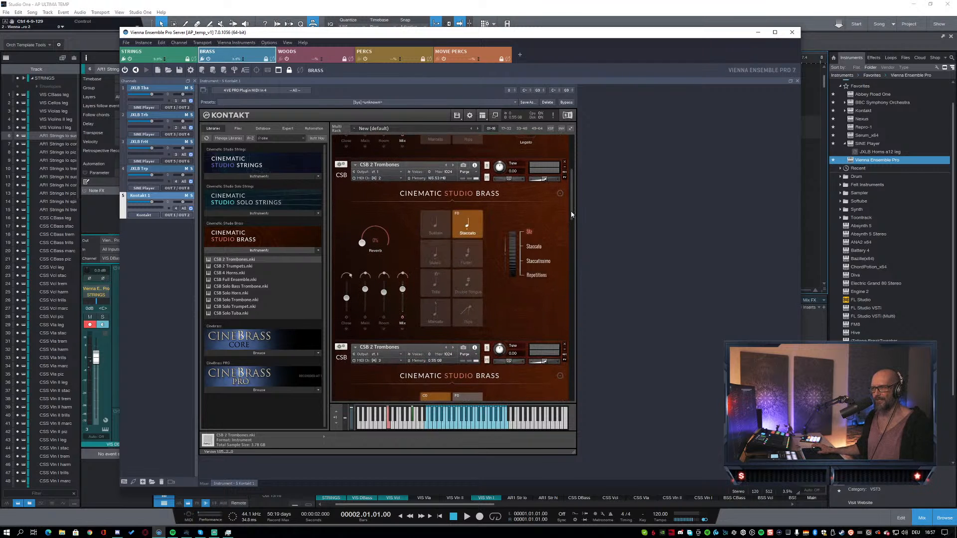
pyautogui.moveTo(571, 210); pyautogui.dragTo(571, 257)
pyautogui.click(440, 231)
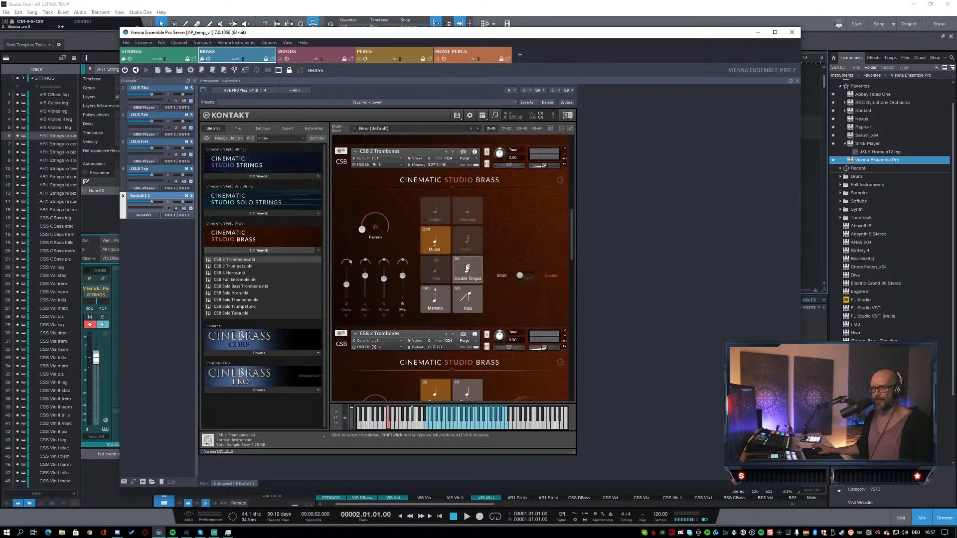
pyautogui.moveTo(572, 245); pyautogui.dragTo(573, 280)
pyautogui.click(467, 229)
pyautogui.click(469, 255)
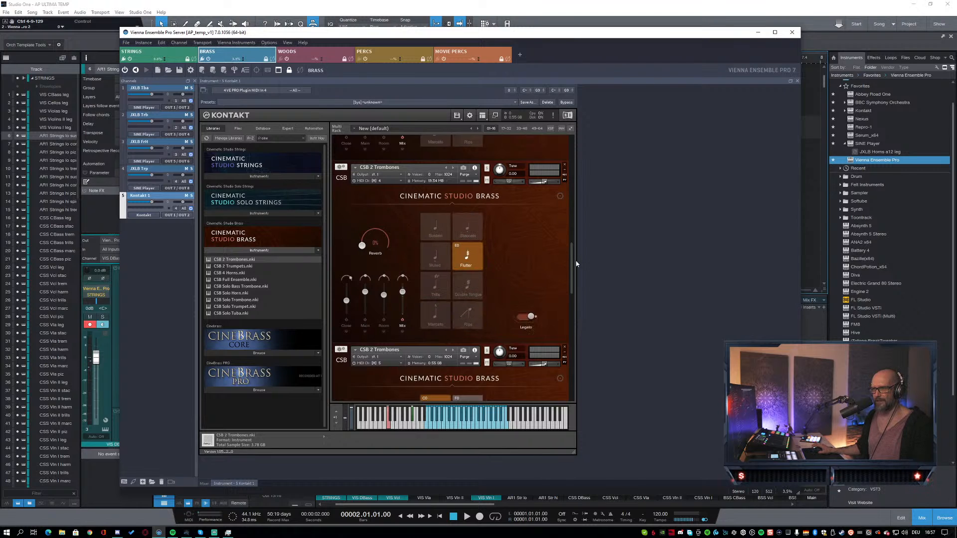
# Step: Leave only Double Tongue enabled in the fifth CSB 2 Trombones instrument, only Marcato in the sixth and only Rips in the seventh
pyautogui.moveTo(573, 262); pyautogui.dragTo(570, 299)
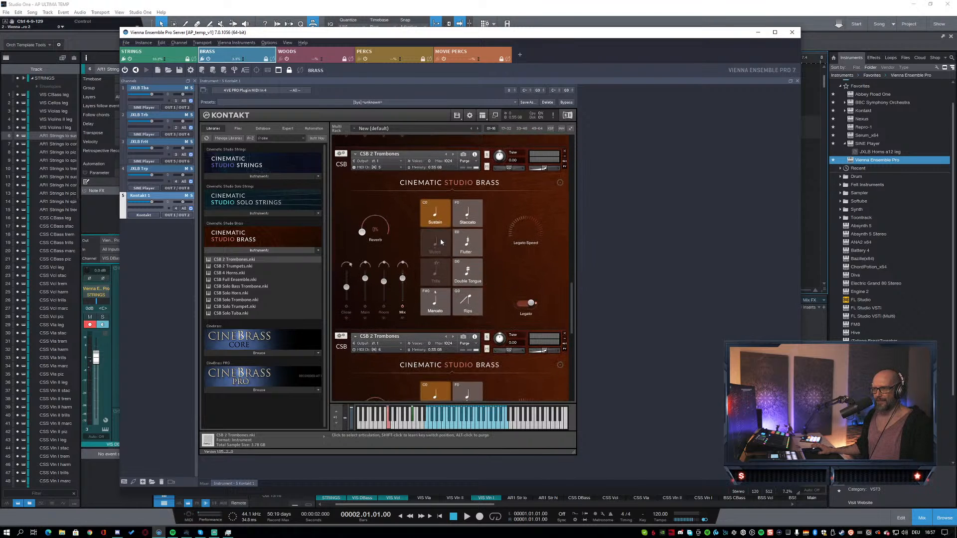
pyautogui.click(467, 272)
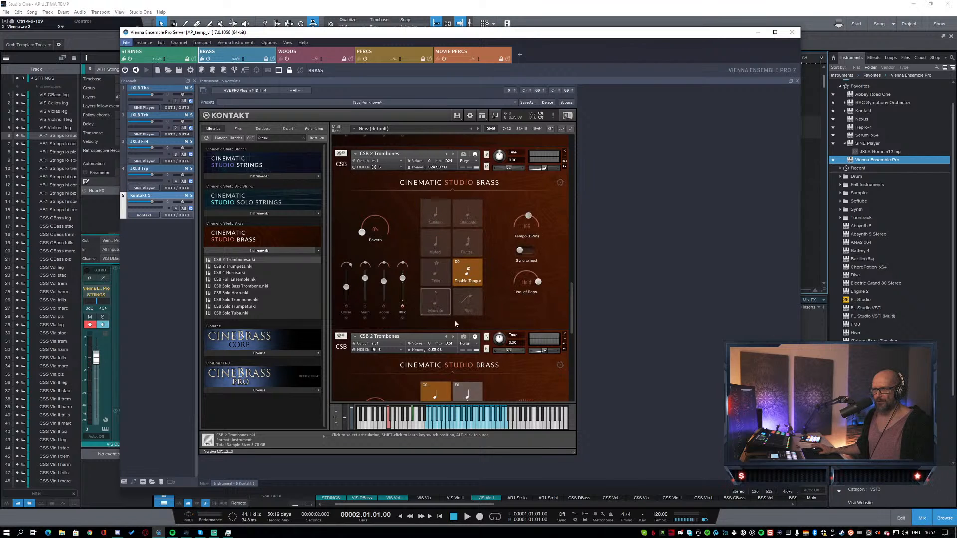
pyautogui.moveTo(573, 295); pyautogui.dragTo(571, 329)
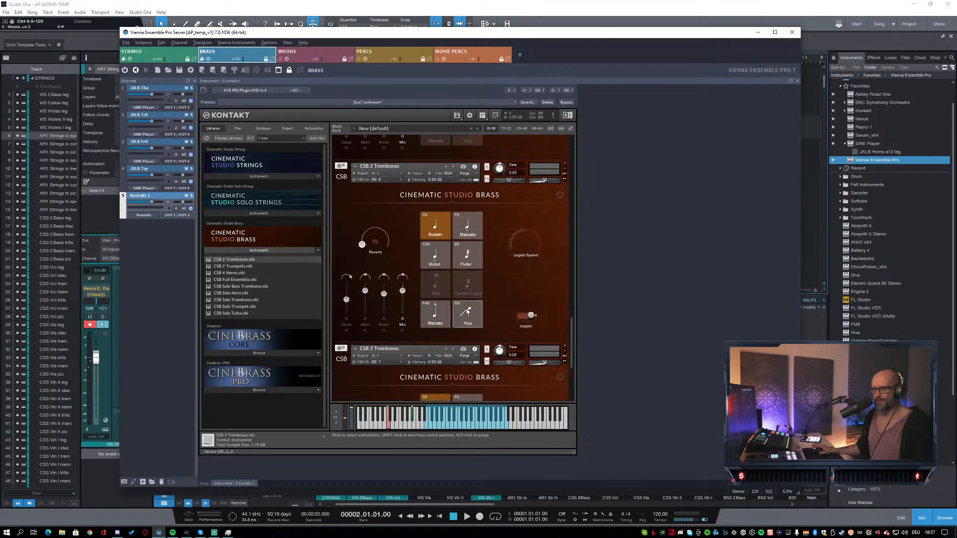
pyautogui.click(435, 313)
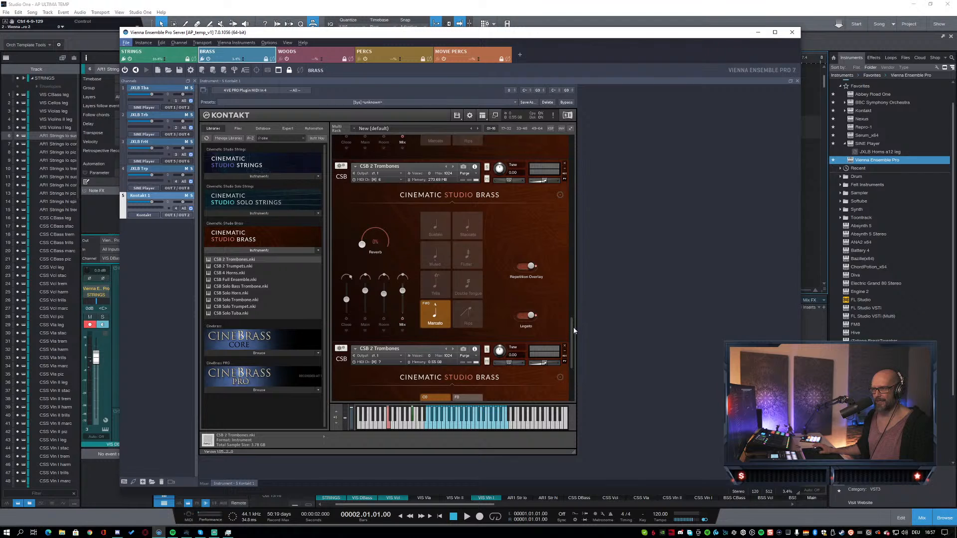
pyautogui.moveTo(573, 330); pyautogui.dragTo(573, 361)
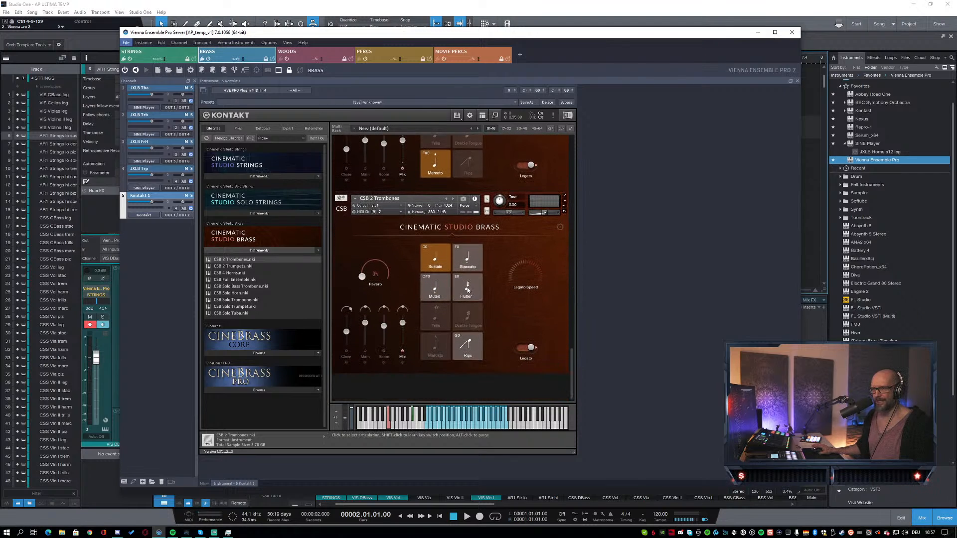
pyautogui.keyDown('alt'); pyautogui.click(467, 346); pyautogui.keyUp('alt')
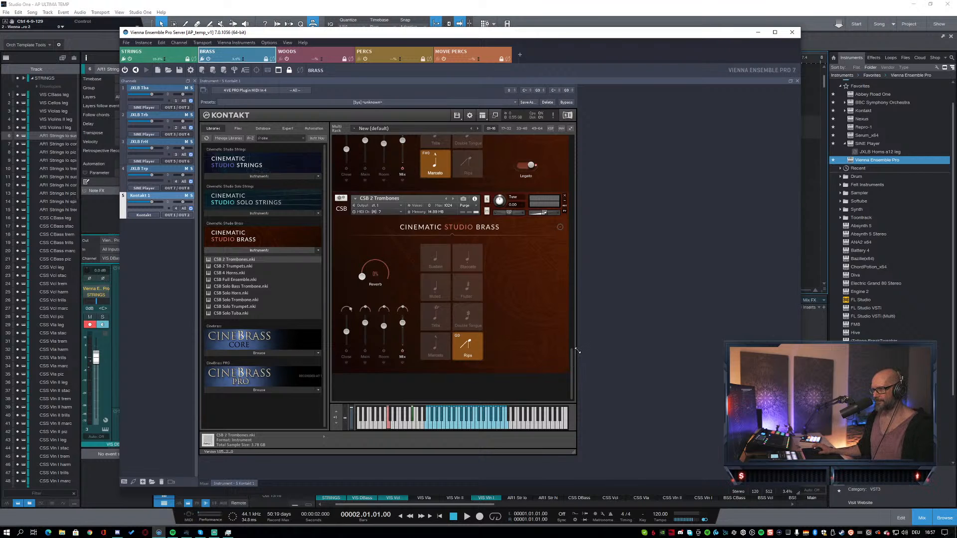
pyautogui.moveTo(575, 363); pyautogui.dragTo(578, 136)
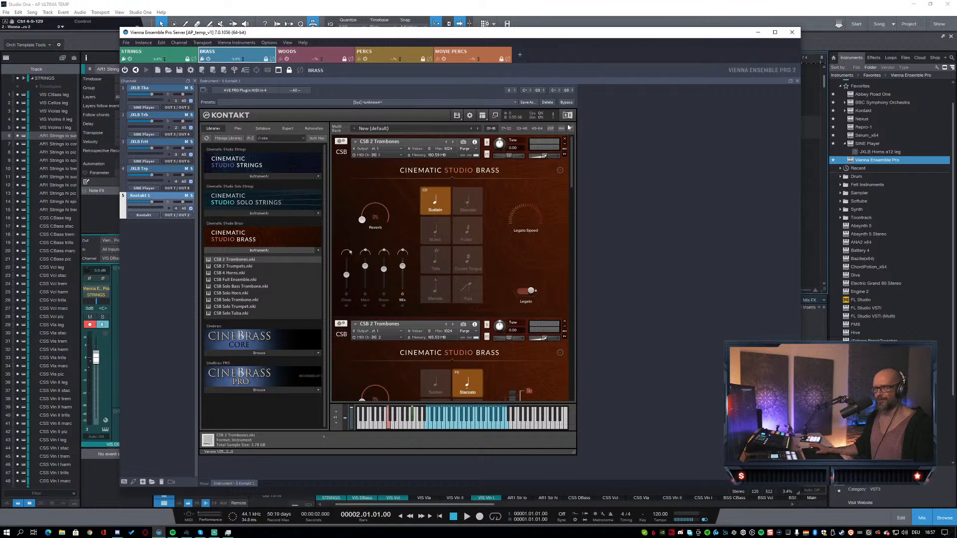
# Step: Review Kontakt's file options and the headers of the first CSB 2 Trombones instruments, collapsing and re-expanding them
pyautogui.click(458, 115)
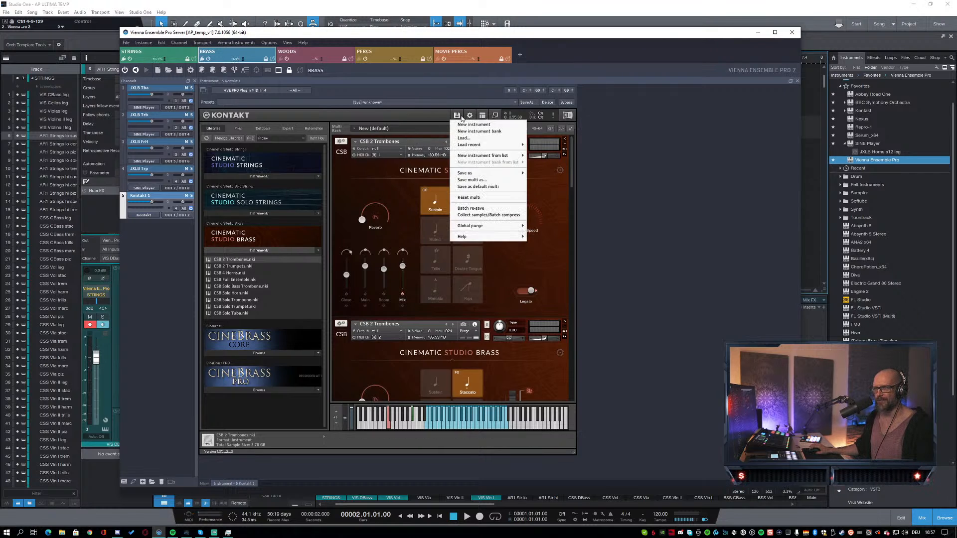
pyautogui.click(417, 115)
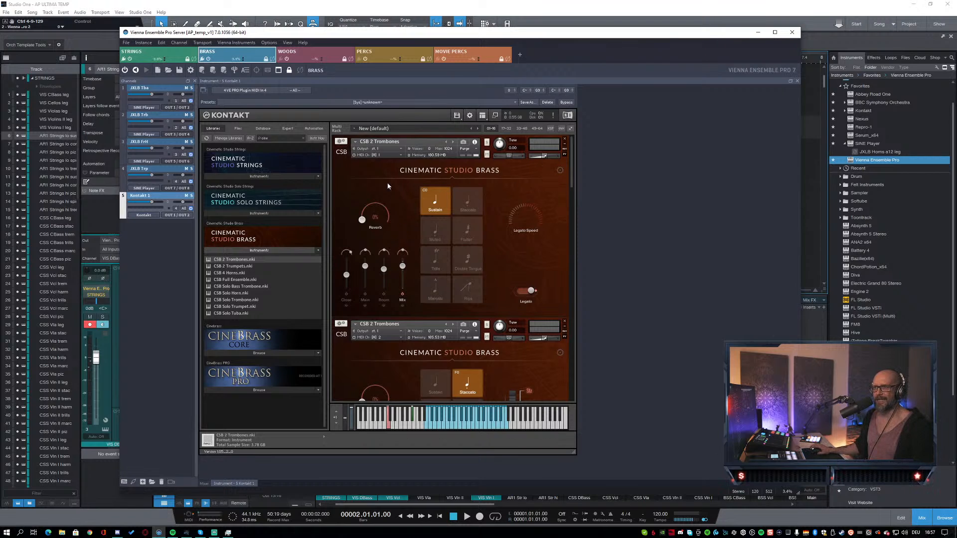
pyautogui.click(338, 154)
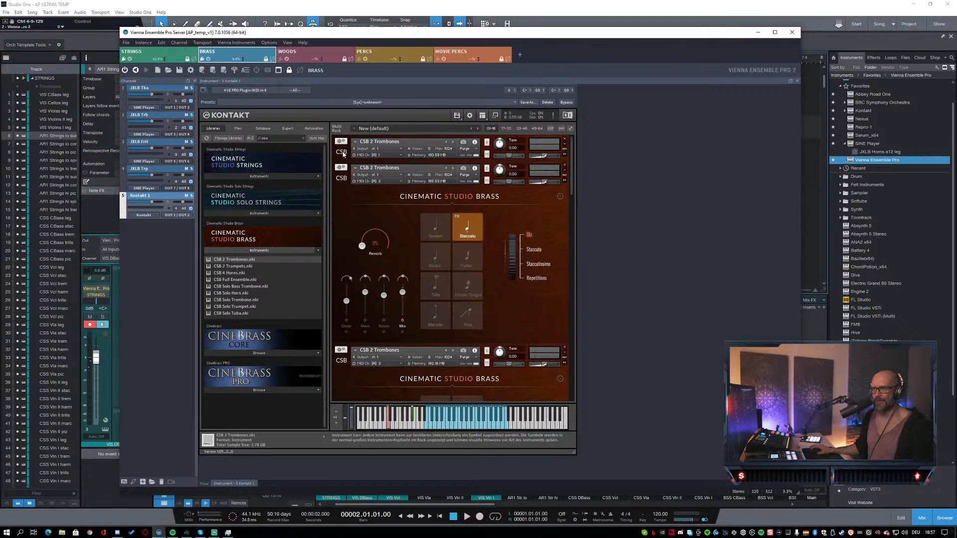
pyautogui.click(340, 179)
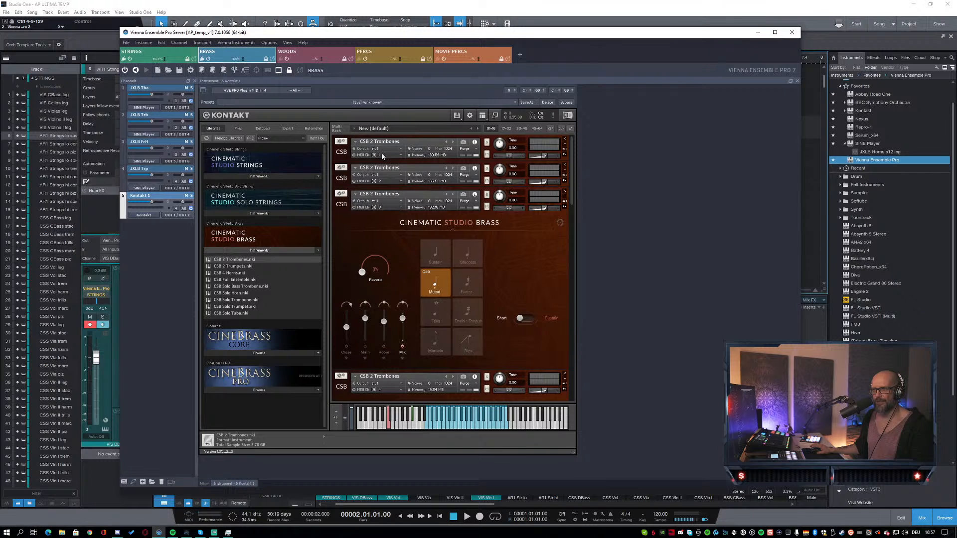
pyautogui.click(340, 204)
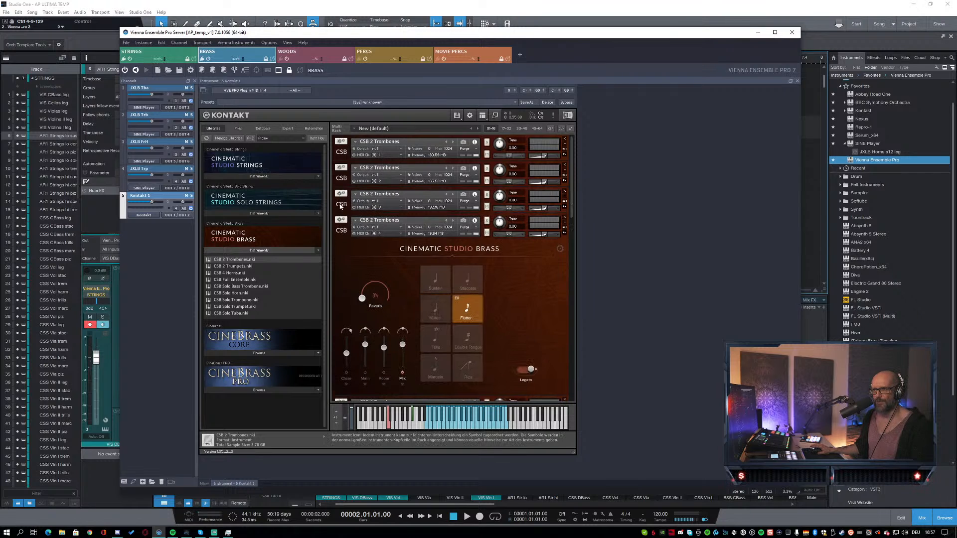
pyautogui.click(345, 205)
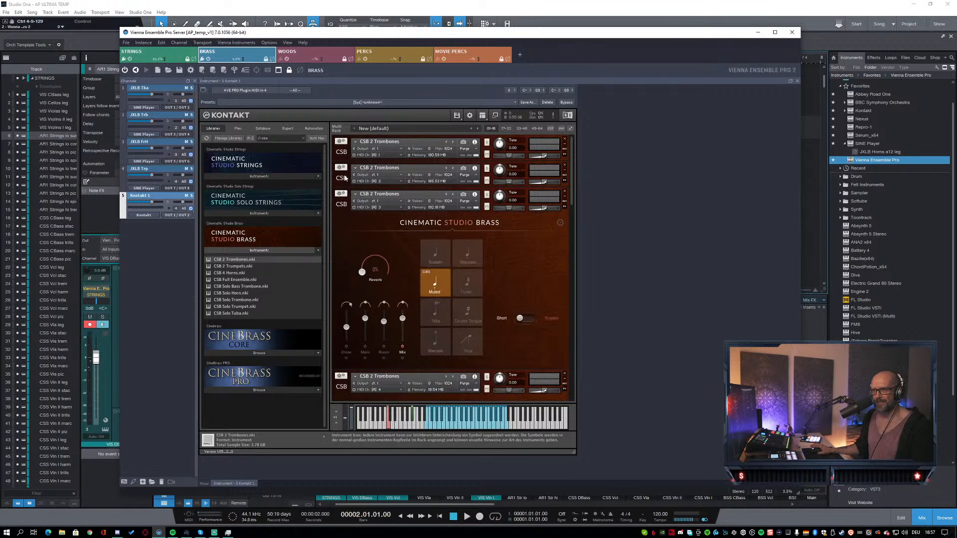
pyautogui.click(340, 178)
pyautogui.click(341, 152)
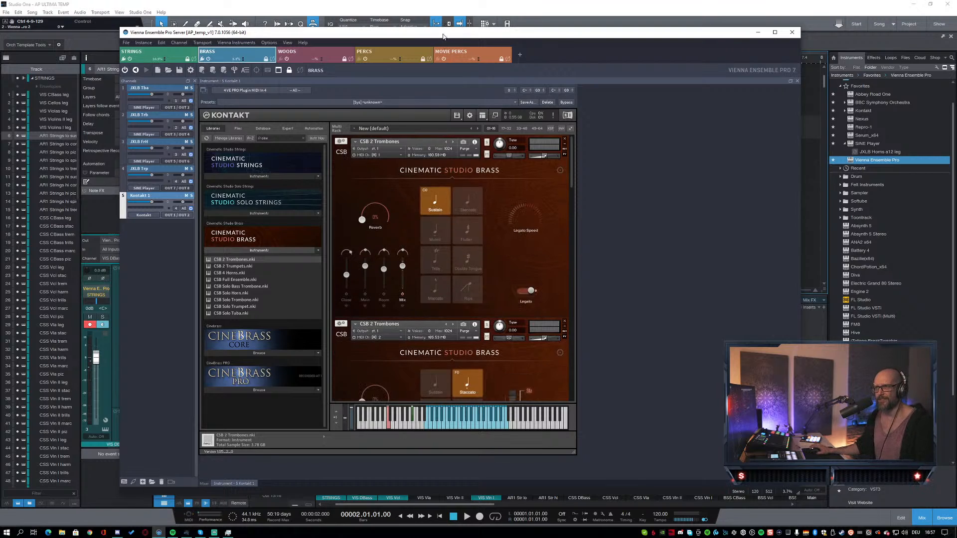
# Step: Move the Vienna Ensemble Pro window aside, switch to Studio One, collapse the STRINGS folder and select the JXLB S Trp leg track
pyautogui.moveTo(437, 33); pyautogui.dragTo(715, 69)
pyautogui.hotkey('alt', 'Tab')
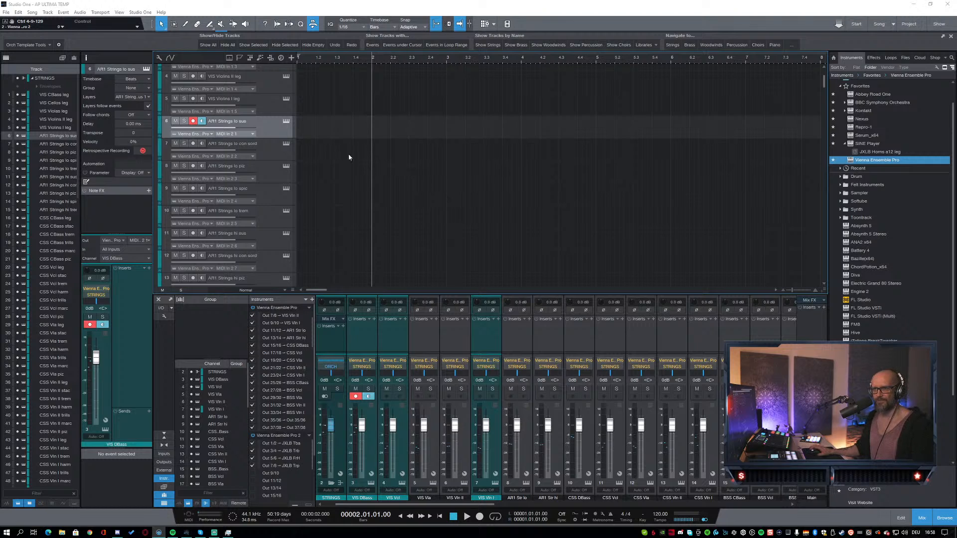
pyautogui.scroll(-5, 363, 177)
pyautogui.scroll(7, 373, 168)
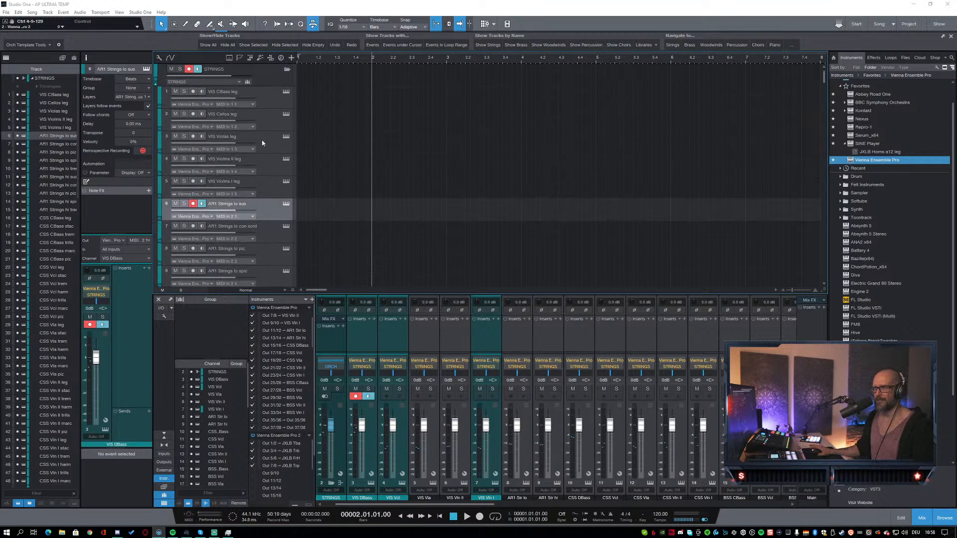
pyautogui.click(290, 71)
pyautogui.click(287, 69)
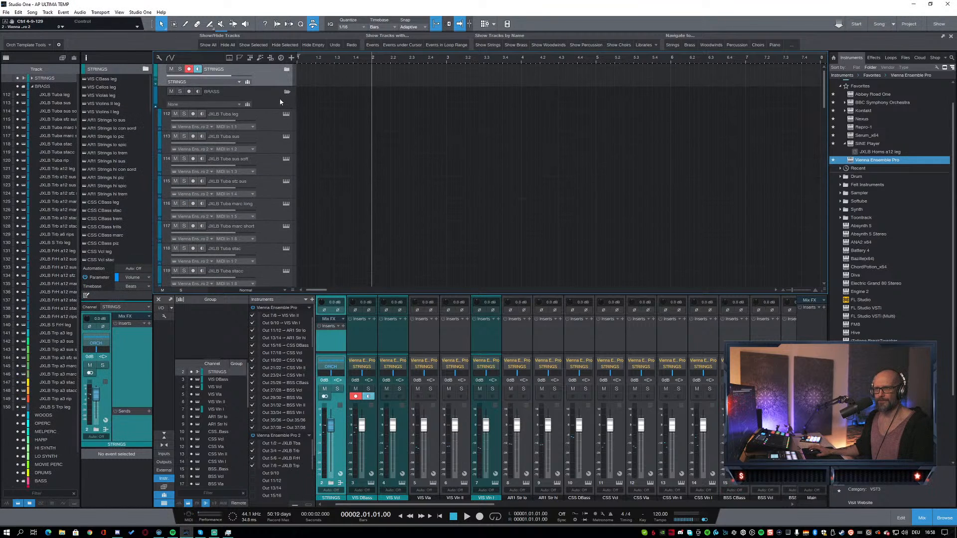
pyautogui.scroll(-5, 365, 148)
pyautogui.scroll(-7, 366, 148)
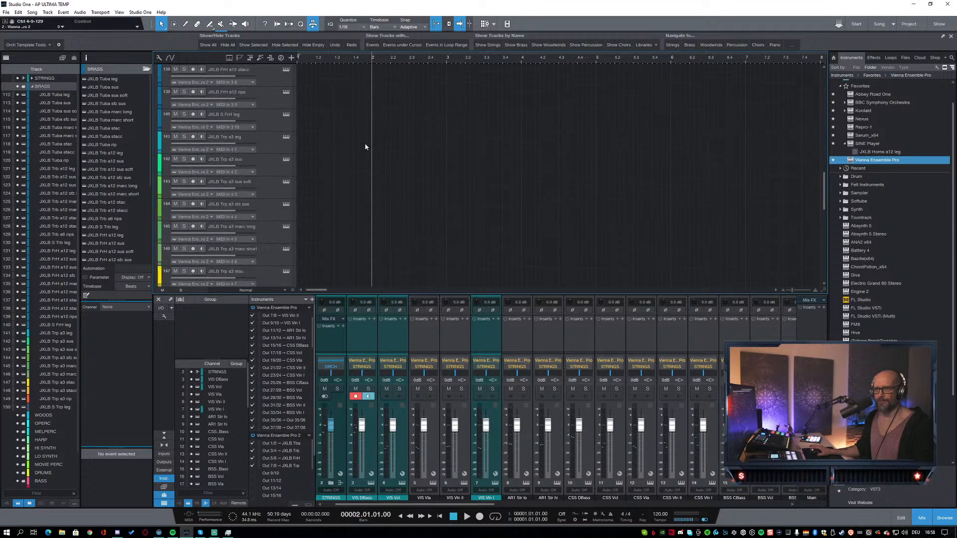
pyautogui.scroll(-8, 385, 148)
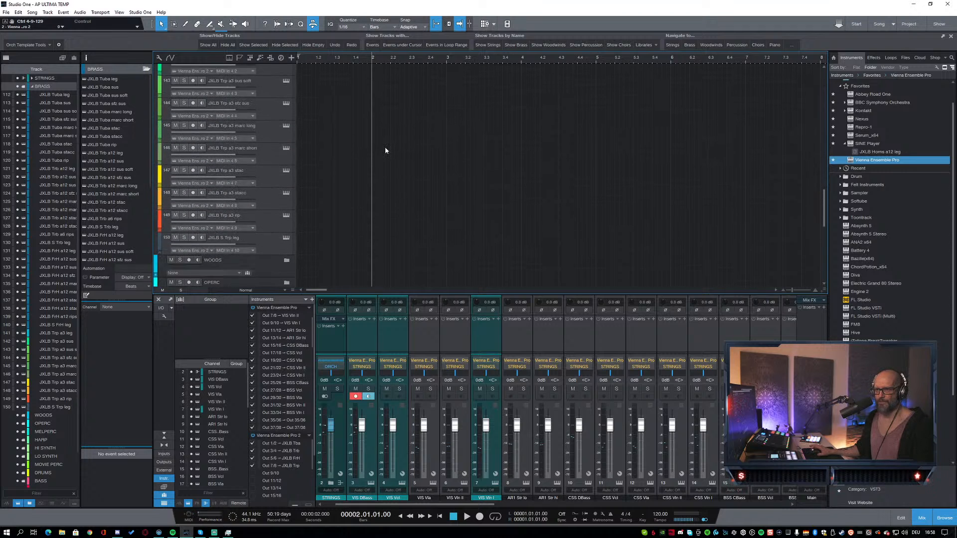
pyautogui.click(274, 143)
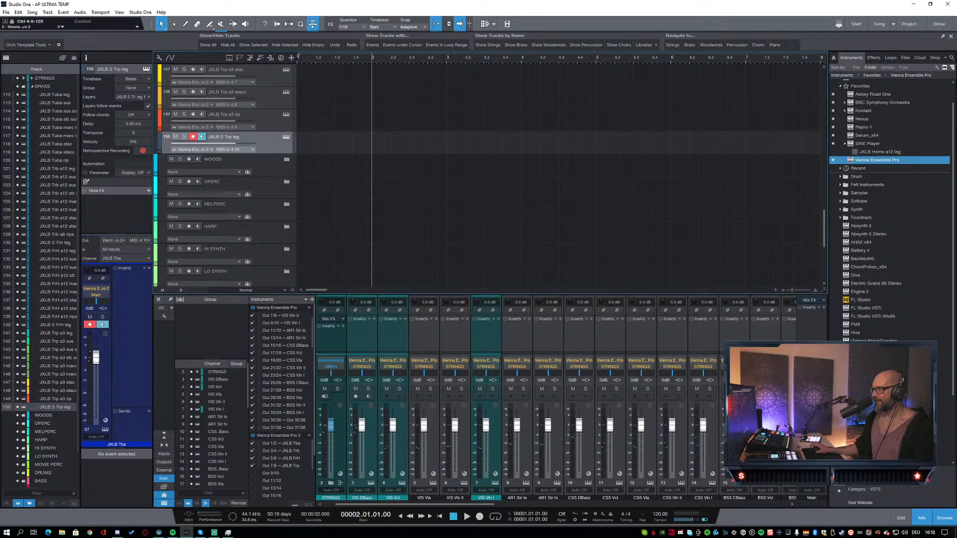
# Step: In Vienna Ensemble Pro, route the Kontakt 1 channel's output to OUT 9 / OUT 10 and its input to MIDI In 5
pyautogui.click(285, 136)
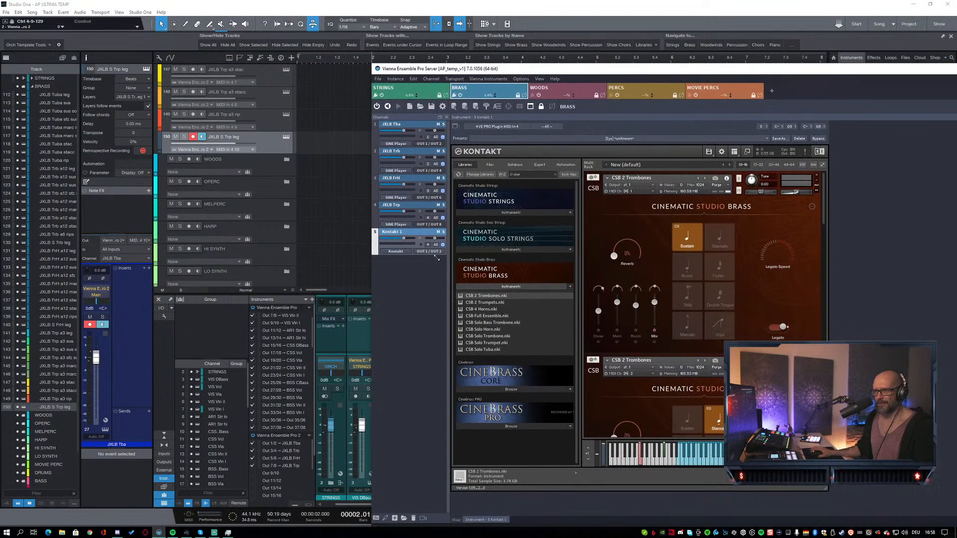
pyautogui.click(441, 253)
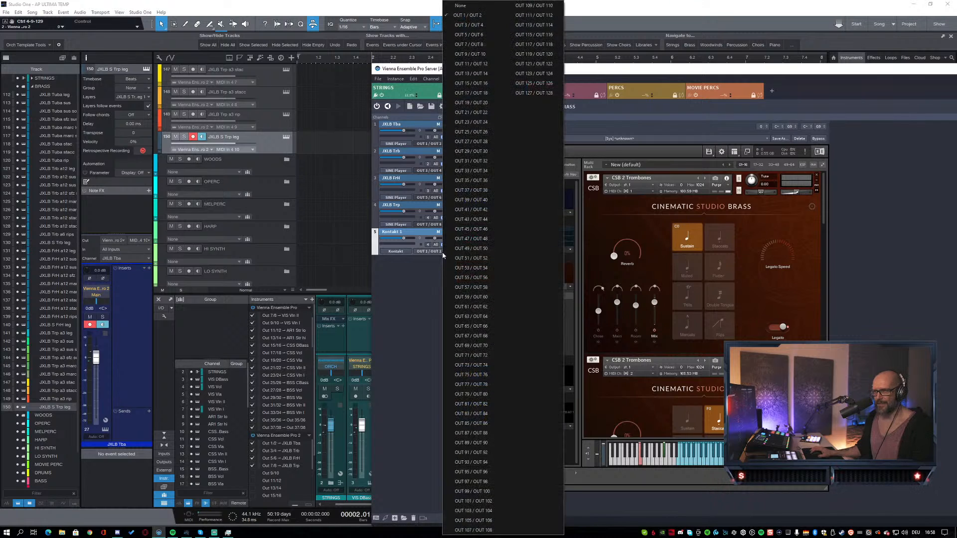
pyautogui.click(474, 56)
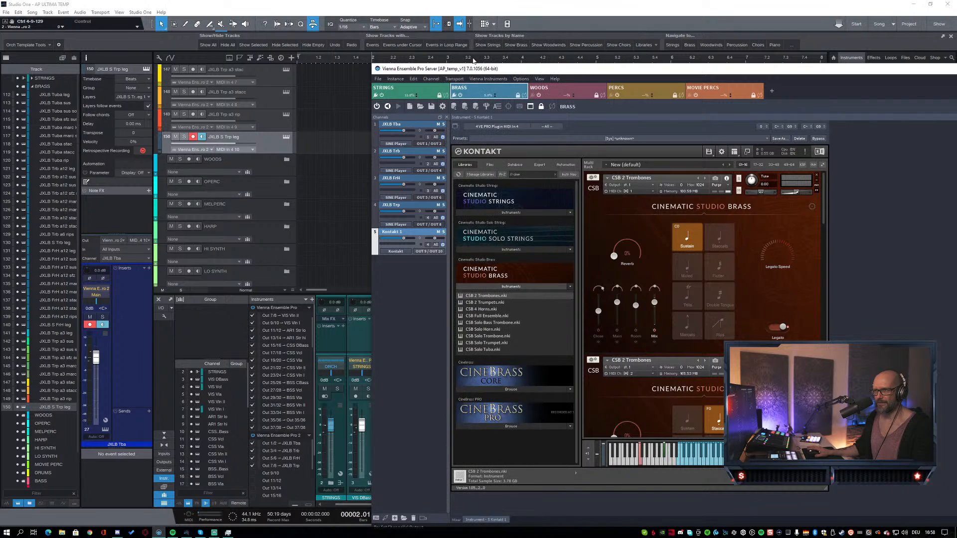
pyautogui.click(427, 245)
pyautogui.click(439, 112)
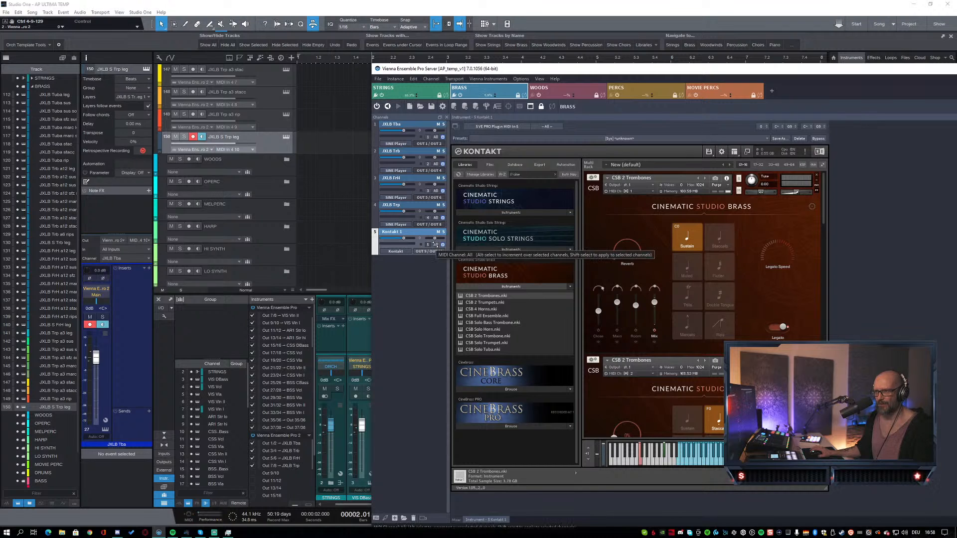
# Step: Back in Studio One, set up seven new instrument tracks named CSB Trb after the JXLB S Trp leg track
pyautogui.click(265, 142)
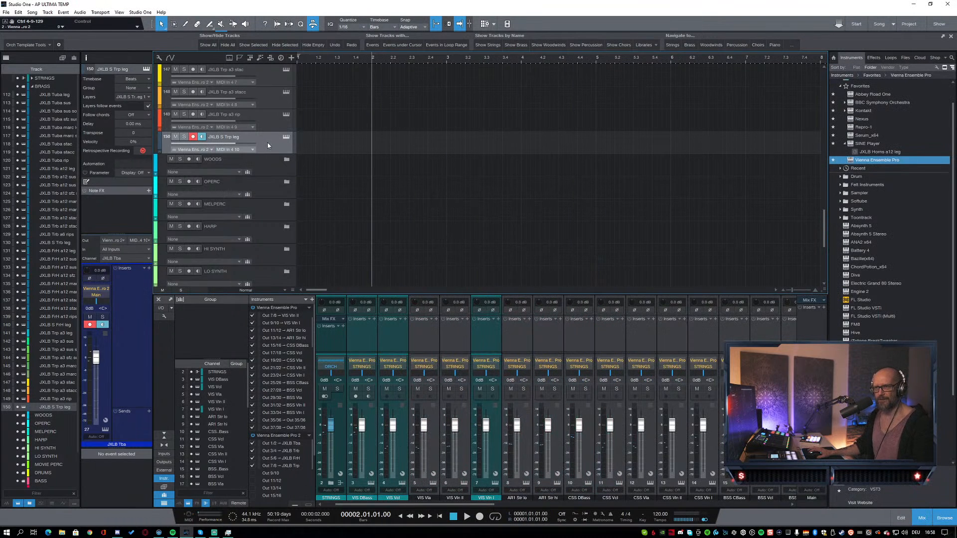
pyautogui.press('t')
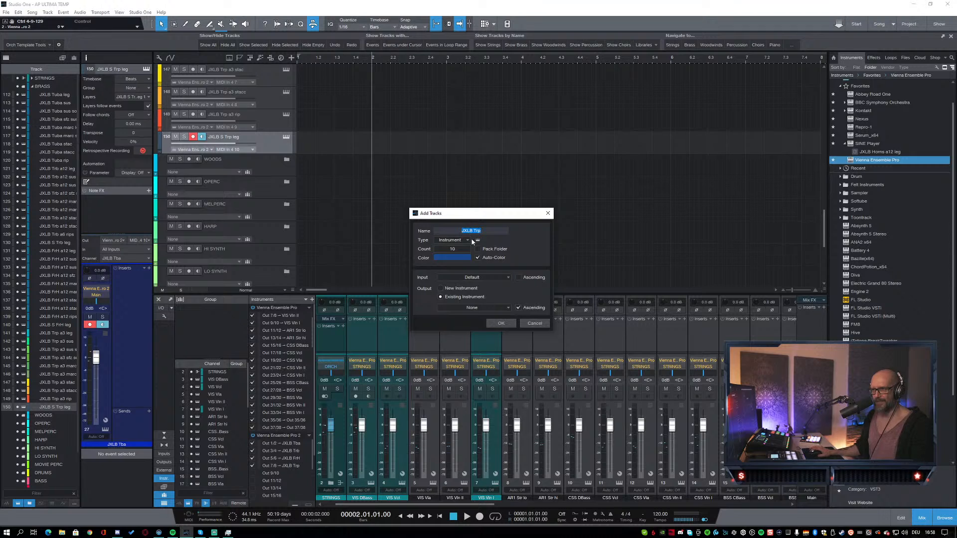
pyautogui.write('C')
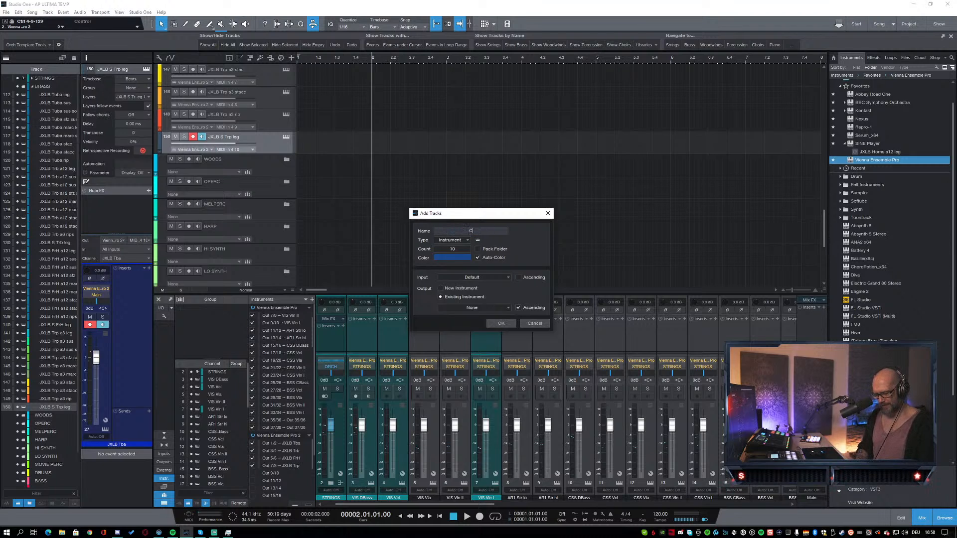
pyautogui.write('SB Trbs')
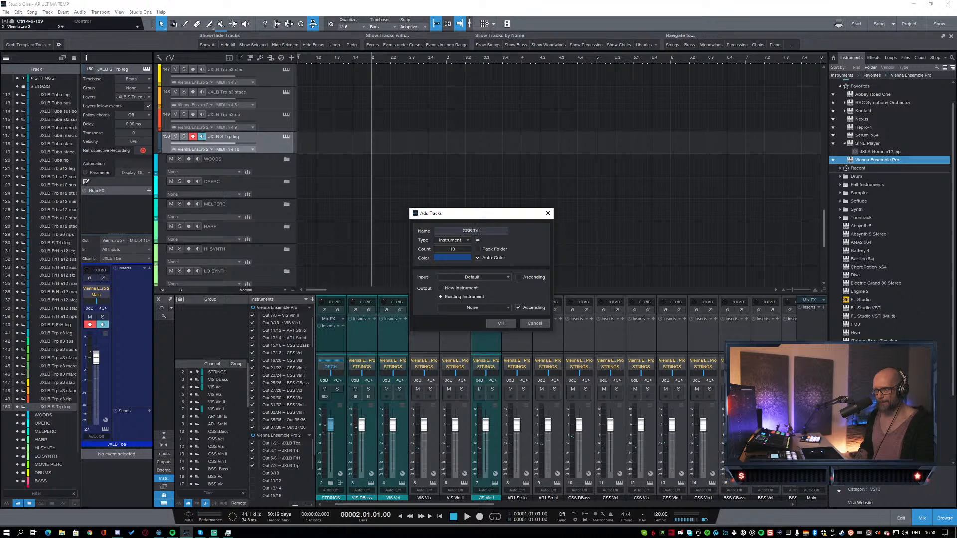
pyautogui.click(449, 249)
pyautogui.write('5')
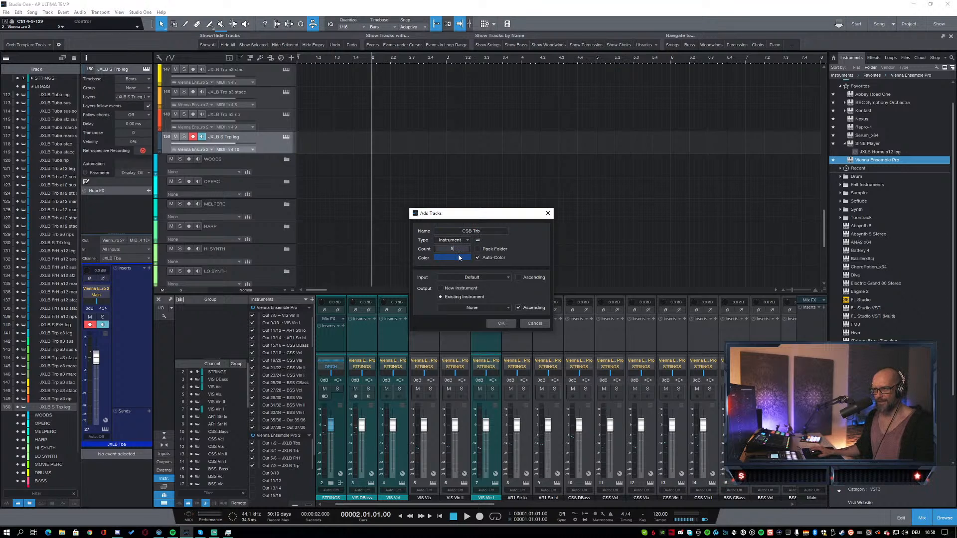
pyautogui.write('7')
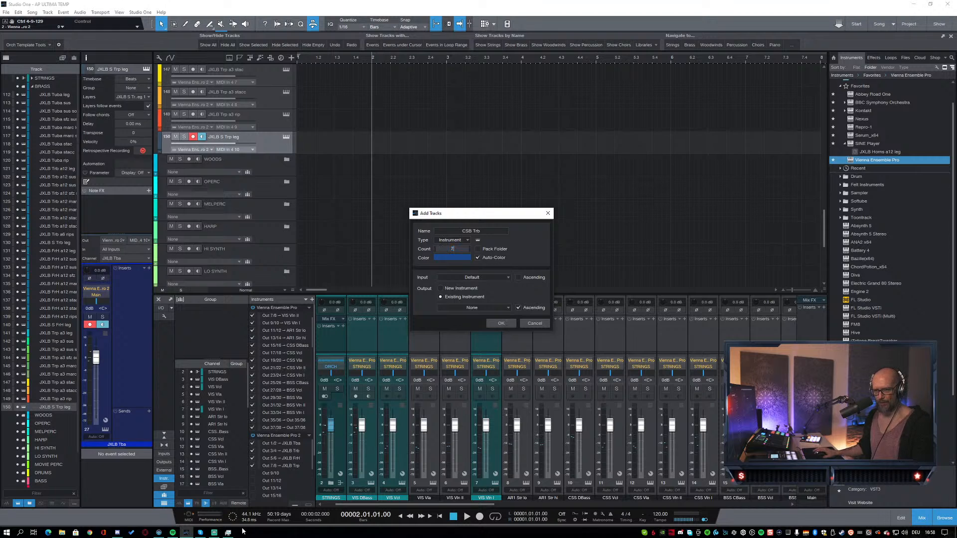
# Step: Check the CSB 2 Trombones instruments in Vienna Ensemble Pro and, back in Studio One, set the new track count to 7
pyautogui.click(159, 535)
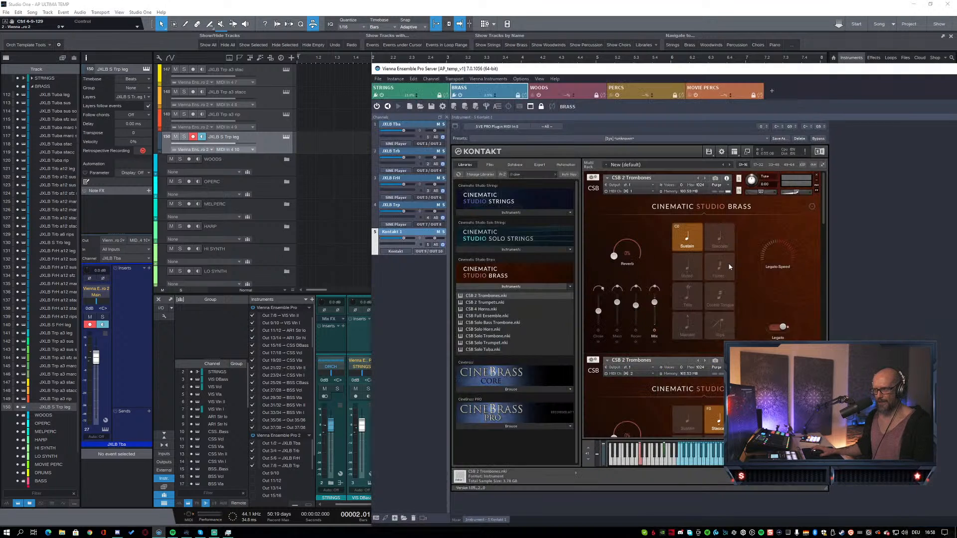
pyautogui.moveTo(825, 218); pyautogui.dragTo(827, 279)
pyautogui.click(321, 232)
pyautogui.click(452, 249)
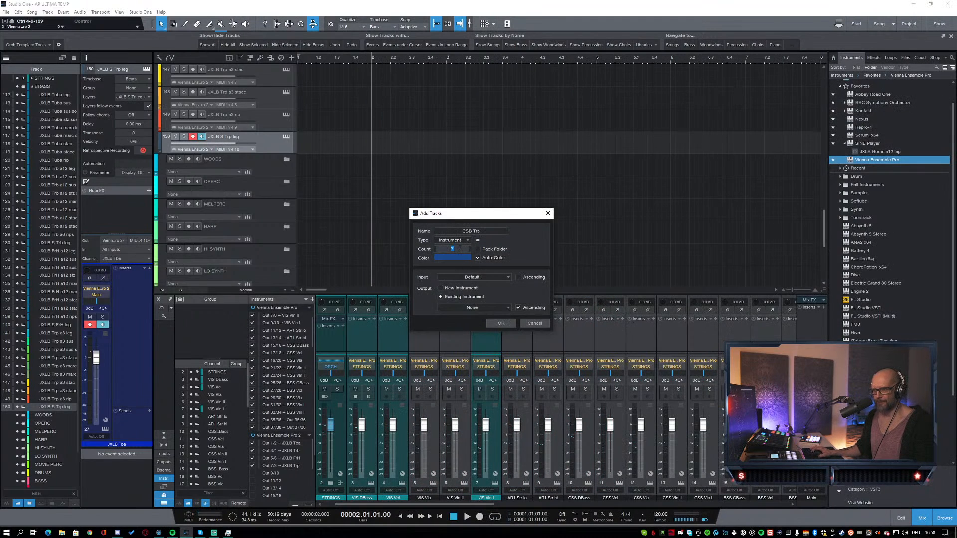
pyautogui.write('7')
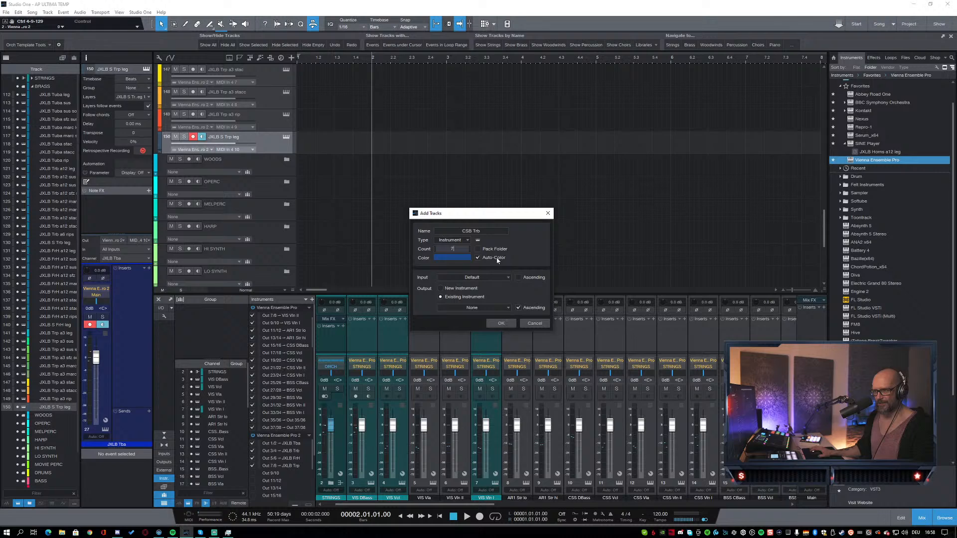
# Step: Assign the new tracks to the existing Vienna Ensemble Pro 2 instrument, ascending from MIDI In 5 1, and create them
pyautogui.click(469, 308)
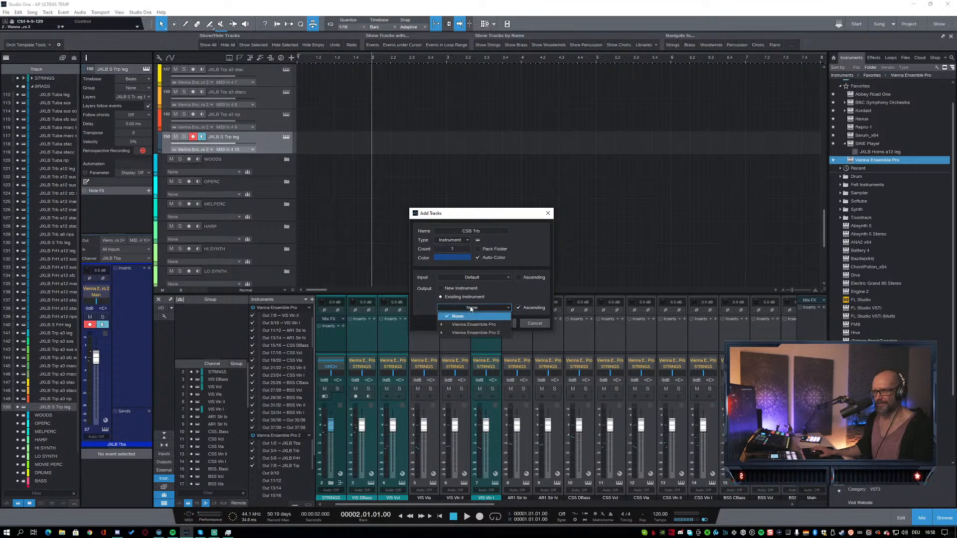
pyautogui.click(442, 332)
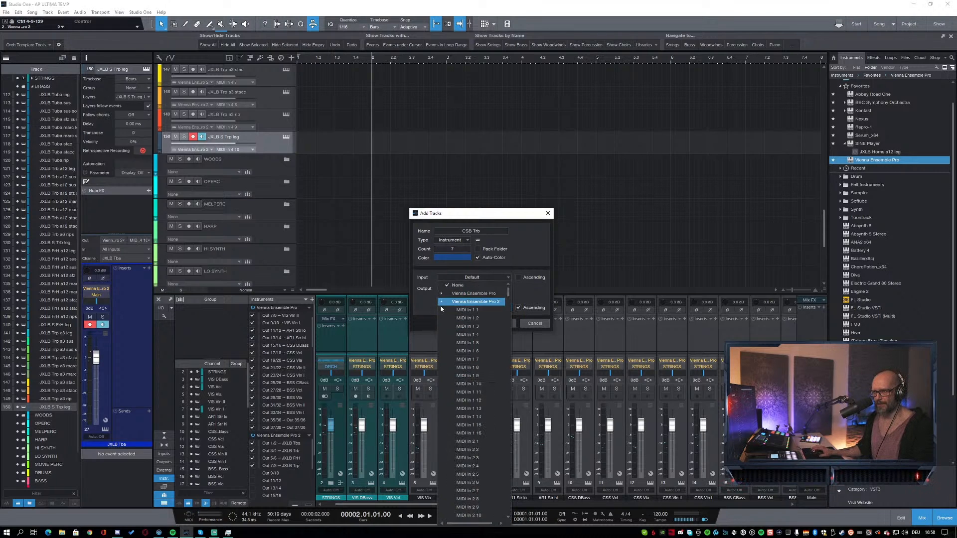
pyautogui.scroll(-8, 464, 424)
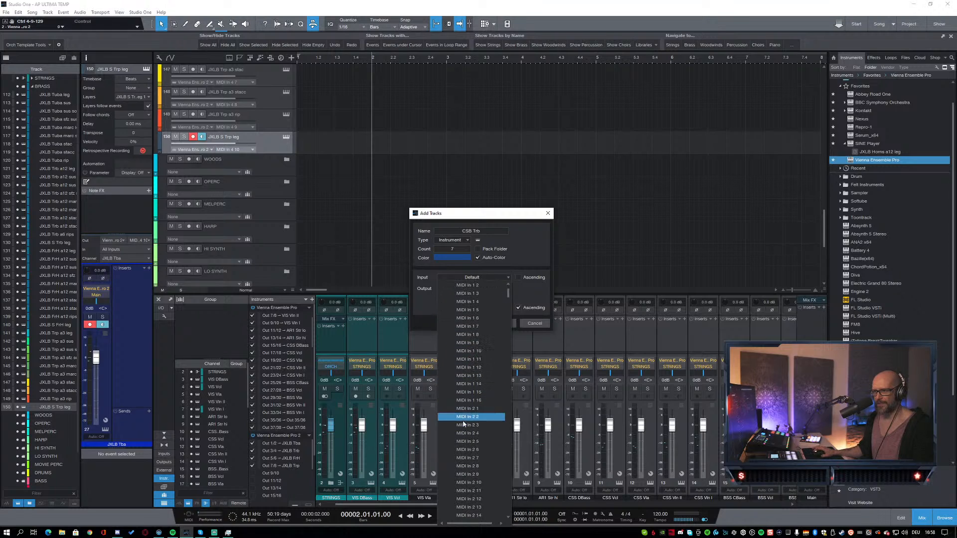
pyautogui.scroll(-8, 464, 424)
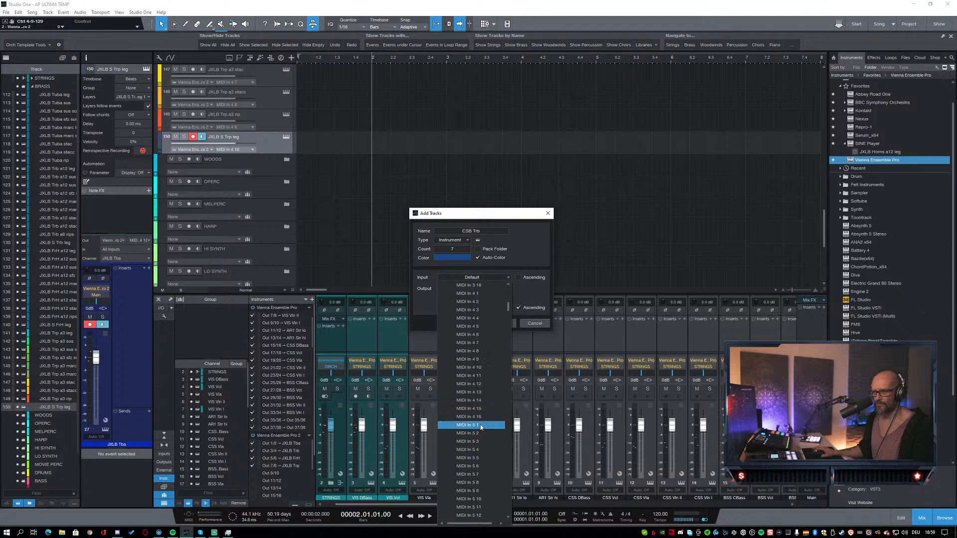
pyautogui.click(482, 425)
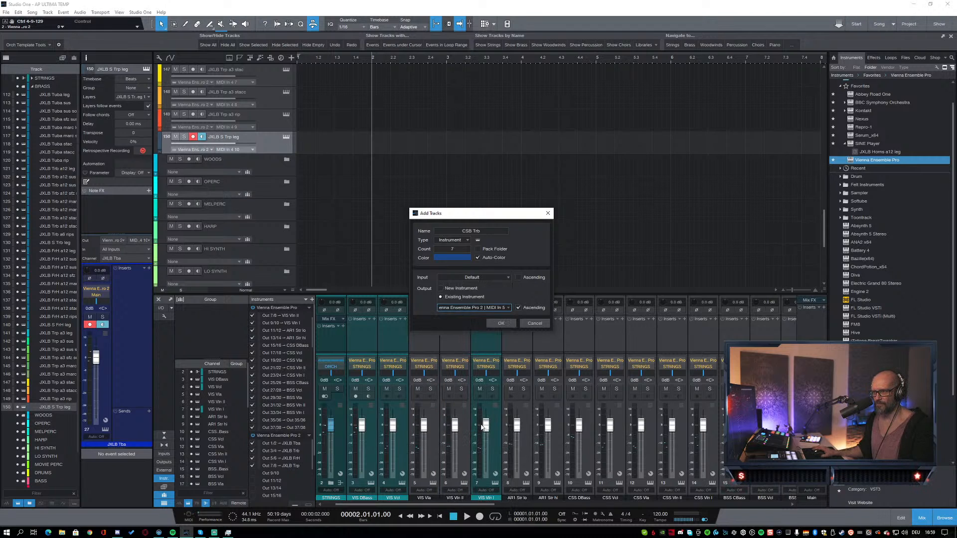
pyautogui.click(502, 324)
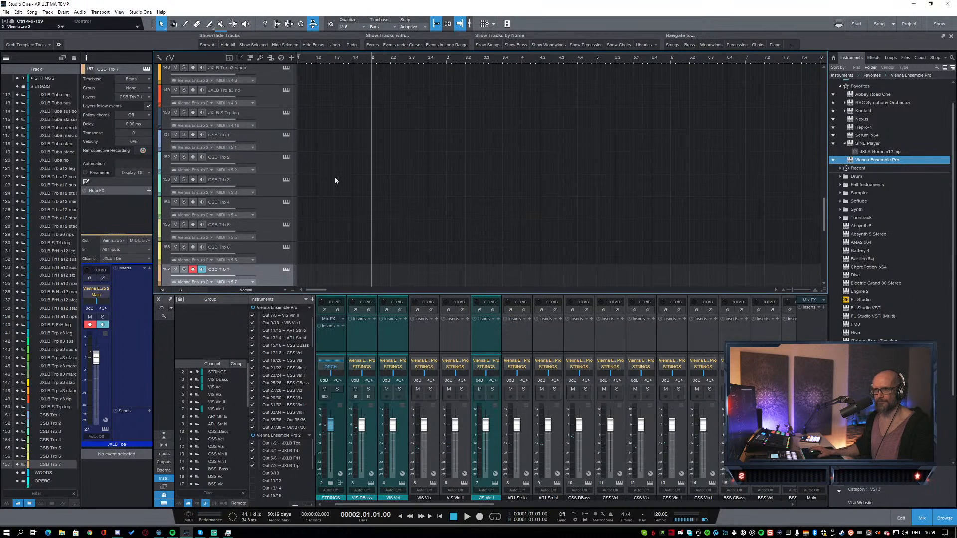
# Step: Select the CSB Trb 1 track, check the routing in Vienna Ensemble Pro and enable Vienna Ensemble Pro 2's Out 9/10 in Studio One
pyautogui.click(277, 139)
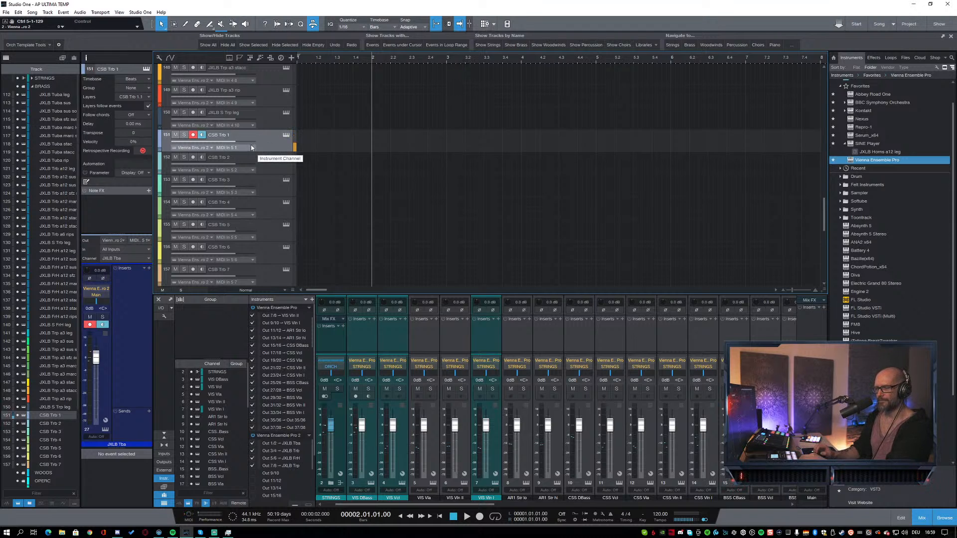
pyautogui.click(158, 532)
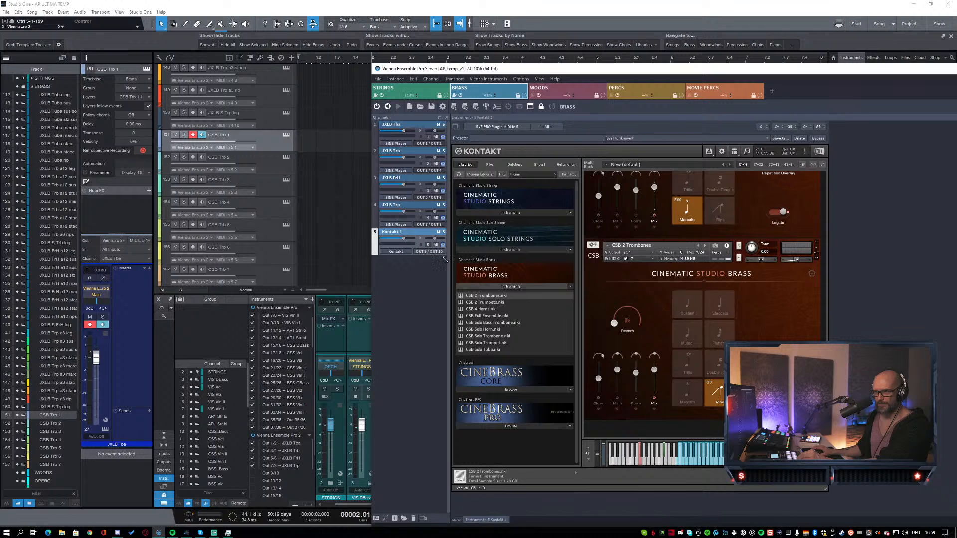
pyautogui.click(253, 474)
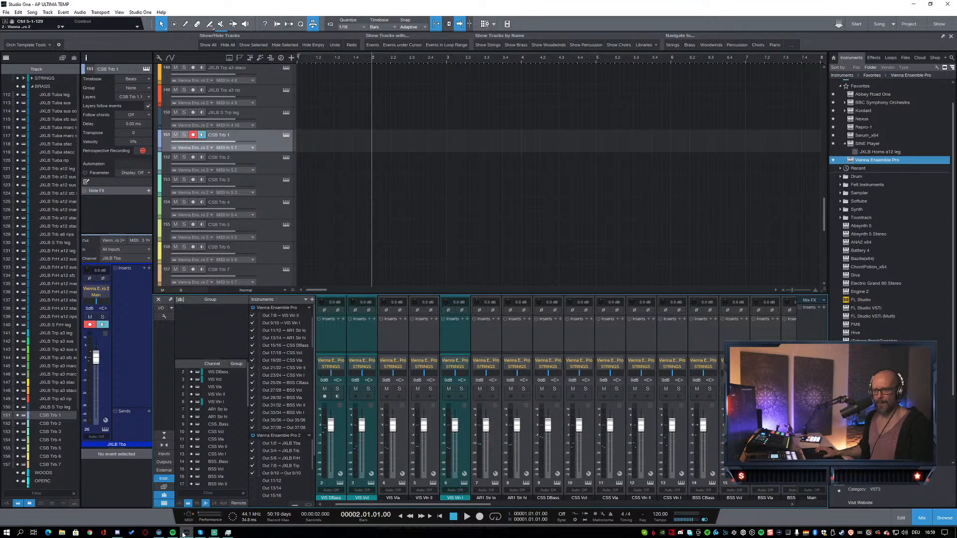
# Step: Consult the trombone articulations in Vienna Ensemble Pro and rename Studio One's CSB Trb 1 track to CSB Trb leg
pyautogui.click(158, 533)
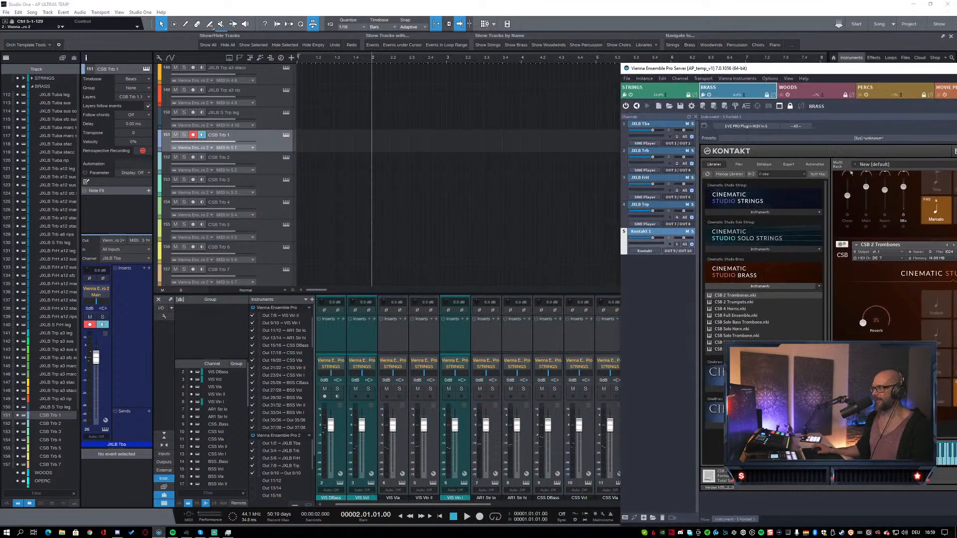
pyautogui.hotkey('alt', 'Tab')
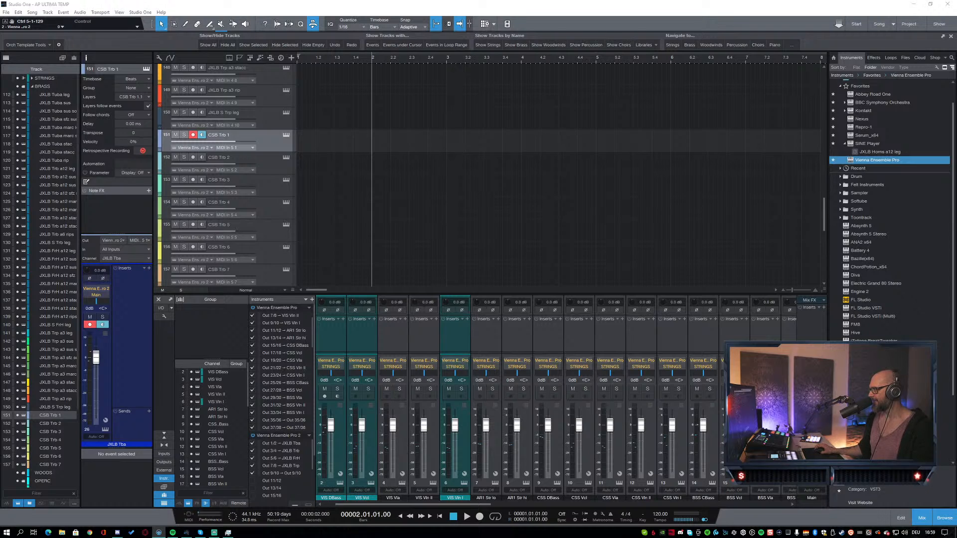
pyautogui.doubleClick(227, 135)
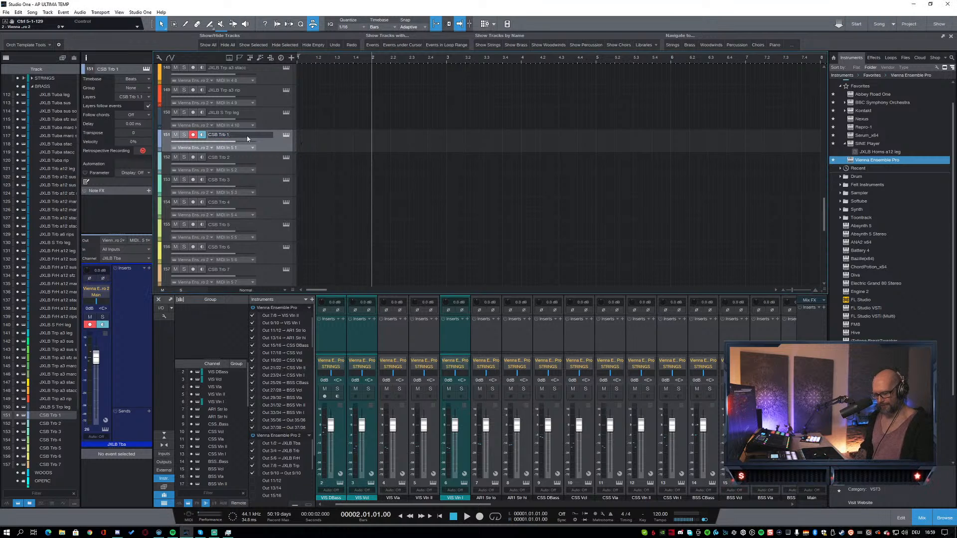
pyautogui.press('BackSpace')
pyautogui.write('leg')
pyautogui.press('Return')
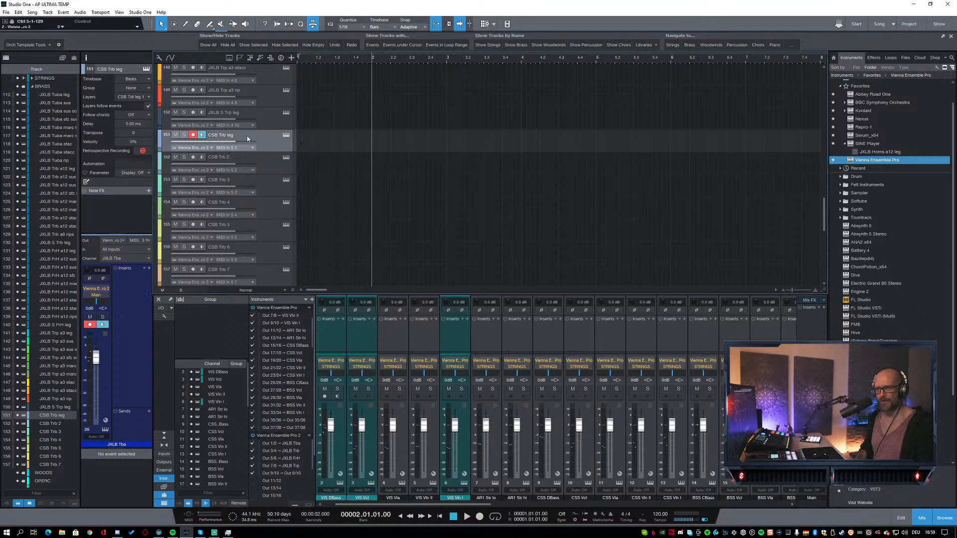
# Step: Rename the second and third CSB trombone tracks to CSB Trb stac and CSB Trb muted
pyautogui.press('Tab')
pyautogui.press('BackSpace')
pyautogui.write('stac')
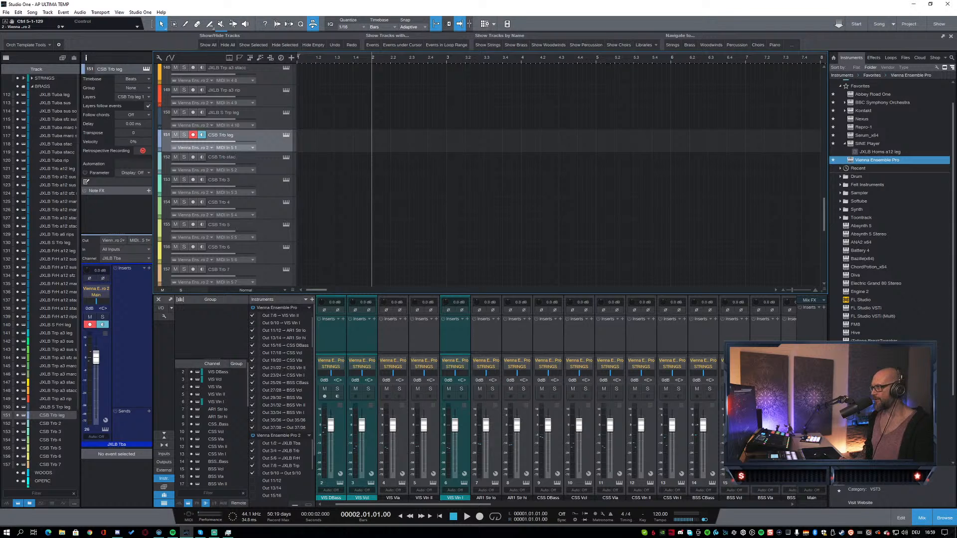
pyautogui.press('Tab')
pyautogui.press('BackSpace')
pyautogui.write('m')
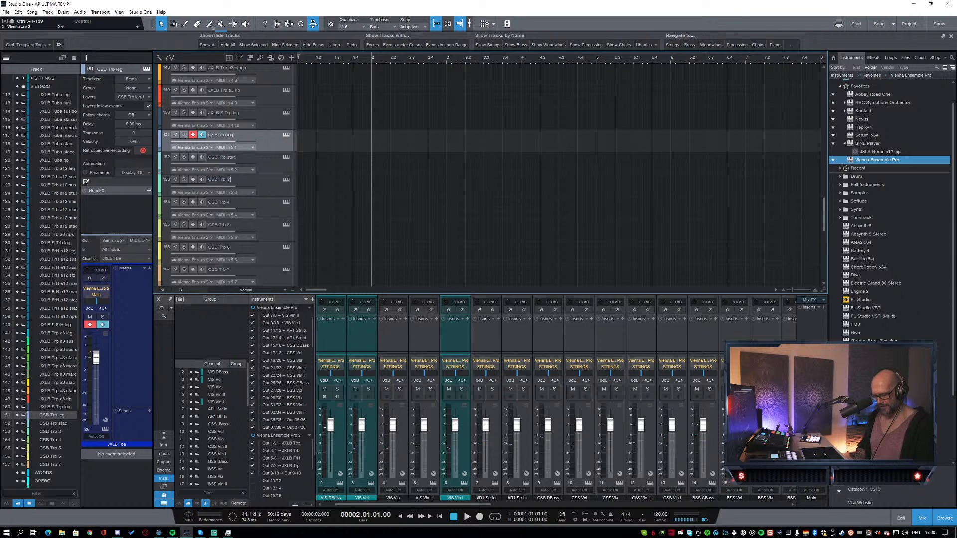
pyautogui.write('uted')
pyautogui.press('Return')
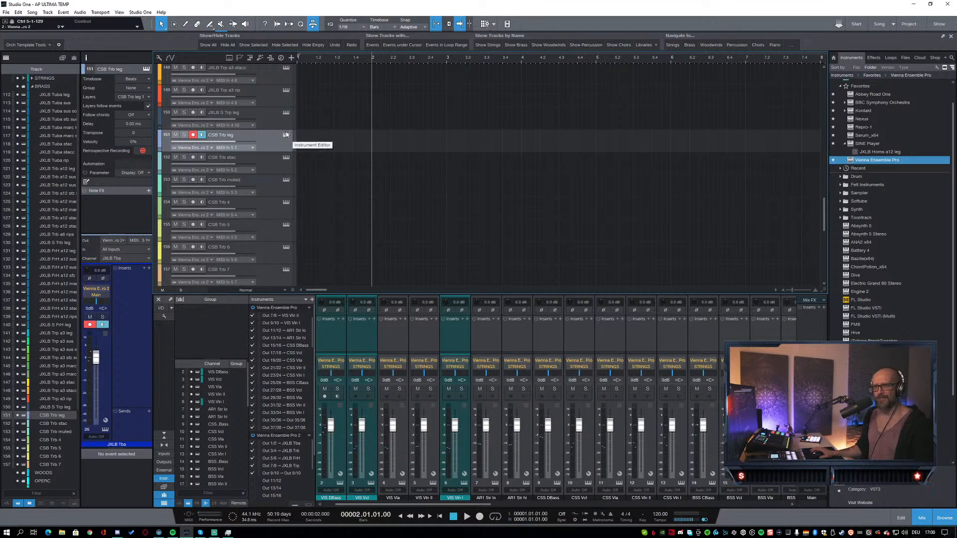
# Step: Consult Vienna Ensemble Pro for the fourth trombone articulation and rename the CSB Trb 4 track to CSB Trb flutter
pyautogui.click(268, 189)
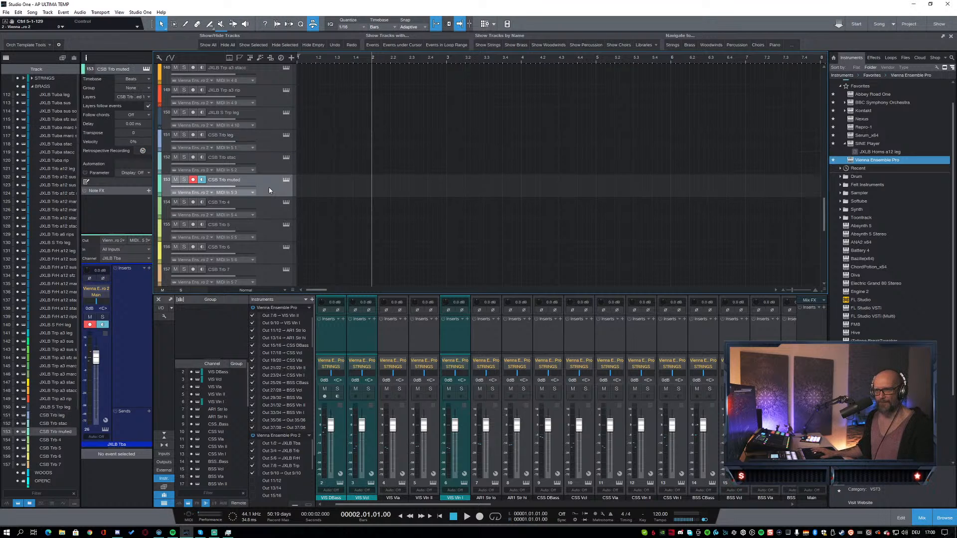
pyautogui.click(267, 209)
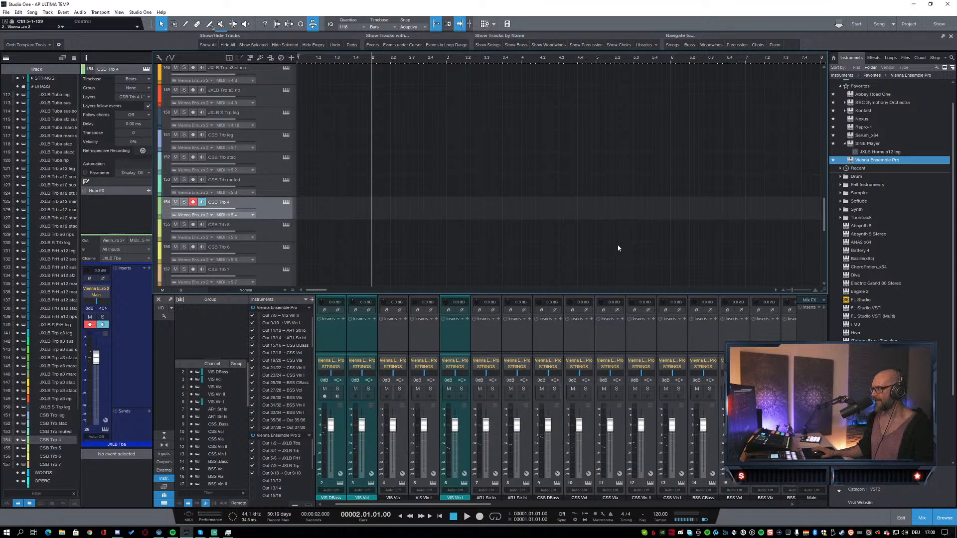
pyautogui.hotkey('alt', 'Tab')
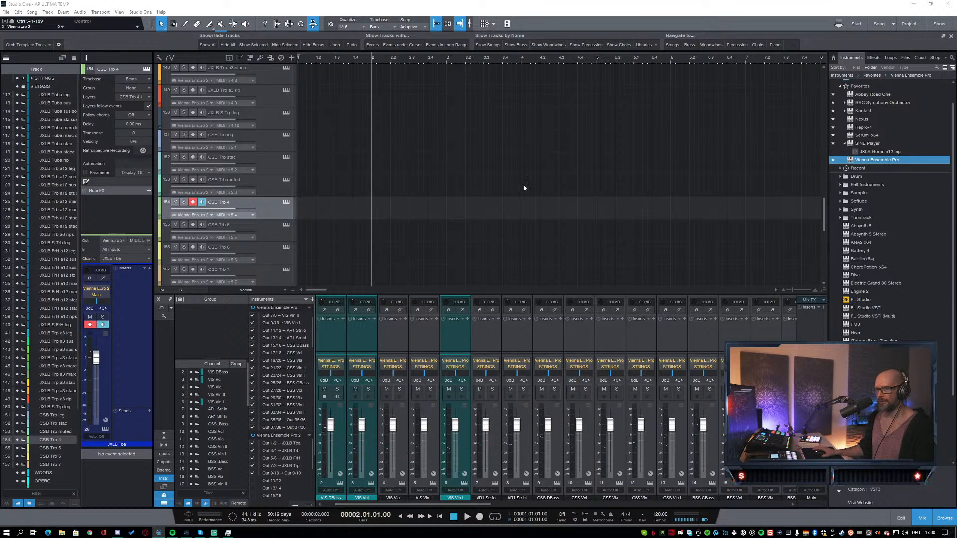
pyautogui.click(226, 202)
pyautogui.doubleClick(234, 204)
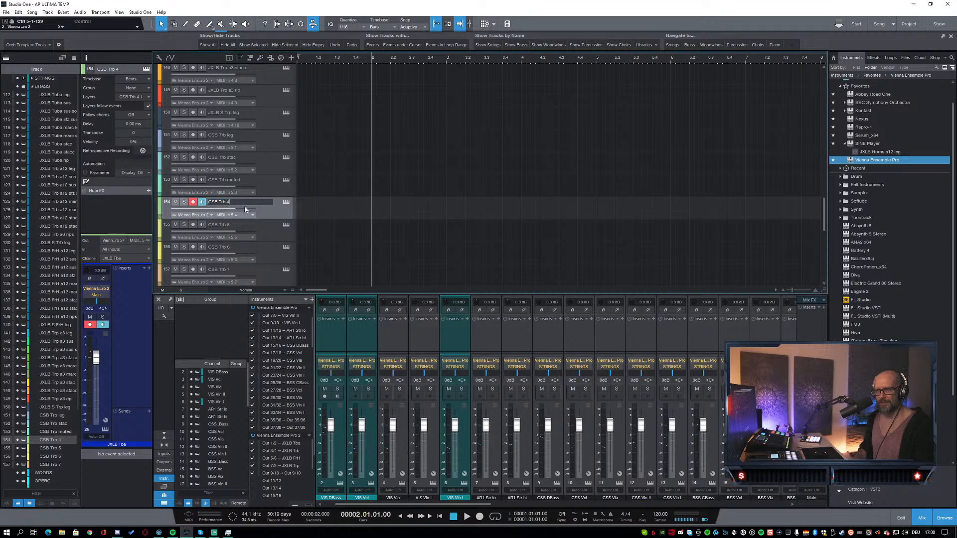
pyautogui.press('BackSpace')
pyautogui.write('flutter')
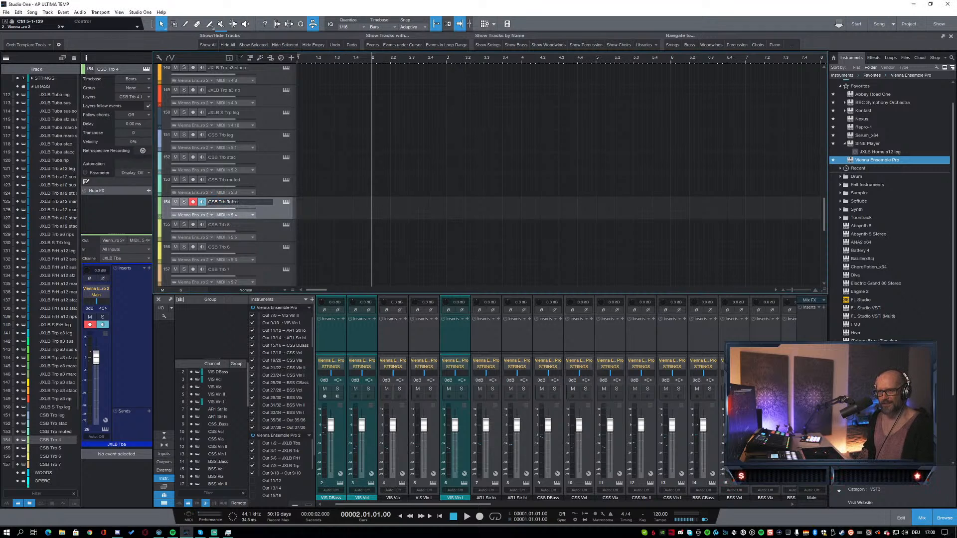
# Step: Rename the fifth and sixth CSB trombone tracks to CSB Trb double tong and CSB Trb marc
pyautogui.press('Tab')
pyautogui.write('CSB Trb dou')
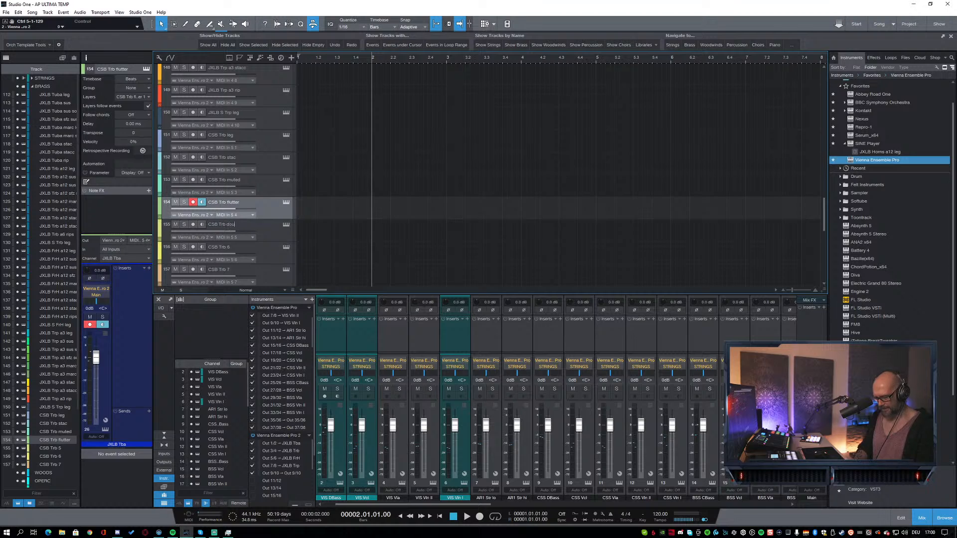
pyautogui.write('ble tong')
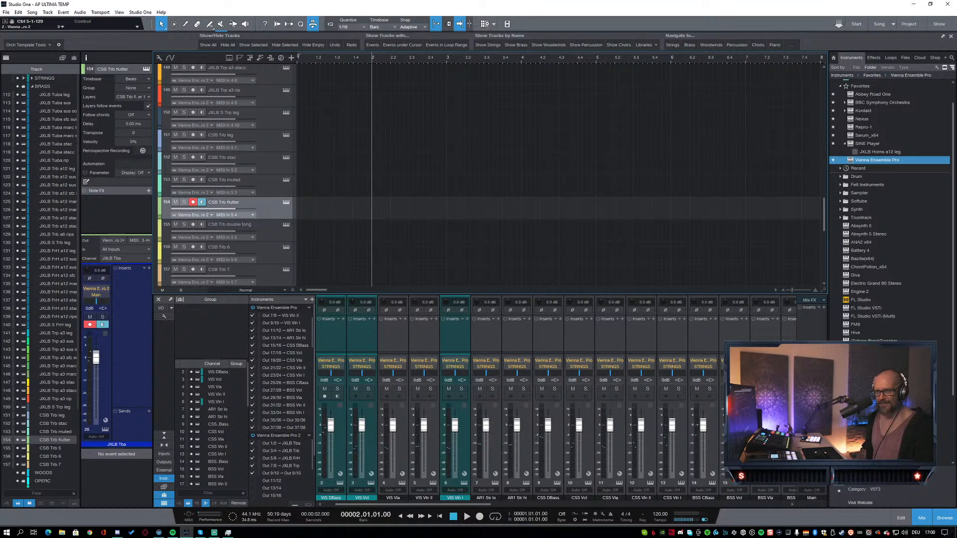
pyautogui.press('Tab')
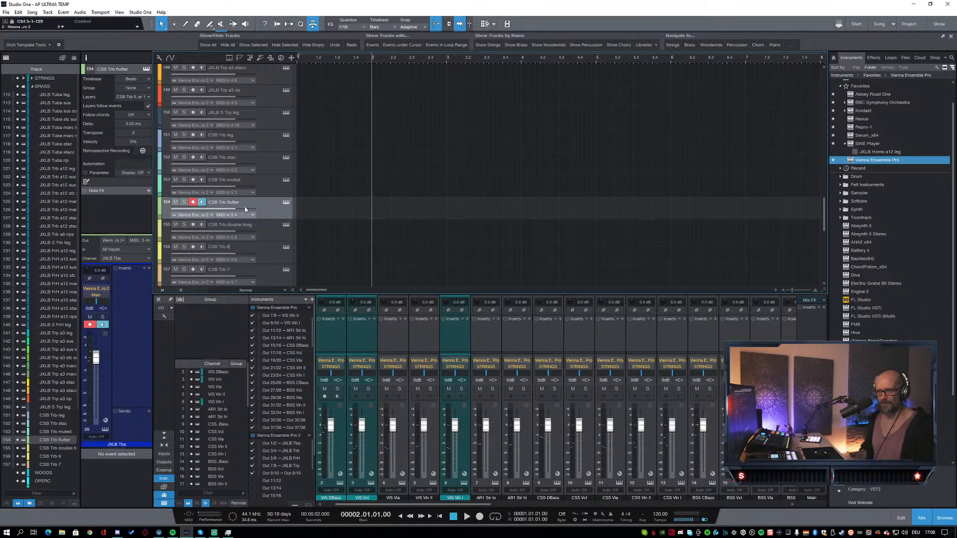
pyautogui.write('marc')
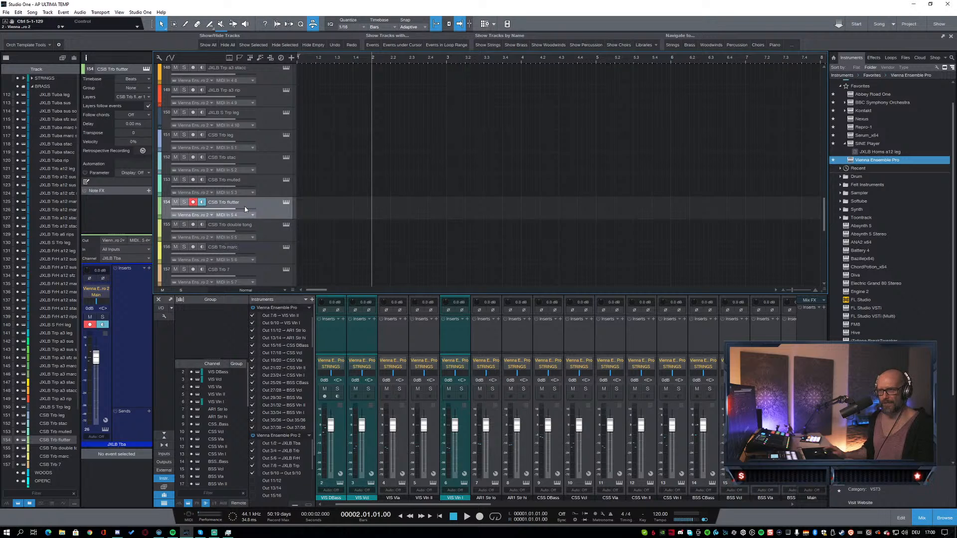
pyautogui.click(264, 255)
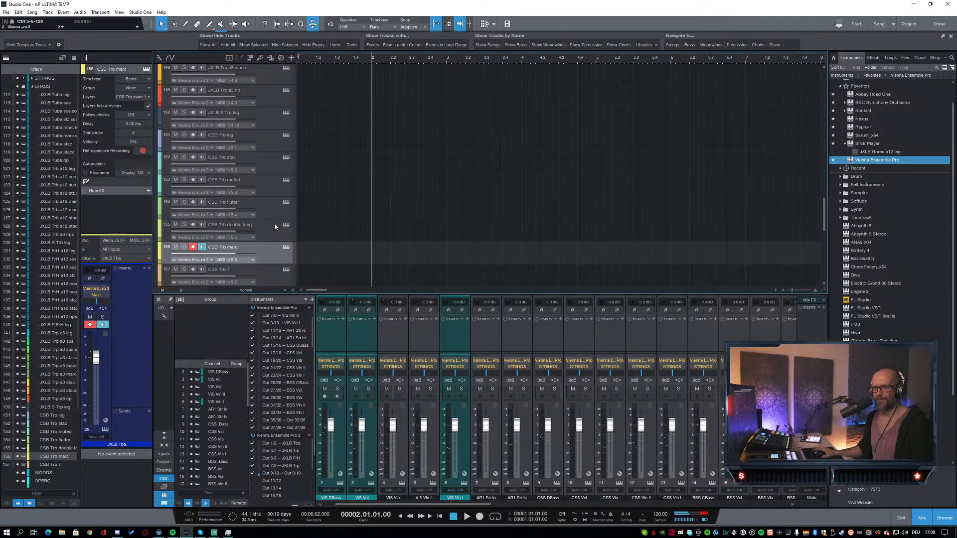
# Step: Rename the last CSB trombone track, CSB Trb 7, to CSB Trb rip
pyautogui.scroll(-1, 387, 244)
pyautogui.click(242, 250)
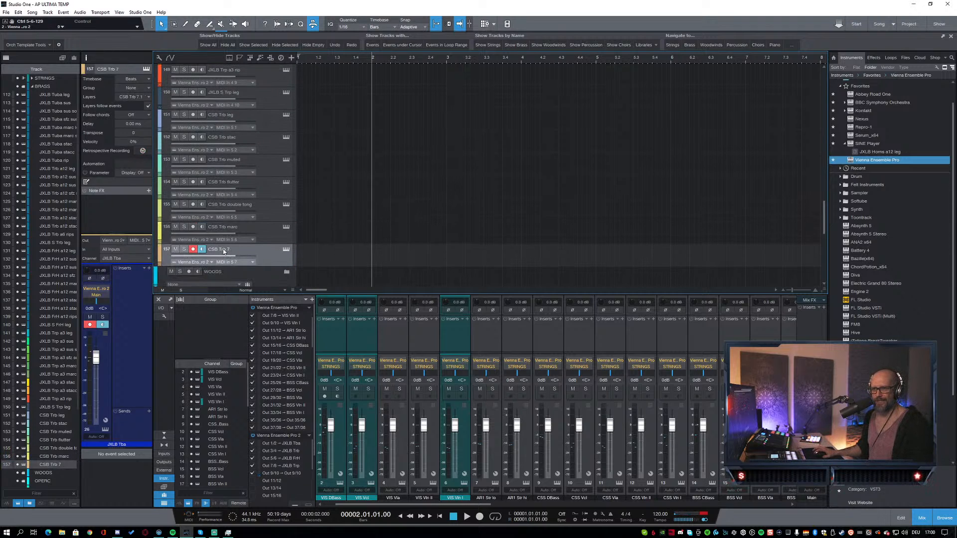
pyautogui.doubleClick(224, 251)
pyautogui.press('BackSpace')
pyautogui.write('r')
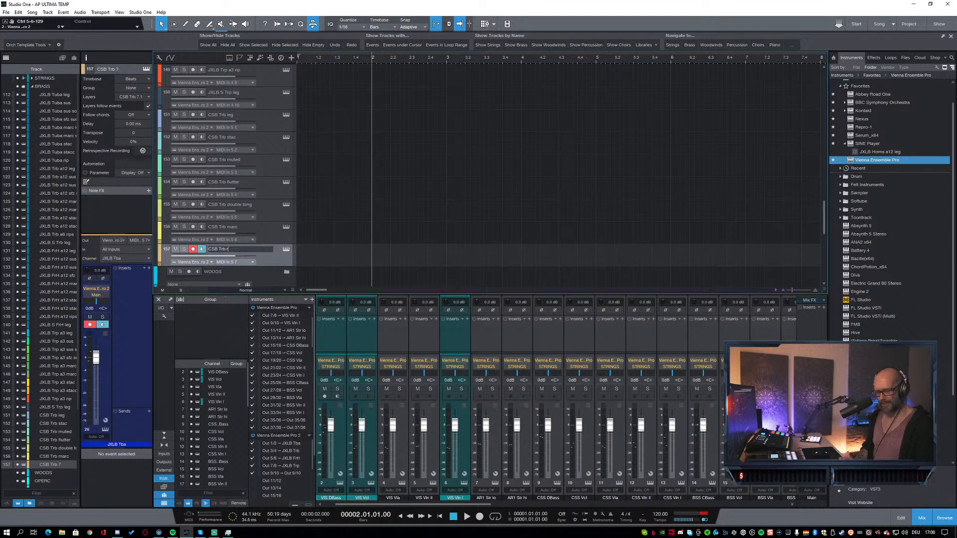
pyautogui.write('ip')
pyautogui.press('Return')
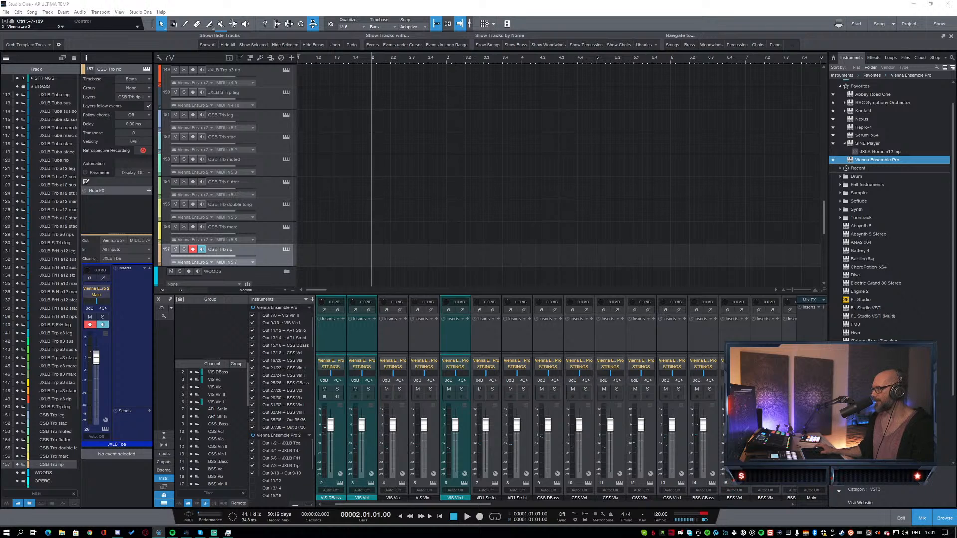
# Step: Switch to Vienna Ensemble Pro, save the project, and rename the Kontakt 1 channel in BRASS to CSB Trb
pyautogui.hotkey('alt', 'Tab')
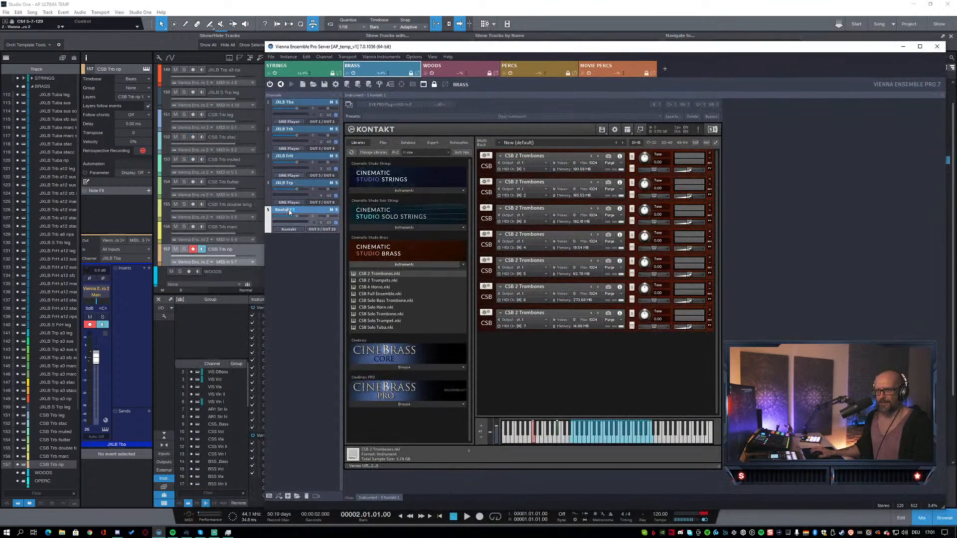
pyautogui.hotkey('ctrl', 's')
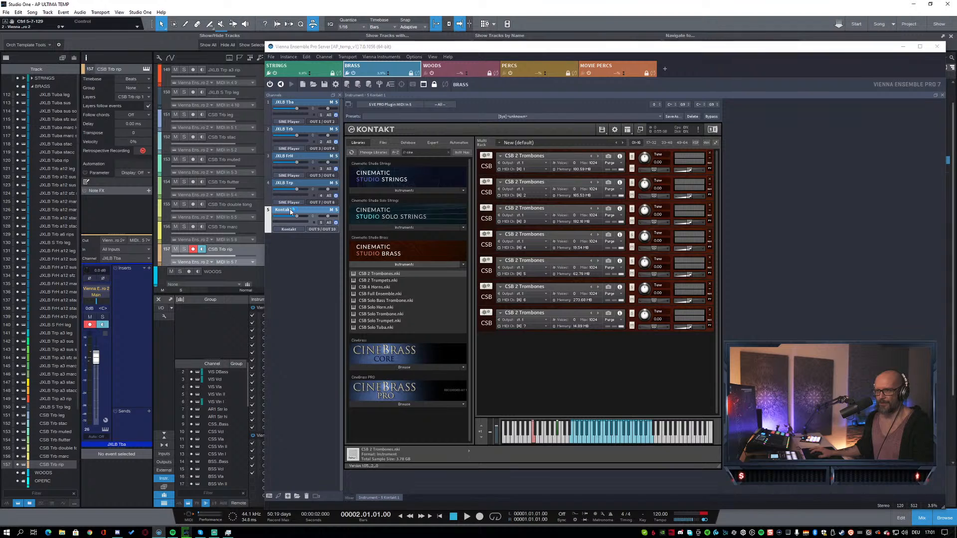
pyautogui.doubleClick(289, 209)
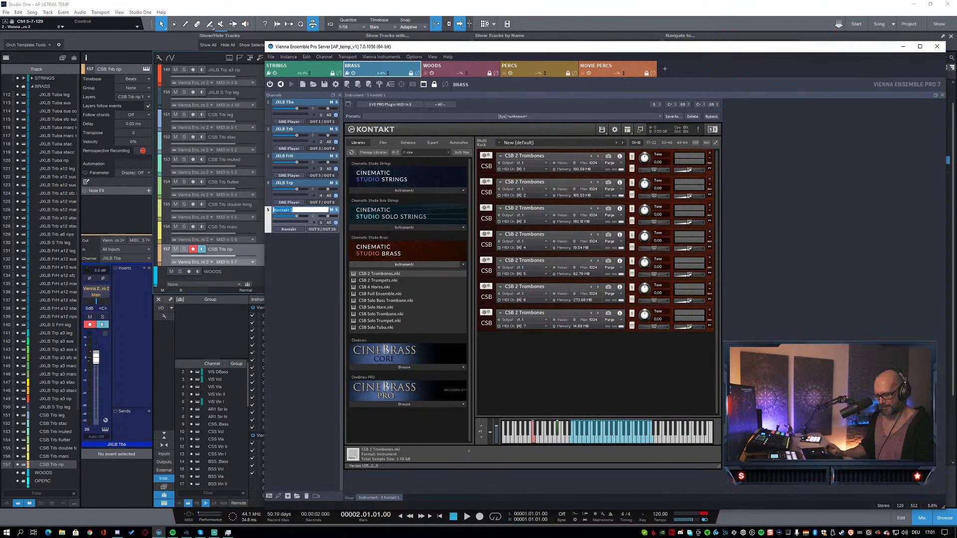
pyautogui.press('BackSpace')
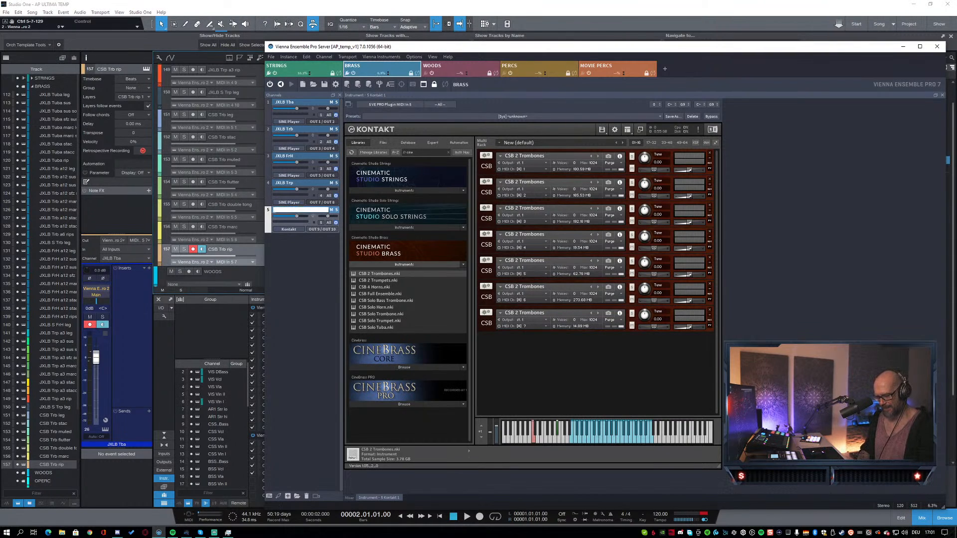
pyautogui.write('CSB')
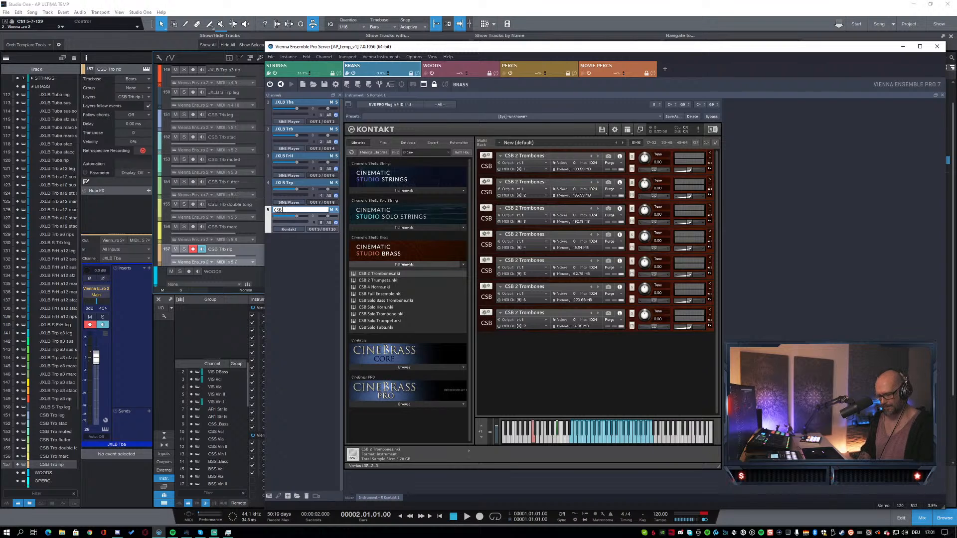
pyautogui.write(' R')
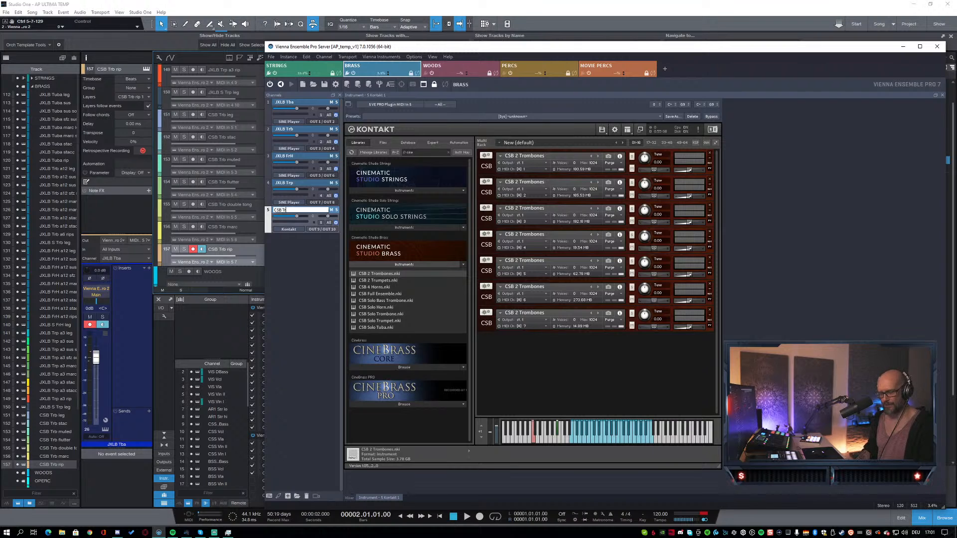
pyautogui.write('rb')
pyautogui.press('Return')
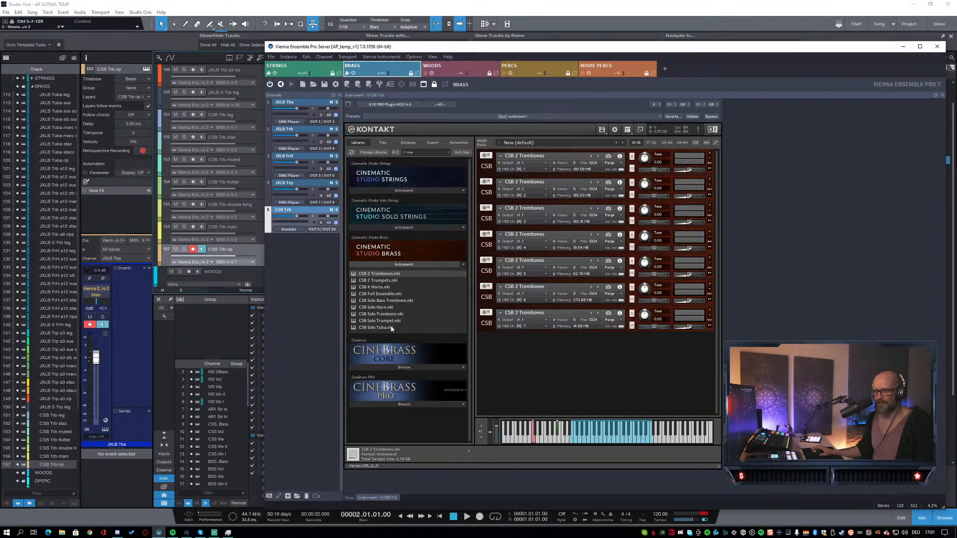
# Step: Add a new stereo Kontakt channel below CSB Trb in the BRASS instance and route its output to OUT 11 / OUT 12
pyautogui.click(382, 301)
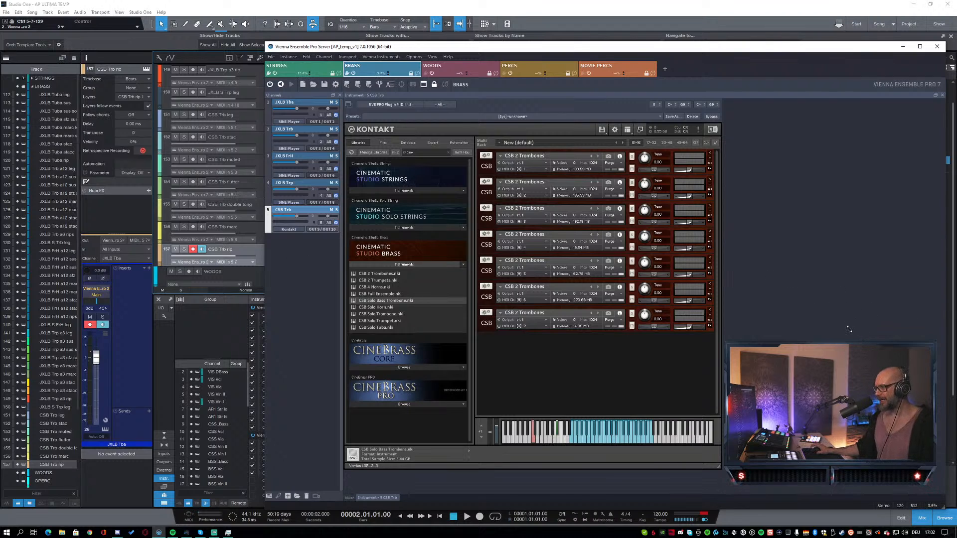
pyautogui.moveTo(618, 46); pyautogui.dragTo(589, 41)
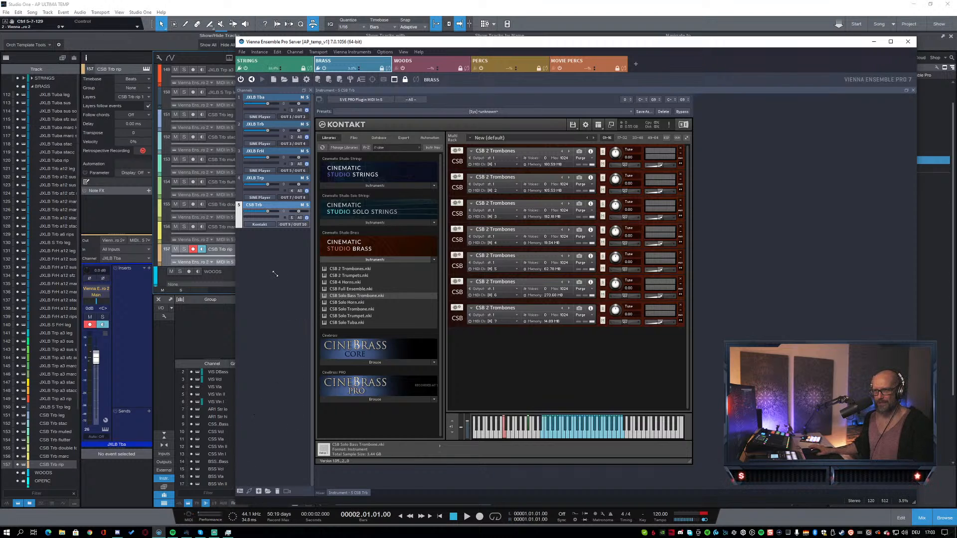
pyautogui.click(240, 491)
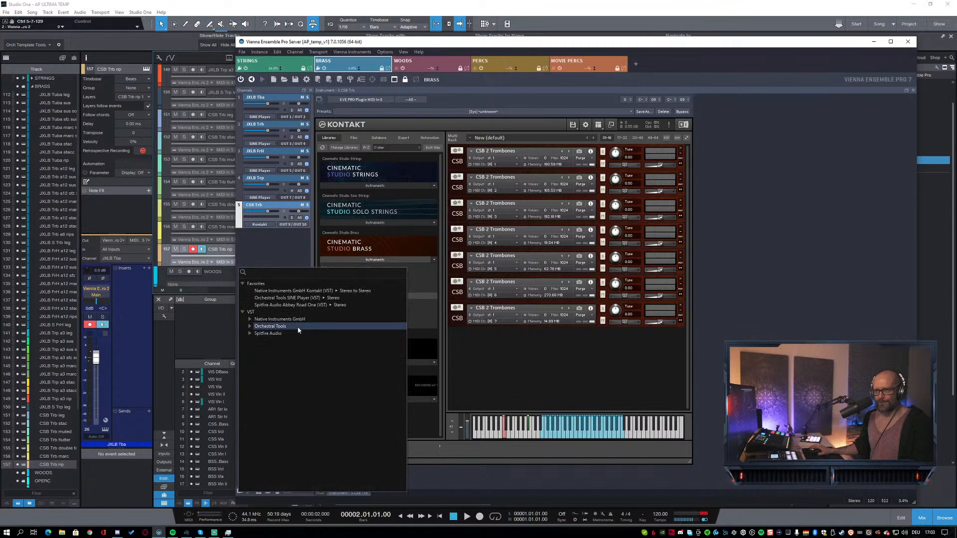
pyautogui.click(290, 291)
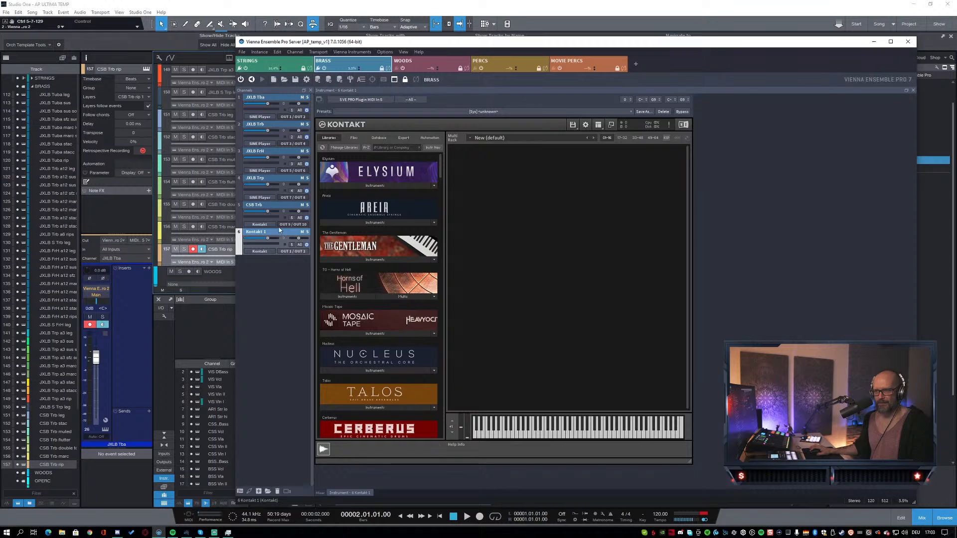
pyautogui.moveTo(279, 230); pyautogui.dragTo(276, 206)
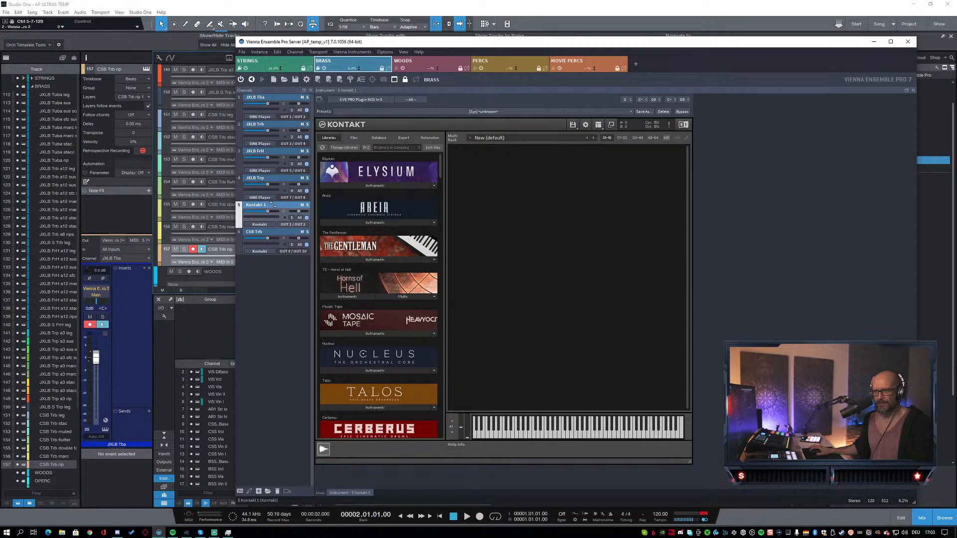
pyautogui.moveTo(272, 205); pyautogui.dragTo(269, 273)
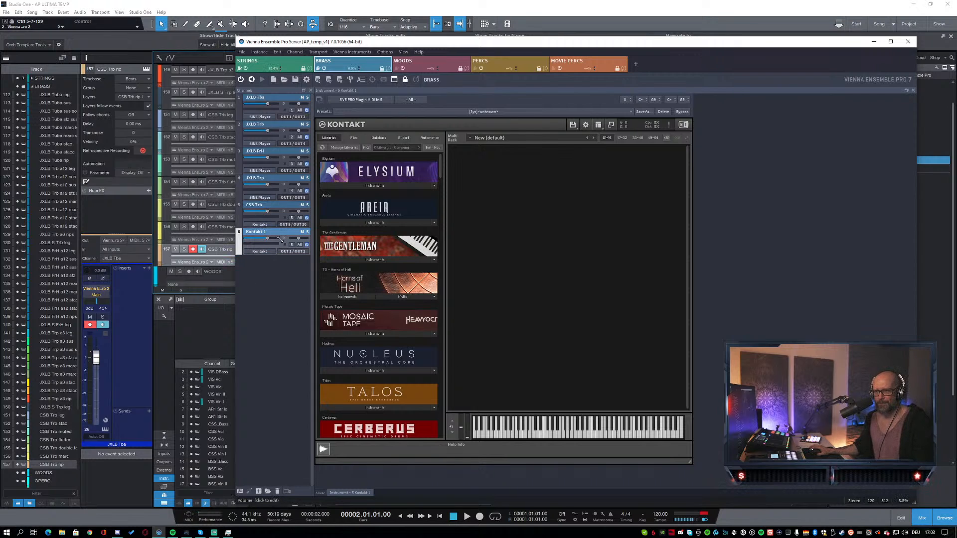
pyautogui.click(305, 252)
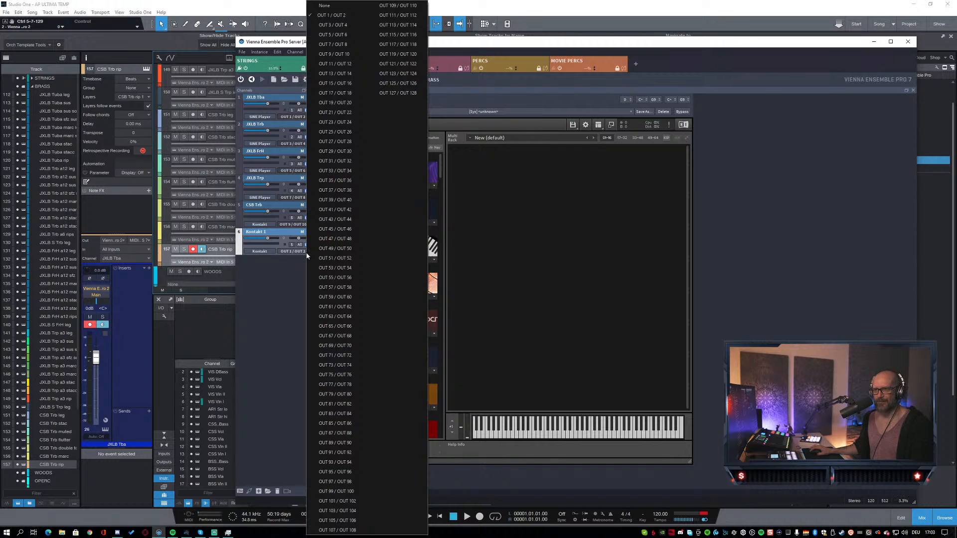
pyautogui.click(336, 64)
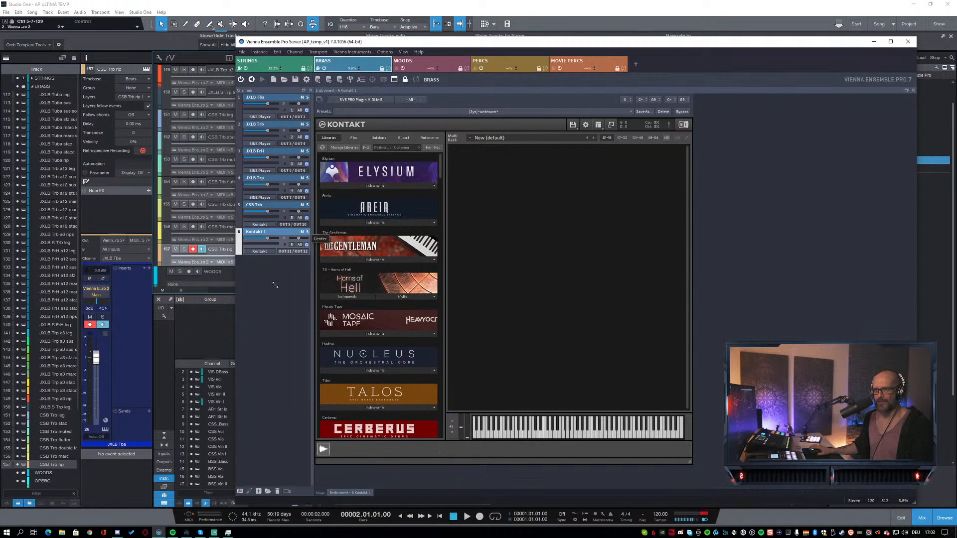
# Step: Rename the new Kontakt channel to CSB Tba
pyautogui.doubleClick(262, 233)
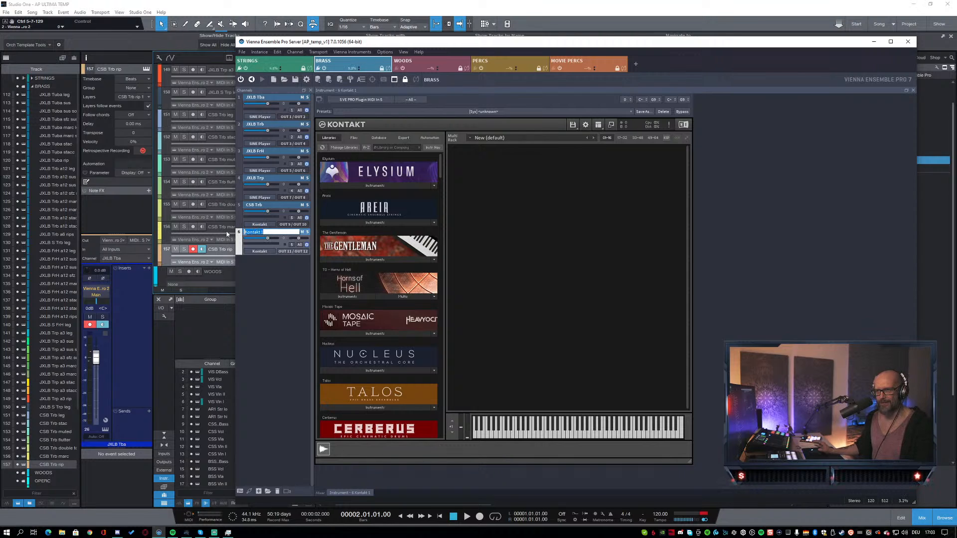
pyautogui.write('C')
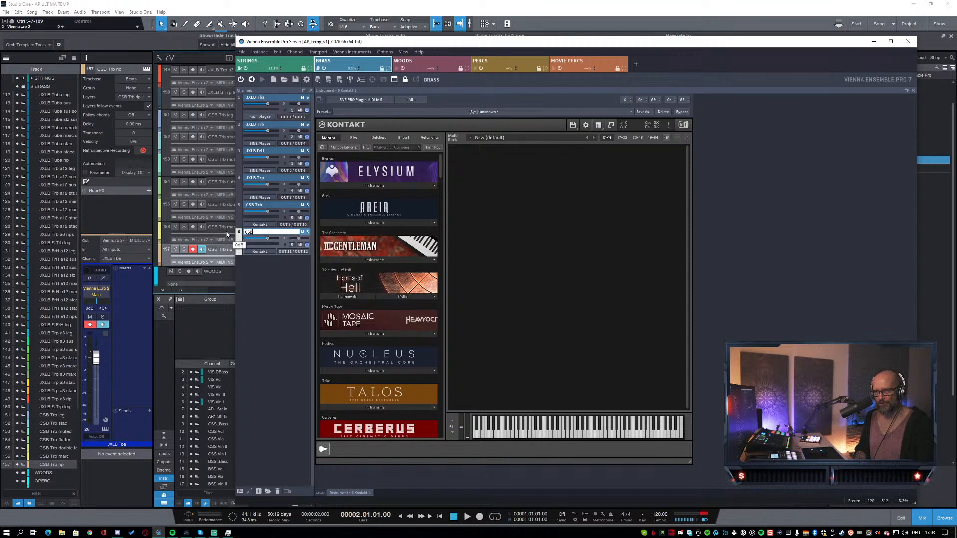
pyautogui.write('SB Tba')
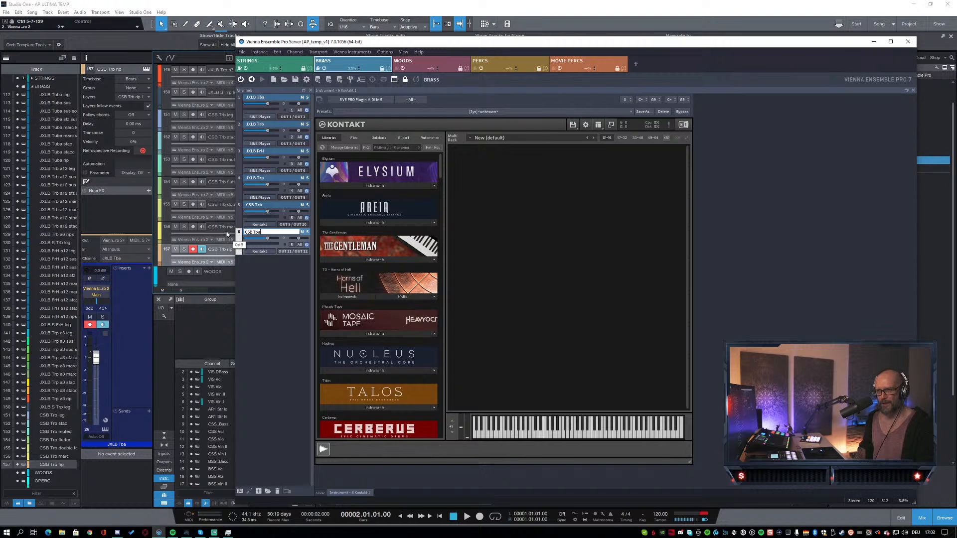
pyautogui.press('Return')
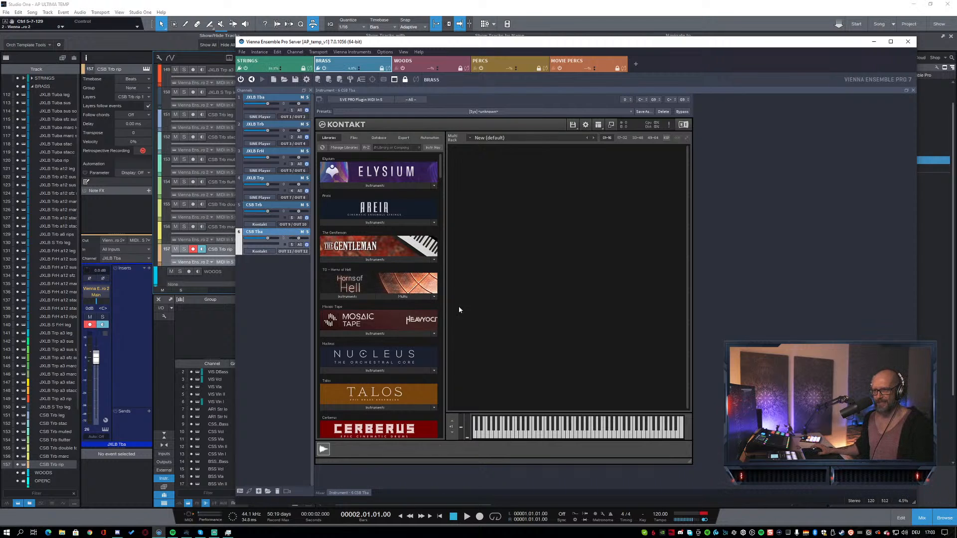
# Step: Filter the Kontakt libraries by "cine" and load CSB Solo Tuba from Cinematic Studio Brass into the empty rack
pyautogui.click(404, 148)
pyautogui.write('cine')
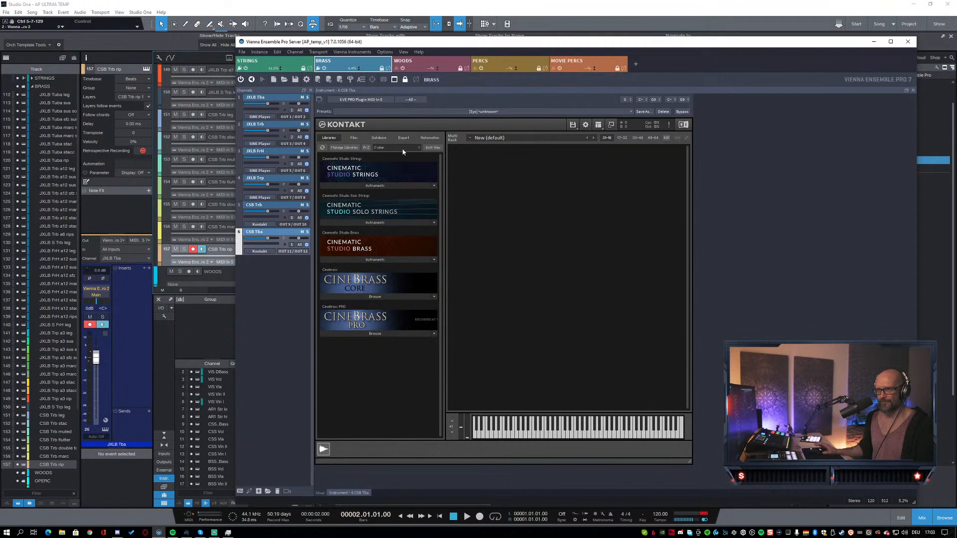
pyautogui.click(362, 259)
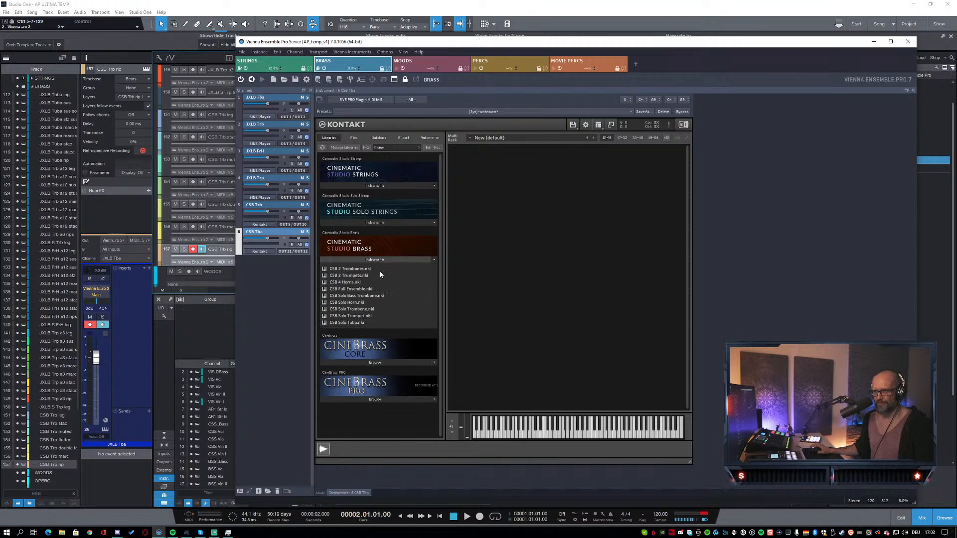
pyautogui.moveTo(348, 323); pyautogui.dragTo(499, 264)
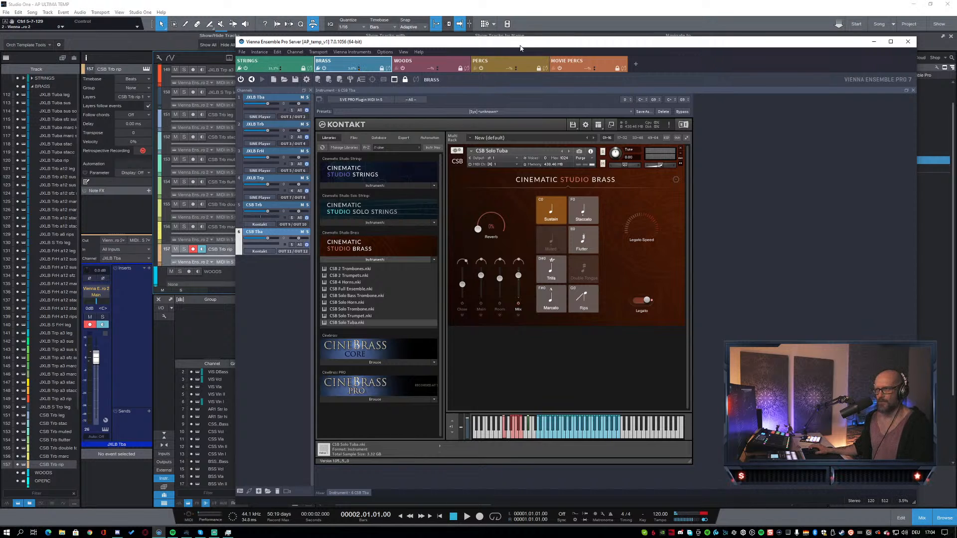
# Step: Enable Out 11/12 of the BRASS instance in Studio One and return to Vienna Ensemble Pro to audition the tuba
pyautogui.moveTo(432, 41); pyautogui.dragTo(468, 37)
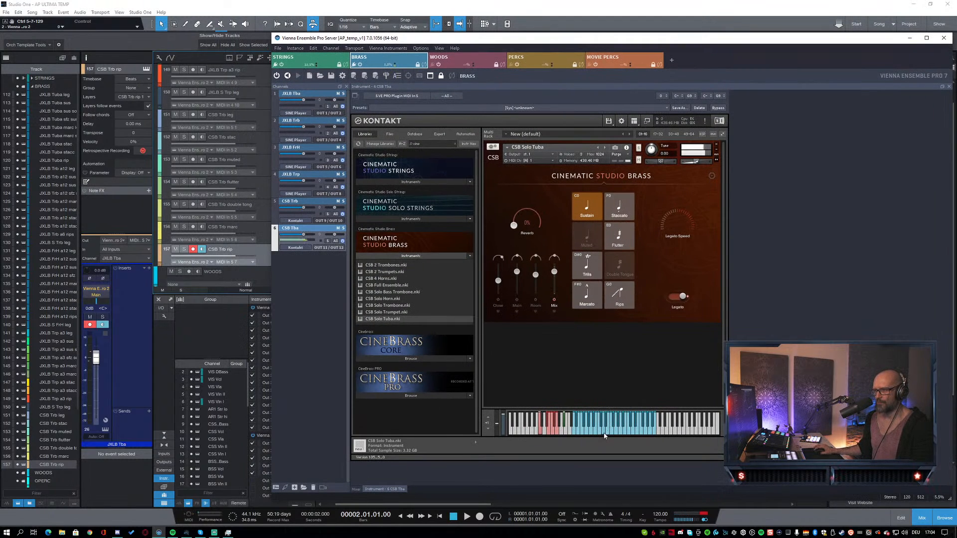
pyautogui.click(207, 324)
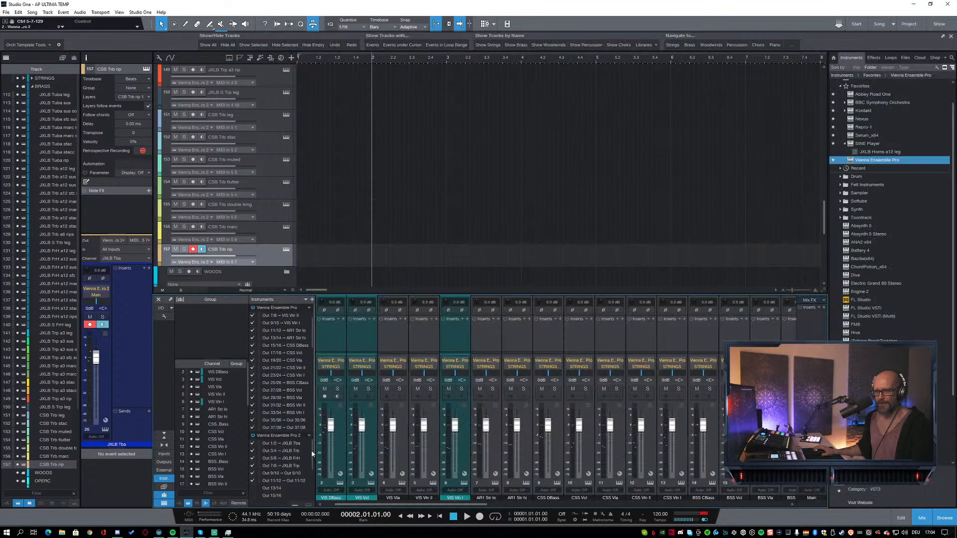
pyautogui.click(158, 532)
pyautogui.click(598, 427)
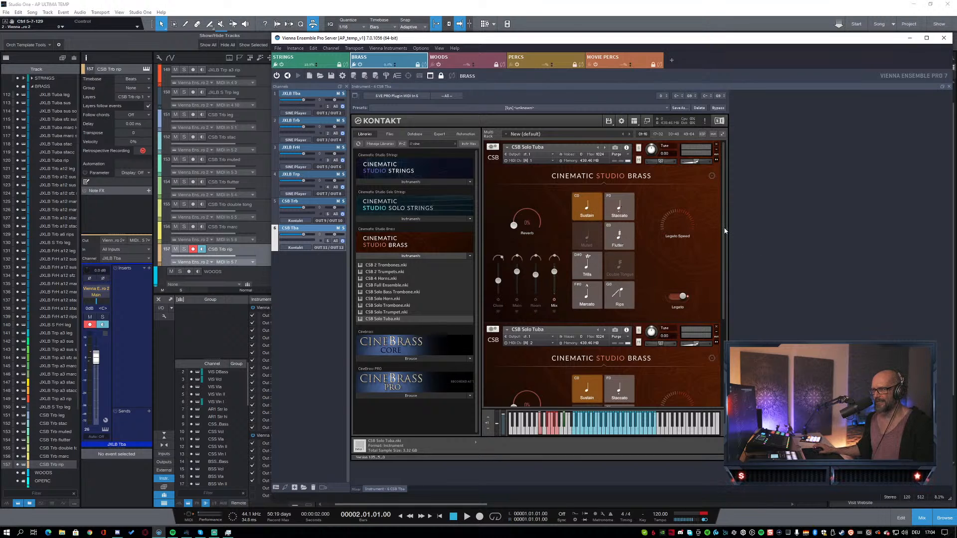
# Step: Load further copies of CSB Solo Tuba below the existing ones in the CSB Tba Kontakt rack, up to six instruments
pyautogui.moveTo(725, 287); pyautogui.dragTo(674, 391)
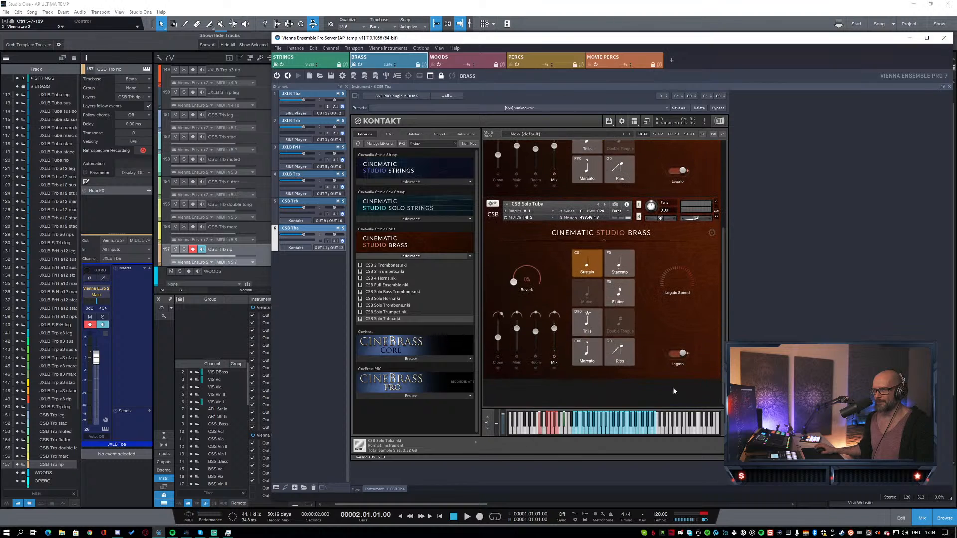
pyautogui.moveTo(389, 320); pyautogui.dragTo(552, 393)
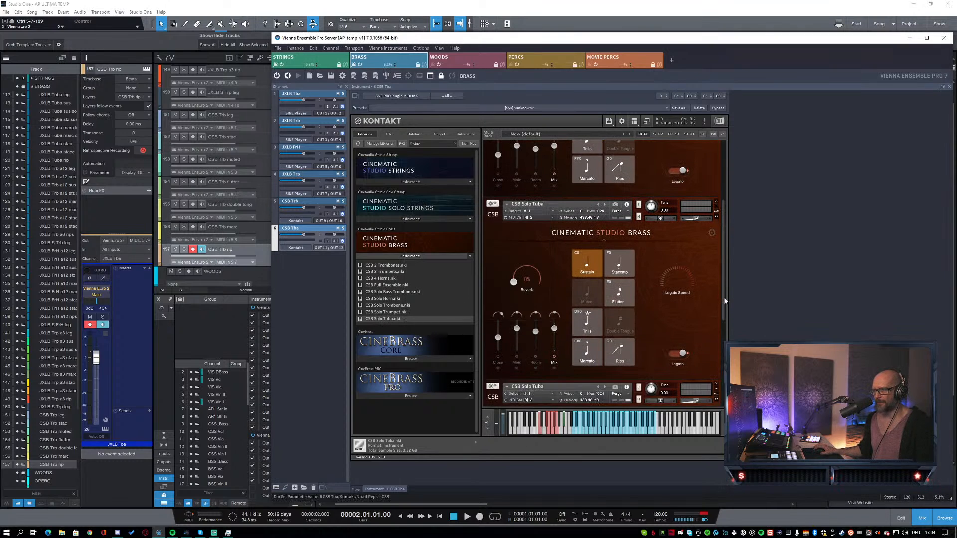
pyautogui.moveTo(724, 301); pyautogui.dragTo(724, 391)
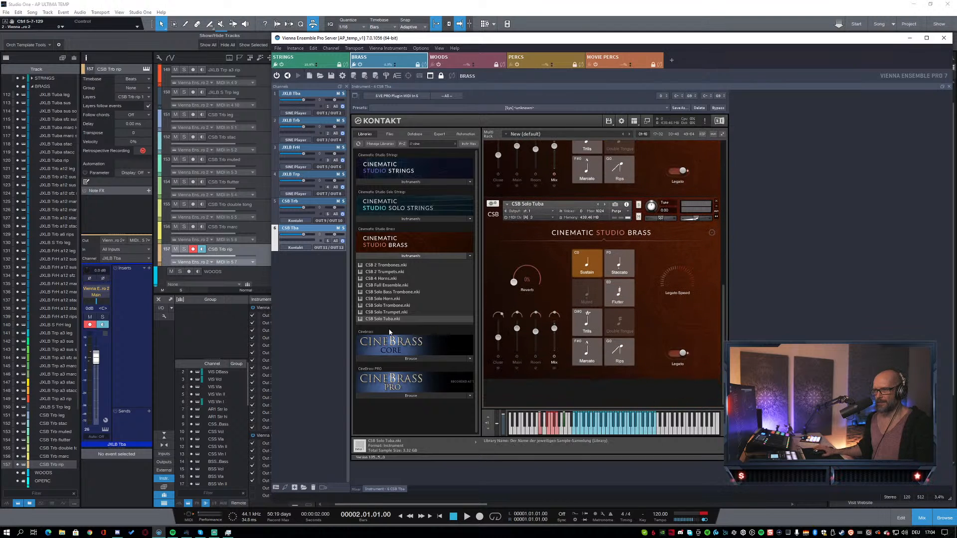
pyautogui.moveTo(388, 319); pyautogui.dragTo(389, 320)
pyautogui.moveTo(569, 391); pyautogui.dragTo(571, 392)
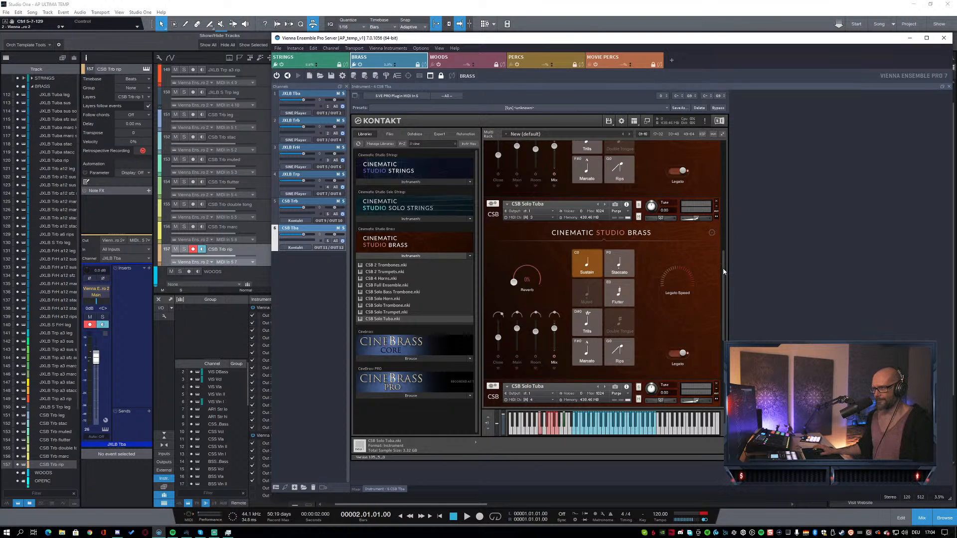
pyautogui.scroll(5, 726, 182)
pyautogui.scroll(-5, 726, 181)
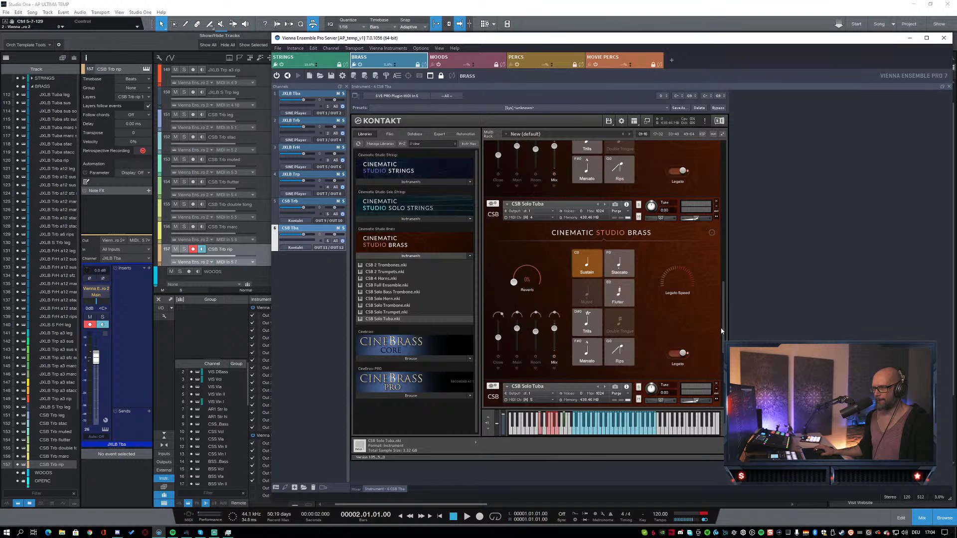
pyautogui.scroll(-5, 724, 325)
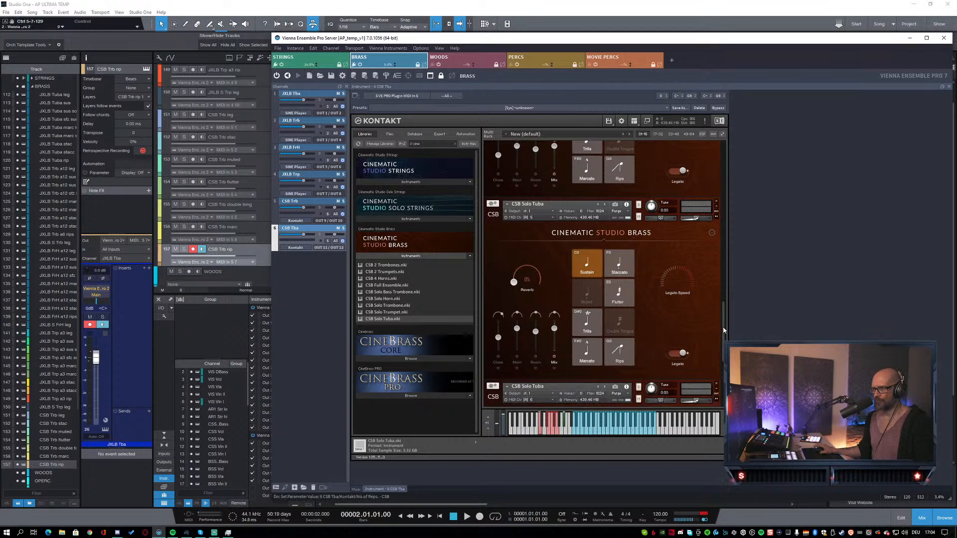
# Step: Purge unused articulations in the last two CSB Solo Tuba instruments, keeping only Marcato in the fifth and only Rips in the sixth
pyautogui.scroll(-3, 724, 334)
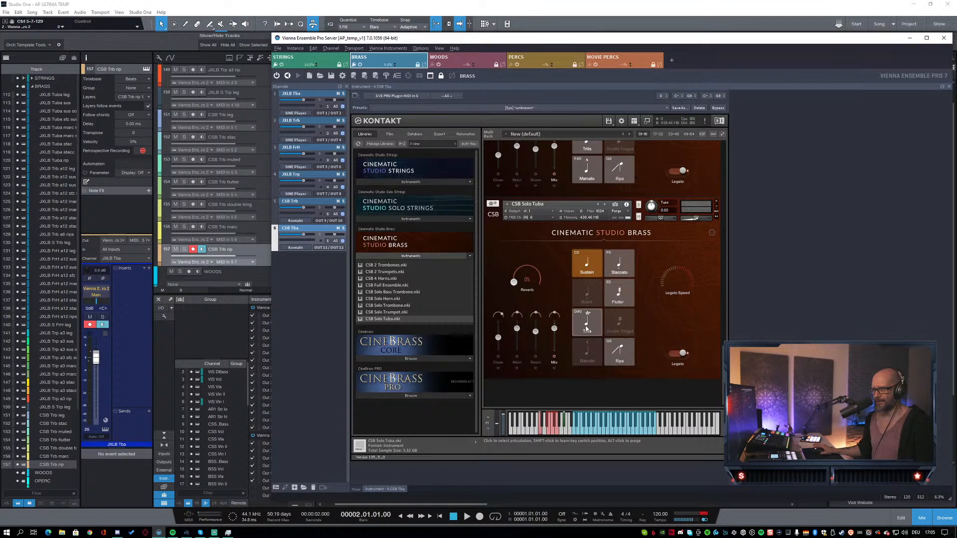
pyautogui.scroll(3, 648, 315)
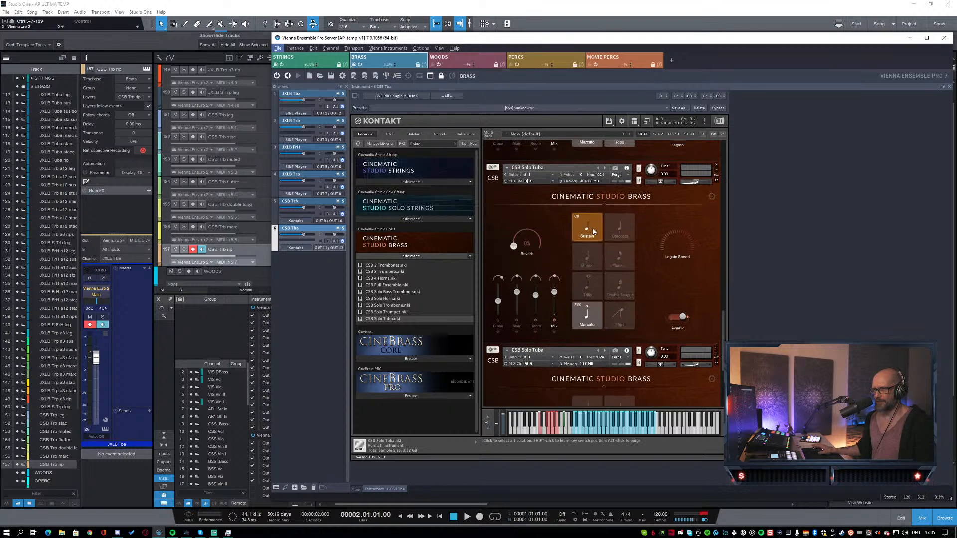
pyautogui.scroll(-2, 725, 335)
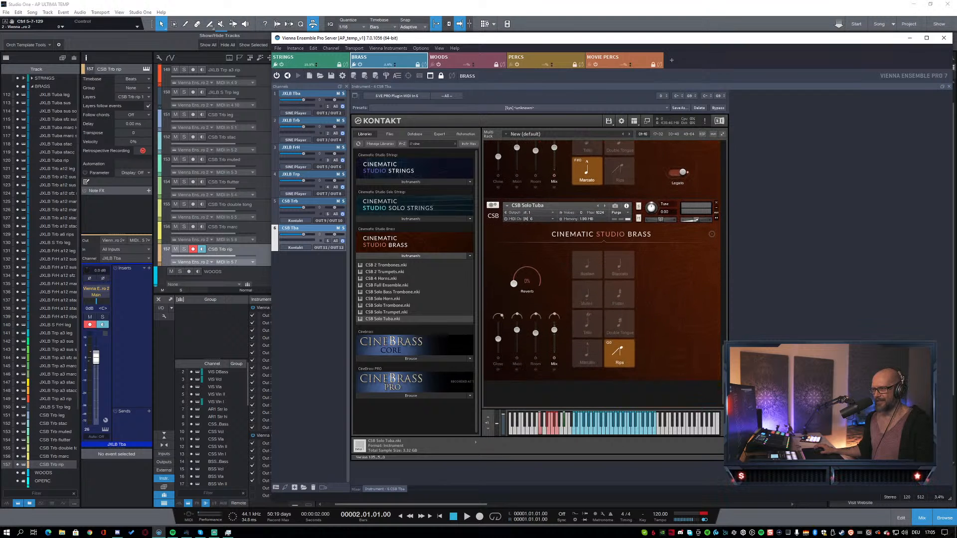
# Step: Reduce the first four CSB Solo Tuba instruments to one articulation each: Sustain, Staccato, Flutter and Trills in rack order
pyautogui.scroll(2, 698, 304)
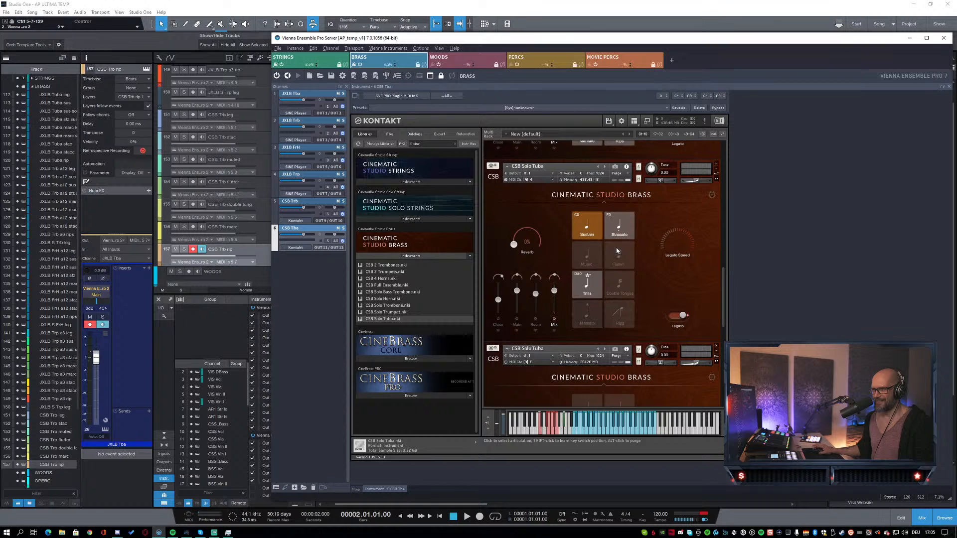
pyautogui.scroll(-6, 726, 273)
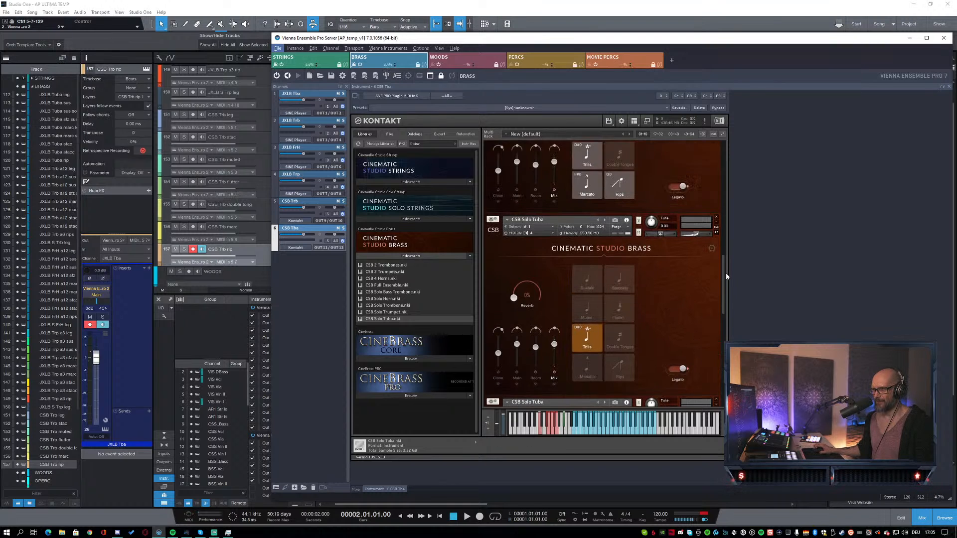
pyautogui.scroll(12, 726, 331)
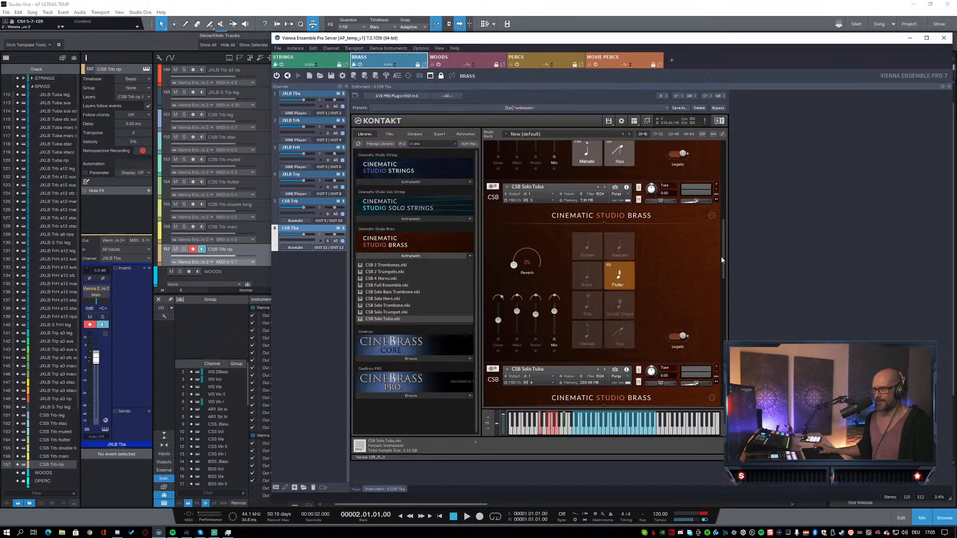
pyautogui.scroll(6, 657, 240)
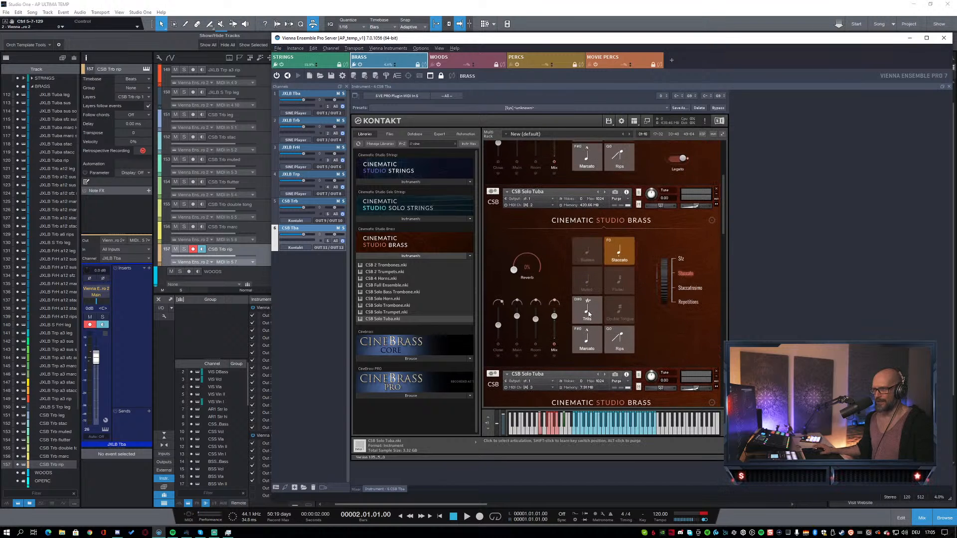
pyautogui.scroll(6, 725, 241)
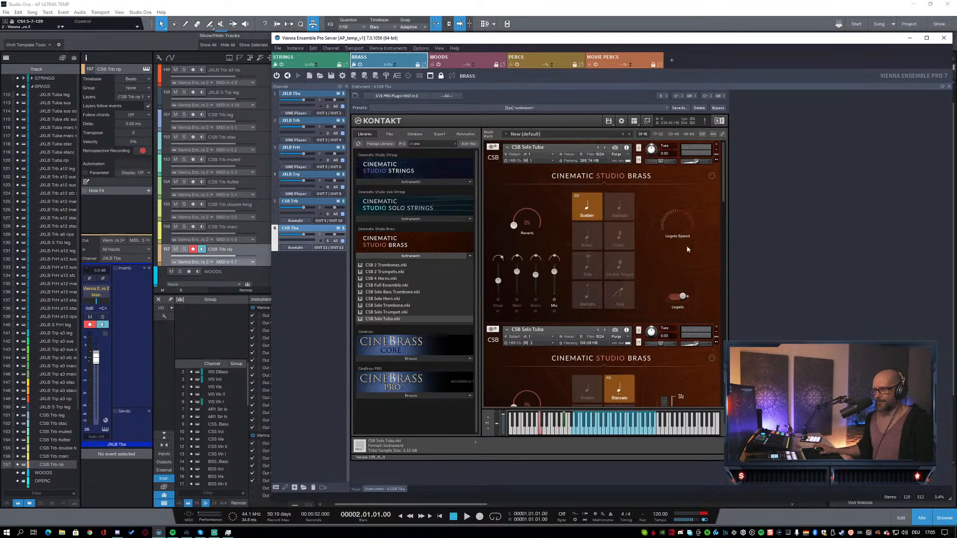
# Step: Set the MIDI input port of the CSB Tba channel to VE PRO Plugin MIDI In 6
pyautogui.click(493, 159)
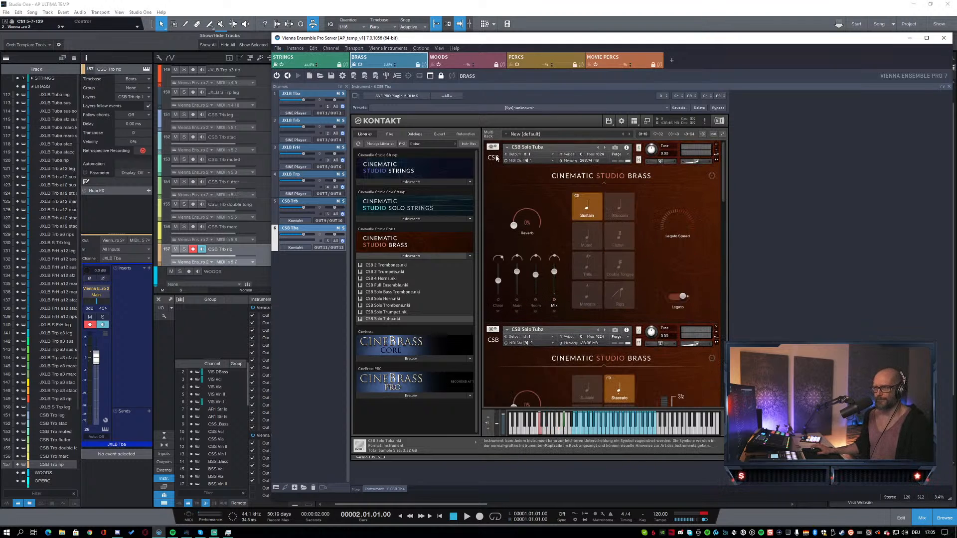
pyautogui.click(328, 241)
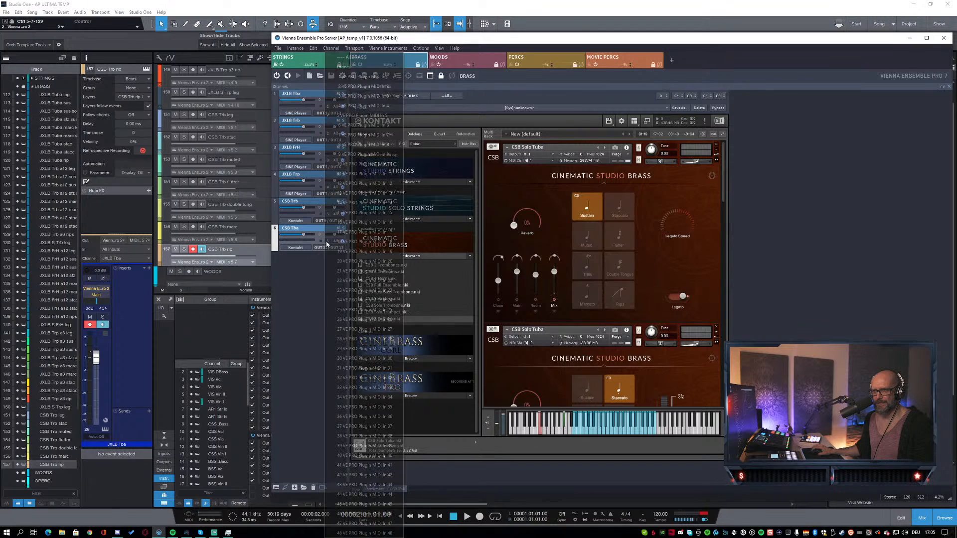
pyautogui.click(343, 125)
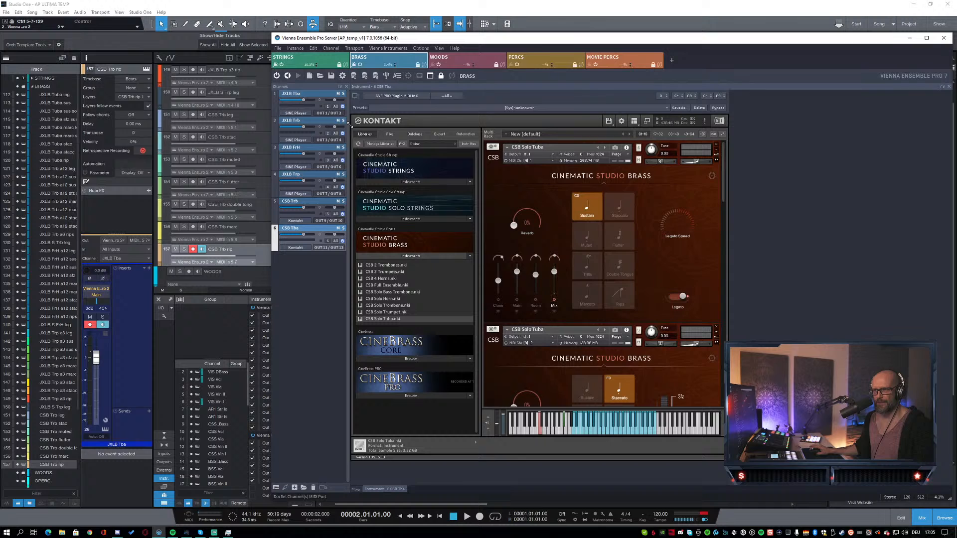
# Step: Return to Studio One and set up six additional instrument tracks named CSB Tba below the CSB Trb rip track
pyautogui.click(262, 256)
pyautogui.scroll(-1, 270, 215)
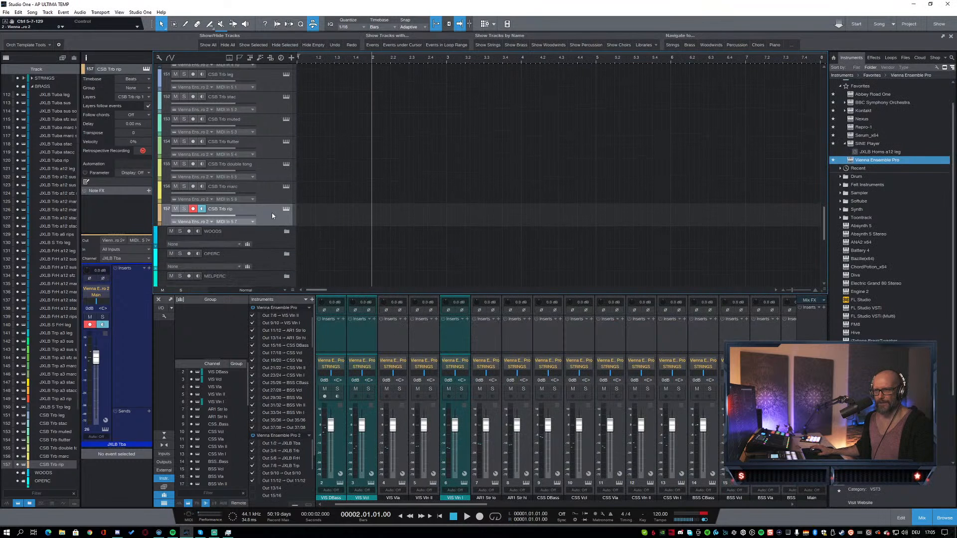
pyautogui.press('t')
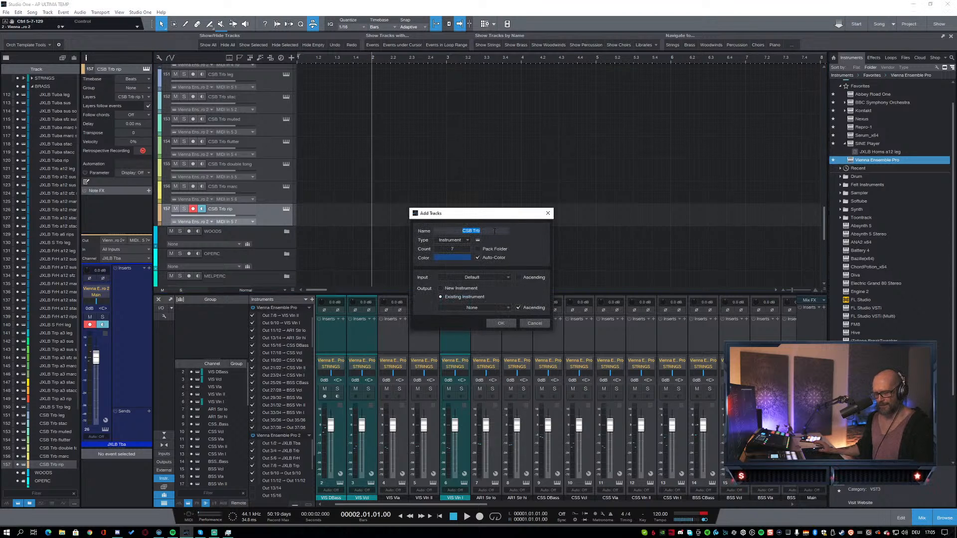
pyautogui.write('CSB')
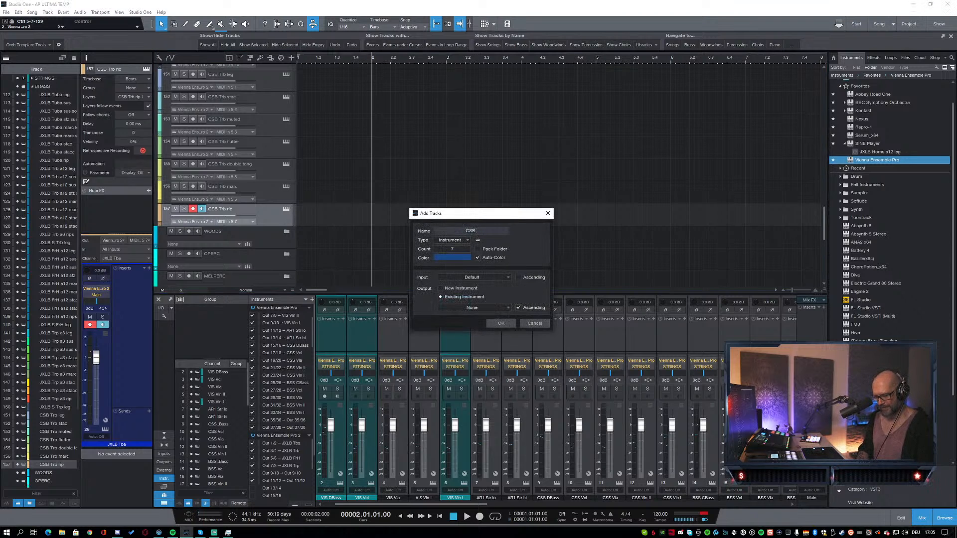
pyautogui.write(' Tba')
pyautogui.click(456, 249)
pyautogui.write('6')
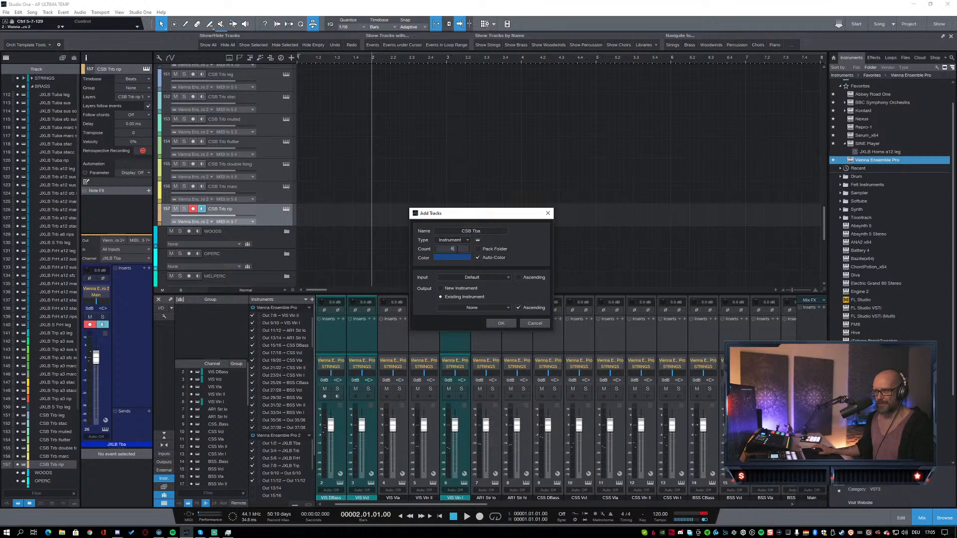
# Step: Route the new tuba tracks to the existing Vienna Ensemble Pro 2 instrument, ascending from MIDI In 6 1, and create them
pyautogui.click(501, 305)
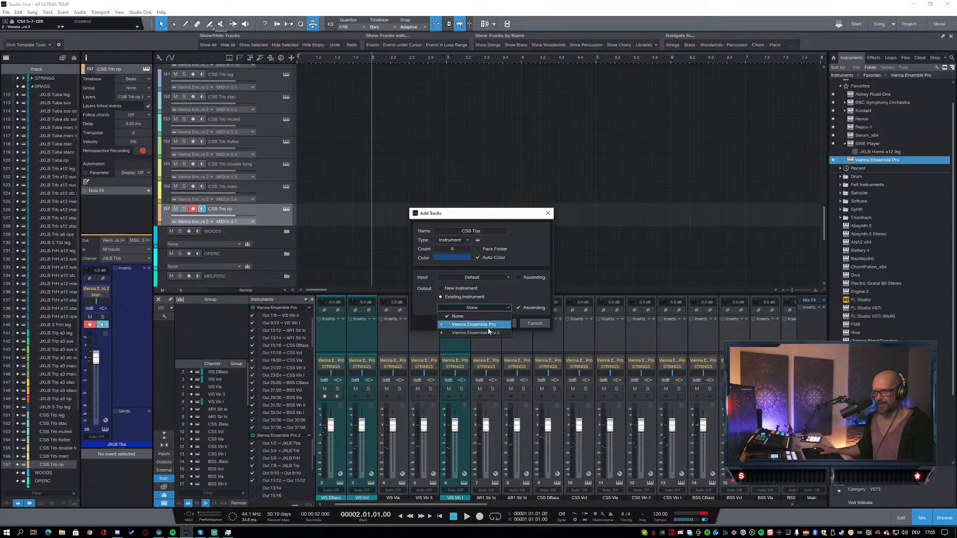
pyautogui.click(487, 321)
pyautogui.scroll(-4, 489, 303)
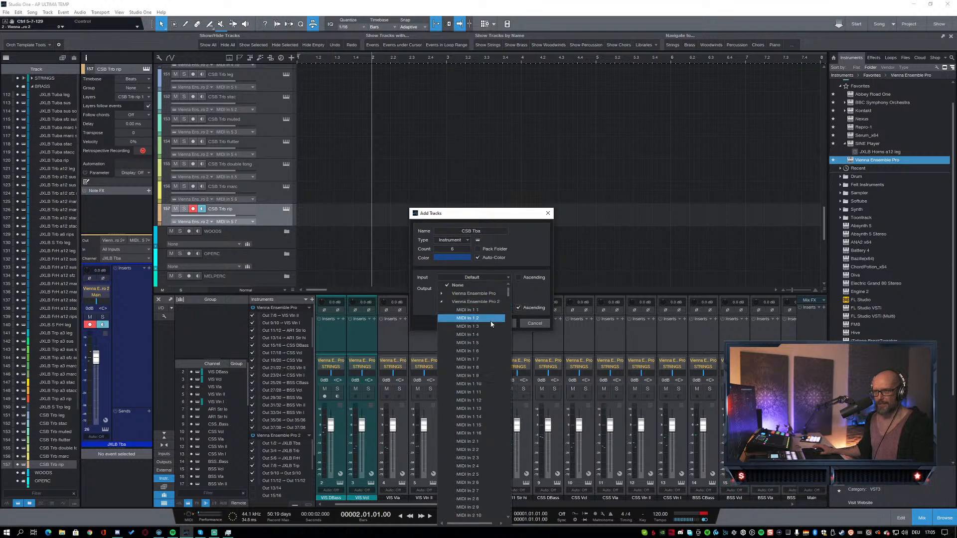
pyautogui.scroll(-16, 493, 359)
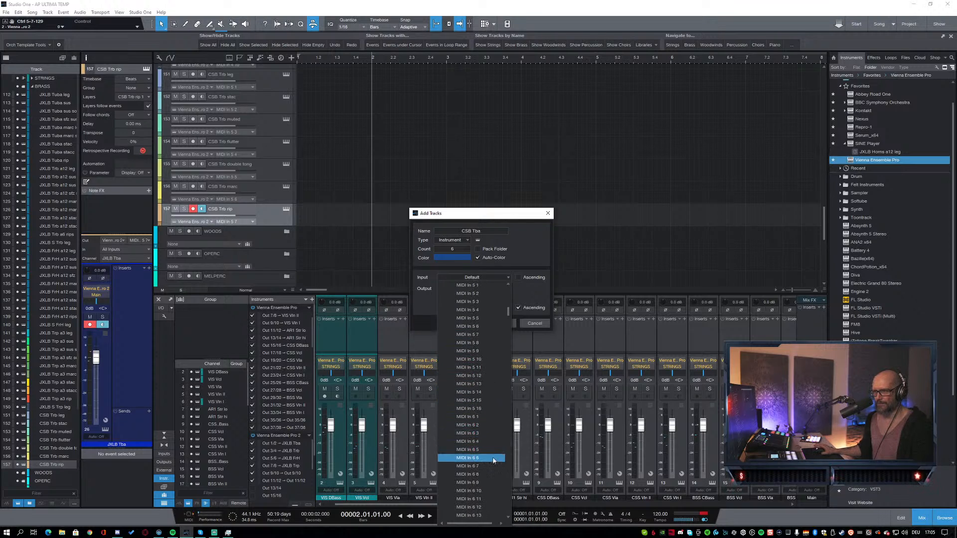
pyautogui.click(488, 416)
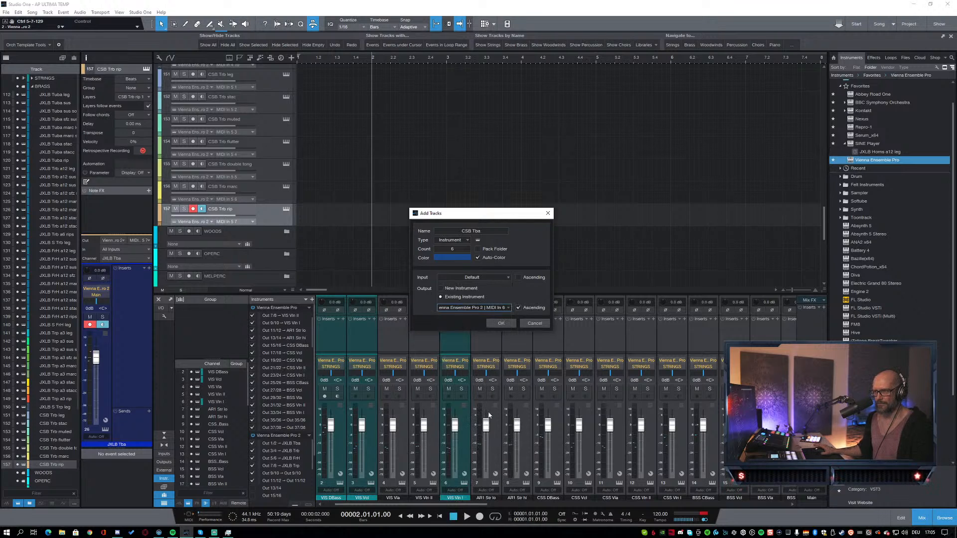
pyautogui.click(496, 324)
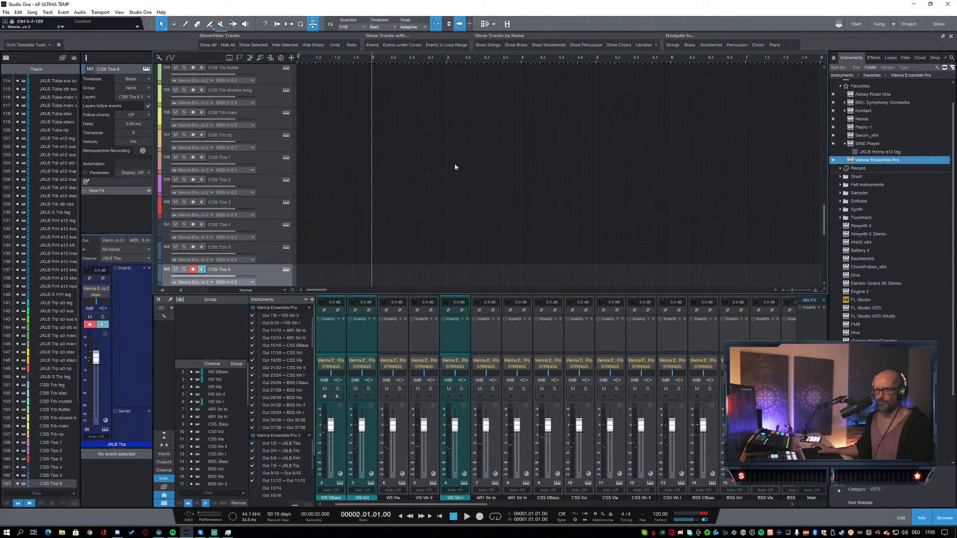
# Step: Rename the first two new tuba tracks as CSB Tba leg and CSB Tba stac
pyautogui.click(270, 168)
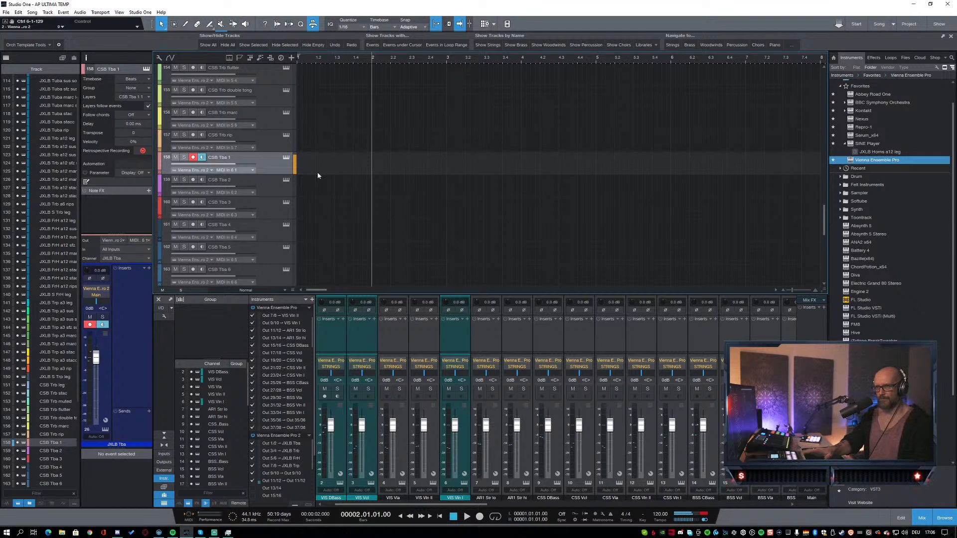
pyautogui.click(274, 191)
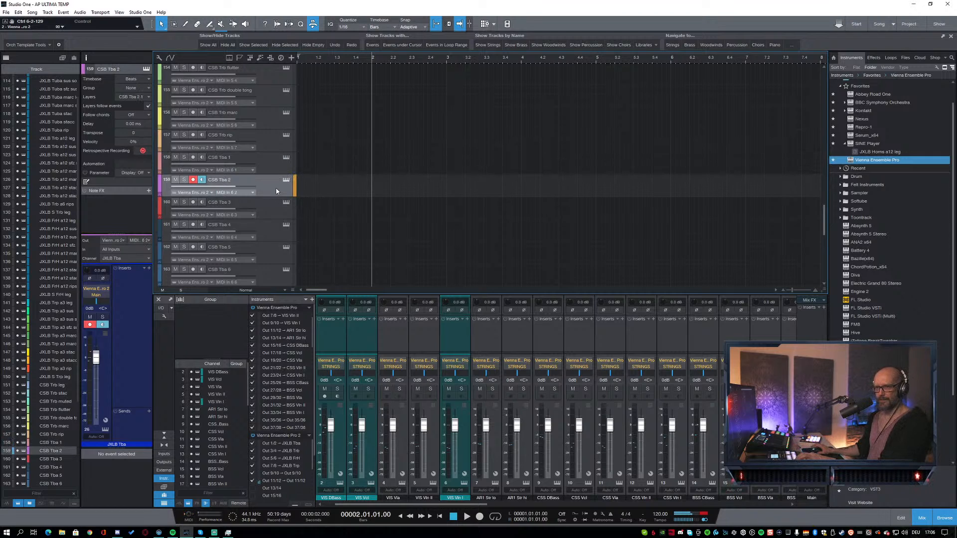
pyautogui.click(226, 157)
pyautogui.click(238, 160)
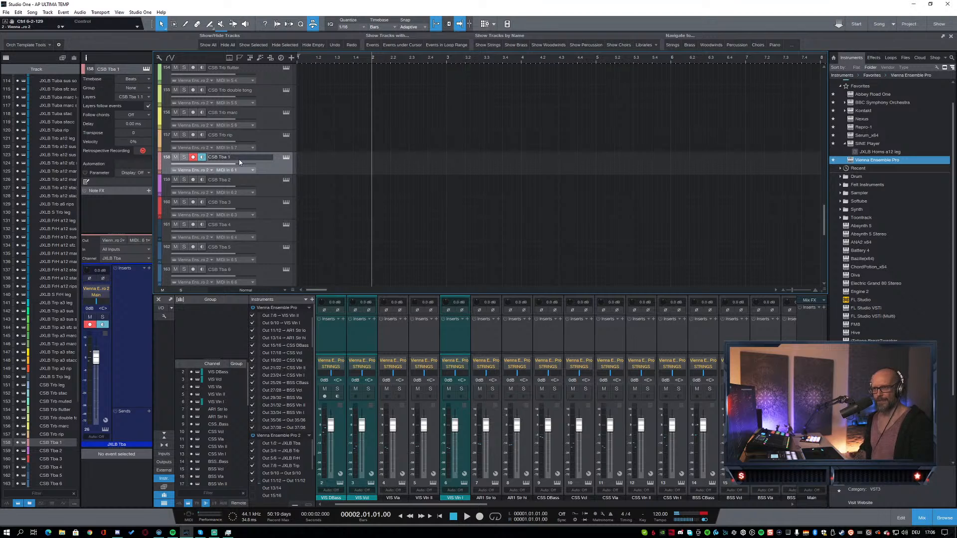
pyautogui.write('leg')
pyautogui.press('Return')
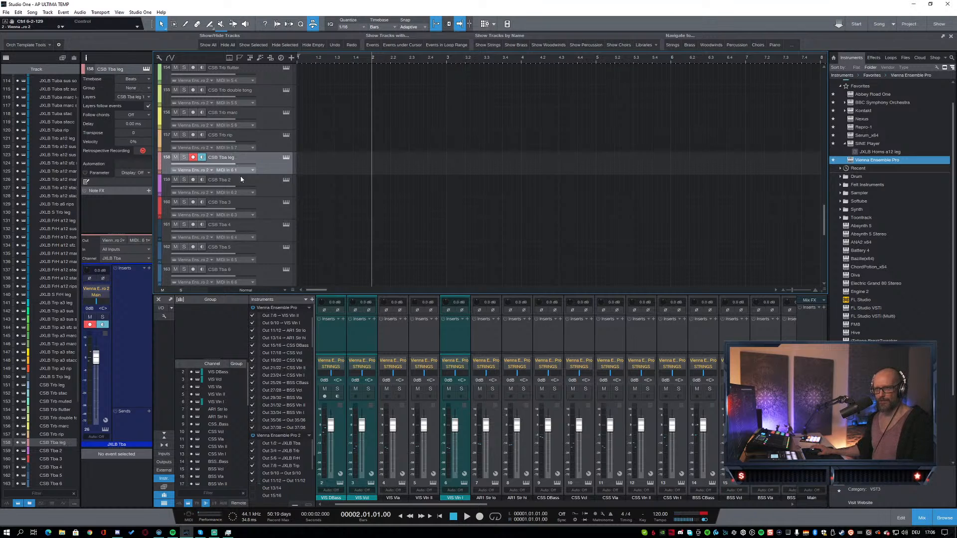
pyautogui.click(233, 182)
pyautogui.click(231, 178)
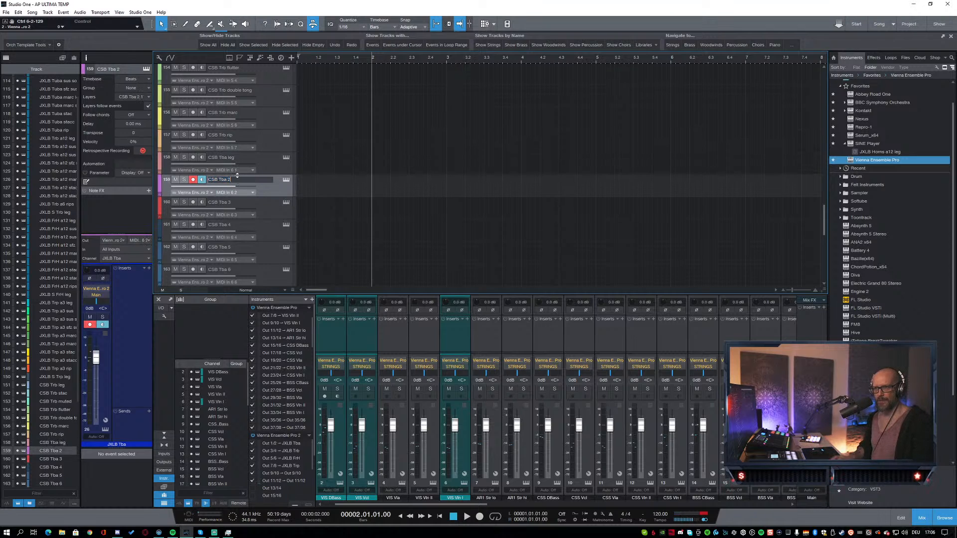
pyautogui.press('Return')
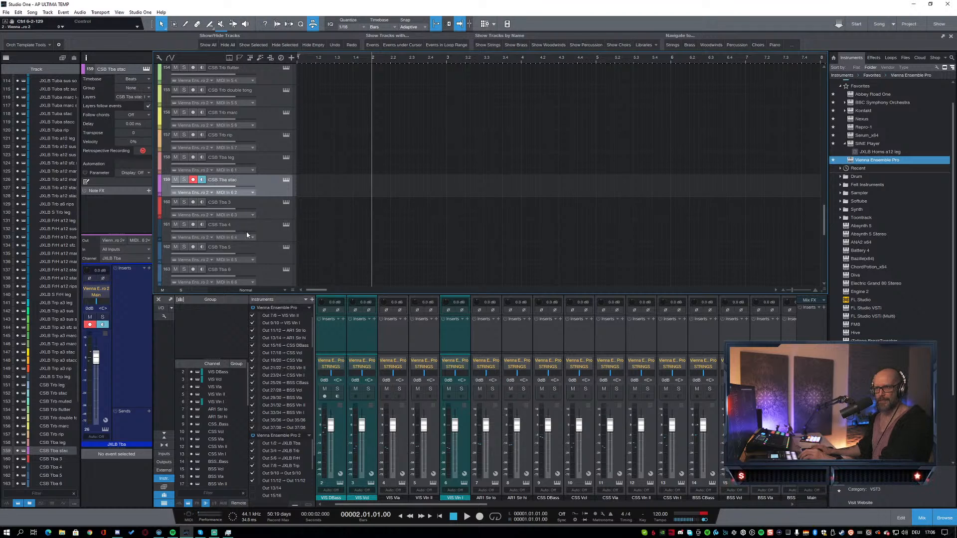
# Step: Rename the third new tuba track as CSB Tba flutter
pyautogui.click(267, 211)
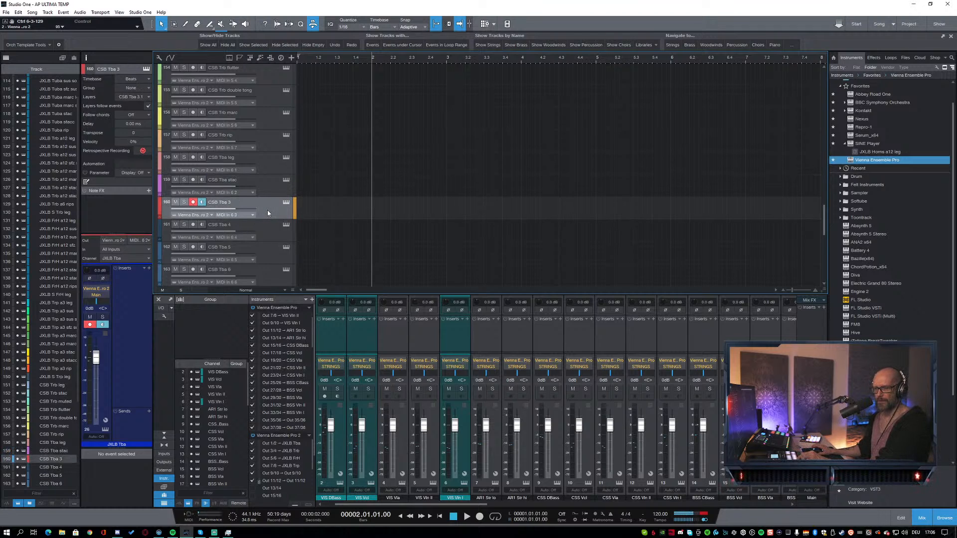
pyautogui.click(232, 203)
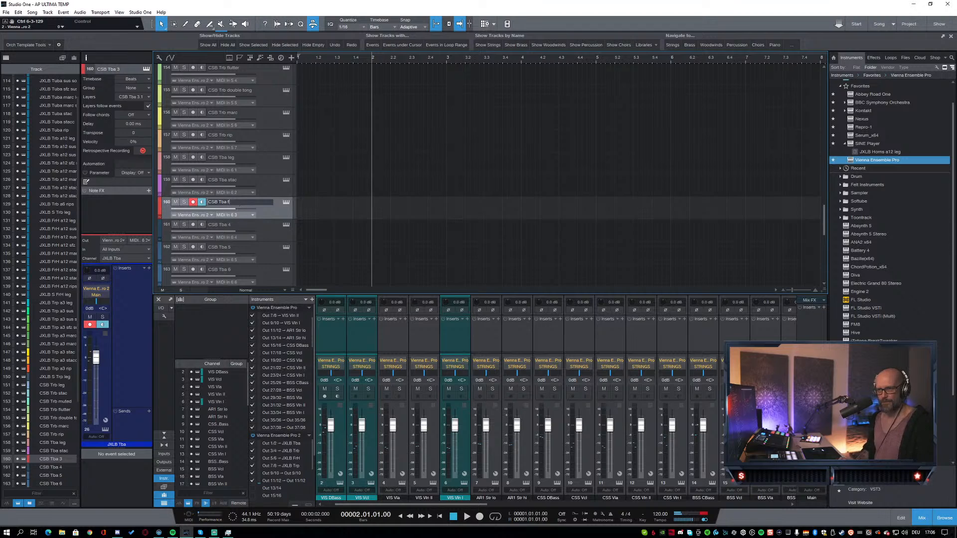
pyautogui.write('flutter')
pyautogui.press('Return')
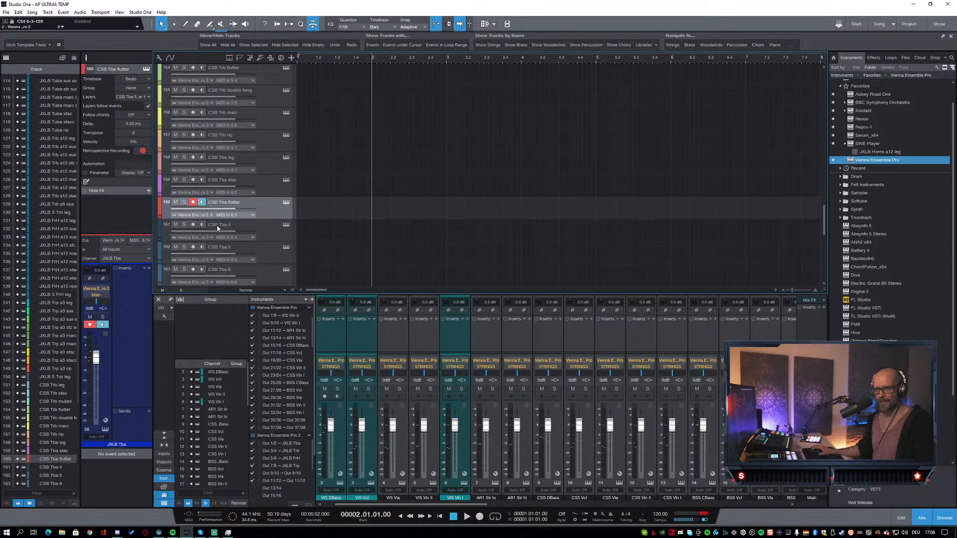
# Step: Check the order of the tuba articulations in Vienna Ensemble Pro, and rename the fourth tuba track in Studio One as CSB Tba trills
pyautogui.click(238, 229)
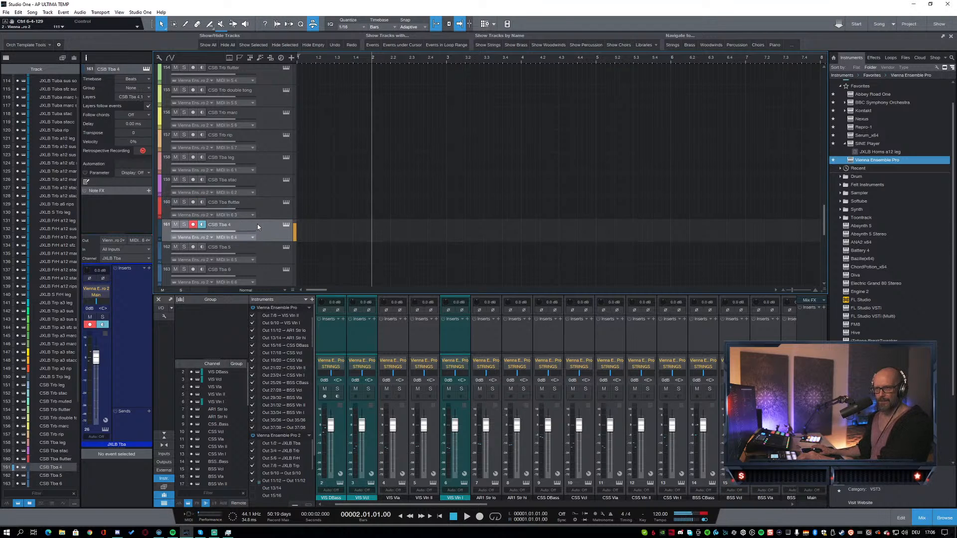
pyautogui.click(160, 532)
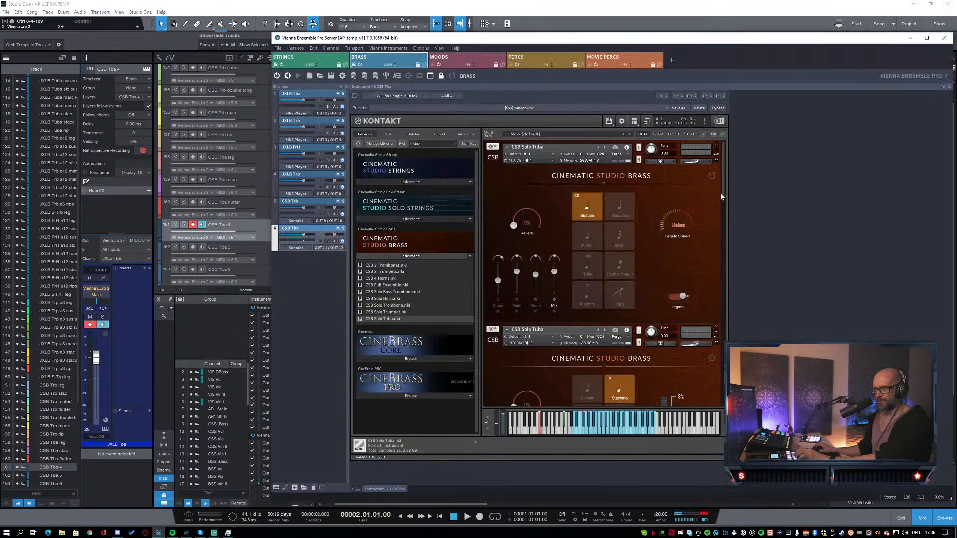
pyautogui.scroll(-2, 729, 215)
pyautogui.moveTo(728, 287); pyautogui.dragTo(727, 349)
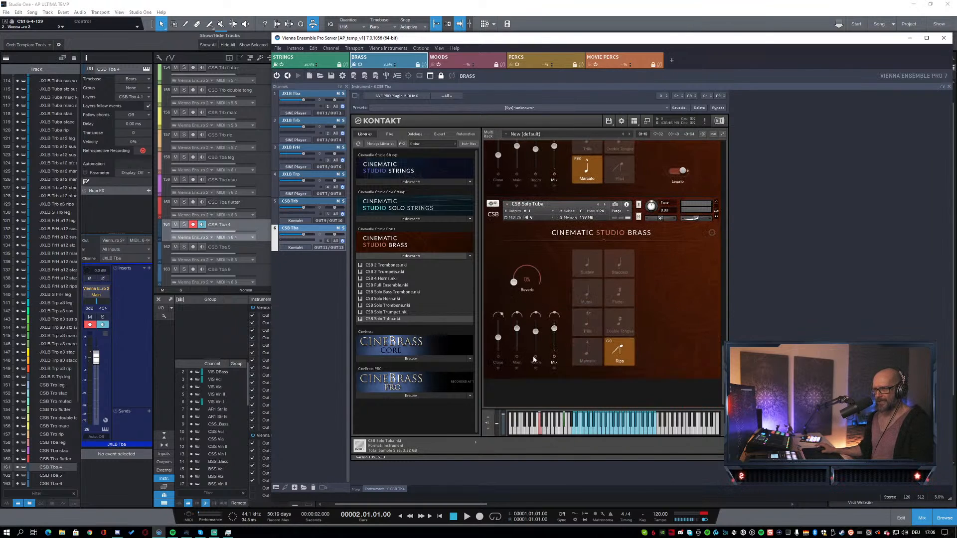
pyautogui.click(262, 231)
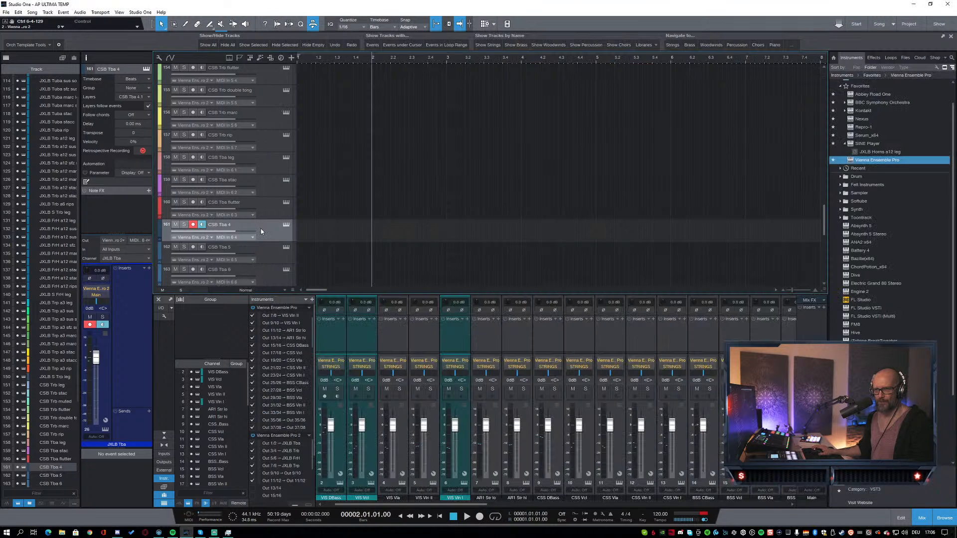
pyautogui.doubleClick(235, 223)
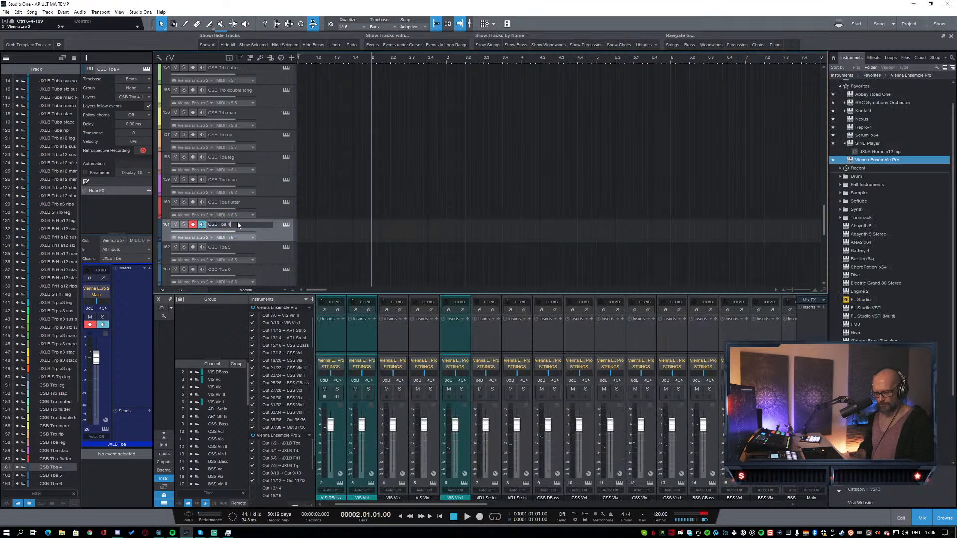
pyautogui.write('trills')
pyautogui.press('Return')
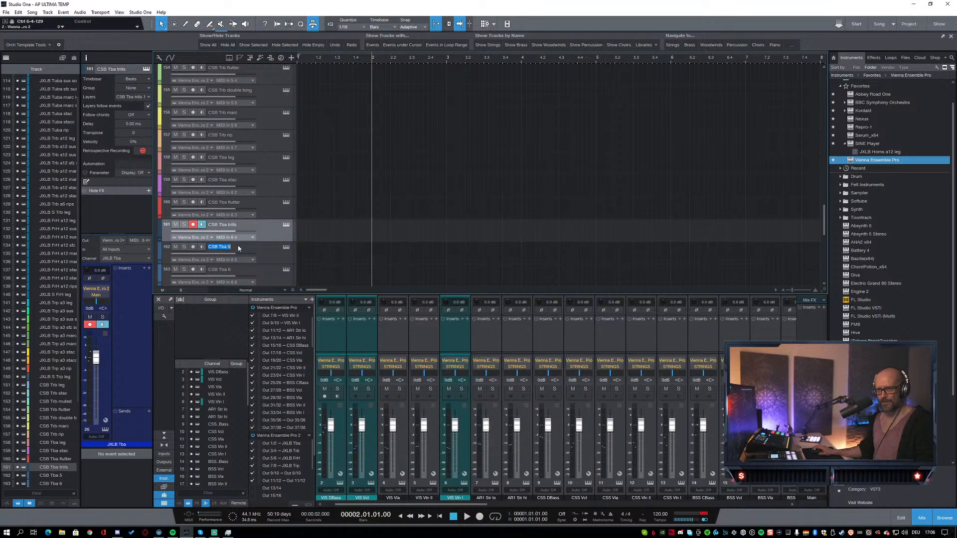
# Step: Rename the fifth and sixth tuba tracks as CSB Tba marc and CSB Tba rips, and save the song
pyautogui.doubleClick(238, 248)
pyautogui.press('BackSpace')
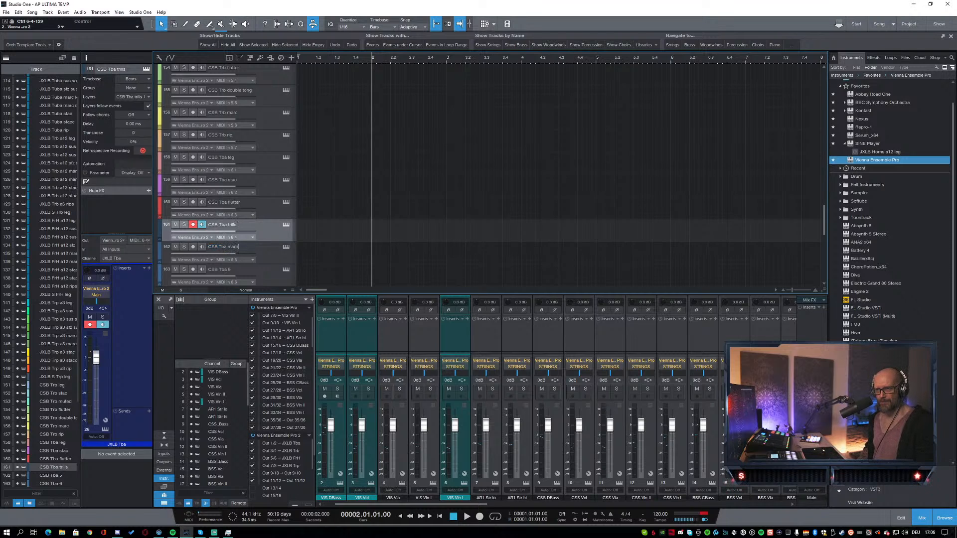
pyautogui.press('Tab')
pyautogui.write('rips')
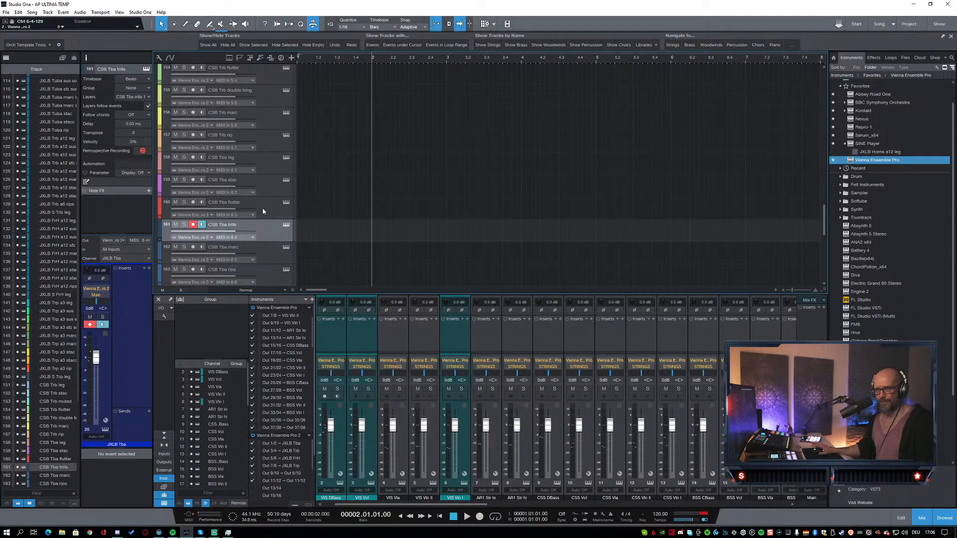
pyautogui.scroll(-2, 393, 190)
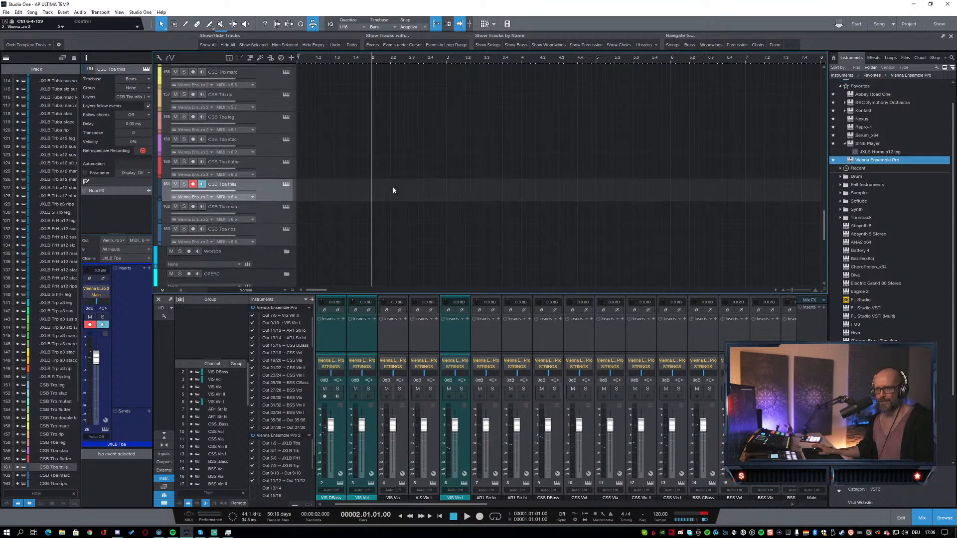
pyautogui.click(265, 232)
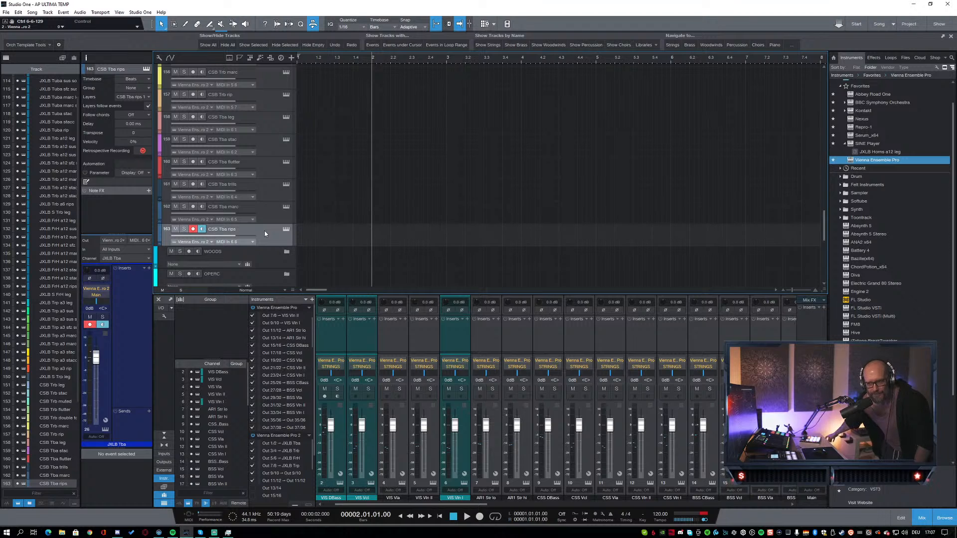
pyautogui.hotkey('ctrl', 's')
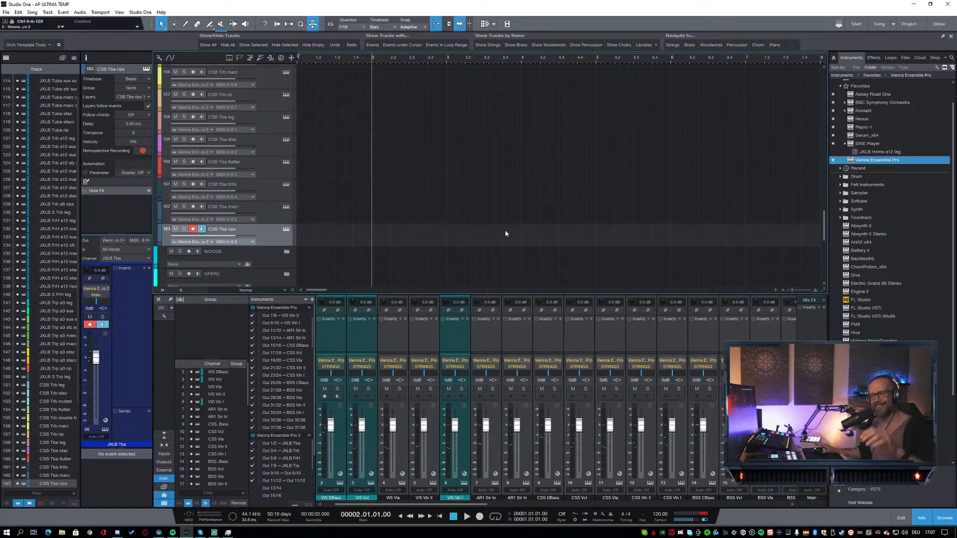
pyautogui.scroll(-3, 505, 232)
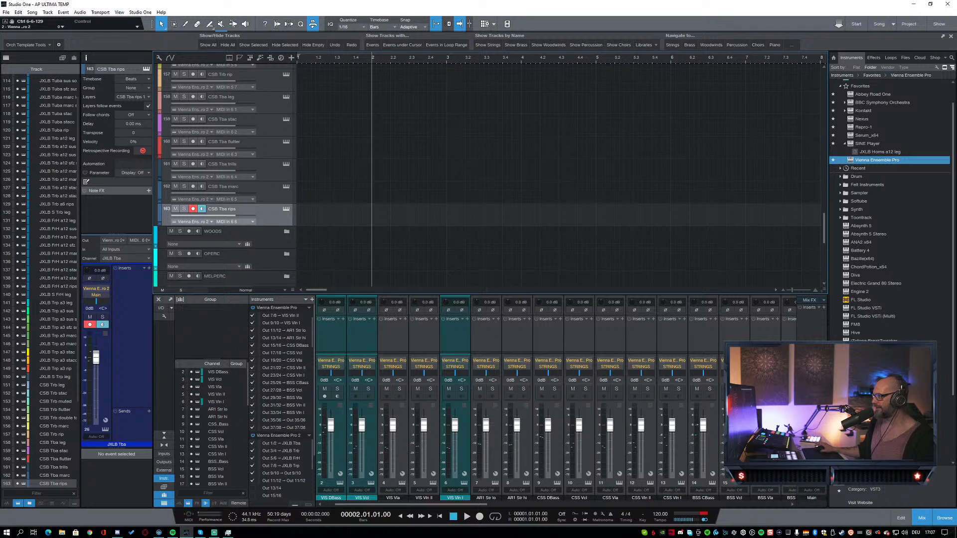
# Step: Examine the SINE Player microphone mixer of the JXLB FrH channel in Vienna Ensemble Pro, and return to Studio One
pyautogui.click(90, 533)
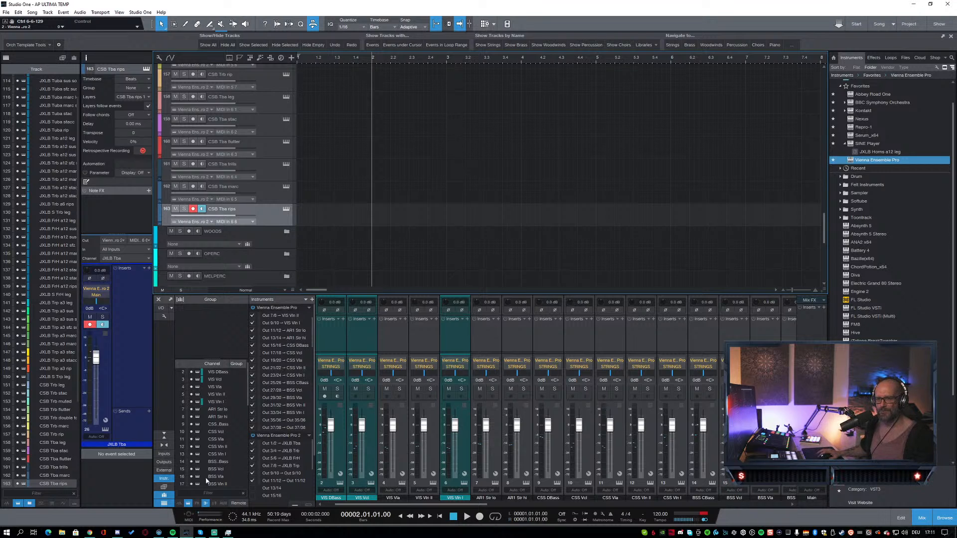
pyautogui.click(159, 533)
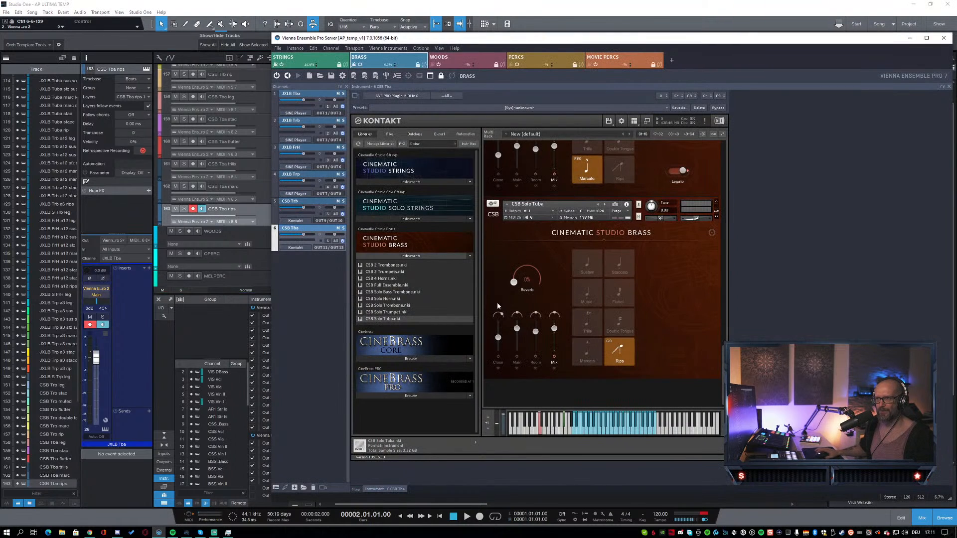
pyautogui.click(306, 148)
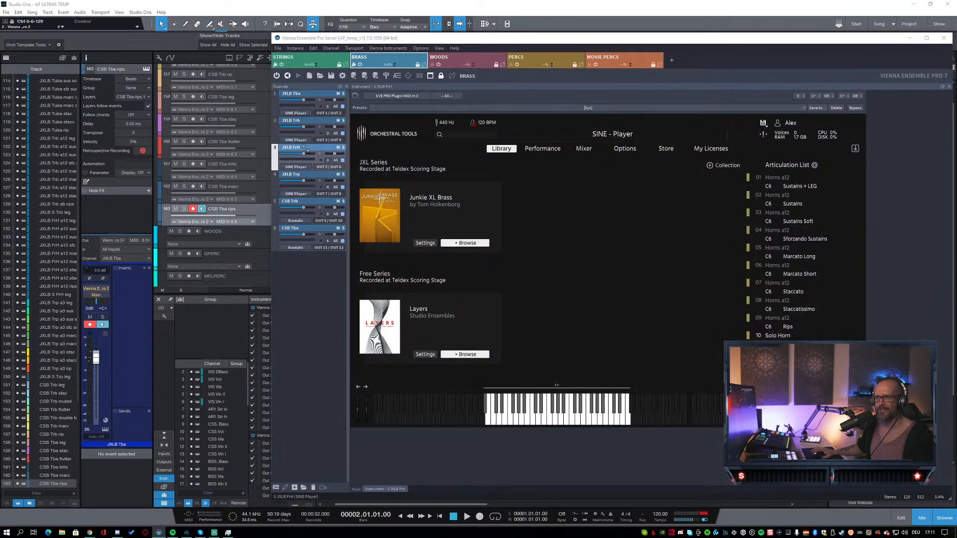
pyautogui.click(583, 148)
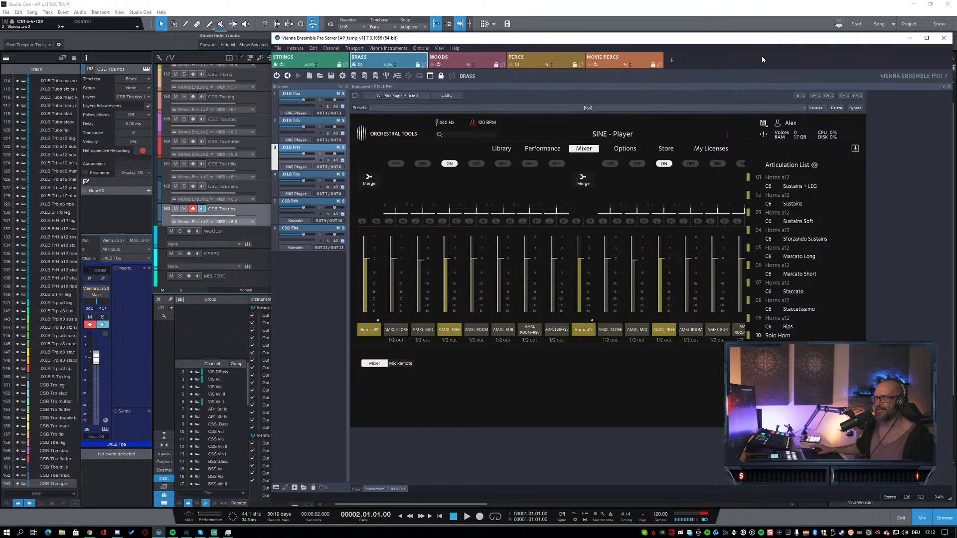
pyautogui.moveTo(756, 42); pyautogui.dragTo(727, 42)
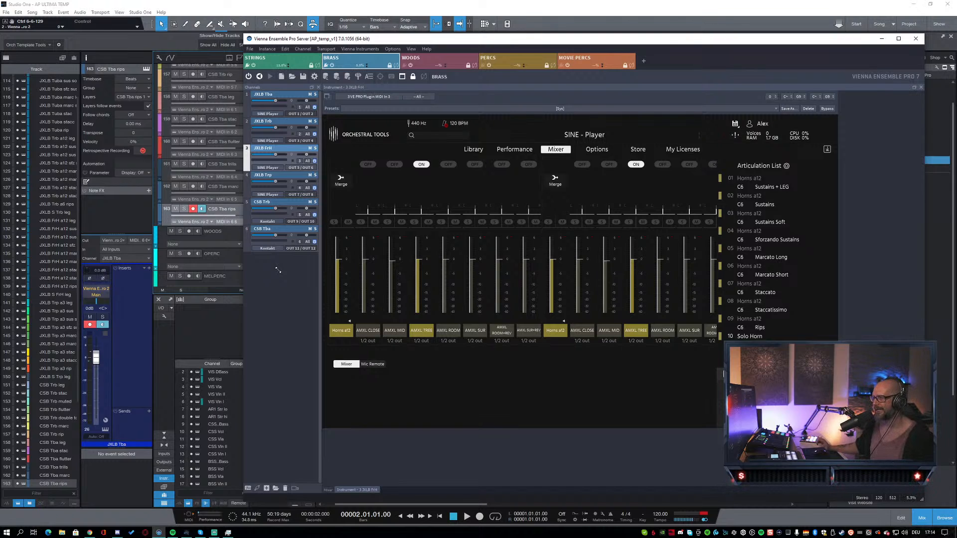
pyautogui.click(612, 10)
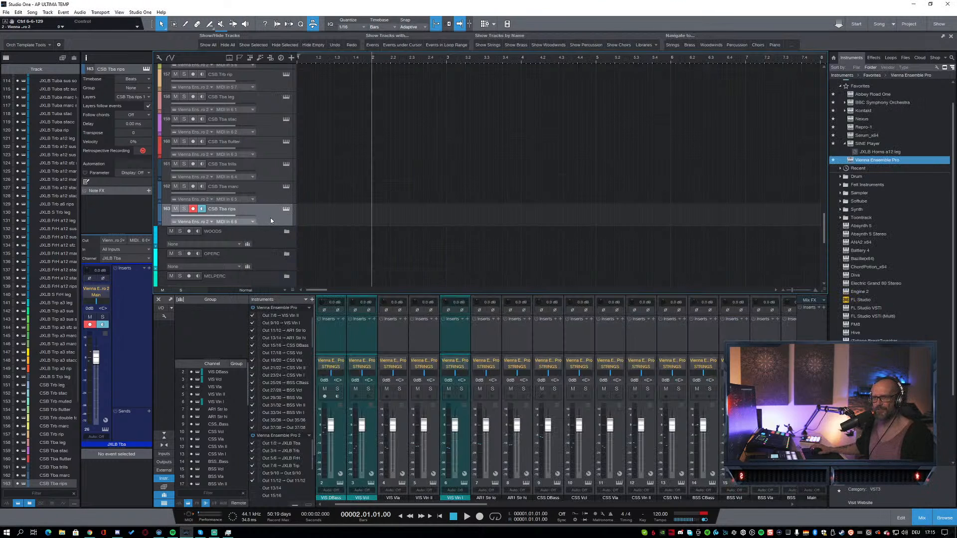
# Step: Move the six CSB Tba tracks above the CSB Trb tracks, directly after JXLB S Trp leg, and select the CSB Trb rip track
pyautogui.scroll(1, 369, 193)
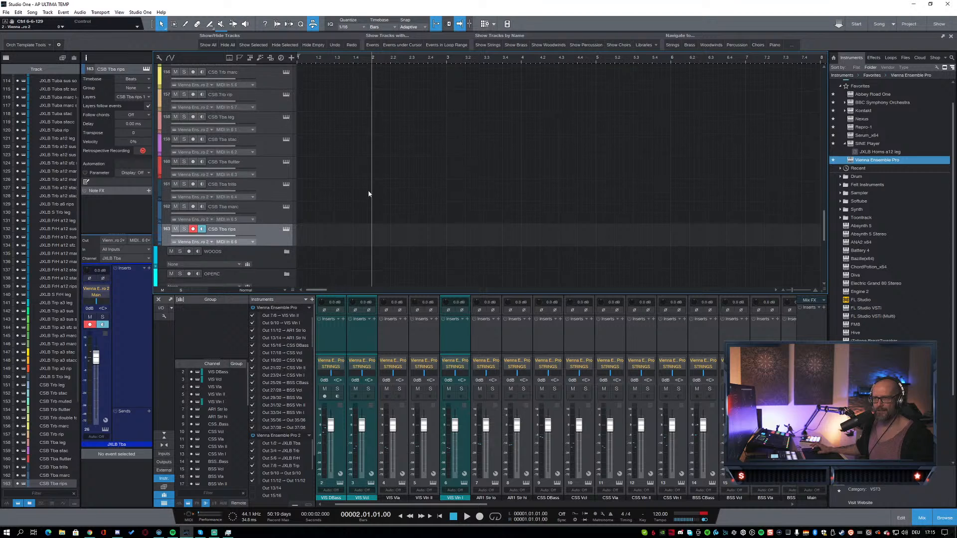
pyautogui.moveTo(339, 295); pyautogui.dragTo(339, 310)
pyautogui.scroll(1, 409, 173)
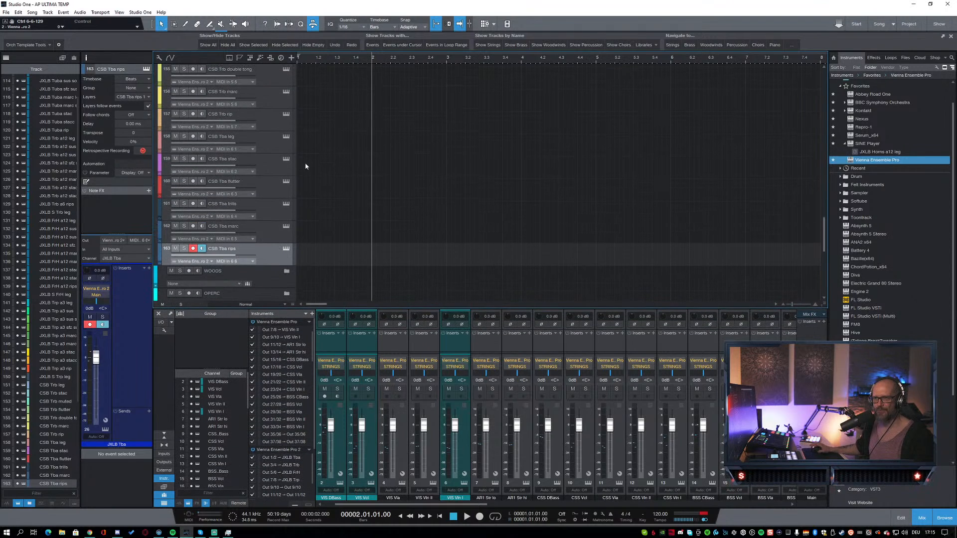
pyautogui.click(258, 144)
pyautogui.keyDown('shift'); pyautogui.click(239, 252); pyautogui.keyUp('shift')
pyautogui.scroll(5, 372, 106)
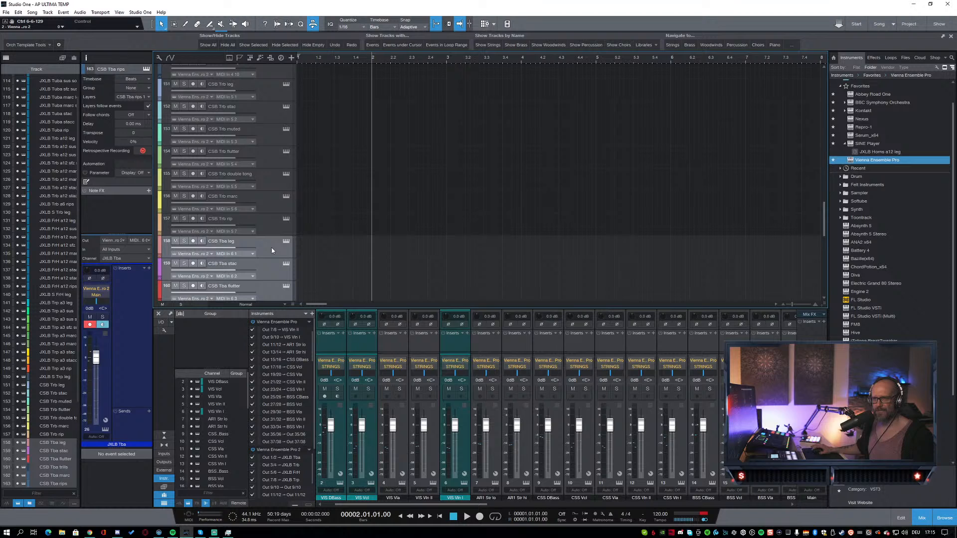
pyautogui.moveTo(271, 250); pyautogui.dragTo(258, 91)
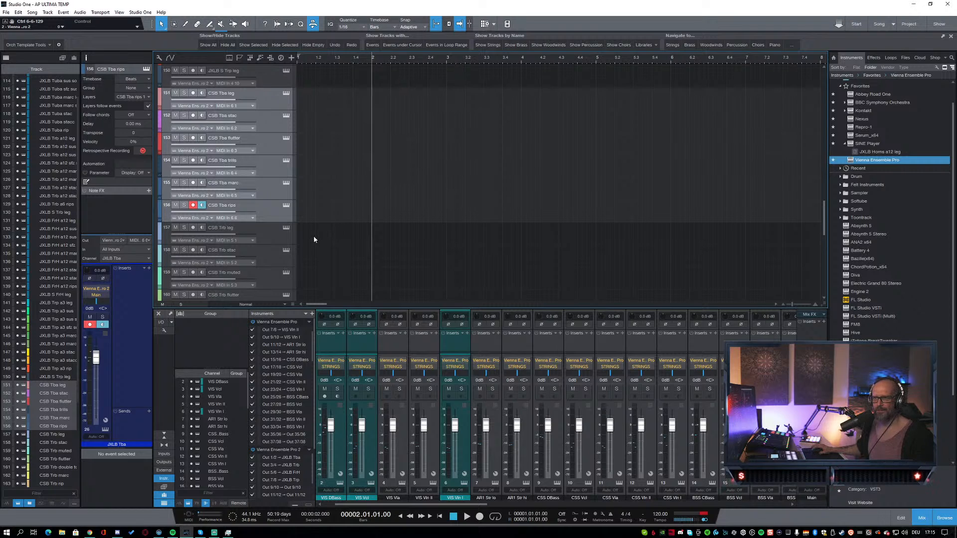
pyautogui.scroll(-4, 314, 240)
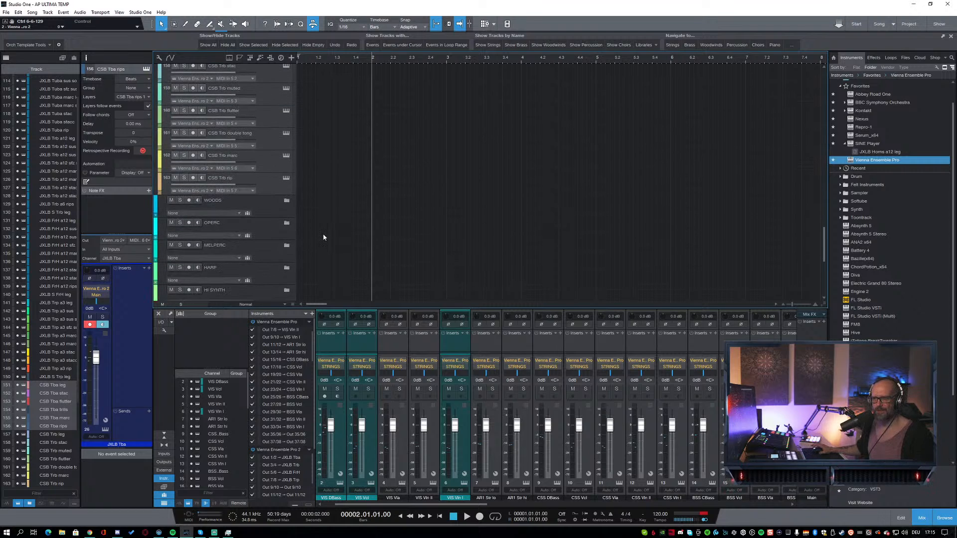
pyautogui.scroll(4, 323, 238)
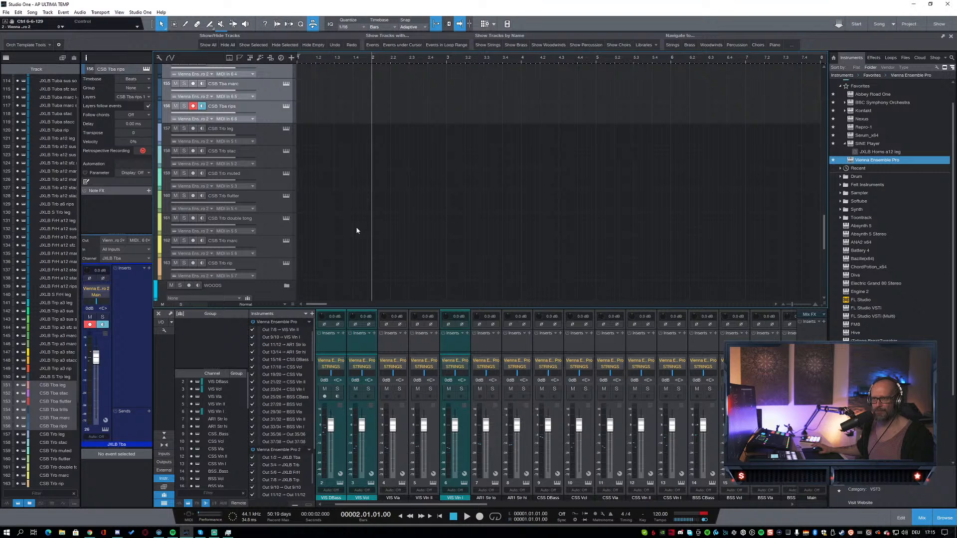
pyautogui.scroll(-1, 356, 230)
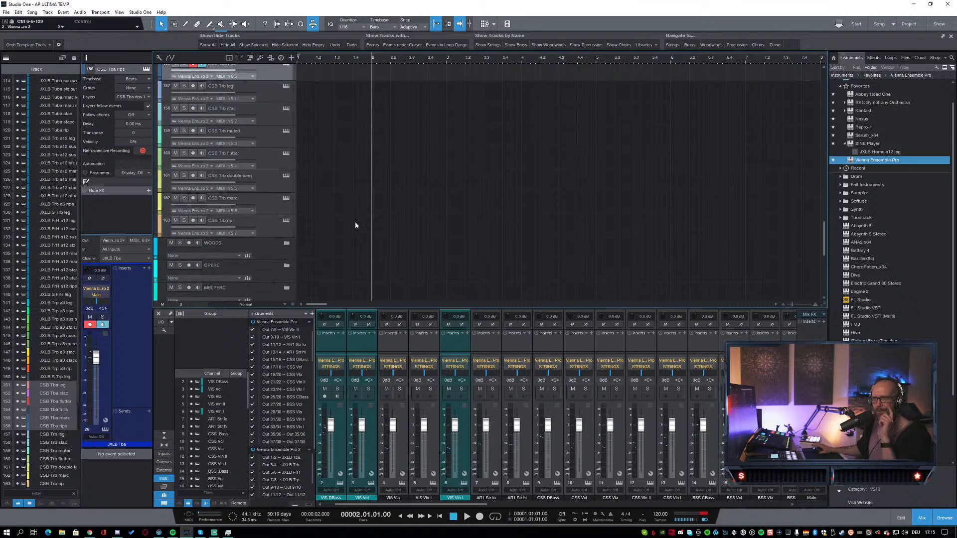
pyautogui.click(278, 234)
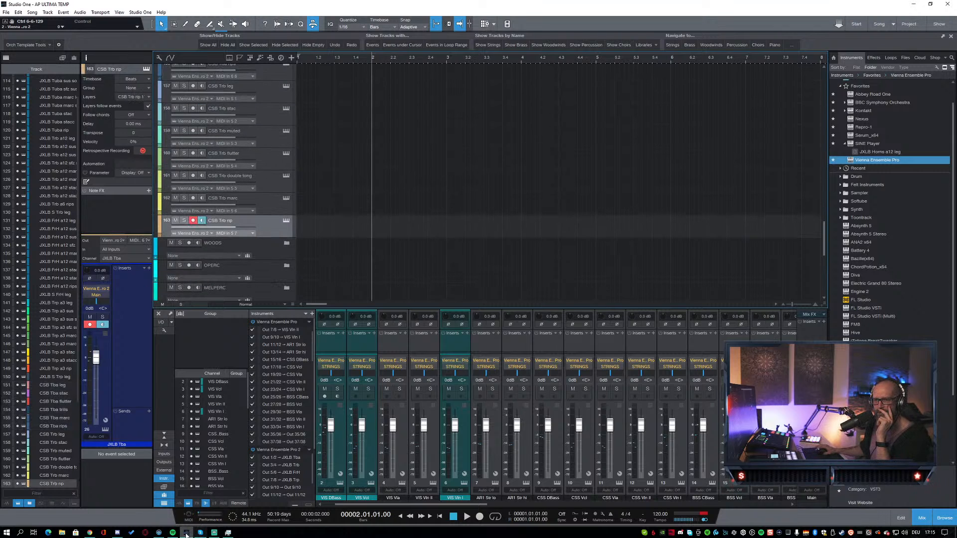
# Step: Switch to Vienna Ensemble Pro, add a Kontakt channel to the BRASS instance and move it below CSB Tba
pyautogui.click(158, 532)
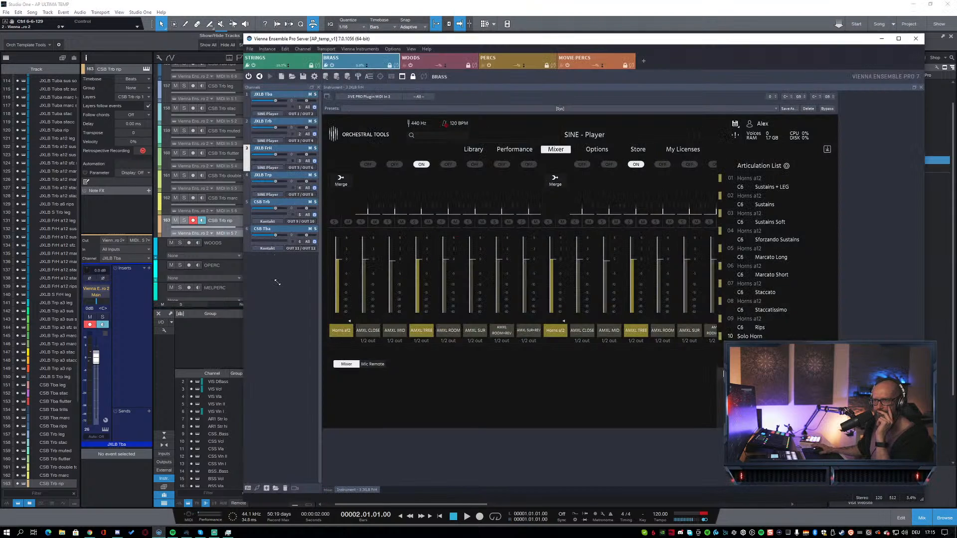
pyautogui.click(248, 489)
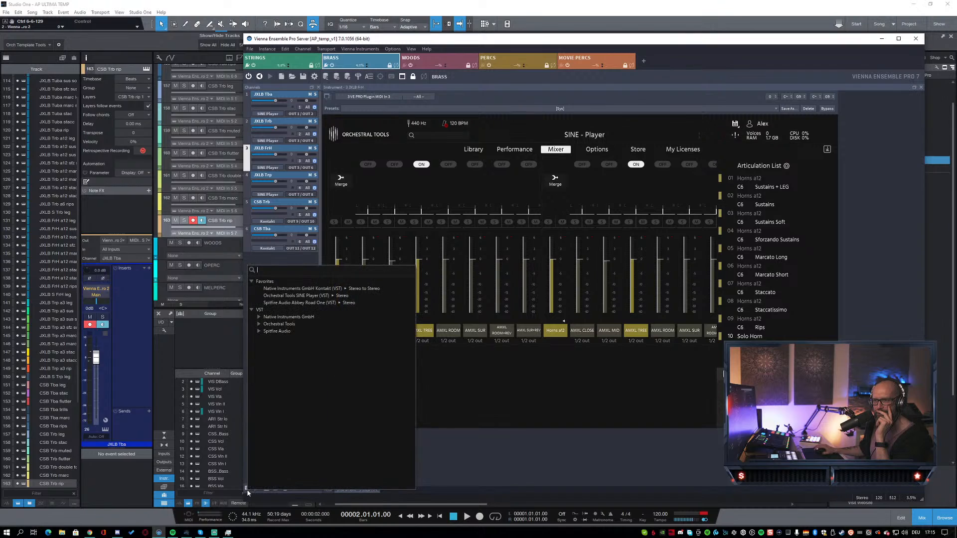
pyautogui.click(275, 289)
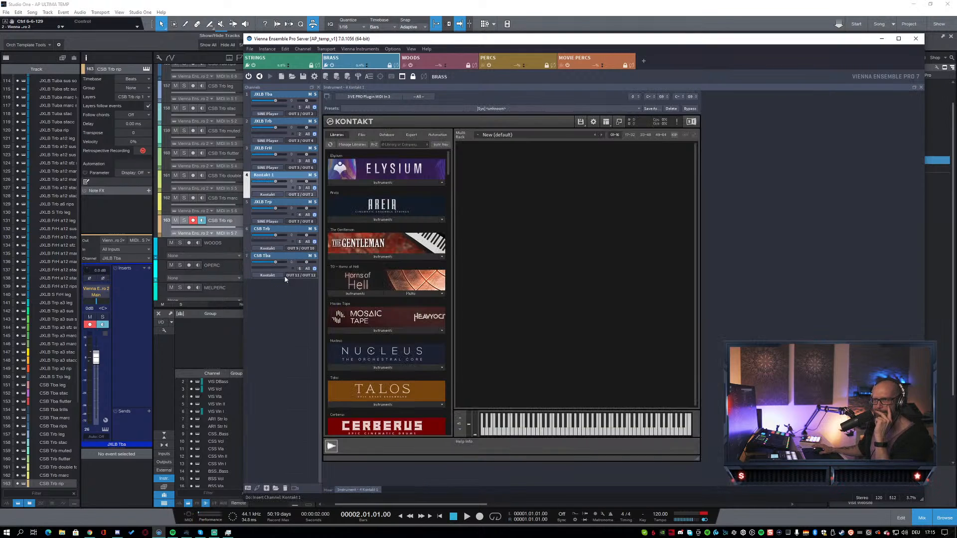
pyautogui.moveTo(287, 180); pyautogui.dragTo(275, 294)
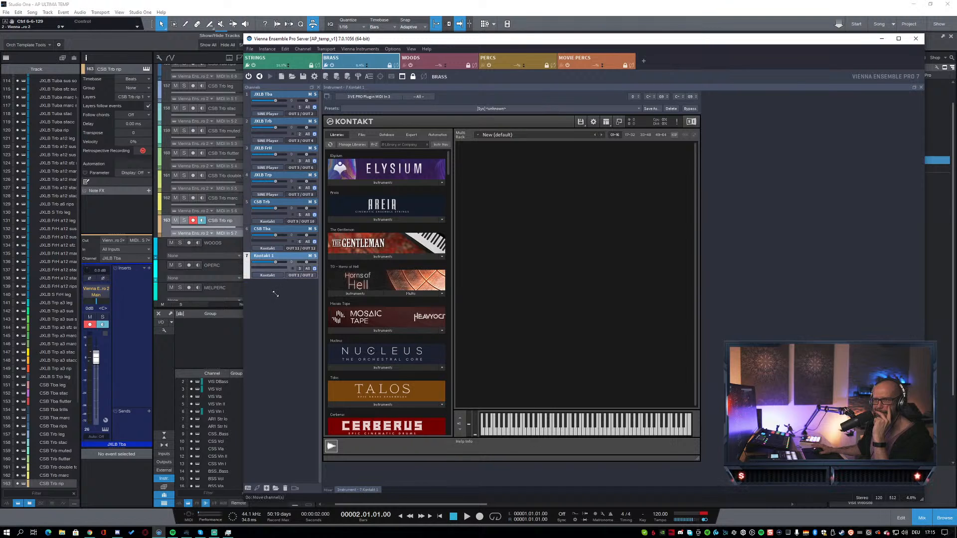
# Step: Route the new Kontakt channel to OUT 13 / OUT 14 and set its MIDI port to 7
pyautogui.click(301, 276)
pyautogui.click(344, 73)
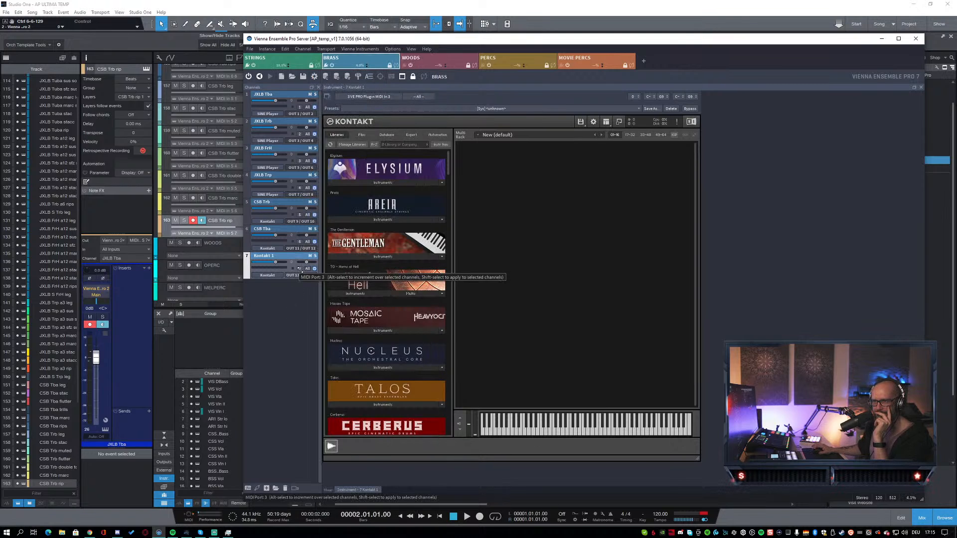
pyautogui.click(300, 269)
pyautogui.click(333, 136)
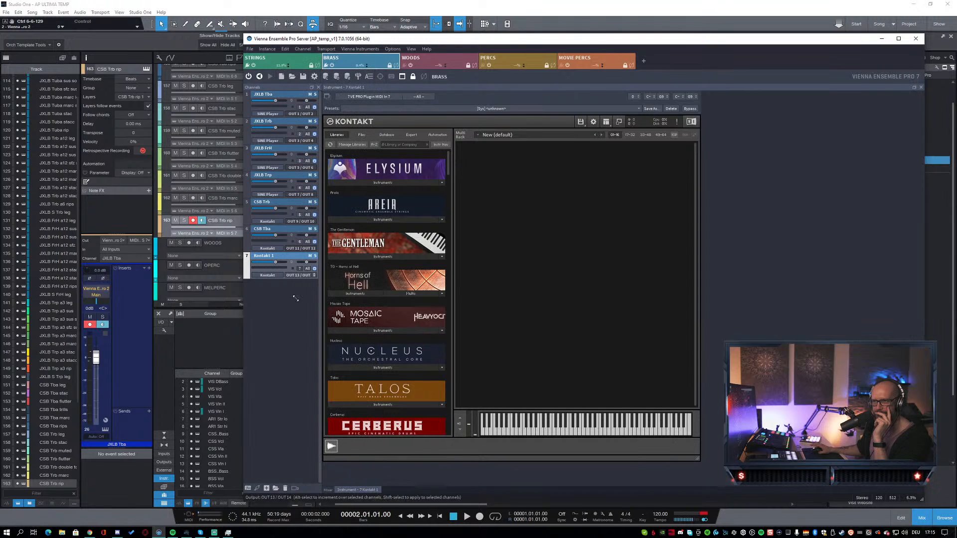
# Step: Filter the Kontakt libraries by "cine" and load CSB Solo Bass Trombone from Cinematic Studio Brass
pyautogui.click(405, 145)
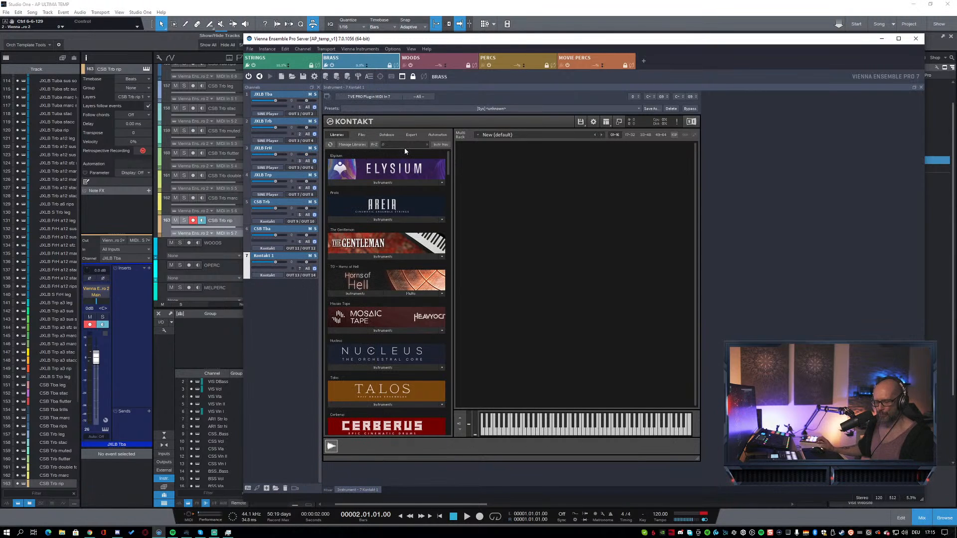
pyautogui.write('cine')
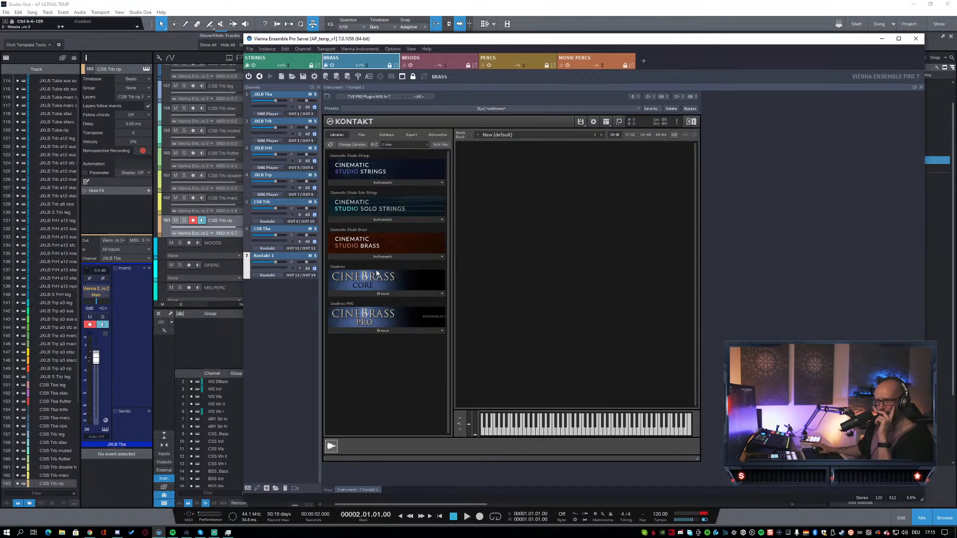
pyautogui.click(380, 257)
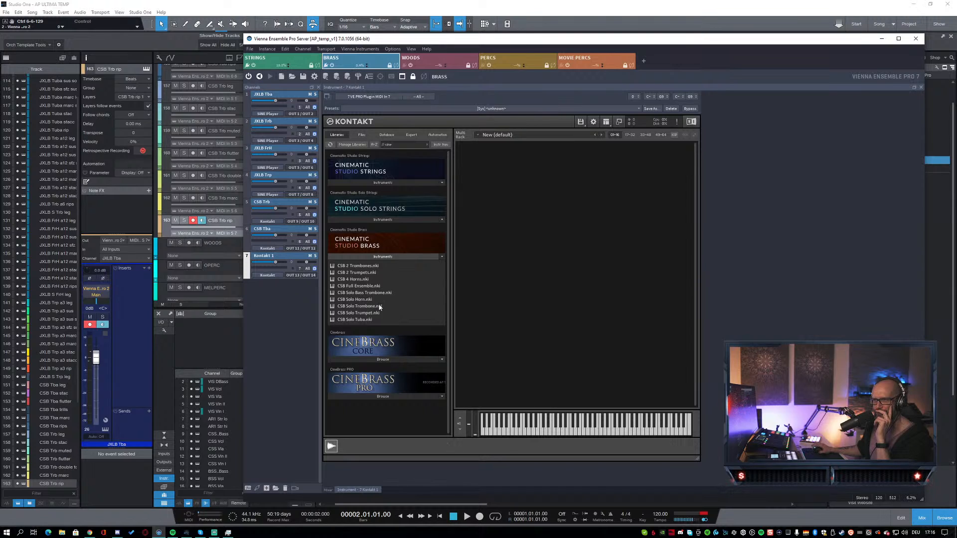
pyautogui.doubleClick(364, 293)
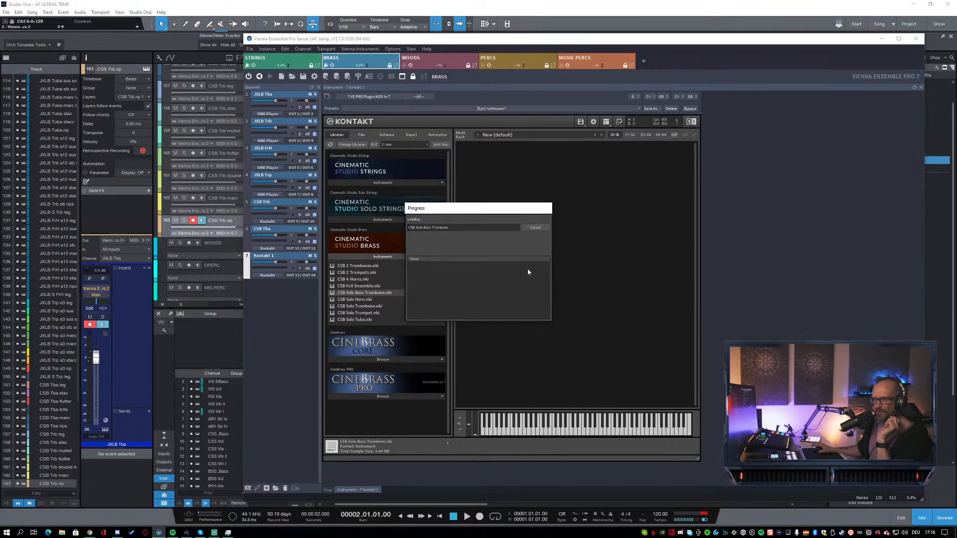
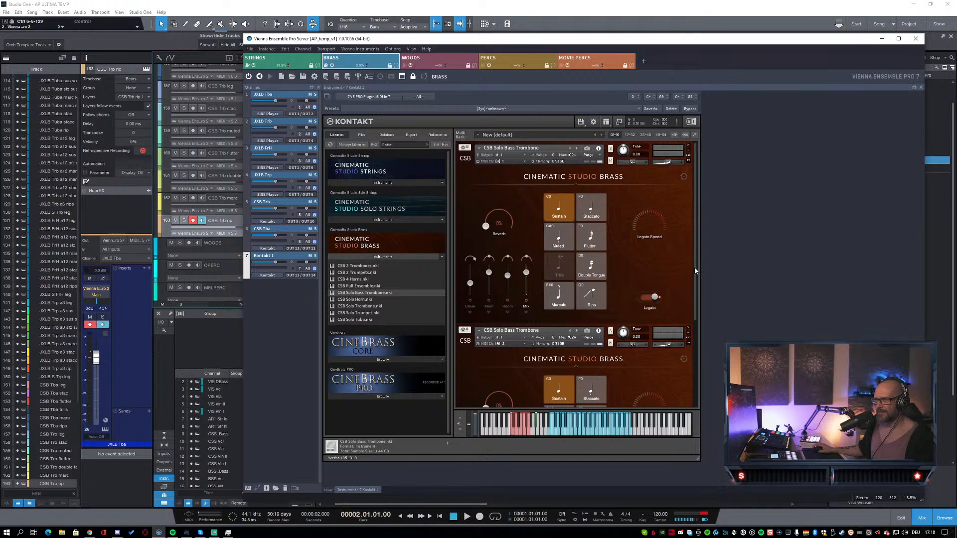
# Step: Load further copies of CSB Solo Bass Trombone into the Kontakt rack to make seven instances
pyautogui.scroll(-1, 695, 328)
pyautogui.scroll(-3, 695, 328)
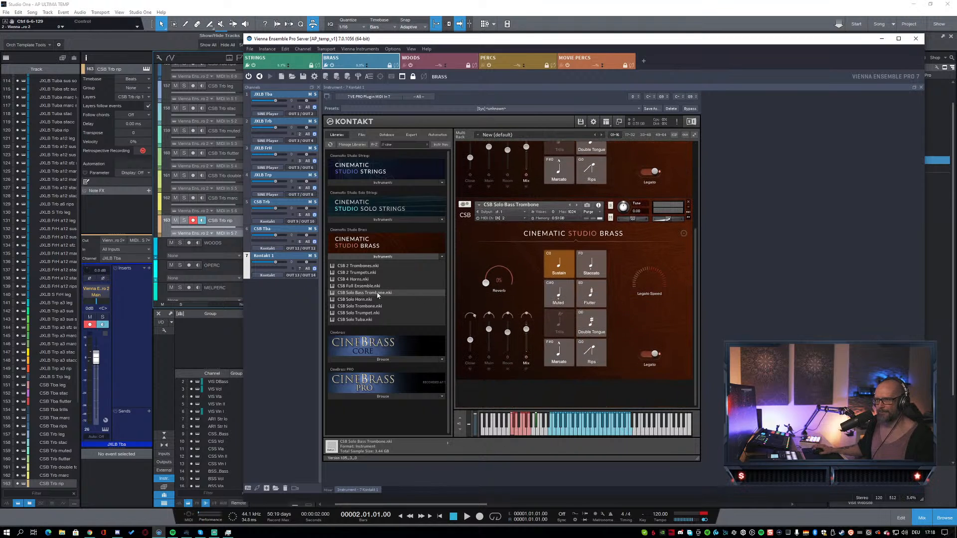
pyautogui.moveTo(565, 401); pyautogui.dragTo(566, 402)
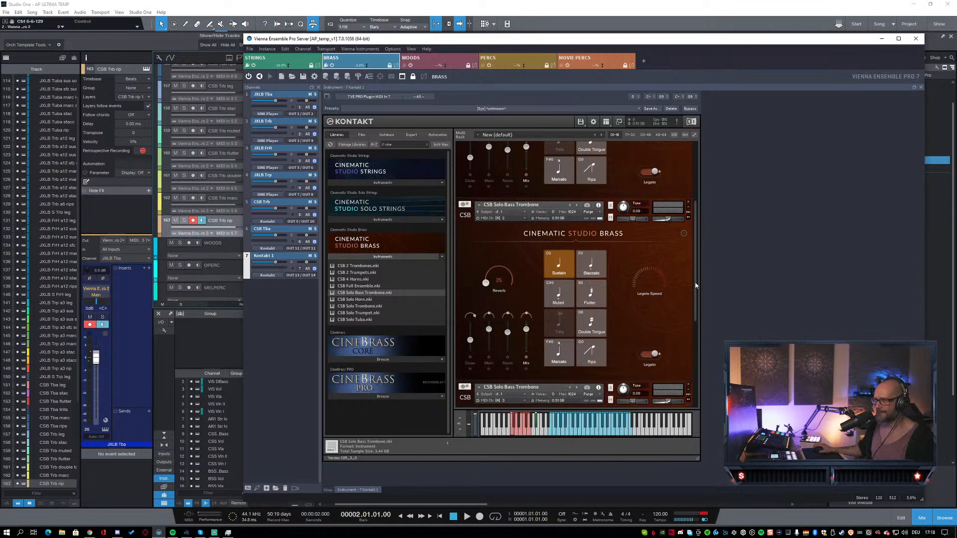
pyautogui.scroll(-5, 697, 284)
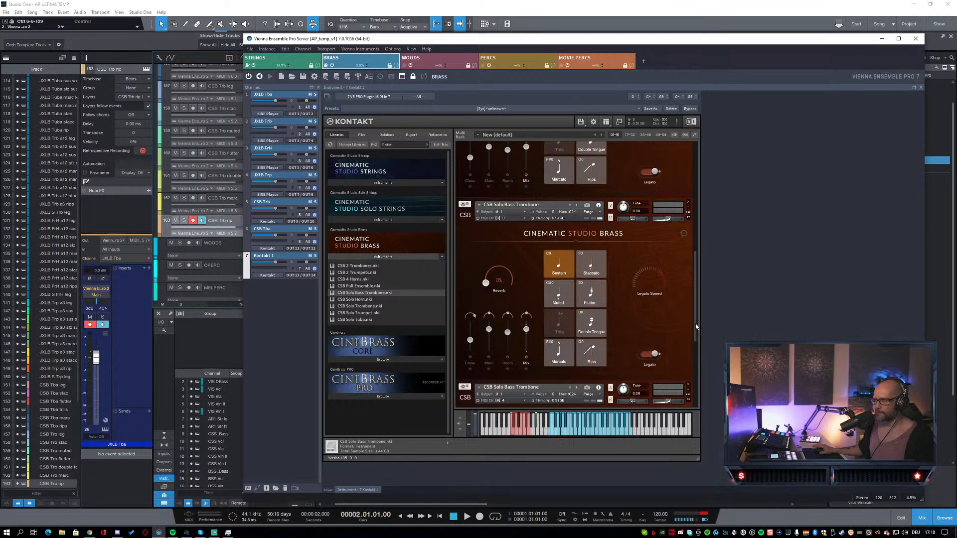
pyautogui.moveTo(697, 329); pyautogui.dragTo(700, 393)
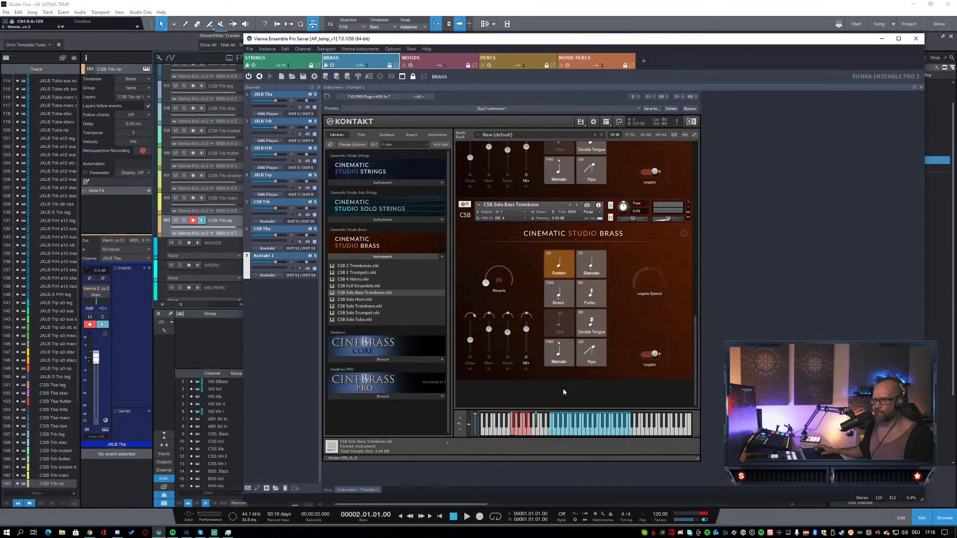
pyautogui.moveTo(696, 328); pyautogui.dragTo(696, 379)
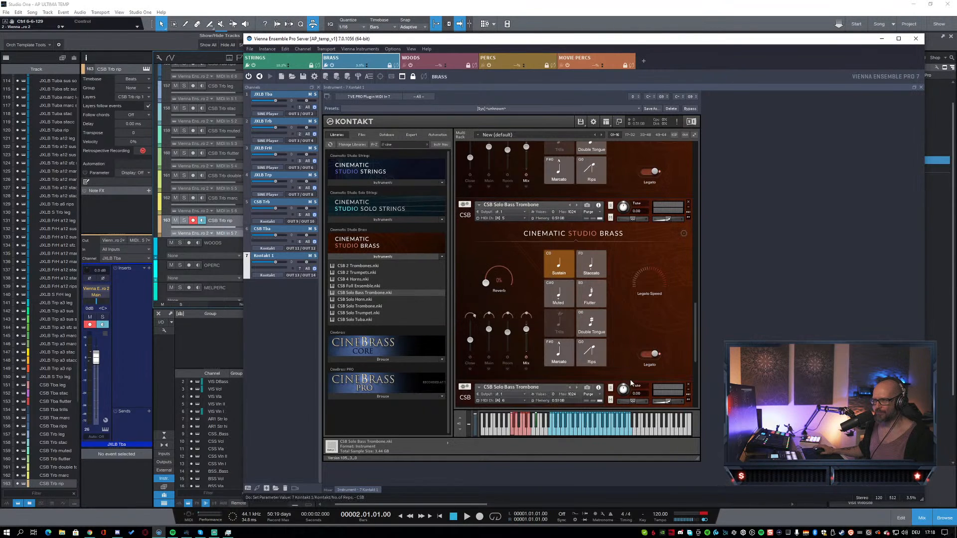
pyautogui.moveTo(696, 337); pyautogui.dragTo(699, 384)
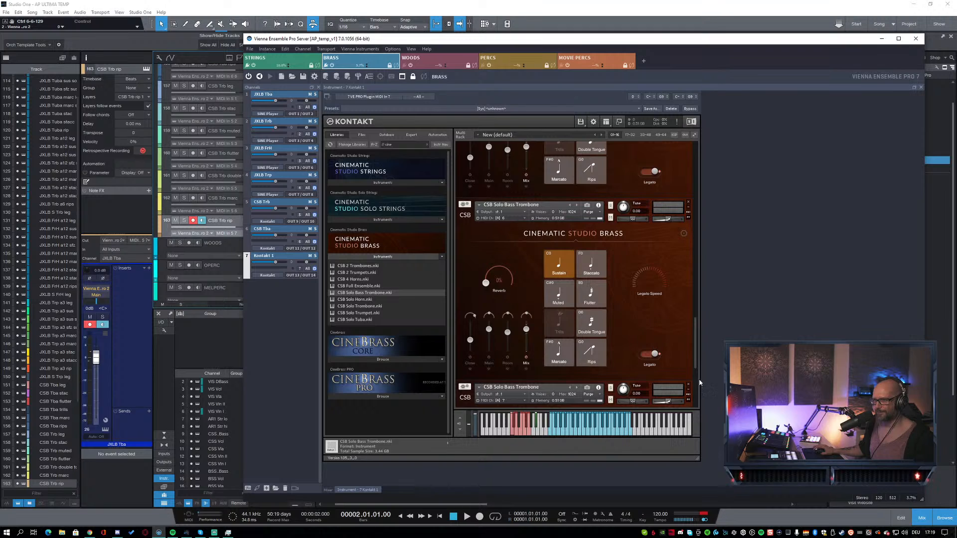
pyautogui.scroll(-3, 699, 387)
pyautogui.scroll(-2, 698, 388)
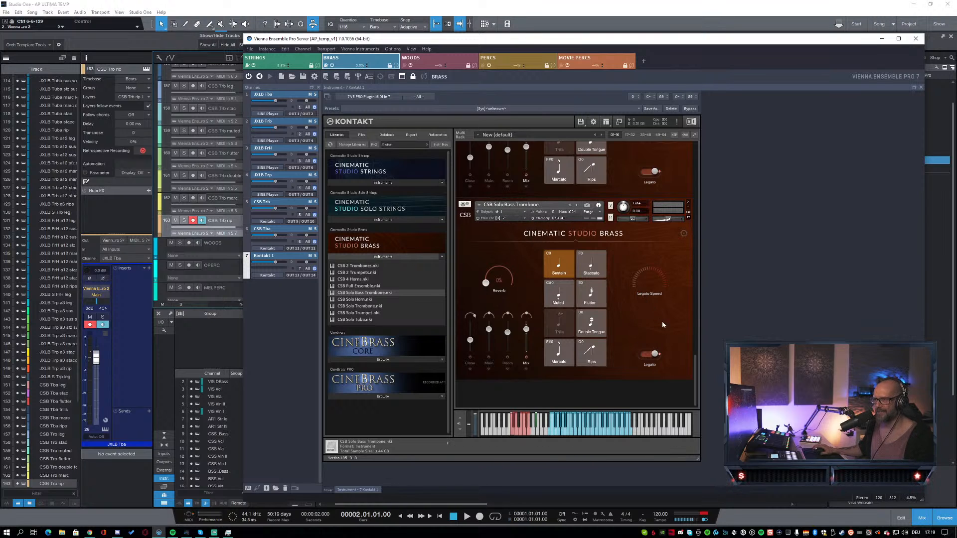
# Step: Purge articulations in the first three bass trombone instances, keeping only Sustain, Staccato and Muted respectively
pyautogui.moveTo(698, 362); pyautogui.dragTo(698, 148)
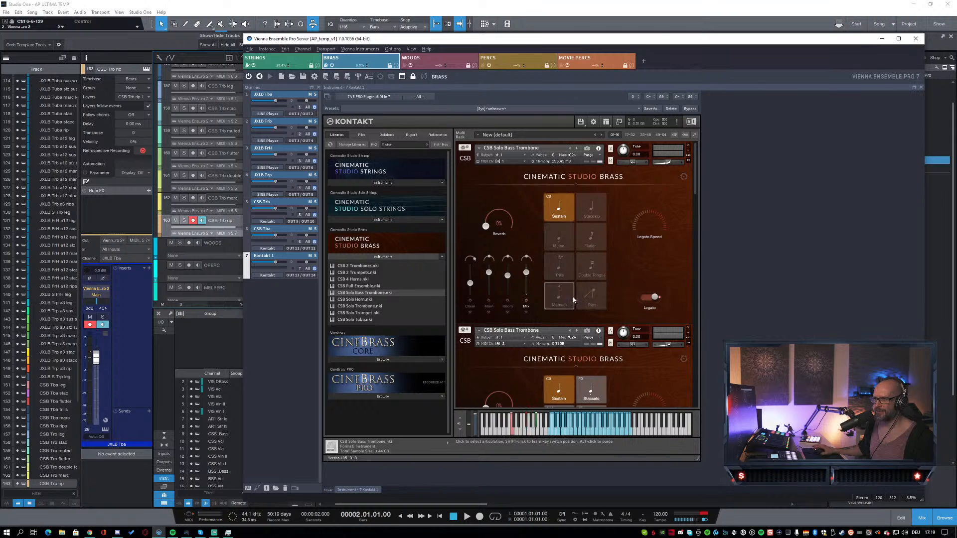
pyautogui.scroll(-3, 695, 169)
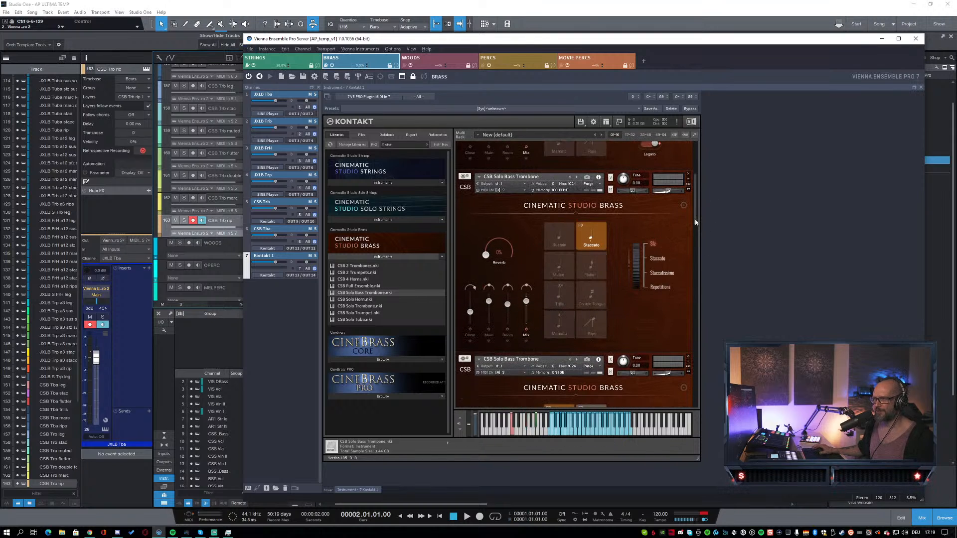
pyautogui.scroll(-4, 648, 249)
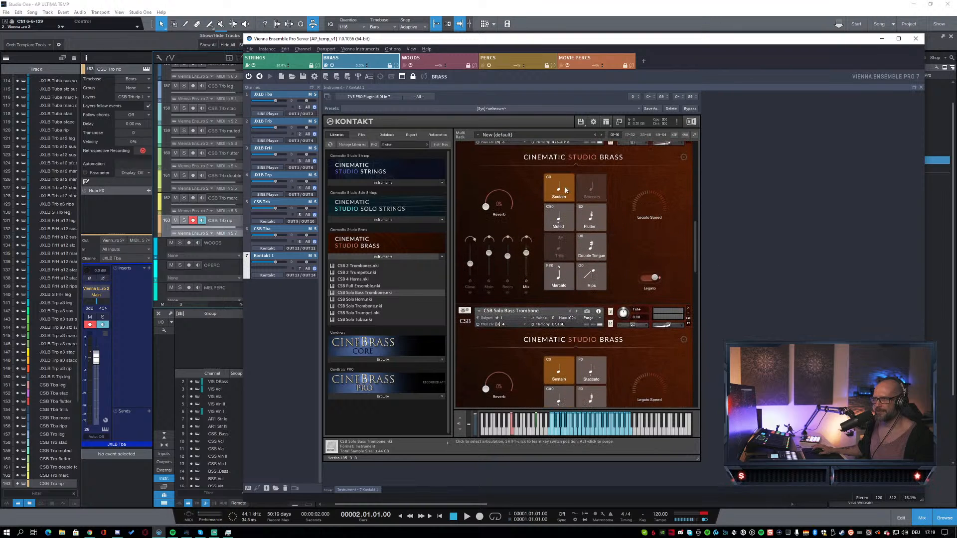
pyautogui.scroll(-3, 697, 274)
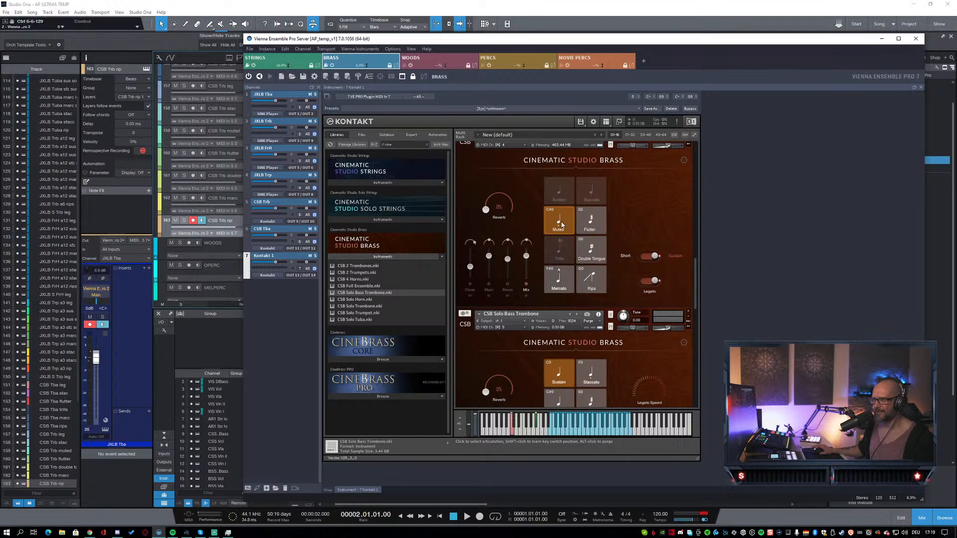
pyautogui.press('alt')
pyautogui.scroll(3, 696, 277)
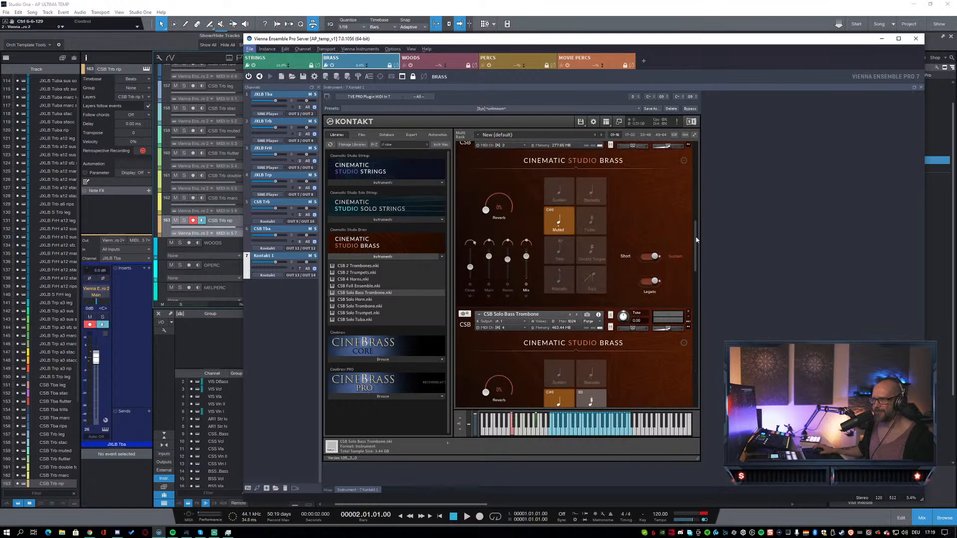
# Step: Purge the remaining unwanted articulations in the fourth bass trombone instance, keeping only Flutter
pyautogui.click(560, 292)
pyautogui.click(591, 314)
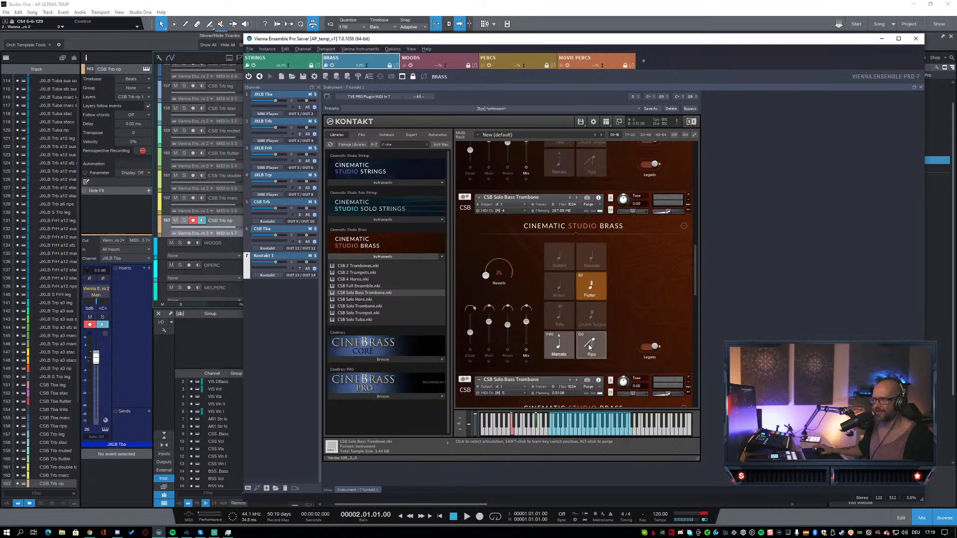
pyautogui.click(591, 344)
pyautogui.click(559, 344)
# Step: Purge every articulation except Double Tongue in the fifth bass trombone instance
pyautogui.moveTo(695, 280); pyautogui.dragTo(698, 316)
pyautogui.keyDown('alt'); pyautogui.click(590, 289); pyautogui.keyUp('alt')
pyautogui.keyDown('alt'); pyautogui.click(559, 288); pyautogui.keyUp('alt')
pyautogui.keyDown('alt'); pyautogui.click(559, 256); pyautogui.keyUp('alt')
pyautogui.keyDown('alt'); pyautogui.click(591, 256); pyautogui.keyUp('alt')
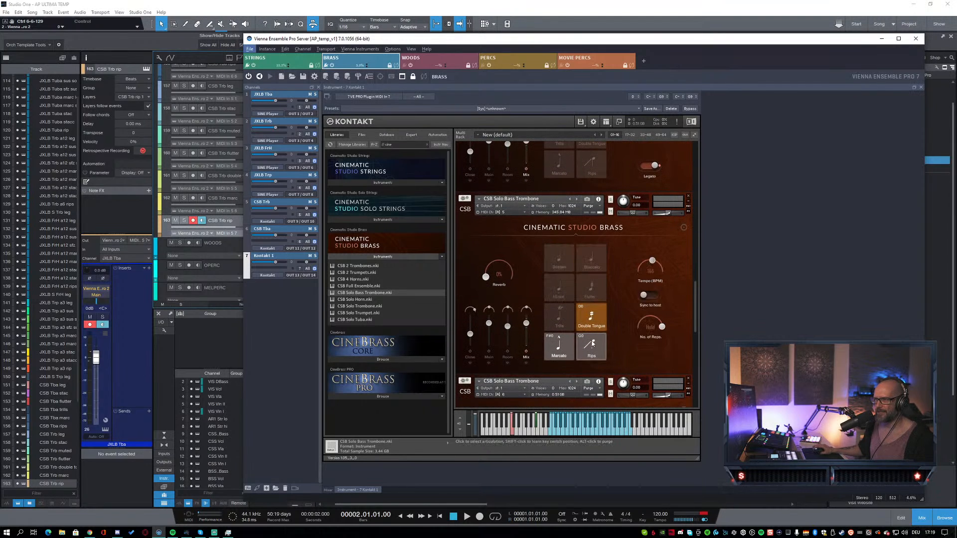
pyautogui.keyDown('alt'); pyautogui.click(591, 346); pyautogui.keyUp('alt')
pyautogui.keyDown('alt'); pyautogui.click(561, 347); pyautogui.keyUp('alt')
# Step: Purge every articulation except Marcato in the sixth bass trombone instance
pyautogui.scroll(-5, 693, 326)
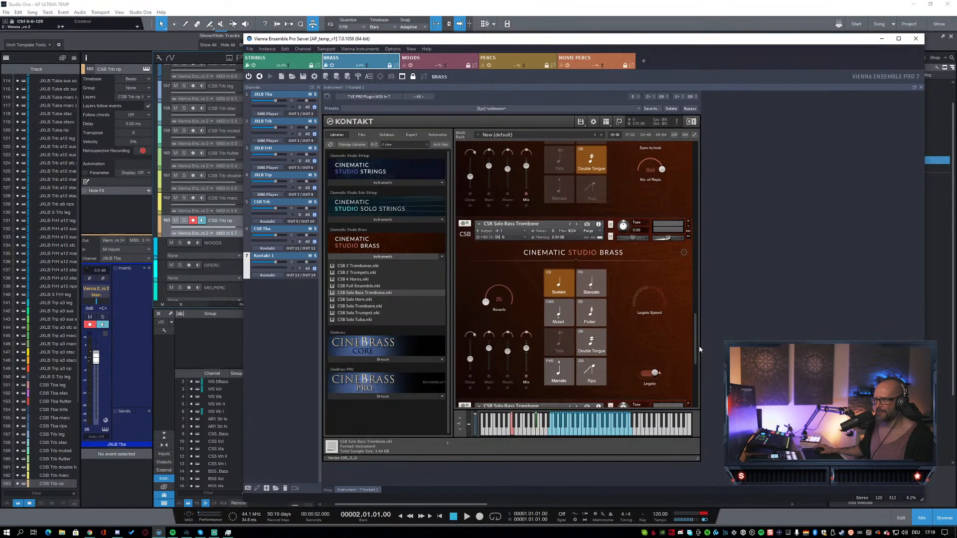
pyautogui.keyDown('alt'); pyautogui.click(591, 355); pyautogui.keyUp('alt')
pyautogui.keyDown('alt'); pyautogui.click(591, 327); pyautogui.keyUp('alt')
pyautogui.keyDown('alt'); pyautogui.click(590, 297); pyautogui.keyUp('alt')
pyautogui.keyDown('alt'); pyautogui.click(559, 297); pyautogui.keyUp('alt')
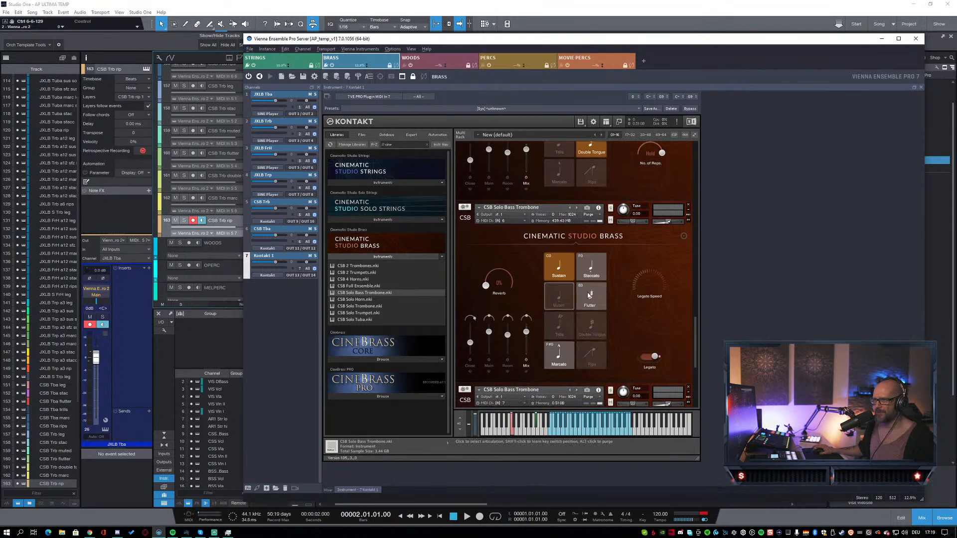
pyautogui.keyDown('alt'); pyautogui.click(591, 267); pyautogui.keyUp('alt')
pyautogui.keyDown('alt'); pyautogui.click(559, 267); pyautogui.keyUp('alt')
# Step: Purge every articulation except Rips in the seventh bass trombone instance
pyautogui.scroll(-5, 697, 342)
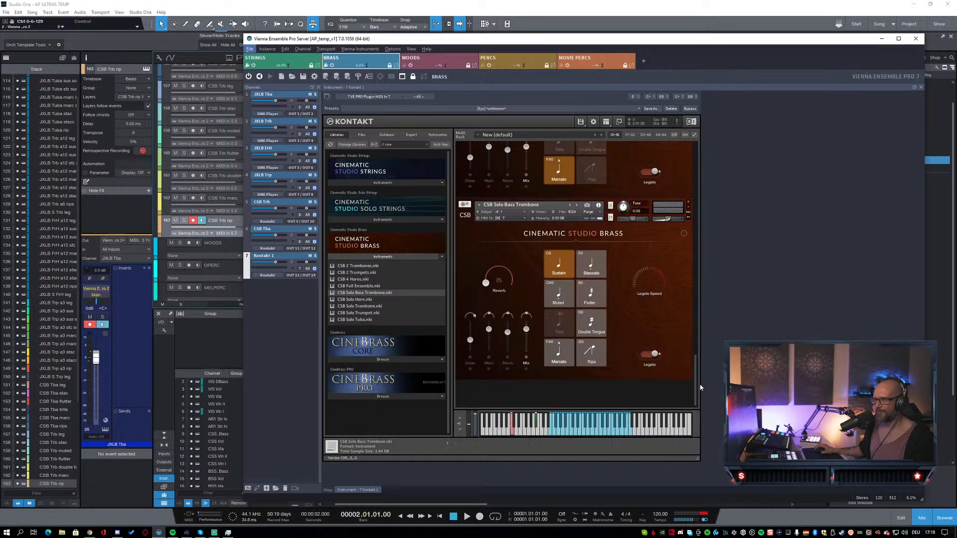
pyautogui.keyDown('alt'); pyautogui.click(591, 324); pyautogui.keyUp('alt')
pyautogui.keyDown('alt'); pyautogui.click(558, 324); pyautogui.keyUp('alt')
pyautogui.keyDown('alt'); pyautogui.click(559, 351); pyautogui.keyUp('alt')
pyautogui.keyDown('alt'); pyautogui.click(591, 294); pyautogui.keyUp('alt')
pyautogui.keyDown('alt'); pyautogui.click(559, 294); pyautogui.keyUp('alt')
pyautogui.keyDown('alt'); pyautogui.click(558, 267); pyautogui.keyUp('alt')
pyautogui.keyDown('alt'); pyautogui.click(591, 266); pyautogui.keyUp('alt')
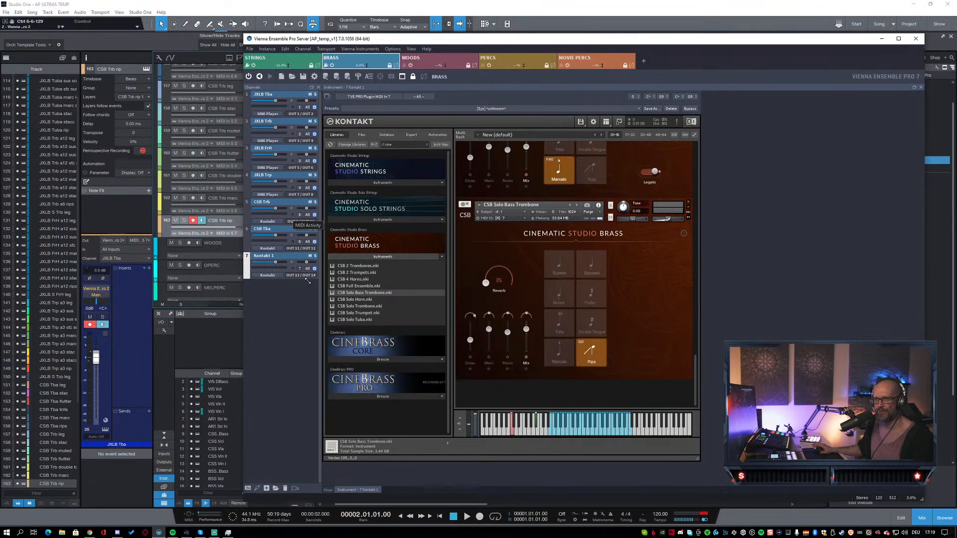
# Step: Switch to Studio One and start adding instrument tracks after CSB Trb rip, with the name CSB BTrb
pyautogui.click(213, 329)
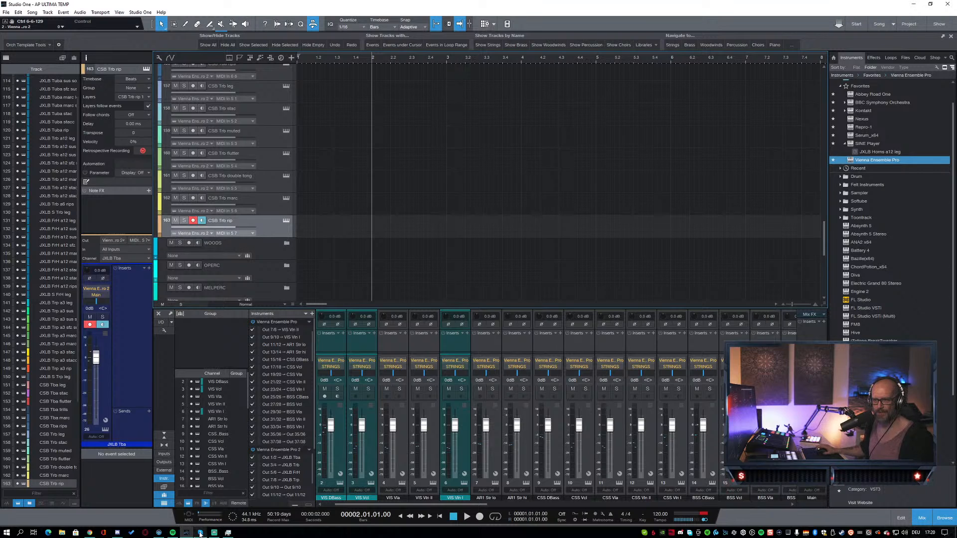
pyautogui.click(159, 533)
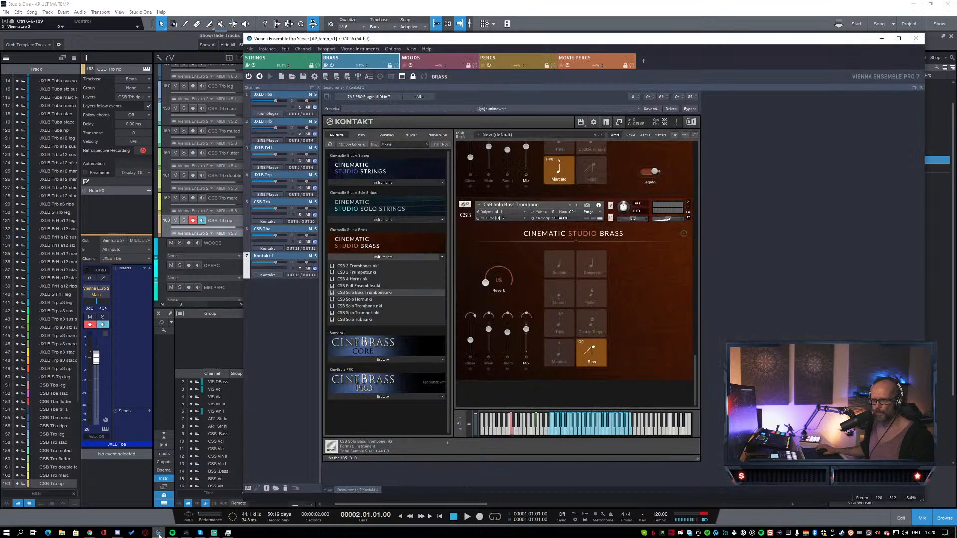
pyautogui.click(159, 532)
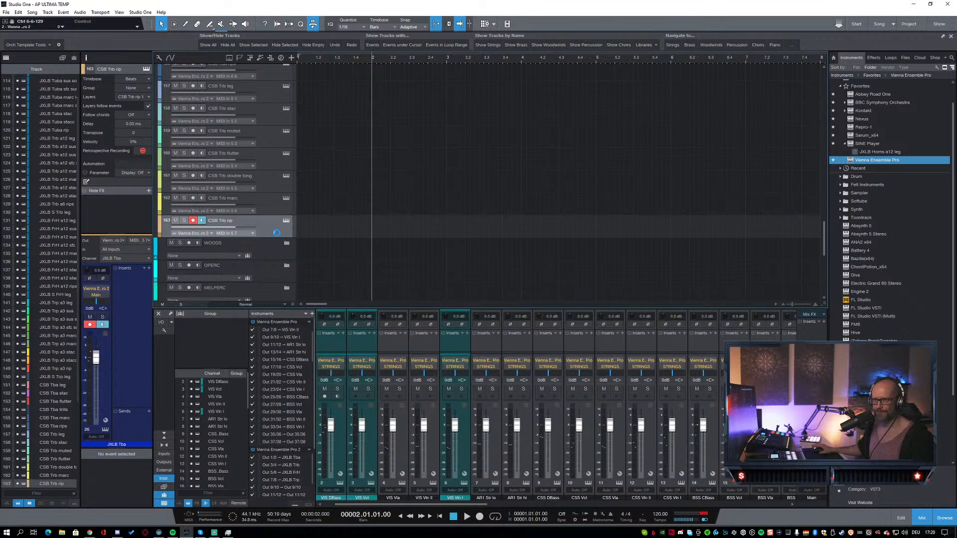
pyautogui.press('t')
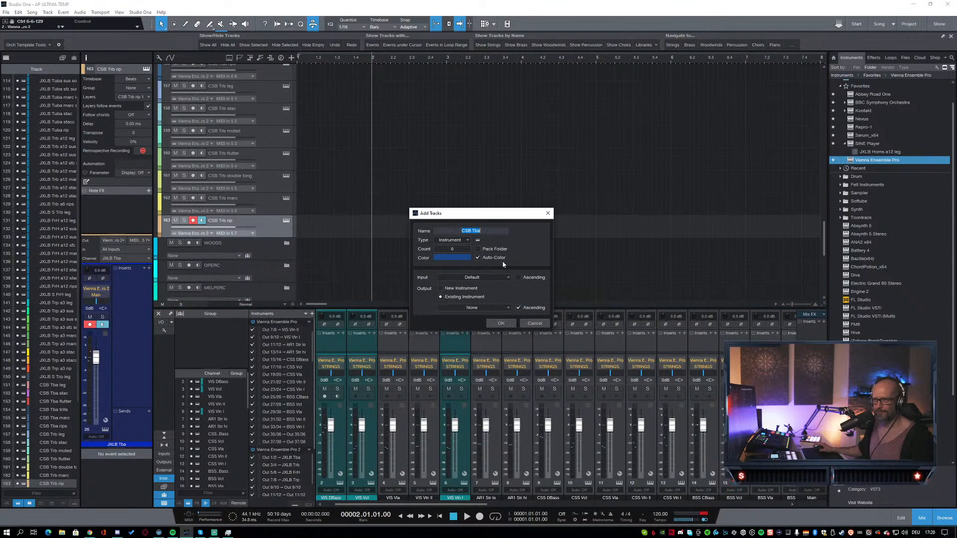
pyautogui.click(486, 232)
pyautogui.press('BackSpace')
pyautogui.press('BackSpace')
pyautogui.press('BackSpace')
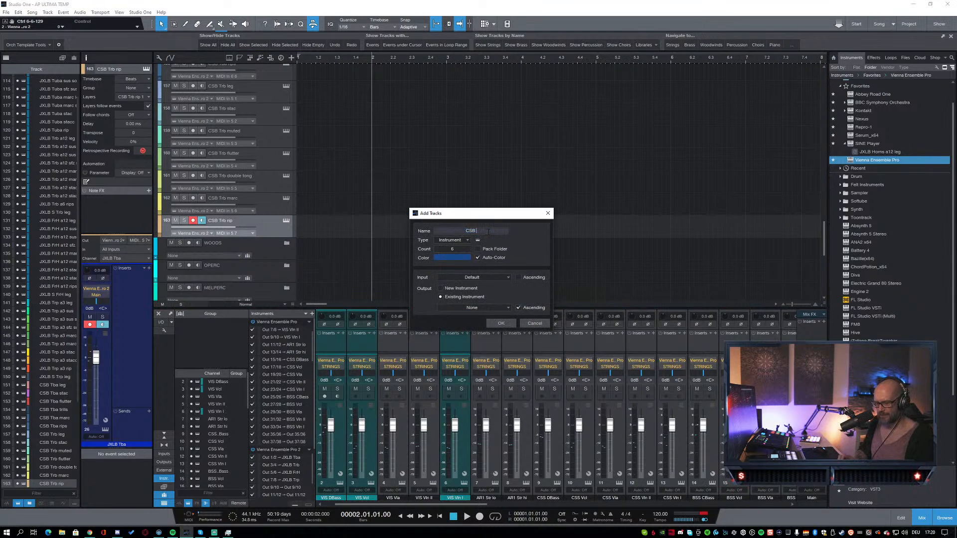
pyautogui.write('BTrb')
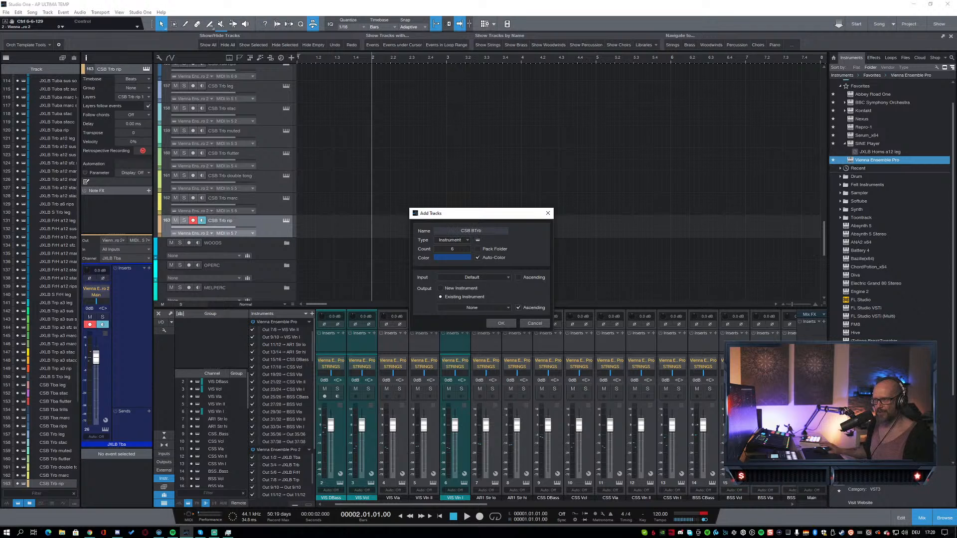
# Step: Route the new tracks to Vienna Ensemble Pro 2 in ascending order from MIDI In 7 1, set the count to 7 and create them
pyautogui.click(468, 307)
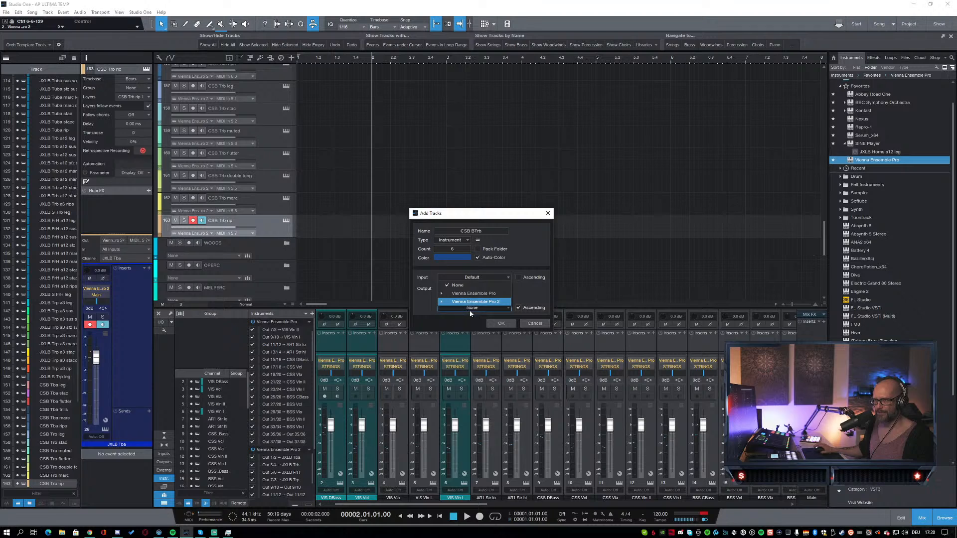
pyautogui.click(442, 304)
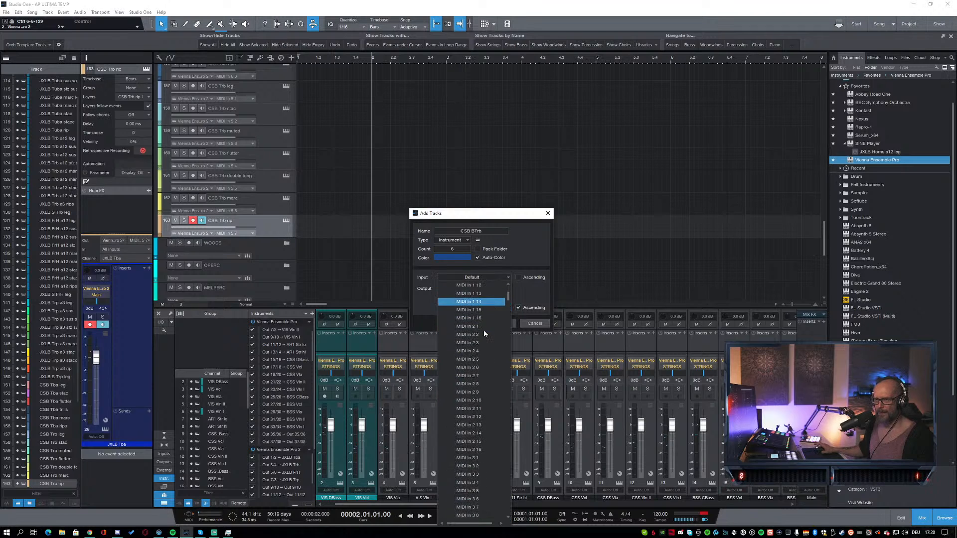
pyautogui.scroll(-2, 484, 334)
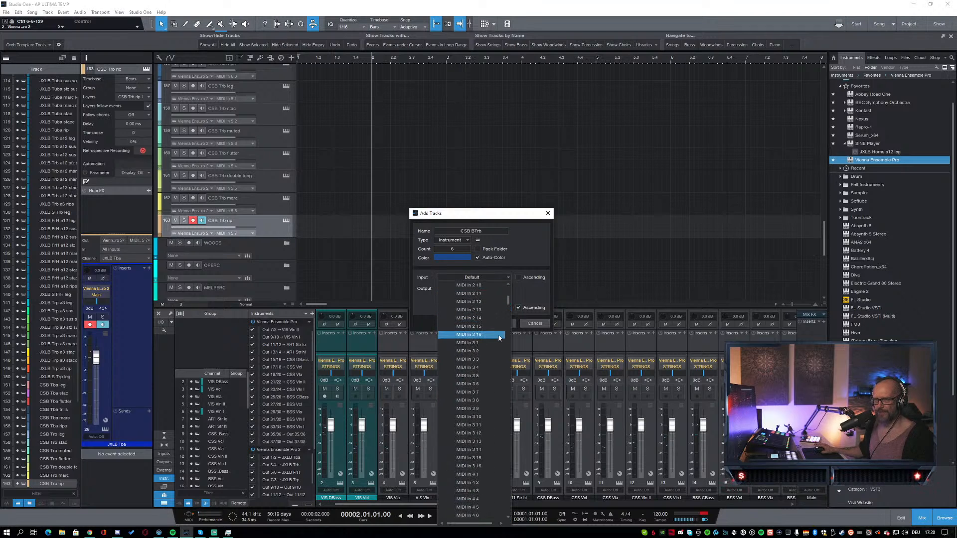
pyautogui.scroll(-13, 499, 338)
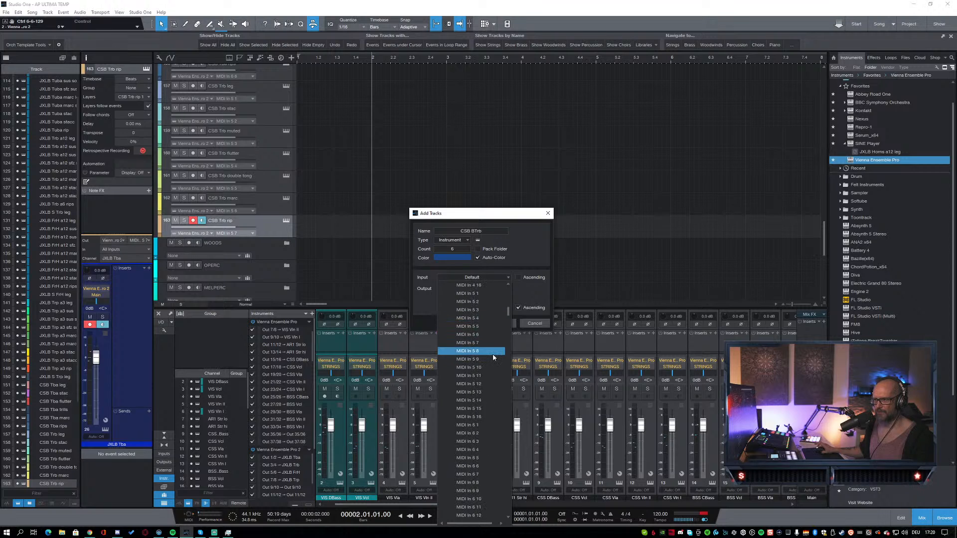
pyautogui.click(480, 437)
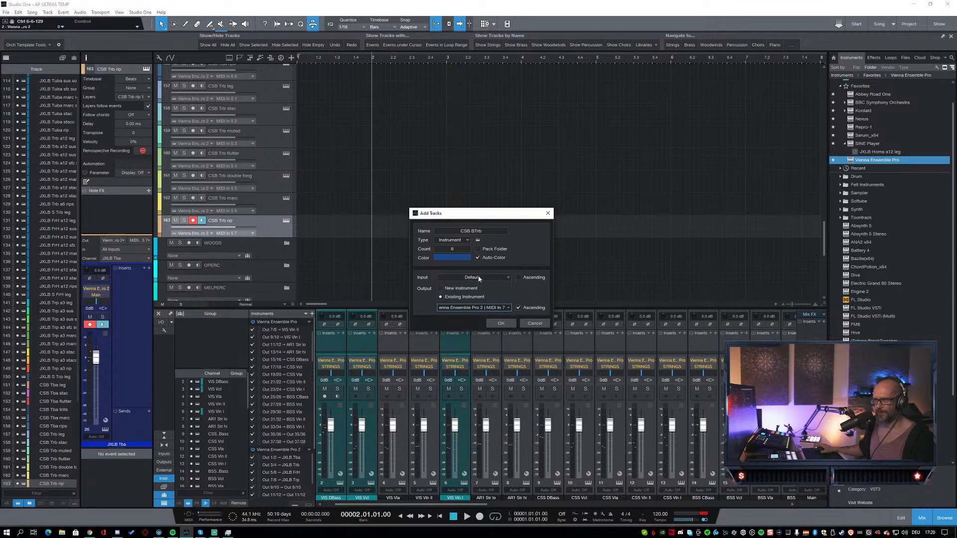
pyautogui.doubleClick(456, 249)
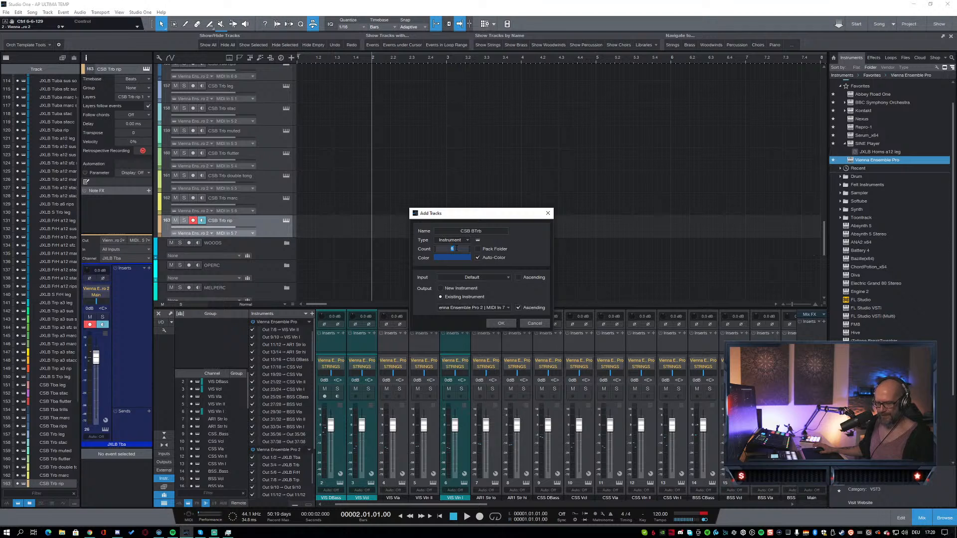
pyautogui.write('7')
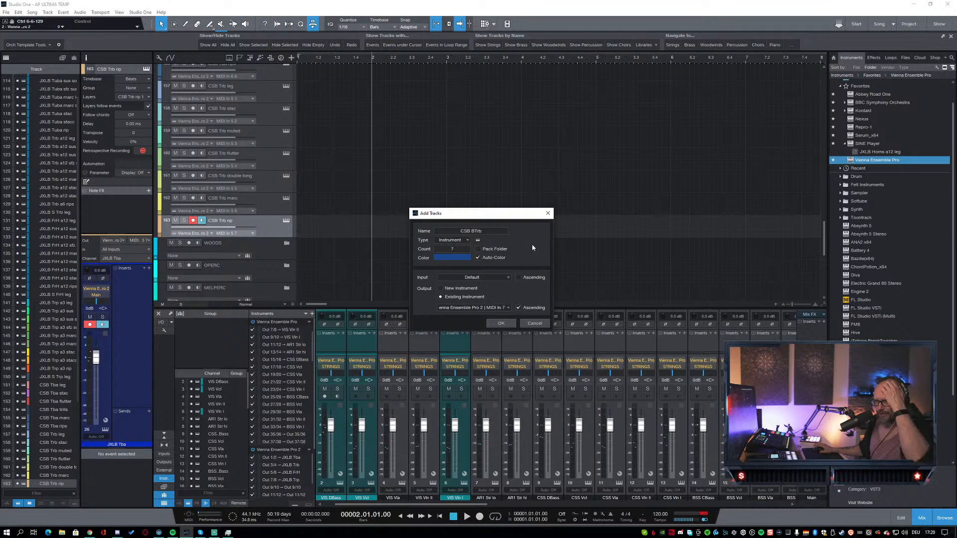
pyautogui.click(507, 323)
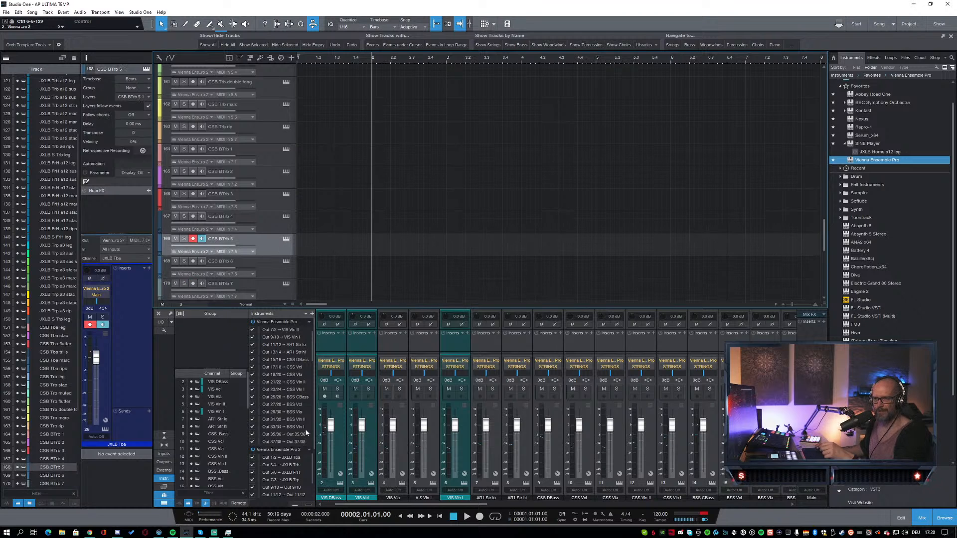
# Step: Activate Out 13/14 of Vienna Ensemble Pro 2 in the mixer's instrument list and select the CSB BTrb 1 track
pyautogui.scroll(-3, 306, 433)
pyautogui.scroll(-4, 282, 479)
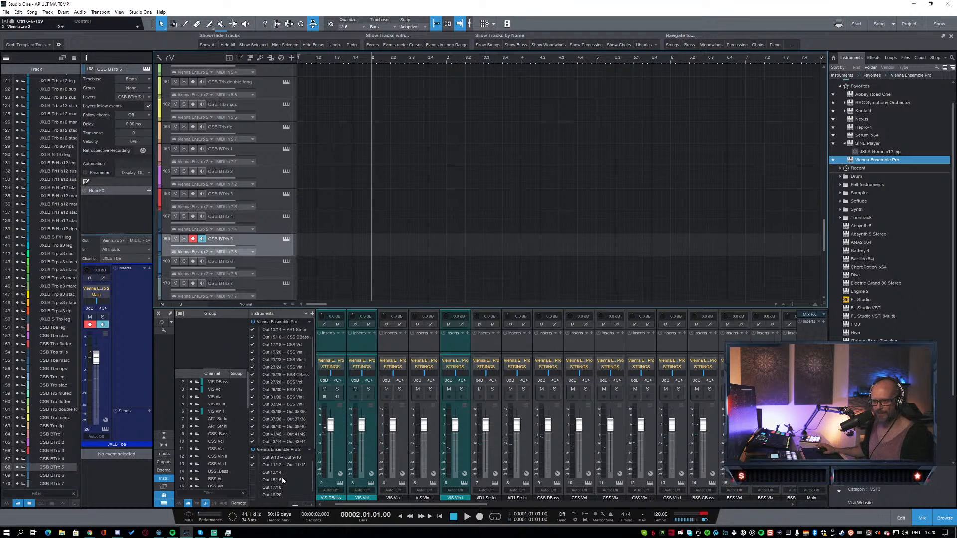
pyautogui.click(262, 473)
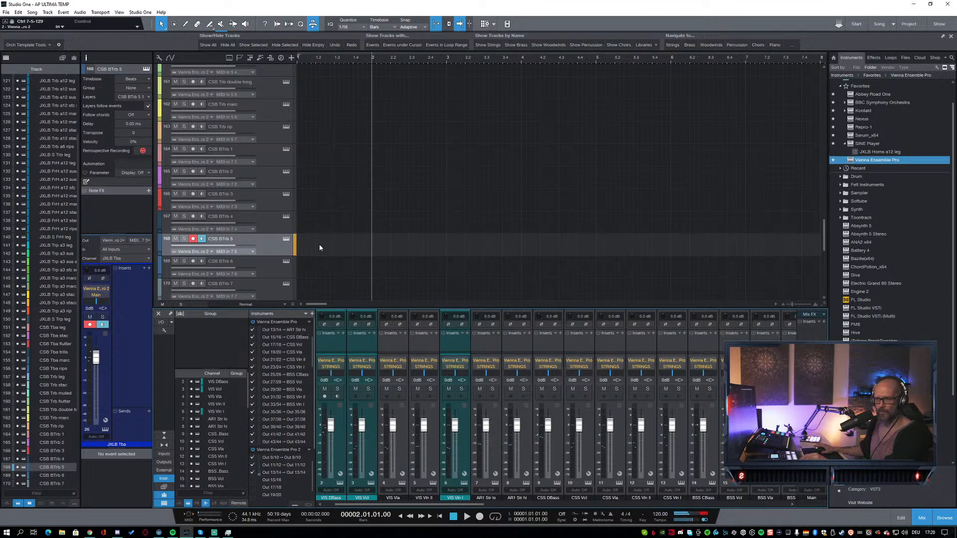
pyautogui.click(271, 159)
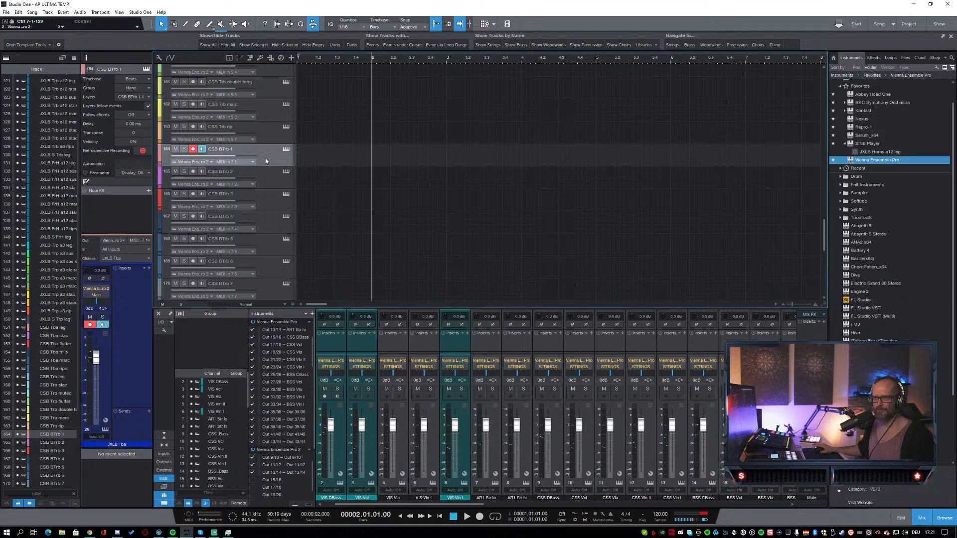
# Step: Rename the first two new bass trombone tracks CSB BTrb leg and CSB BTrb stac
pyautogui.doubleClick(226, 149)
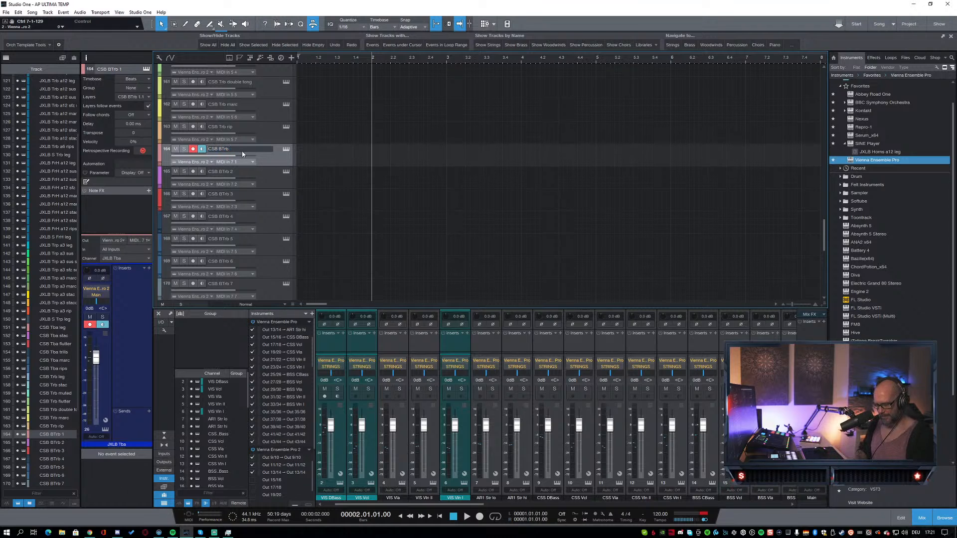
pyautogui.write('leg')
pyautogui.click(264, 173)
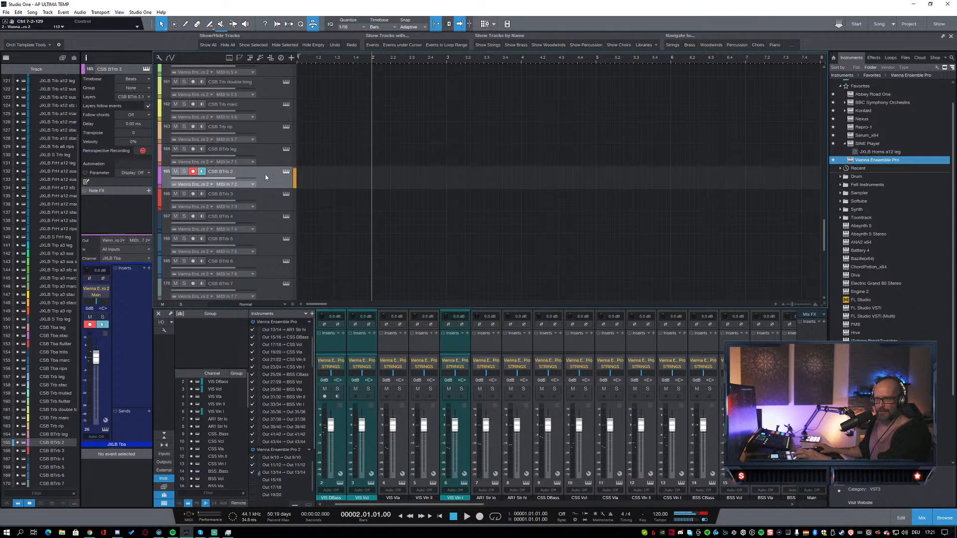
pyautogui.doubleClick(230, 172)
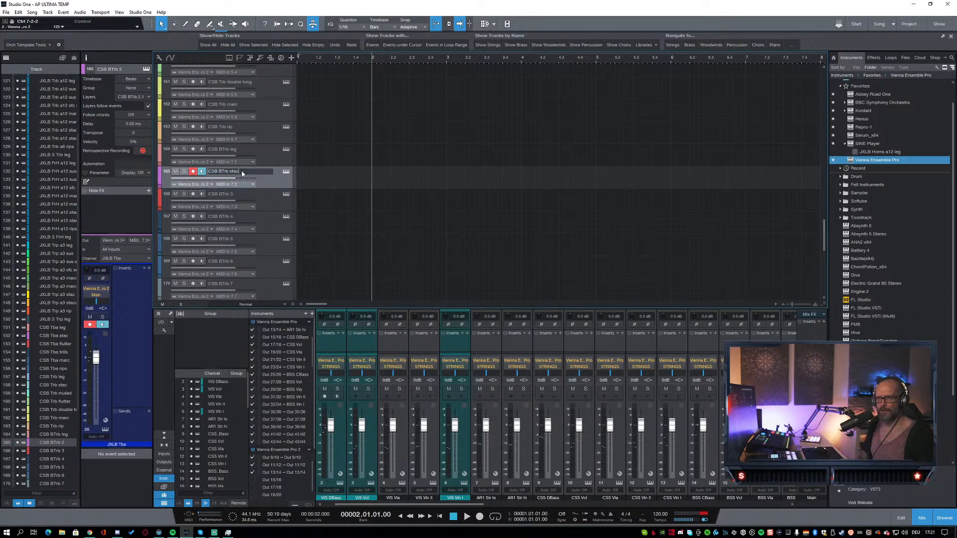
pyautogui.write('stac')
# Step: Rename the third and fourth bass trombone tracks CSB BTrb muted and CSB BTrb flutter
pyautogui.click(269, 197)
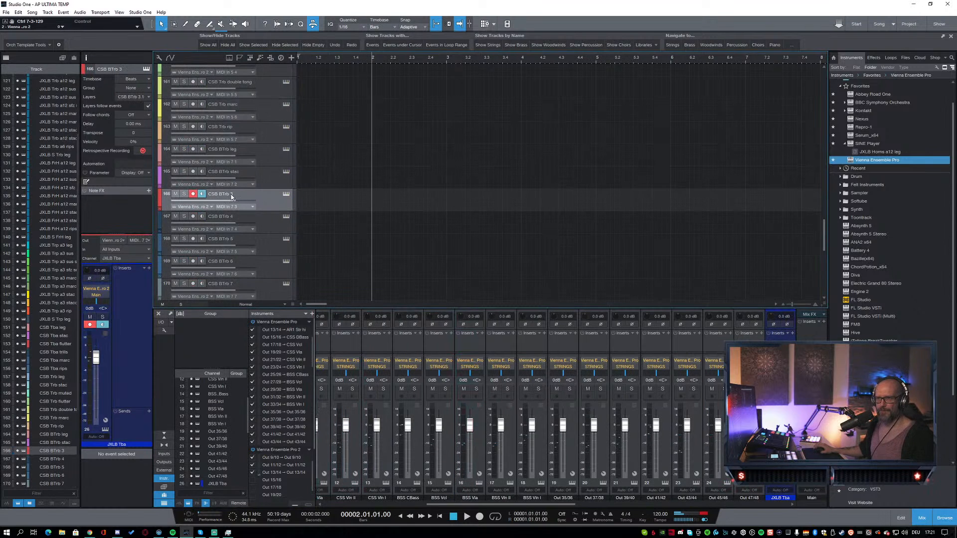
pyautogui.doubleClick(242, 194)
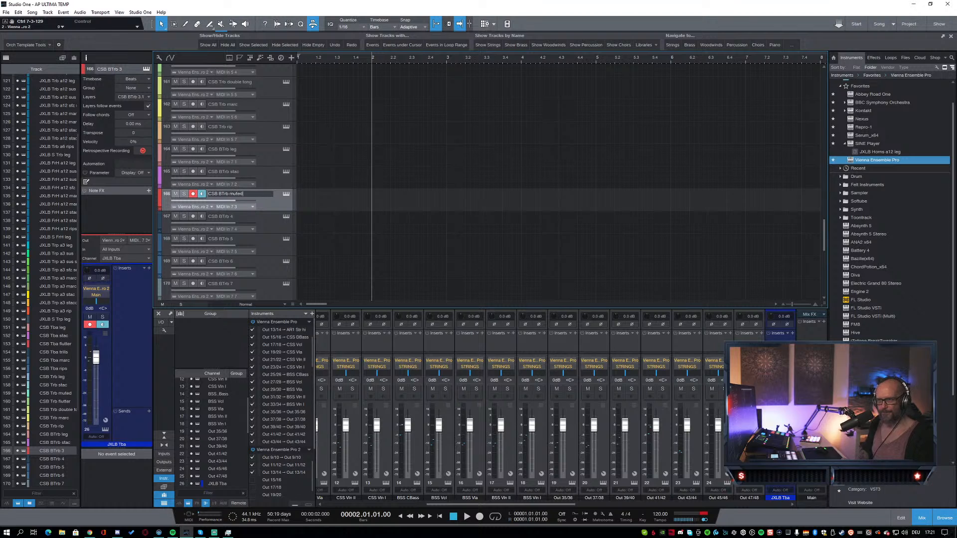
pyautogui.write('muted')
pyautogui.press('Return')
pyautogui.click(244, 218)
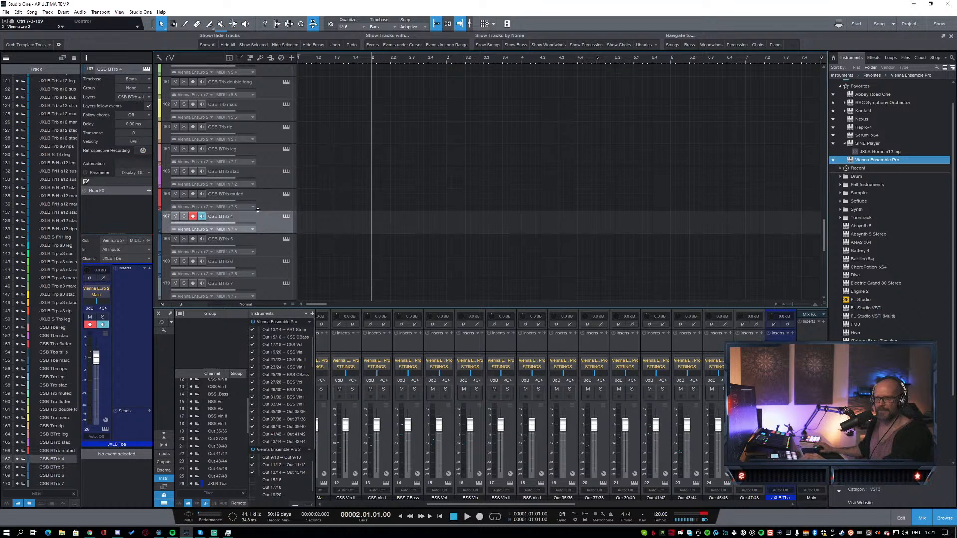
pyautogui.doubleClick(232, 217)
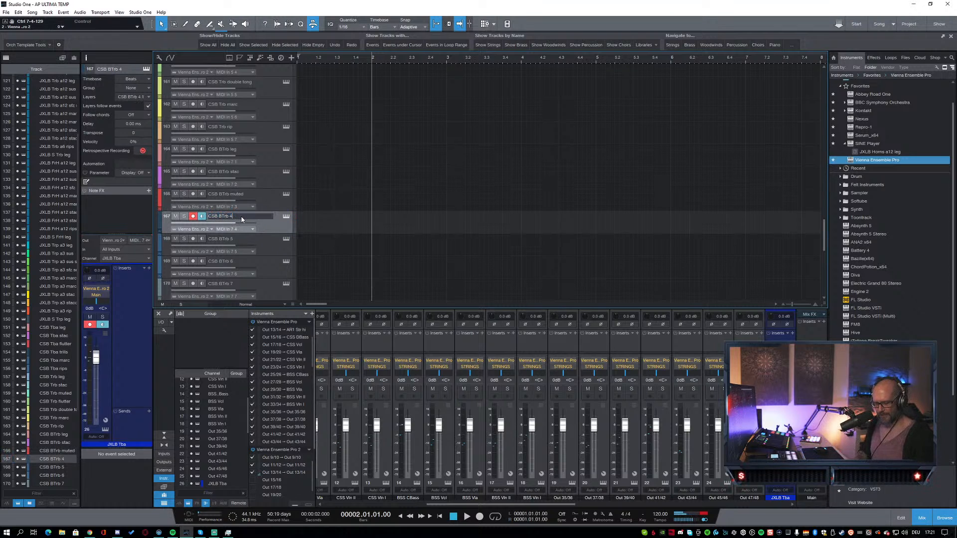
pyautogui.write('flutter')
pyautogui.press('Return')
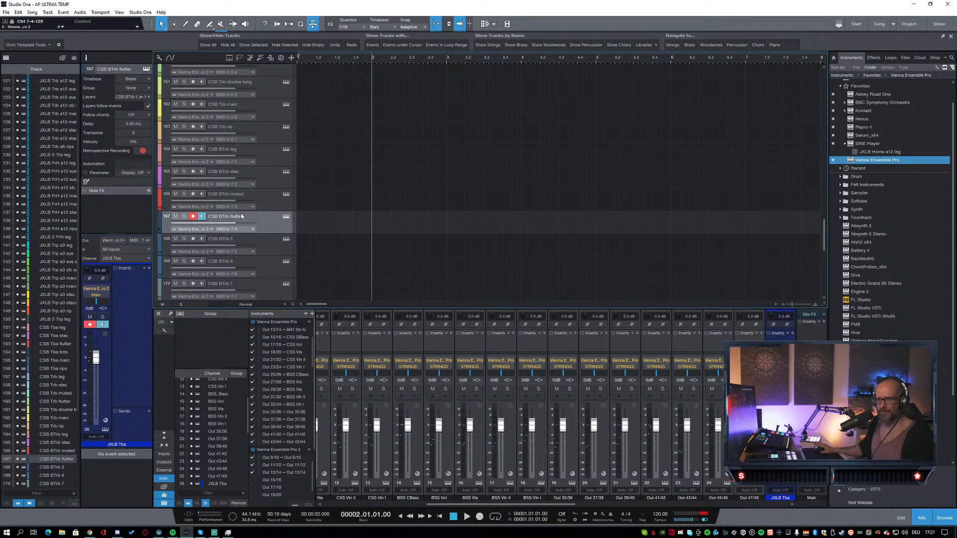
# Step: Rename the fifth and sixth bass trombone tracks CSB BTrb double tong and CSB BTrb marc
pyautogui.click(260, 240)
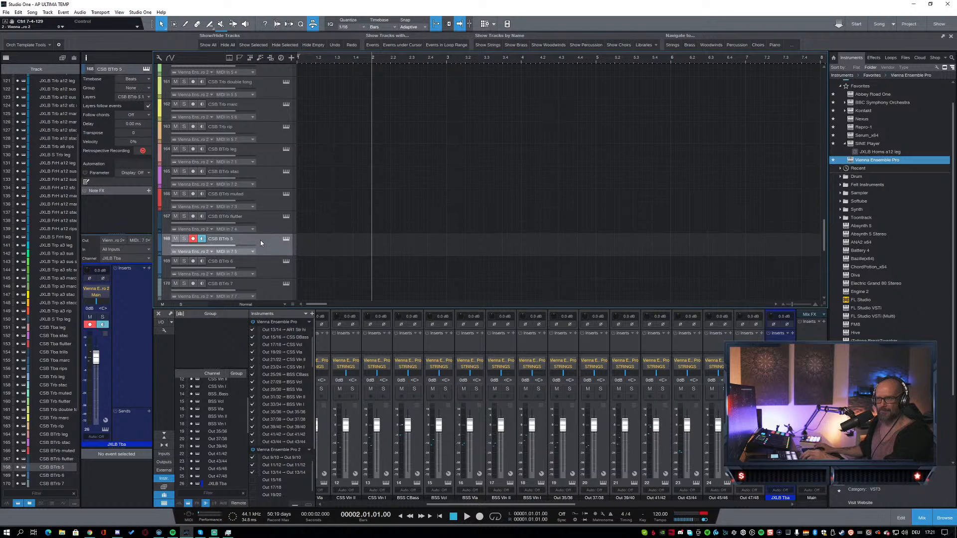
pyautogui.doubleClick(233, 240)
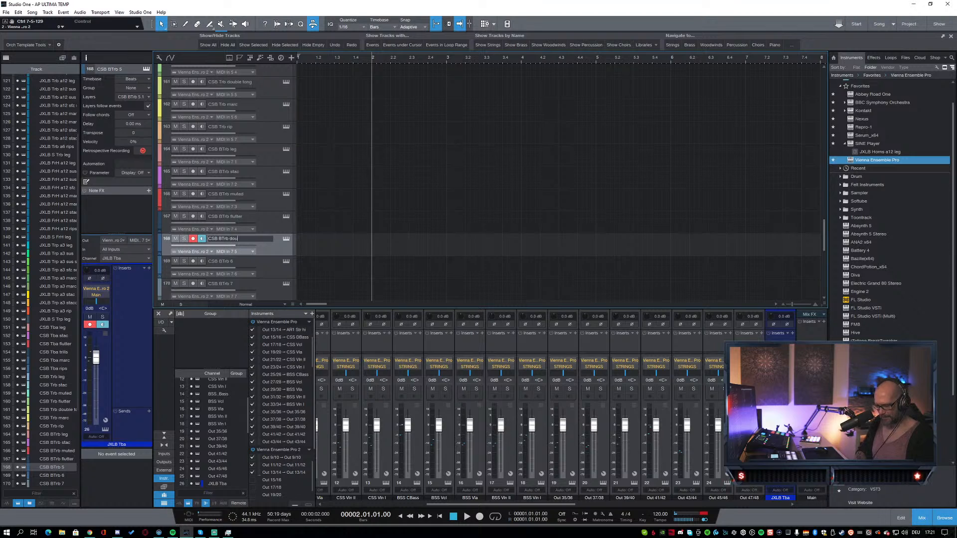
pyautogui.press('Return')
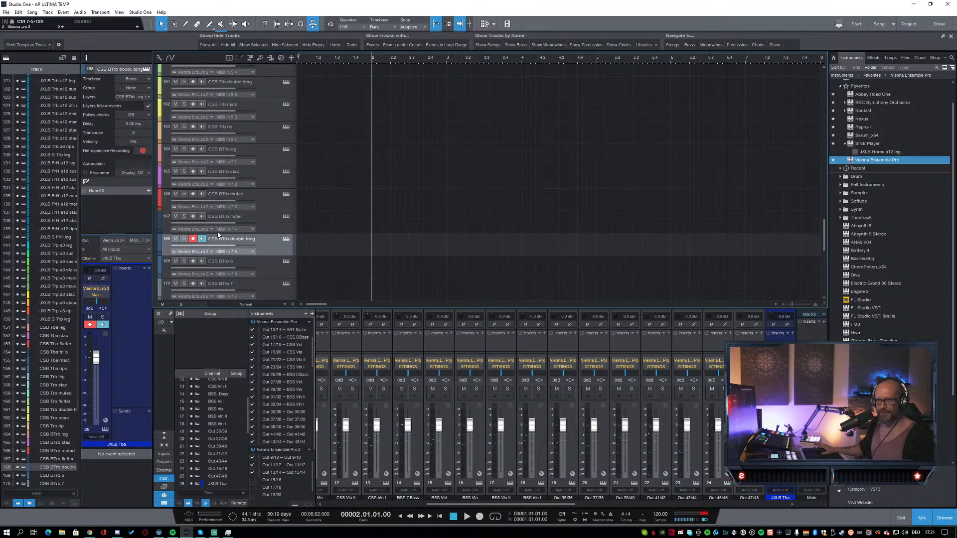
pyautogui.click(270, 263)
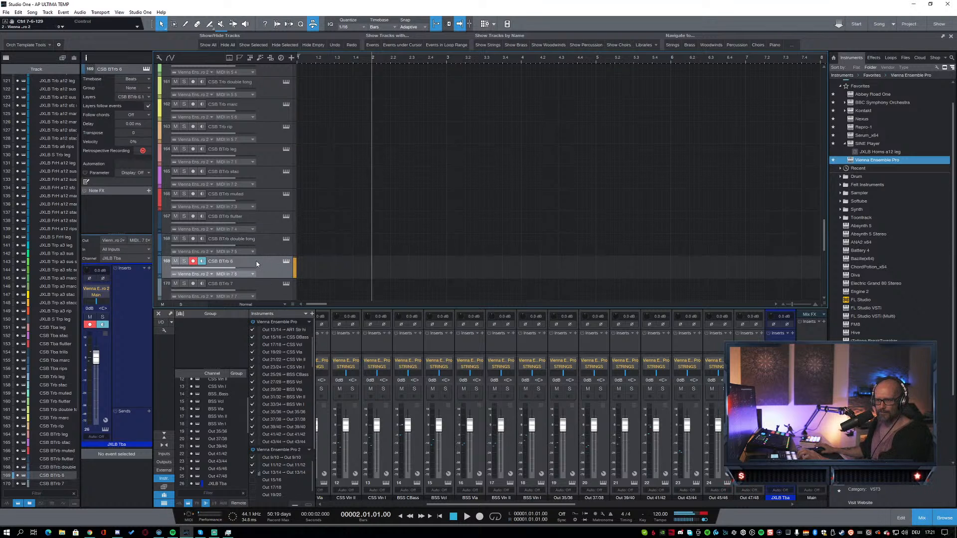
pyautogui.doubleClick(236, 261)
pyautogui.press('BackSpace')
pyautogui.write('marc')
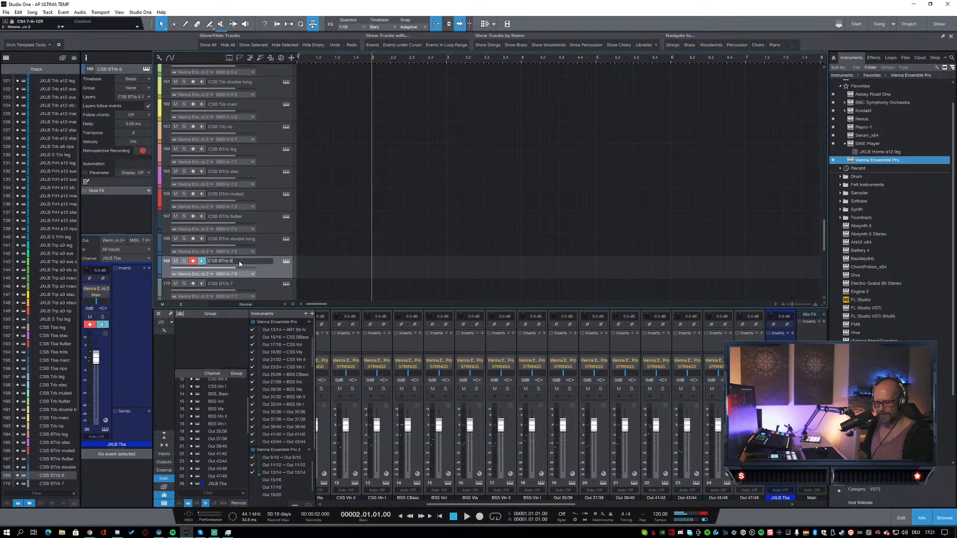
pyautogui.press('Return')
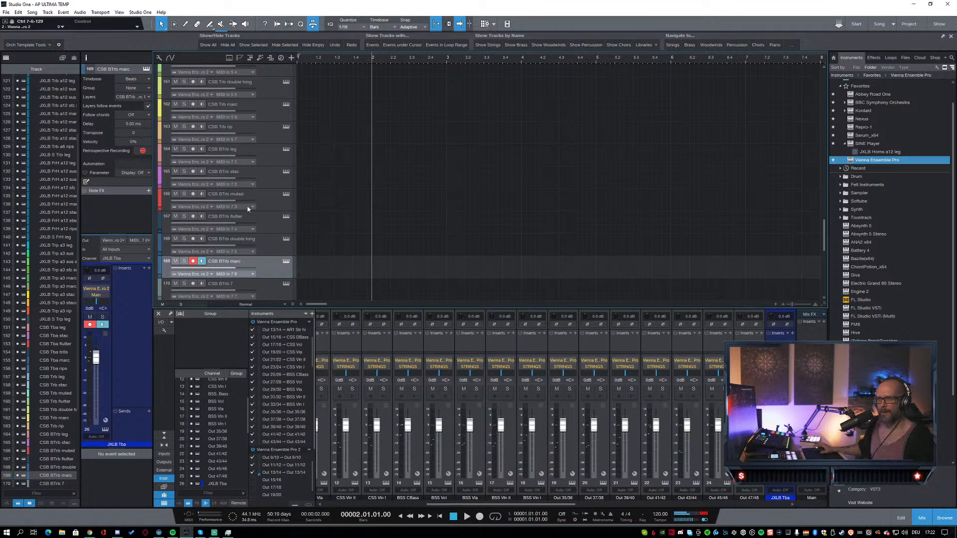
# Step: Rename the seventh bass trombone track CSB BTrb rip and save the song
pyautogui.click(270, 290)
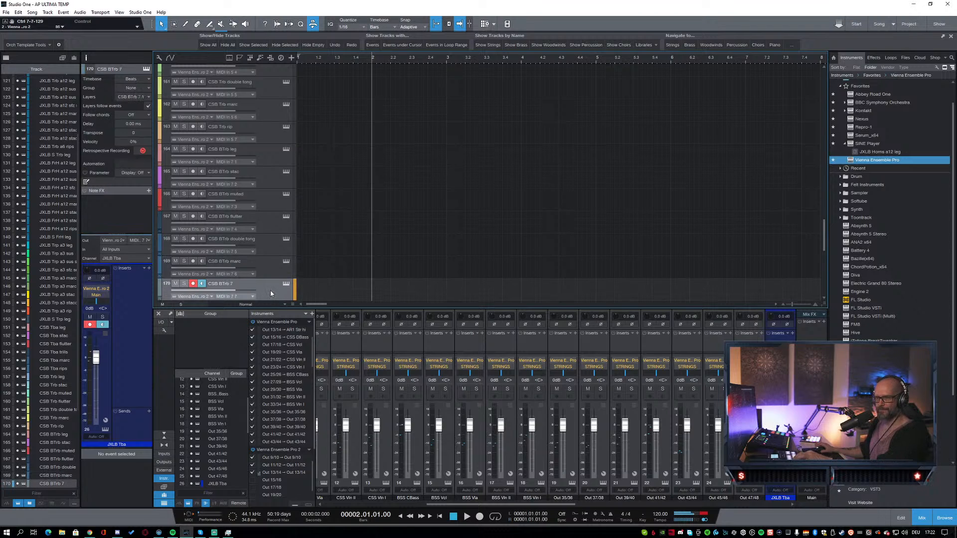
pyautogui.doubleClick(224, 285)
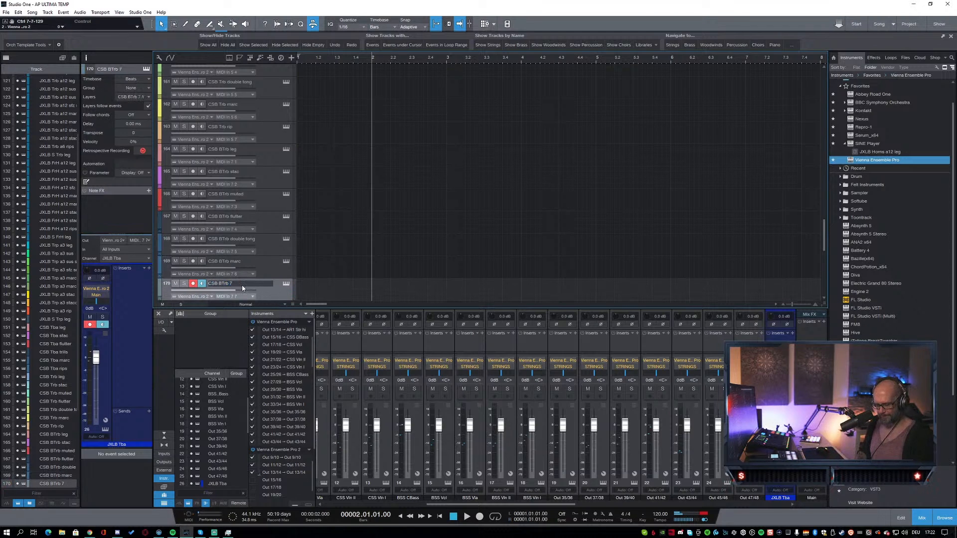
pyautogui.press('BackSpace')
pyautogui.write('rip')
pyautogui.press('Return')
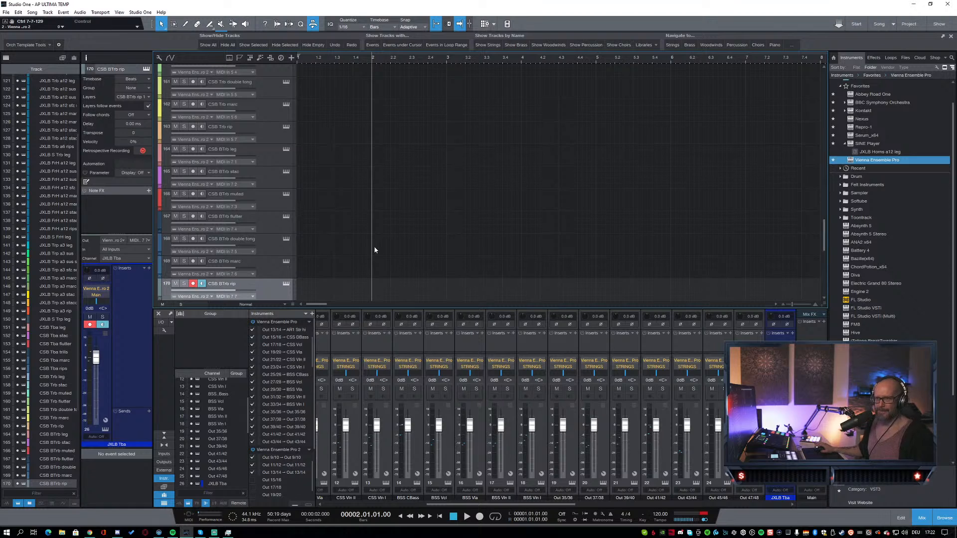
pyautogui.scroll(-3, 375, 250)
pyautogui.hotkey('ctrl', 's')
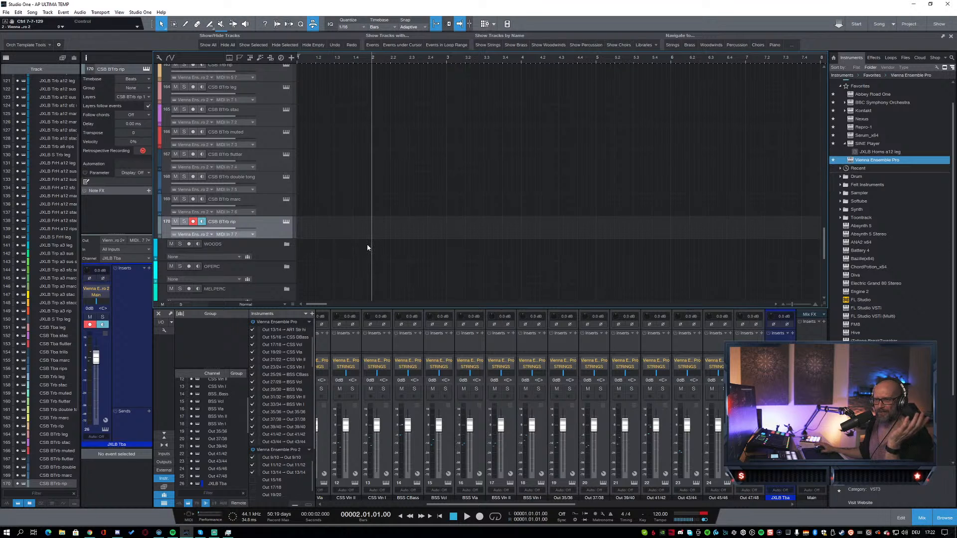
pyautogui.scroll(-3, 365, 248)
pyautogui.scroll(2, 366, 248)
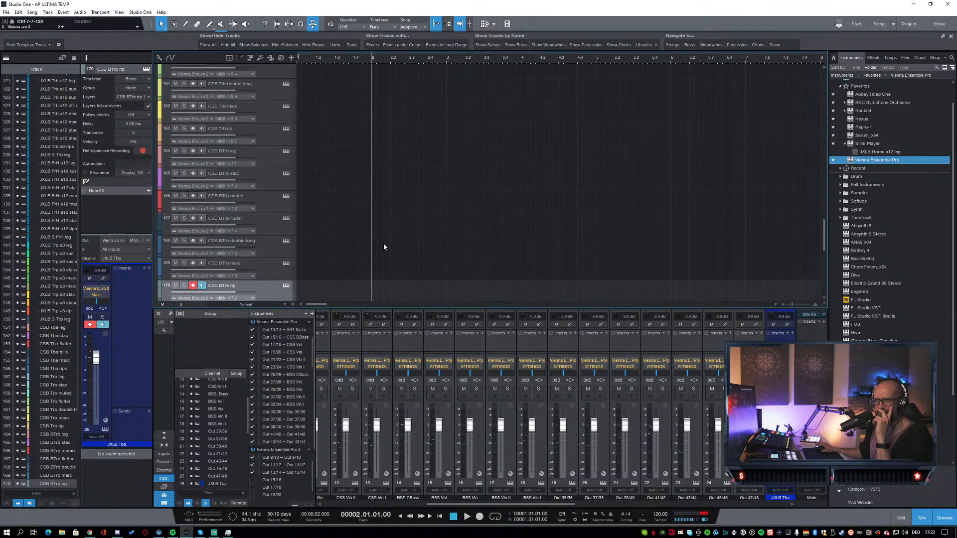
pyautogui.scroll(20, 384, 247)
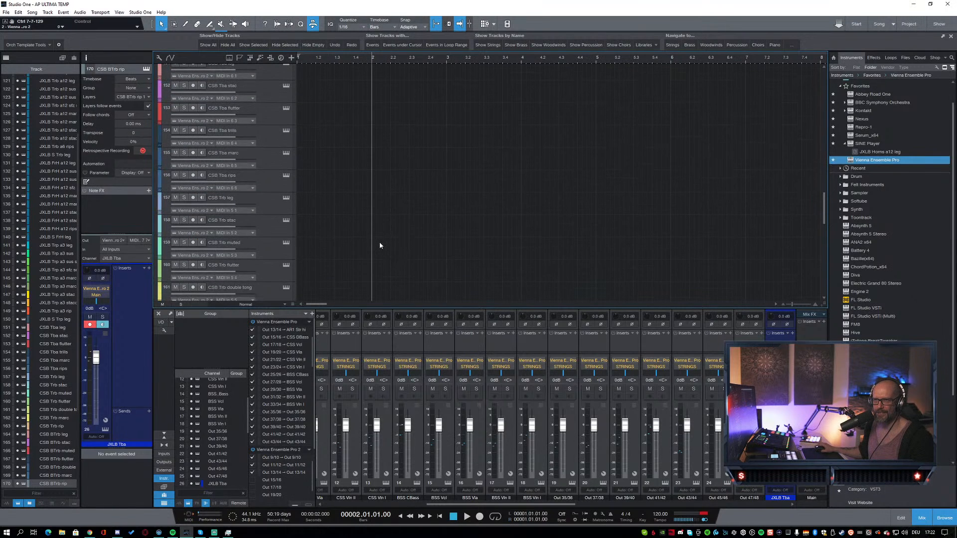
pyautogui.scroll(20, 372, 246)
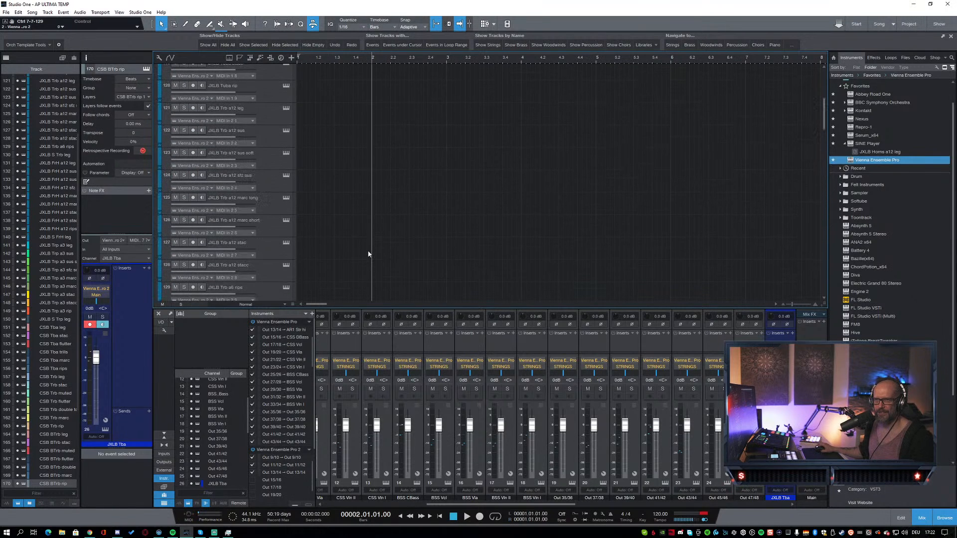
pyautogui.click(169, 98)
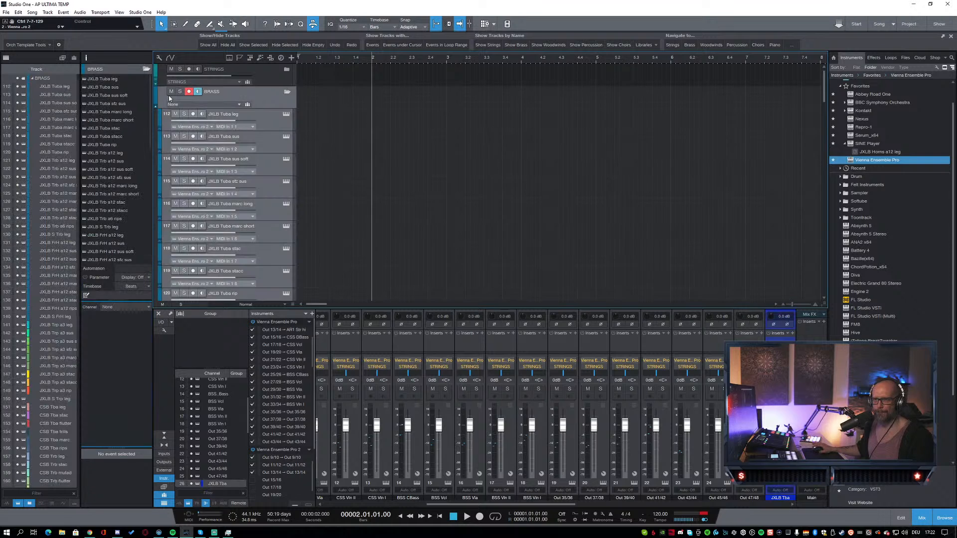
pyautogui.click(157, 94)
pyautogui.click(157, 94)
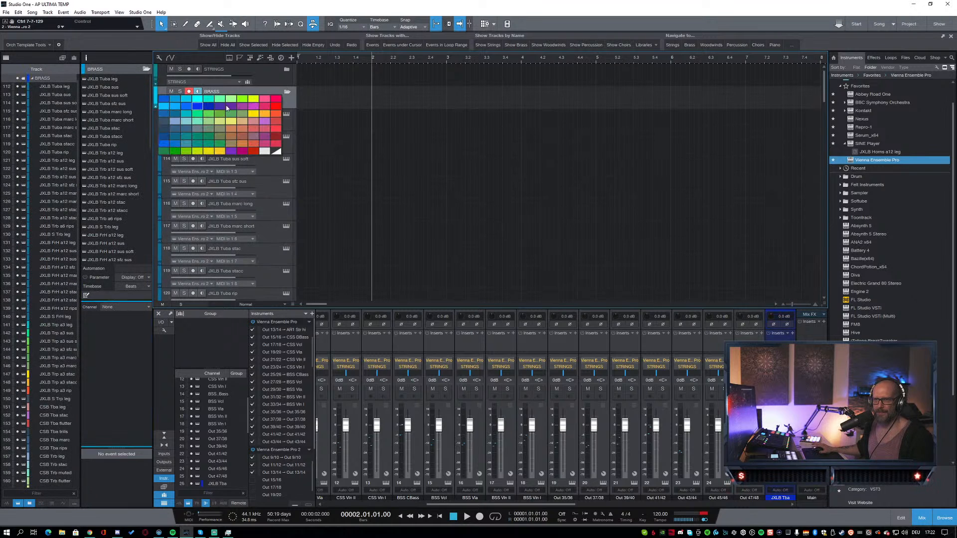
pyautogui.click(275, 100)
# Step: Select everything from the BRASS folder through CSB BTrb rip and apply the blue colour of the JXLB Tuba tracks to the selection
pyautogui.click(271, 121)
pyautogui.scroll(-12, 385, 198)
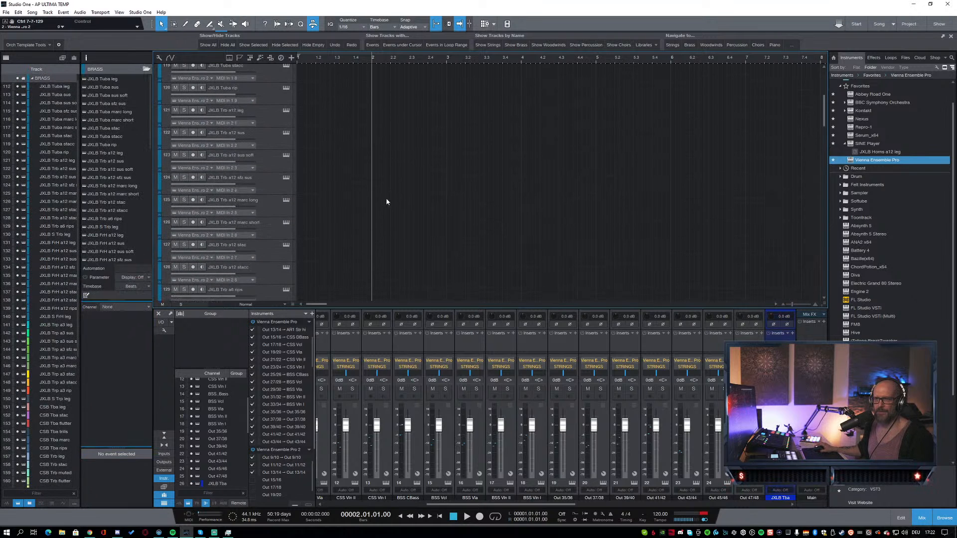
pyautogui.scroll(-20, 393, 200)
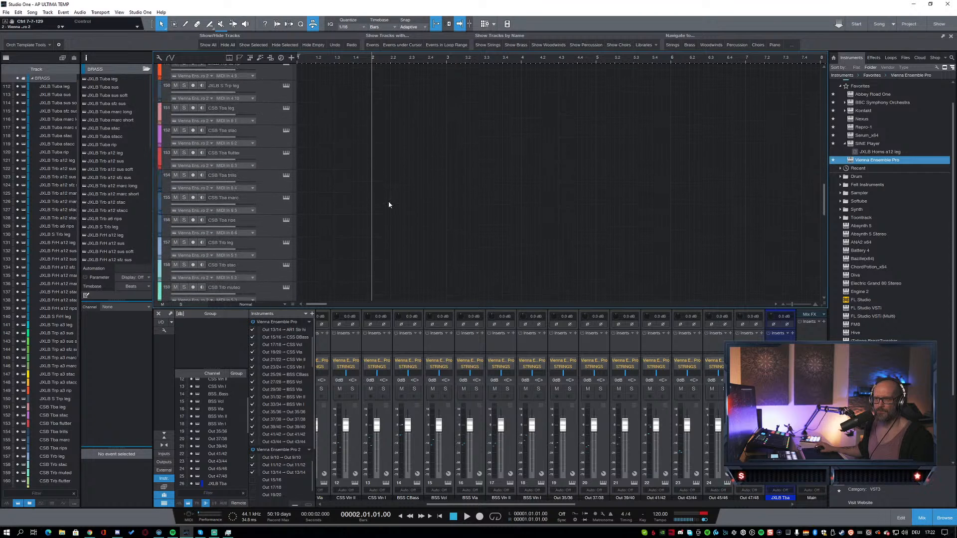
pyautogui.scroll(-6, 359, 203)
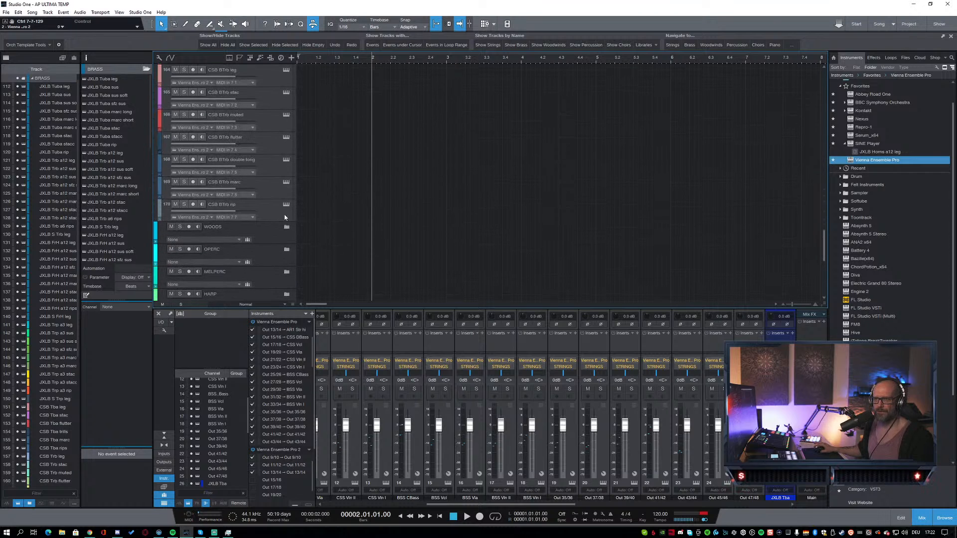
pyautogui.click(263, 208)
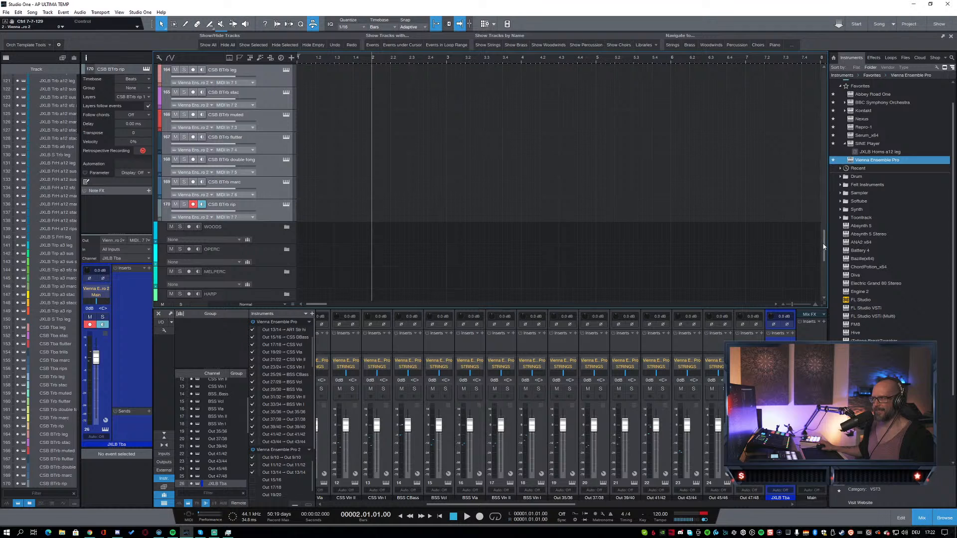
pyautogui.moveTo(824, 247); pyautogui.dragTo(829, 85)
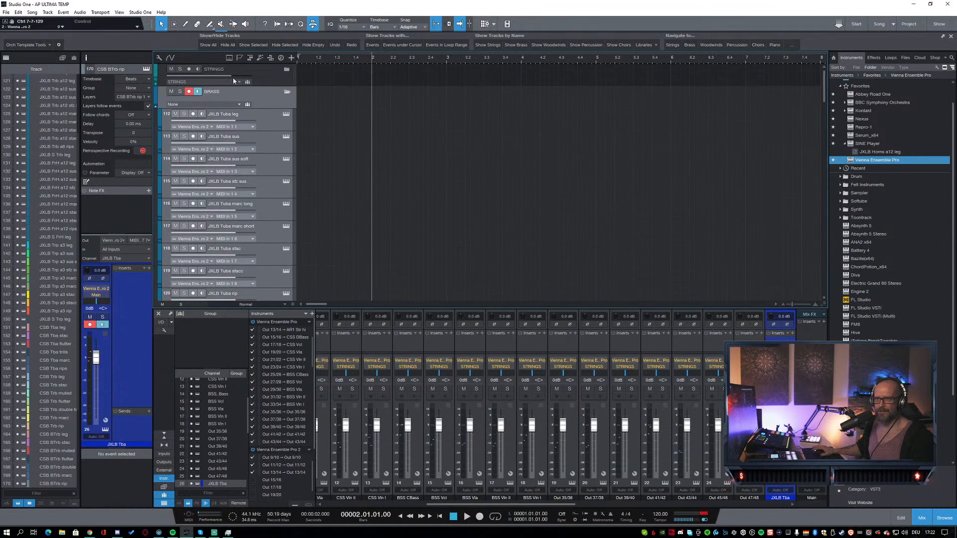
pyautogui.click(163, 120)
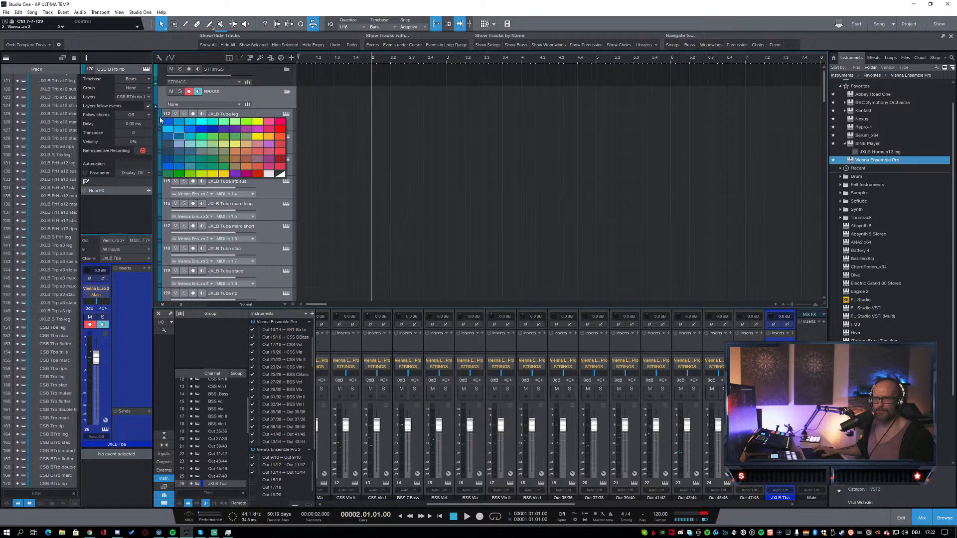
pyautogui.click(179, 136)
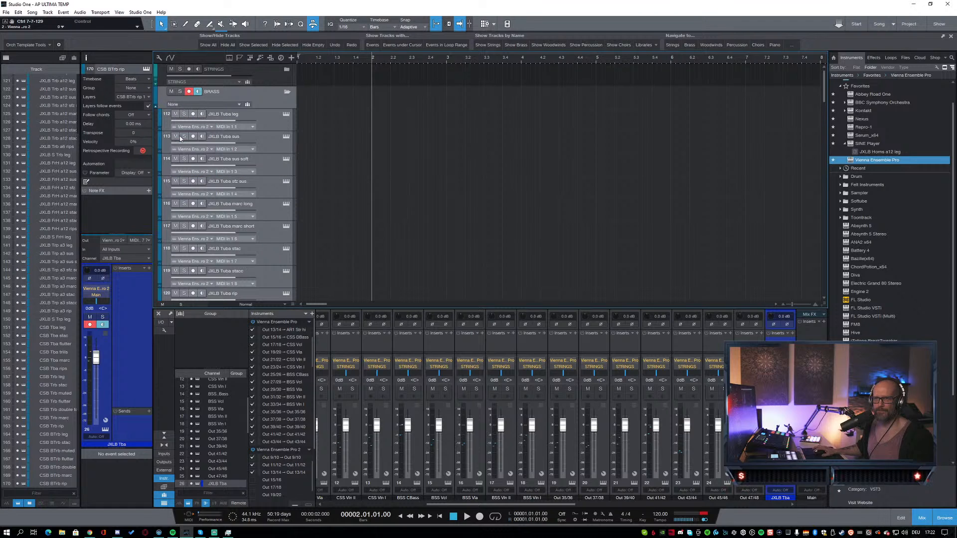
pyautogui.click(265, 123)
# Step: Select the CSB BTrb rip track at the end of the BRASS folder and save the song
pyautogui.scroll(-10, 344, 163)
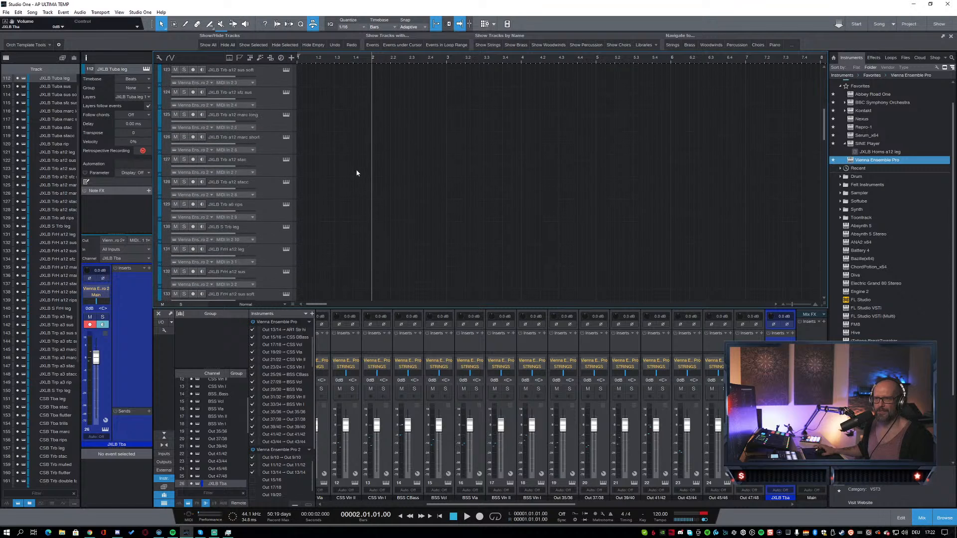
pyautogui.scroll(-15, 357, 179)
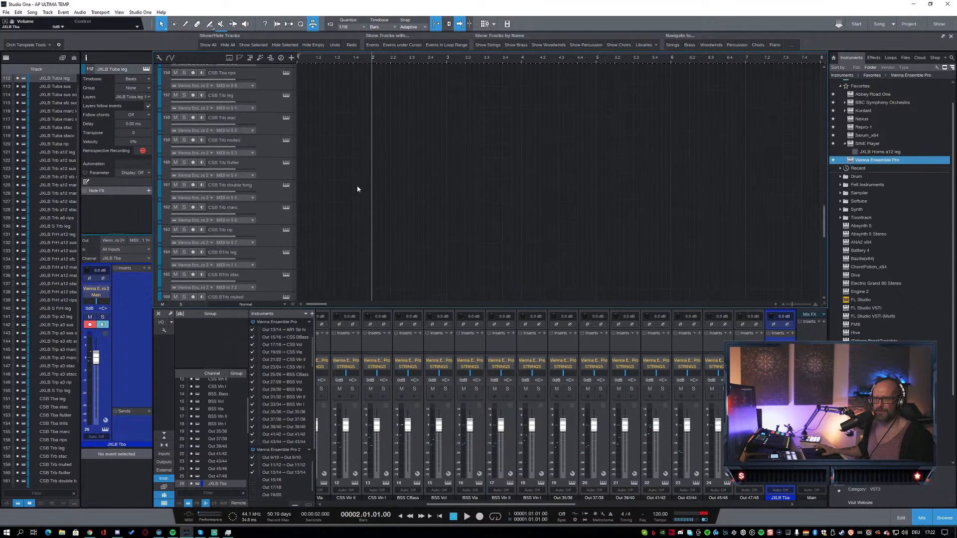
pyautogui.scroll(-3, 358, 189)
pyautogui.click(268, 150)
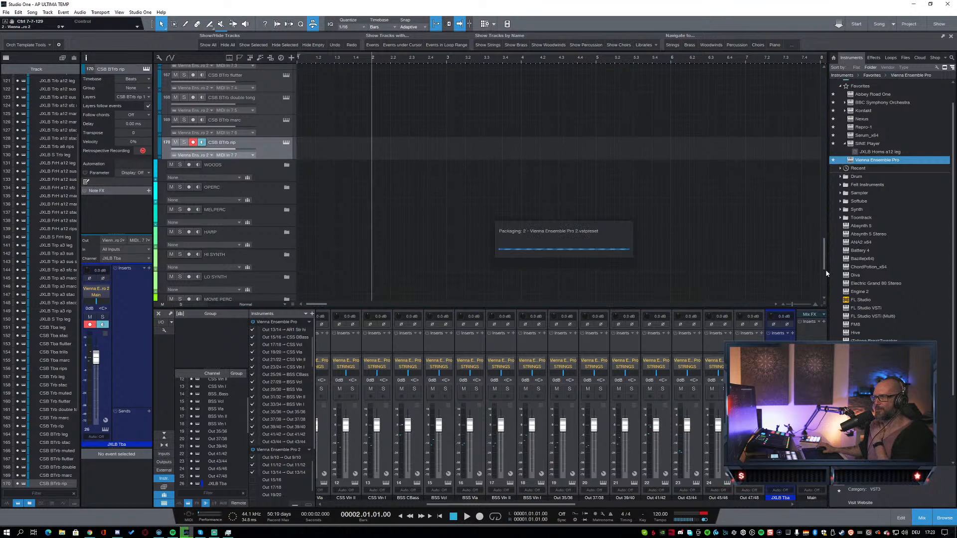
pyautogui.scroll(-5, 820, 271)
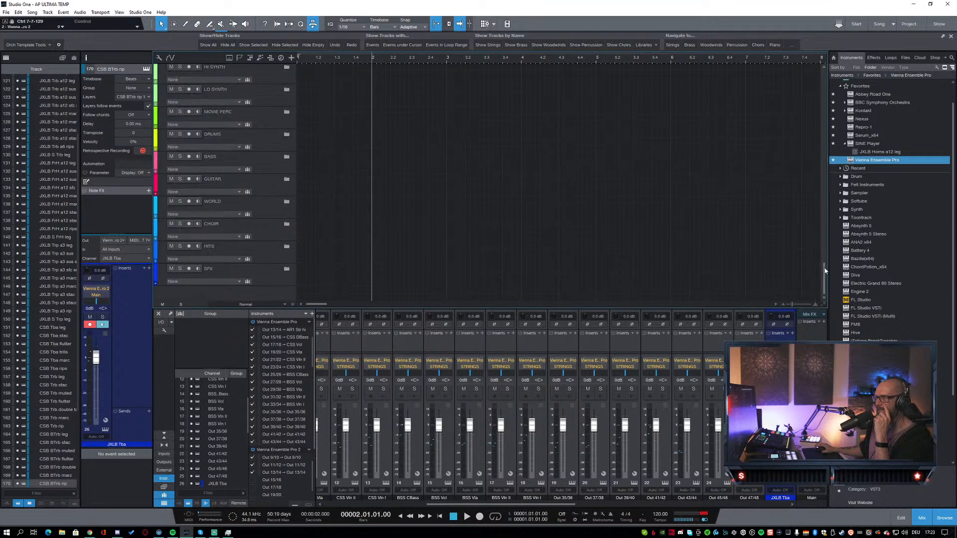
pyautogui.scroll(10, 542, 166)
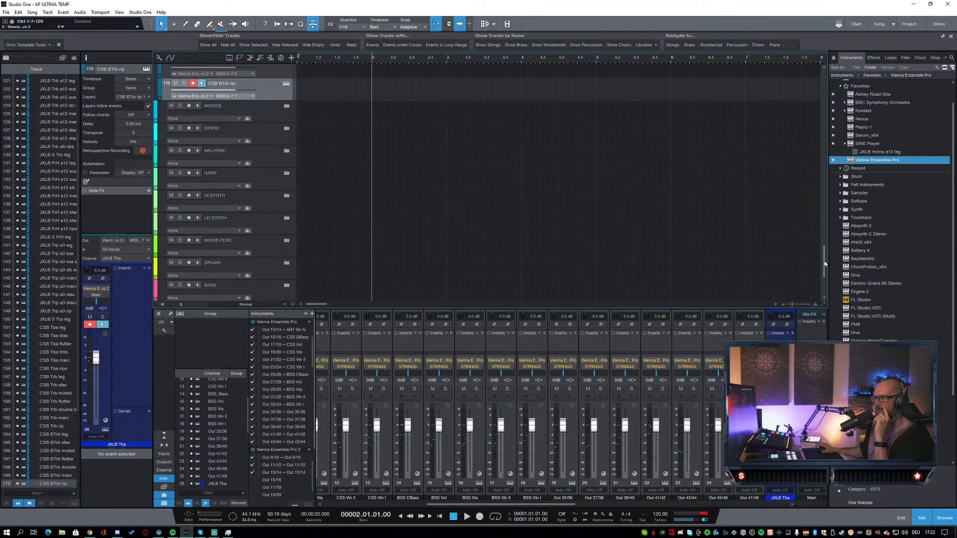
# Step: Collapse the BRASS folder and open the Violins I patches of AI Areia in the S1 POWER PATCHES files
pyautogui.click(287, 92)
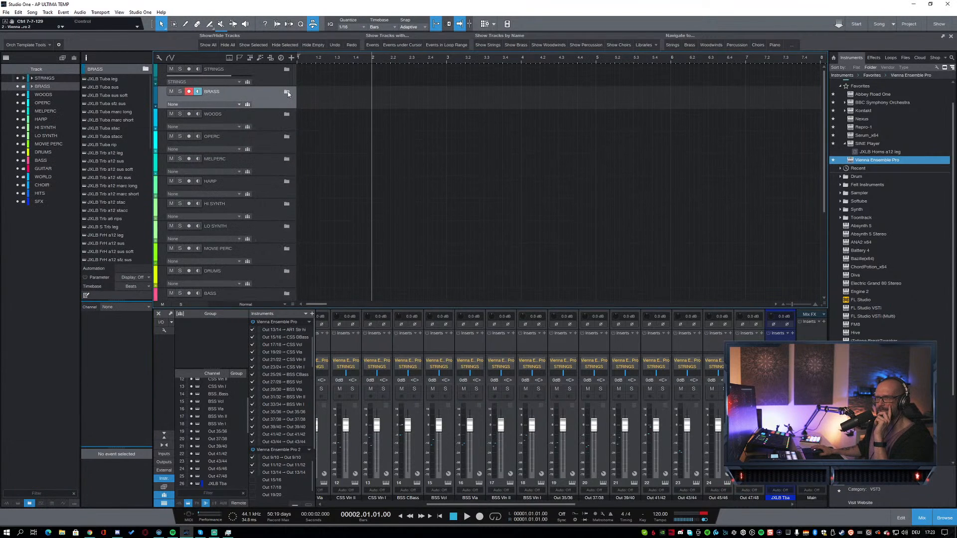
pyautogui.scroll(-5, 572, 177)
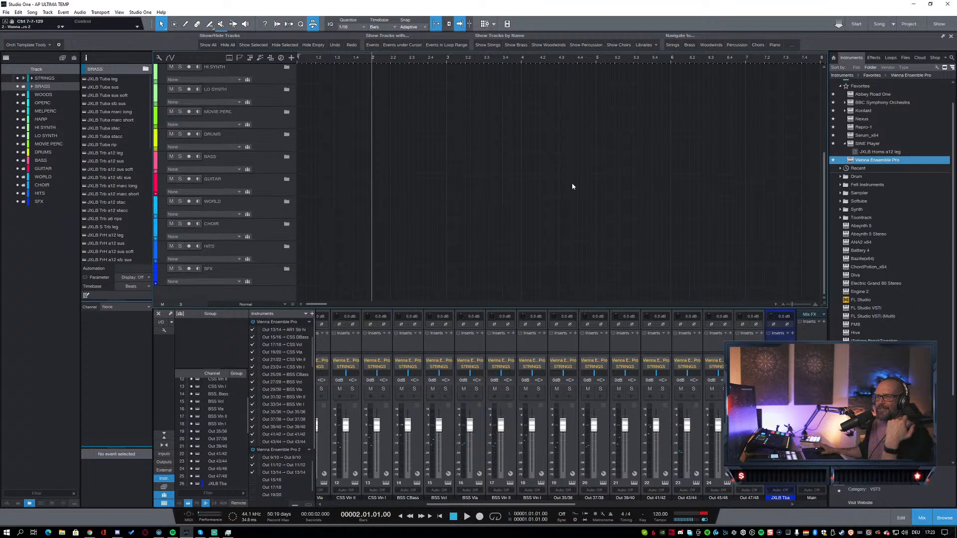
pyautogui.click(905, 57)
pyautogui.click(842, 133)
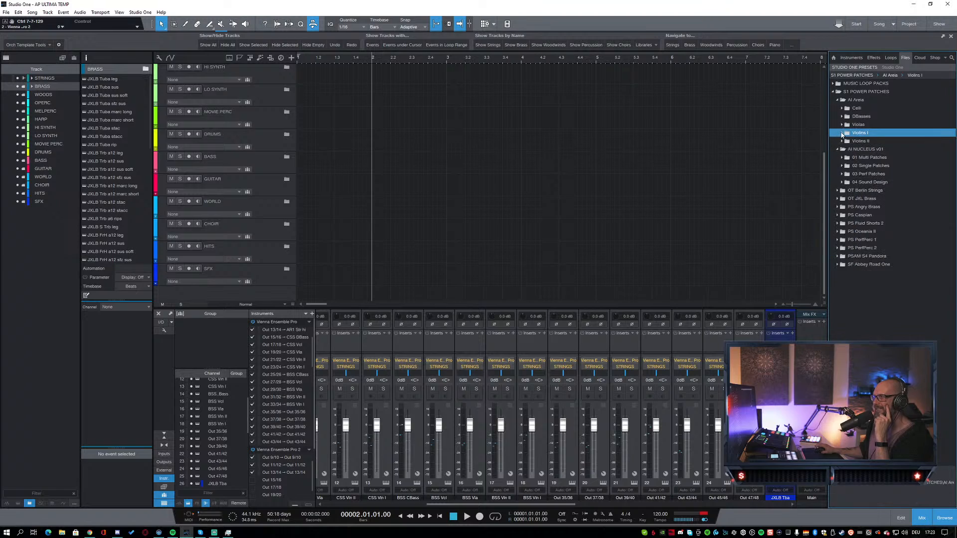
pyautogui.click(838, 99)
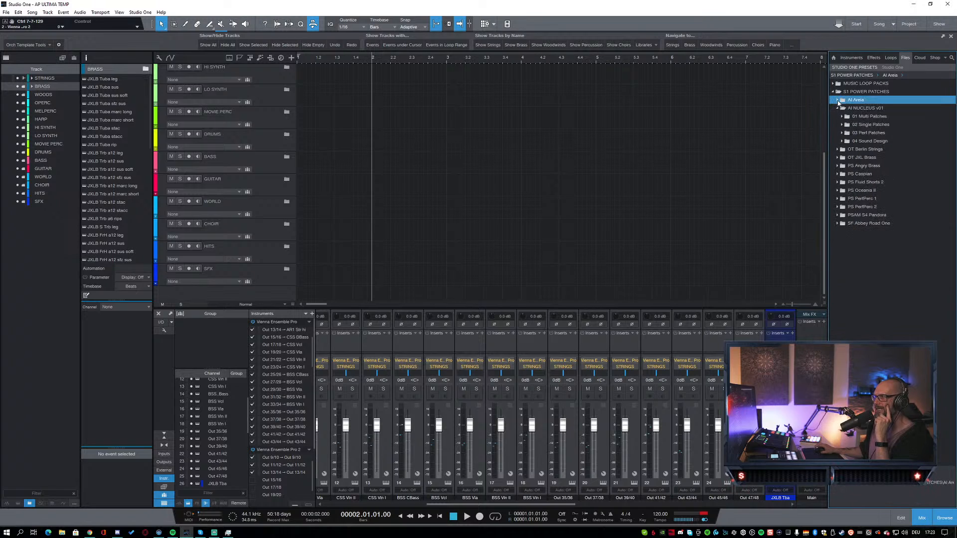
pyautogui.click(837, 100)
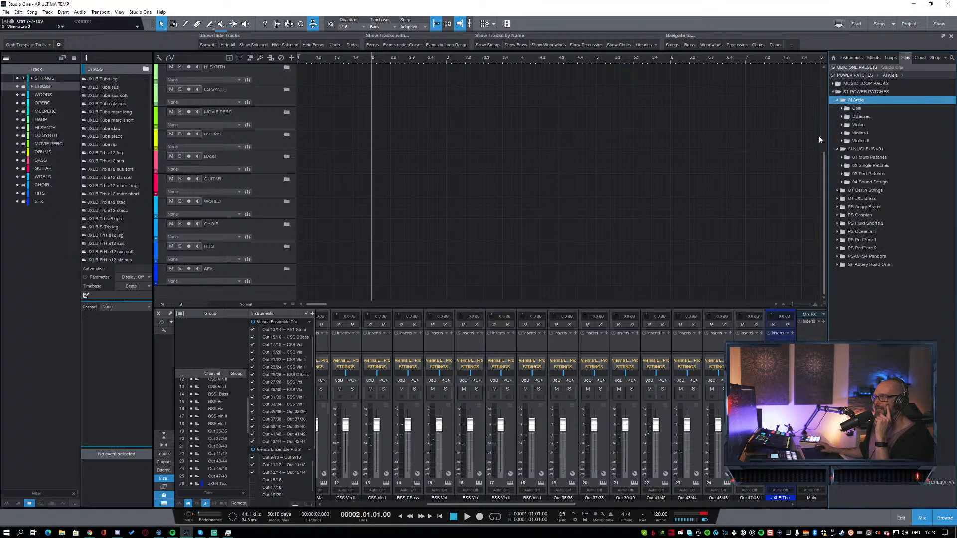
pyautogui.click(842, 134)
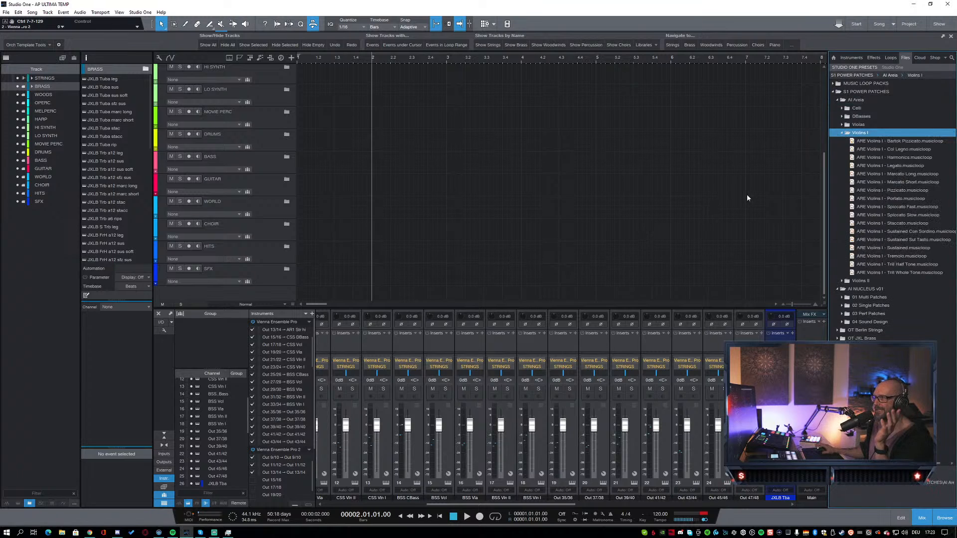
# Step: Add the ARE Violins I - Legato musicloop as a new track below SFX and inspect its Kontakt instrument
pyautogui.moveTo(893, 170); pyautogui.dragTo(403, 274)
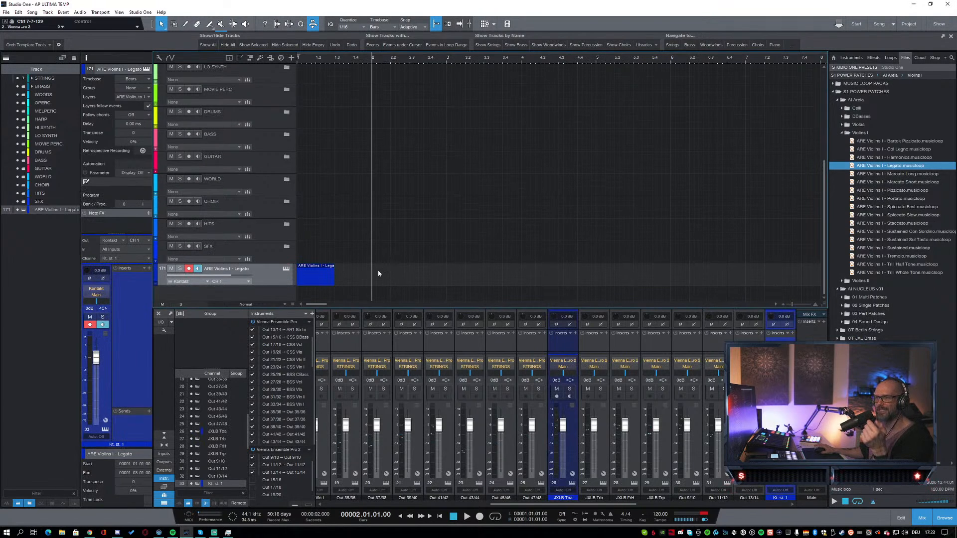
pyautogui.click(287, 269)
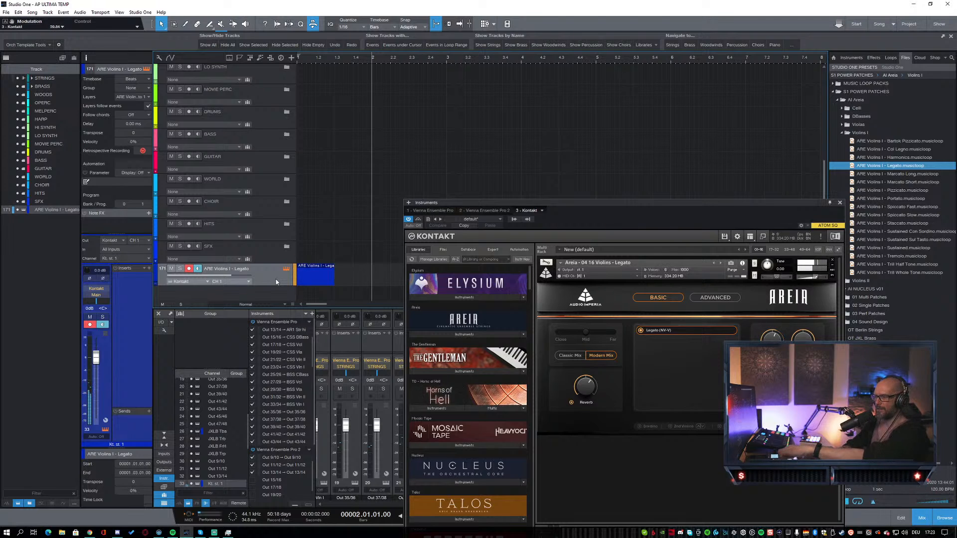
pyautogui.click(840, 202)
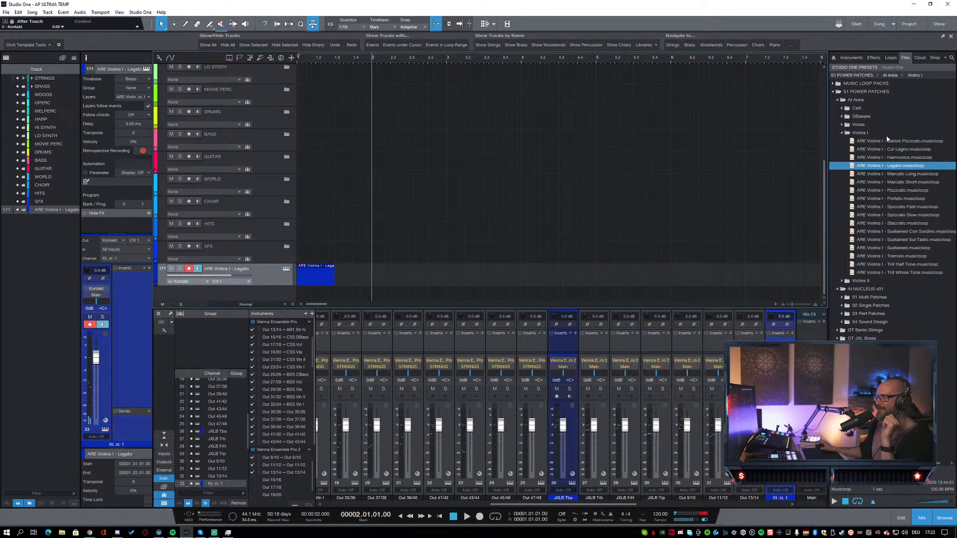
# Step: Collapse the AI Areia and AI NUCLEUS v01 patch folders and select the three ensemble musicloops in PS Angry Brass
pyautogui.click(841, 133)
pyautogui.click(846, 100)
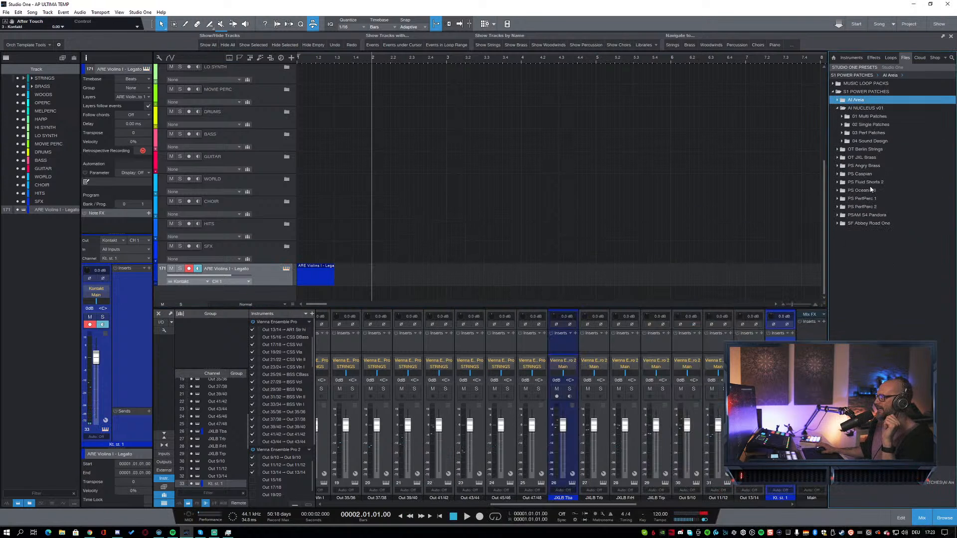
pyautogui.click(840, 109)
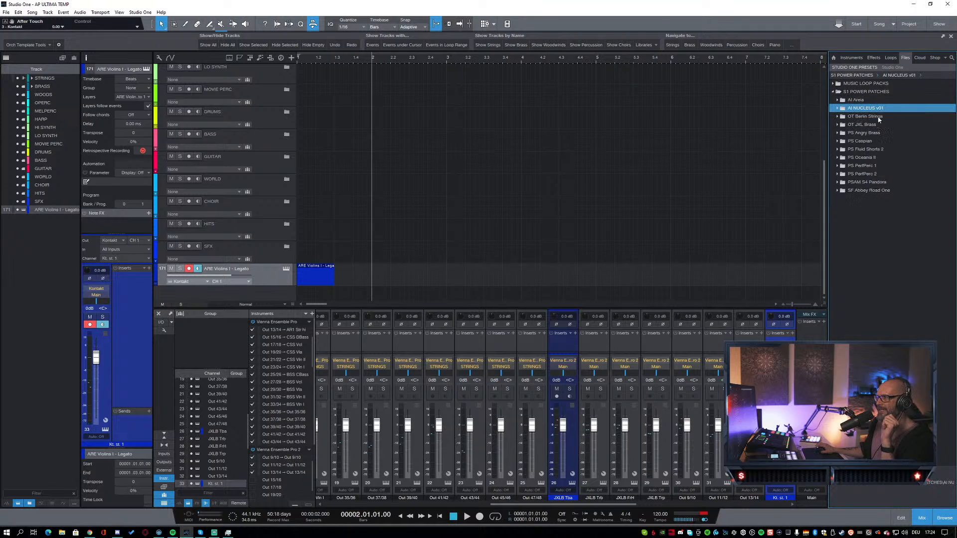
pyautogui.click(842, 134)
pyautogui.click(874, 141)
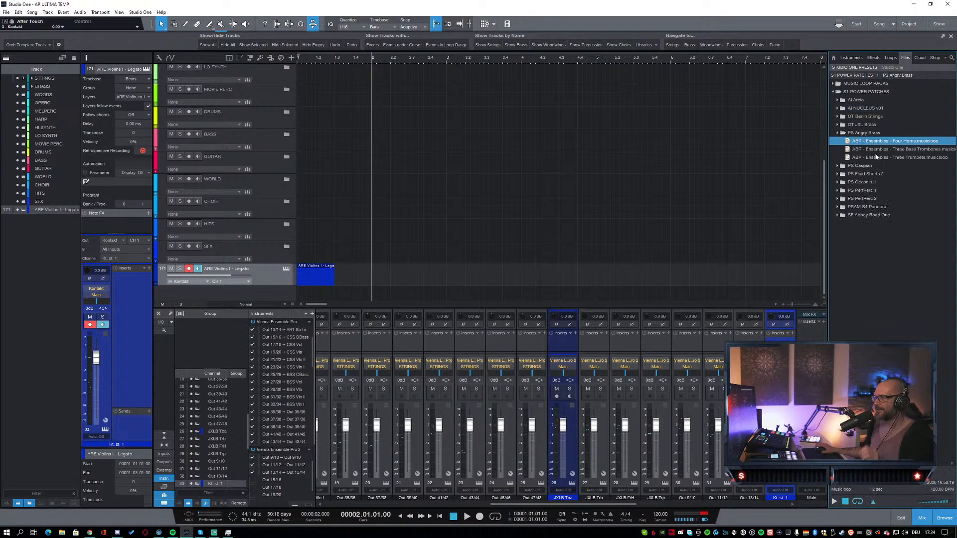
pyautogui.keyDown('shift'); pyautogui.click(878, 158); pyautogui.keyUp('shift')
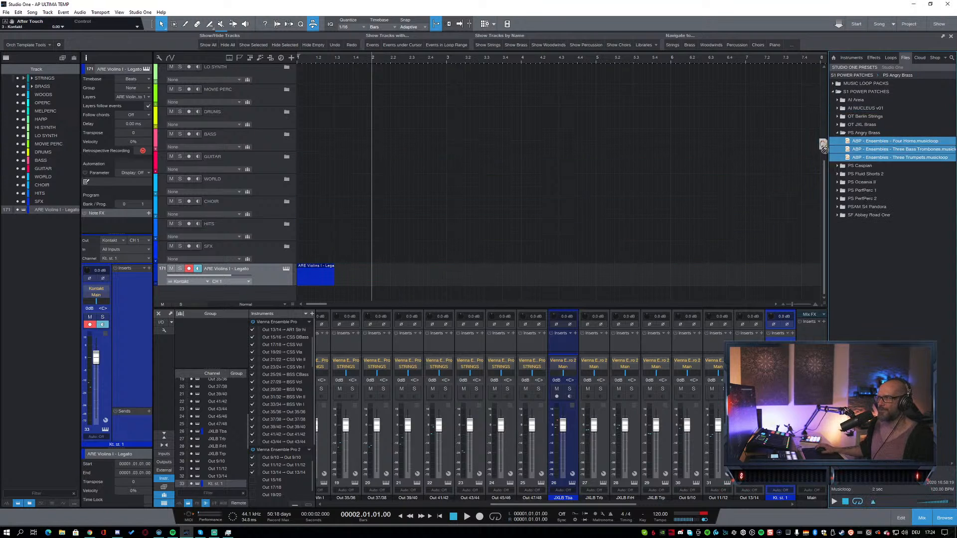
pyautogui.moveTo(880, 144); pyautogui.dragTo(883, 146)
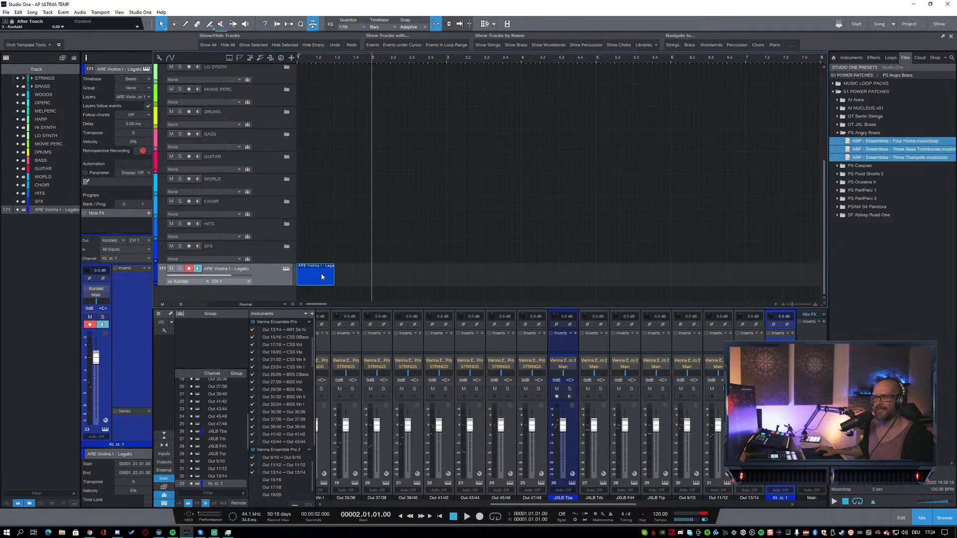
# Step: Delete the ARE Violins I - Legato event and remove its track together with the Kontakt instrument
pyautogui.press('Delete')
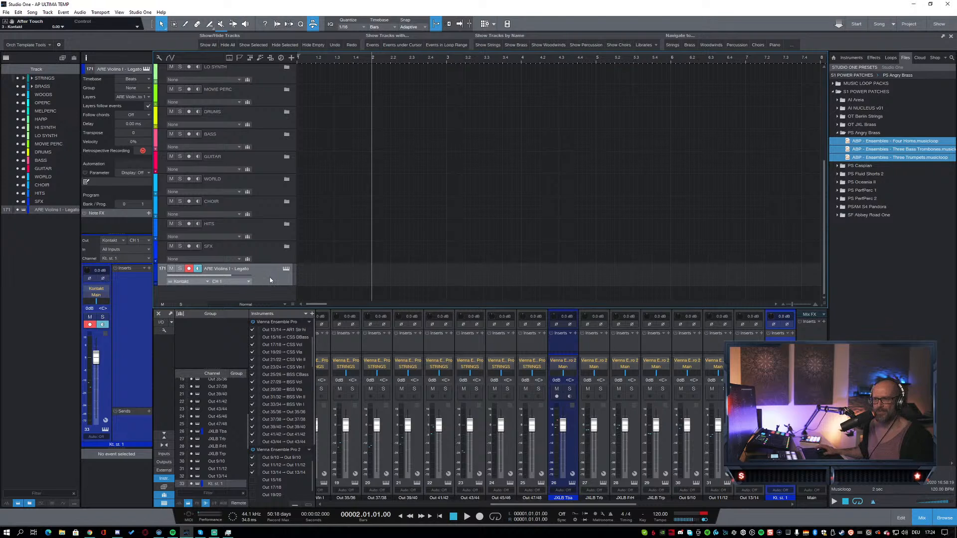
pyautogui.rightClick(271, 278)
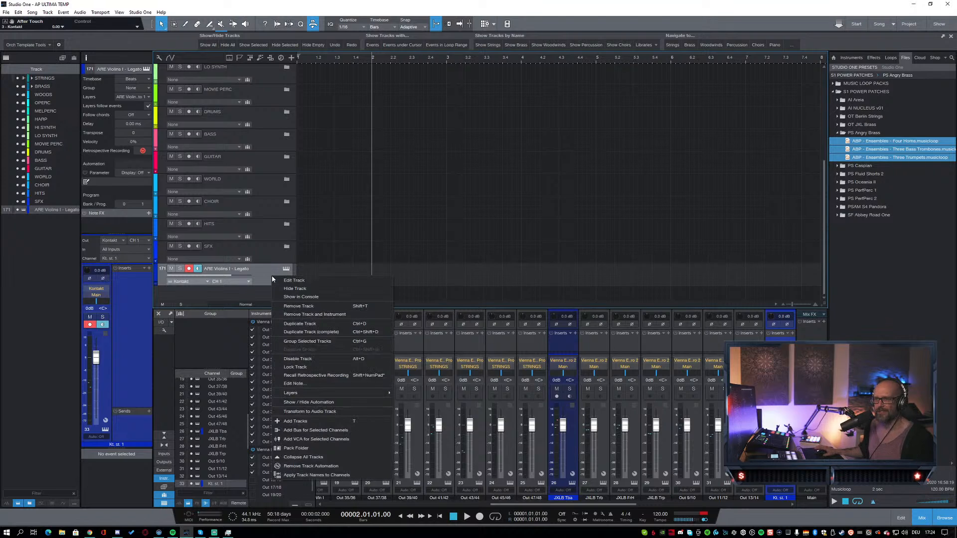
pyautogui.click(342, 315)
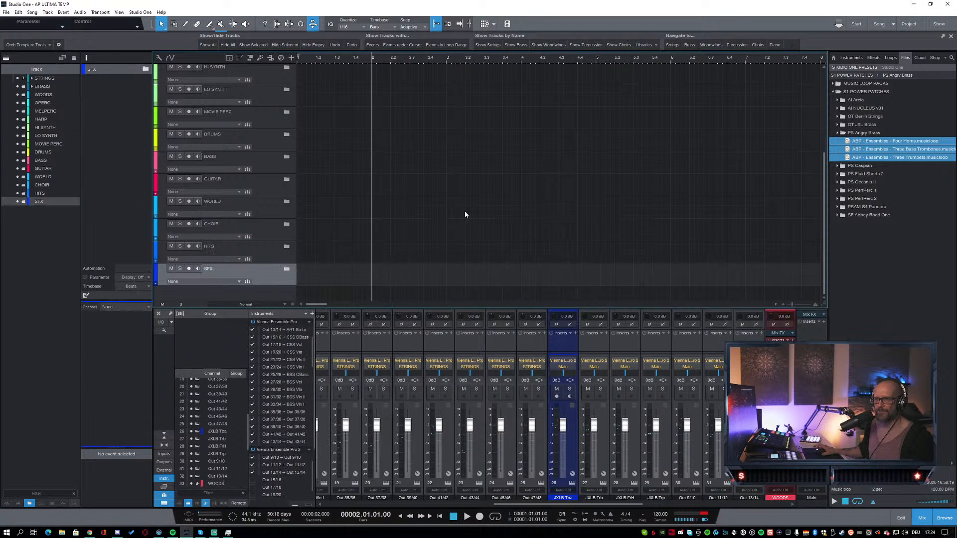
# Step: Expand the BRASS folder, review its JXLB and CSB instrument tracks, and collapse the folder again
pyautogui.scroll(6, 269, 150)
pyautogui.click(268, 99)
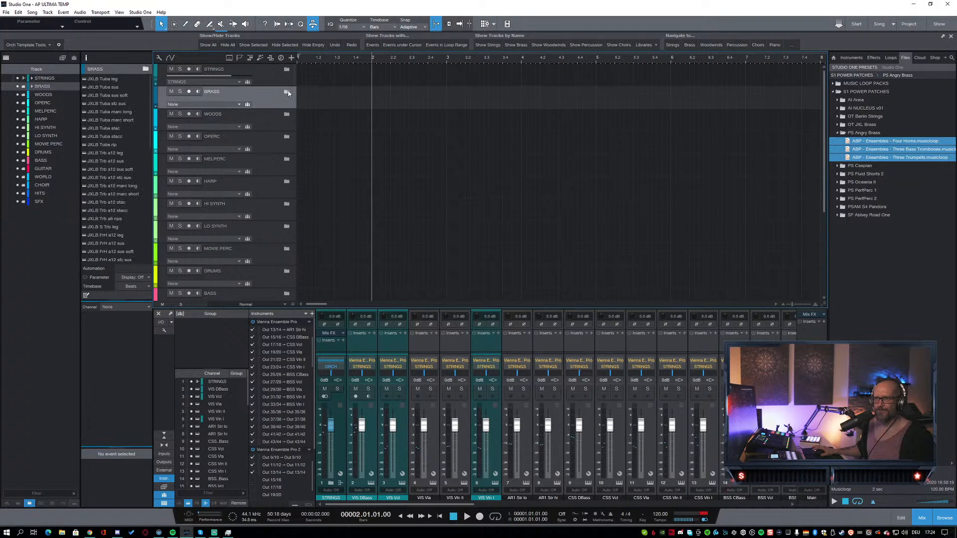
pyautogui.click(286, 93)
pyautogui.scroll(-10, 363, 116)
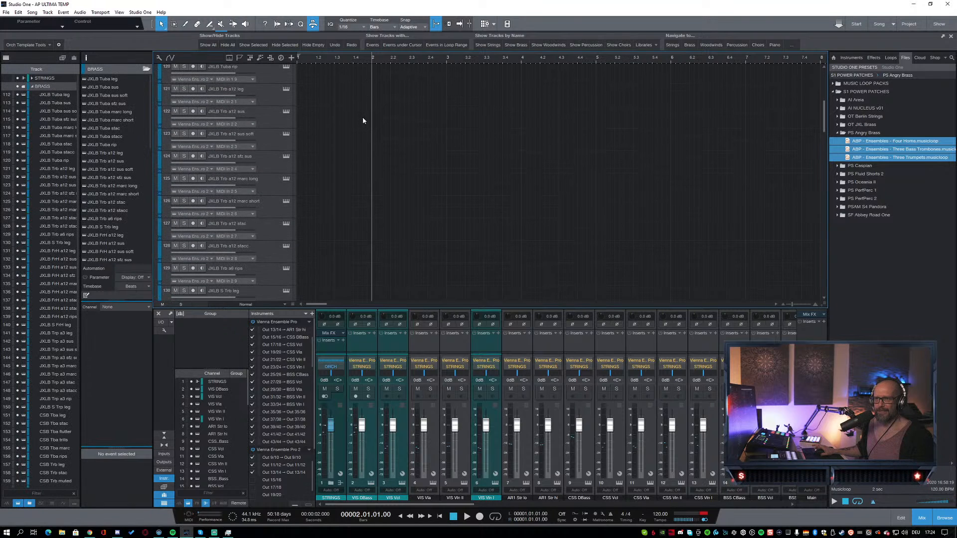
pyautogui.scroll(-12, 365, 124)
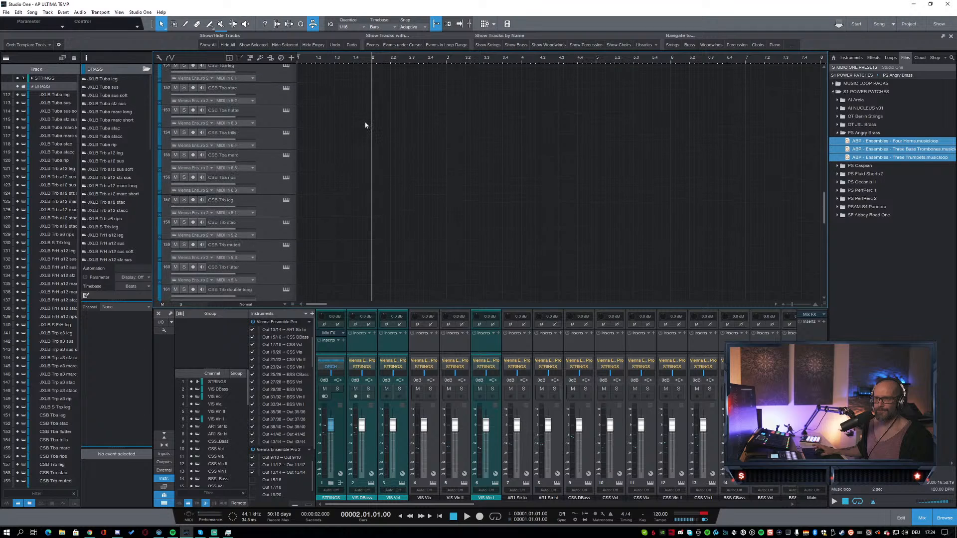
pyautogui.scroll(12, 365, 125)
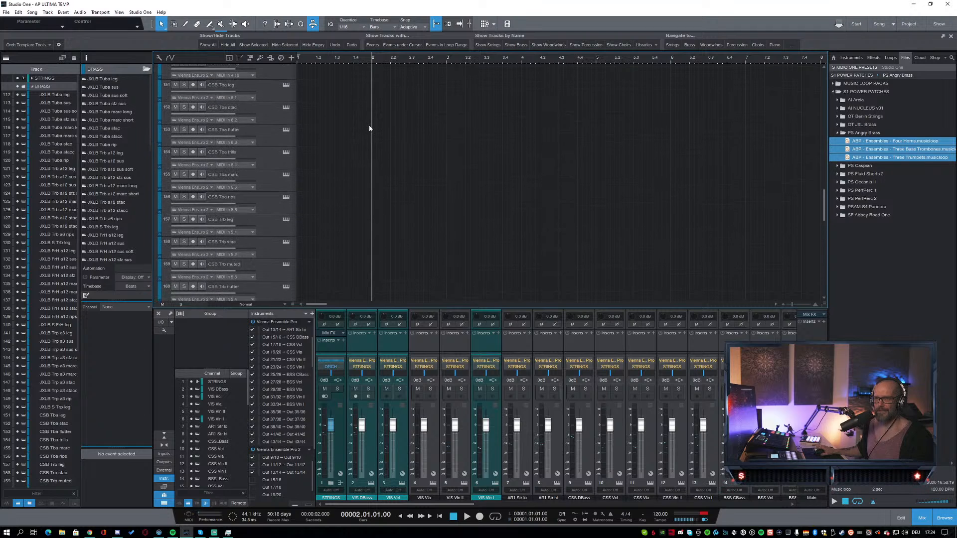
pyautogui.scroll(10, 374, 128)
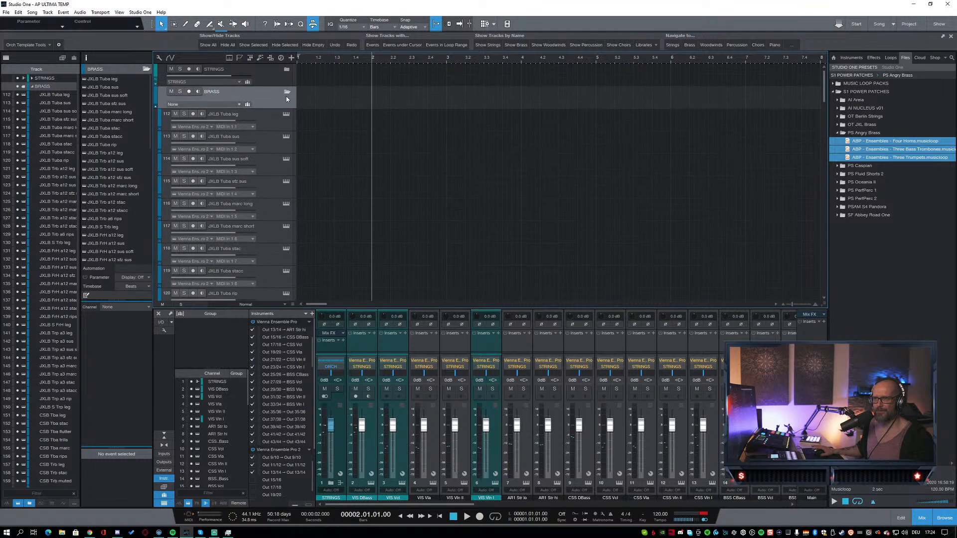
pyautogui.click(286, 92)
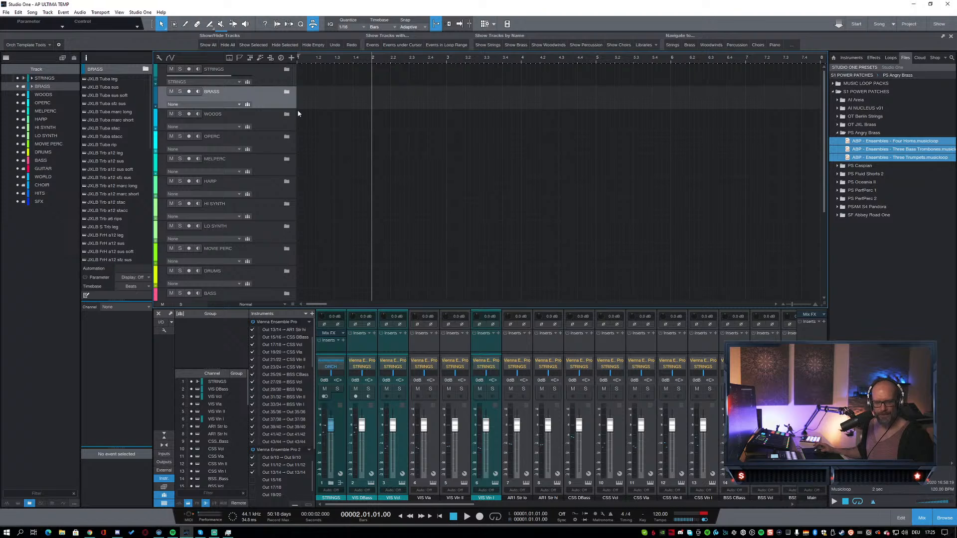
pyautogui.click(323, 535)
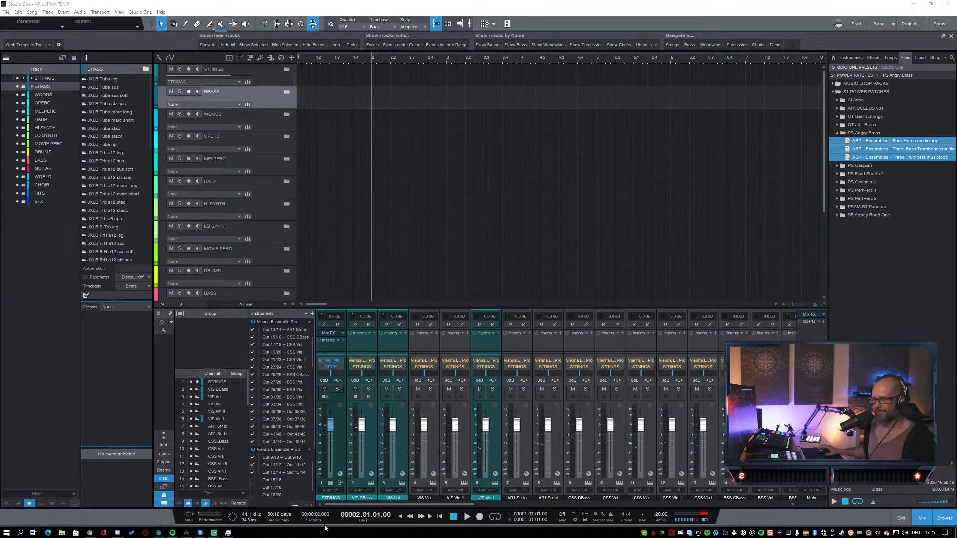